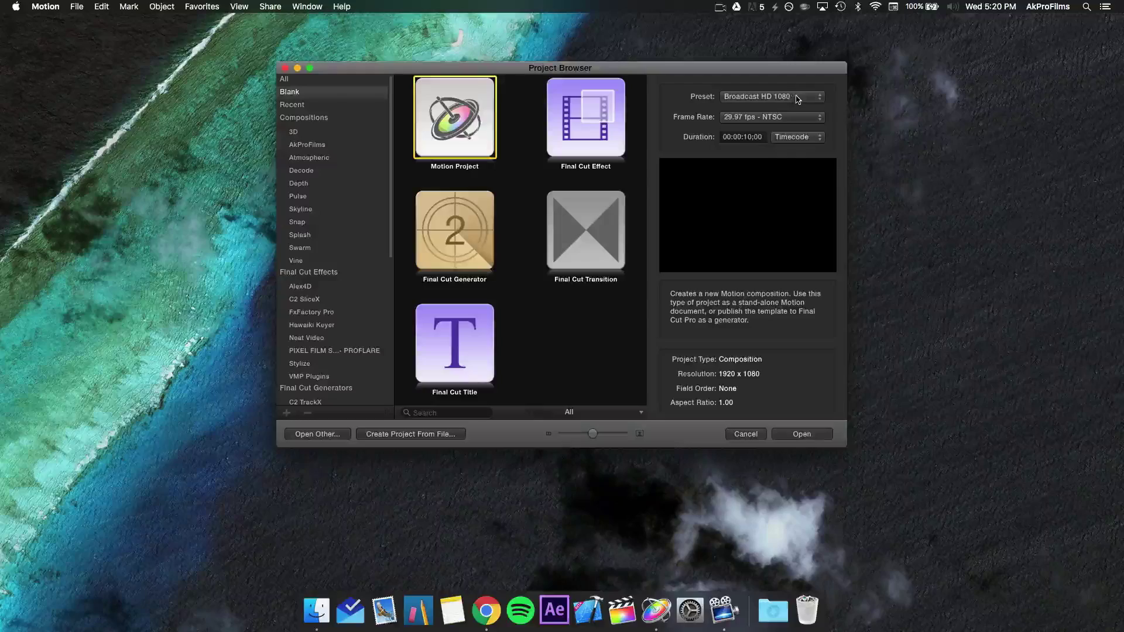
Create a blank Motion project with the Broadcast HD 1080 preset at 30 fps
left_click(763, 124)
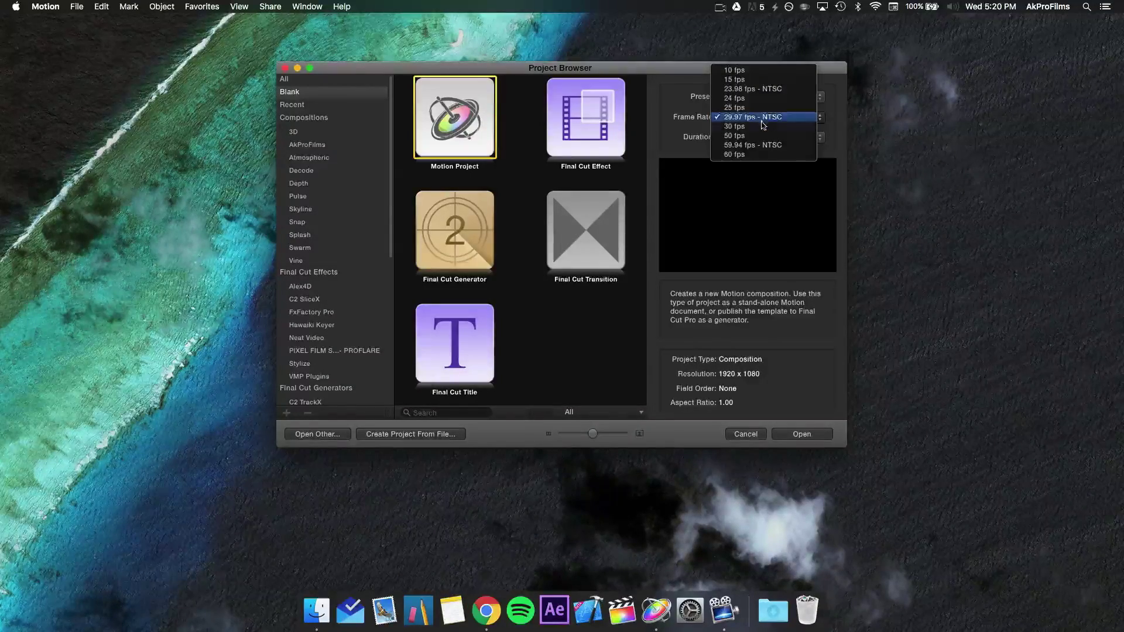
left_click(764, 126)
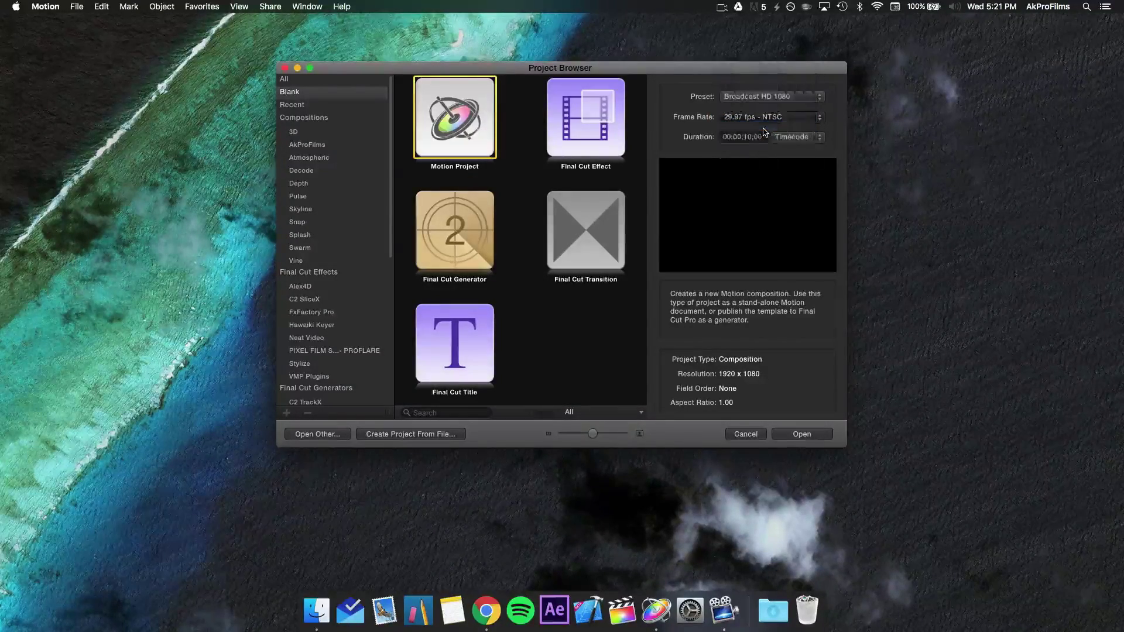
left_click(802, 435)
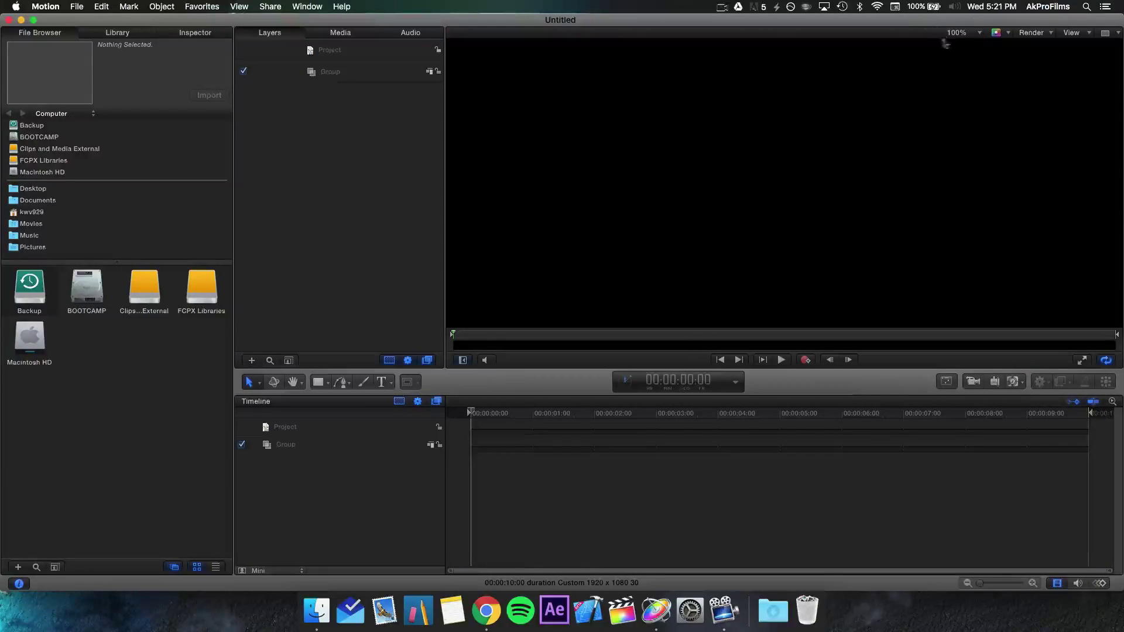
Set the canvas zoom to 25% and shift the project window aside to expose the desktop
left_click(977, 33)
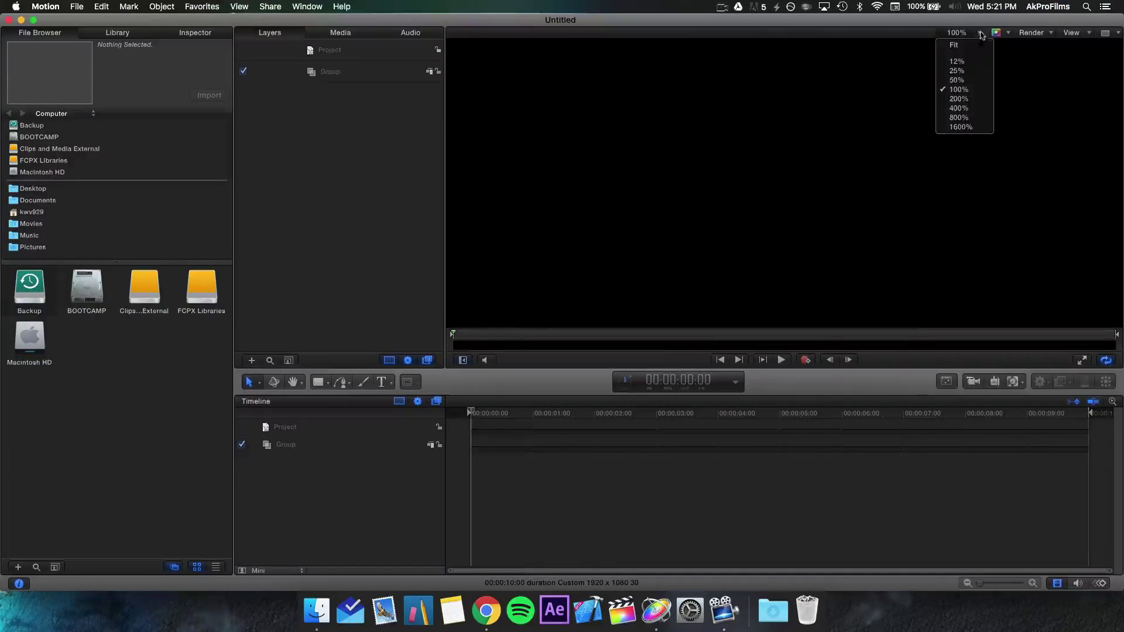
left_click(960, 71)
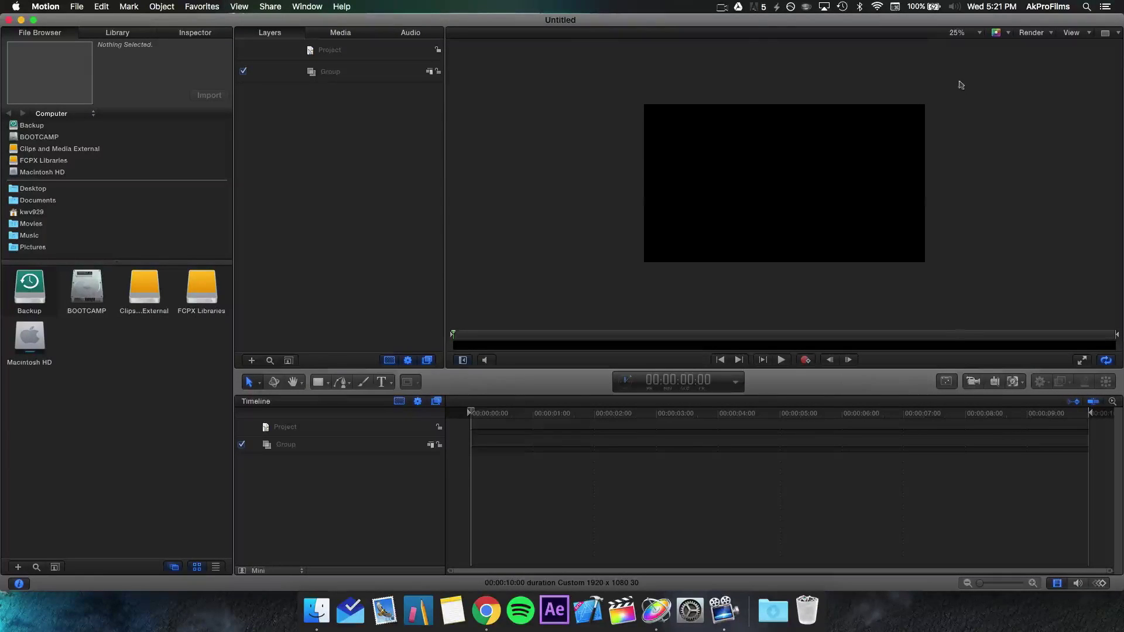
left_click_drag(959, 80, 592, 284)
left_click_drag(412, 21, 280, 17)
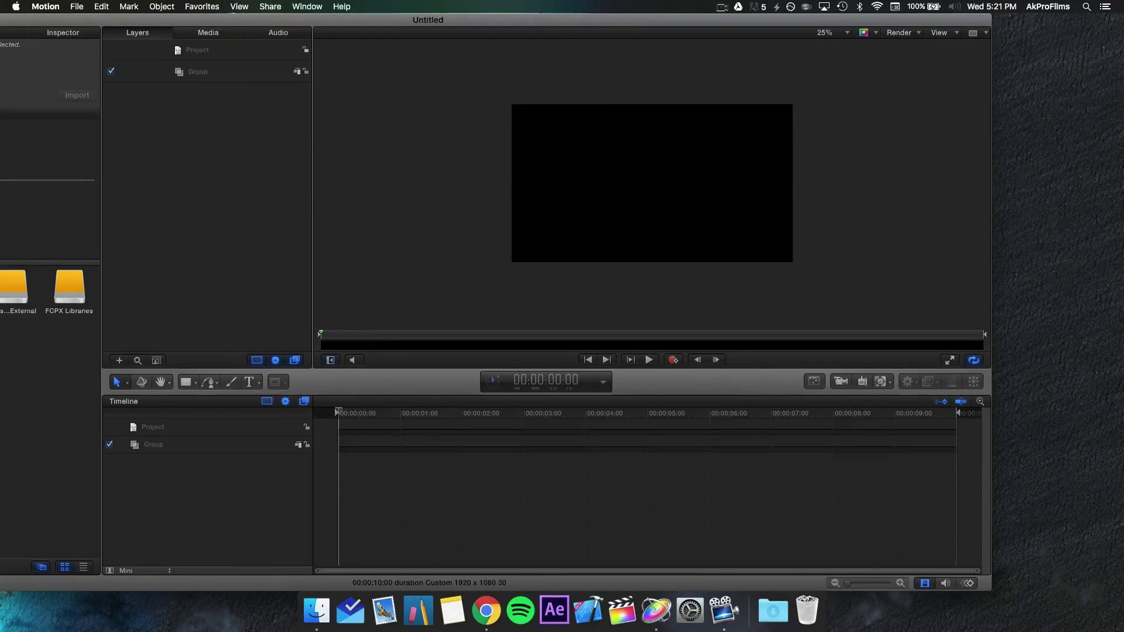
Place the MP3 track, lines.001.png, the pexels JPEG and 5 Free Film burns.mp4 on the desktop beside the project window
left_click_drag(1120, 137, 1082, 69)
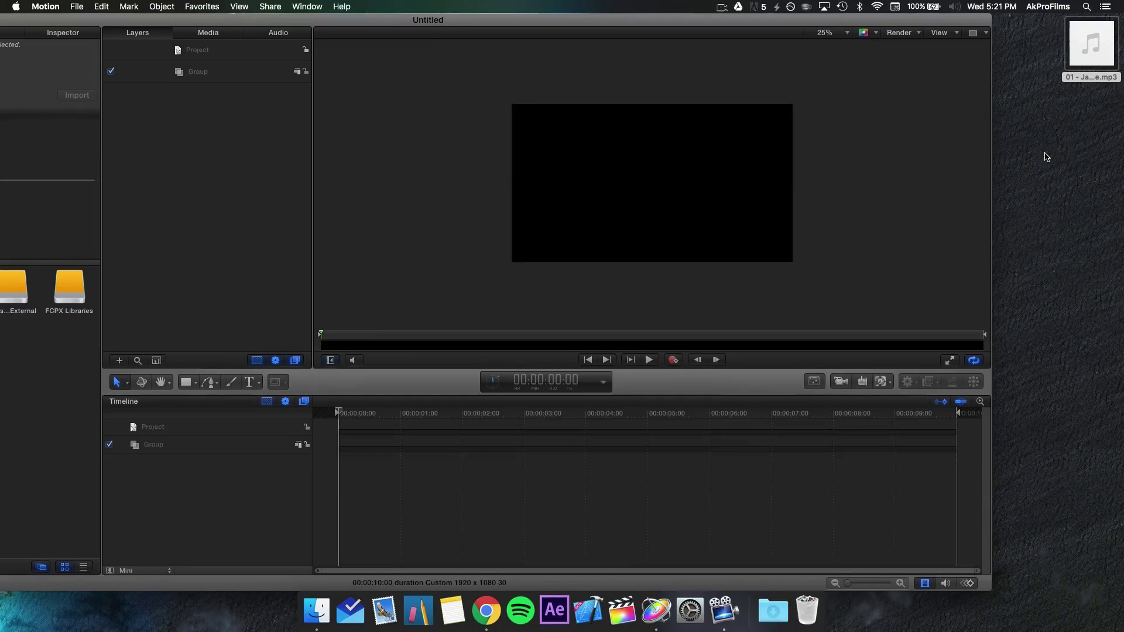
left_click(1099, 136)
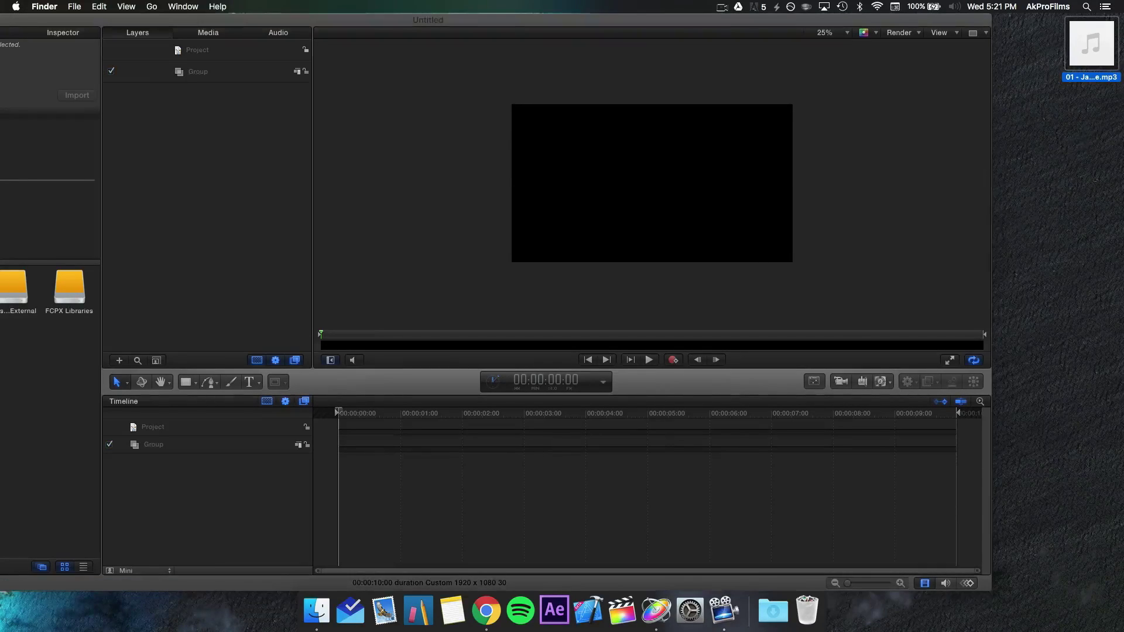
left_click_drag(1123, 116, 1084, 124)
left_click(1084, 203)
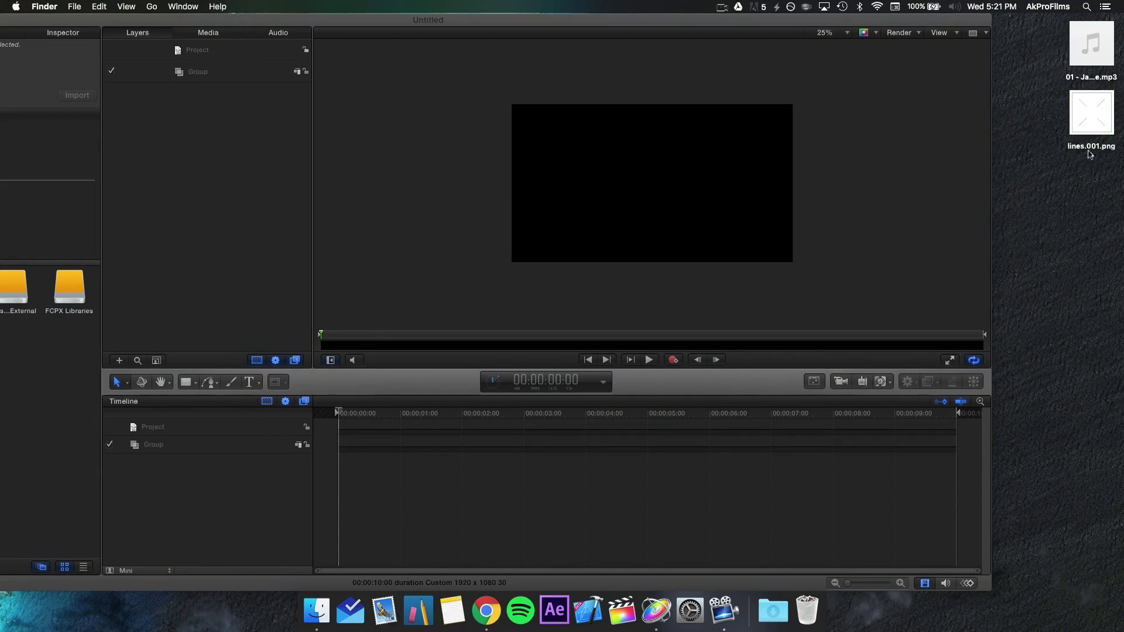
left_click(1090, 136)
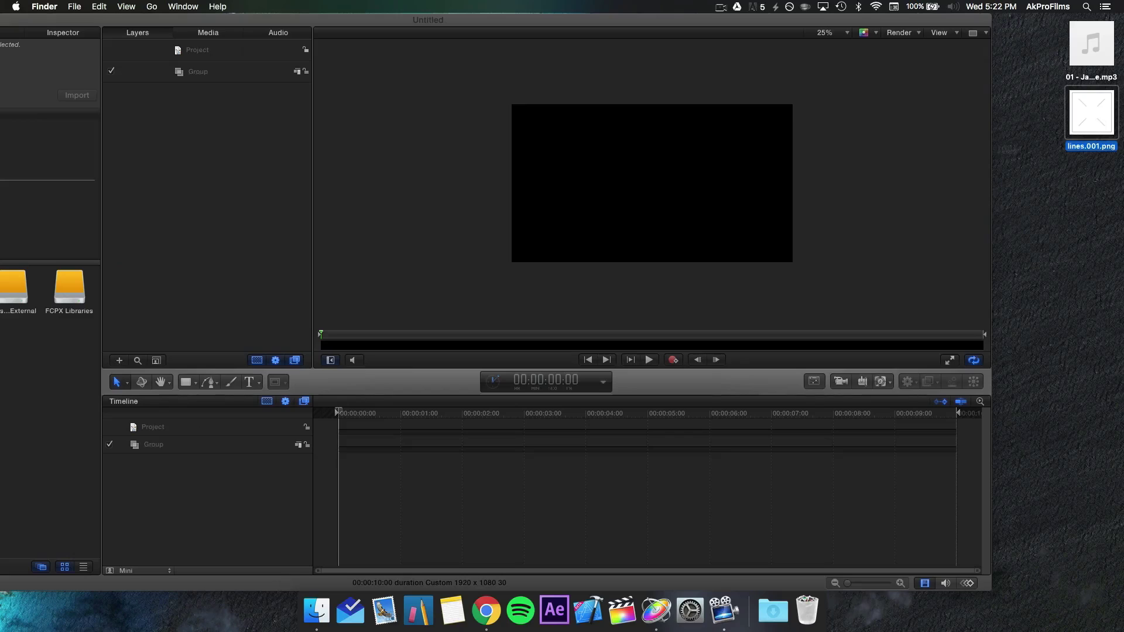
left_click_drag(1121, 229, 1082, 194)
left_click(1094, 244)
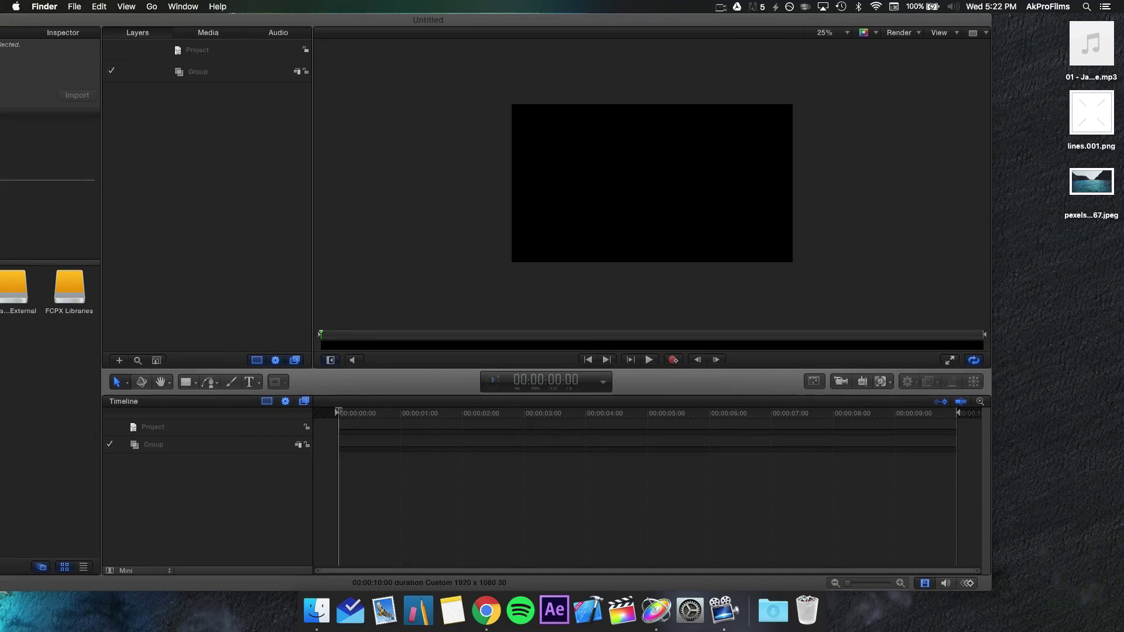
left_click_drag(1123, 278, 1084, 263)
left_click(1079, 361)
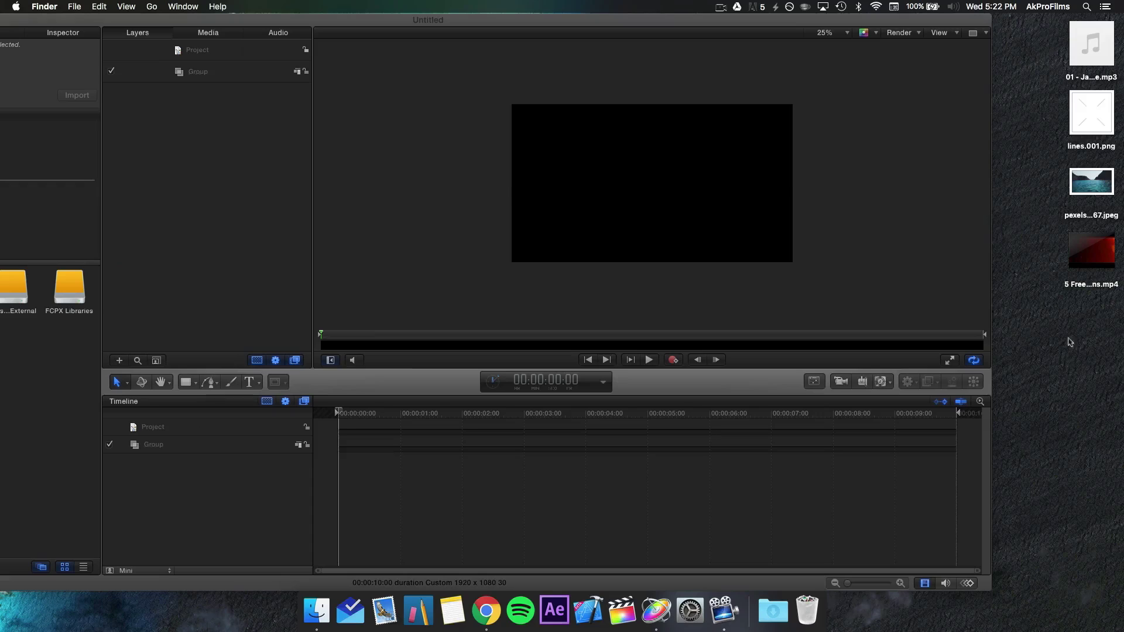
mouse_move(1075, 277)
left_click(1081, 271)
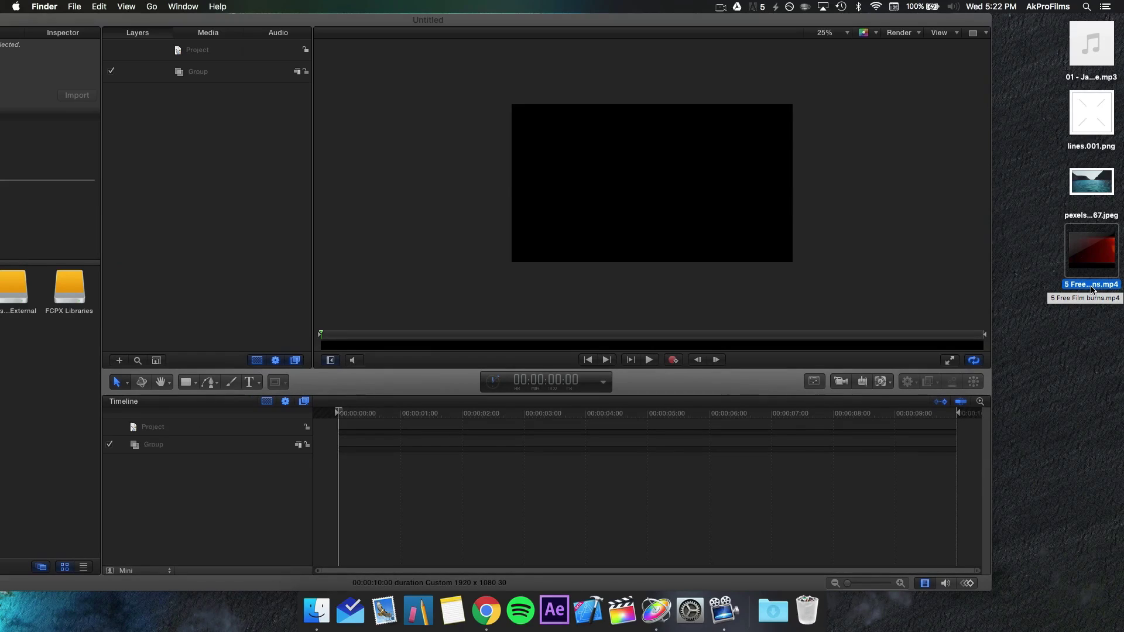
left_click(1100, 351)
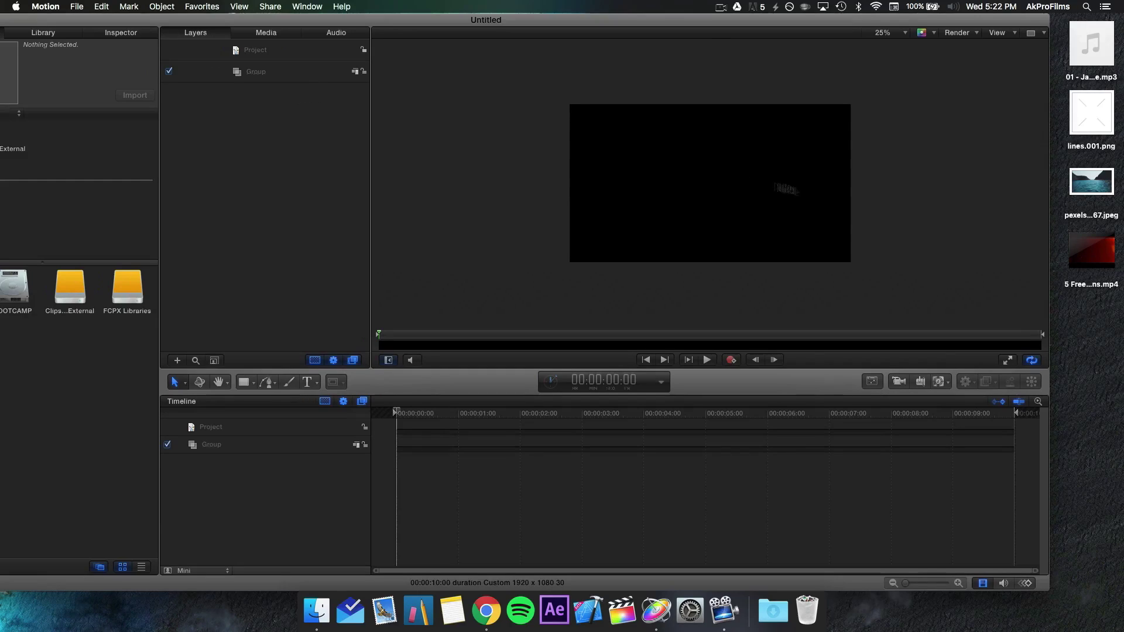
Add the pexels photo to the project in its own group and delete the empty default group
left_click_drag(1103, 189, 250, 143)
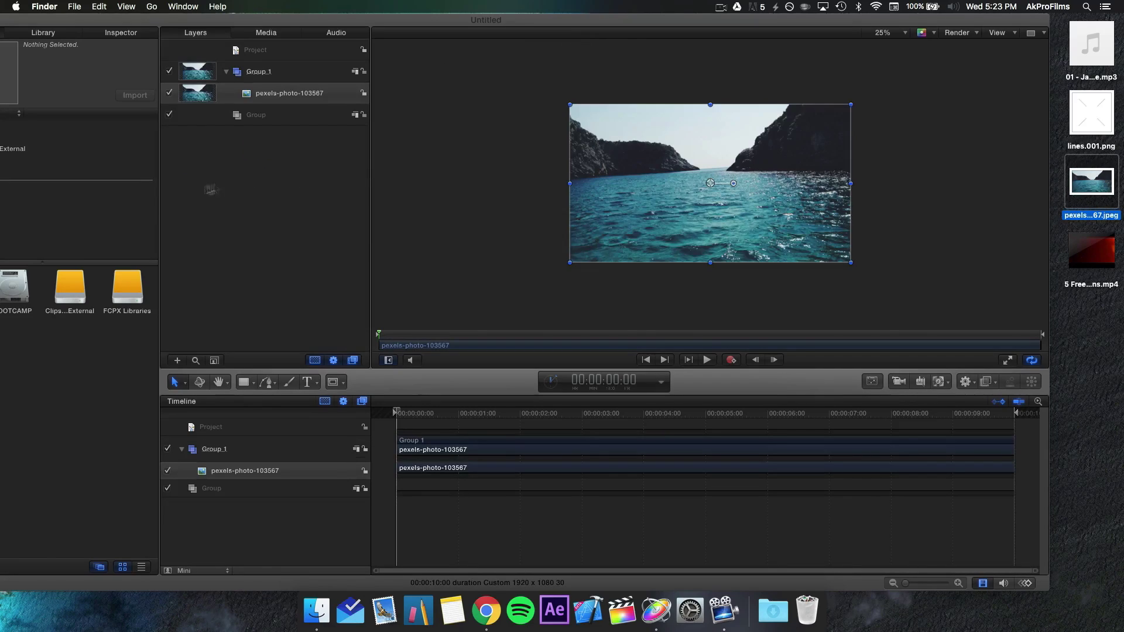
left_click(254, 120)
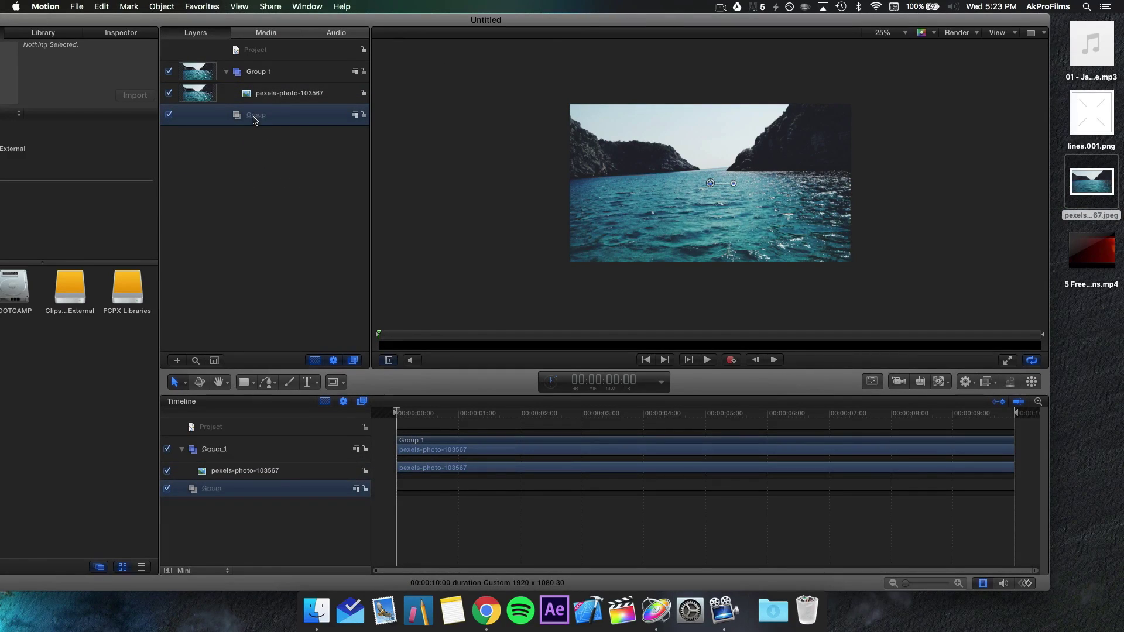
key("Delete")
Rename the photo's group as Background
left_click(285, 80)
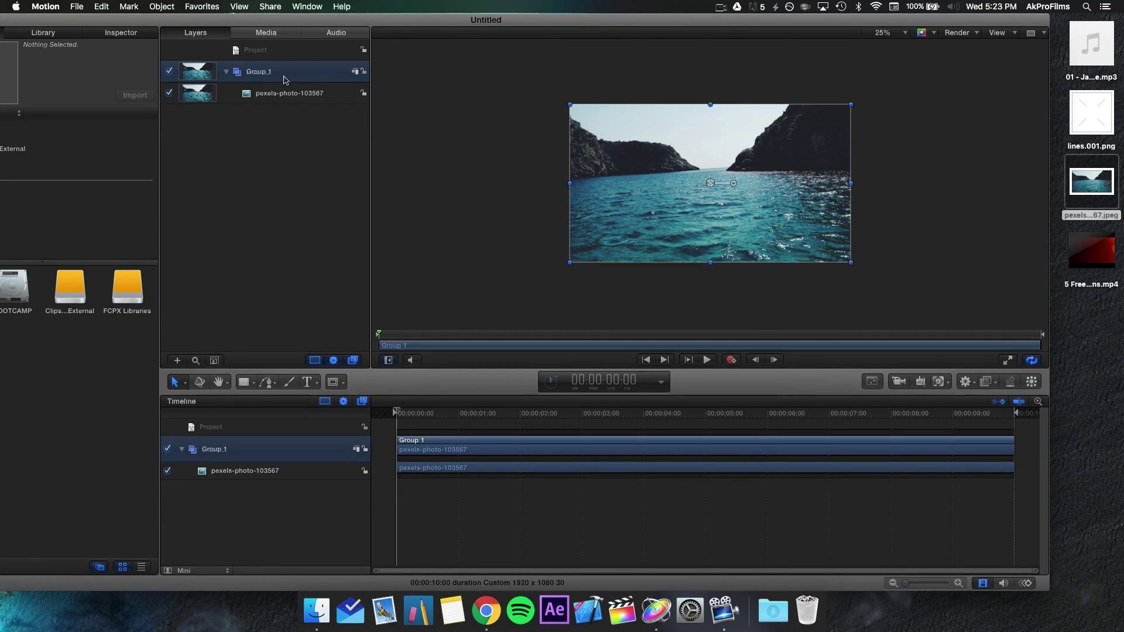
left_click(284, 80)
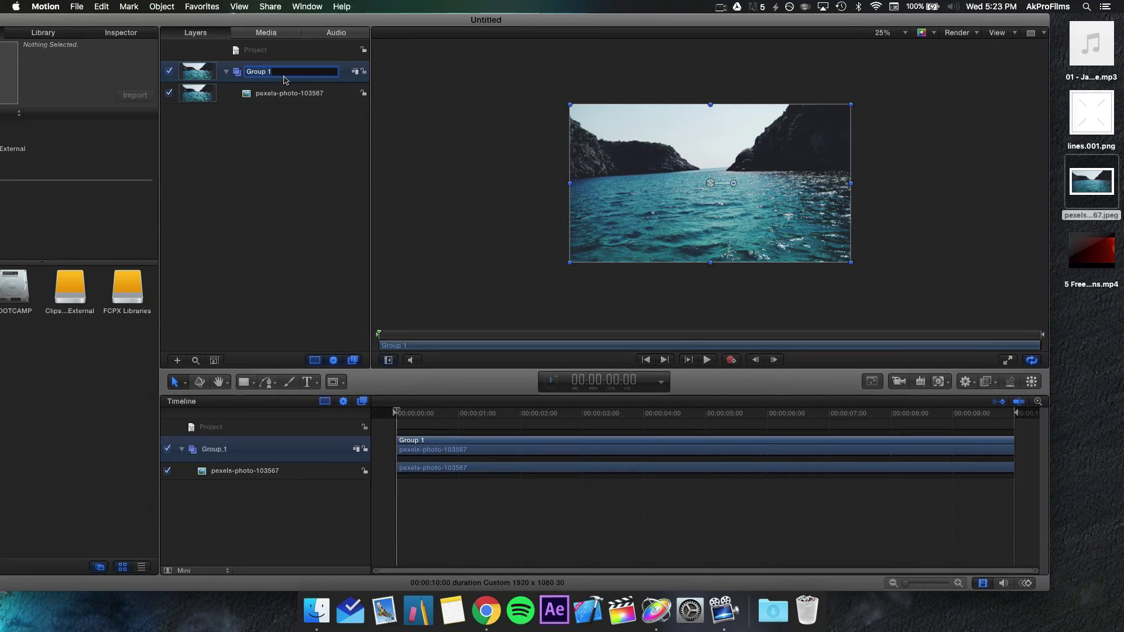
type("Background")
key("Return")
left_click(228, 215)
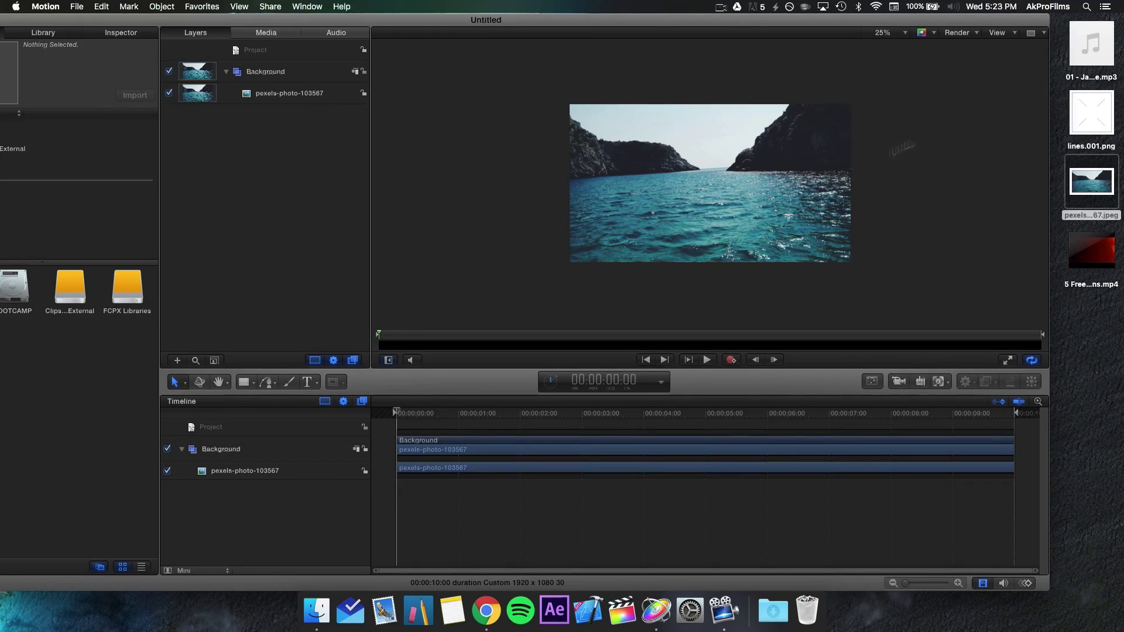
Open lines.001.png from the desktop to examine the image, and close it again
left_click(1098, 121)
left_click_drag(1109, 151, 1097, 119)
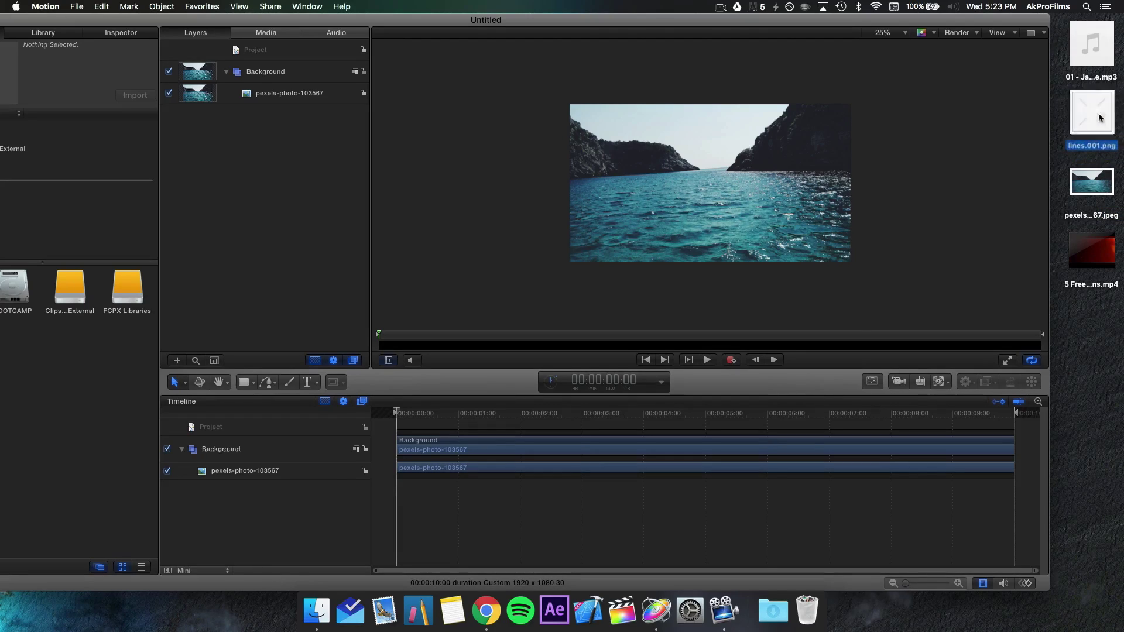
left_click_drag(252, 172, 775, 106)
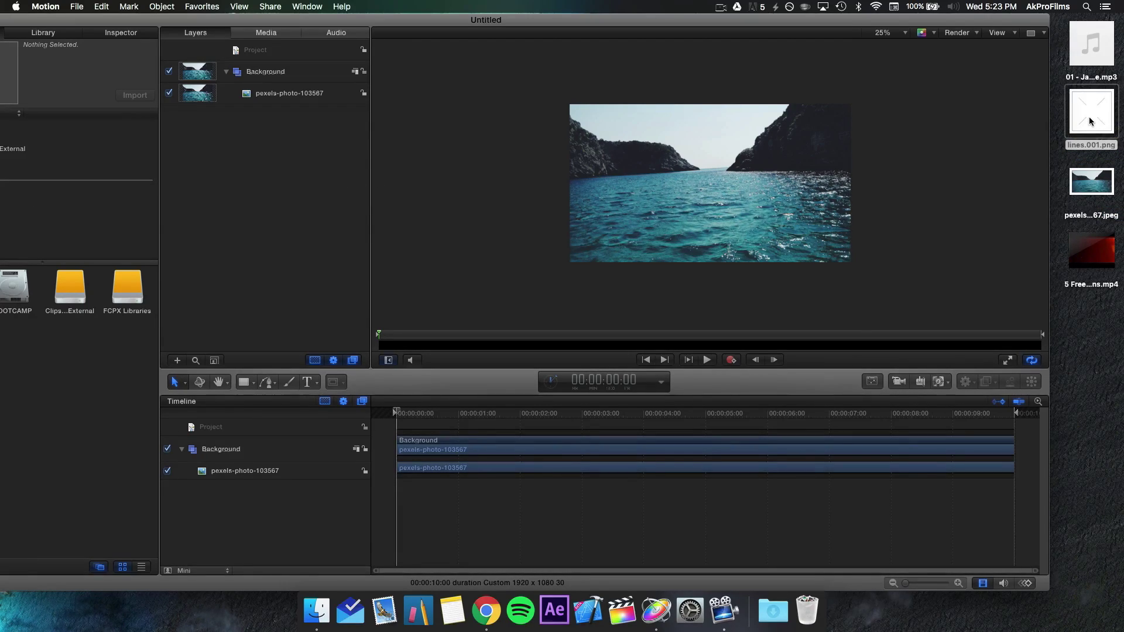
double_click(1089, 118)
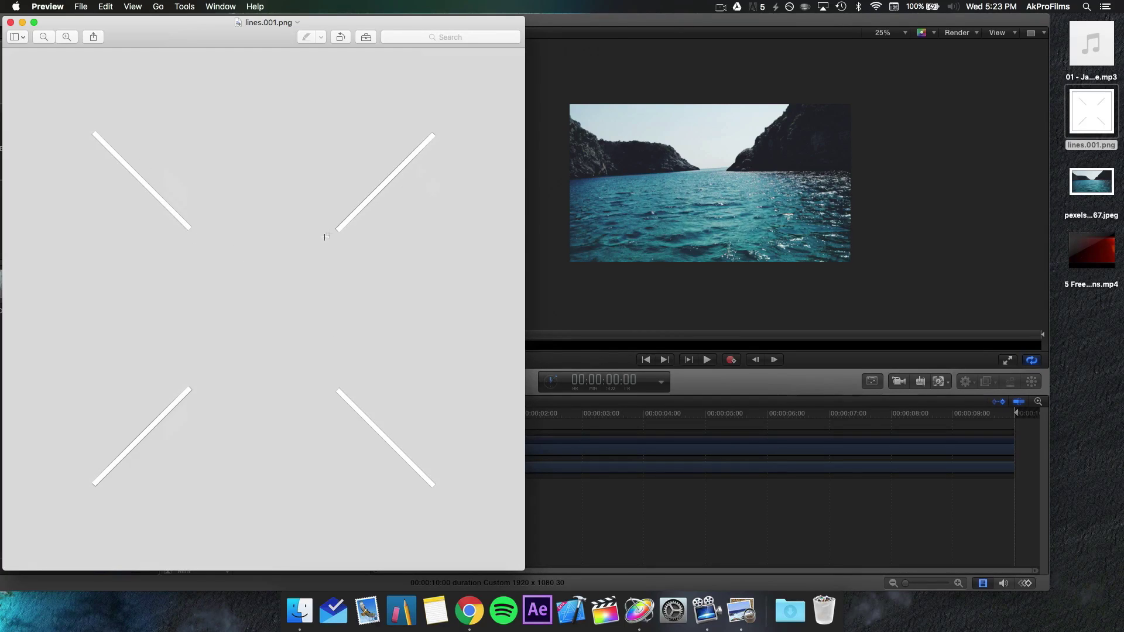
left_click(11, 22)
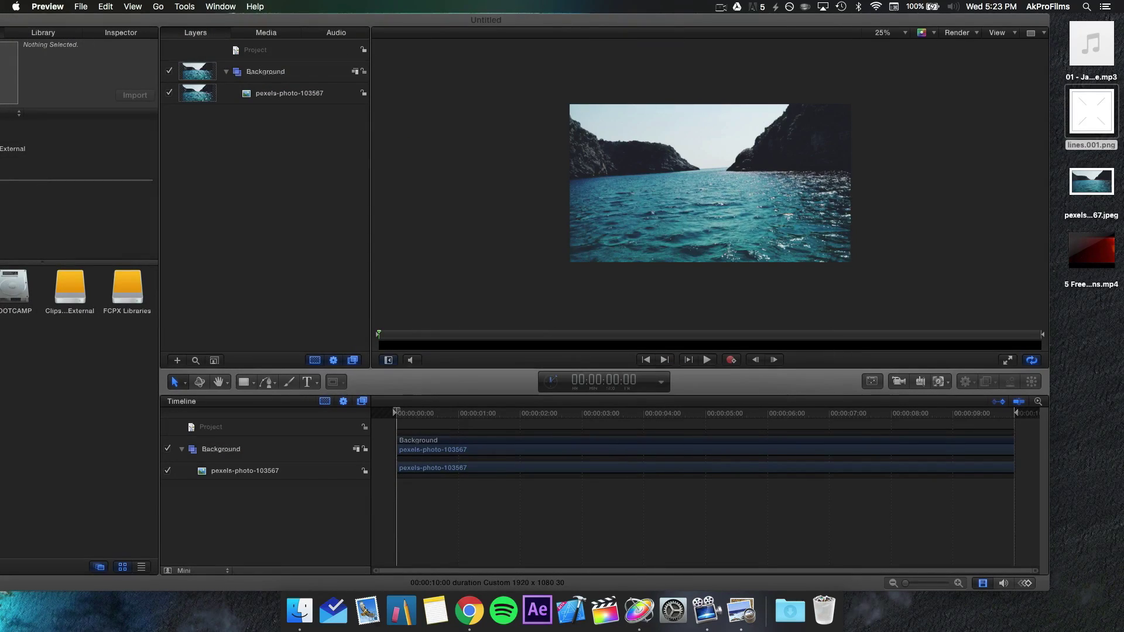
Add lines.001.png to the project as a separate group above Background and name the group Middle Title
left_click_drag(1090, 114, 268, 179)
left_click(277, 71)
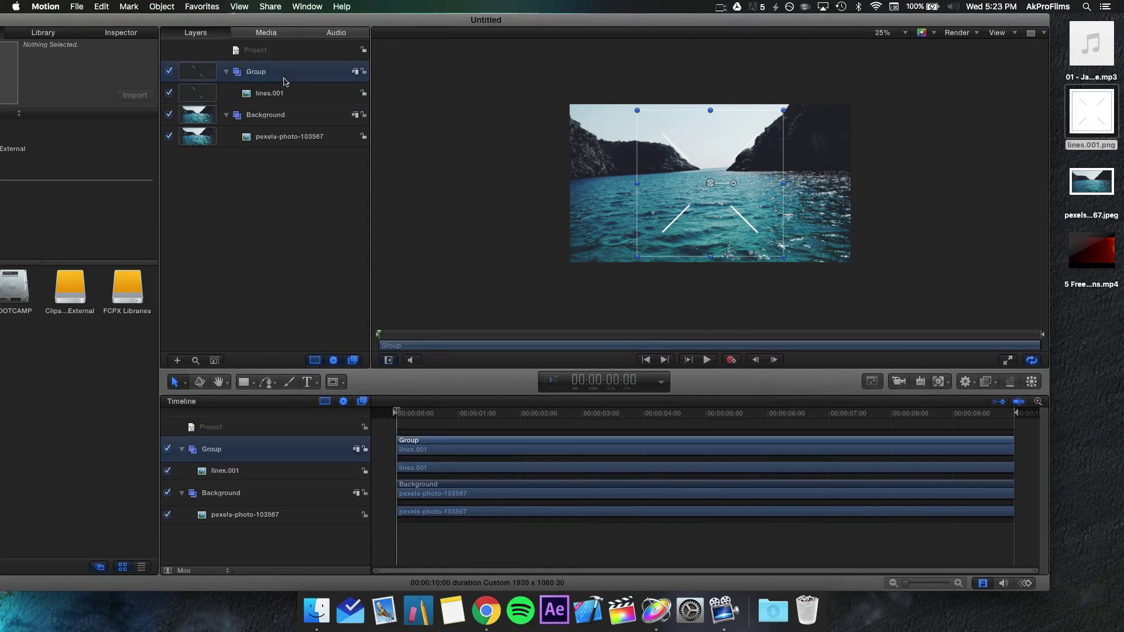
double_click(285, 81)
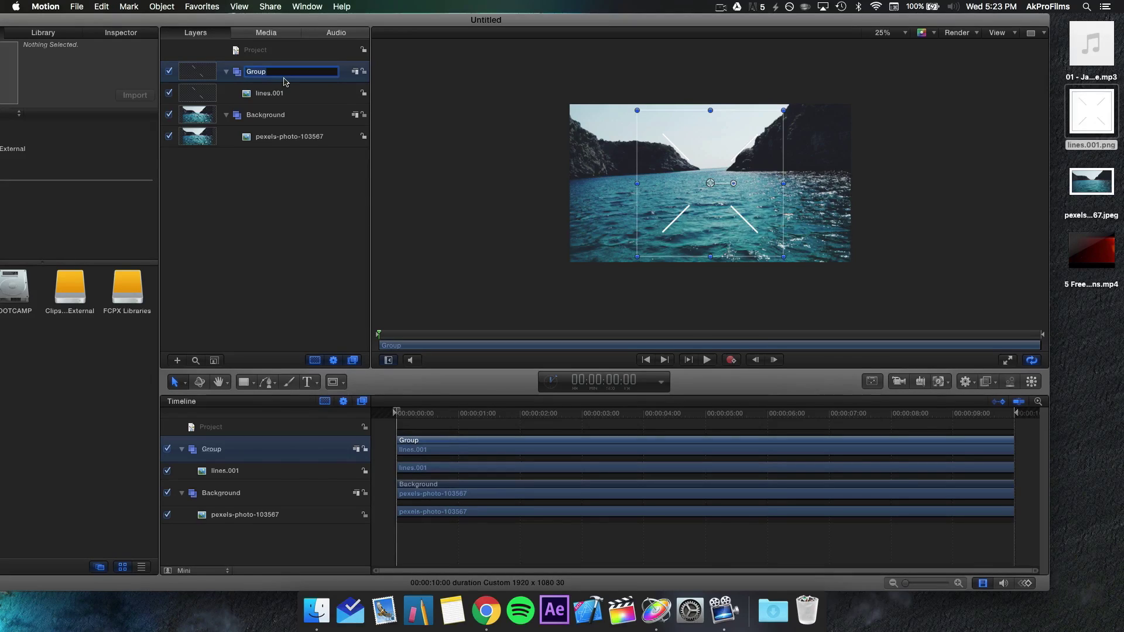
type("Middle Title")
key("Return")
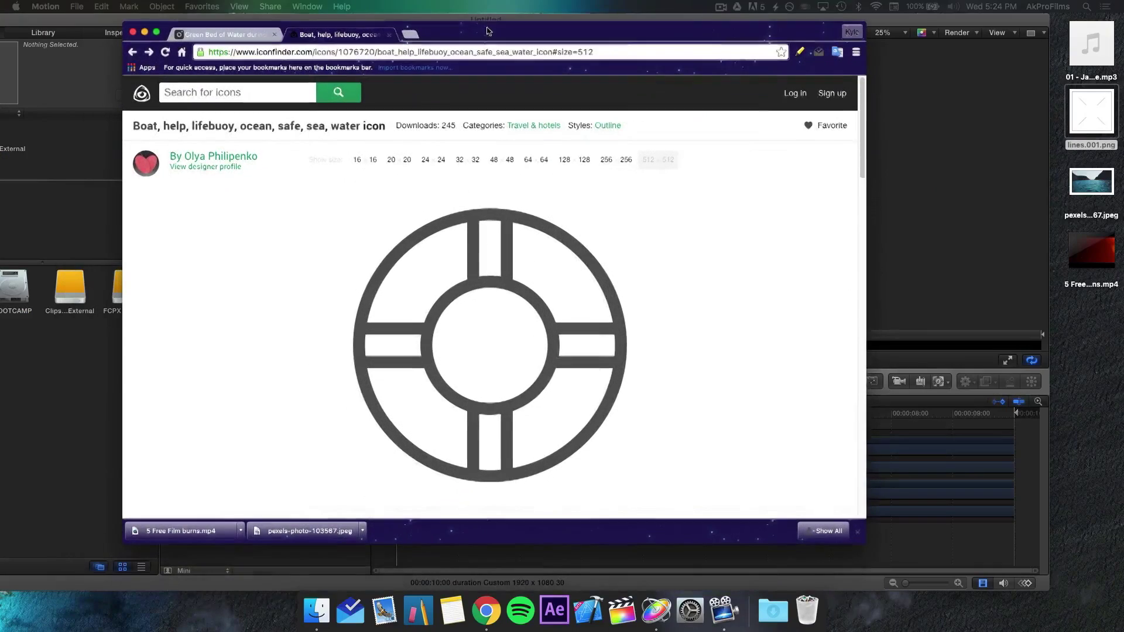
Switch to Chrome, download the lifebuoy icon from Iconfinder as a PNG and place the file on the desktop
left_click(487, 31)
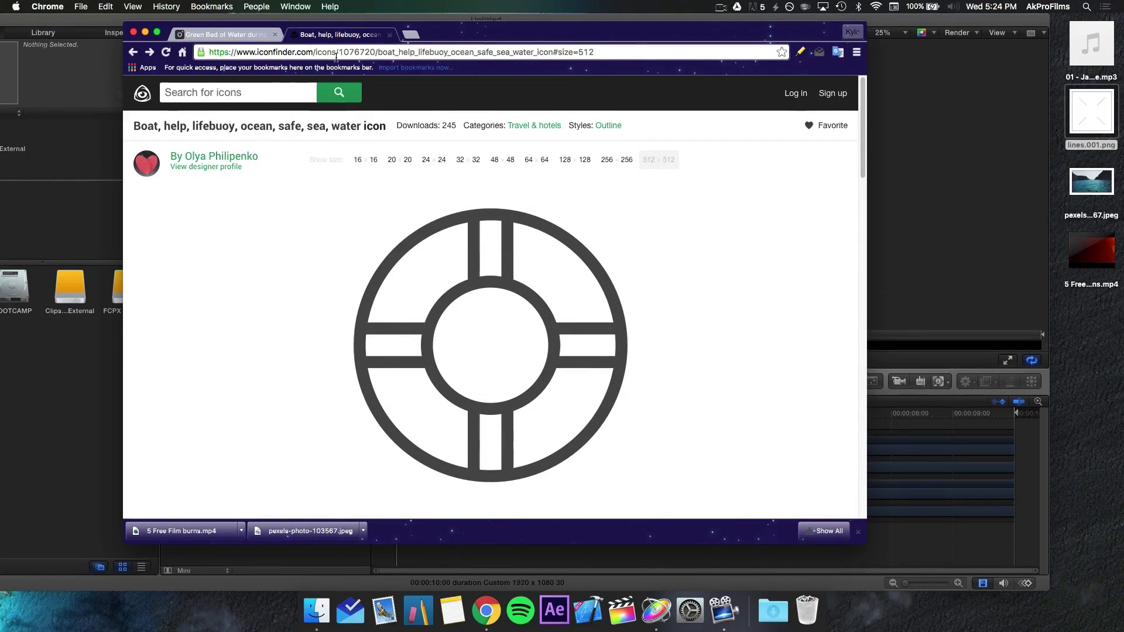
scroll(633, 223, "down", 1)
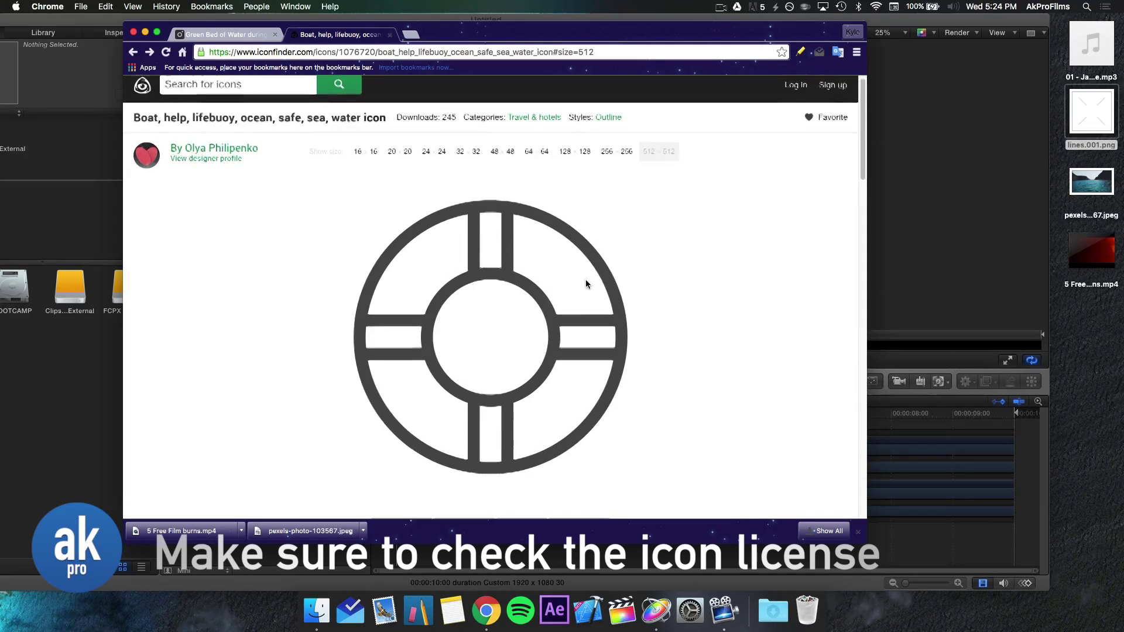
scroll(495, 333, "down", 3)
left_click(462, 466)
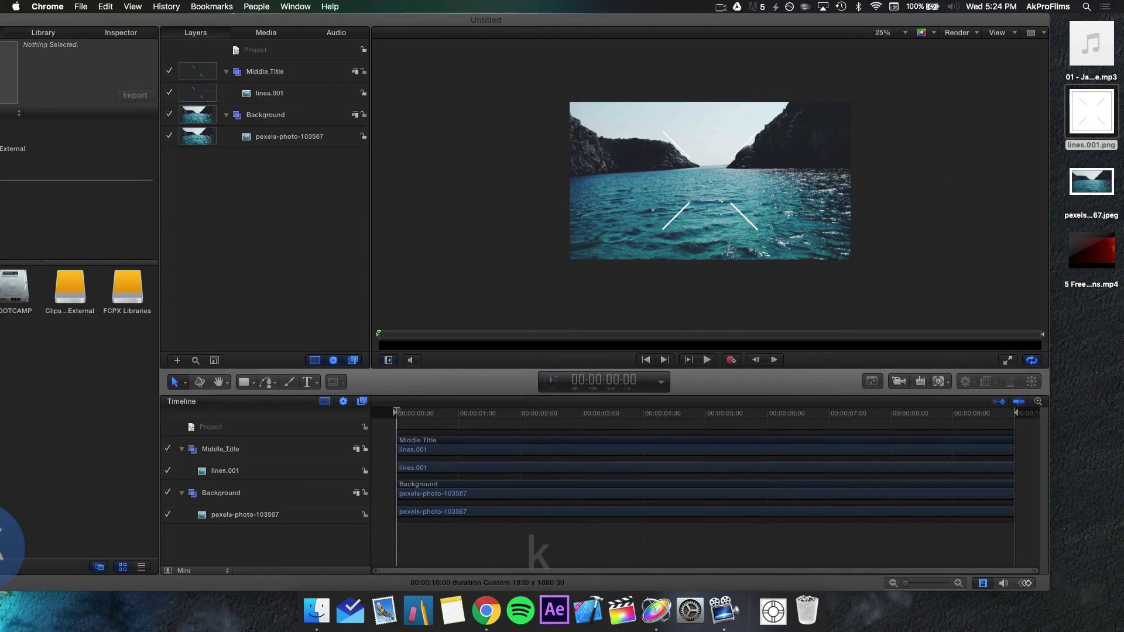
left_click(773, 610)
left_click_drag(782, 551, 1104, 311)
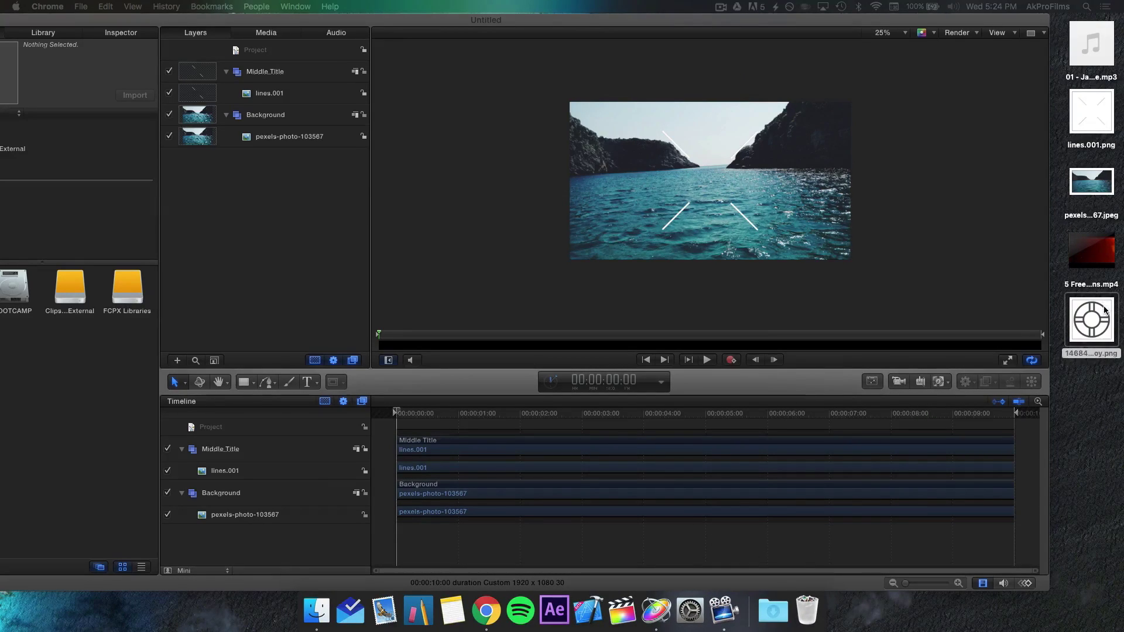
Open the lifebuoy PNG from the desktop in Preview and bring up its colour adjustment settings
double_click(1104, 310)
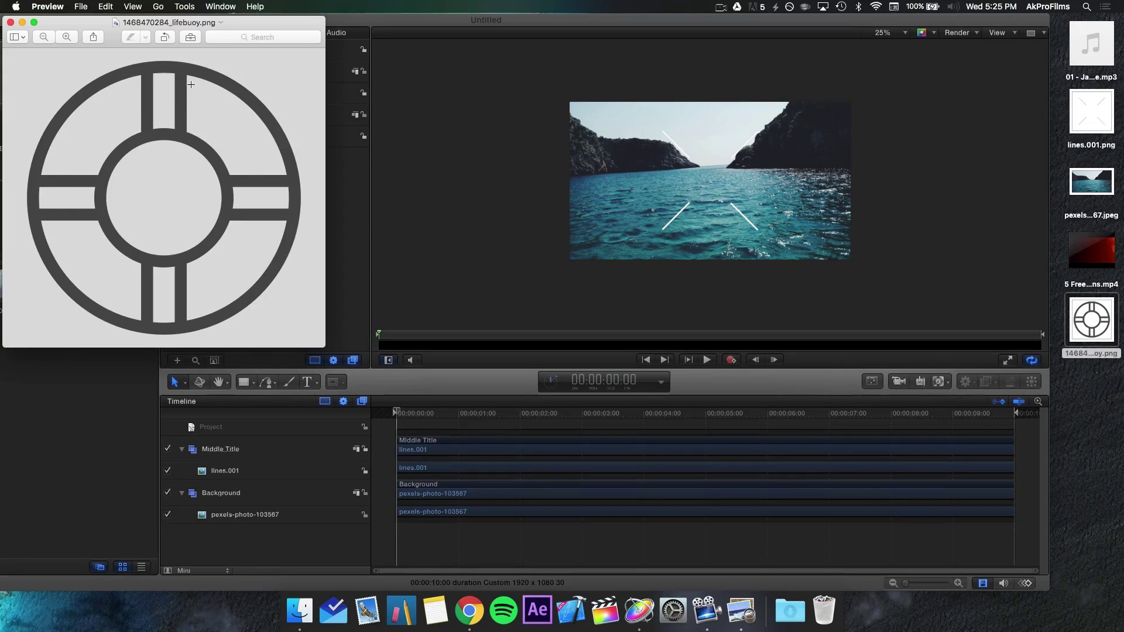
left_click(190, 39)
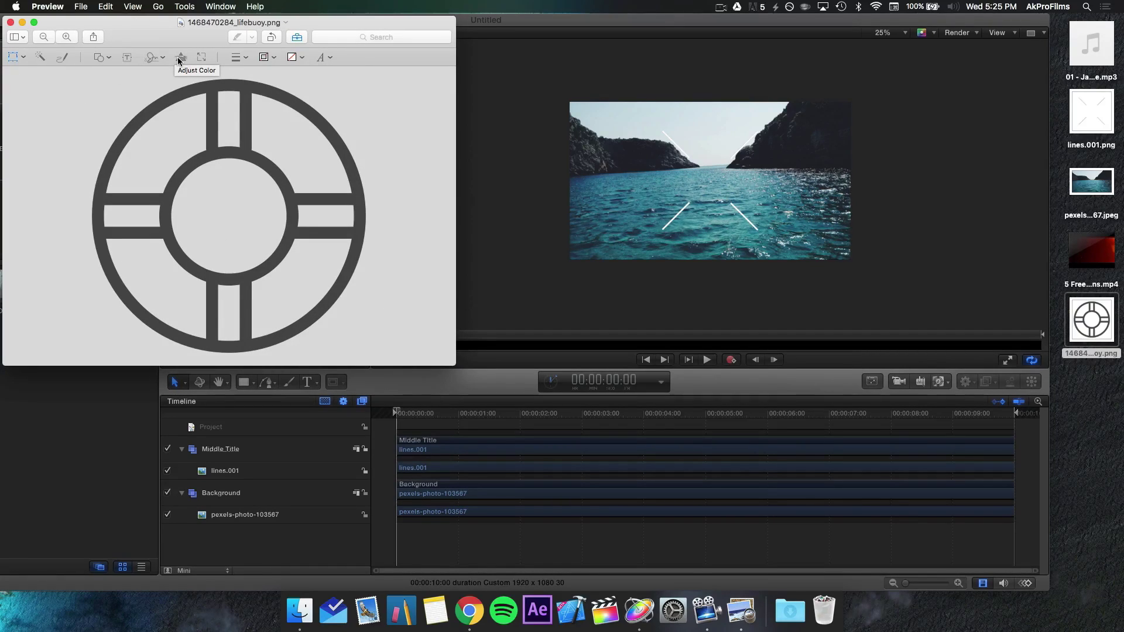
left_click(180, 57)
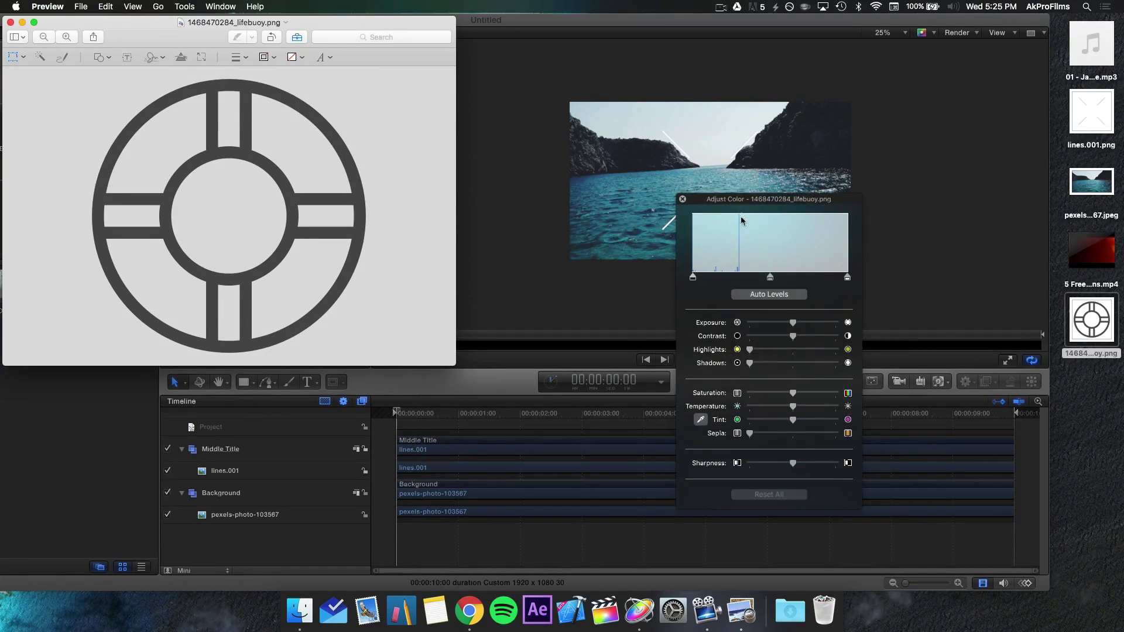
left_click_drag(743, 201, 284, 170)
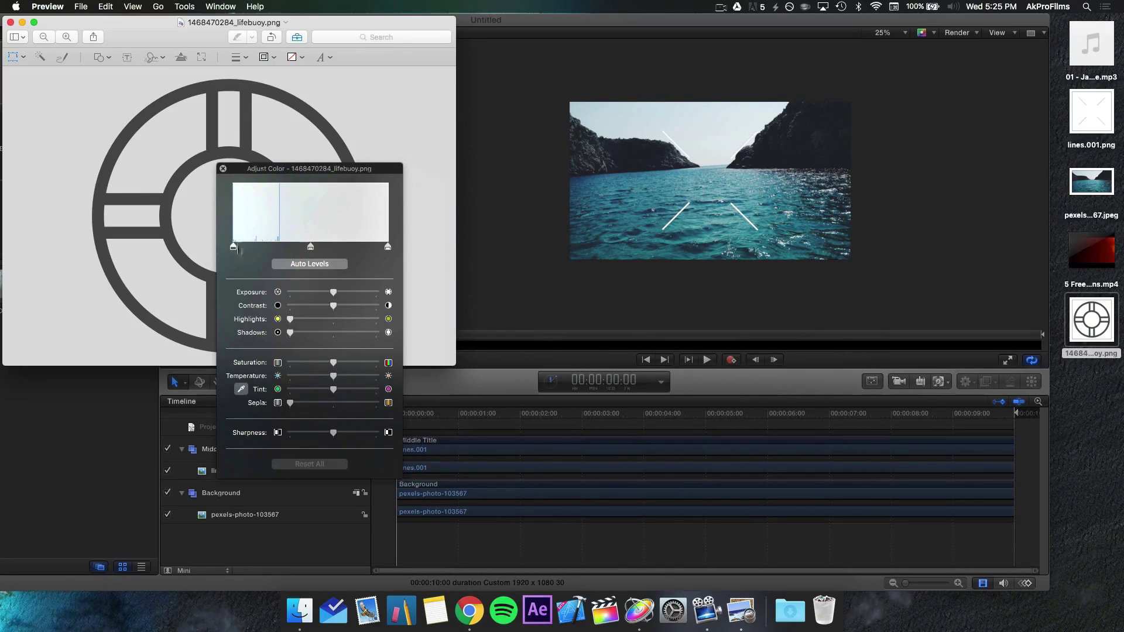
Adjust the lifebuoy image's histogram levels until the dark icon is pure white, and close the image
left_click_drag(233, 249, 283, 253)
left_click_drag(389, 248, 178, 242)
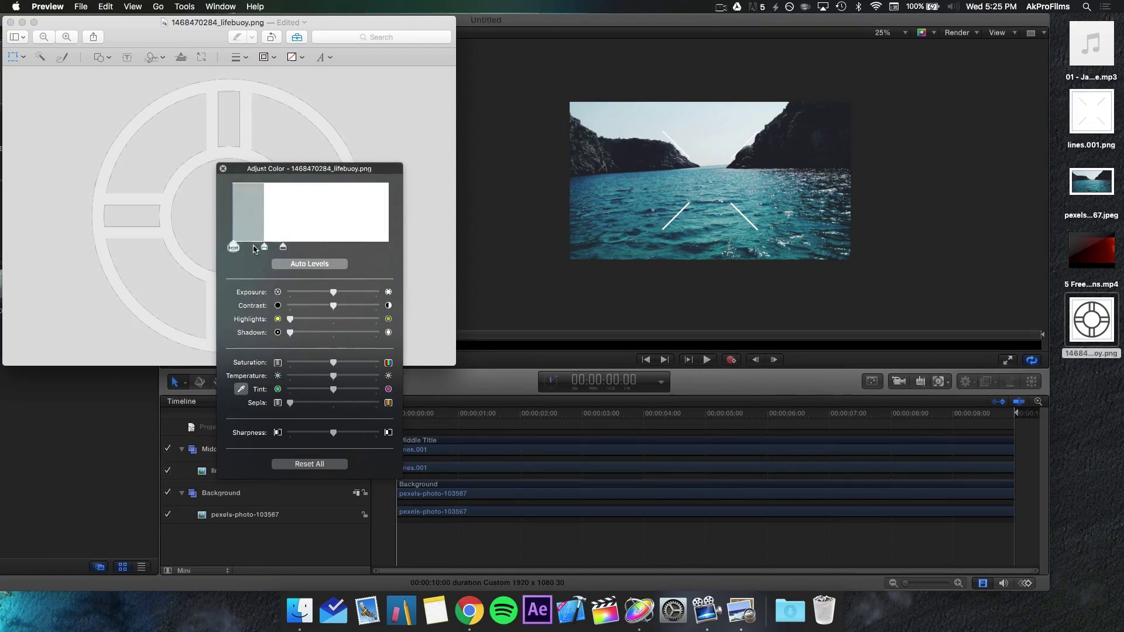
left_click_drag(262, 250, 367, 247)
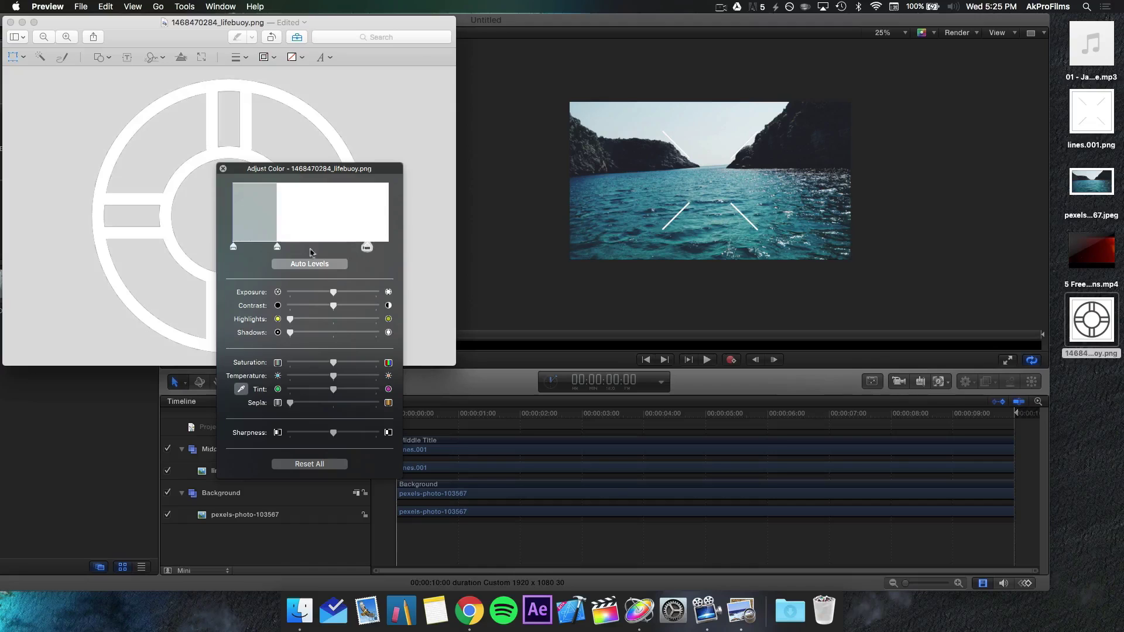
left_click_drag(282, 249, 363, 250)
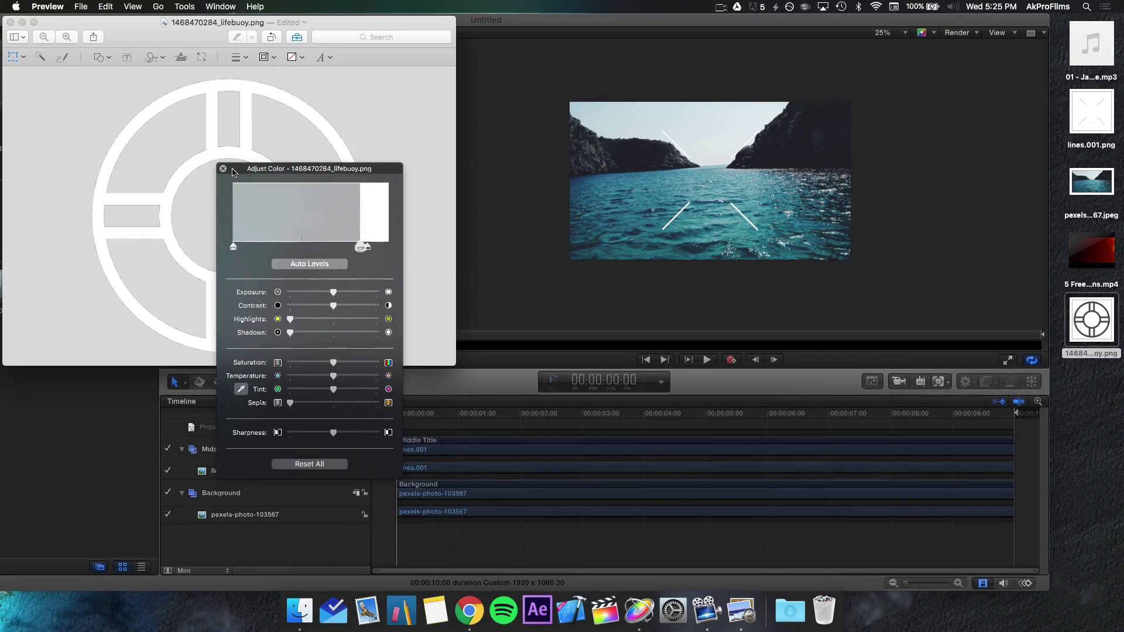
left_click_drag(232, 169, 265, 162)
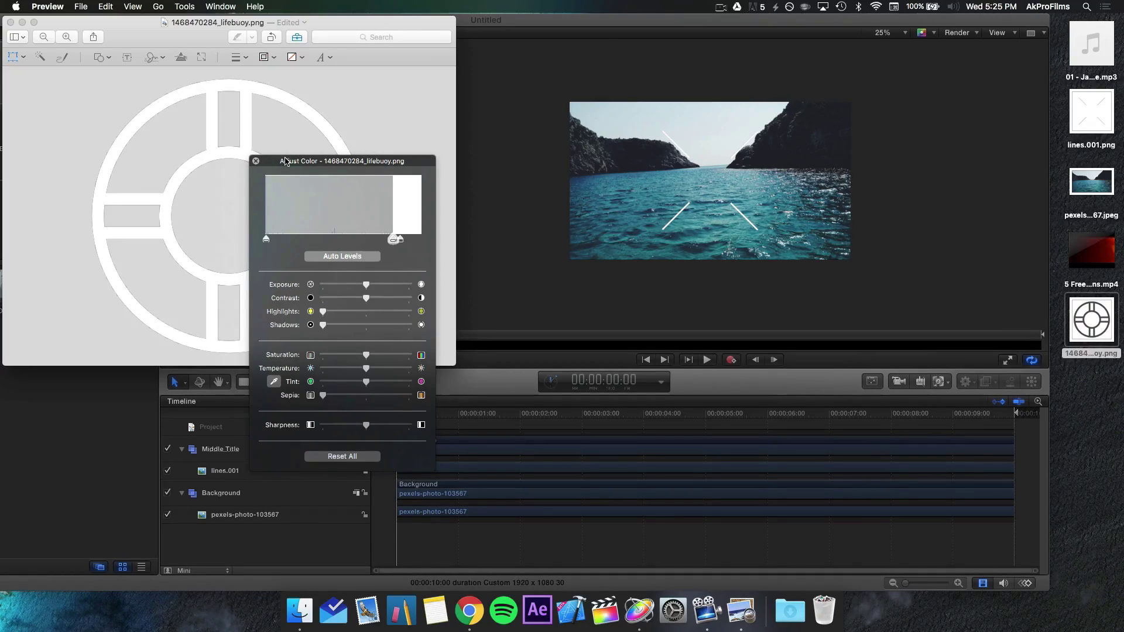
left_click(255, 160)
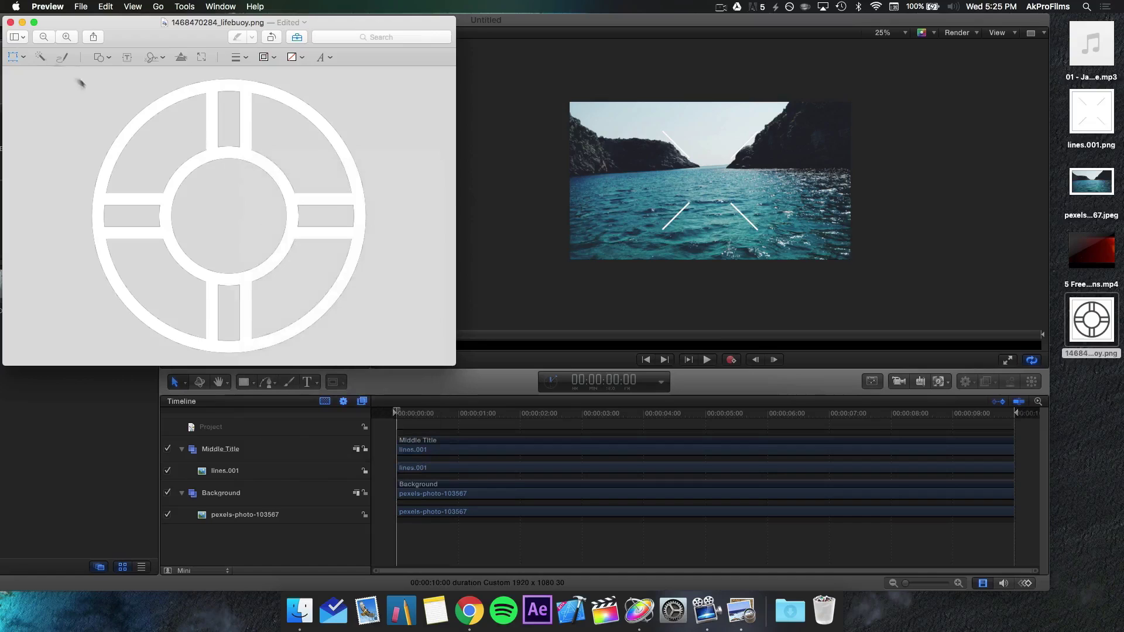
left_click(9, 23)
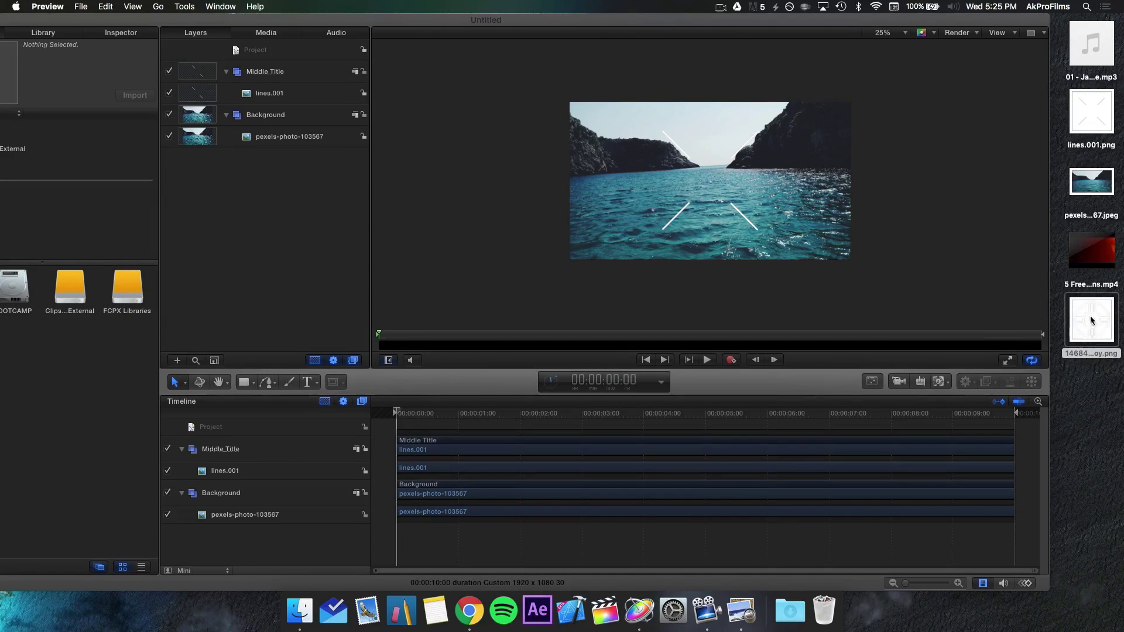
Add the whitened lifebuoy PNG from the desktop to the Middle Title group, above lines.001, in Motion
left_click_drag(1091, 318, 313, 89)
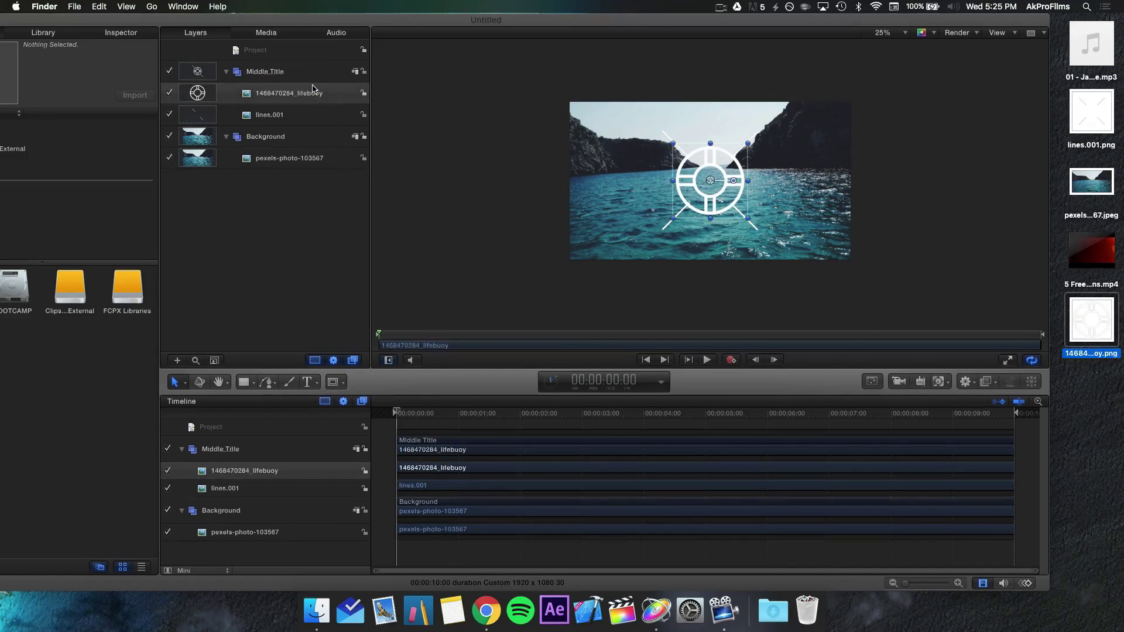
left_click(271, 261)
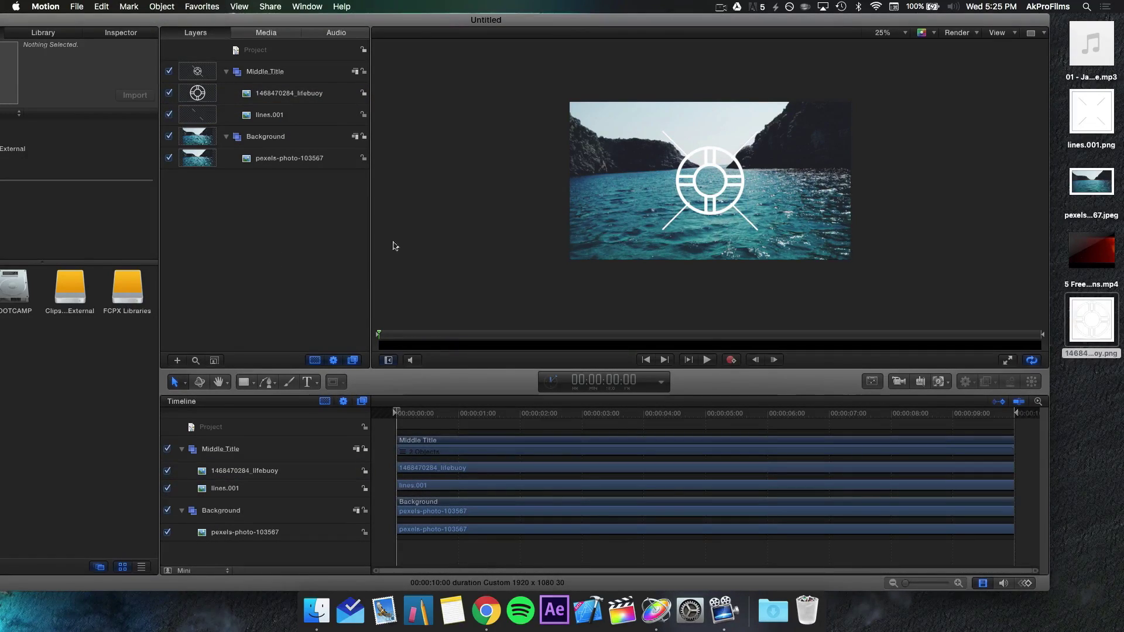
left_click_drag(344, 22, 419, 21)
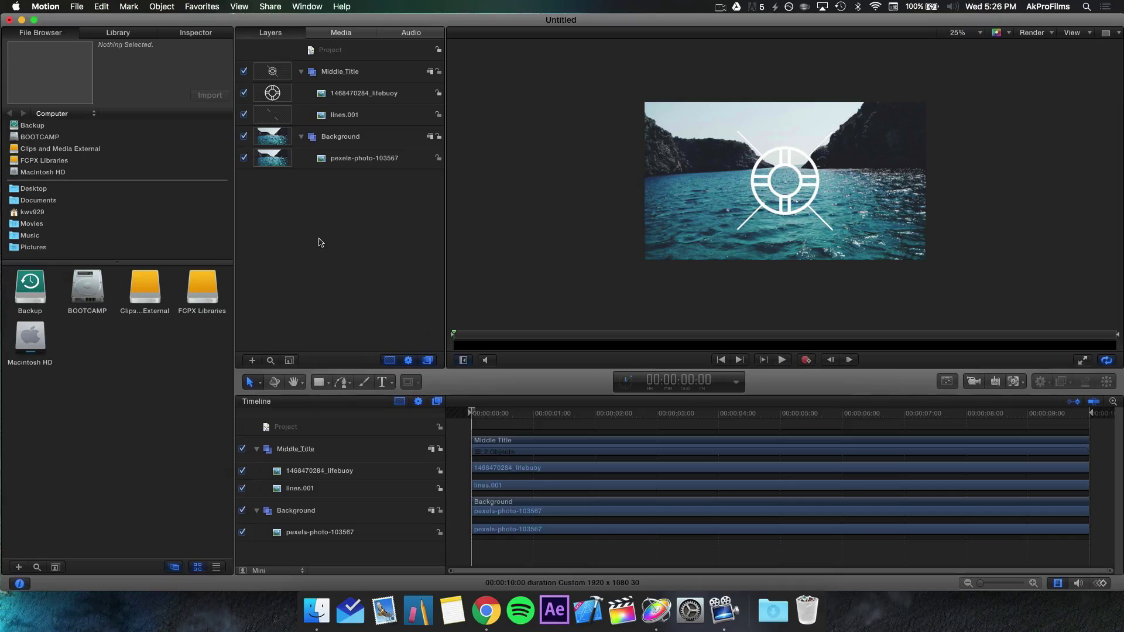
Rename the lifebuoy image layer as Life Buoy
left_click(354, 96)
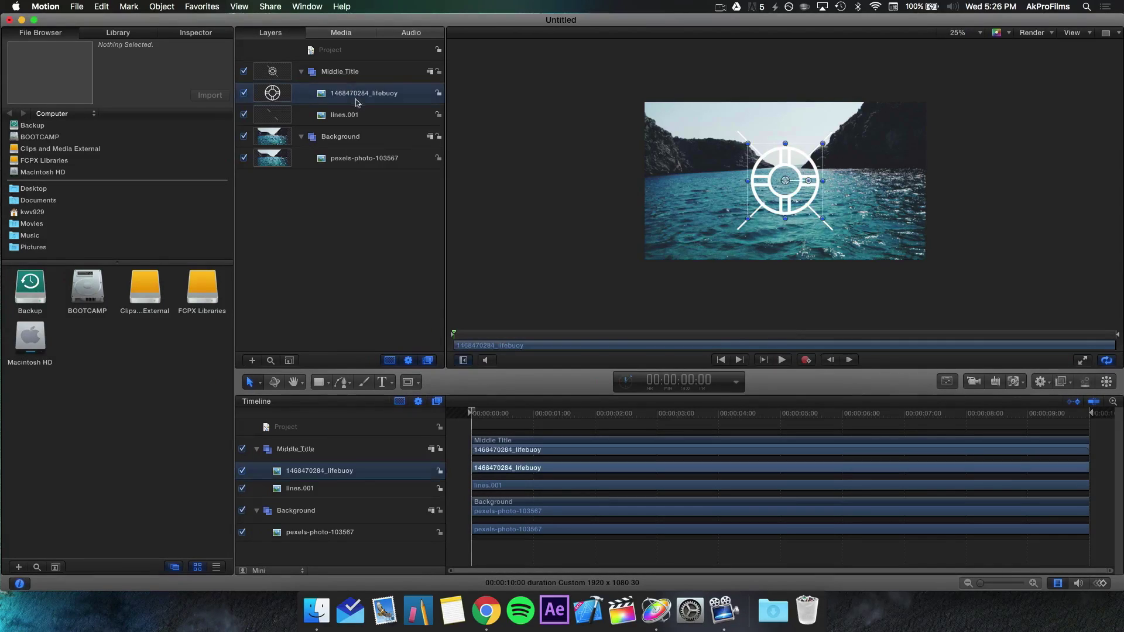
double_click(363, 103)
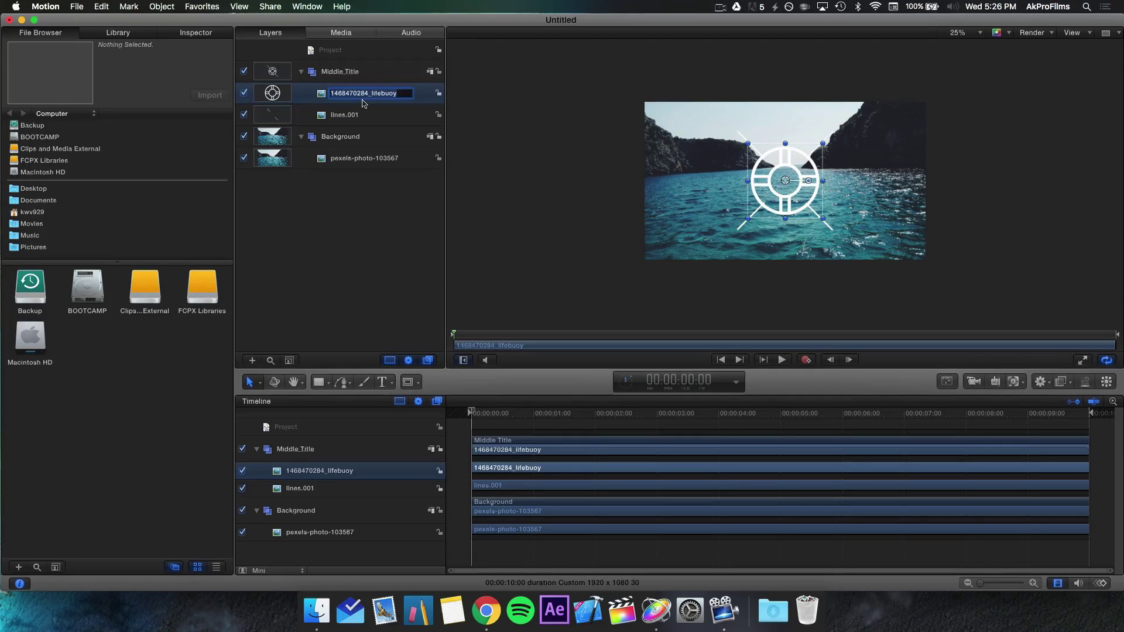
type("Life Buoy")
key("Return")
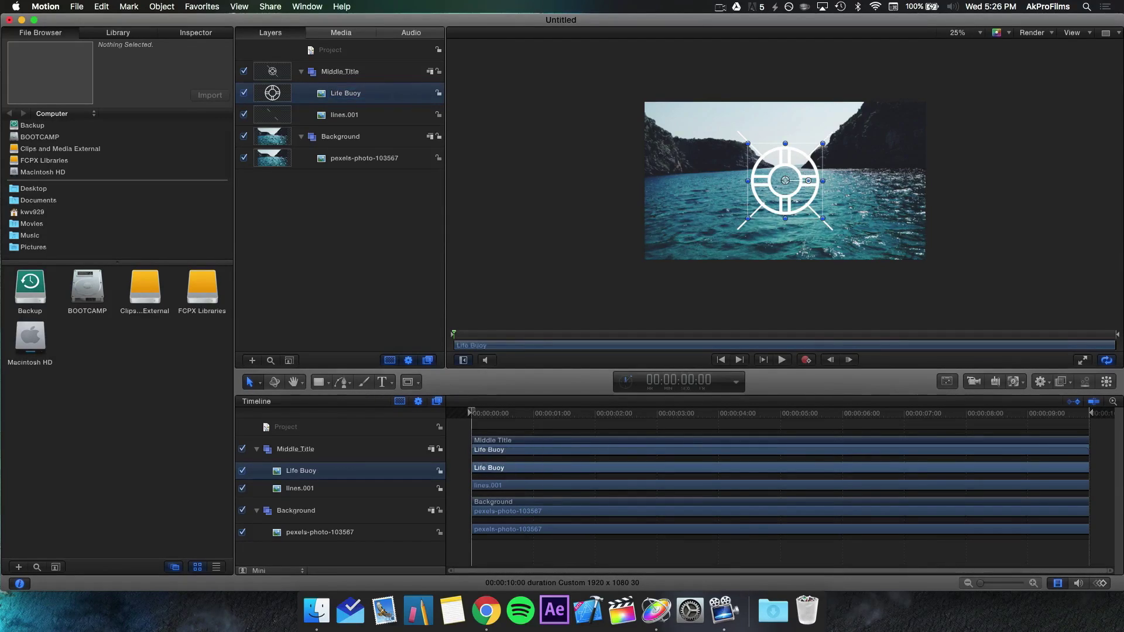
Rename the lines.001 layer as Lines
left_click(381, 122)
left_click(381, 123)
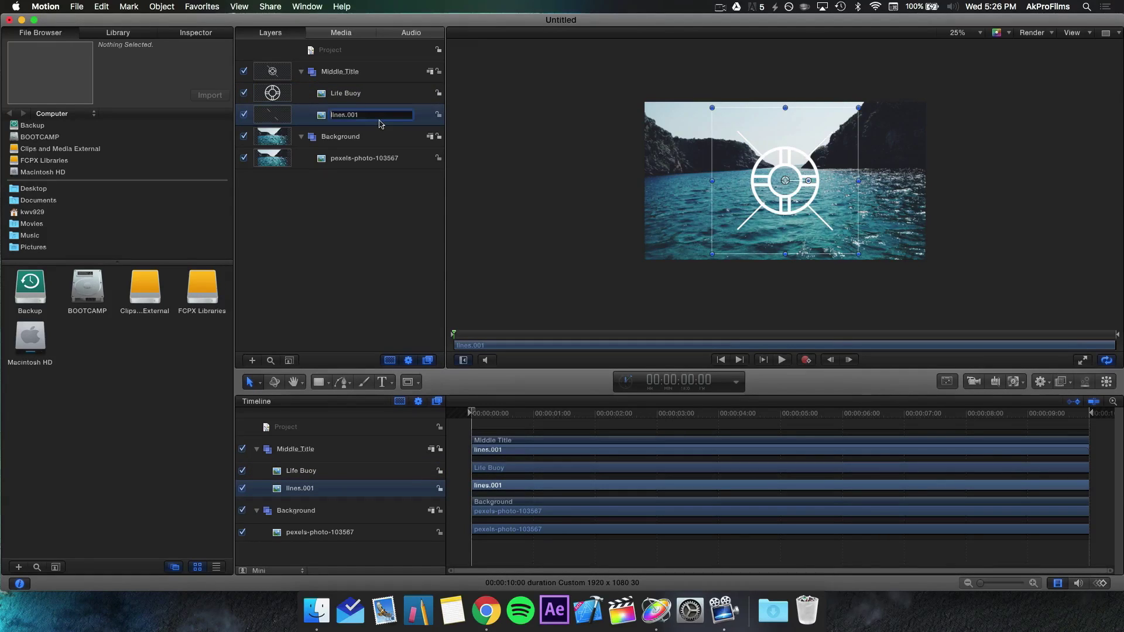
type("Lines")
key("Return")
Rename the photo layer in the Background group as Ocean
left_click(376, 165)
left_click(377, 165)
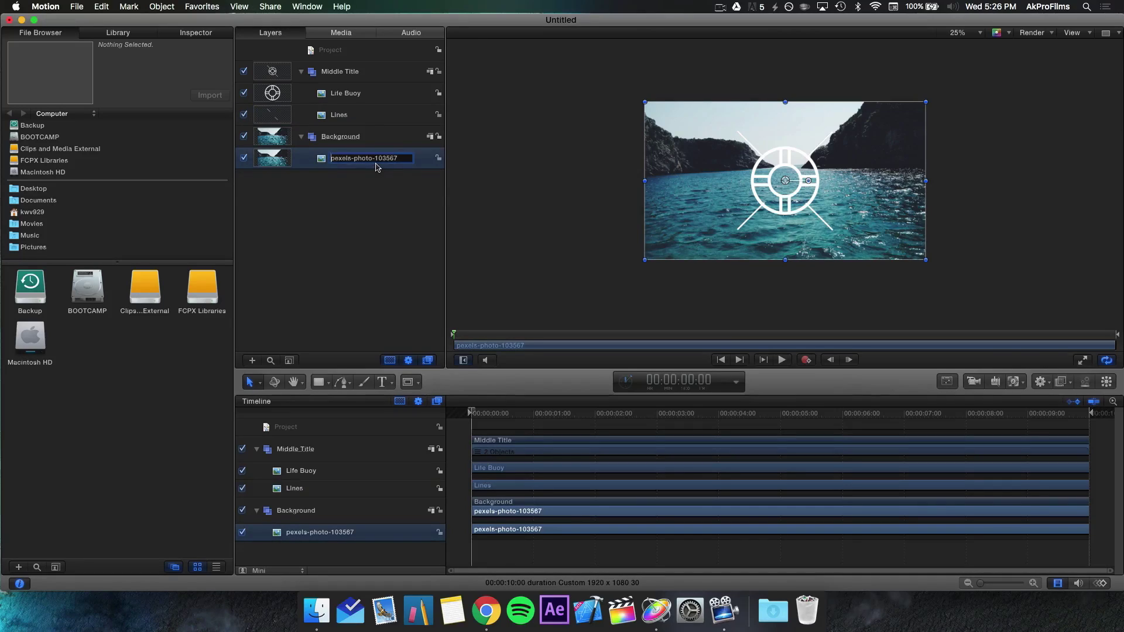
type("Ocean")
key("Return")
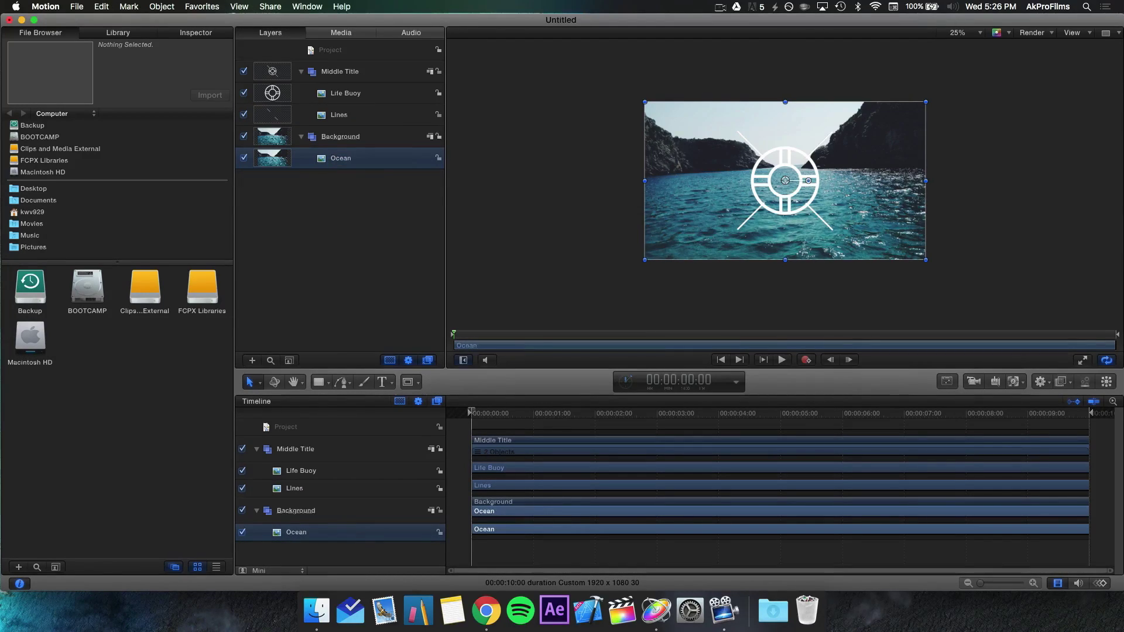
left_click(372, 116)
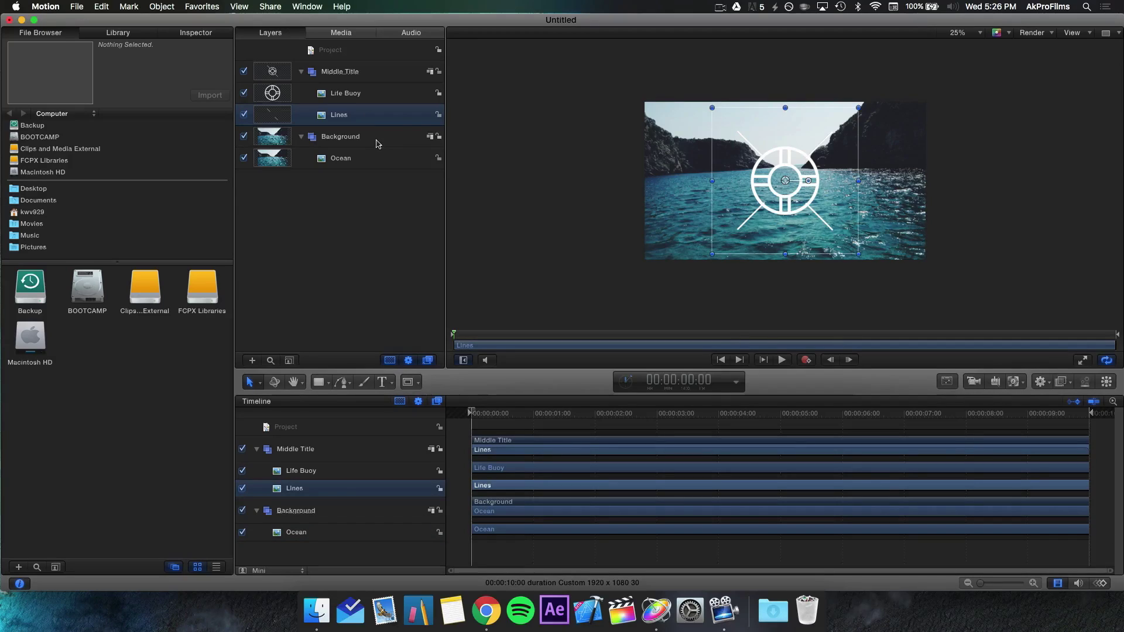
left_click(372, 228)
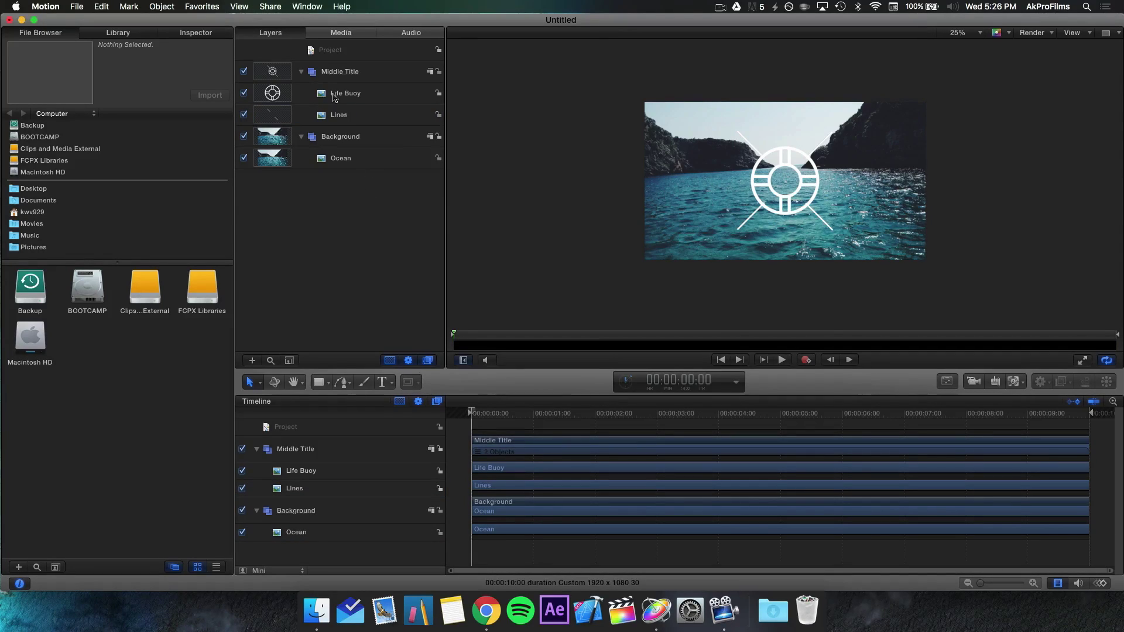
Reduce the scale of the Life Buoy layer to roughly half its size in its transform properties
left_click(330, 94)
left_click(187, 34)
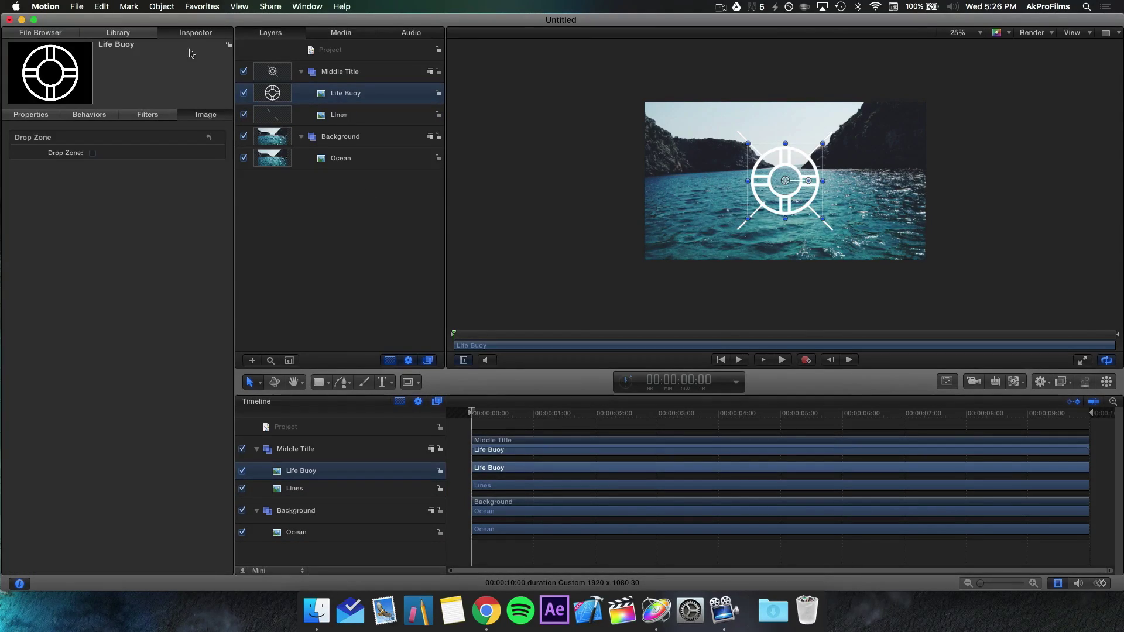
left_click(32, 115)
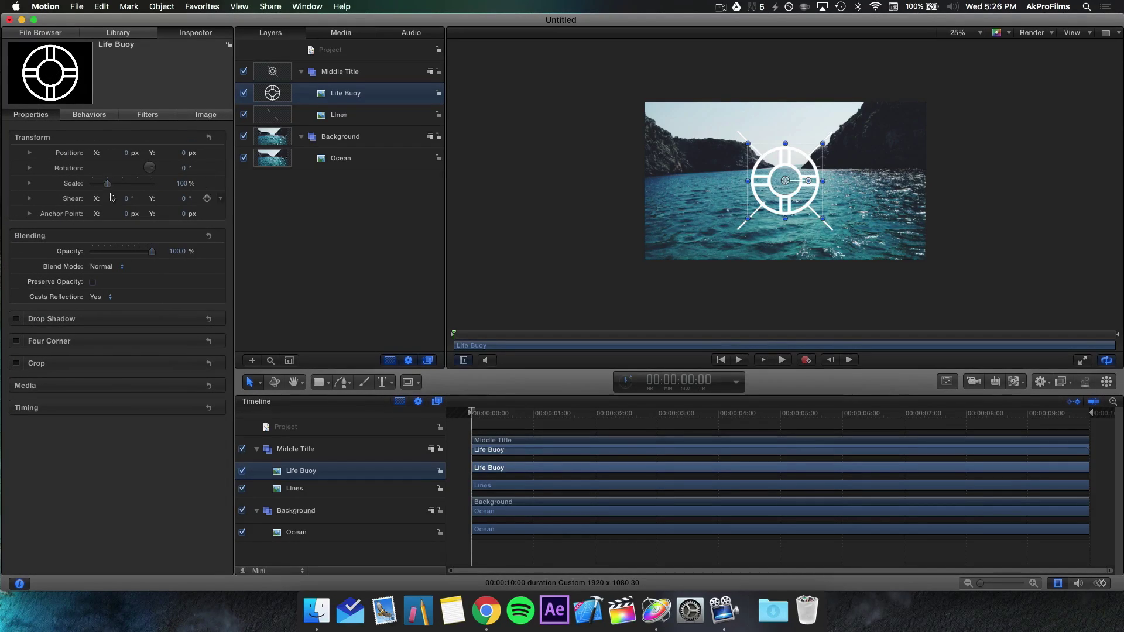
left_click_drag(182, 185, 186, 183)
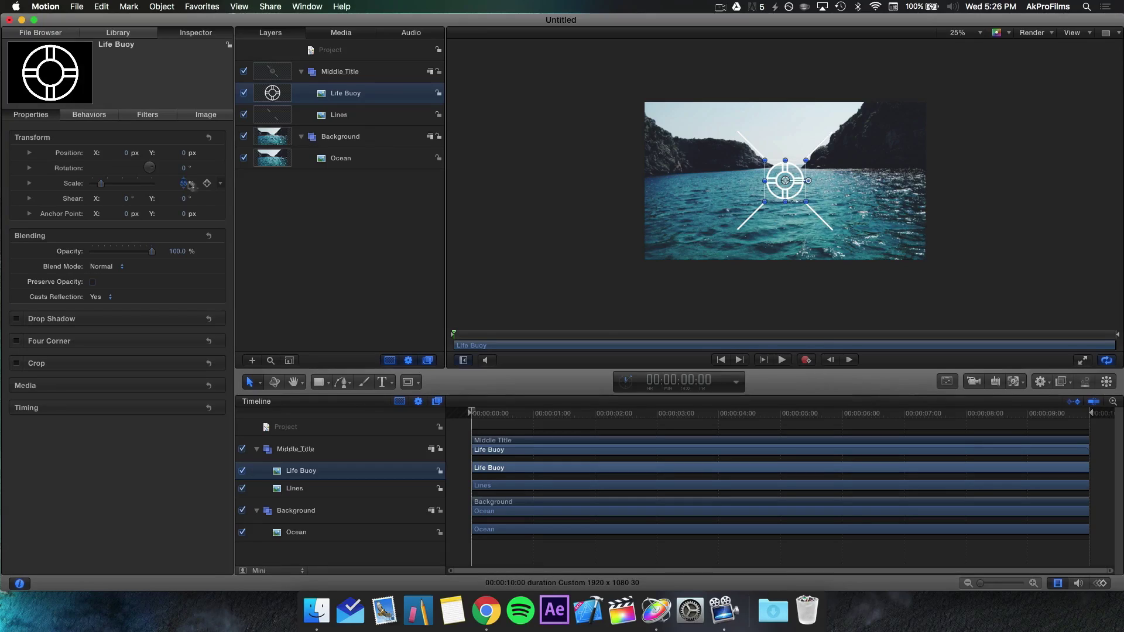
left_click(463, 242)
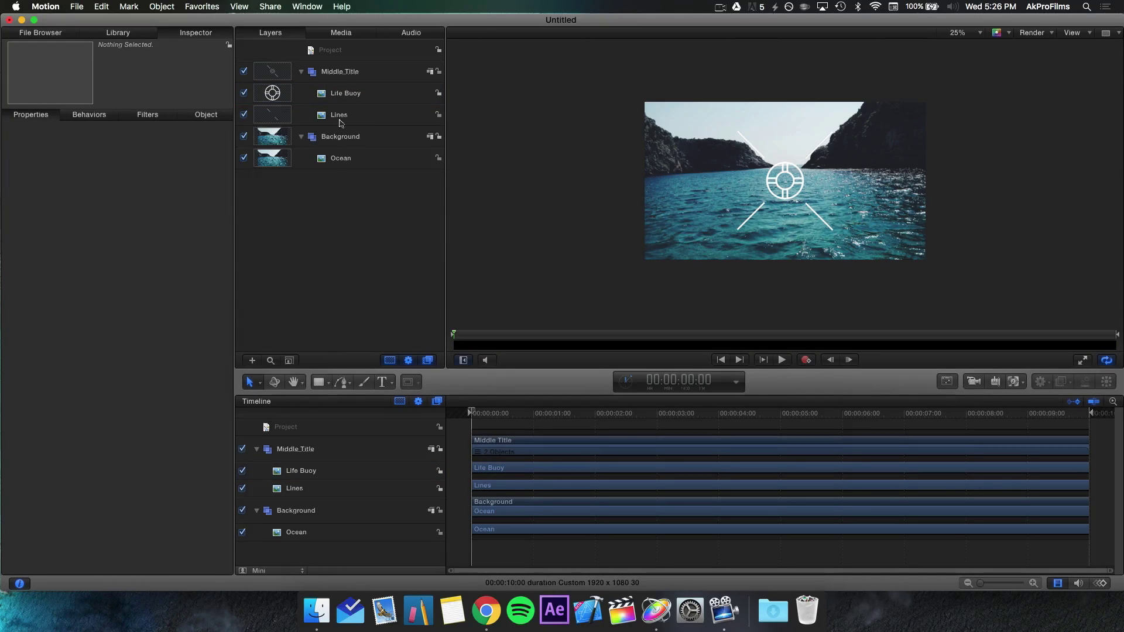
Set the scale of the Lines layer to 85% and of the Life Buoy layer to 45%
left_click(340, 118)
left_click_drag(185, 183, 185, 183)
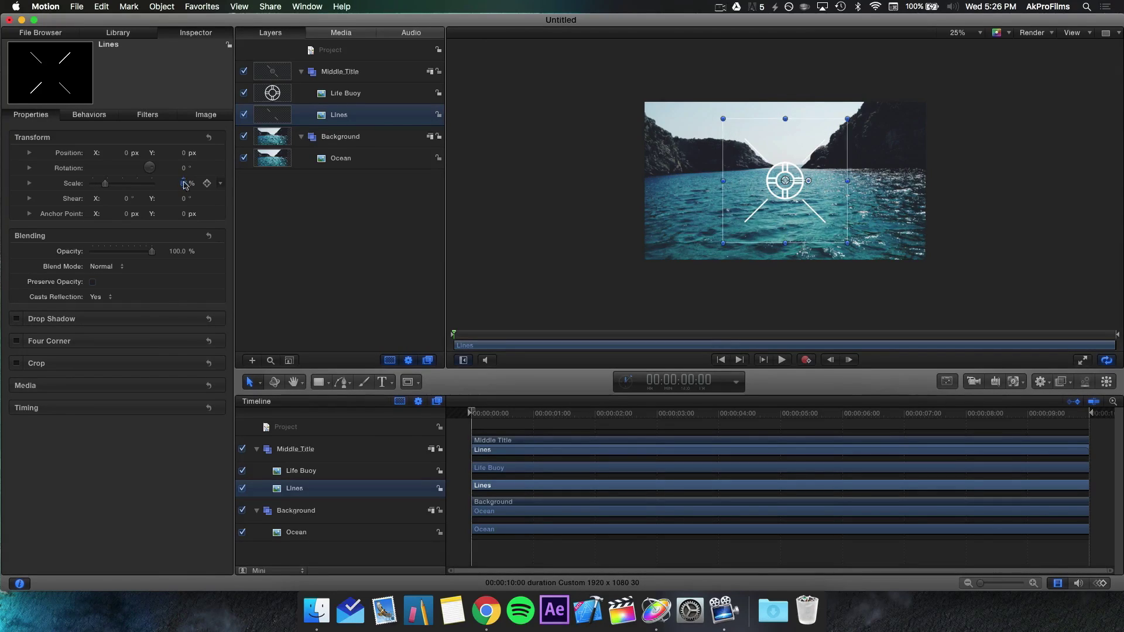
left_click(311, 92)
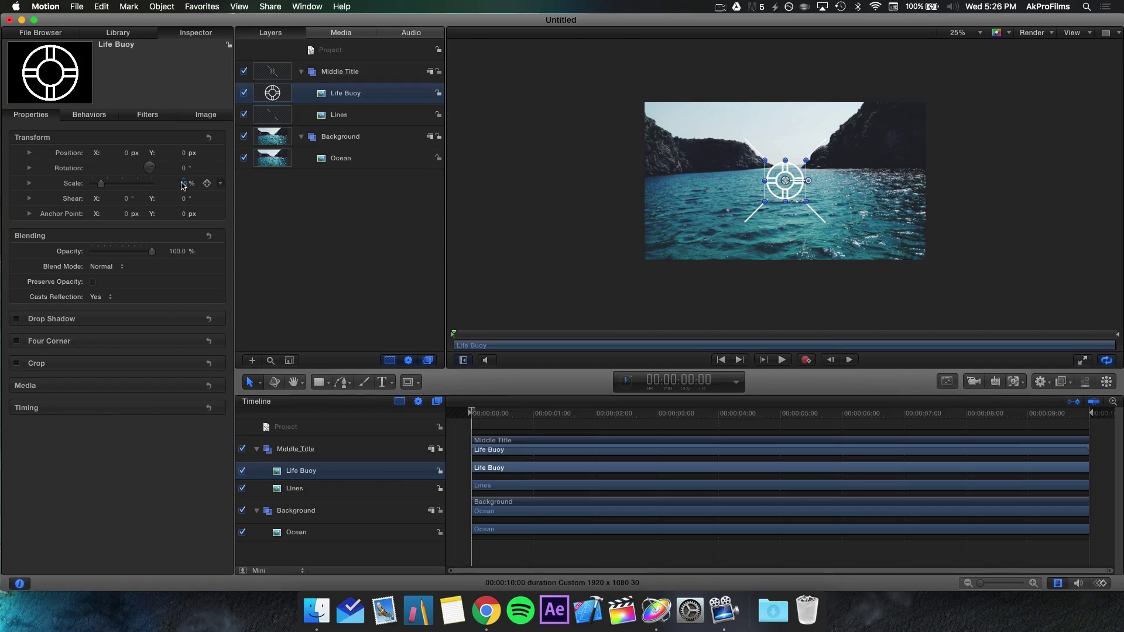
left_click_drag(183, 183, 183, 183)
left_click(329, 226)
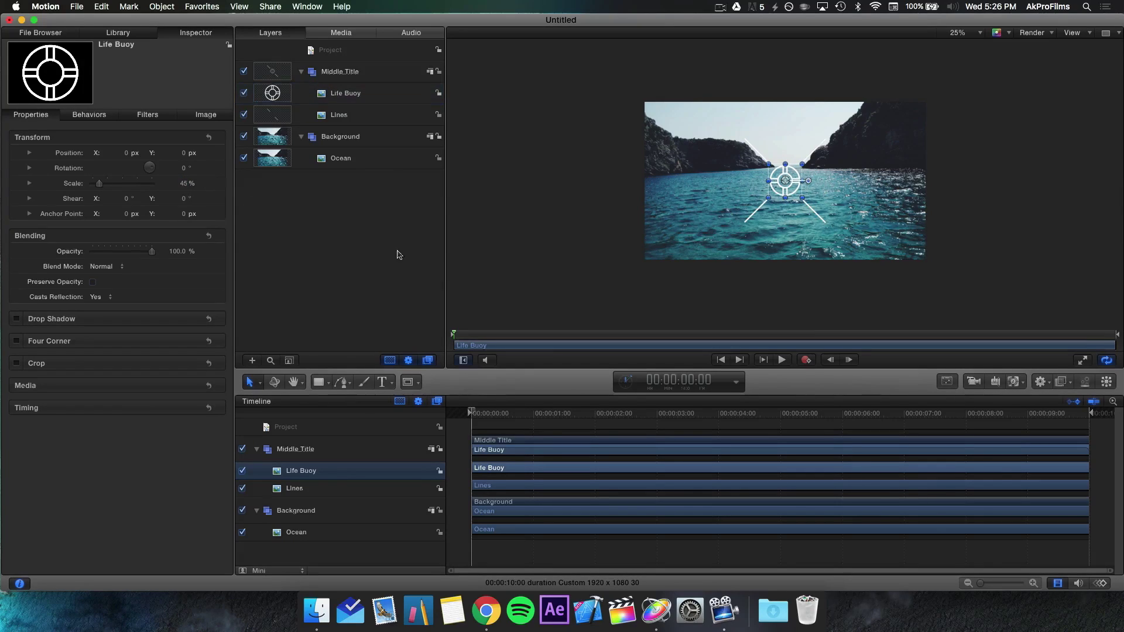
Set the canvas zoom level to Fit
left_click(988, 33)
left_click(981, 33)
left_click(979, 33)
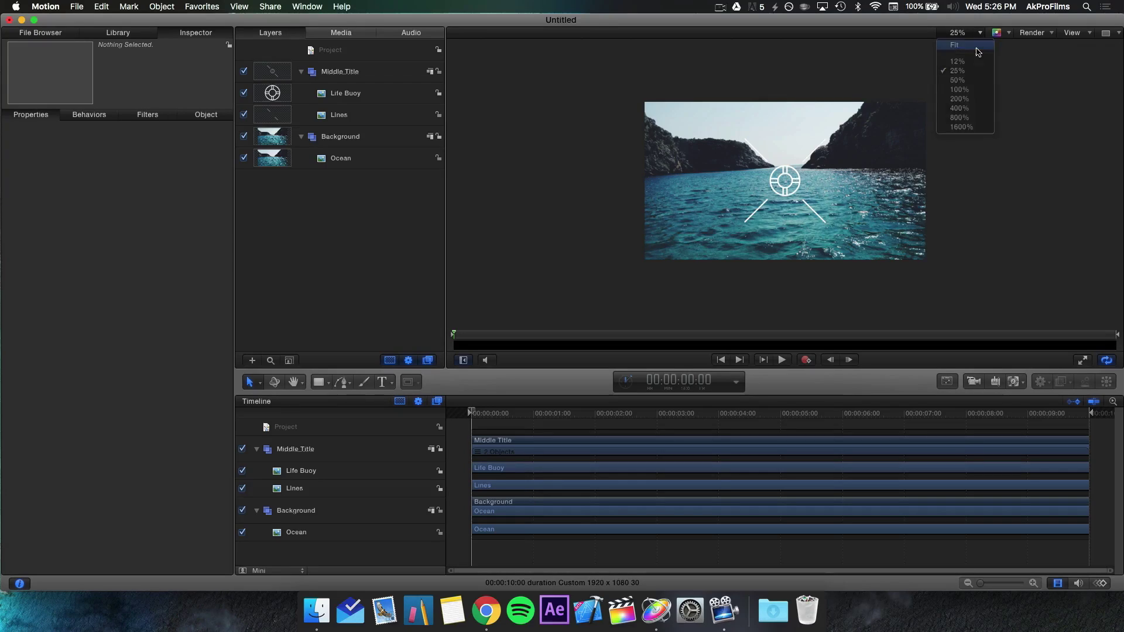
left_click(976, 47)
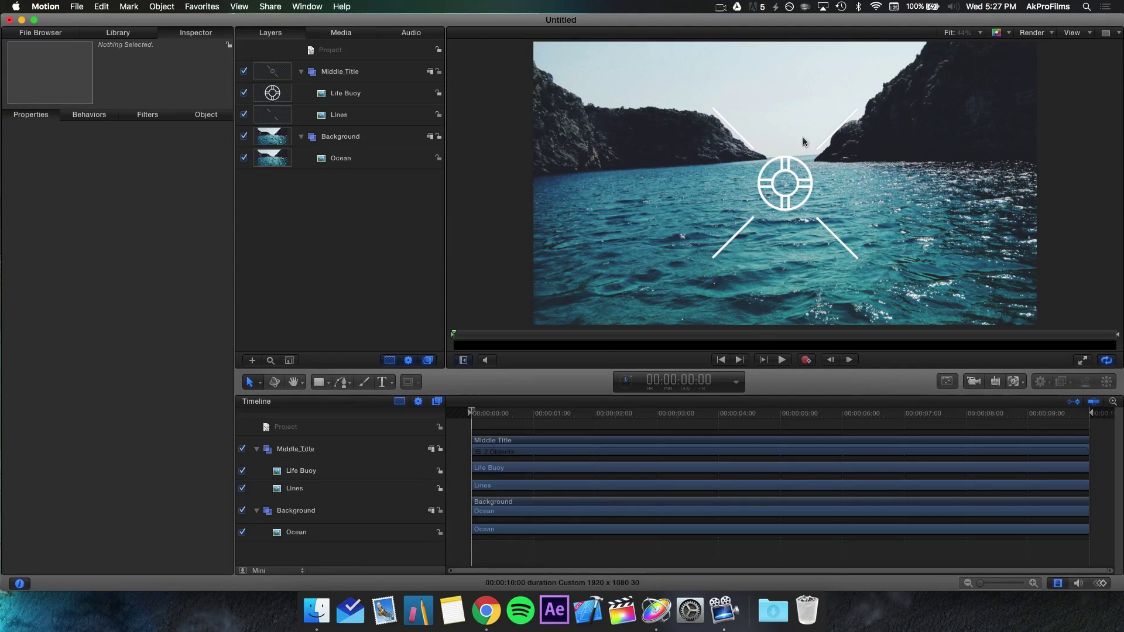
right_click(746, 196)
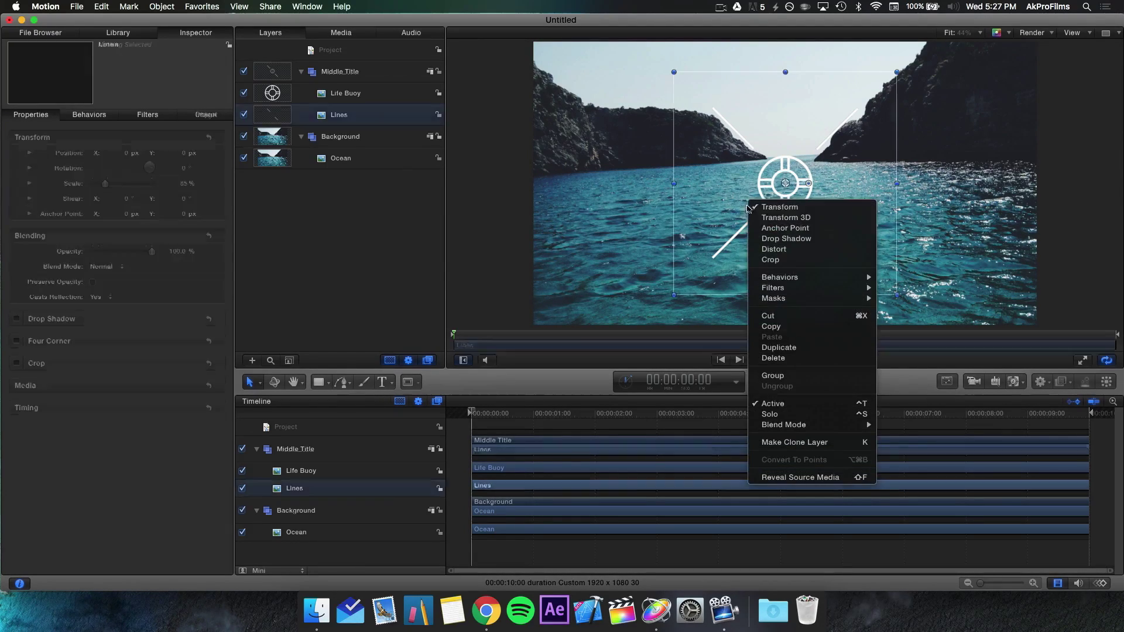
left_click(614, 195)
left_click(408, 210)
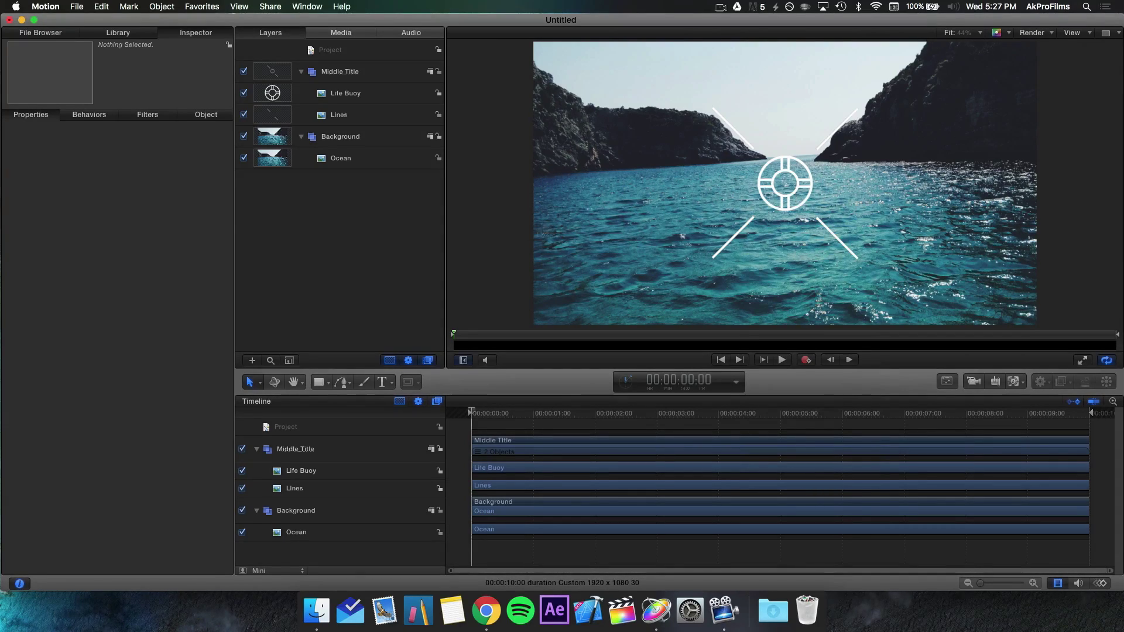
Place a new text object on the canvas beside the lifebuoy with the Text tool
left_click(391, 386)
left_click(396, 397)
left_click(668, 185)
Try to move the new text object out of Middle Title into its own group above it, and undo the change
left_click_drag(306, 96, 309, 61)
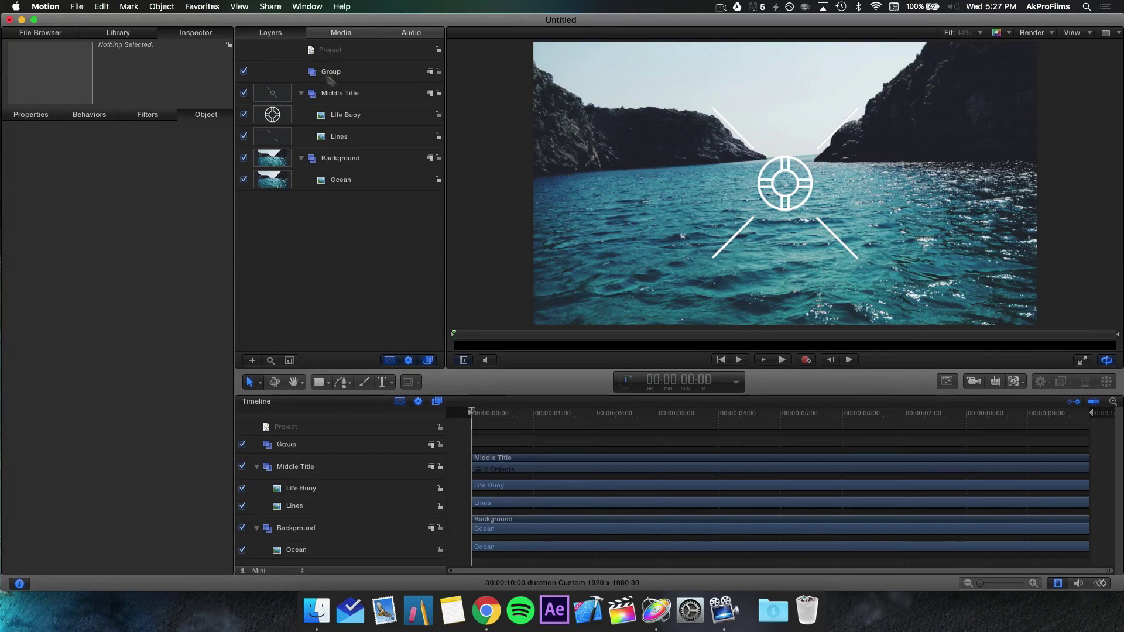
left_click(344, 72)
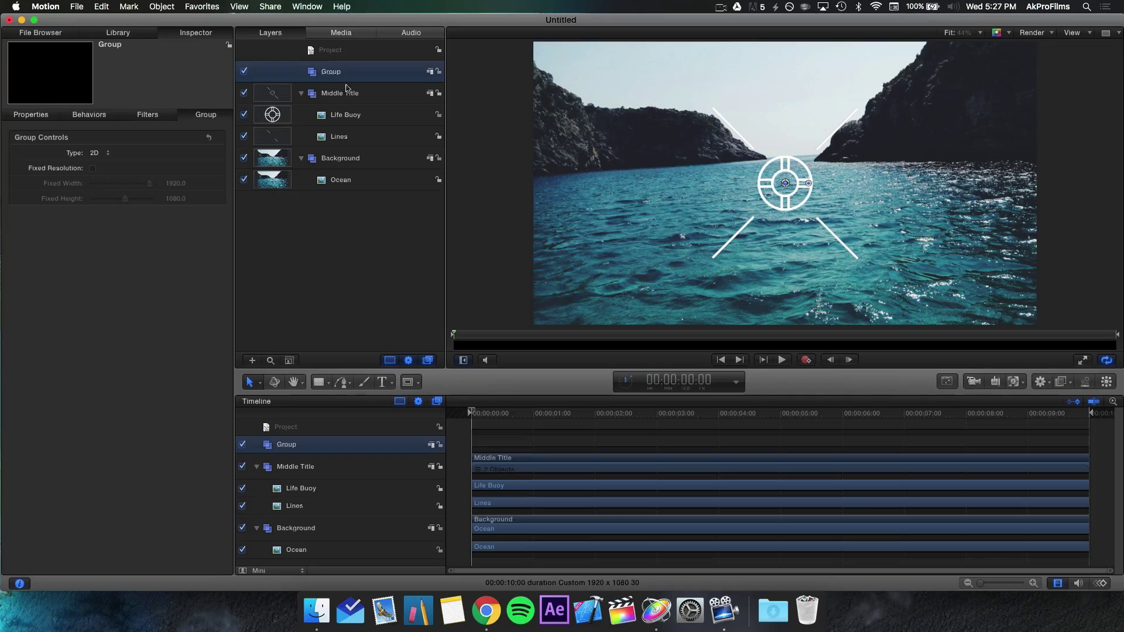
key("super+z")
left_click(353, 99)
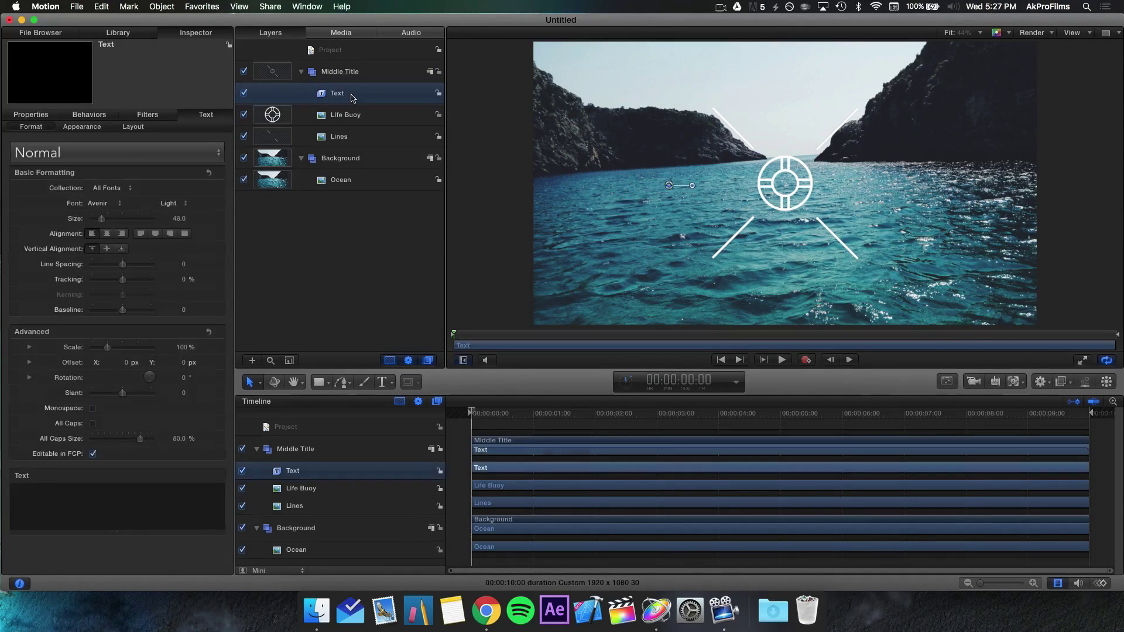
Enter EST. as the content of the new text object
left_click(60, 498)
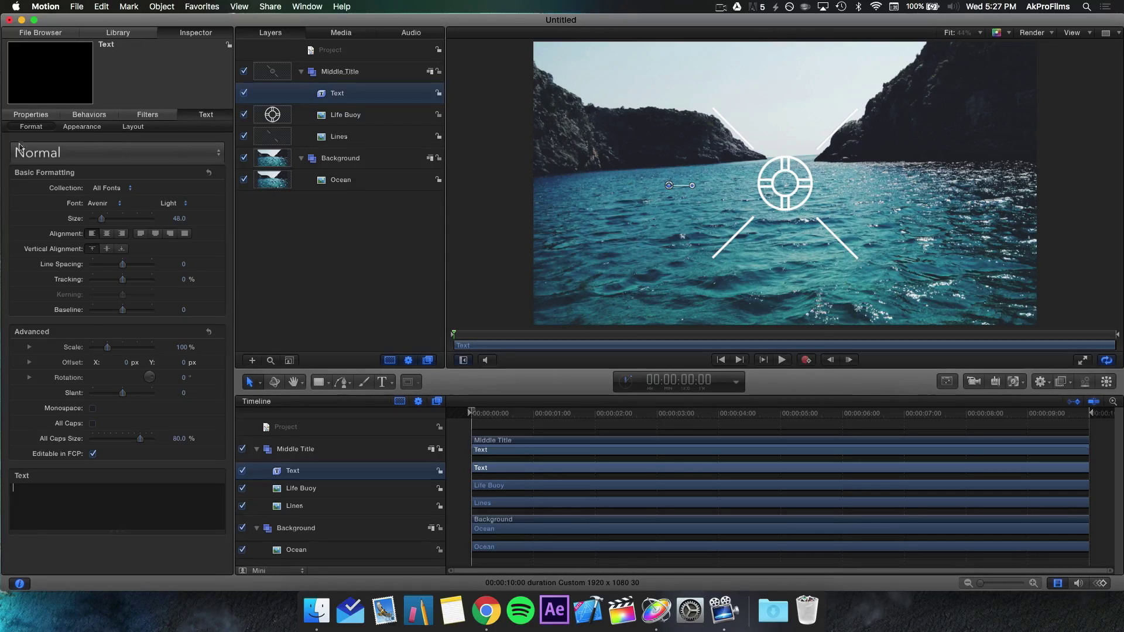
type("EST.")
key("XF86AudioRaiseVolume")
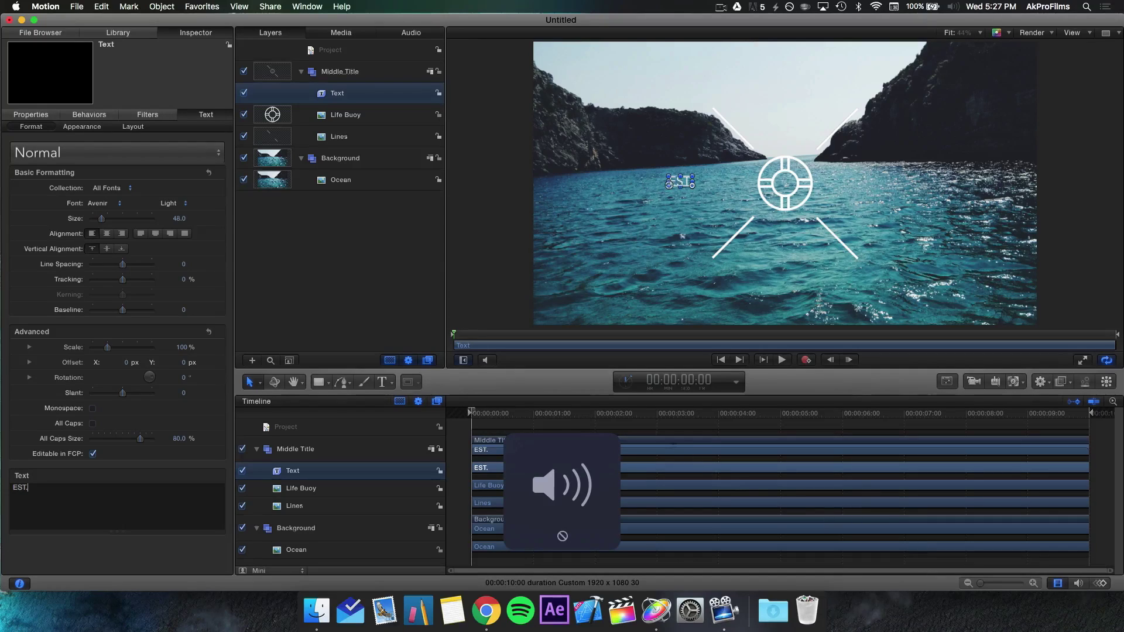
left_click(117, 204)
left_click(117, 206)
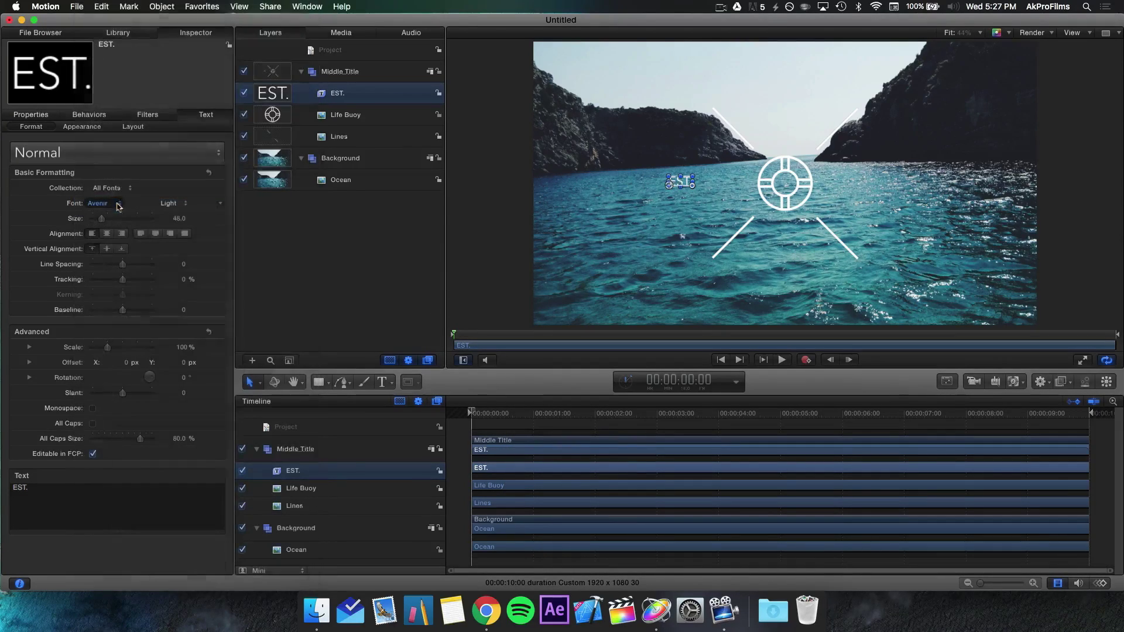
left_click(278, 193)
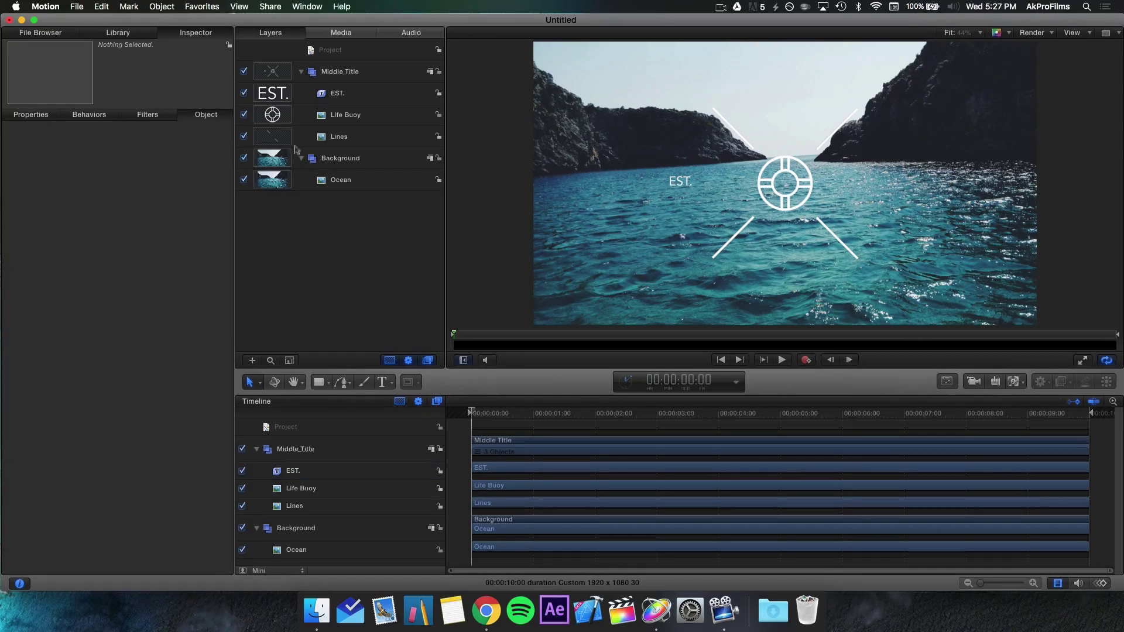
Set the EST. text's Y position to 0 px and move it toward the lifebuoy to about X -274.8 px
left_click(335, 98)
left_click(40, 114)
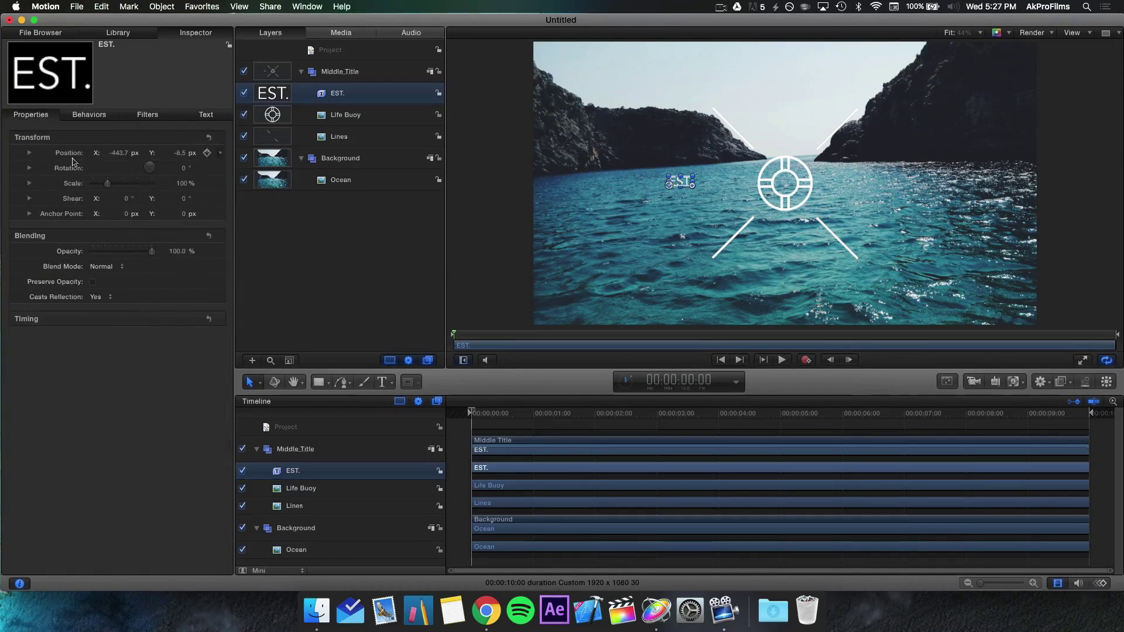
left_click(120, 154)
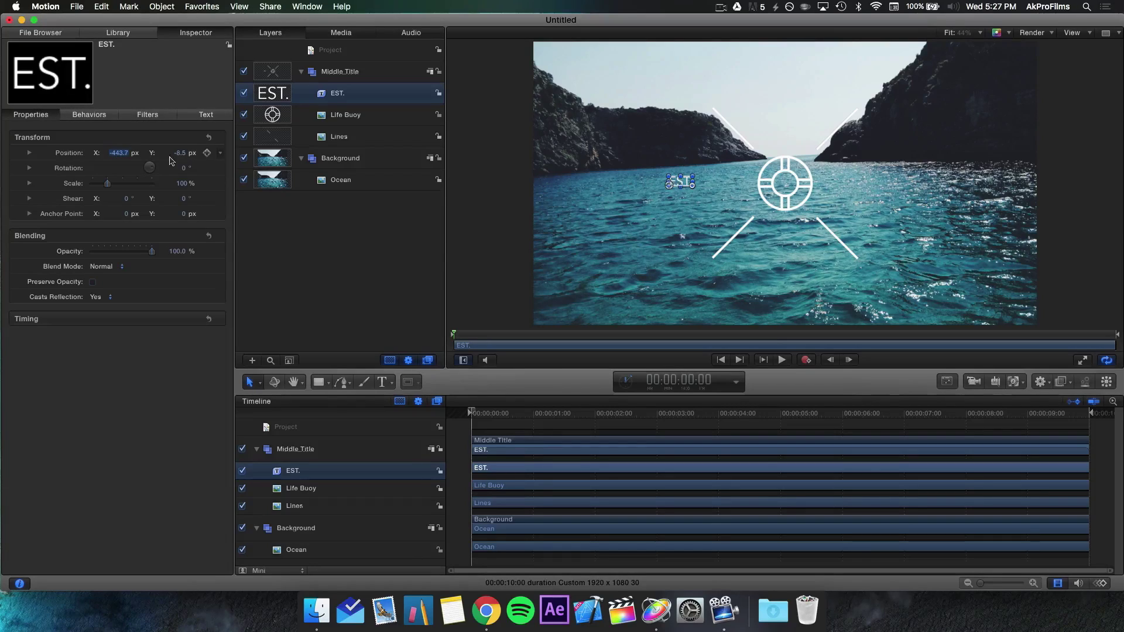
left_click(178, 154)
type("0")
key("Return")
left_click(120, 154)
left_click_drag(119, 154, 119, 151)
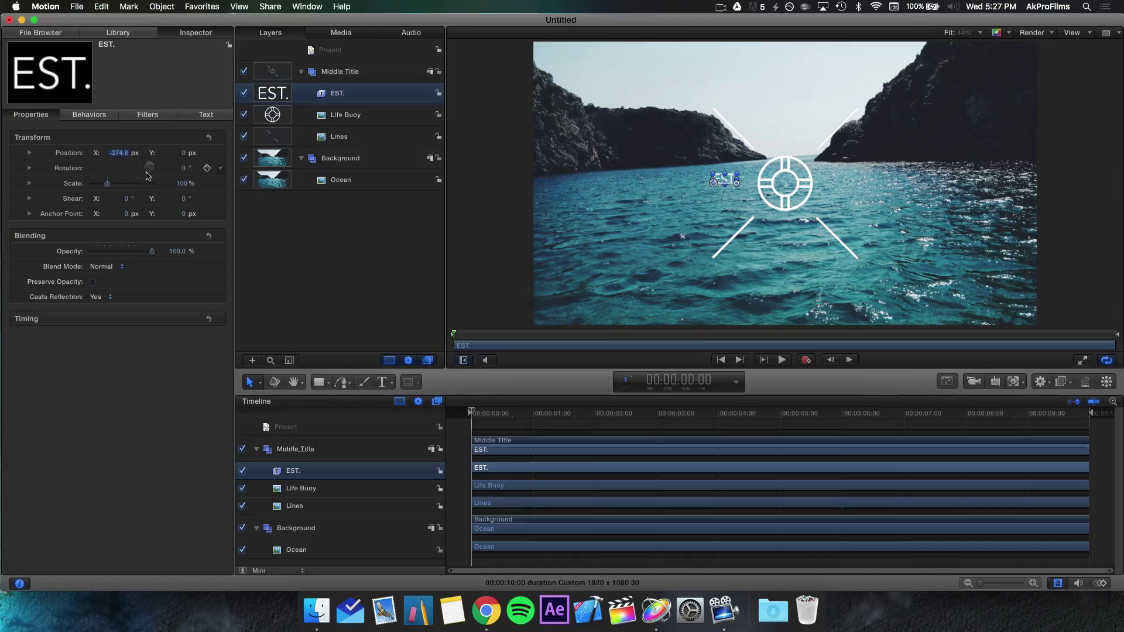
left_click(277, 253)
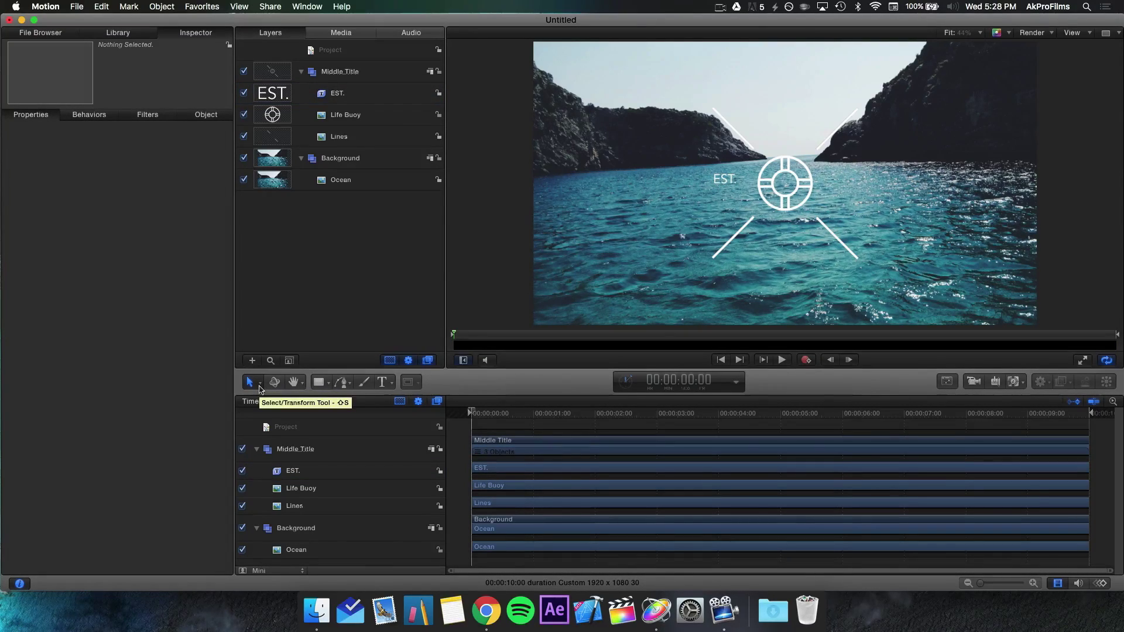
Move the EST. text's anchor point to the middle of the lettering, at about X 43.6 px and Y 20.6 px
left_click(345, 96)
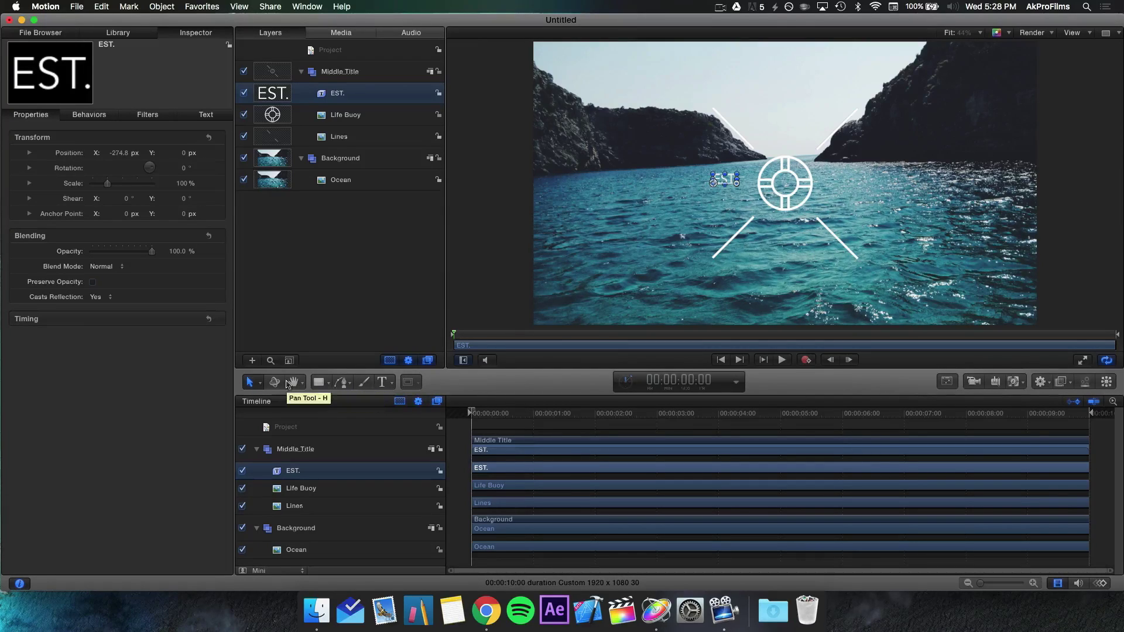
left_click(260, 384)
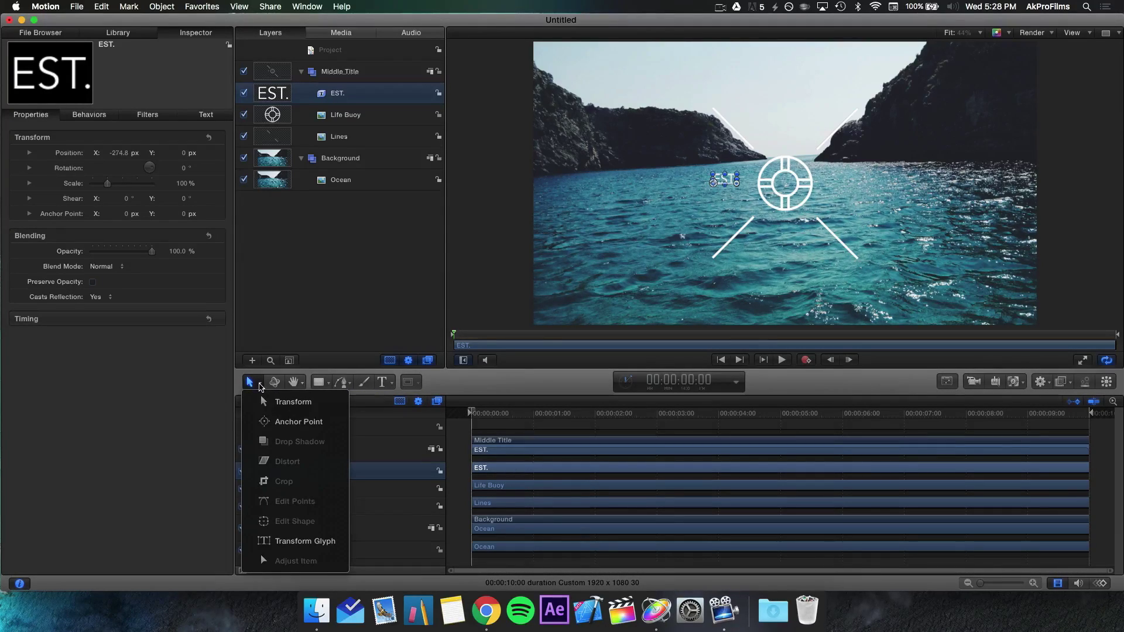
left_click(253, 383)
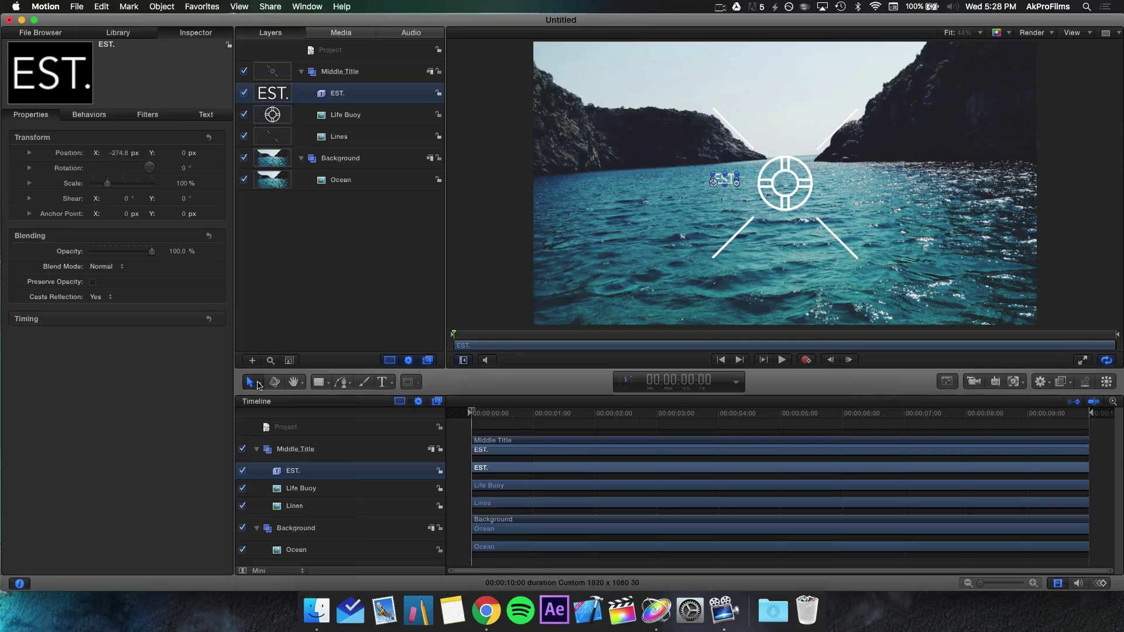
left_click(258, 383)
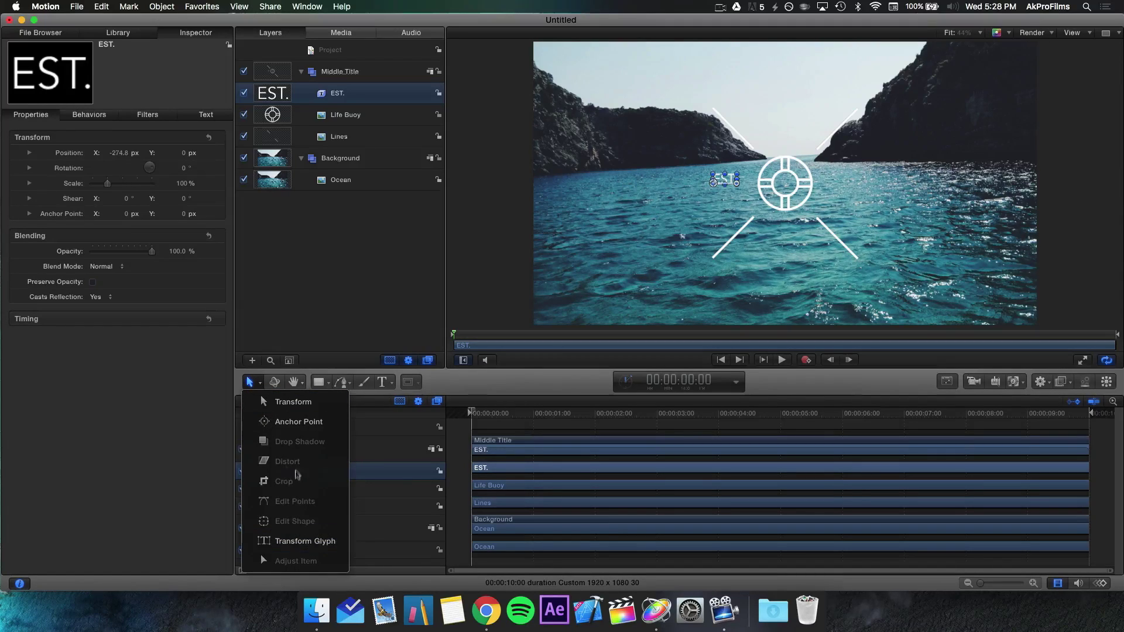
left_click(302, 429)
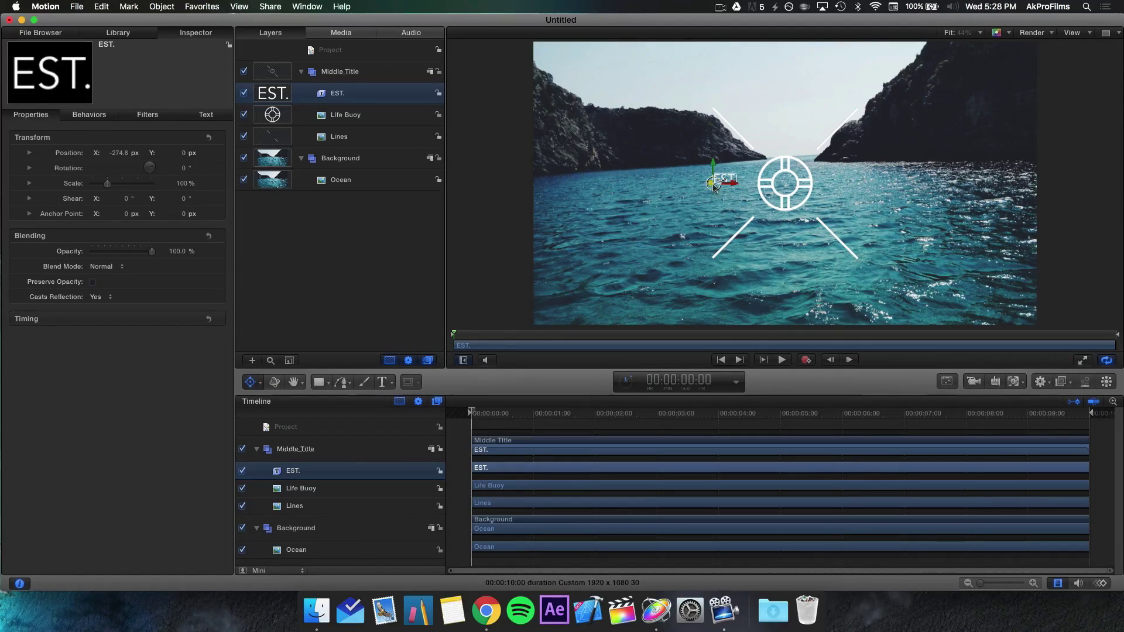
left_click_drag(714, 188, 726, 183)
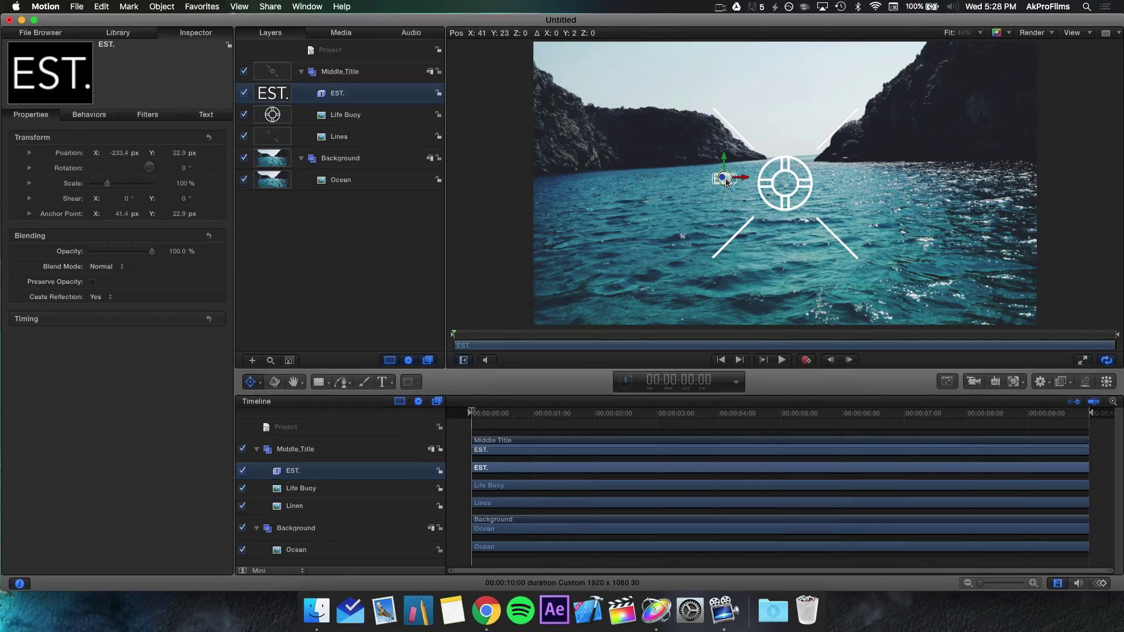
left_click_drag(725, 182, 726, 182)
left_click_drag(726, 182, 727, 182)
Refine the EST. anchor point to about X 44.1 px and Y 19.6 px at 200% zoom, and return the canvas to Fit
left_click(963, 32)
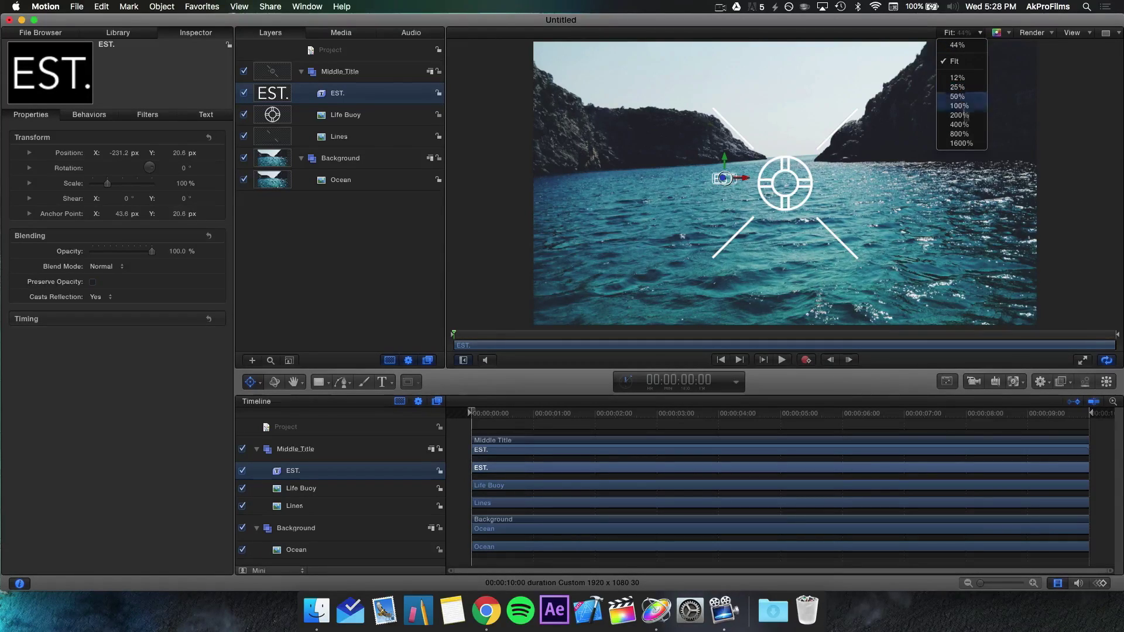
left_click(959, 115)
scroll(678, 150, "left", 5)
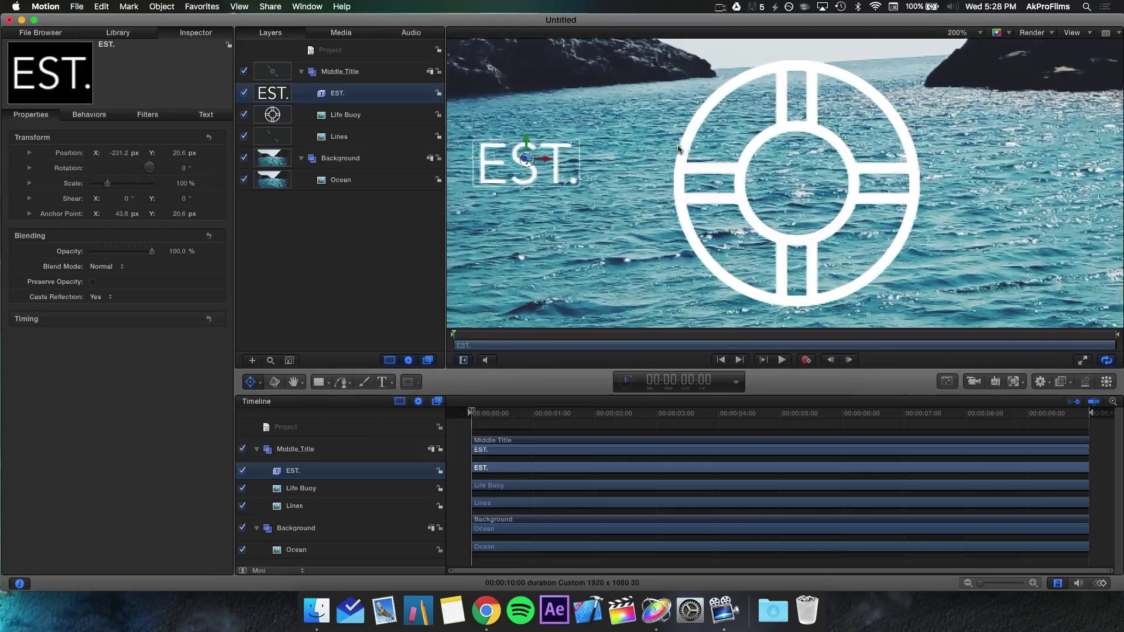
left_click_drag(644, 163, 646, 158)
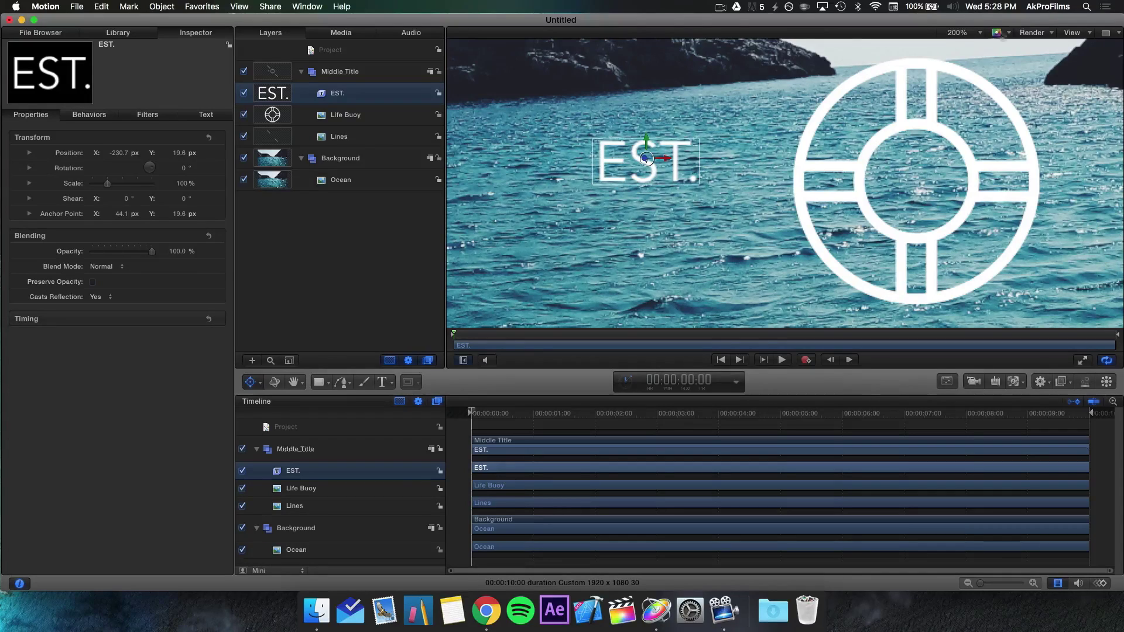
left_click(965, 33)
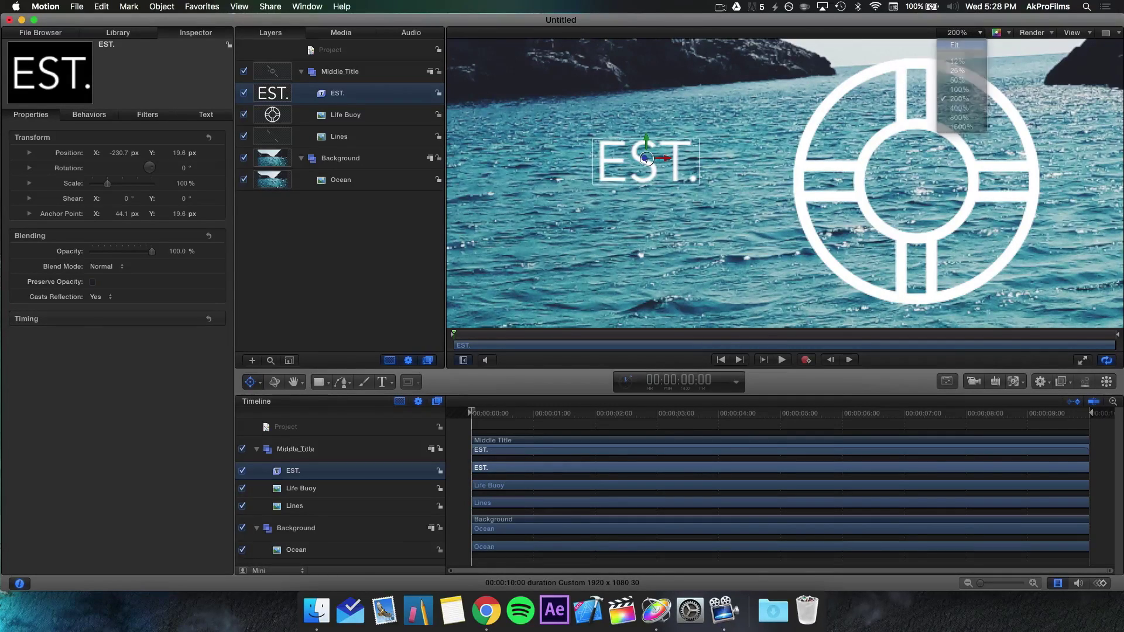
left_click(954, 45)
Reset the EST. text's Y position to 0 px and shift it closer to the lifebuoy, to about X -221.3 px
left_click(179, 153)
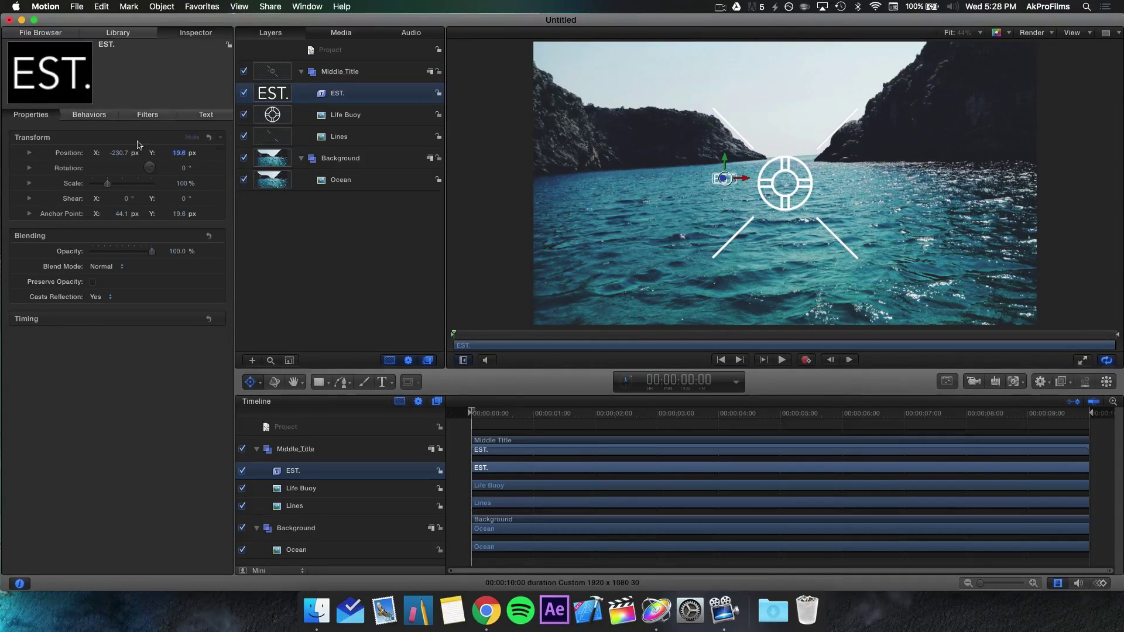
type("0")
key("Return")
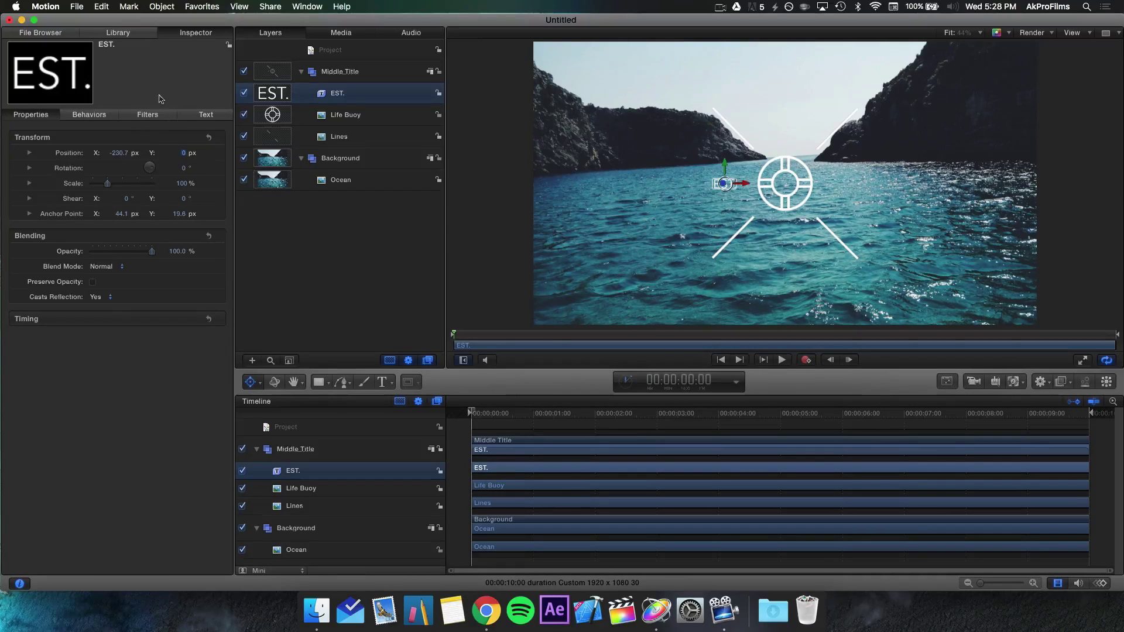
left_click(278, 268)
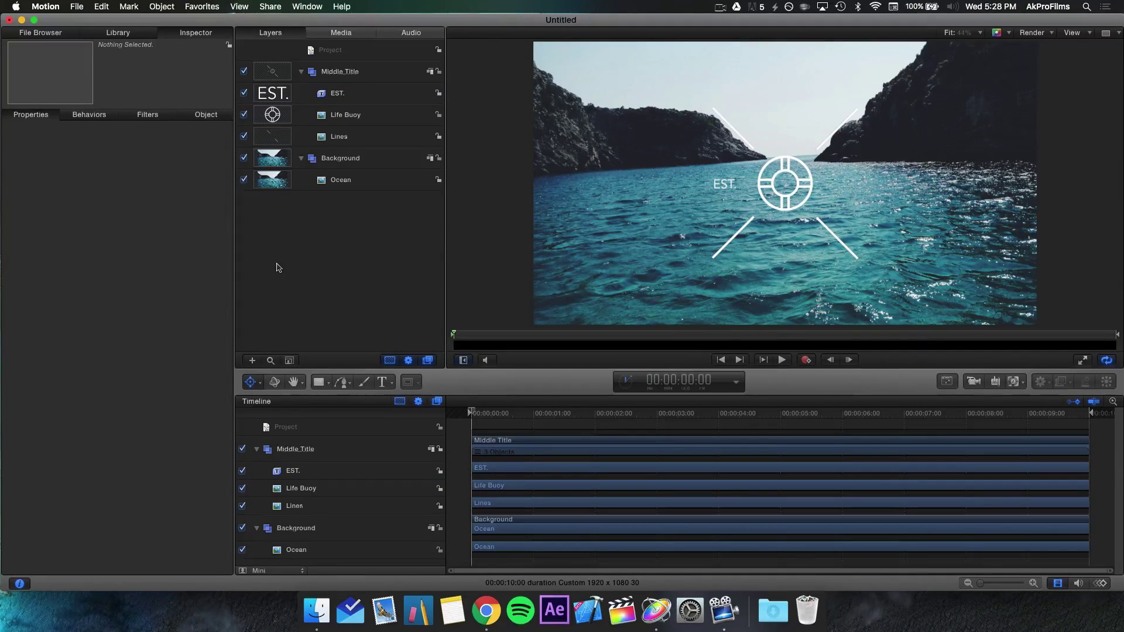
left_click(324, 98)
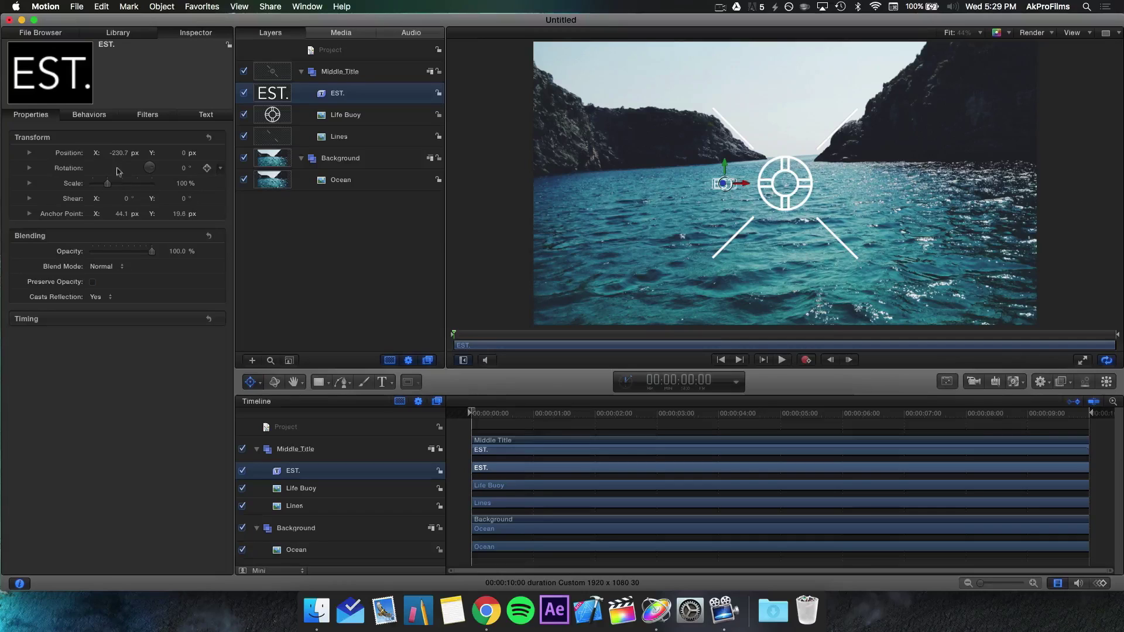
left_click_drag(119, 157, 119, 148)
left_click(319, 234)
Duplicate the EST. text layer within the Middle Title group
left_click(338, 98)
key("super+d")
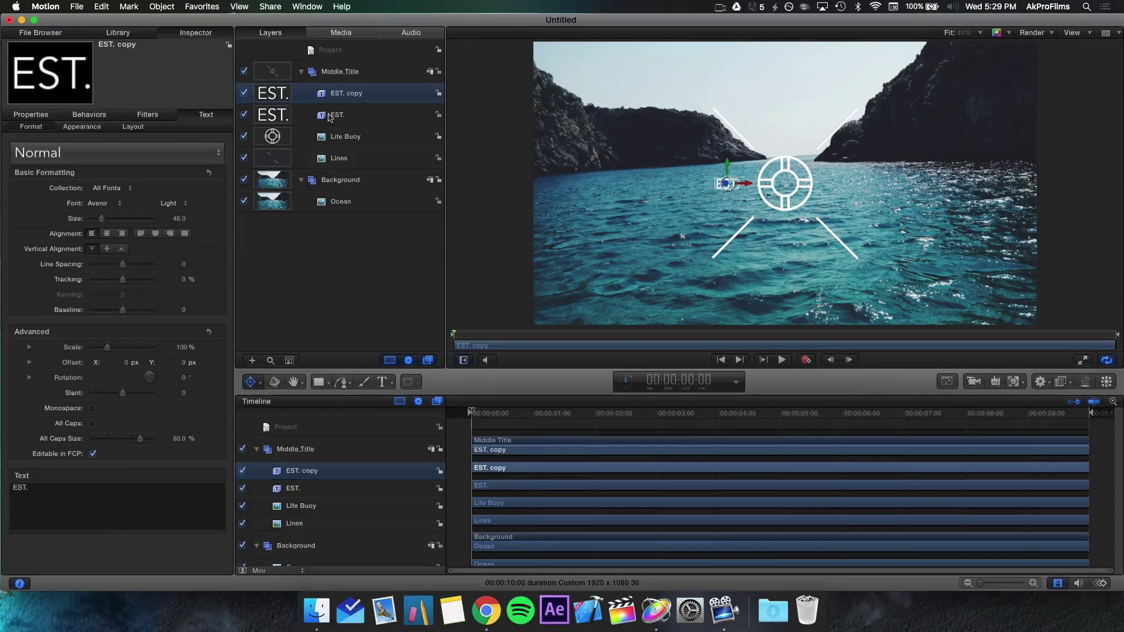
key("Return")
key("super+a")
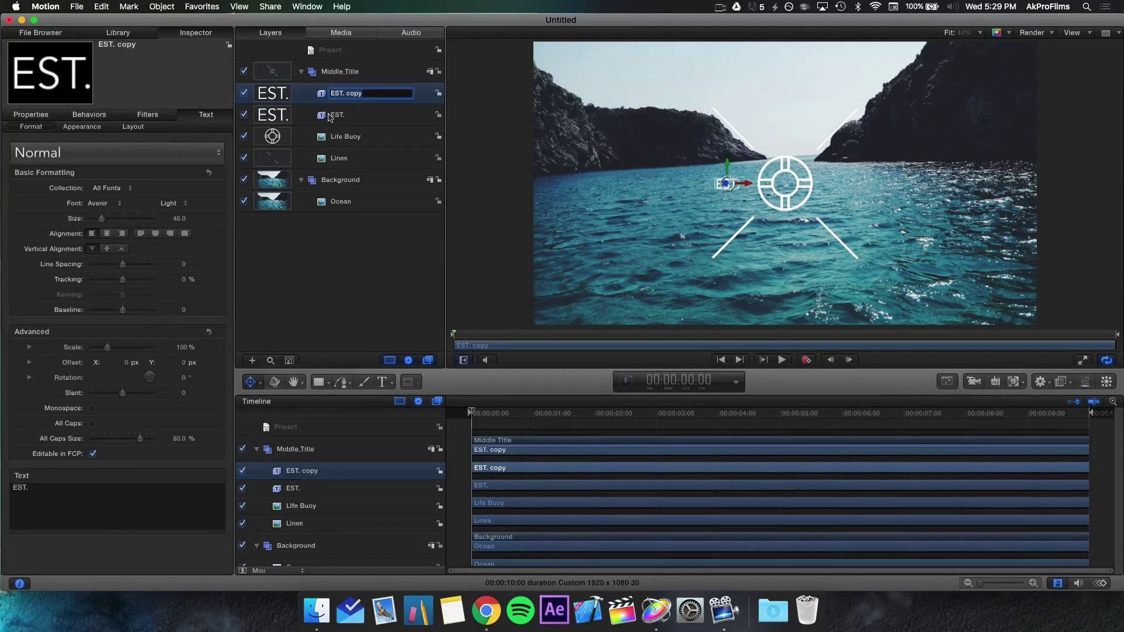
left_click(310, 274)
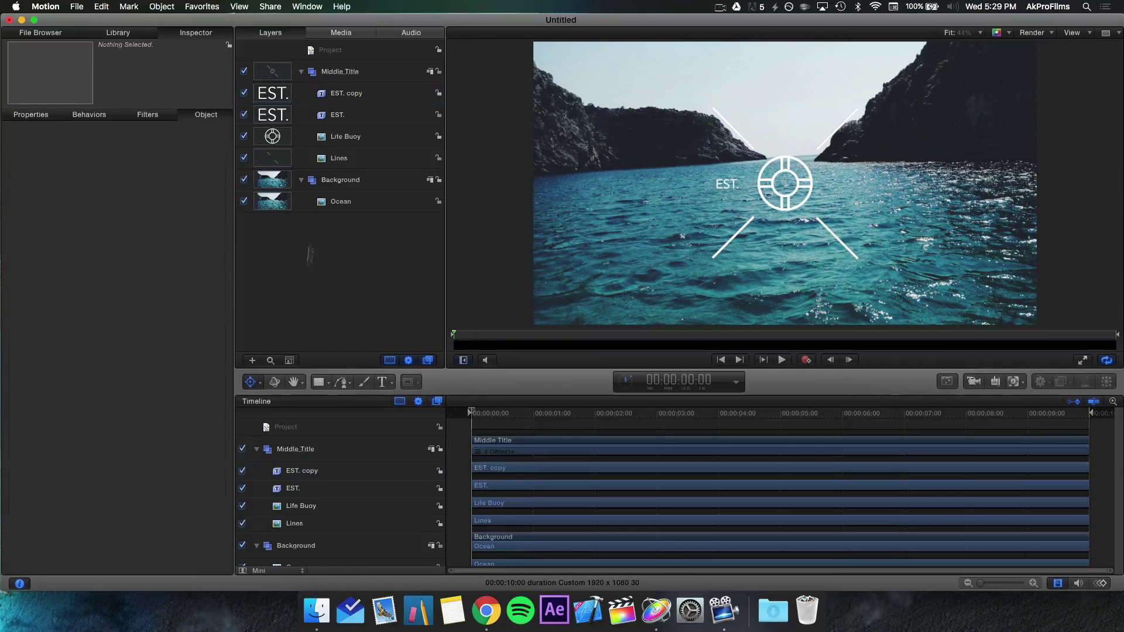
Change the content of the duplicated text to 2016
left_click(328, 93)
left_click(59, 494)
key("super+a")
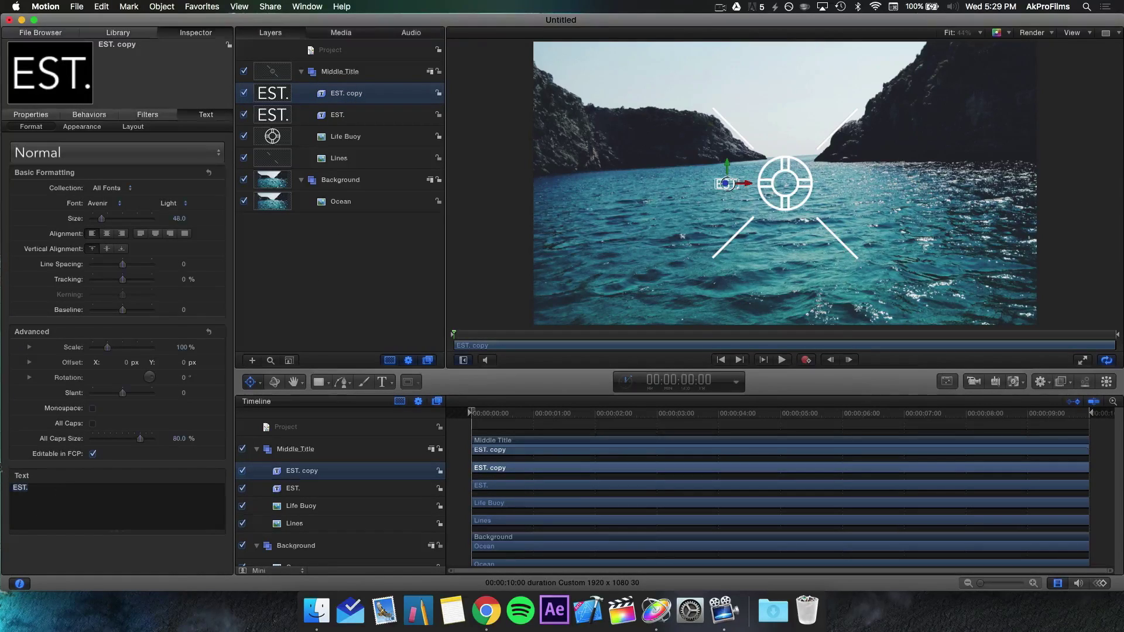
type("2016")
key("Return")
left_click(411, 266)
Rename the duplicated text layer as 2016
double_click(358, 94)
key("super+a")
type("2016")
key("Return")
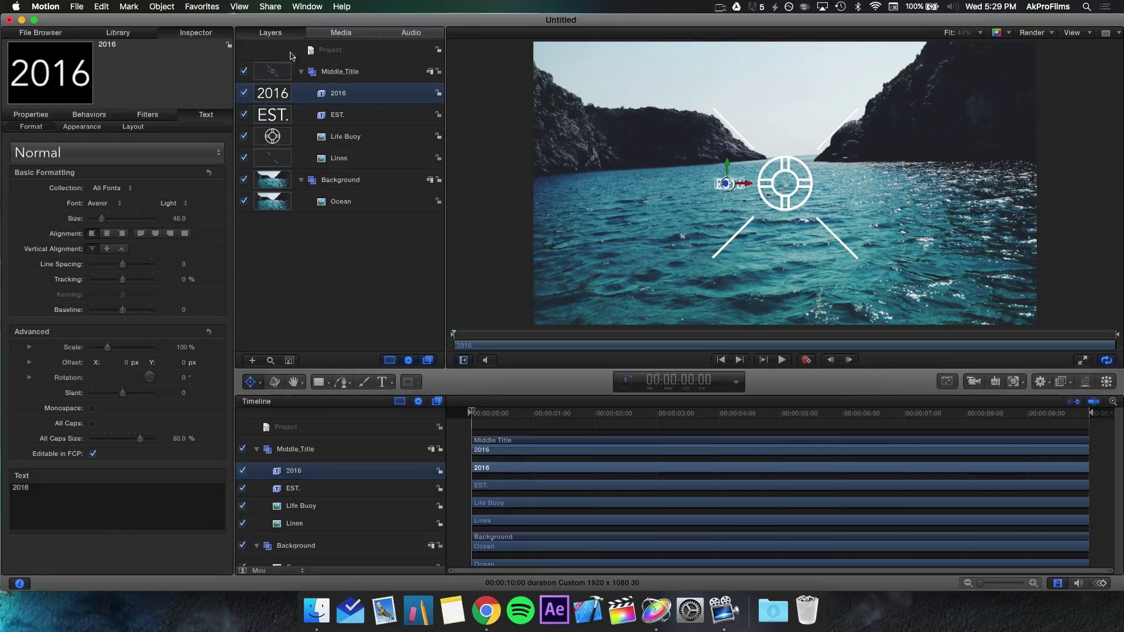
Move the 2016 text to the opposite side of the lifebuoy from EST., at about X 234 px
left_click(33, 116)
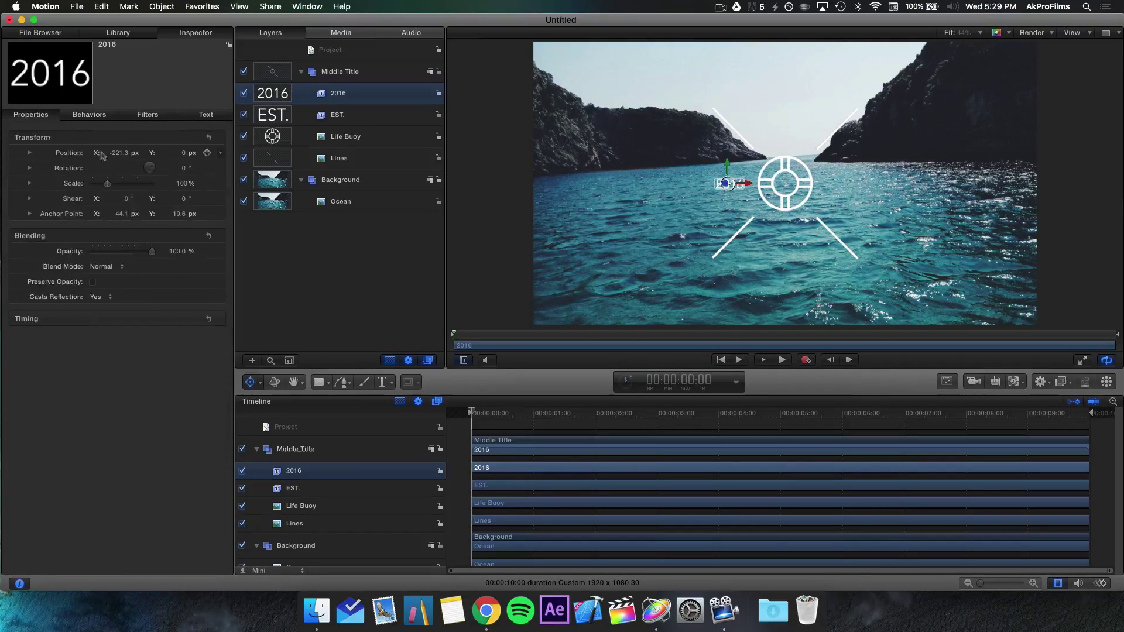
left_click_drag(118, 157, 421, 157)
left_click_drag(120, 153, 119, 153)
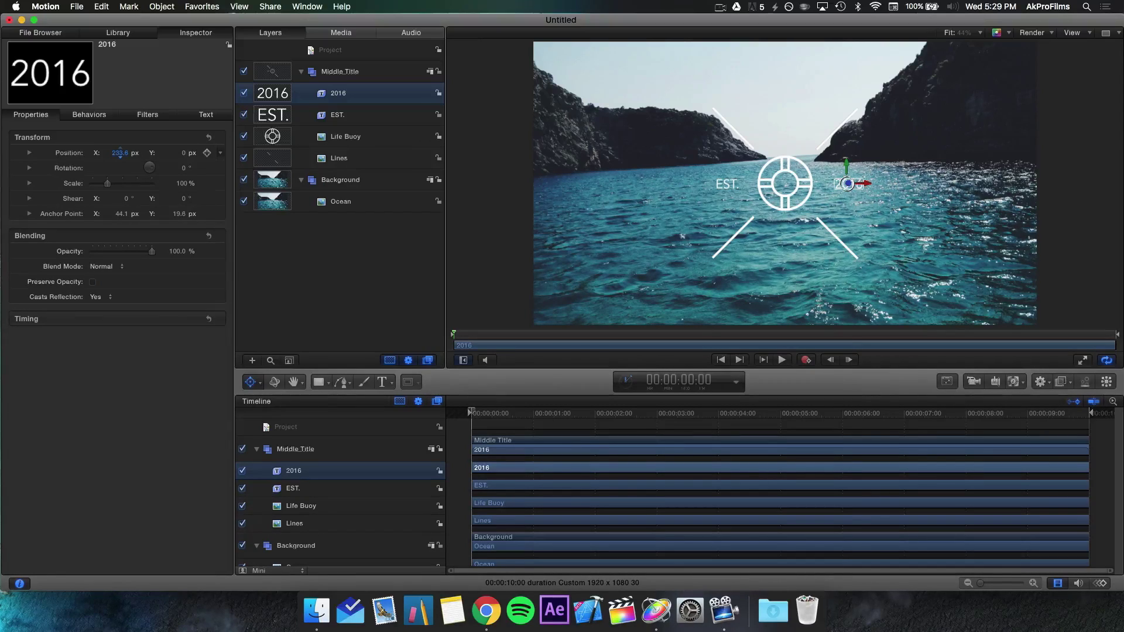
left_click_drag(120, 152, 120, 153)
left_click(315, 265)
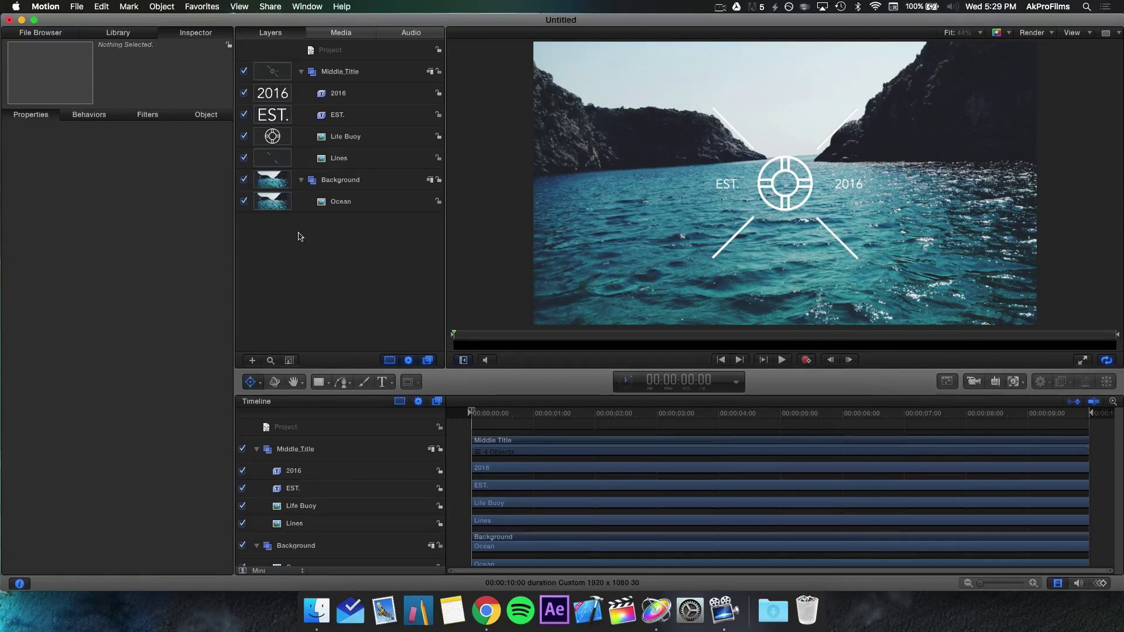
Collapse the Middle Title group and place a new text object over the left-hand cliff with the Text tool
left_click(301, 72)
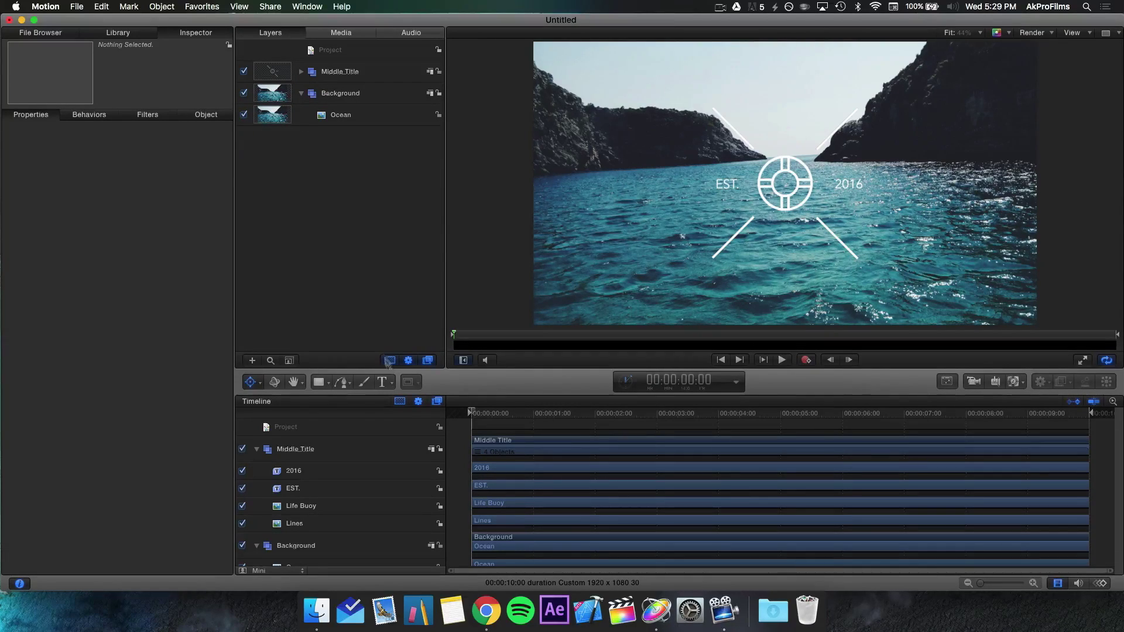
left_click(381, 382)
left_click(596, 111)
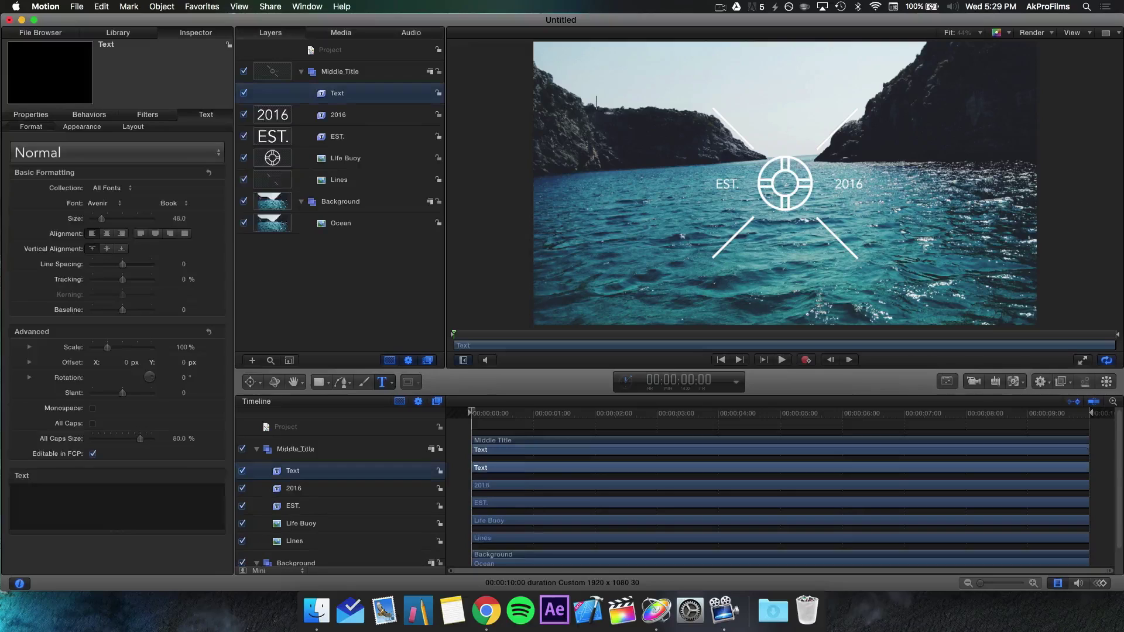
Try to move the new text object out of Middle Title into a separate group above it, and undo the change
left_click_drag(339, 100, 329, 62)
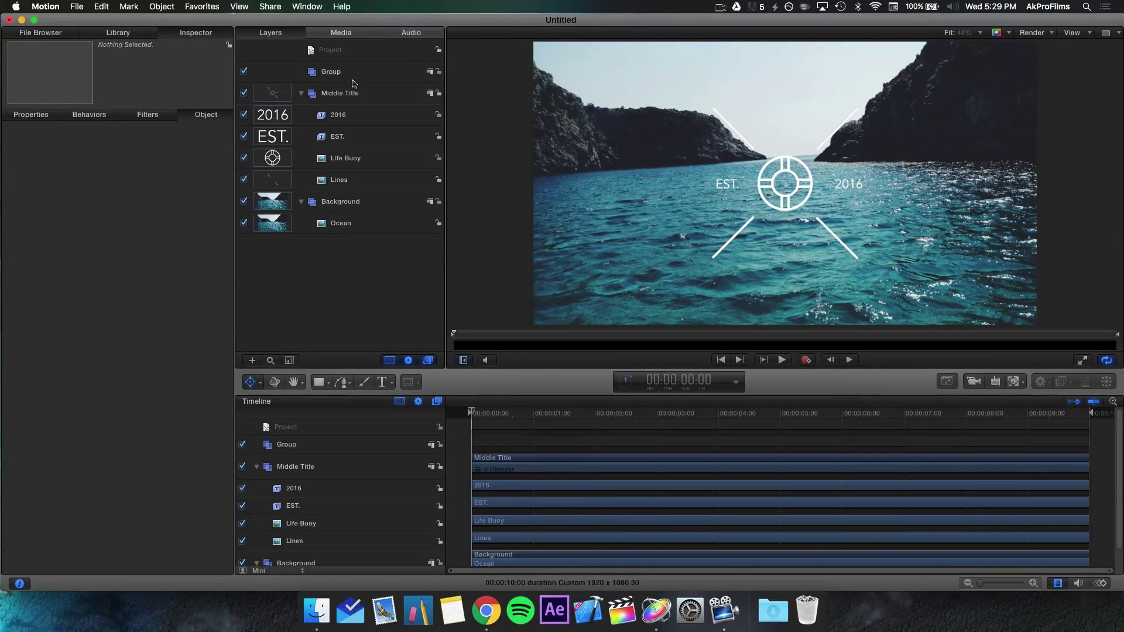
left_click(354, 76)
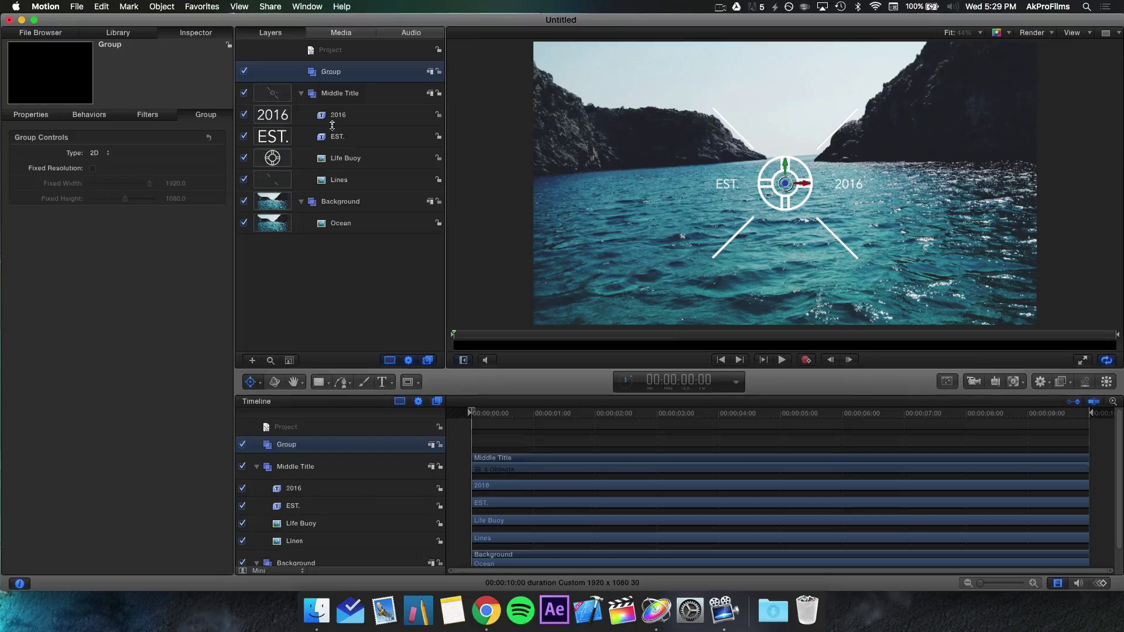
key("super+z")
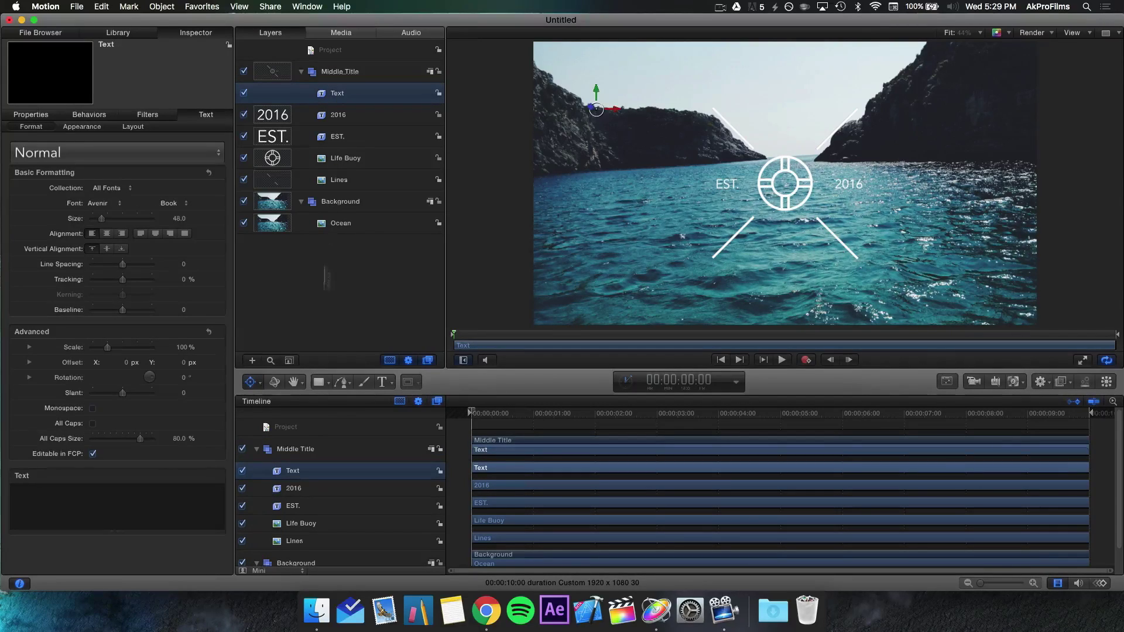
Move the new text object out of Middle Title into its own group above it, and delete the leftover empty group
left_click(326, 278)
left_click(252, 361)
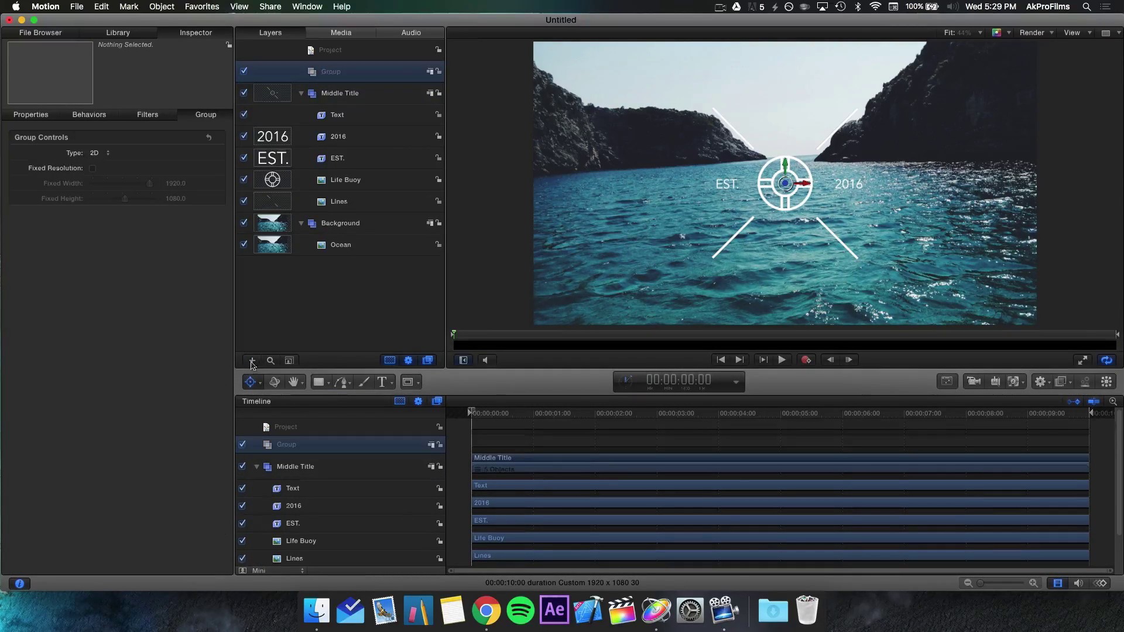
left_click_drag(355, 111, 386, 88)
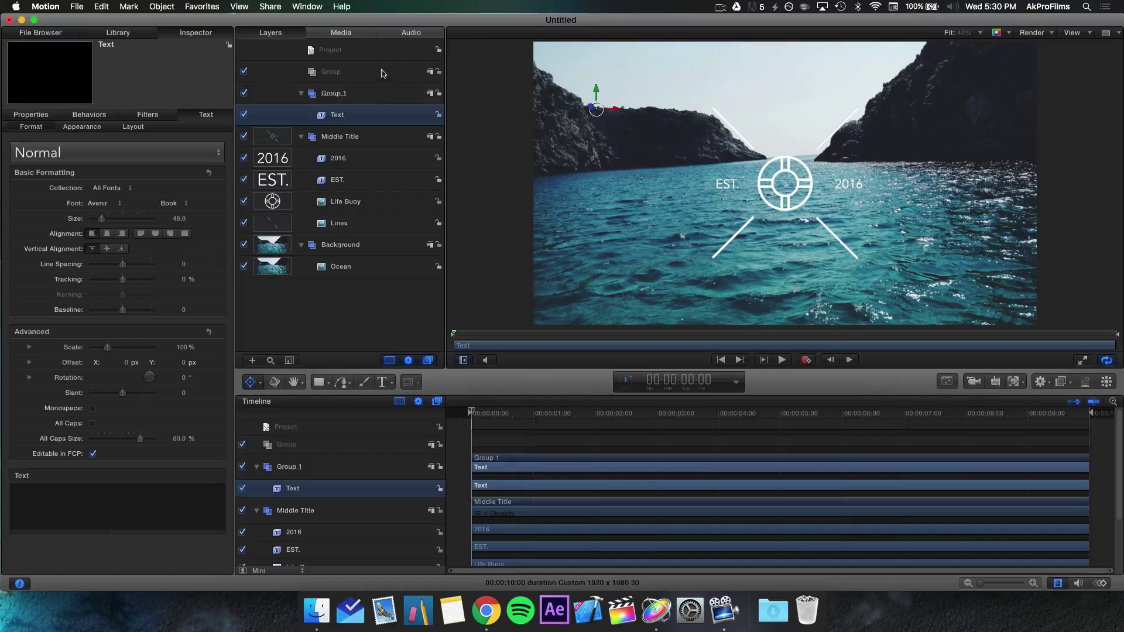
left_click(381, 71)
key("Delete")
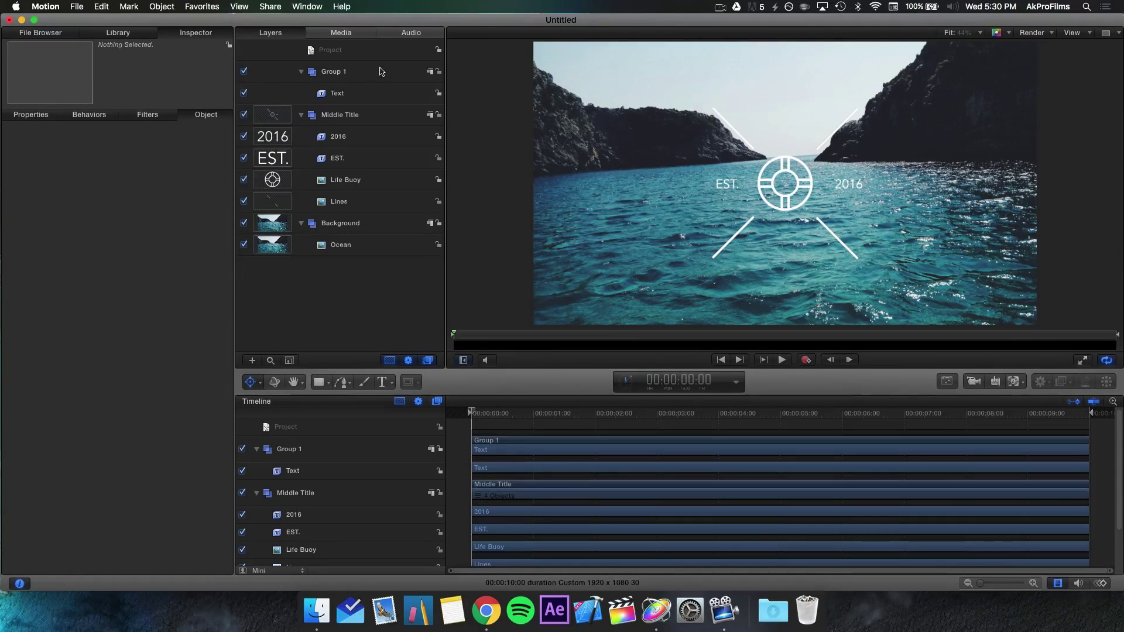
Rename the group holding the new text object as Top Text
left_click(381, 71)
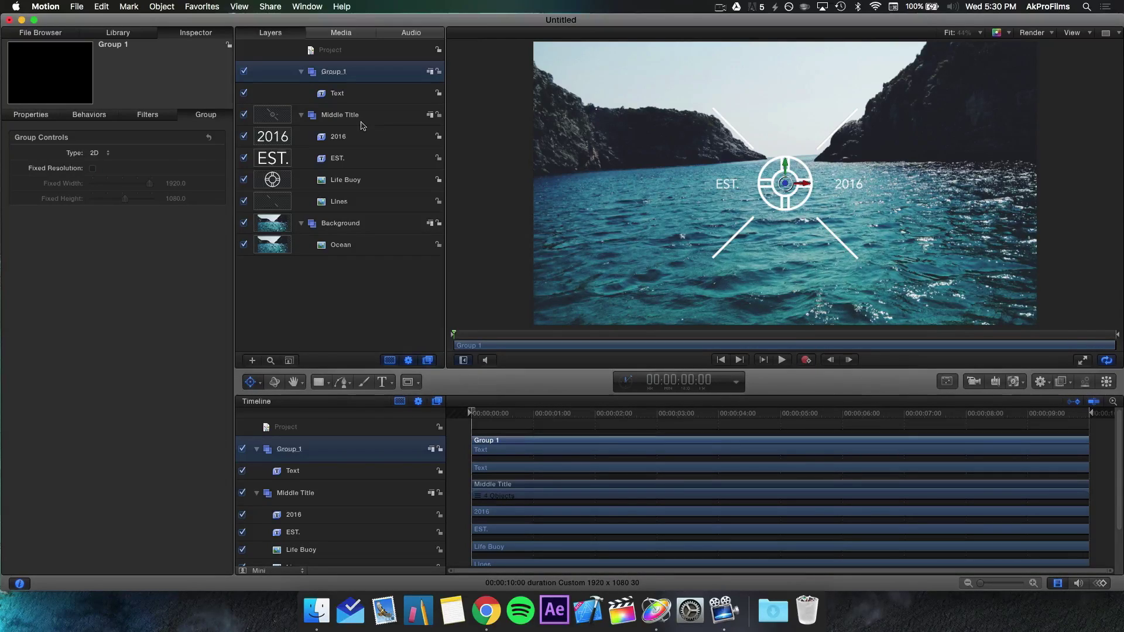
key("Return")
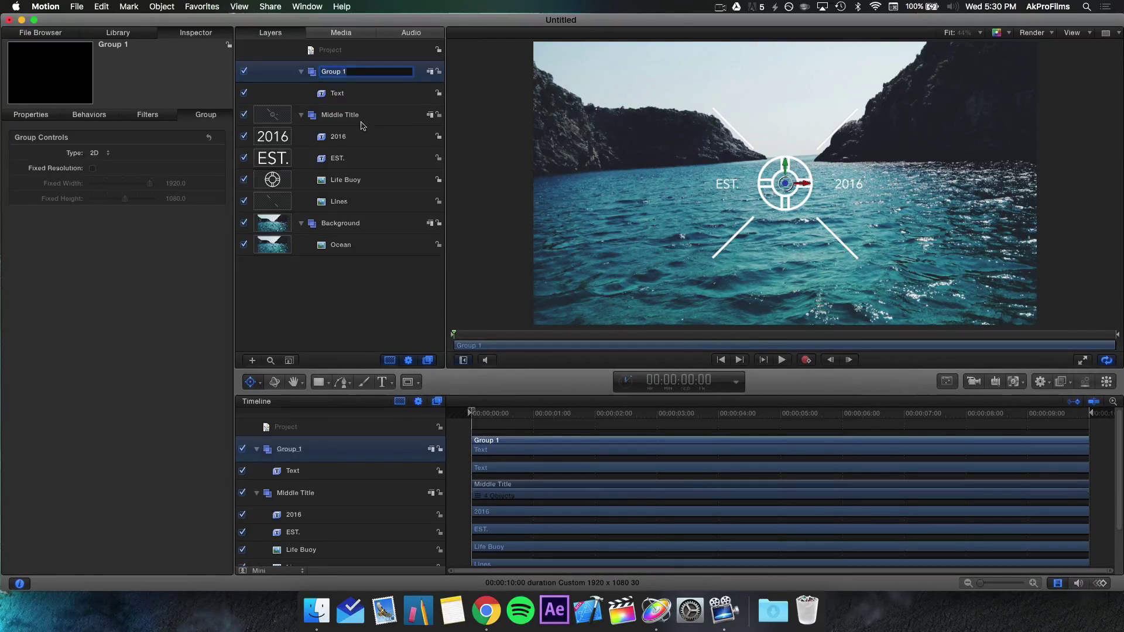
type("Top Text")
key("Return")
Enter THE COOL BROS as the content of the text object in Top Text
left_click(373, 96)
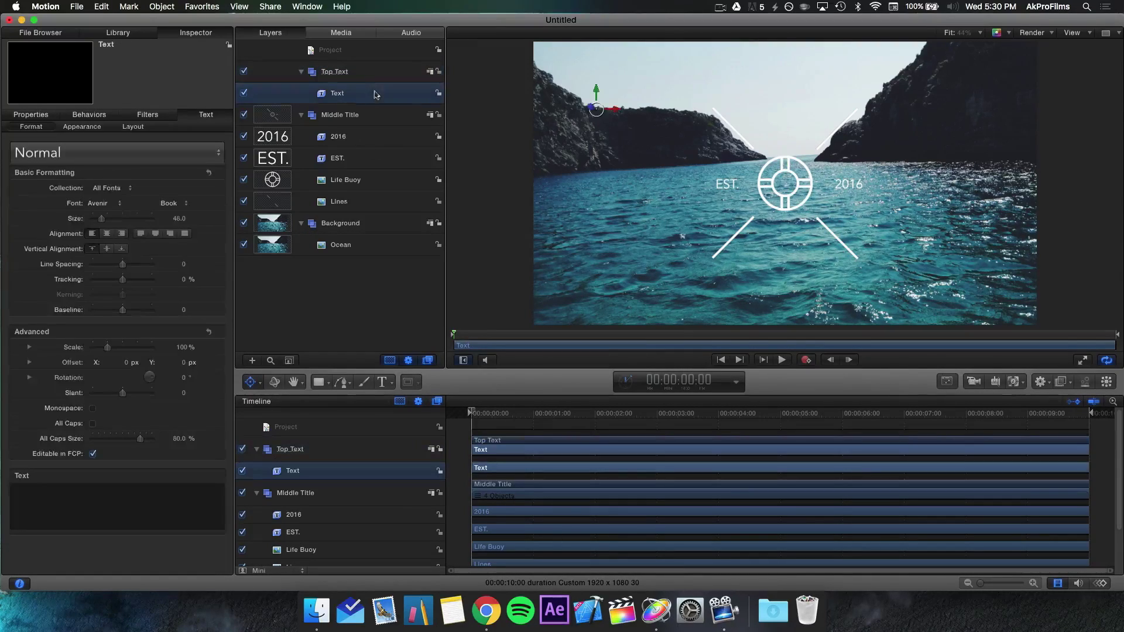
left_click(106, 493)
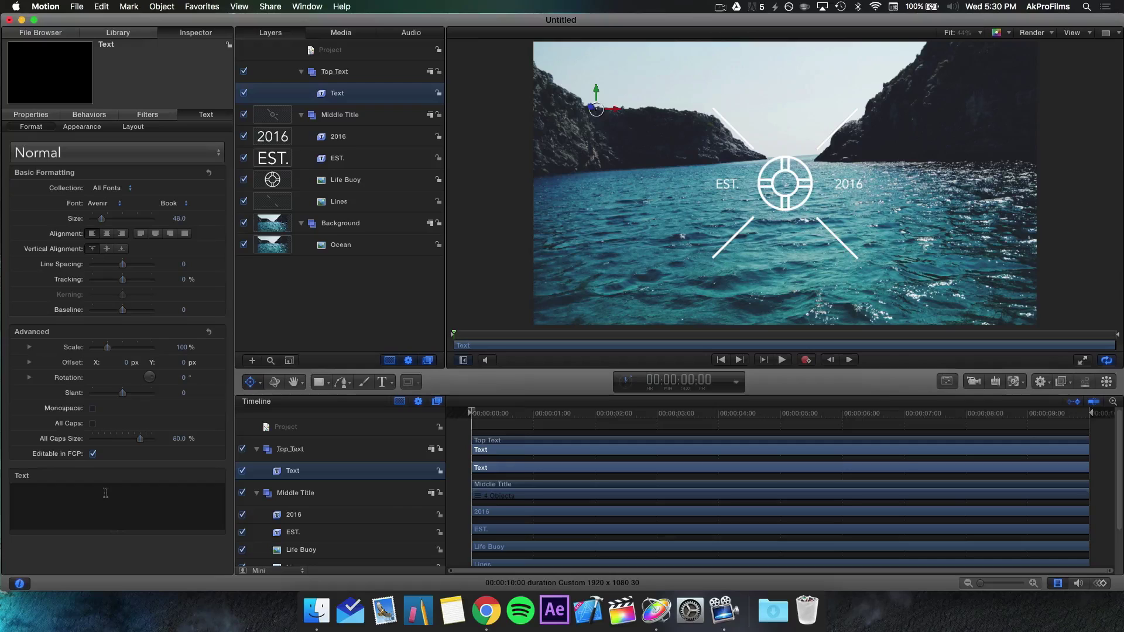
type("THE COOOL")
key("BackSpace")
type("BROS")
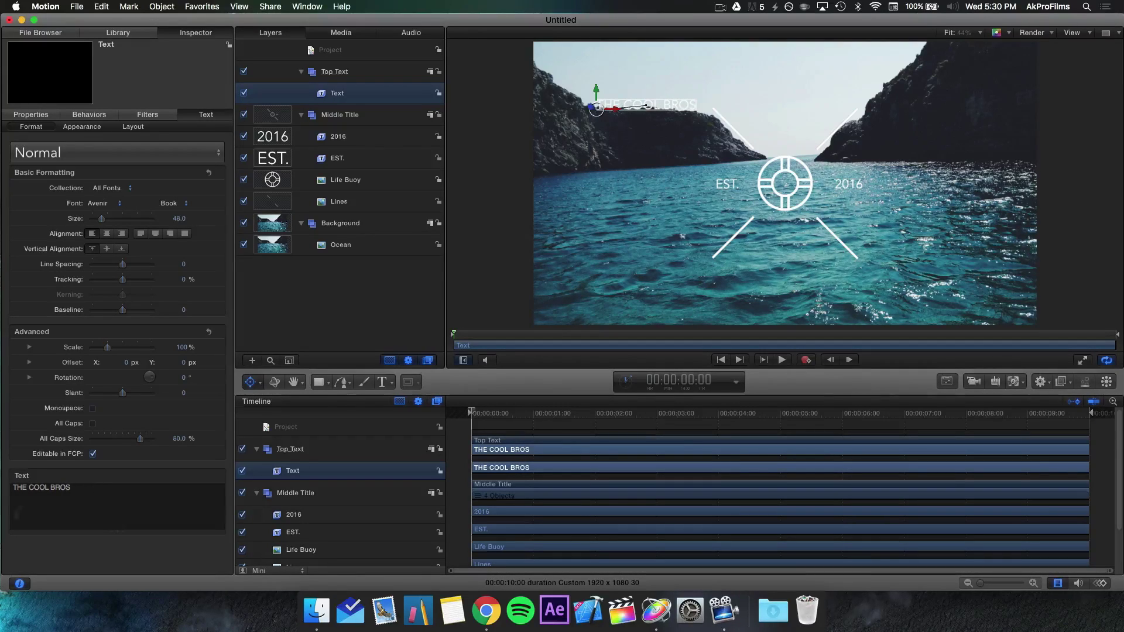
Change the font of THE COOL BROS to Bebas
left_click(102, 205)
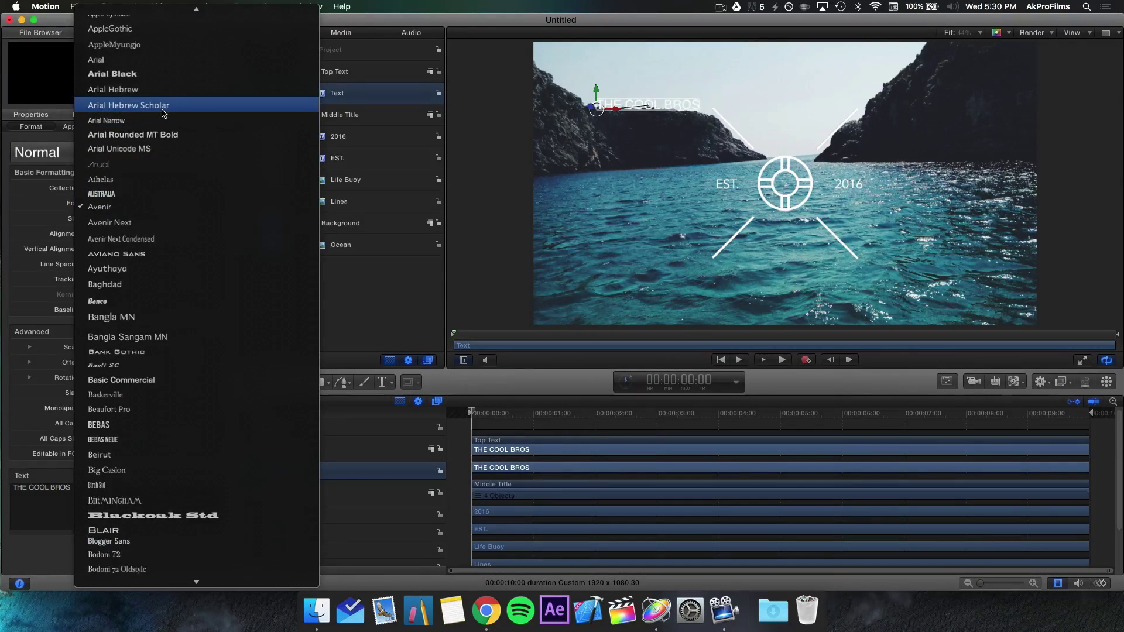
scroll(164, 111, "up", 10)
scroll(155, 364, "down", 15)
scroll(155, 364, "down", 3)
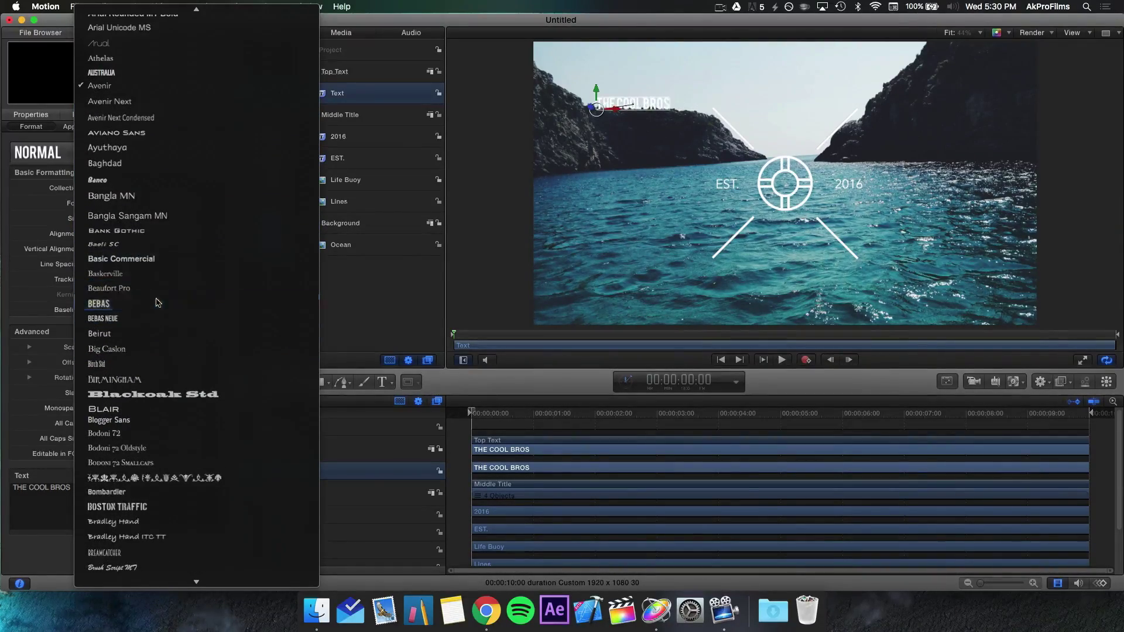
left_click(157, 302)
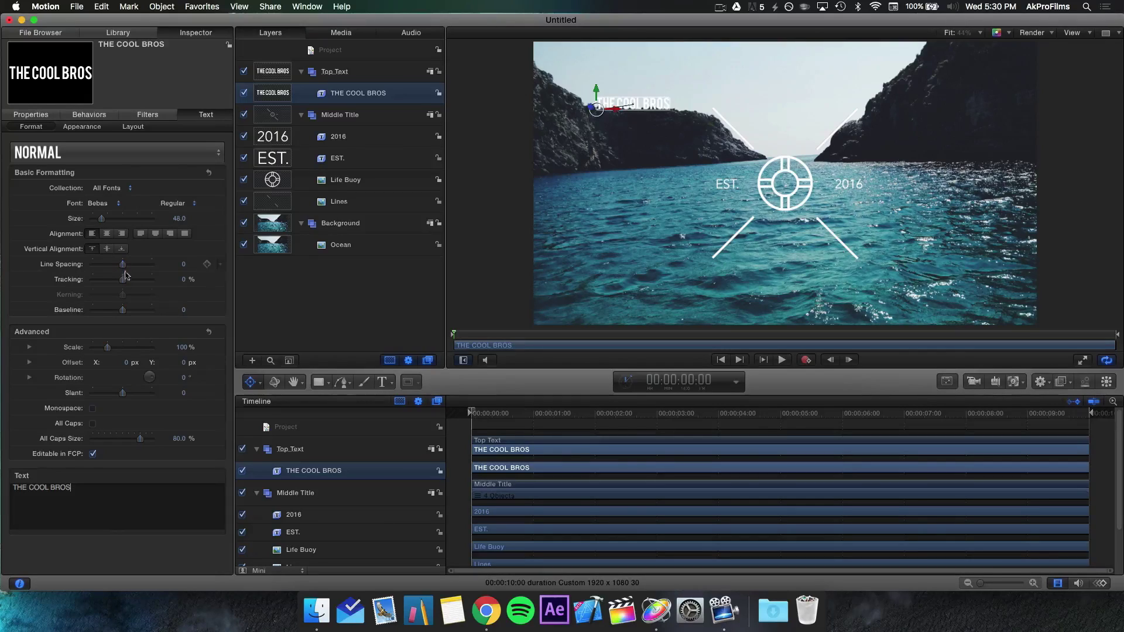
Widen the tracking of THE COOL BROS to about 19.77% and shift its anchor point toward the middle of the text
left_click_drag(124, 279, 131, 280)
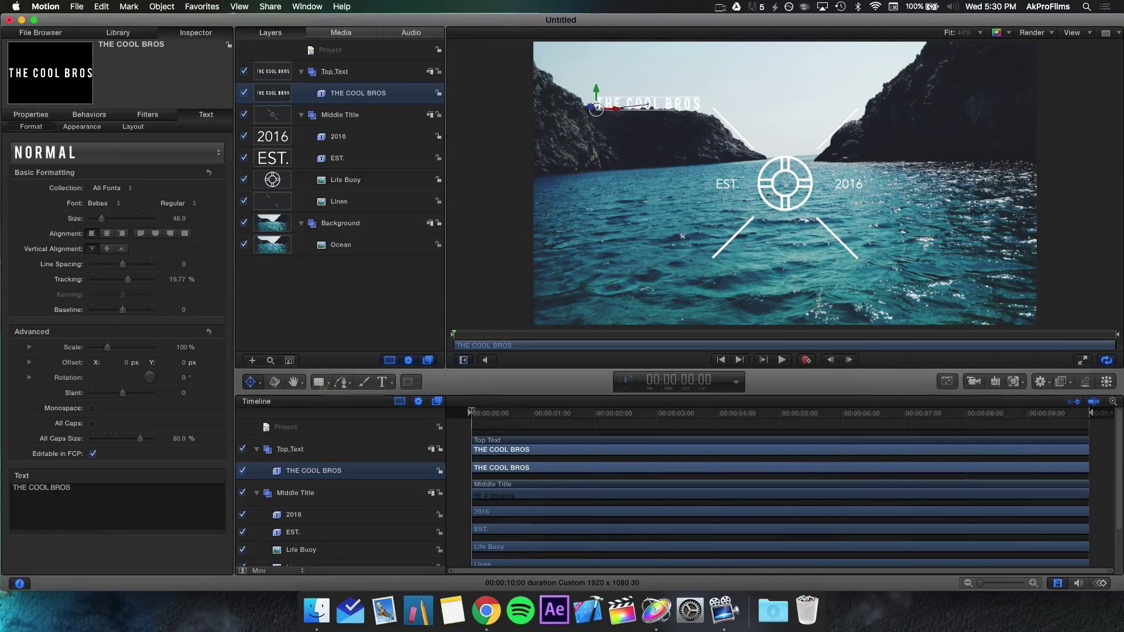
left_click_drag(647, 112, 648, 110)
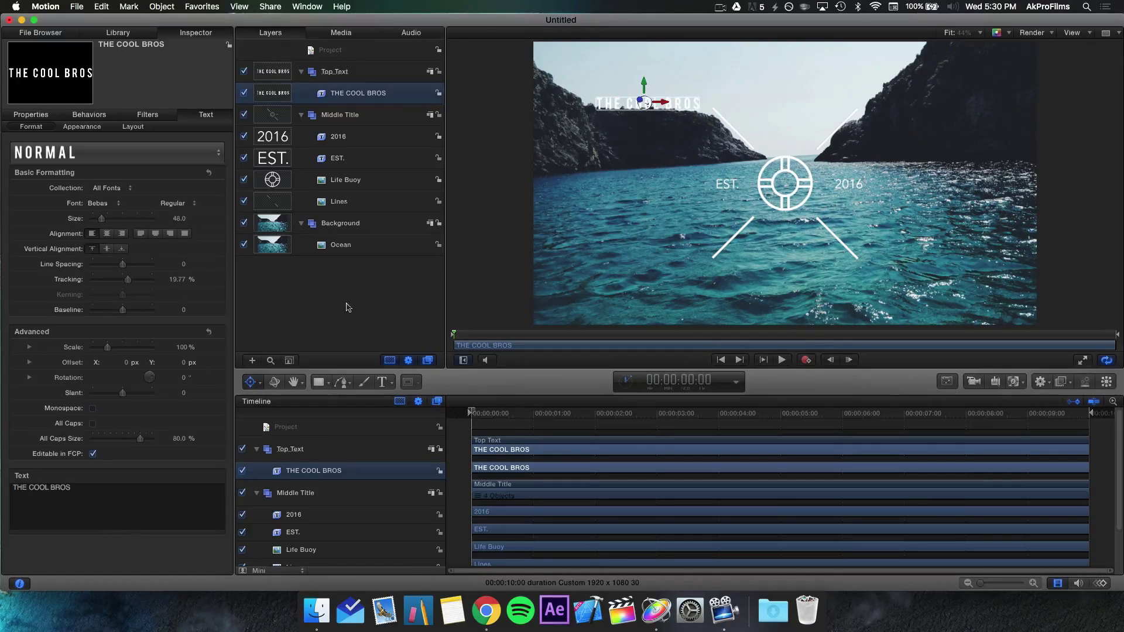
Enlarge the THE COOL BROS text to size 113
left_click(348, 306)
left_click(644, 103)
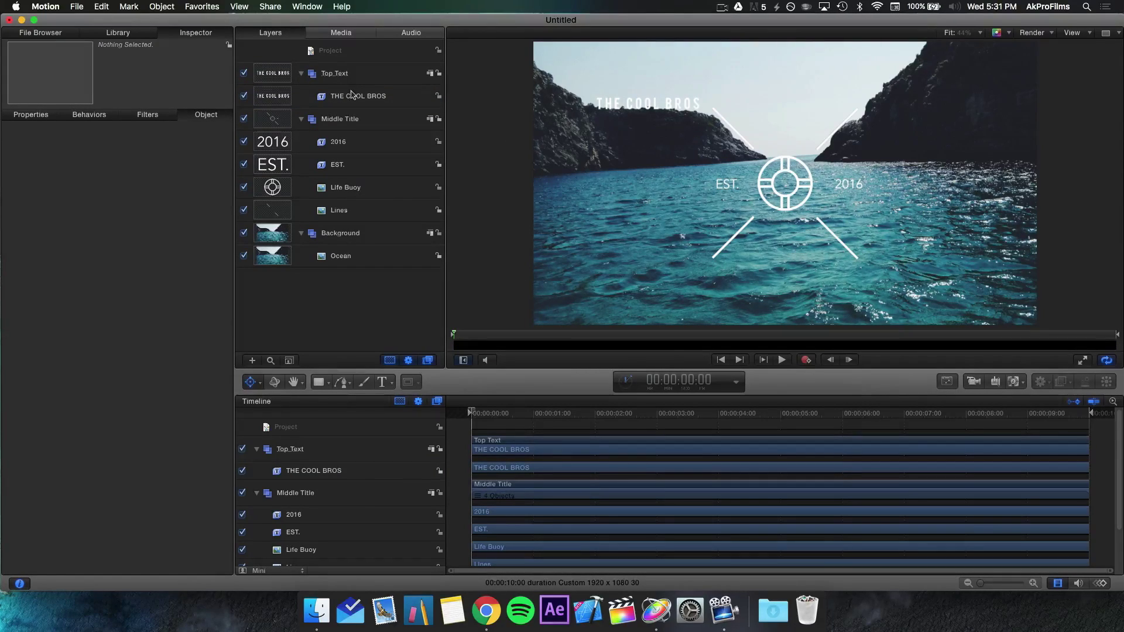
left_click_drag(102, 219, 117, 221)
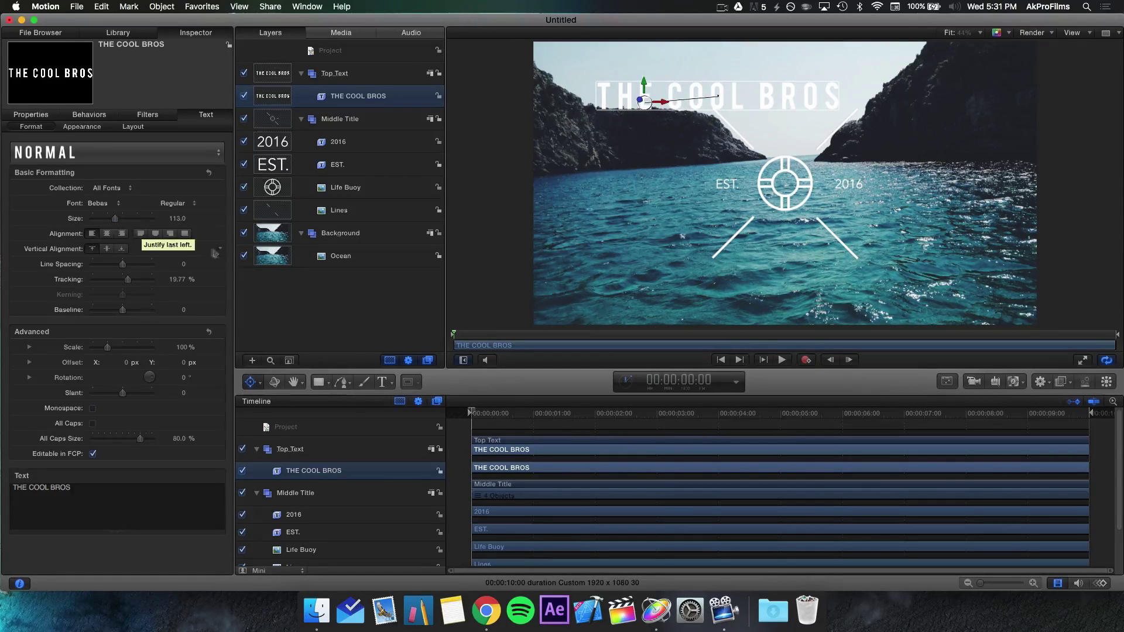
left_click(278, 307)
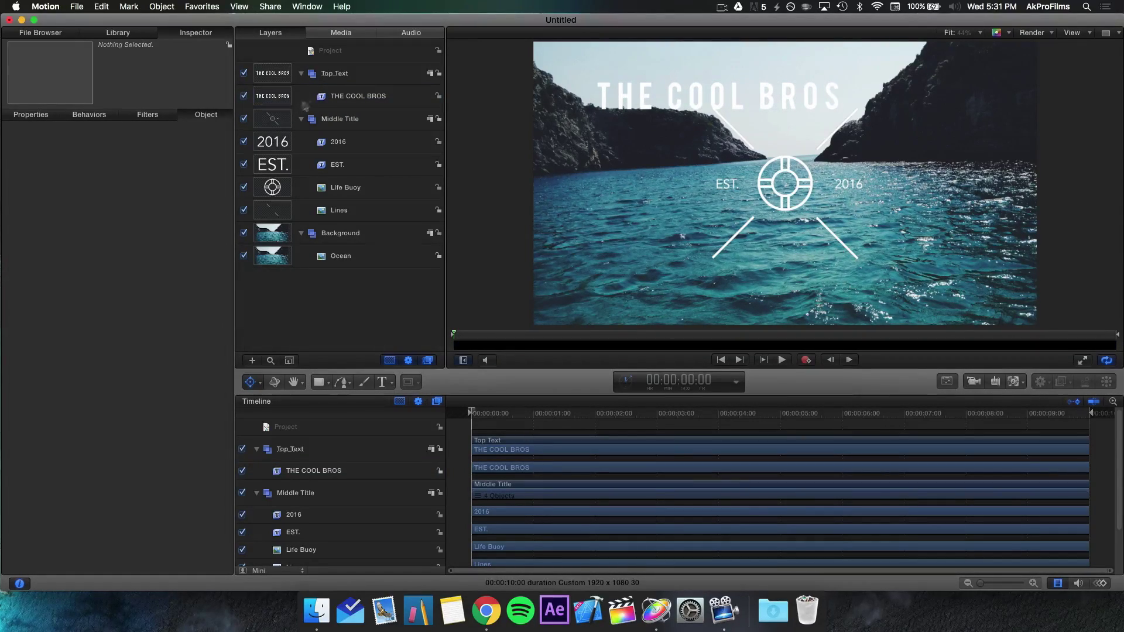
Set the layout method of THE COOL BROS to Path
left_click(326, 98)
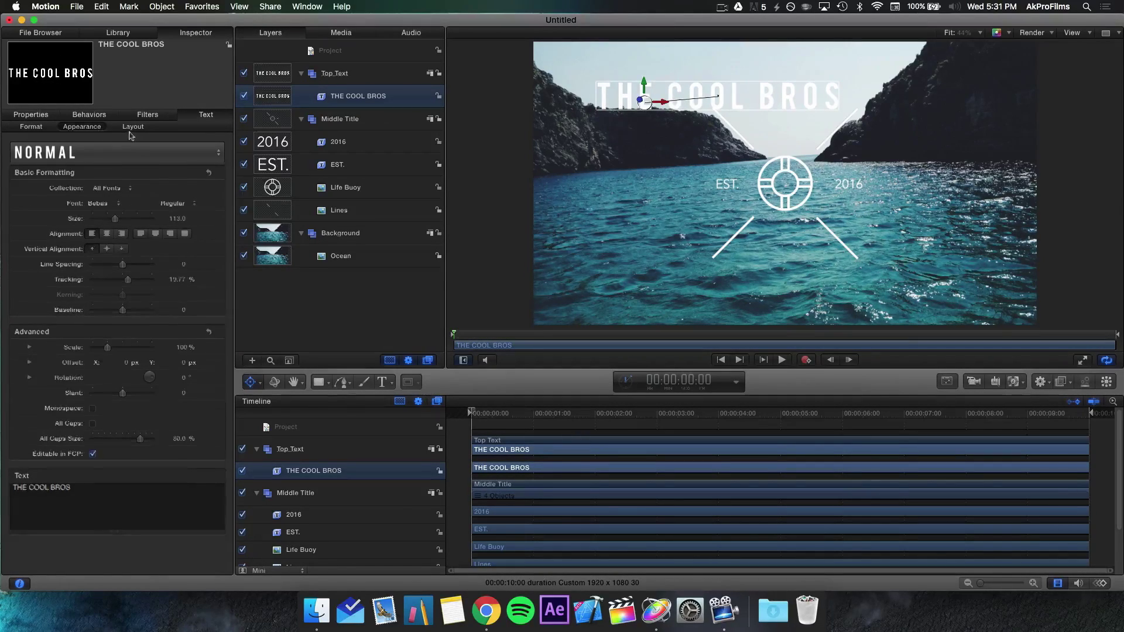
left_click(134, 127)
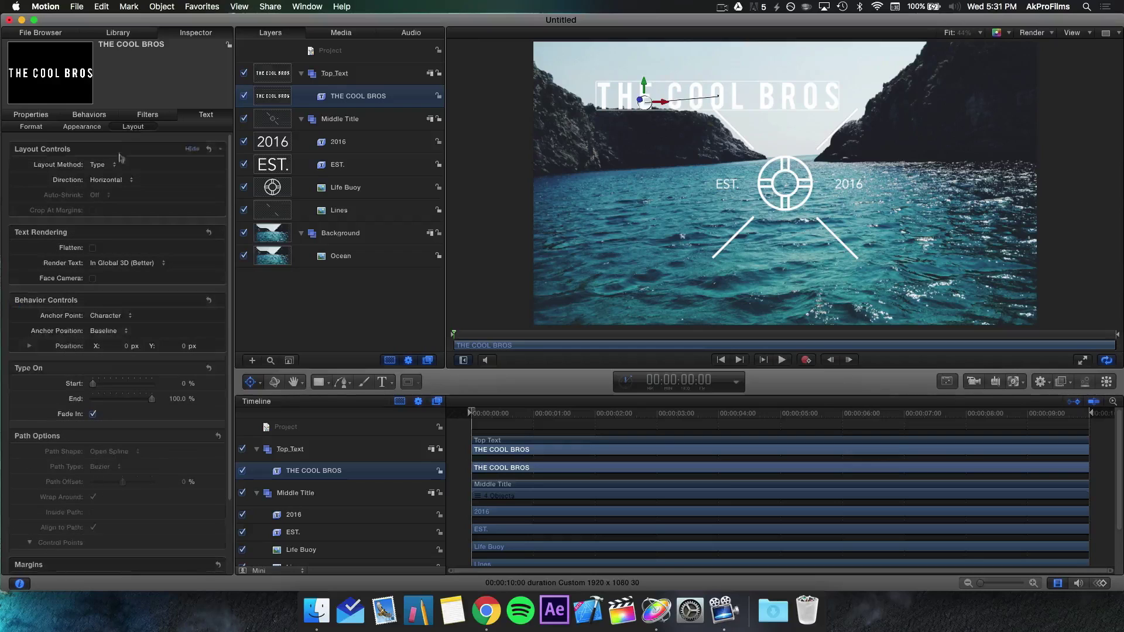
left_click(67, 165)
left_click(54, 173)
left_click(94, 167)
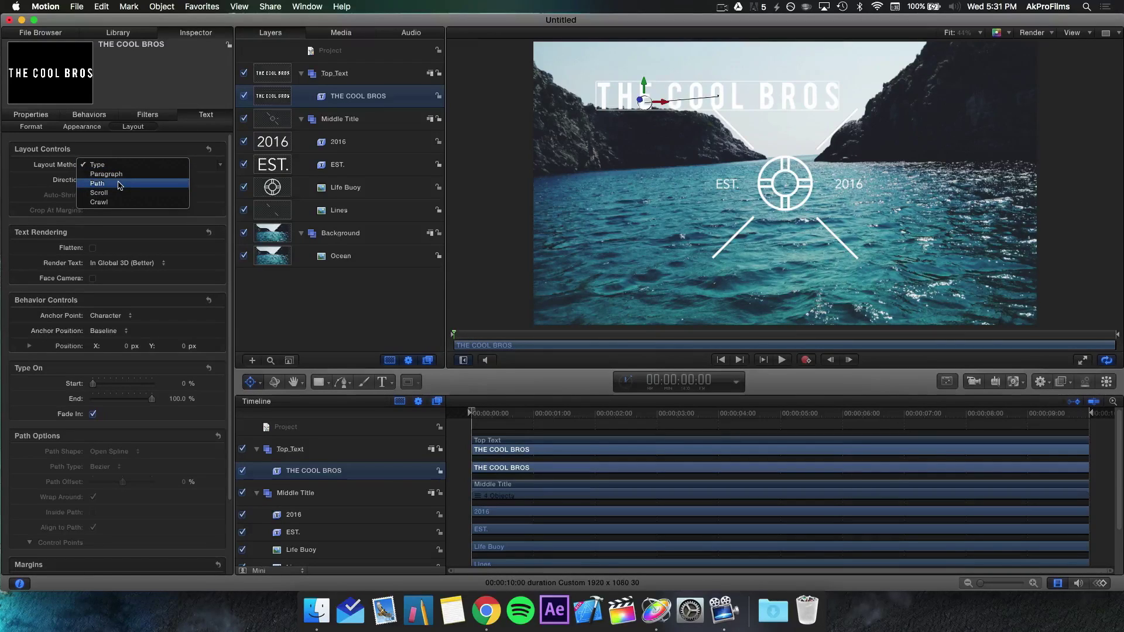
left_click(118, 184)
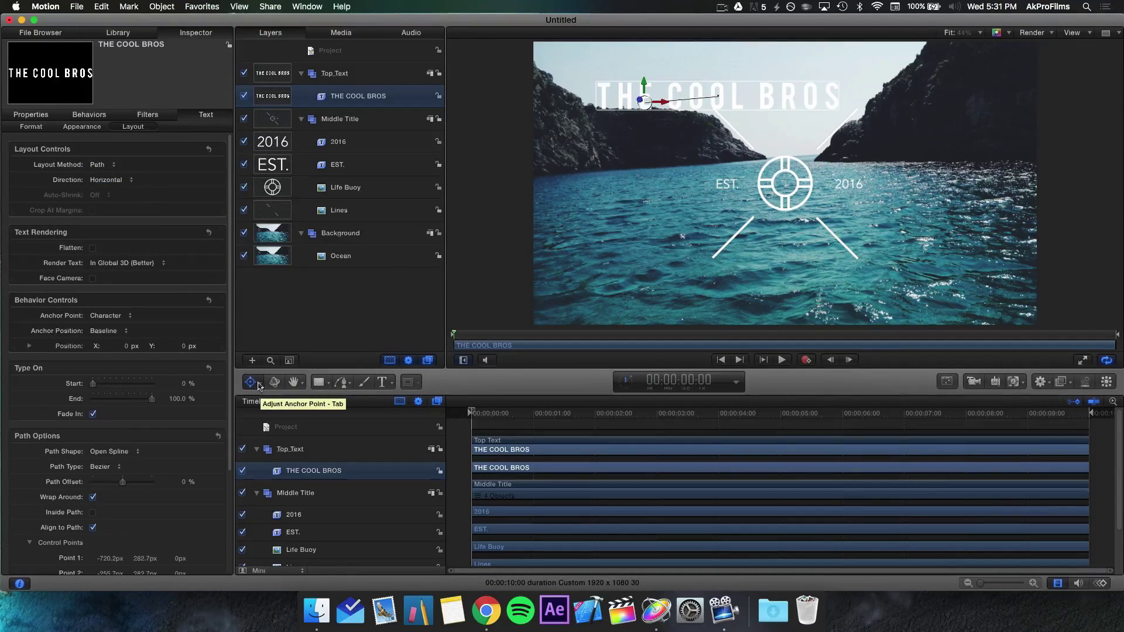
Arch THE COOL BROS upward by raising the middle control point of its path to about Y 409 px
left_click(258, 384)
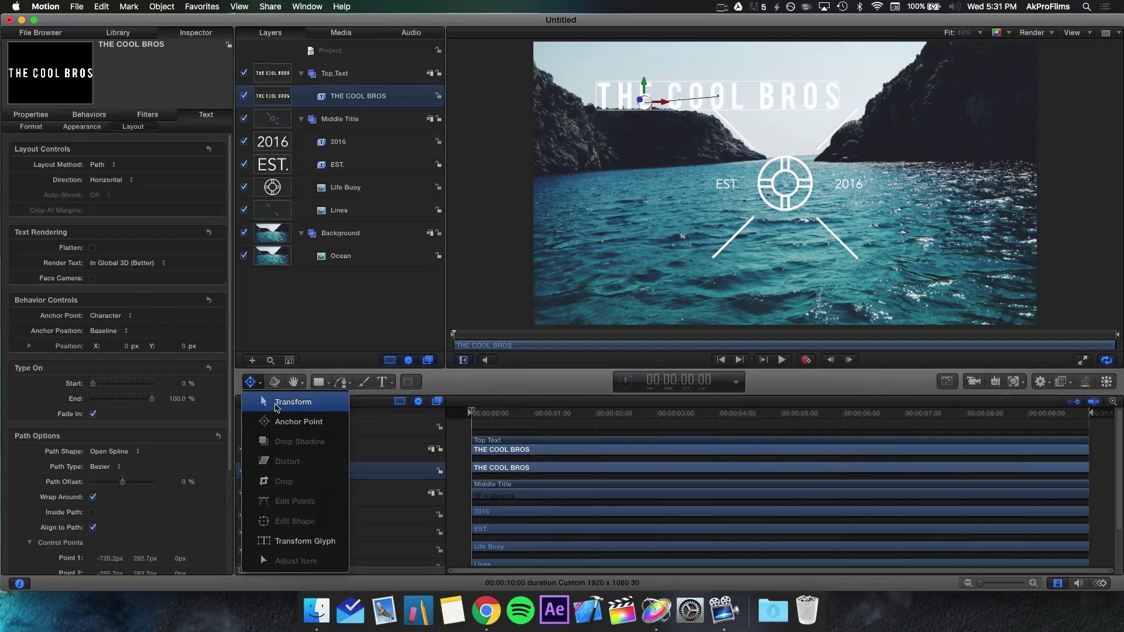
left_click(275, 403)
double_click(733, 92)
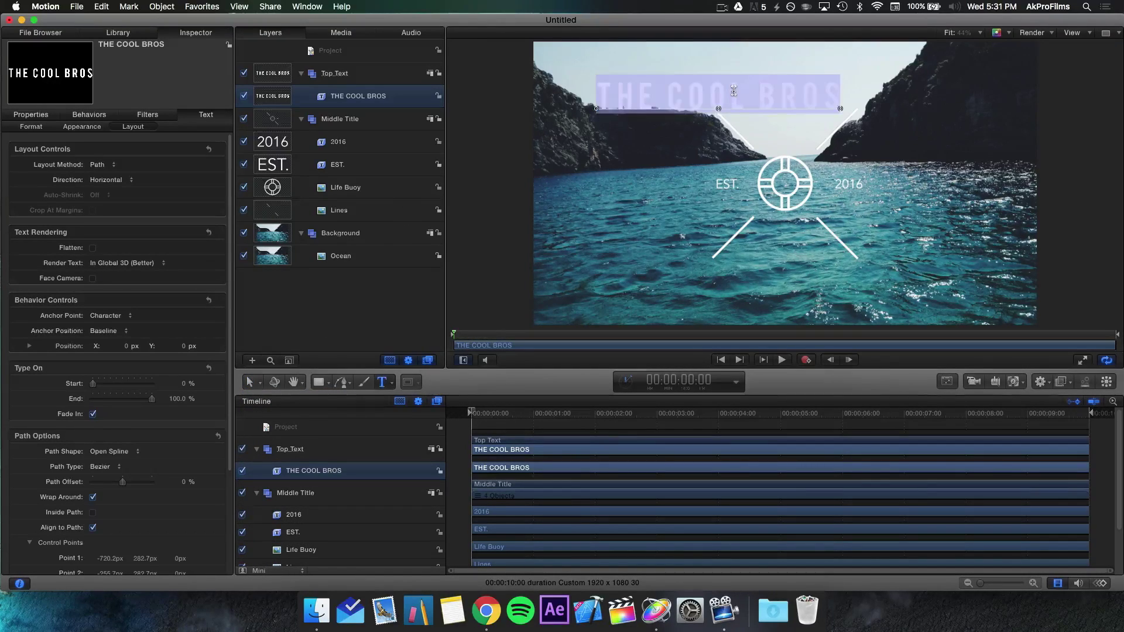
key("Escape")
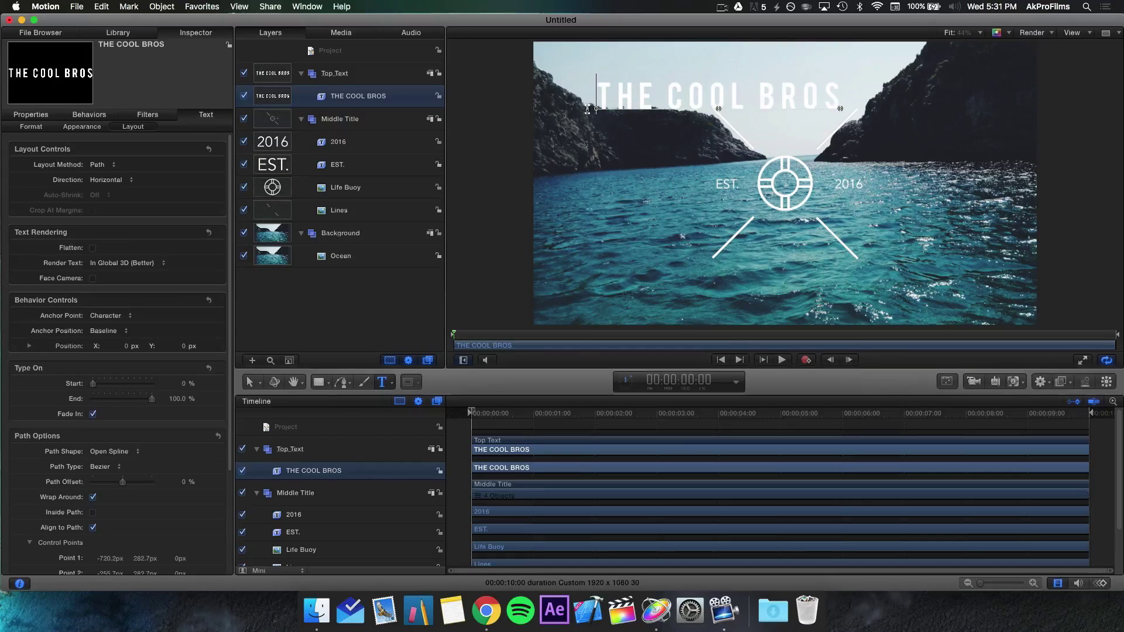
left_click(423, 300)
left_click(378, 96)
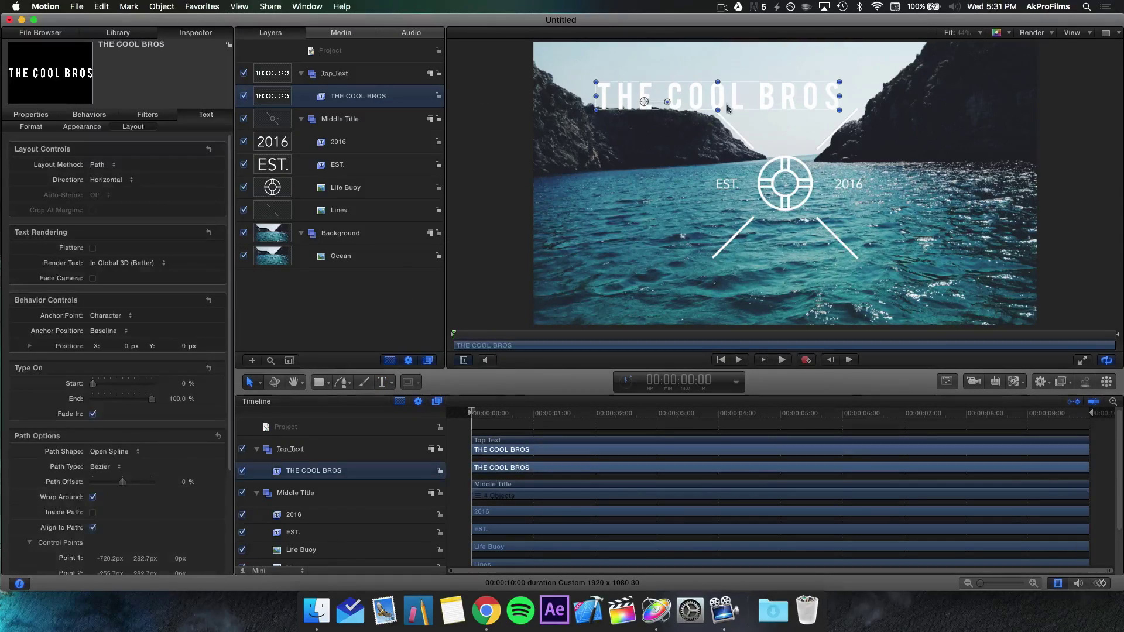
left_click_drag(729, 97, 730, 96)
double_click(729, 99)
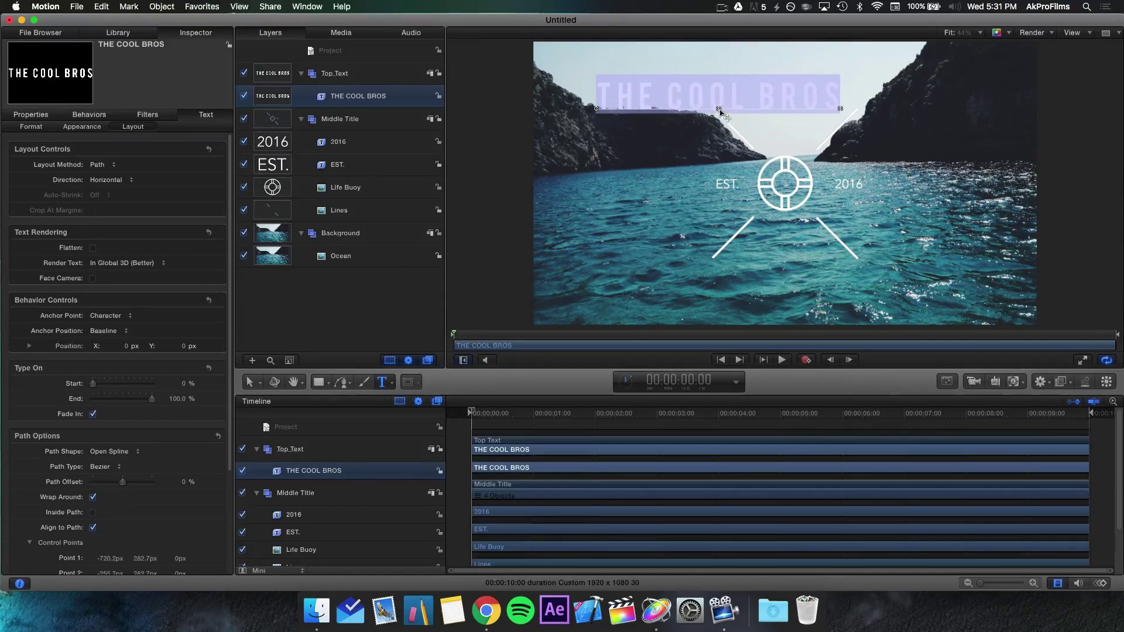
left_click(719, 109)
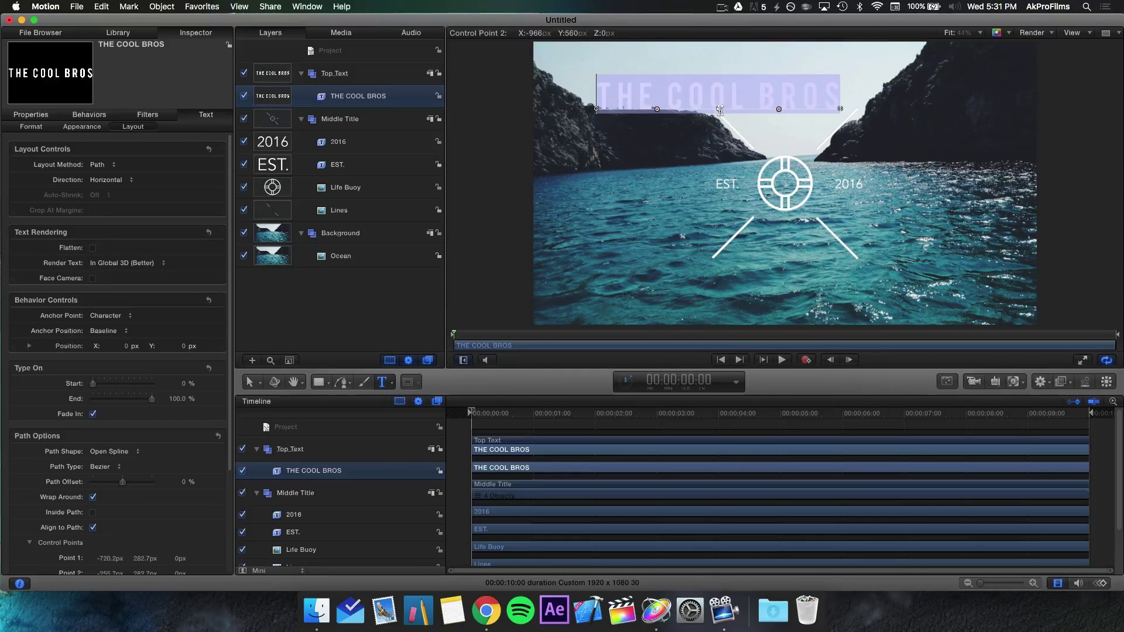
left_click_drag(719, 110, 718, 77)
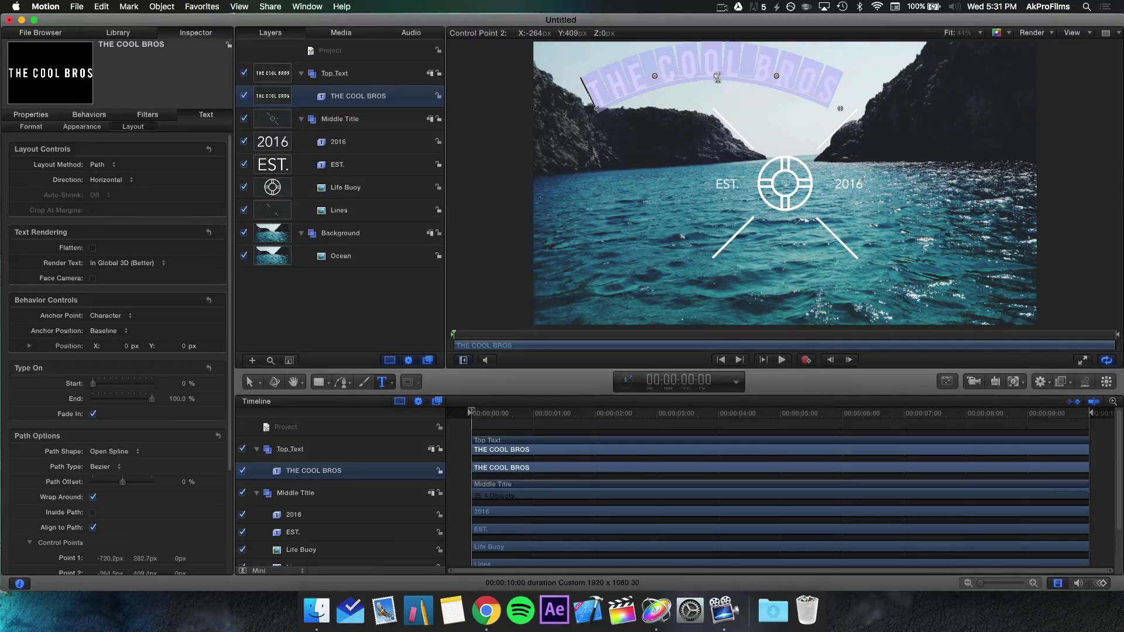
Move the arched THE COOL BROS text so it sits roughly centred above the lifebuoy and diagonal lines
left_click(335, 336)
left_click(325, 94)
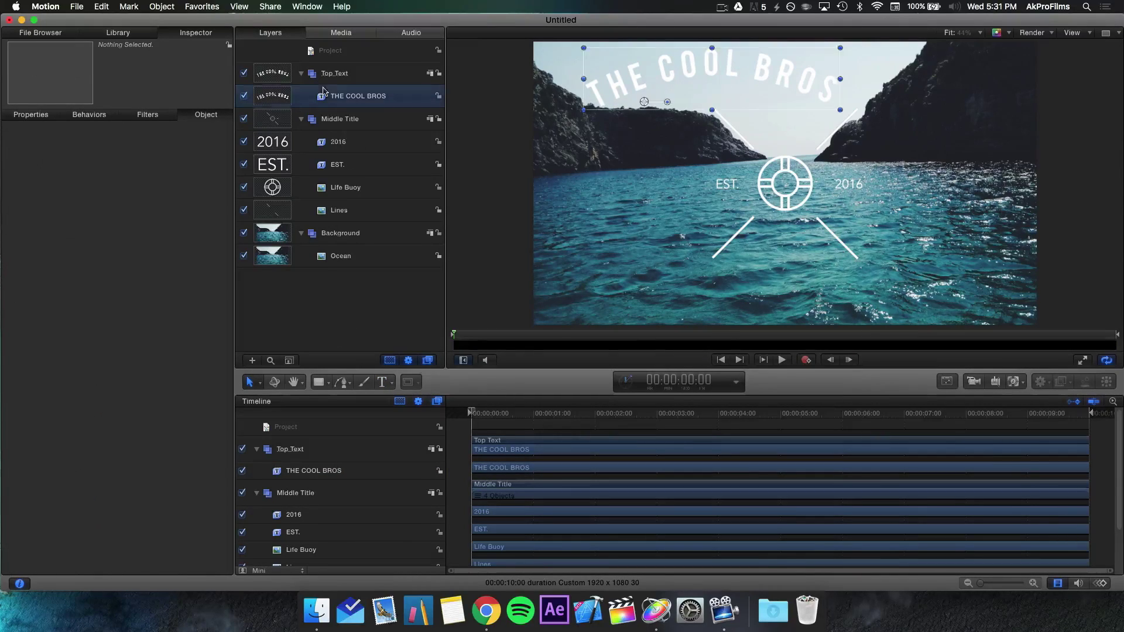
left_click_drag(681, 61, 751, 69)
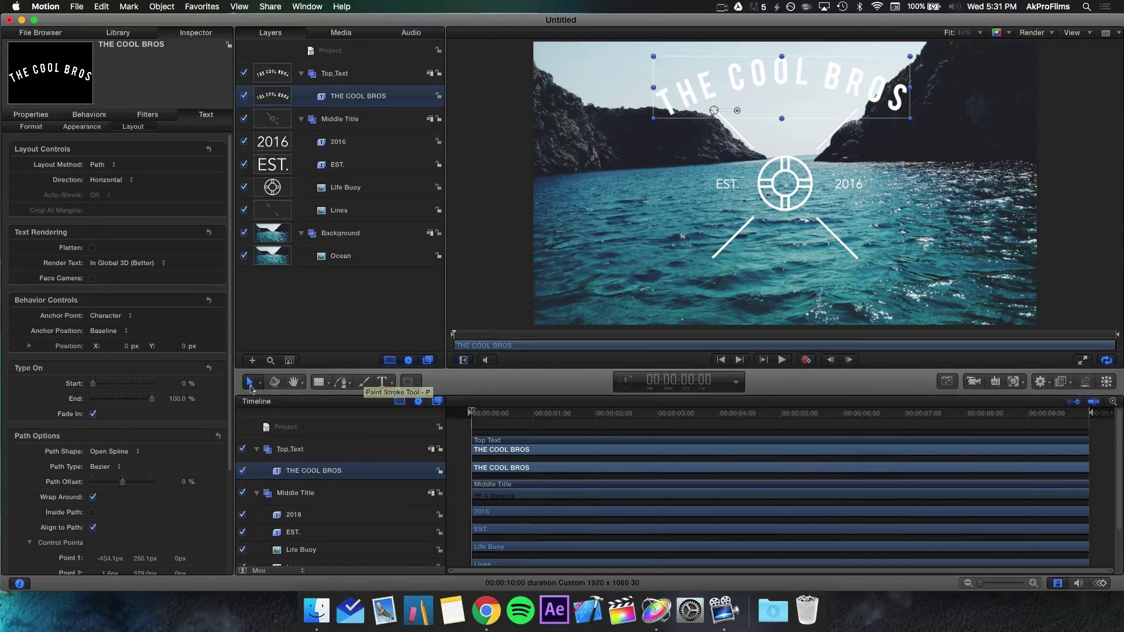
Move the anchor point of THE COOL BROS to the middle of the arched text, at about X 447 px, Y 120 px
left_click(253, 384)
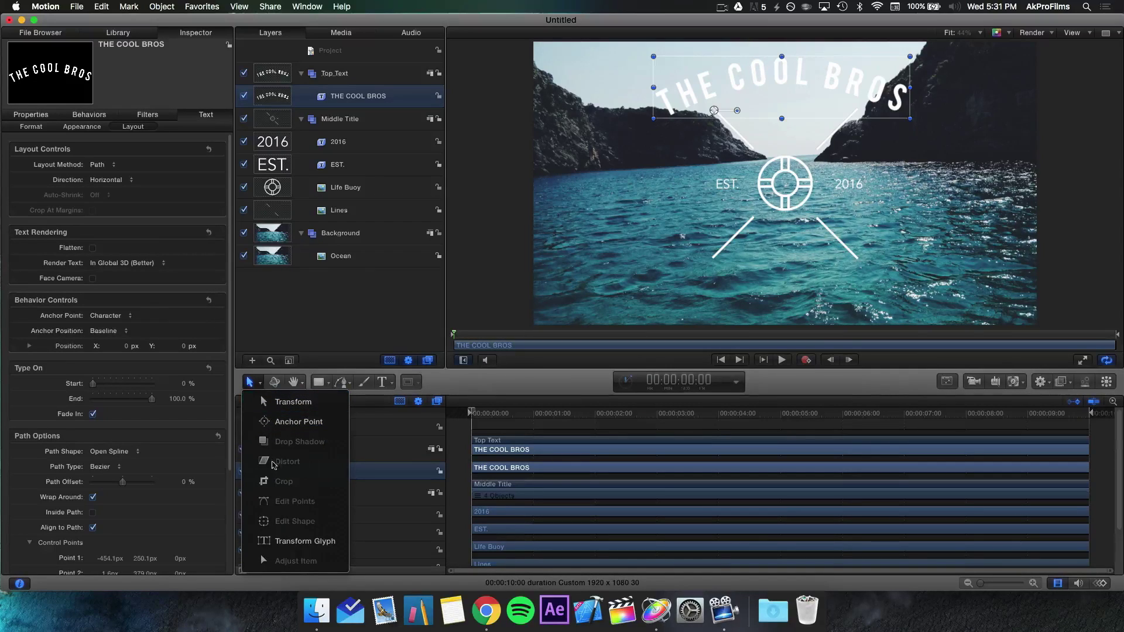
left_click(296, 421)
left_click_drag(714, 111, 782, 92)
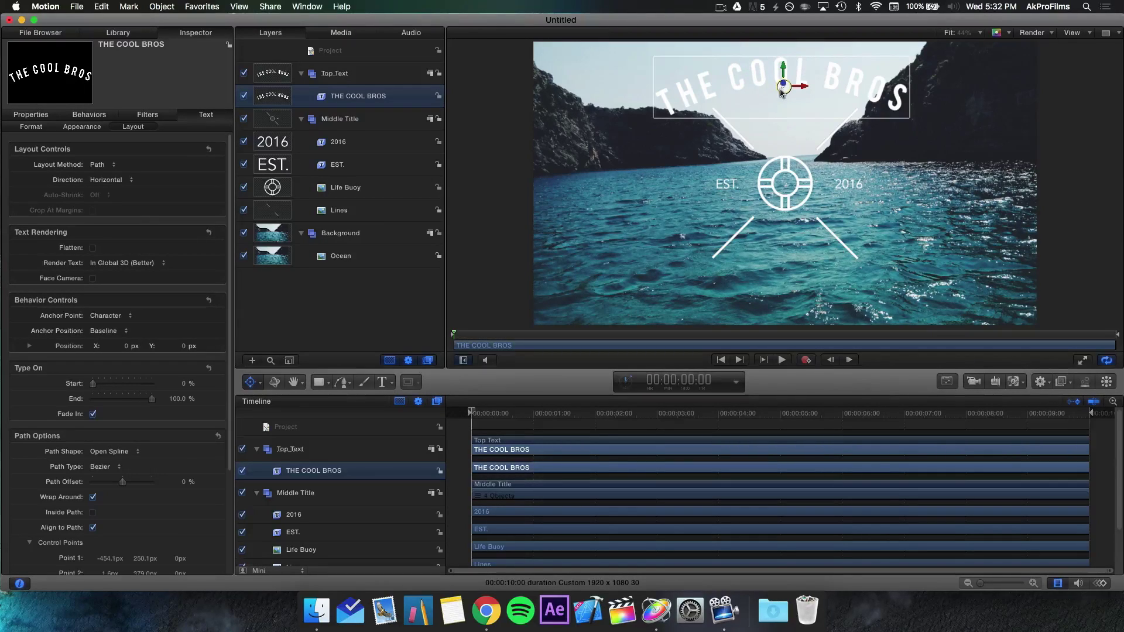
left_click(369, 293)
Set the position of THE COOL BROS to X 0 px and raise it to about Y 381 px
left_click(361, 98)
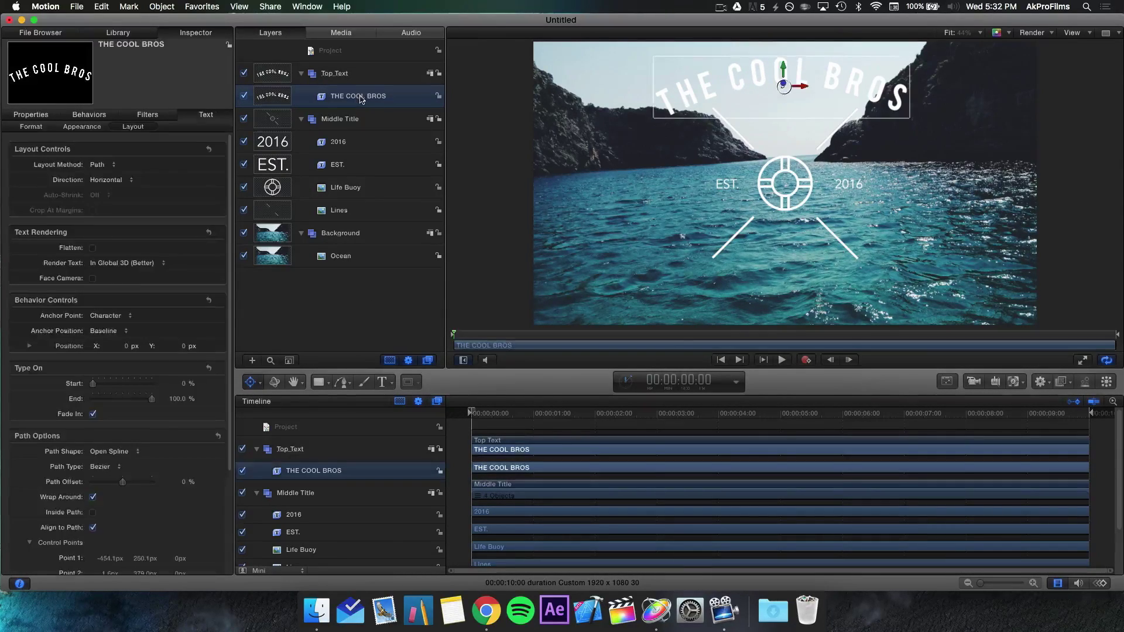
left_click(28, 120)
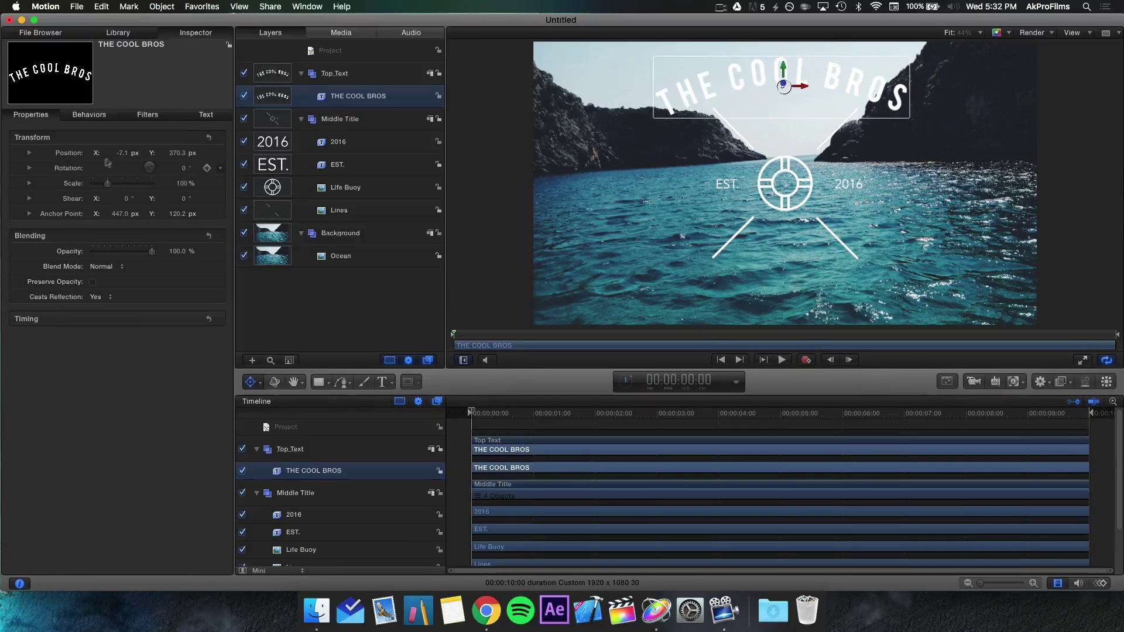
left_click(122, 154)
type("0")
key("Return")
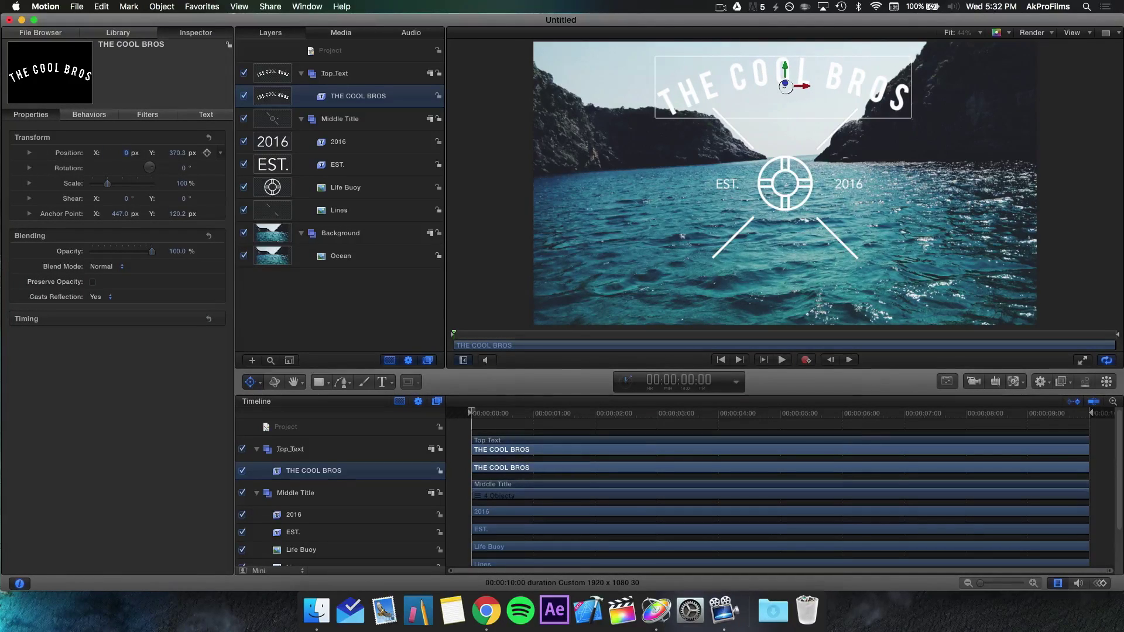
left_click_drag(177, 153, 178, 148)
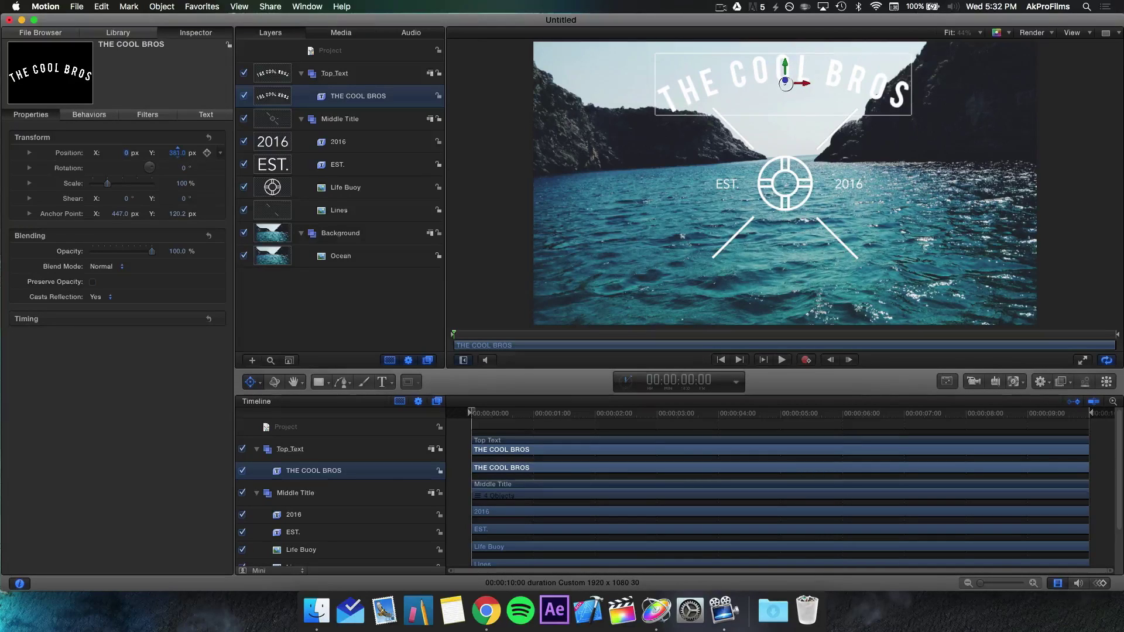
Duplicate the Top Text group and rename the copy Bottom Text
left_click(328, 285)
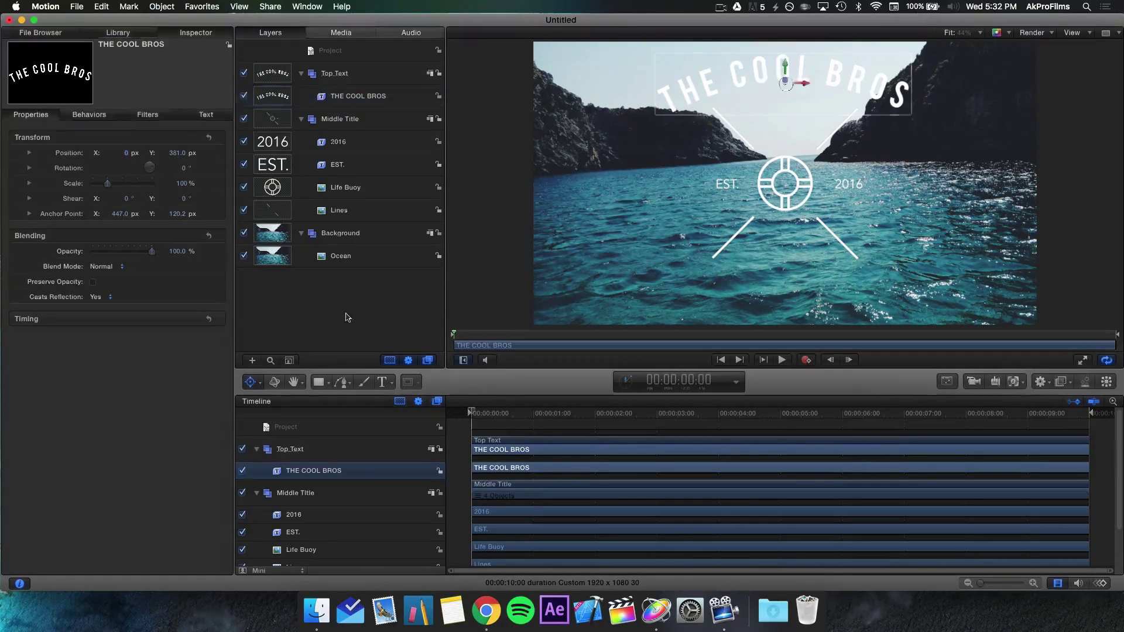
left_click(364, 74)
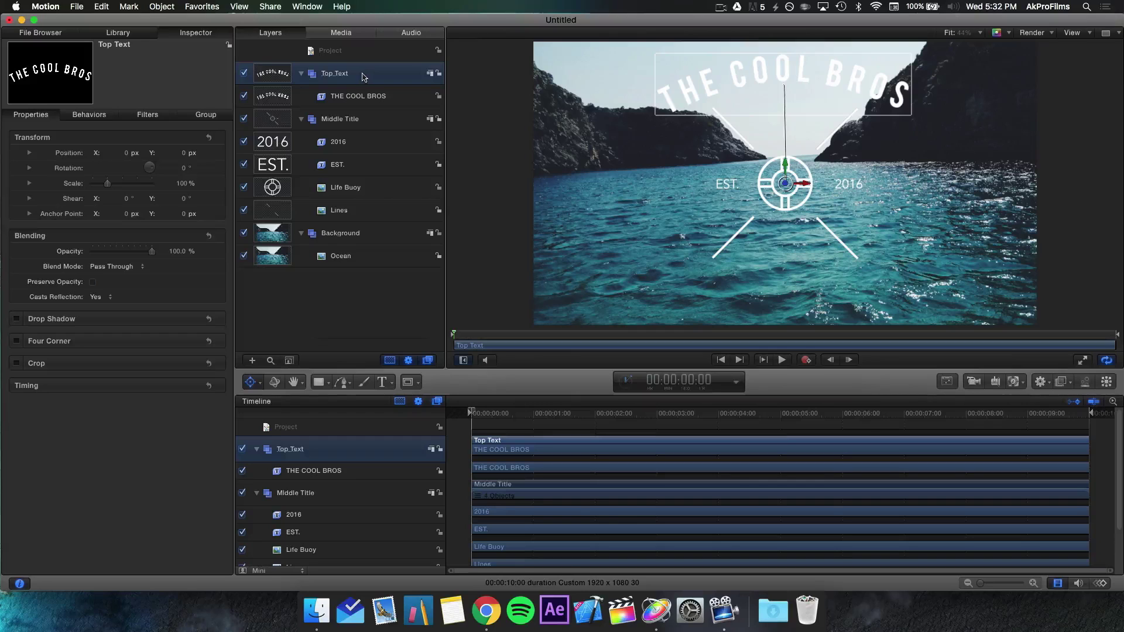
key("super+d")
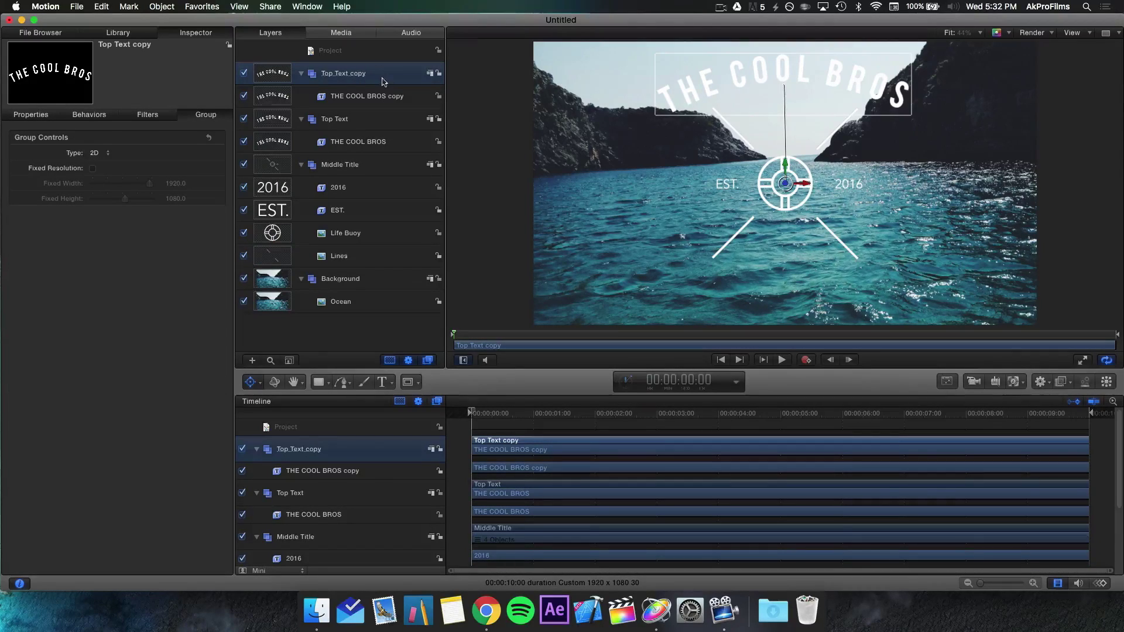
double_click(382, 78)
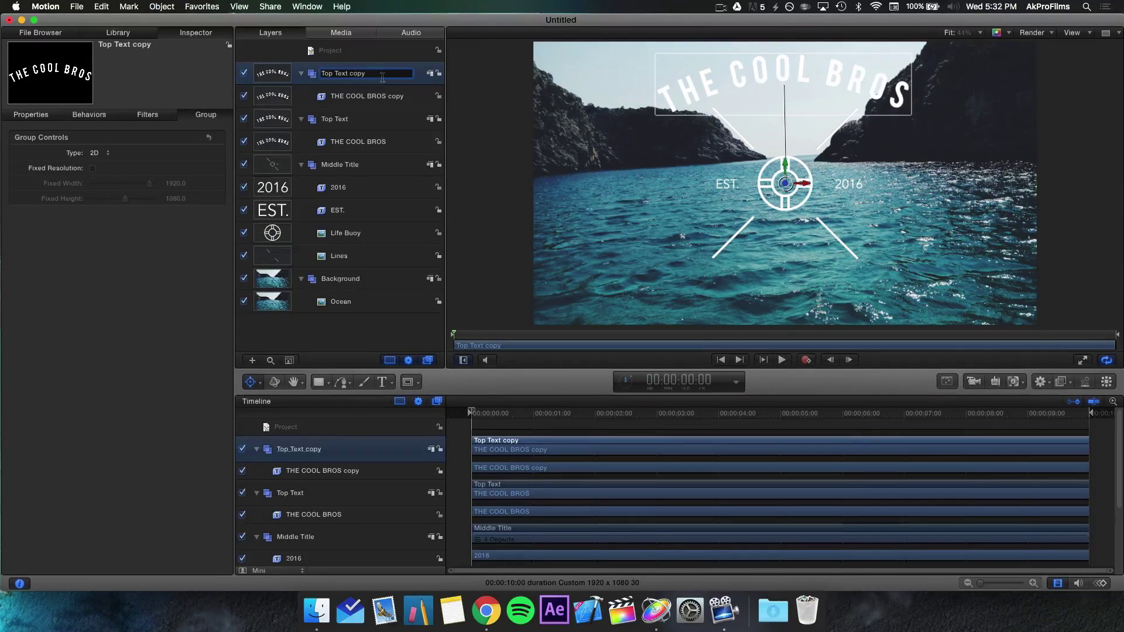
type("Bottom Text")
key("Return")
Lower the THE COOL BROS copy in the Bottom Text group to about Y -372 px, below the lifebuoy
left_click(346, 94)
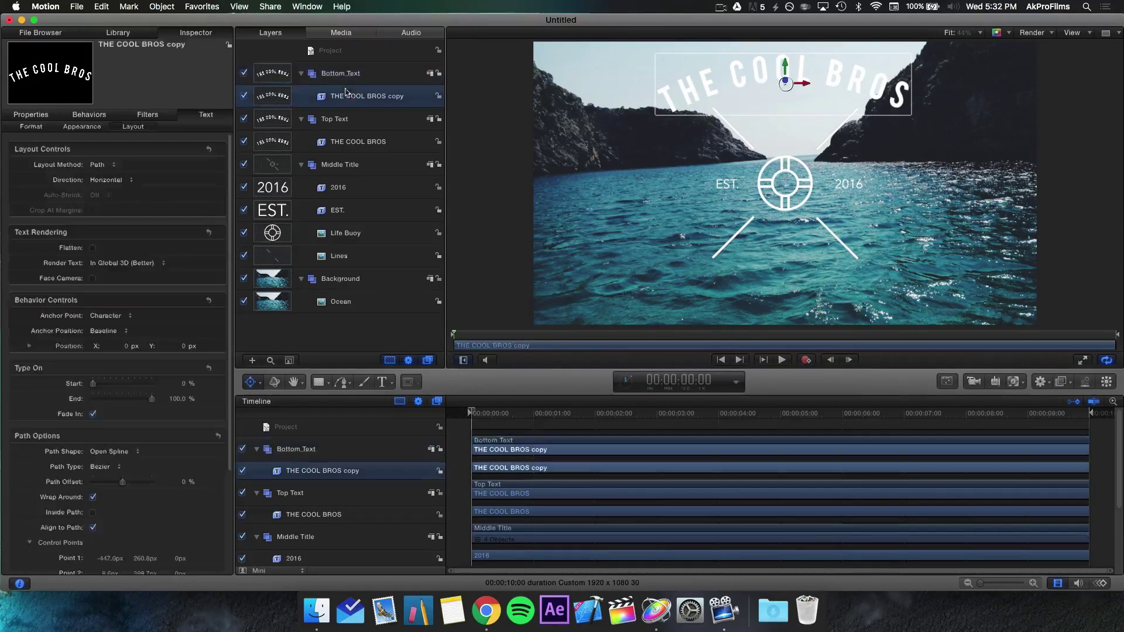
left_click(31, 114)
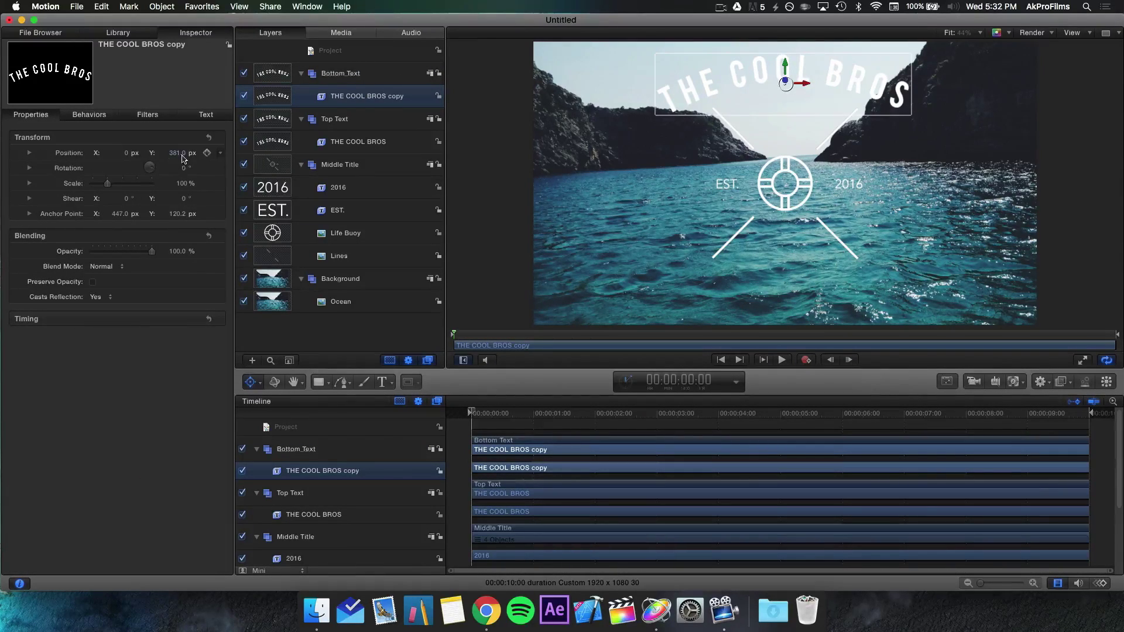
left_click_drag(181, 155, 175, 152)
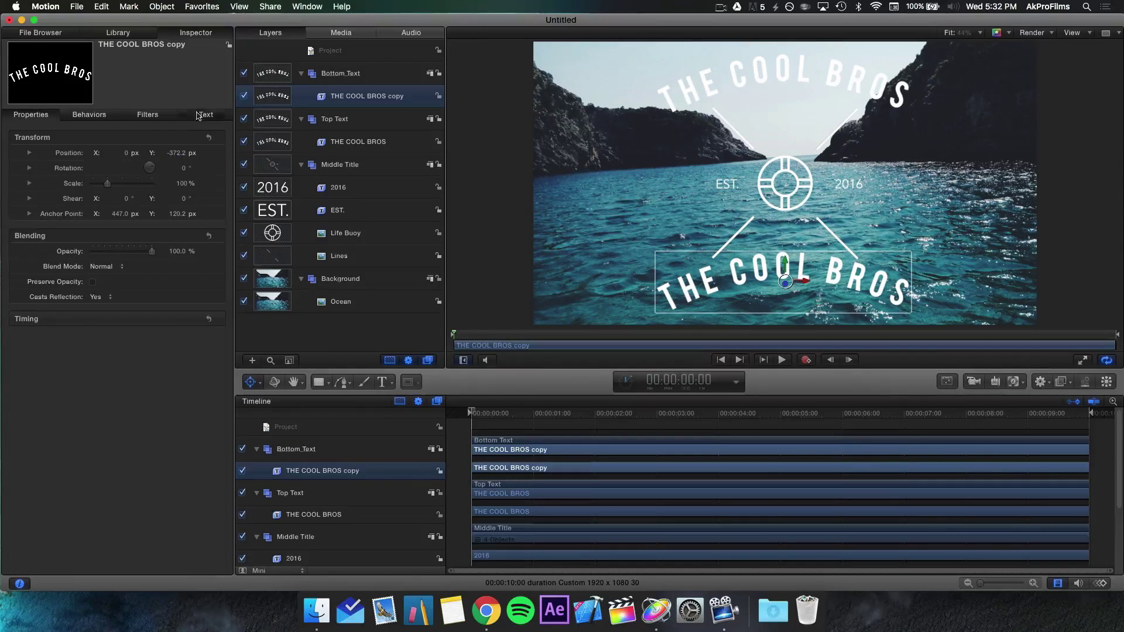
Replace the wording of the THE COOL BROS copy with VLOG #1
left_click(198, 117)
left_click(31, 127)
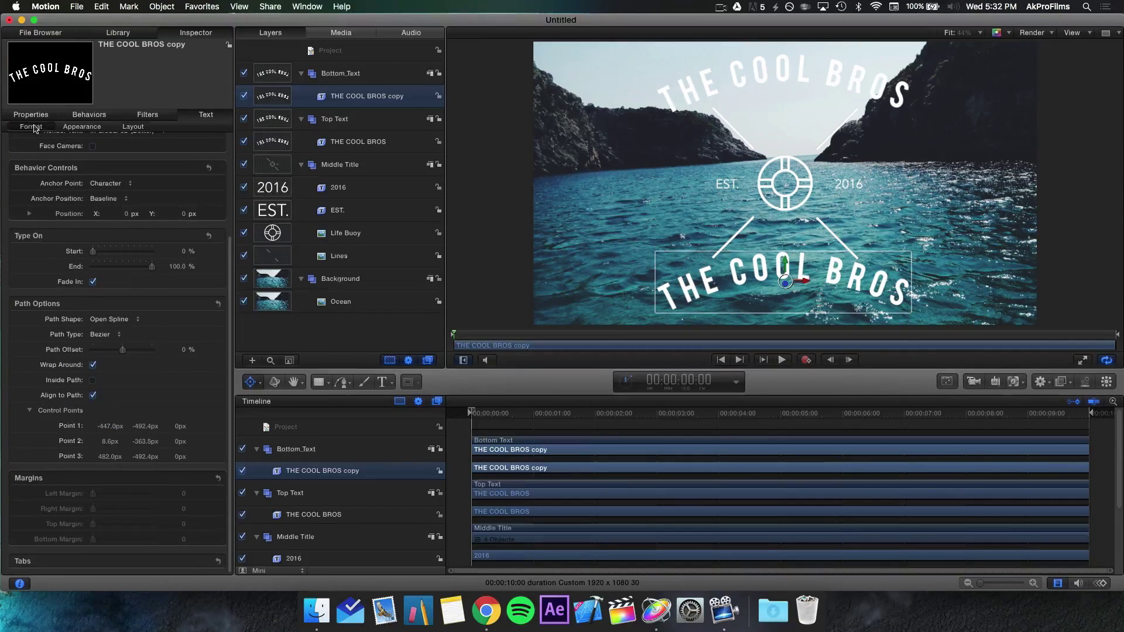
left_click(90, 511)
left_click_drag(101, 497, 2, 461)
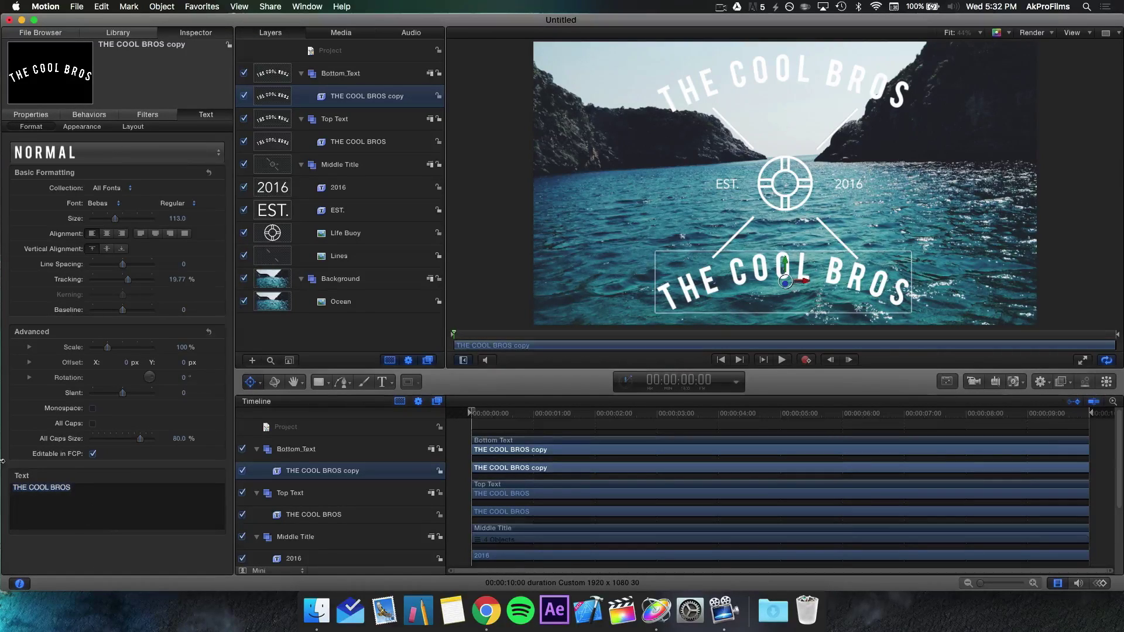
type("VLOG #1")
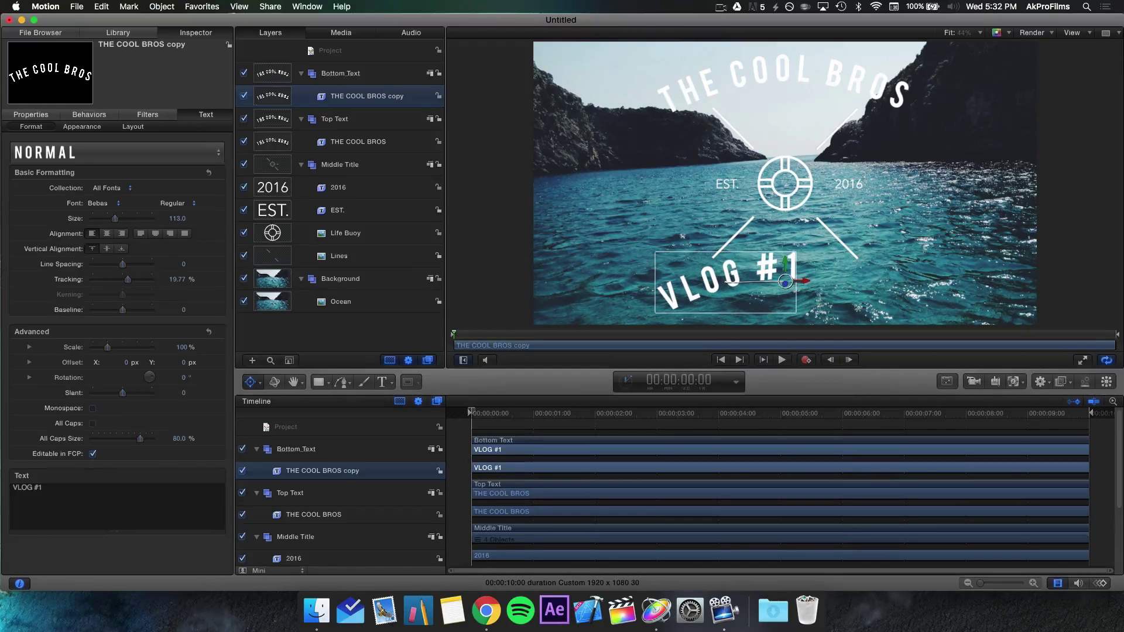
Set the font of VLOG #1 to Birch Std and reduce its tracking to about 5%
left_click(102, 204)
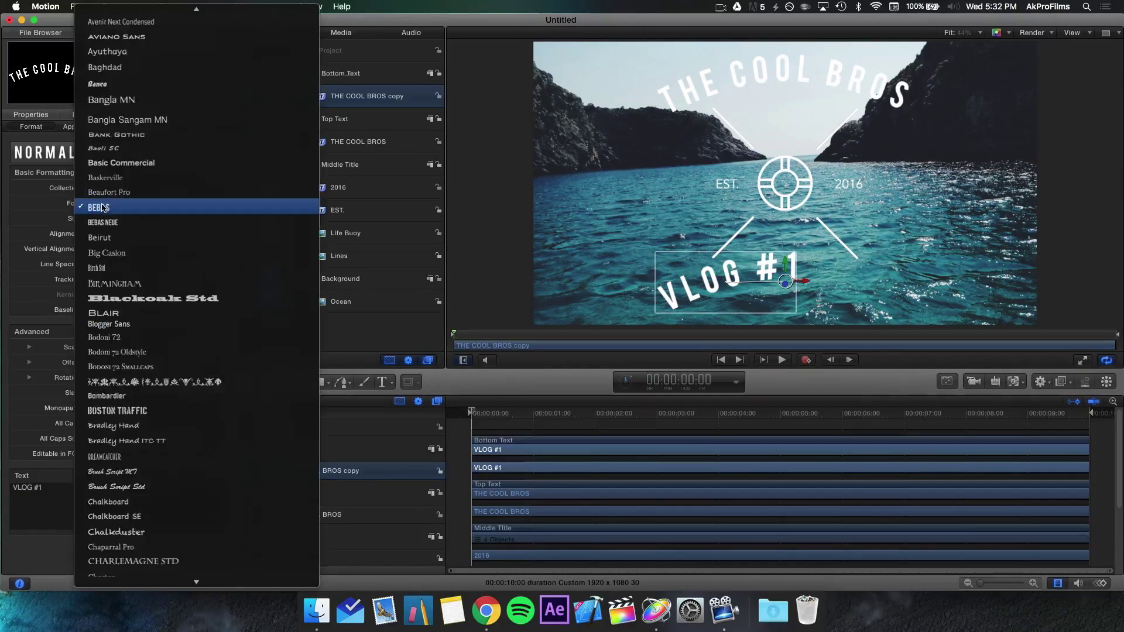
left_click(124, 269)
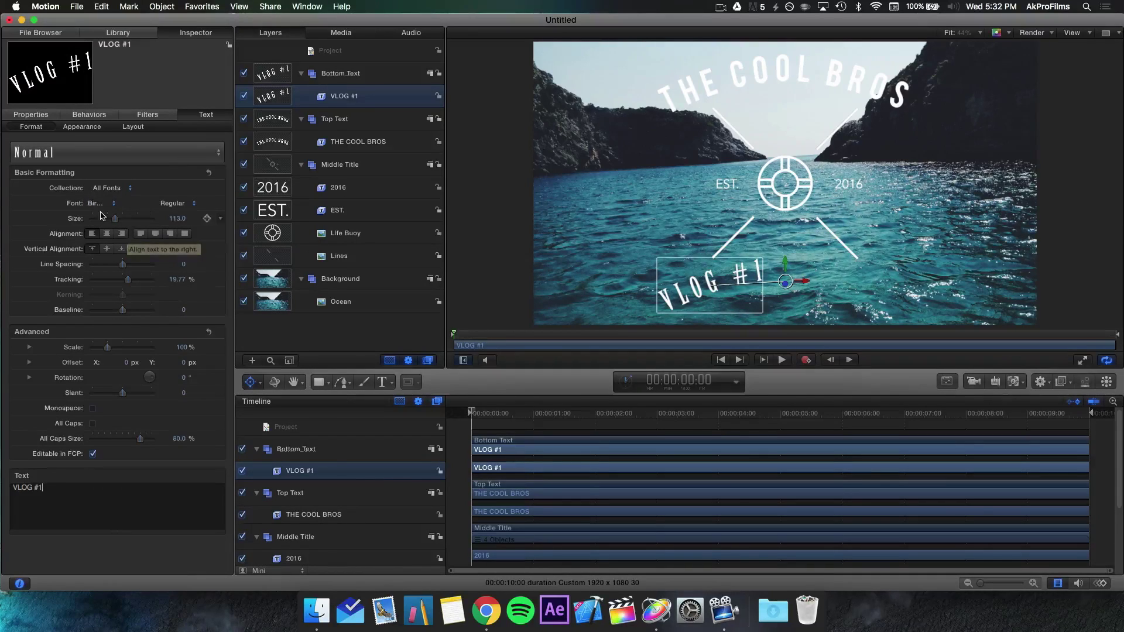
left_click(101, 208)
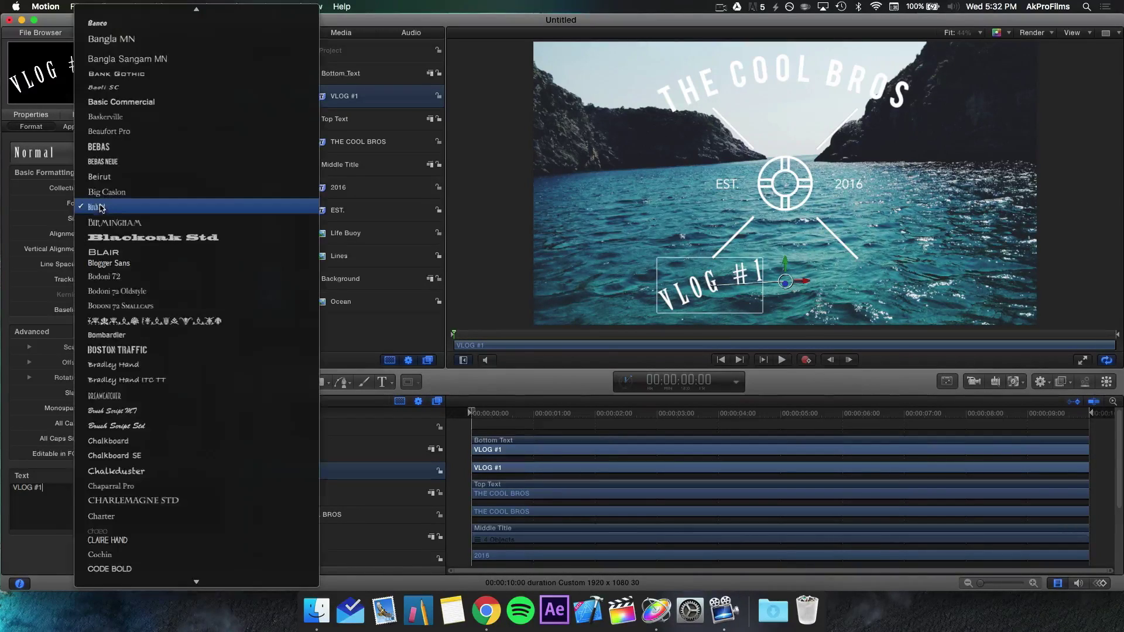
left_click(108, 210)
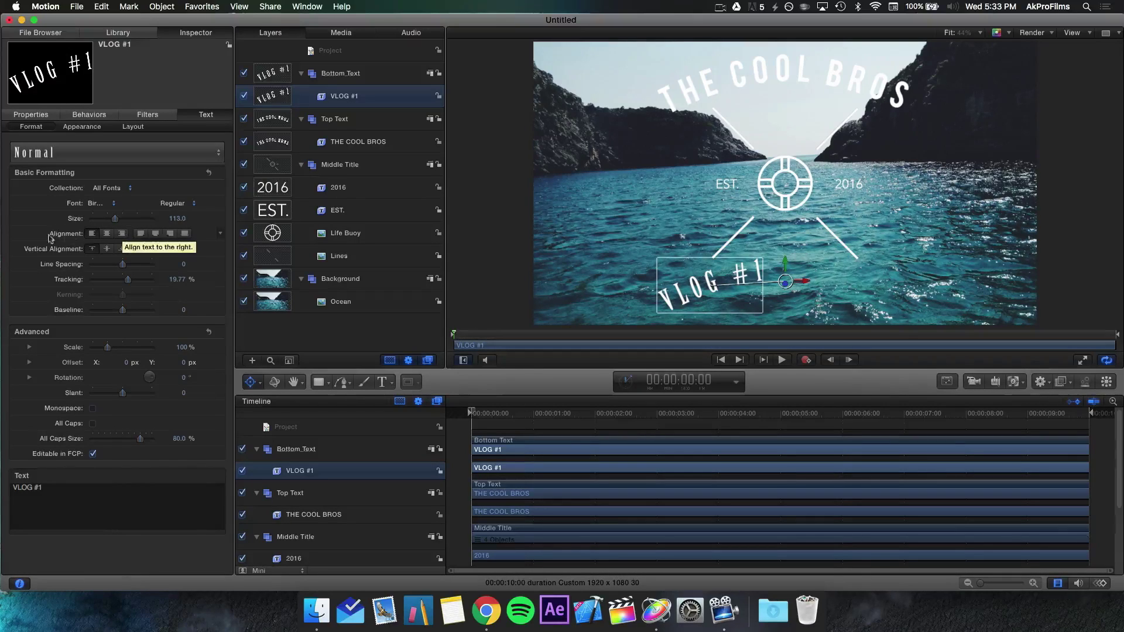
left_click_drag(128, 282, 124, 281)
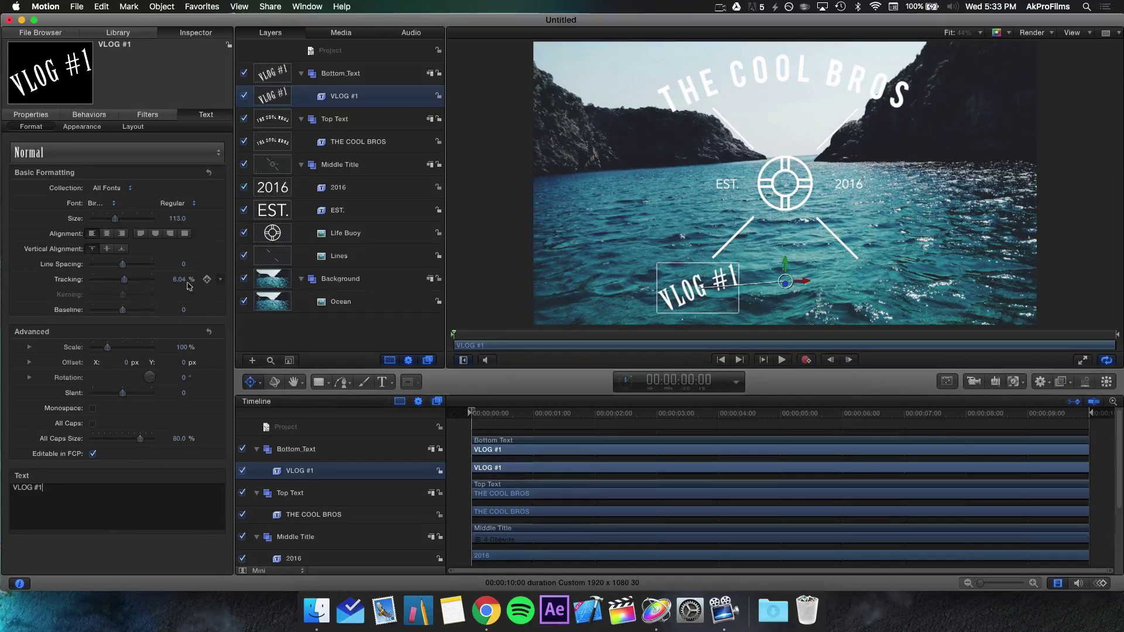
left_click_drag(182, 285, 178, 285)
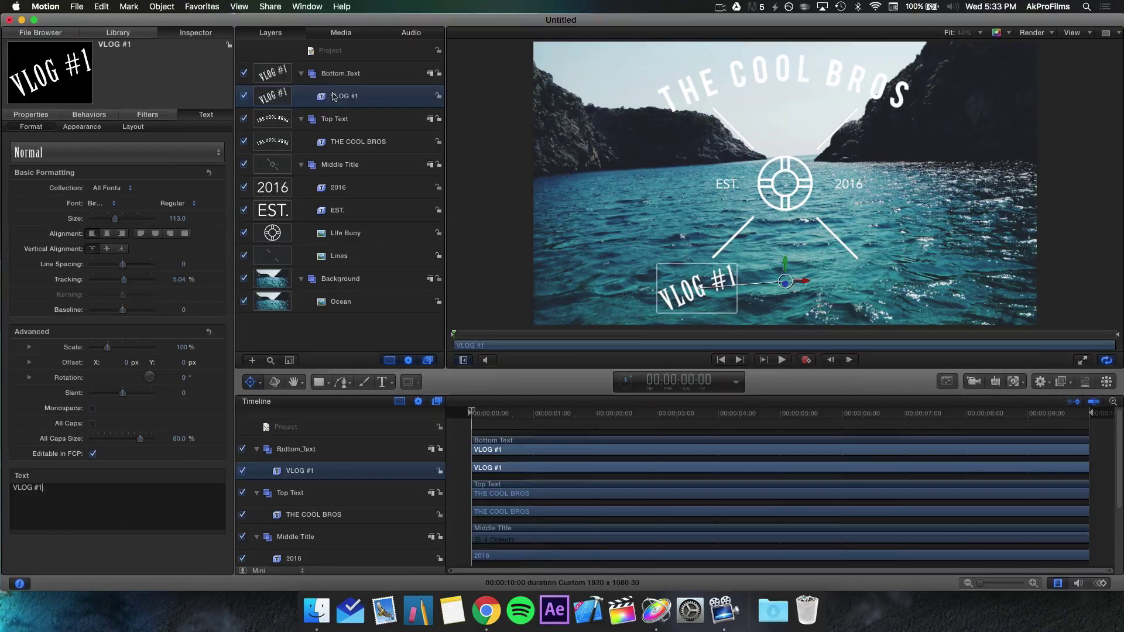
Curve the VLOG #1 path downward by lowering its middle control point to about Y -566 px, and centre the text with leading spaces
left_click(123, 129)
scroll(78, 188, "up", 2)
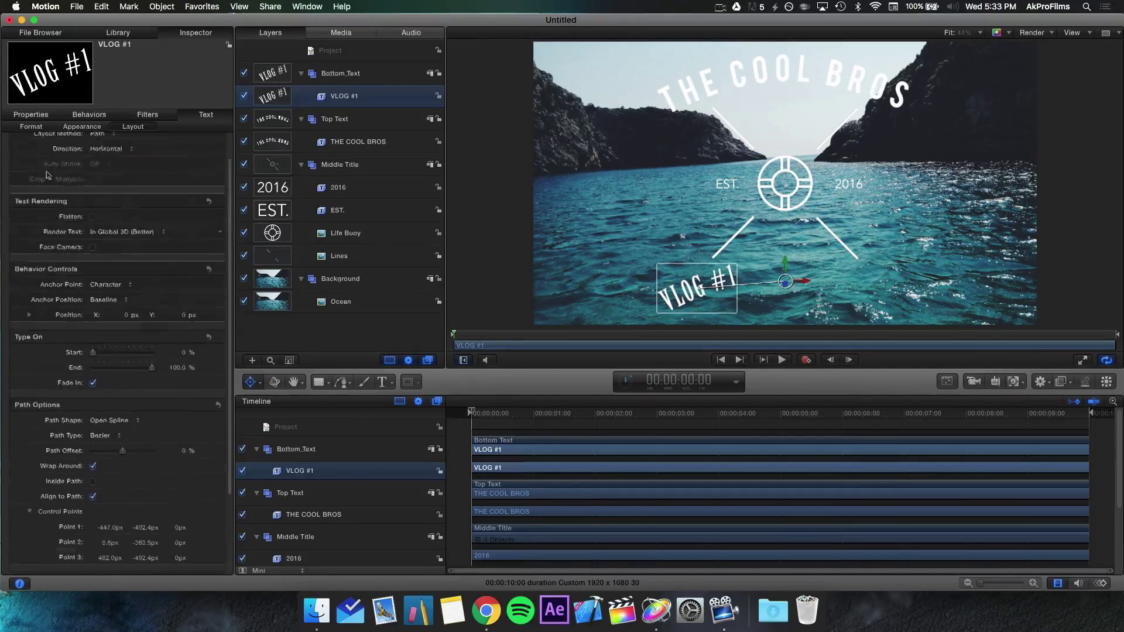
double_click(690, 295)
left_click_drag(787, 279, 787, 333)
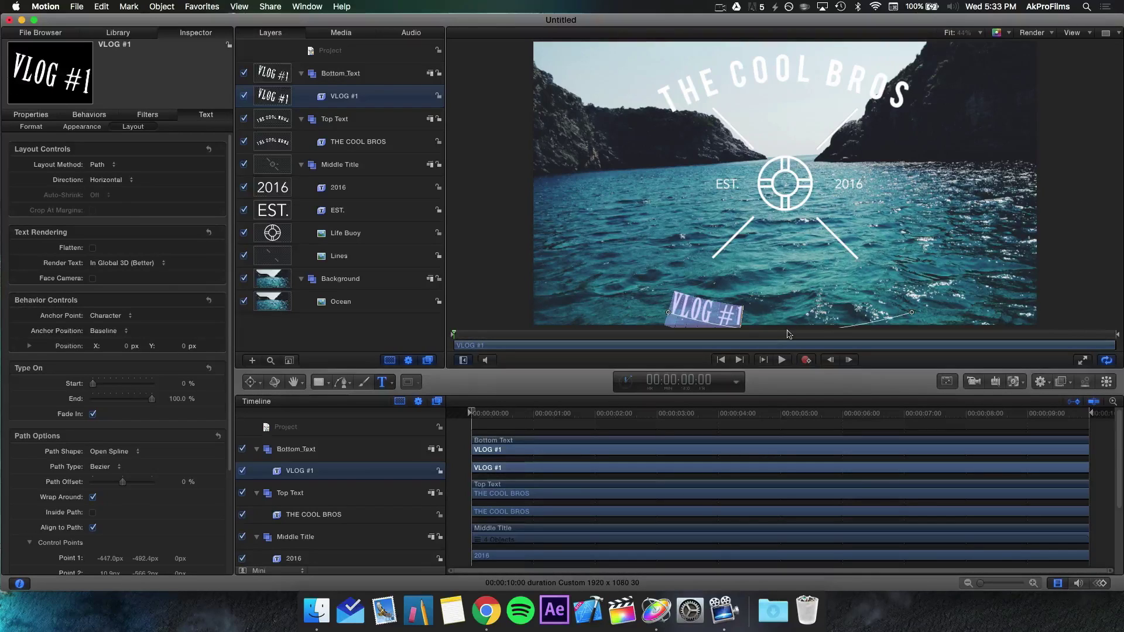
left_click(677, 300)
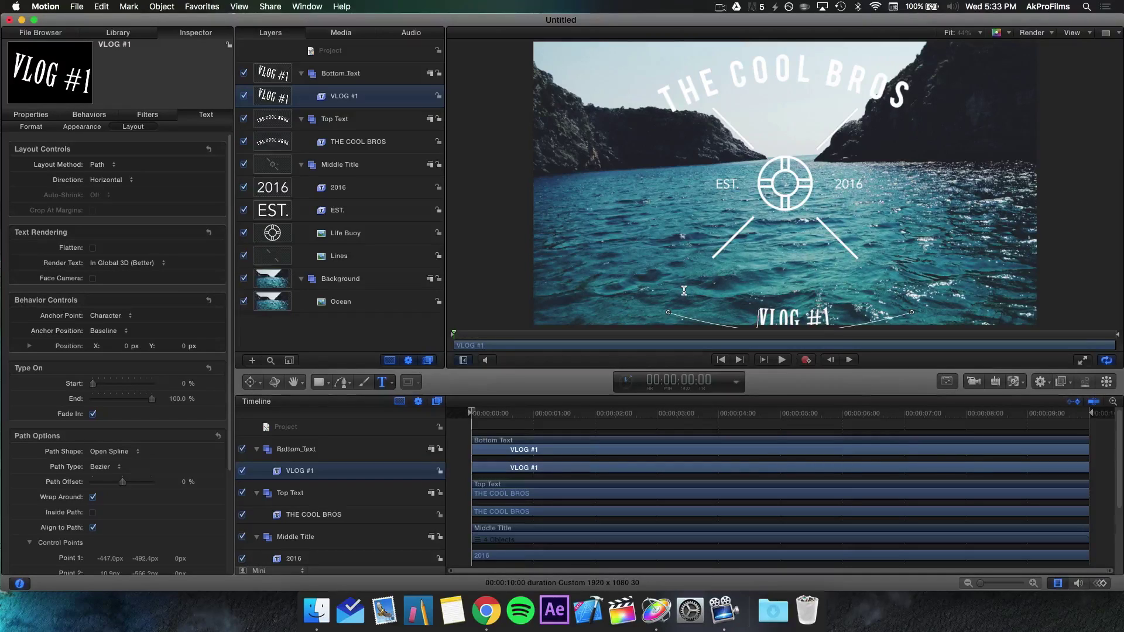
left_click(382, 331)
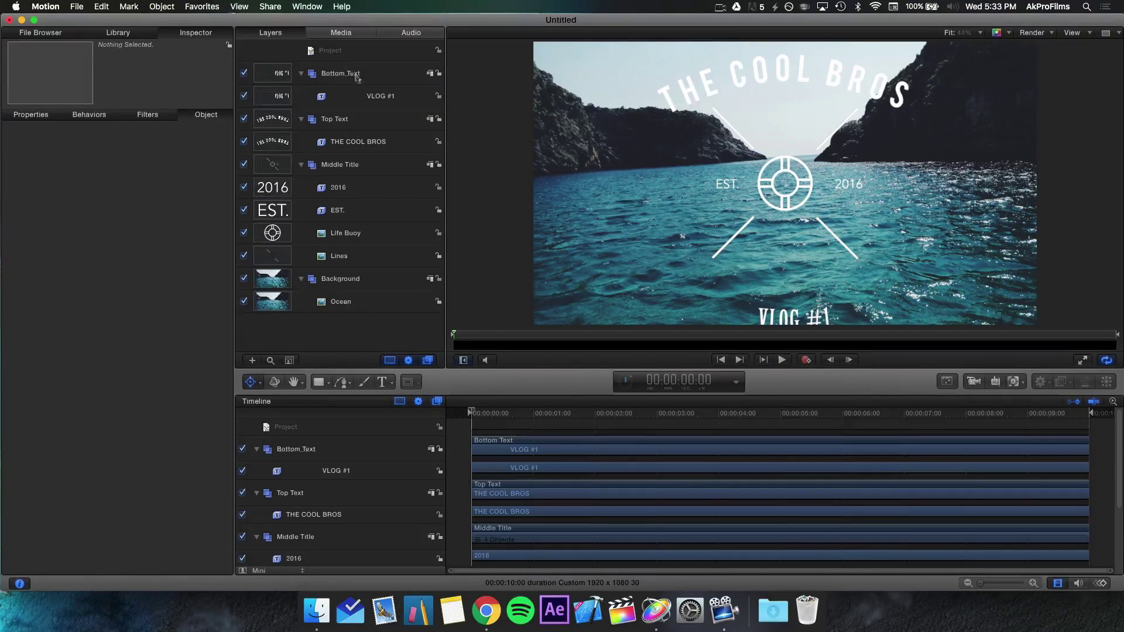
Raise VLOG #1 back into the frame and move its anchor point to the middle of its bounding box
left_click(370, 96)
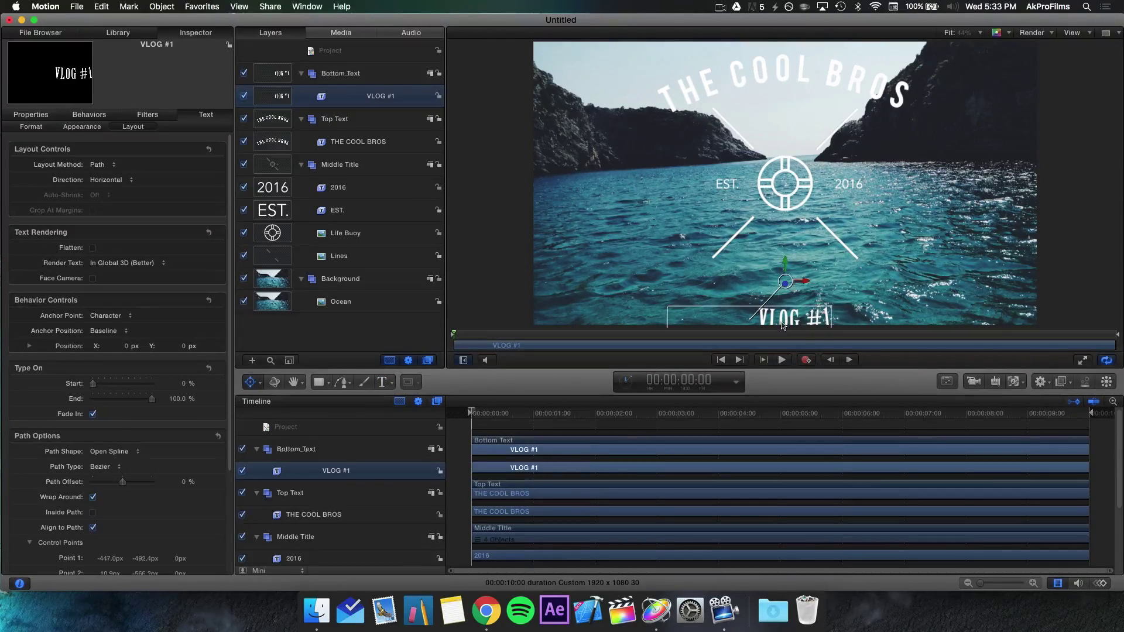
left_click_drag(785, 321, 799, 296)
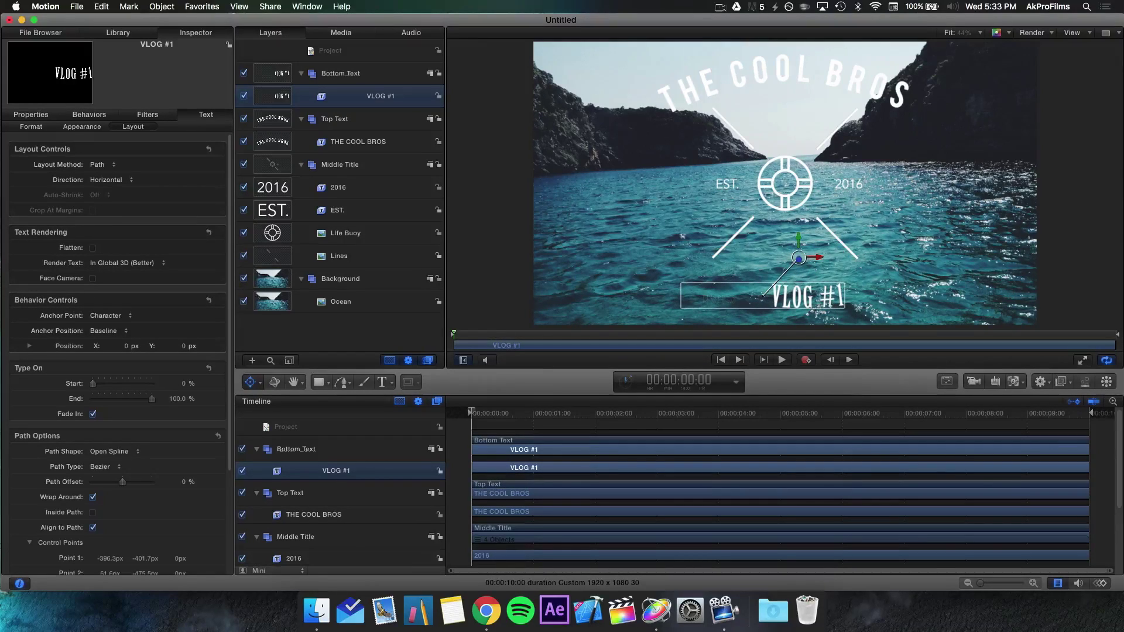
left_click_drag(812, 258, 766, 293)
left_click(346, 335)
Centre VLOG #1 beneath the lifebuoy by setting its position to about X -172 px, Y -410 px
left_click(364, 95)
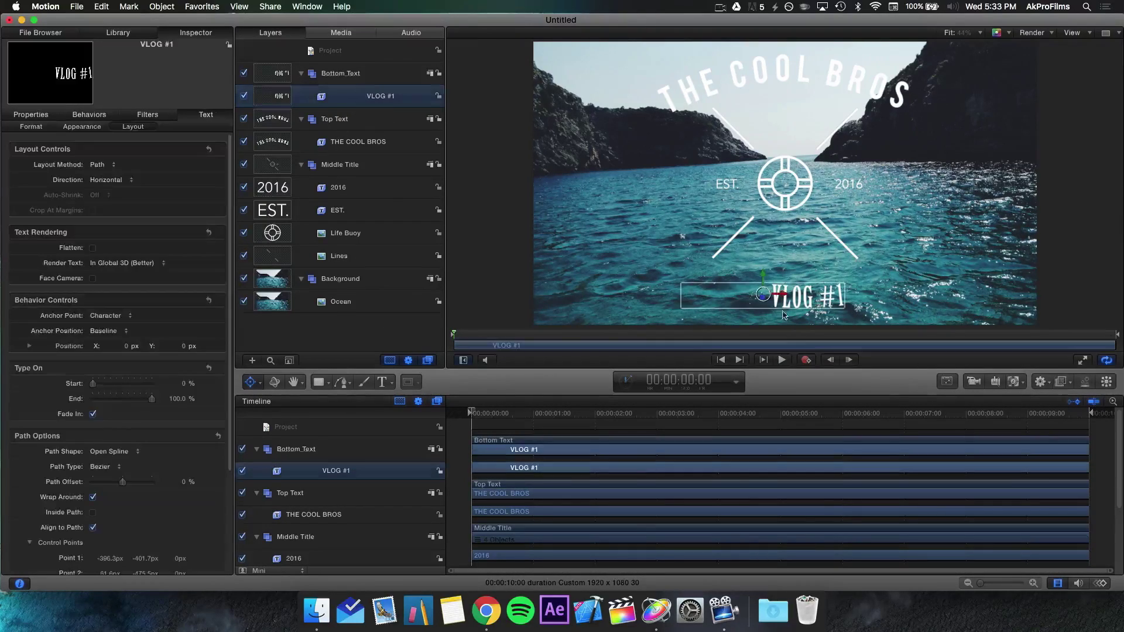
left_click_drag(803, 301, 803, 300)
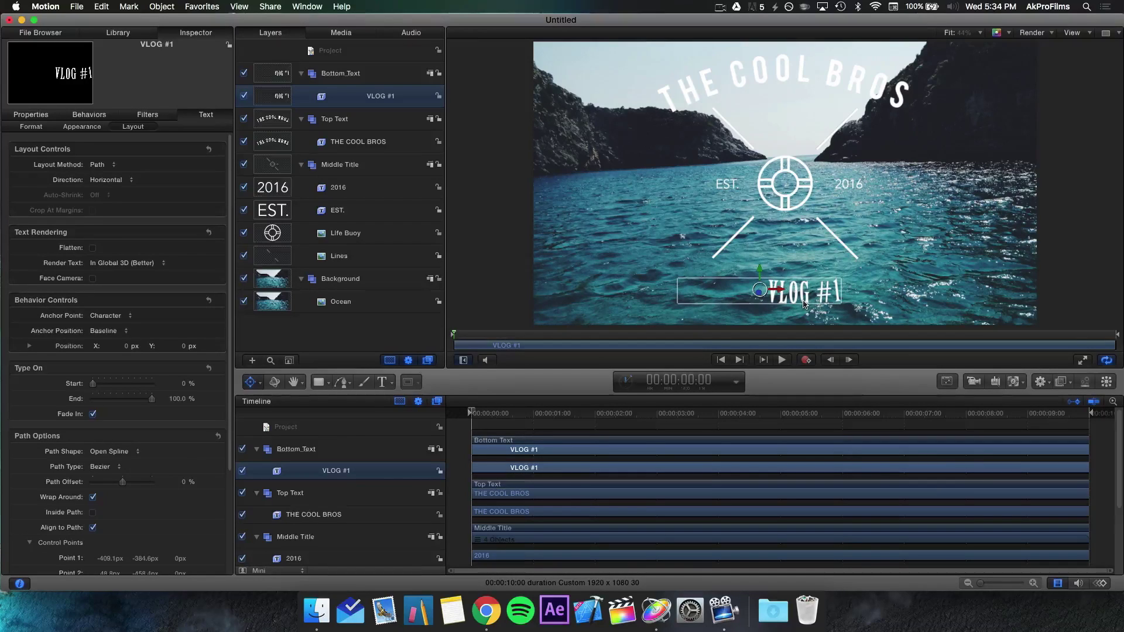
left_click(41, 115)
mouse_move(120, 153)
left_mouse_down()
mouse_move(91, 153)
mouse_move(118, 153)
left_mouse_up()
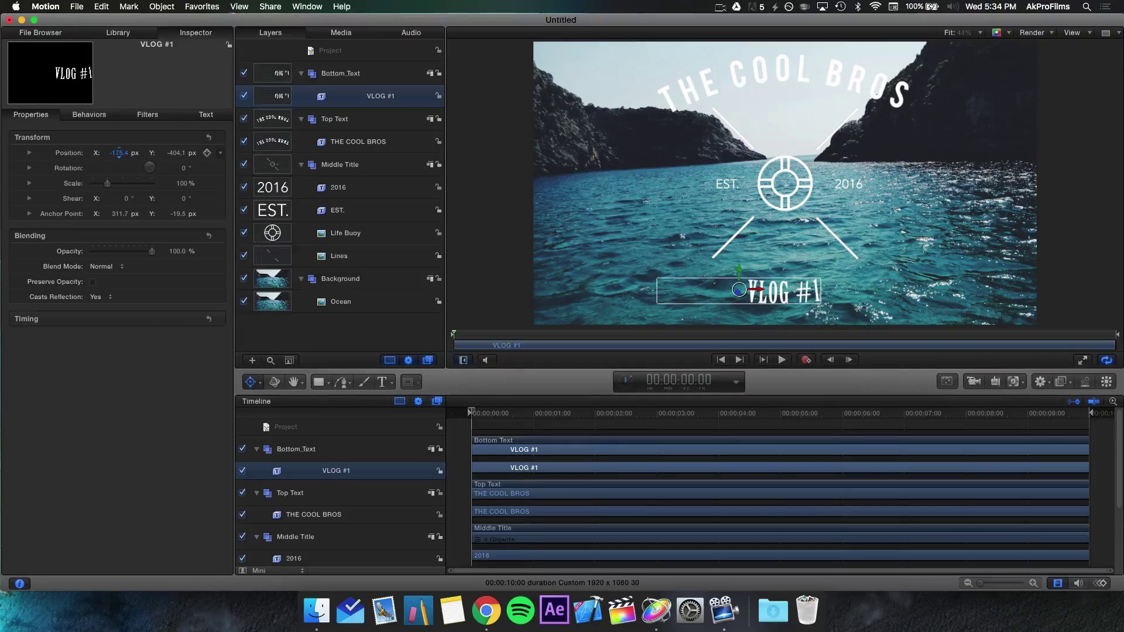
left_click_drag(119, 153, 121, 153)
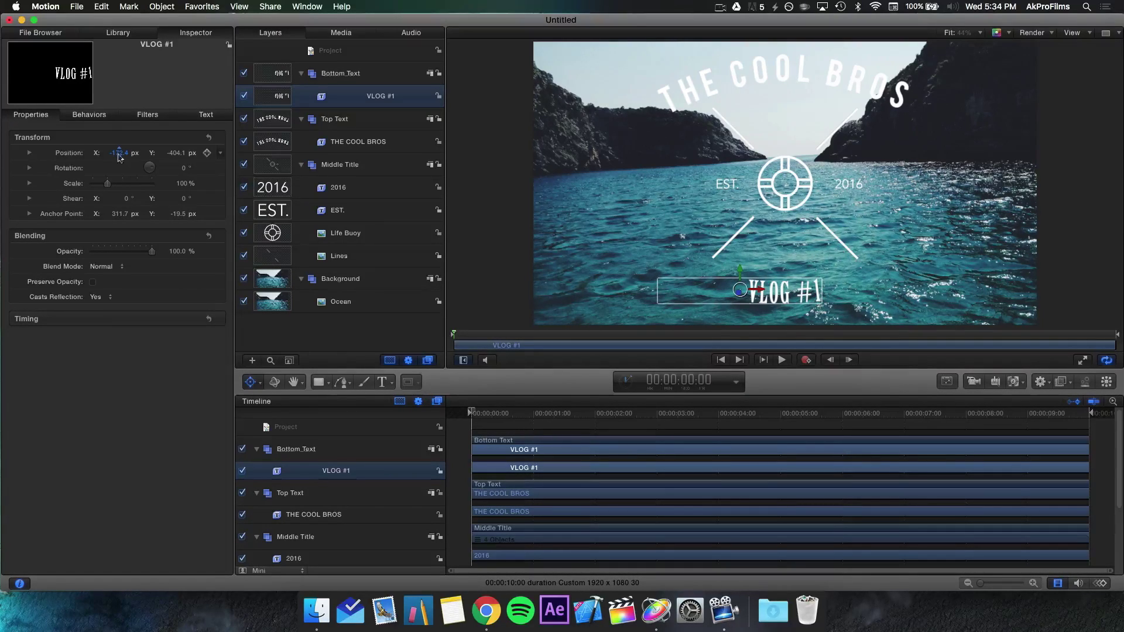
left_click_drag(179, 156, 174, 151)
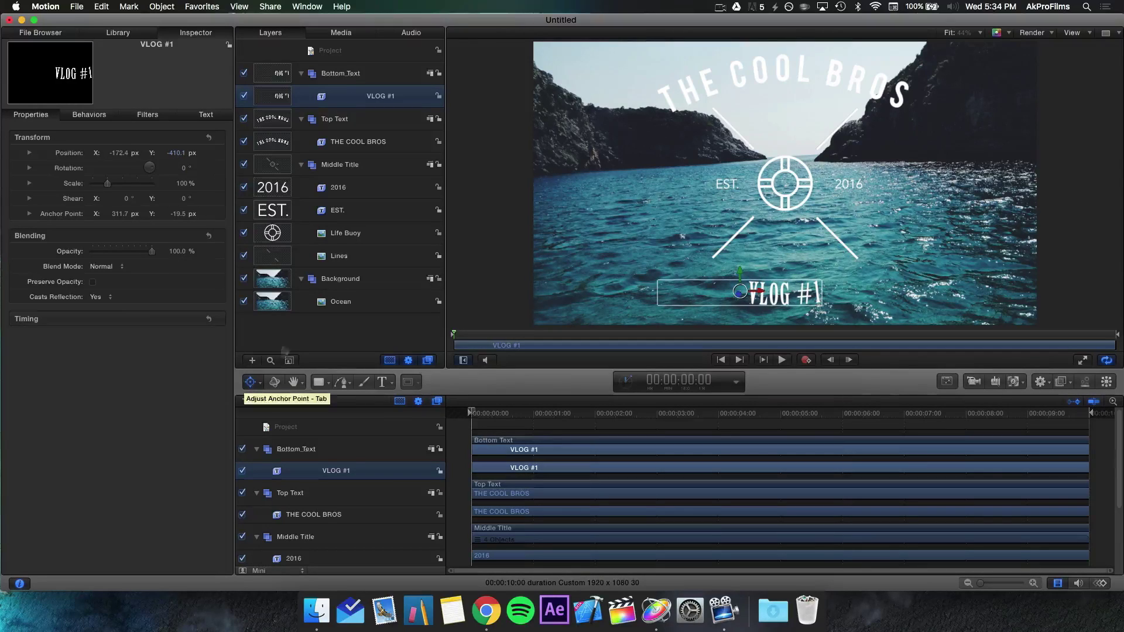
left_click(291, 332)
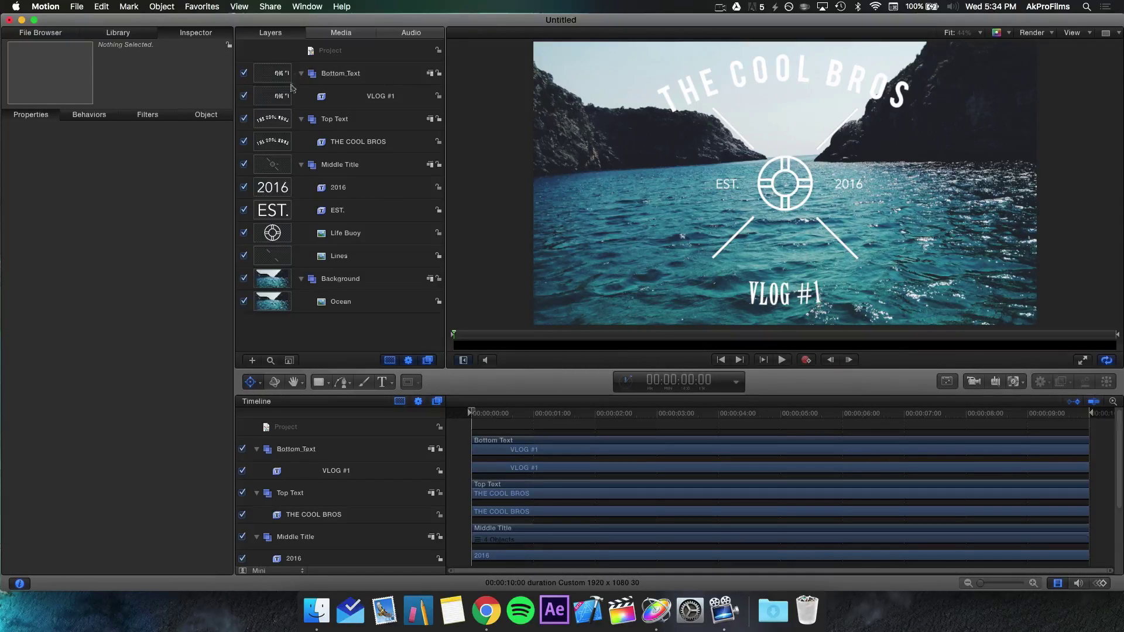
Draw a rectangle over THE COOL BROS in the Top Text group, at about X 10 px, Y 383 px, and name it Top Text Mask
left_click(370, 100)
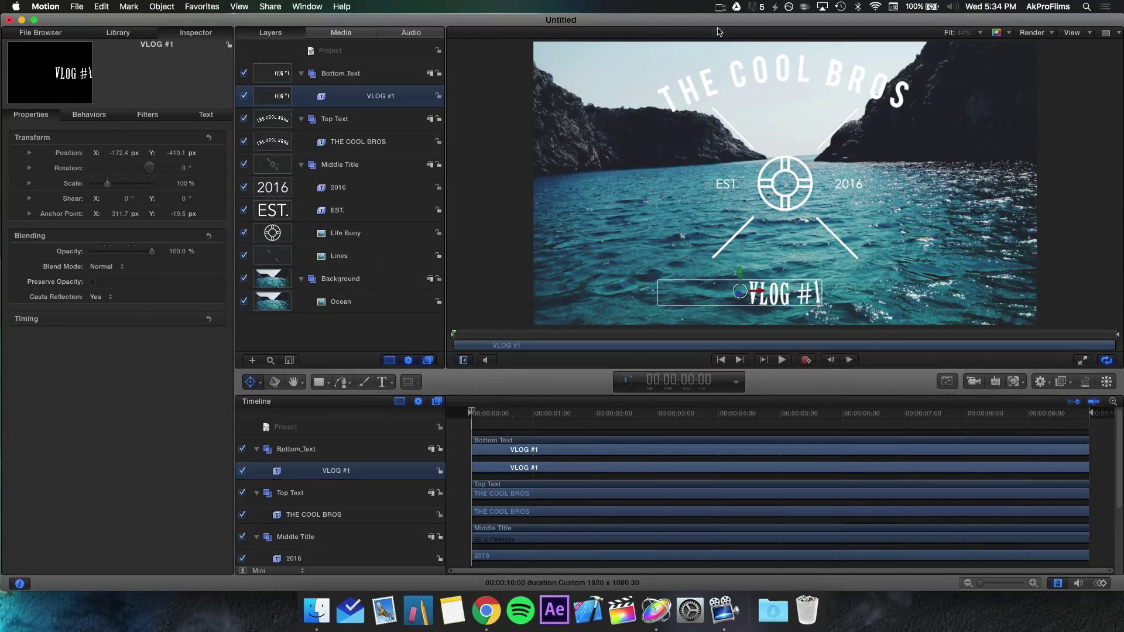
left_click(334, 119)
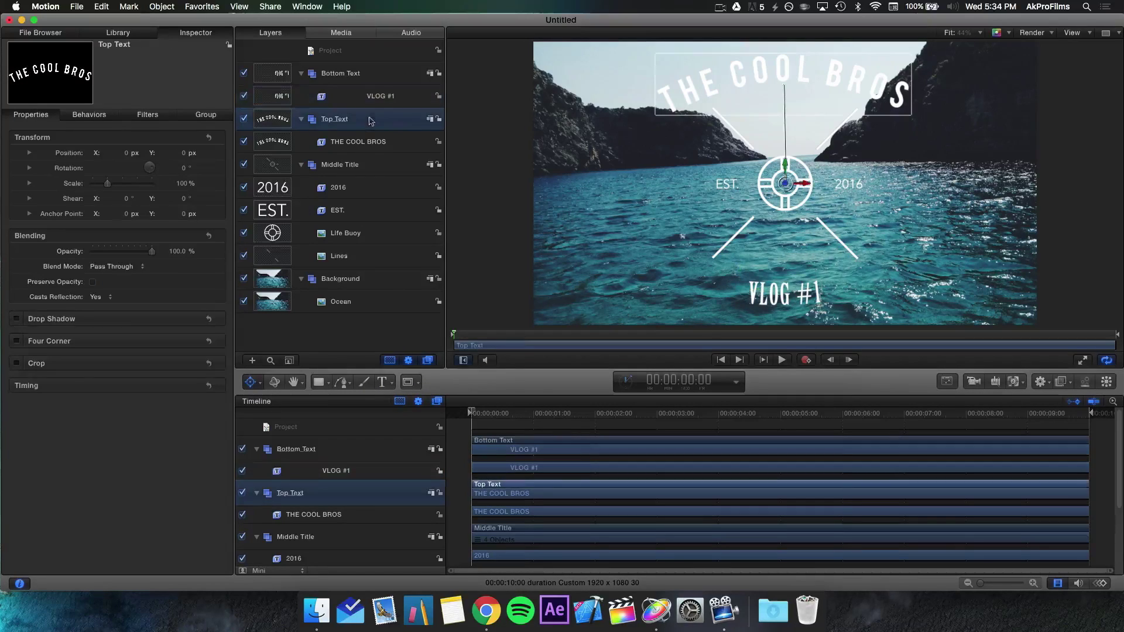
left_click(319, 381)
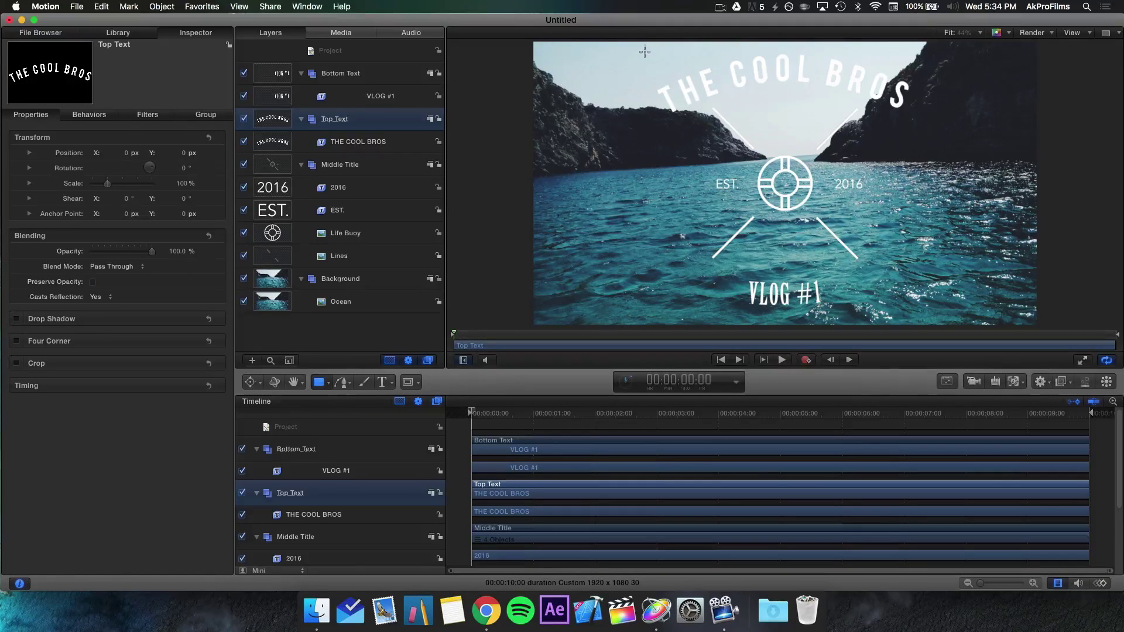
mouse_move(644, 53)
left_mouse_down()
mouse_move(668, 75)
mouse_move(788, 102)
mouse_move(837, 112)
mouse_move(914, 109)
mouse_move(927, 97)
mouse_move(929, 113)
left_mouse_up()
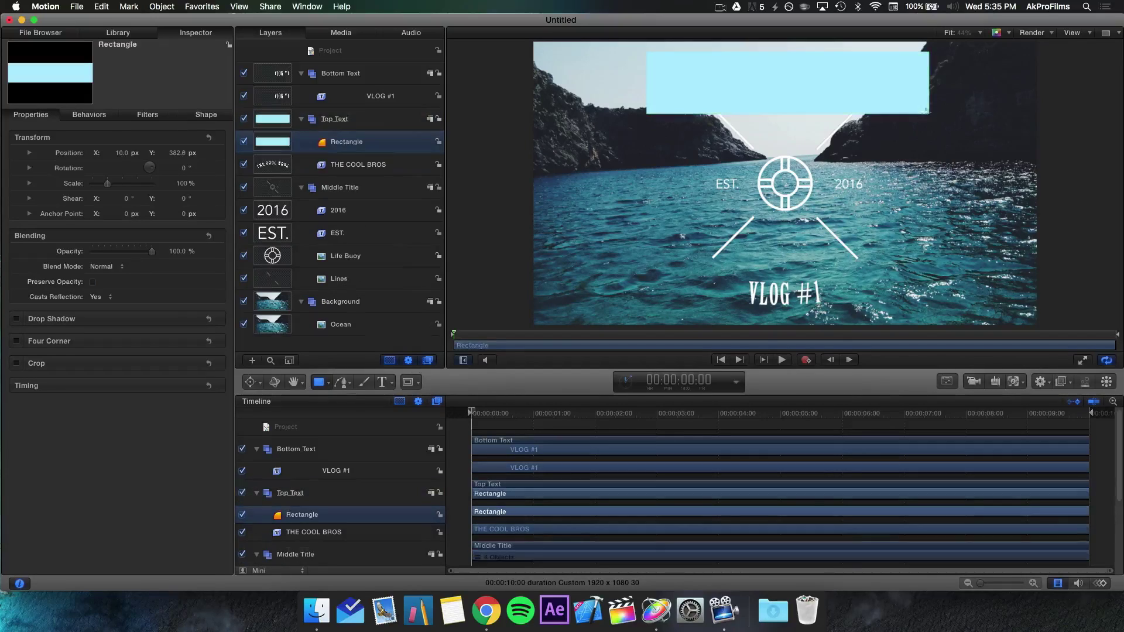
double_click(364, 140)
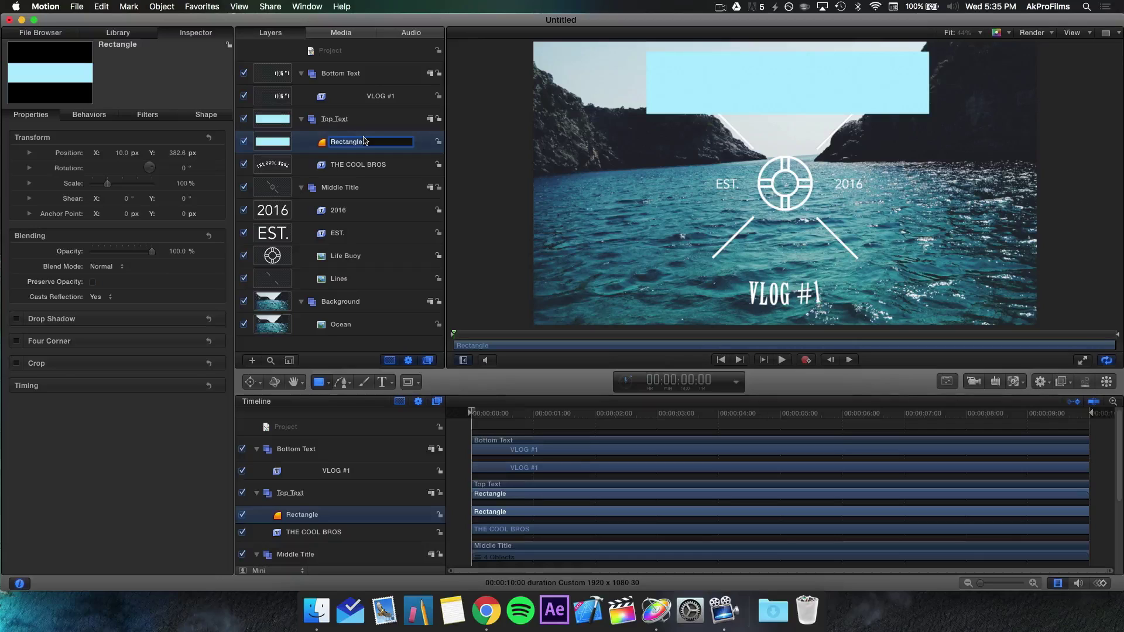
type("Top Text Mask")
key("Return")
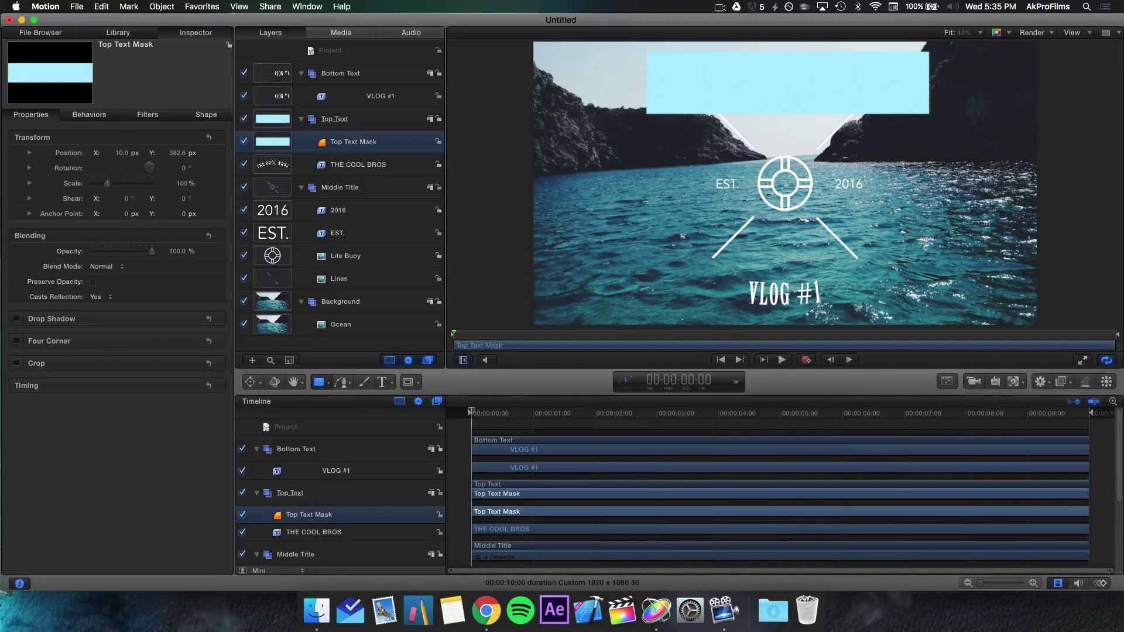
Draw a rectangle over VLOG #1 in the Bottom Text group, at about X -16 px, Y -415 px, and name it Bottom Text Mask
left_click(381, 75)
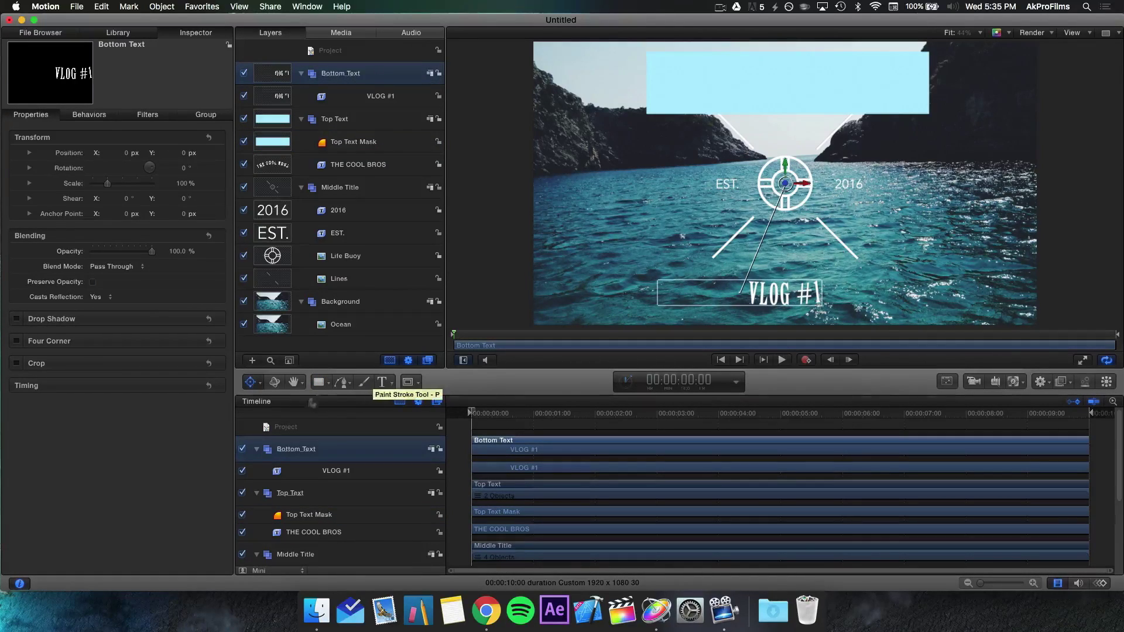
left_click(319, 384)
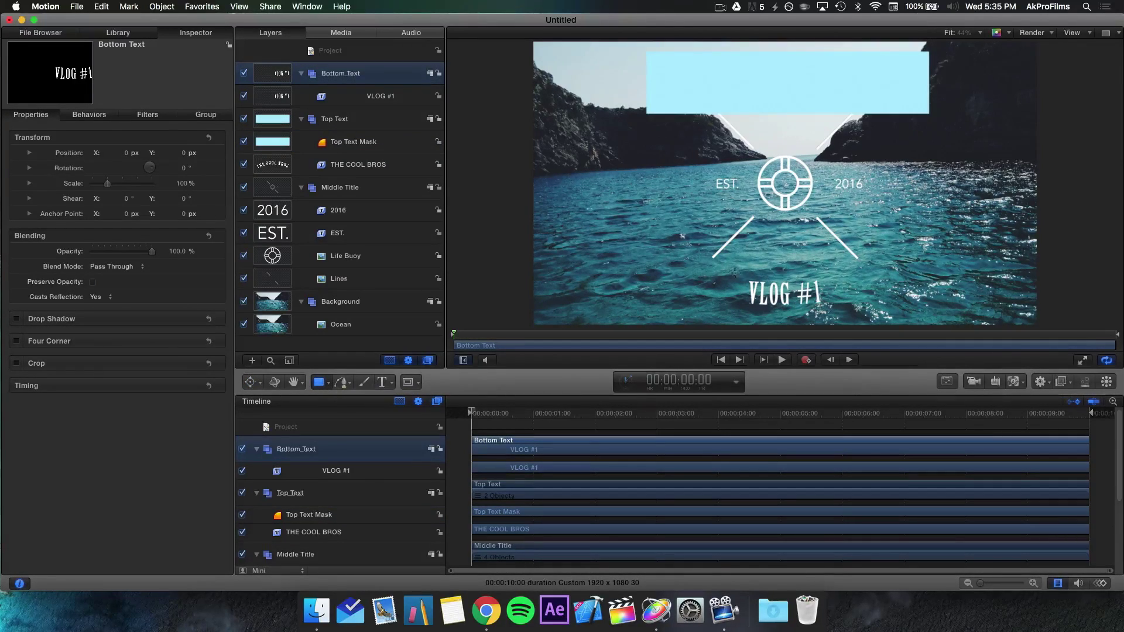
left_click_drag(734, 273, 827, 310)
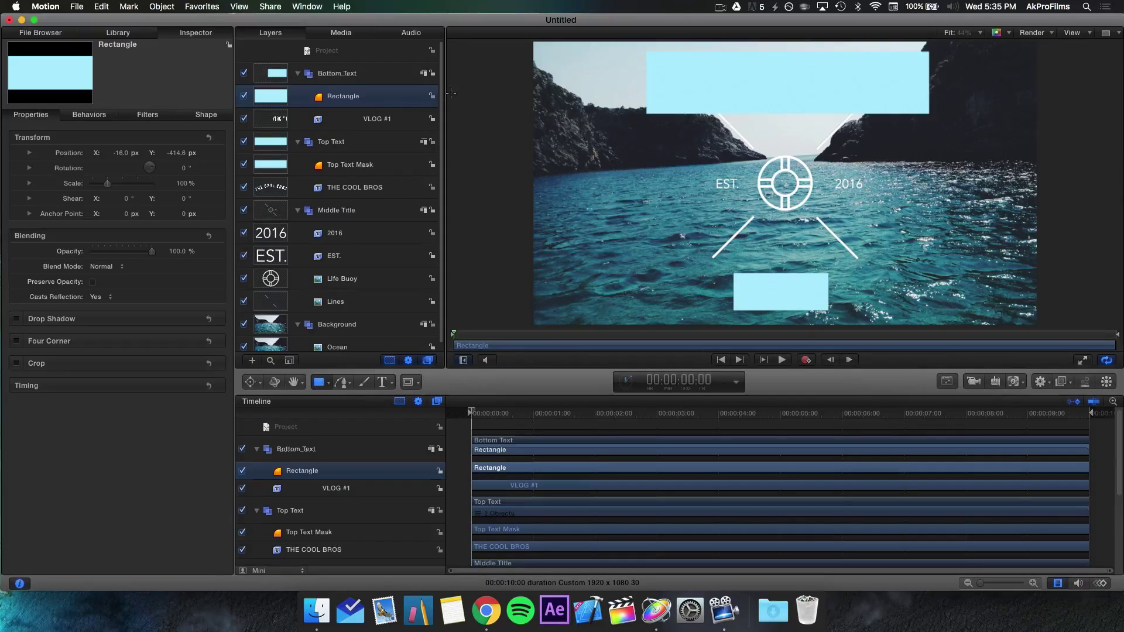
double_click(374, 98)
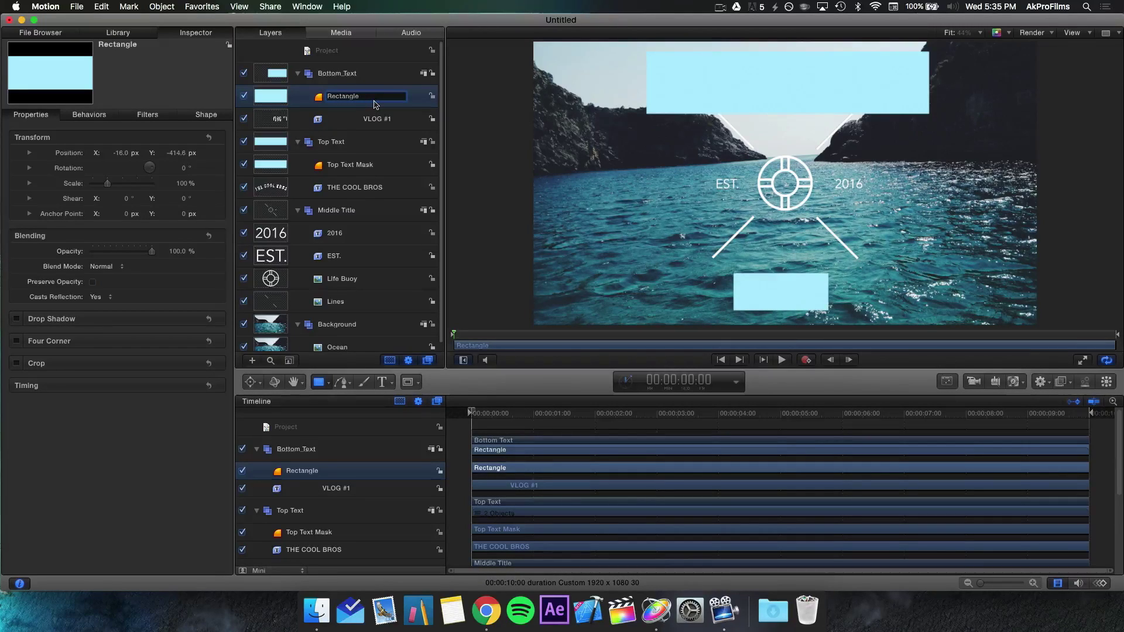
key("super+a")
type("LB")
type("Bottom")
key("Return")
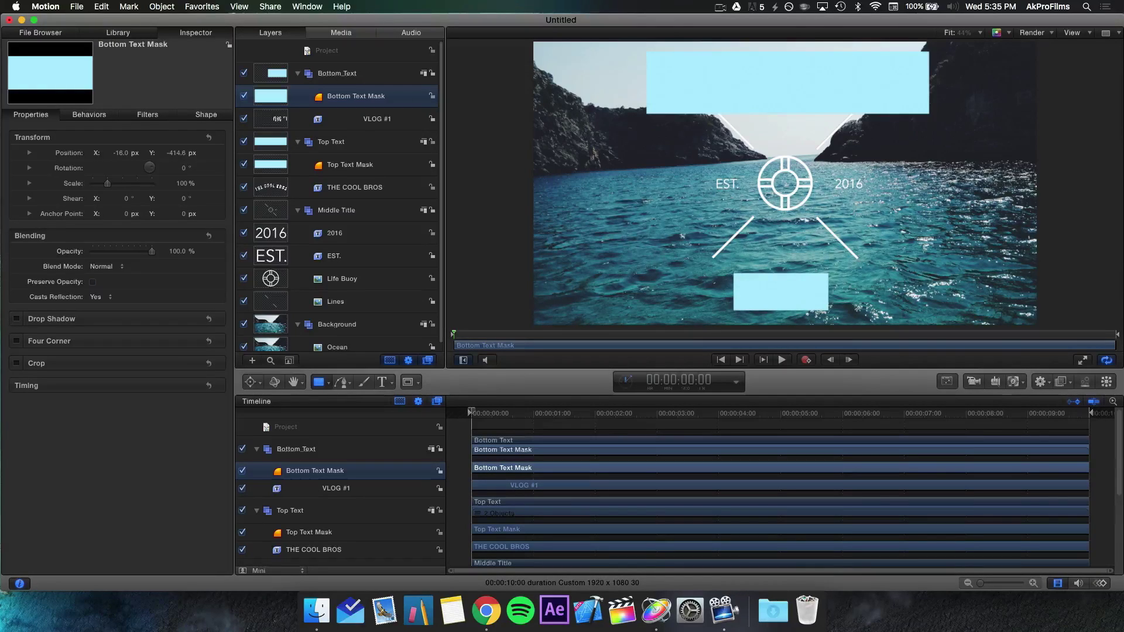
left_click(335, 121)
scroll(350, 171, "down", 1)
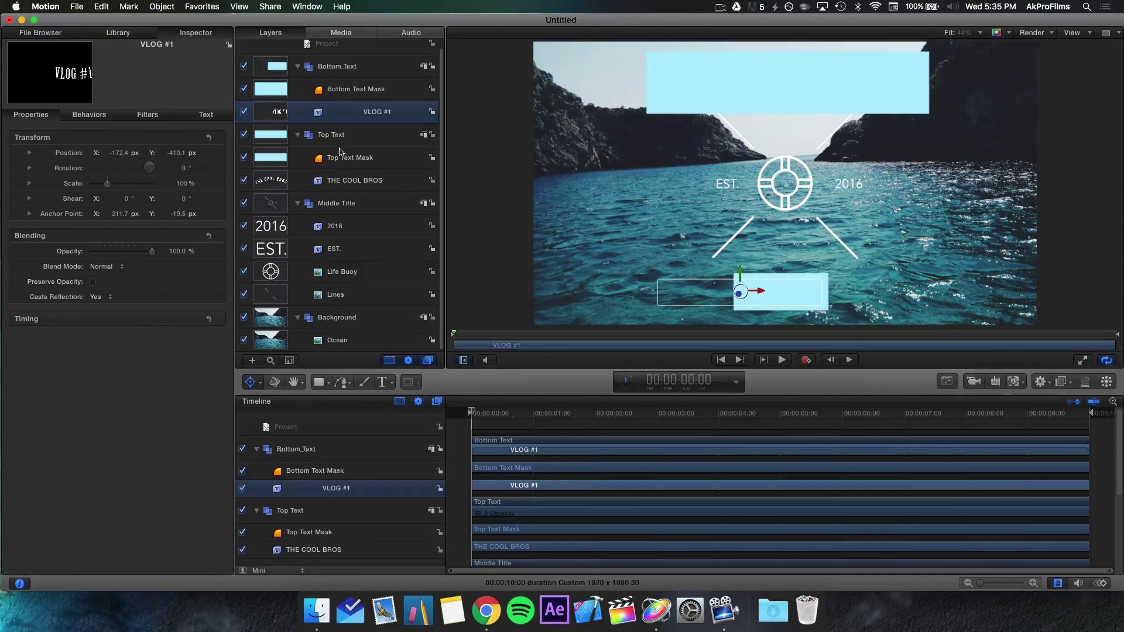
left_click(336, 158)
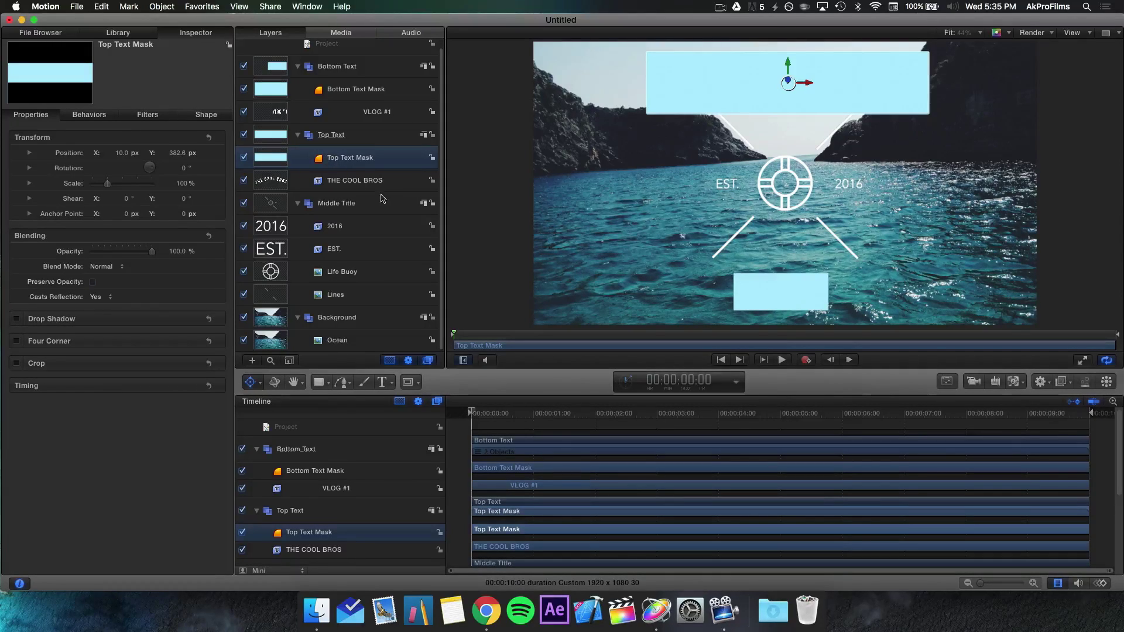
left_click(336, 182)
left_click(325, 160)
left_click_drag(348, 192, 348, 192)
left_click(350, 183)
left_click(338, 162)
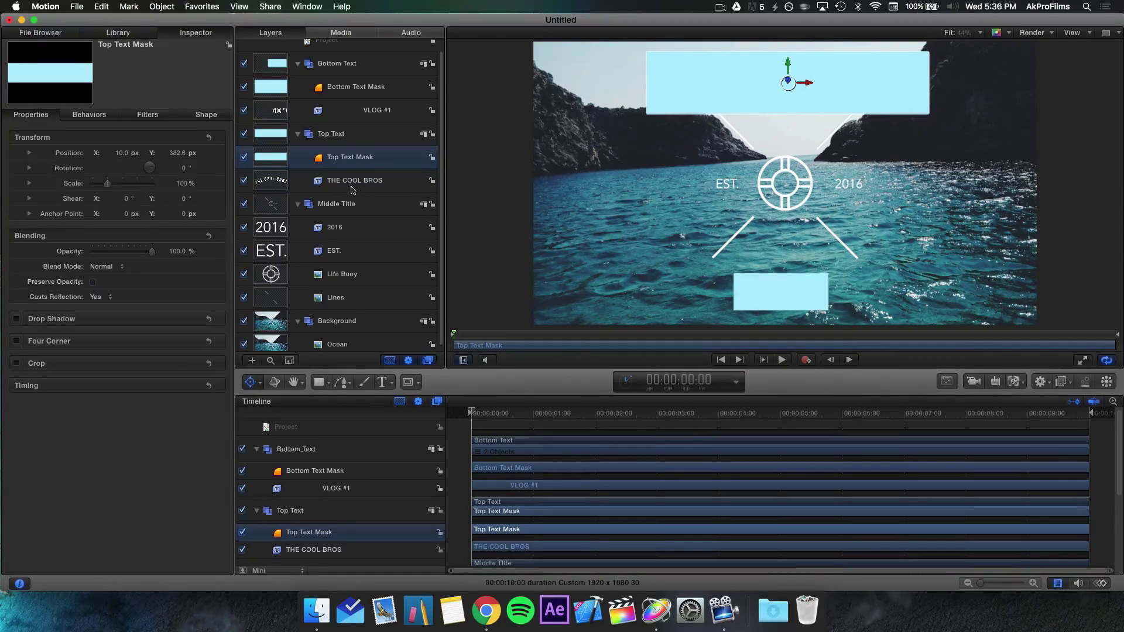
Add an image mask to THE COOL BROS and use Top Text Mask as its mask source
left_click(352, 185)
right_click(350, 183)
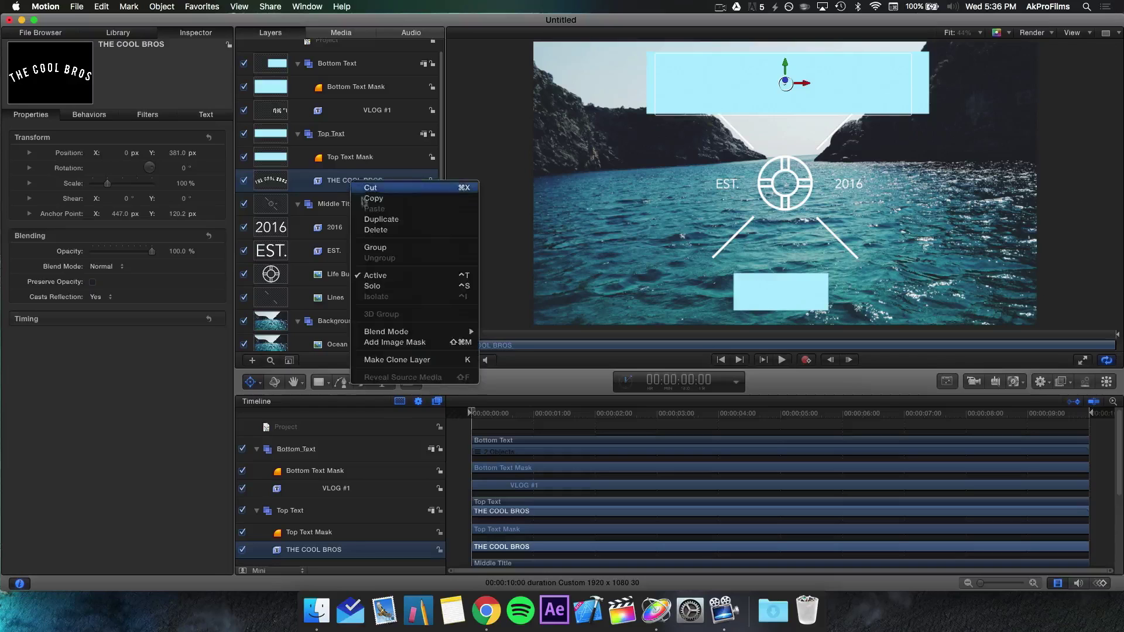
left_click(406, 342)
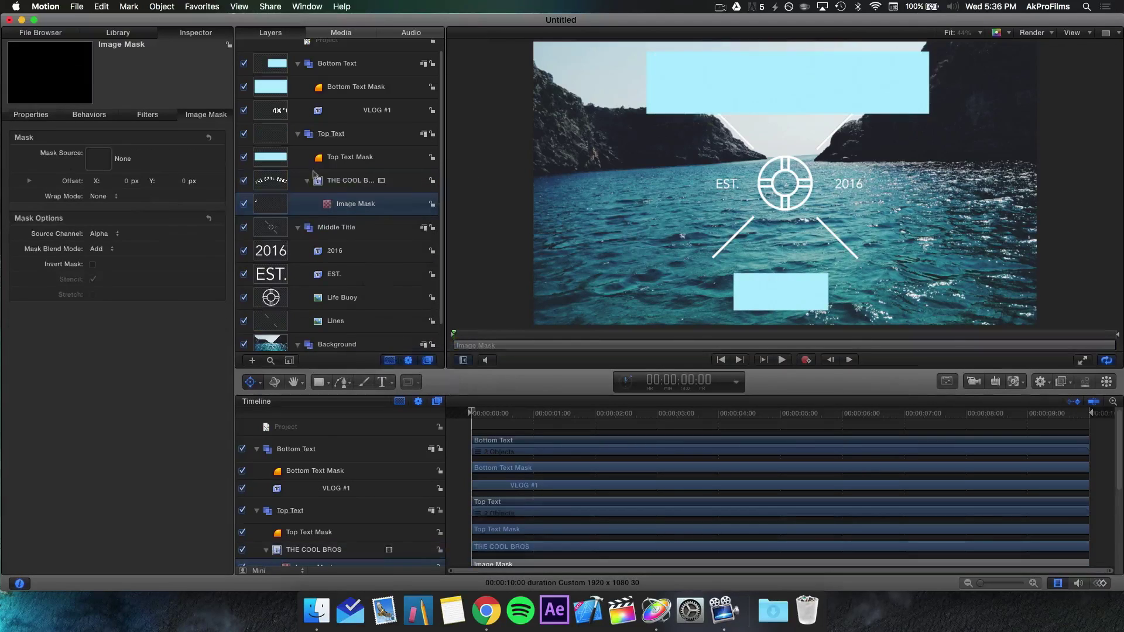
left_click_drag(318, 158, 103, 167)
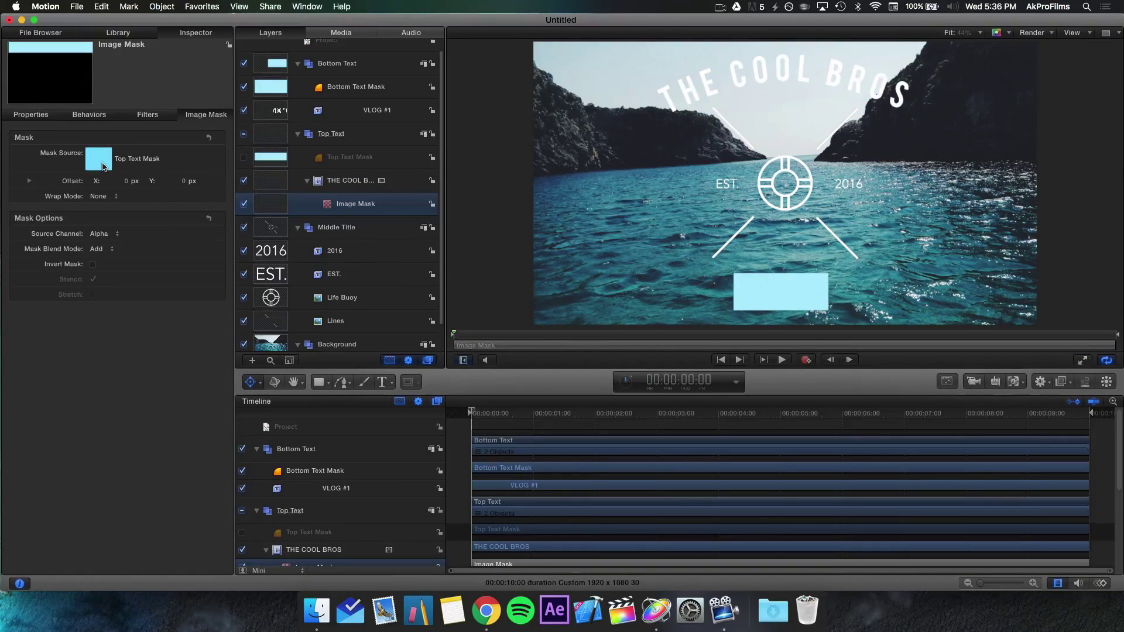
scroll(279, 219, "up", 1)
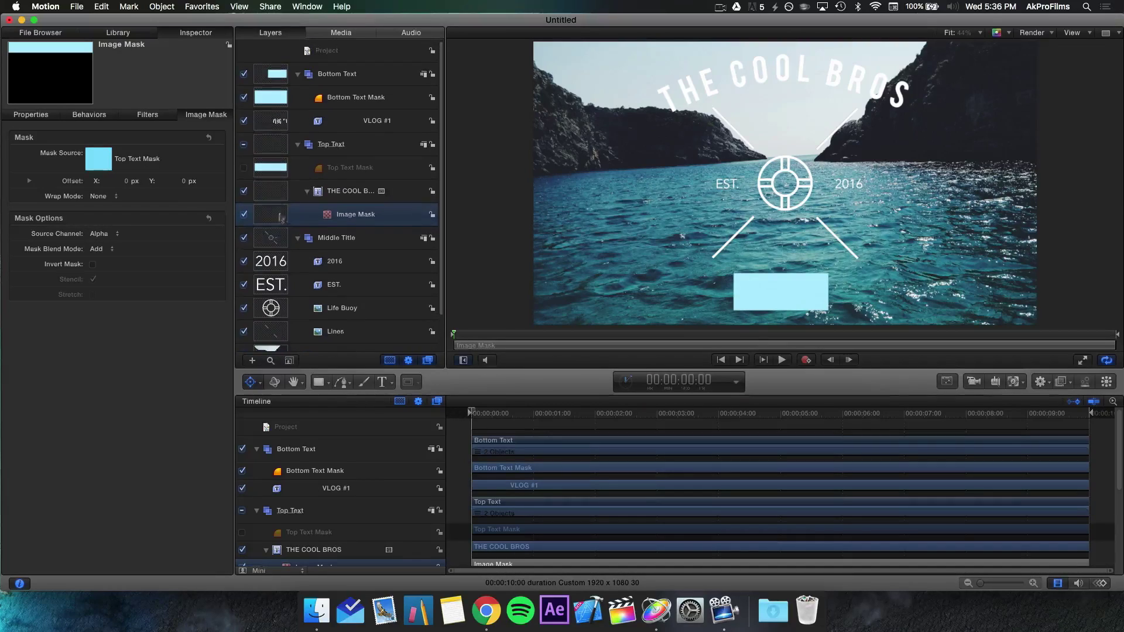
Add an image mask to the VLOG #1 text and use Bottom Text Mask as its mask source
left_click(332, 105)
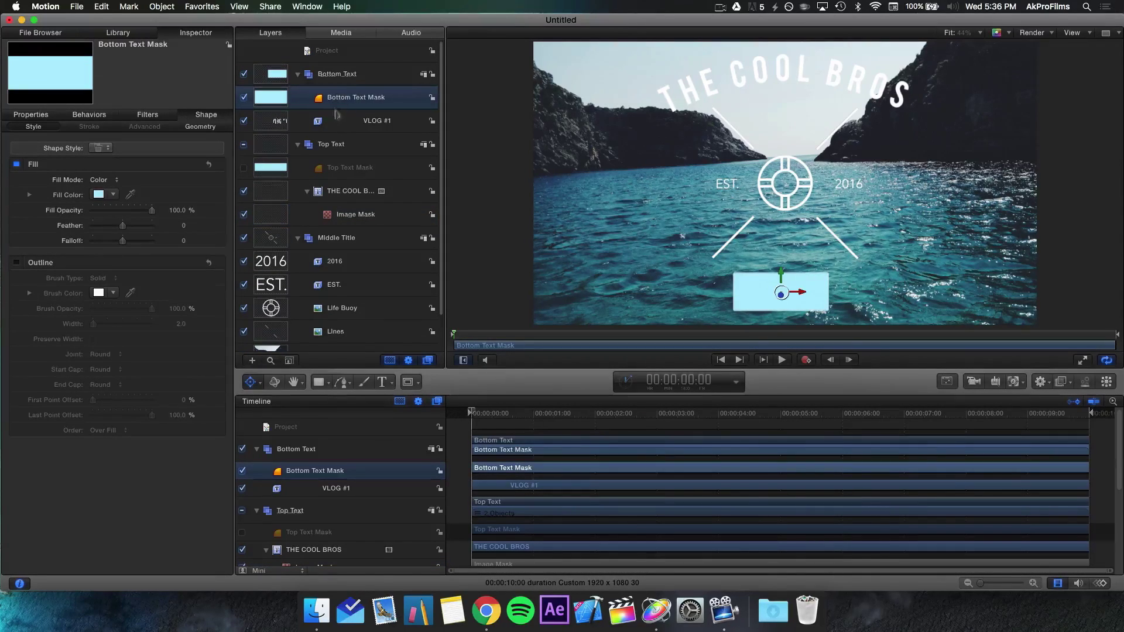
left_click(347, 121)
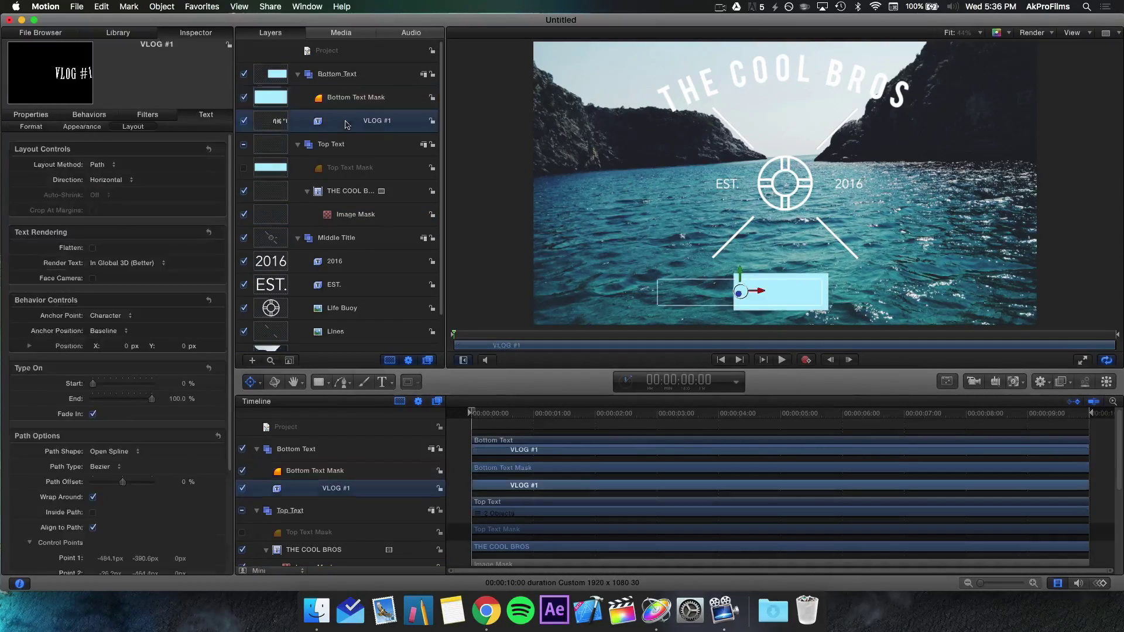
left_click(343, 196)
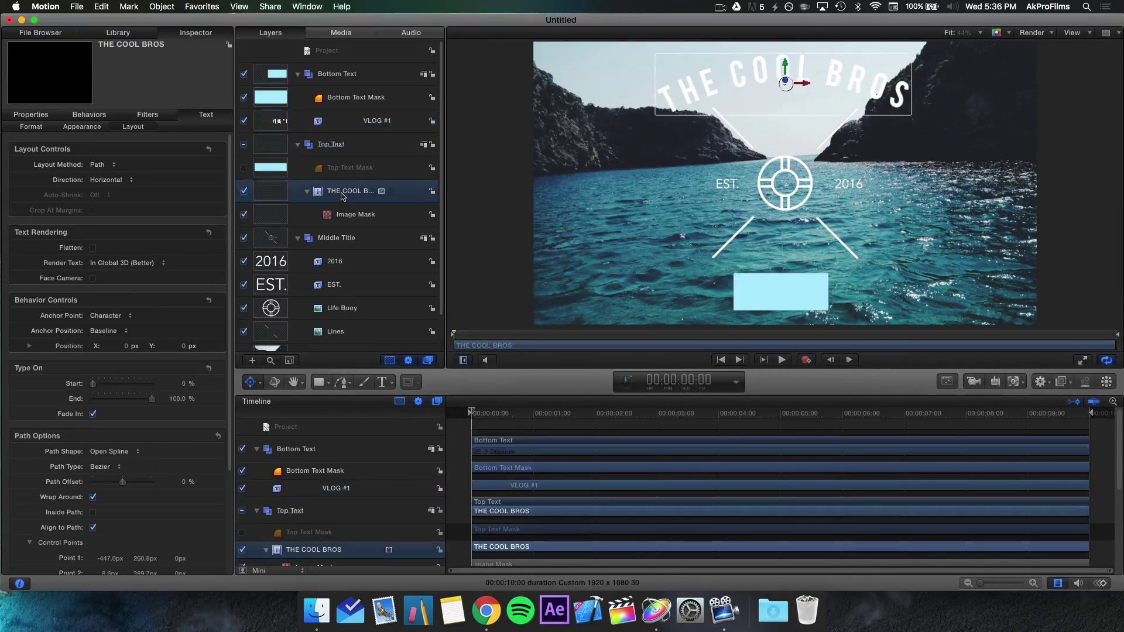
right_click(342, 196)
left_click(341, 191)
left_click(339, 119)
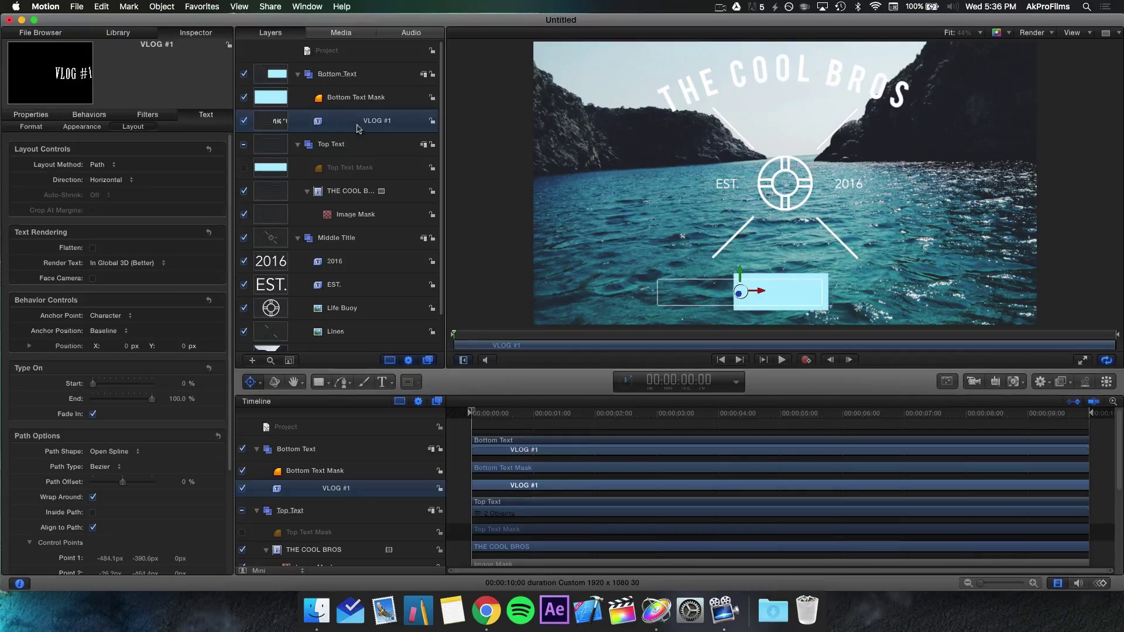
right_click(359, 123)
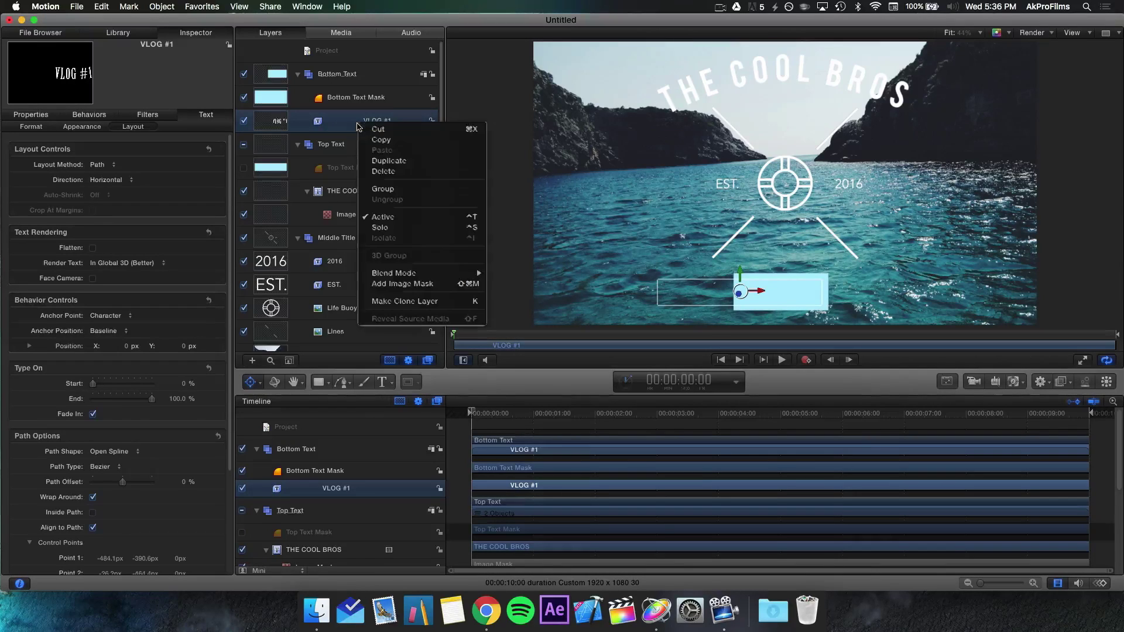
left_click(404, 284)
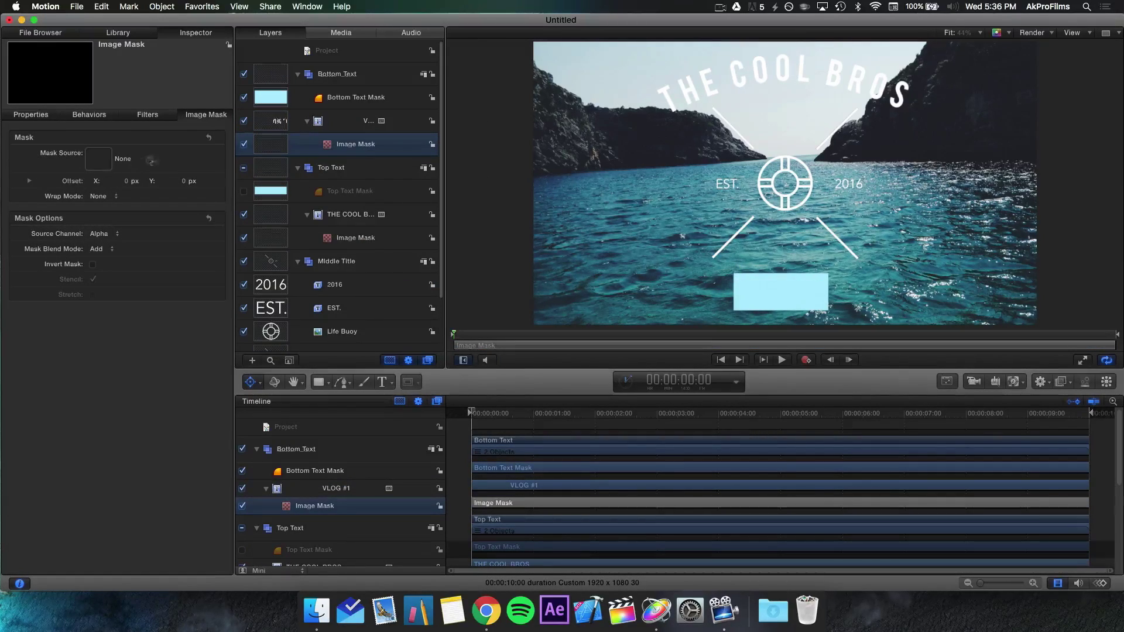
left_click_drag(293, 100, 101, 165)
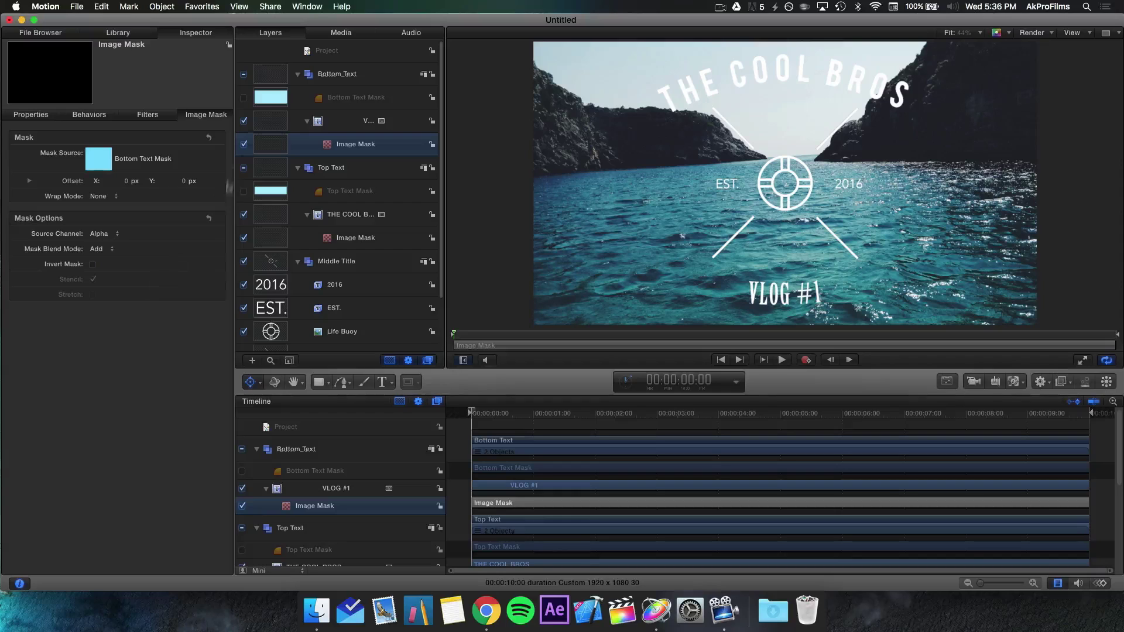
Collapse the Bottom Text and Top Text groups in the layer hierarchy and select the Middle Title group
scroll(323, 161, "down", 1)
scroll(321, 161, "down", 5)
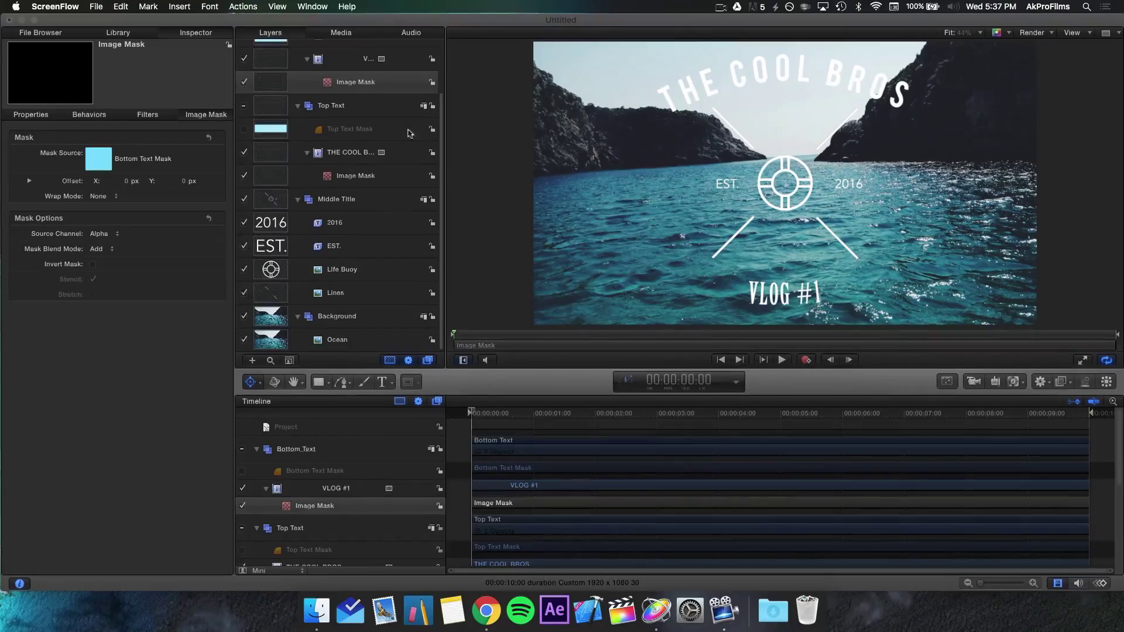
scroll(378, 123, "up", 2)
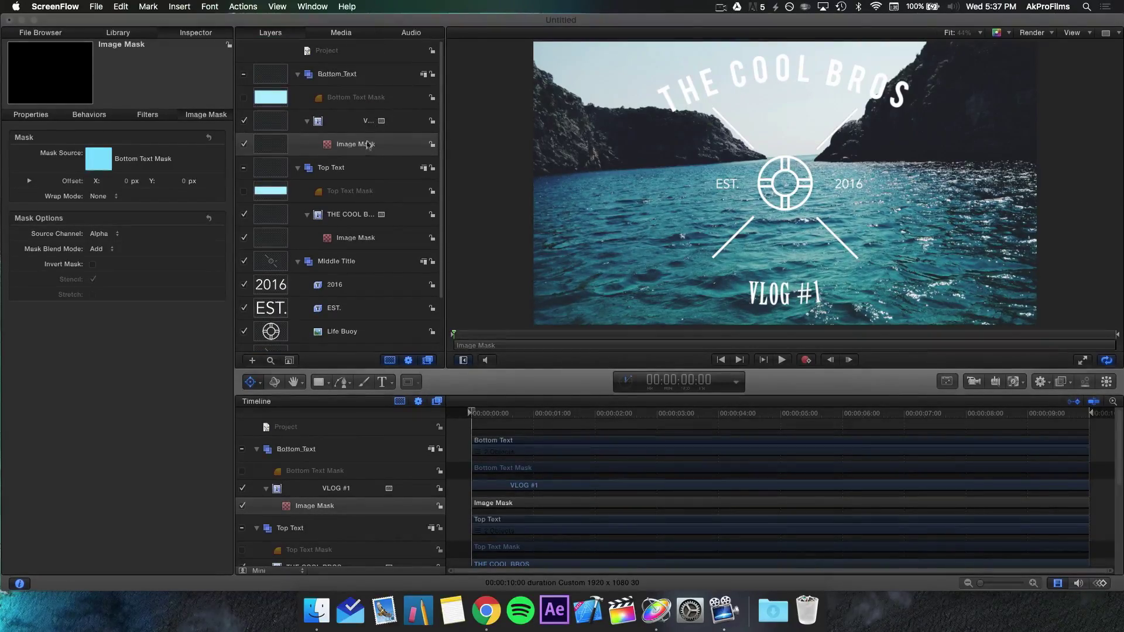
left_click(298, 74)
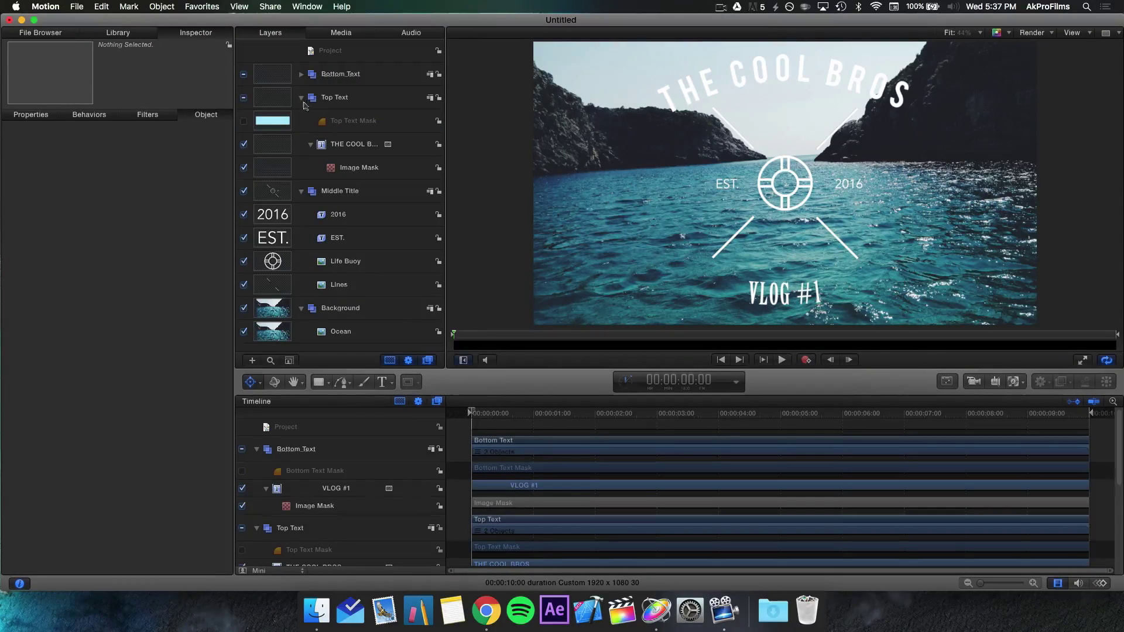
left_click(301, 97)
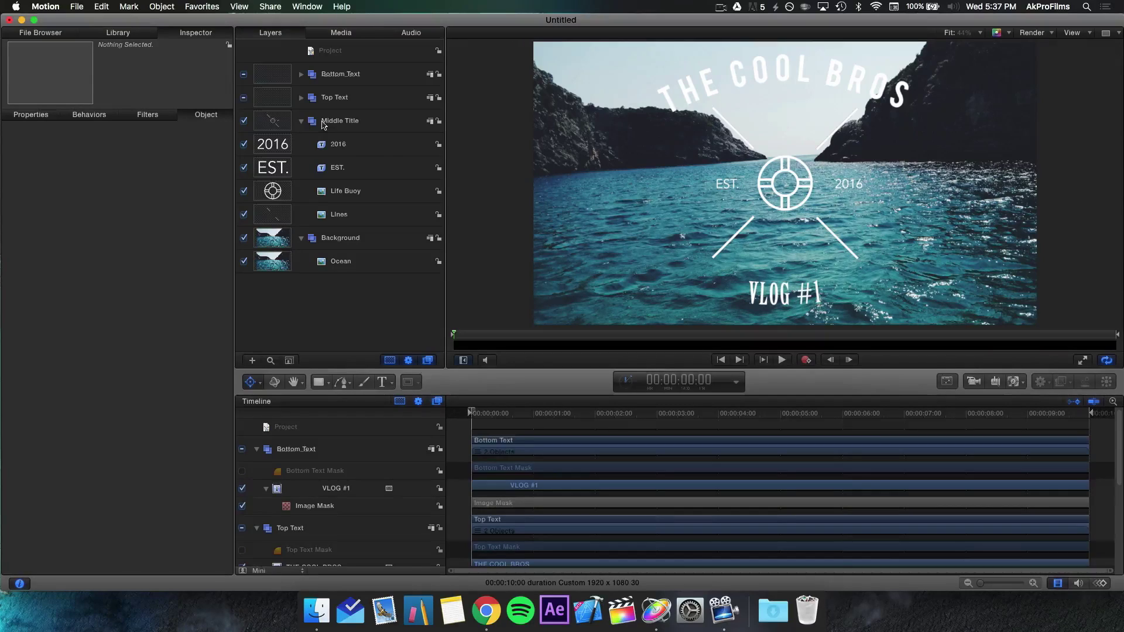
left_click(339, 123)
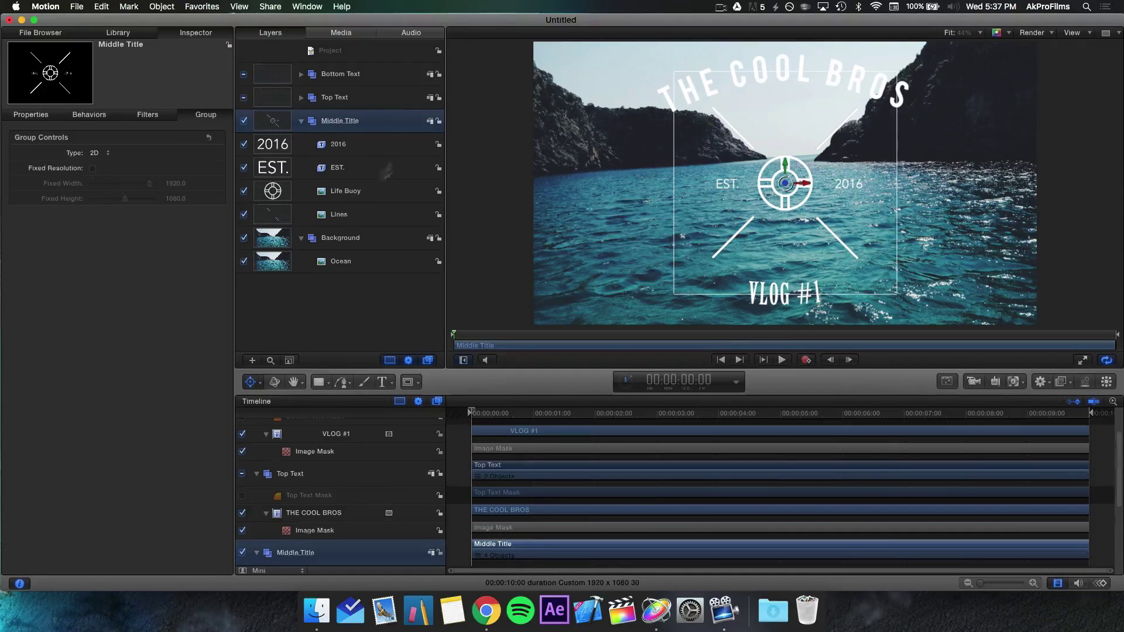
Collapse the Bottom Text and Top Text groups in the timeline as well
scroll(255, 477, "down", 2)
scroll(255, 477, "up", 5)
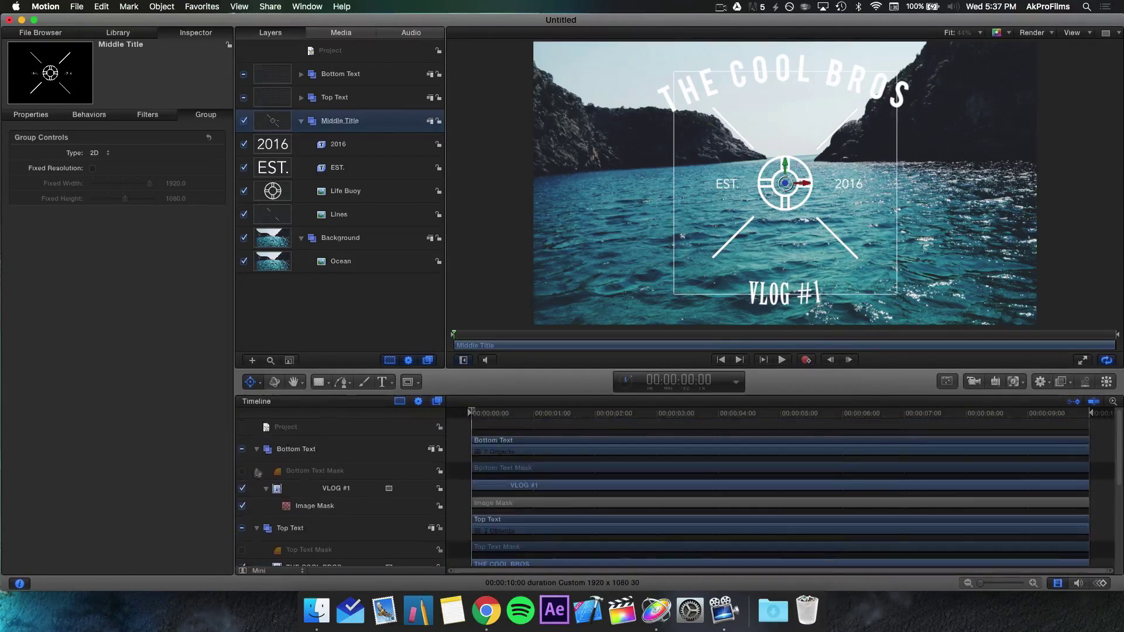
left_click(257, 450)
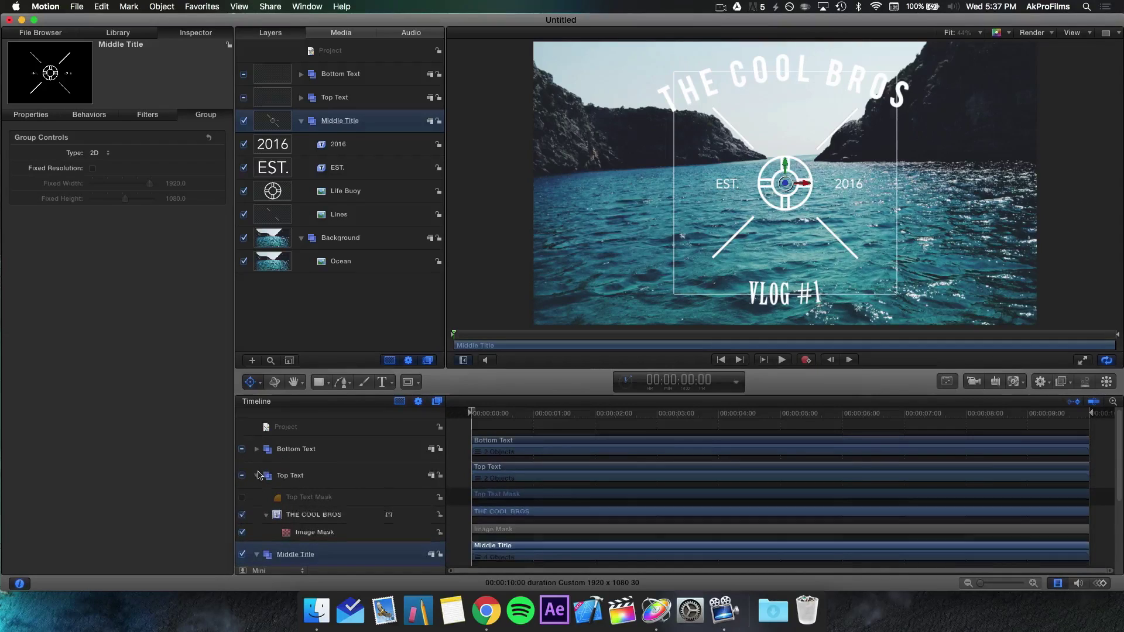
left_click(258, 477)
scroll(257, 500, "down", 3)
scroll(257, 500, "up", 2)
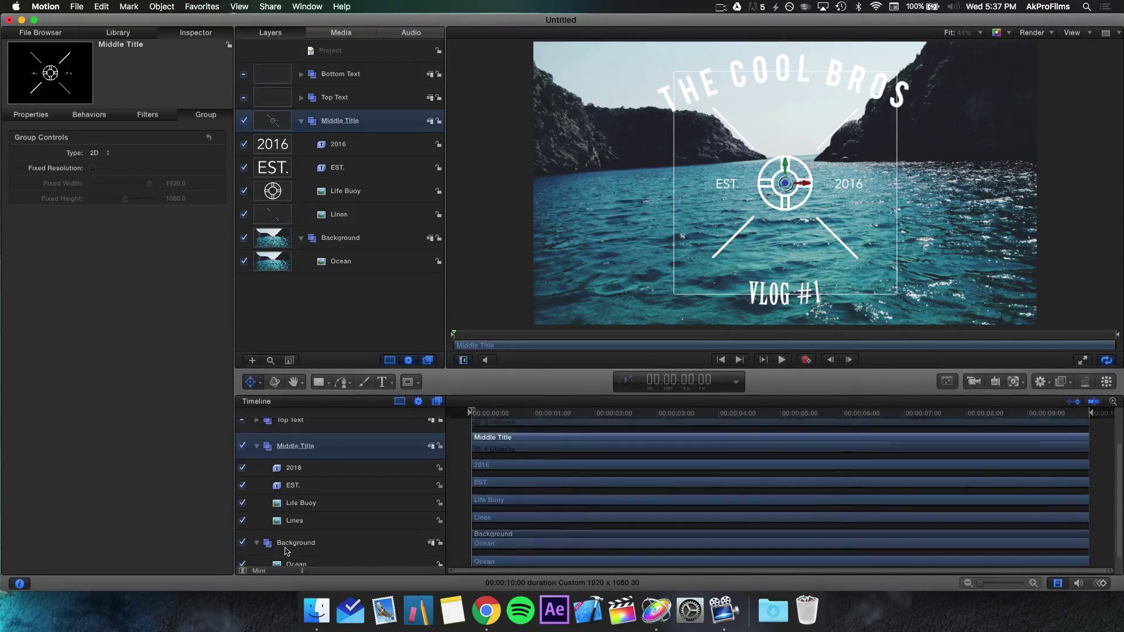
scroll(300, 530, "down", 2)
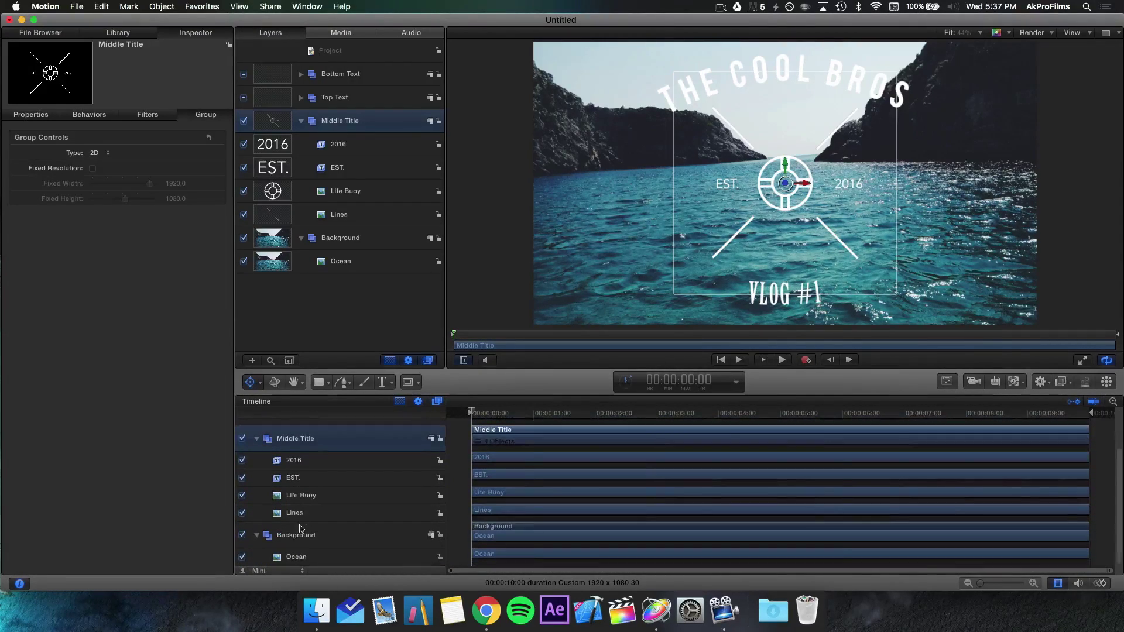
Add opacity keyframes of 100% to the Ocean layer at the project start and at 1 second
left_click(350, 560)
scroll(339, 492, "up", 3)
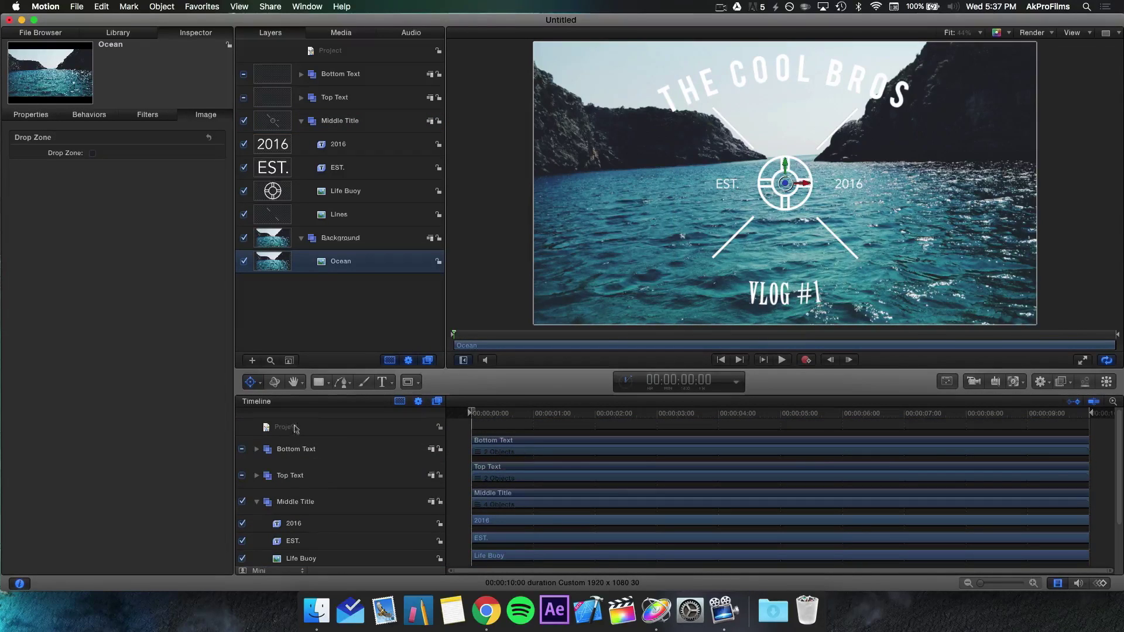
scroll(288, 489, "down", 3)
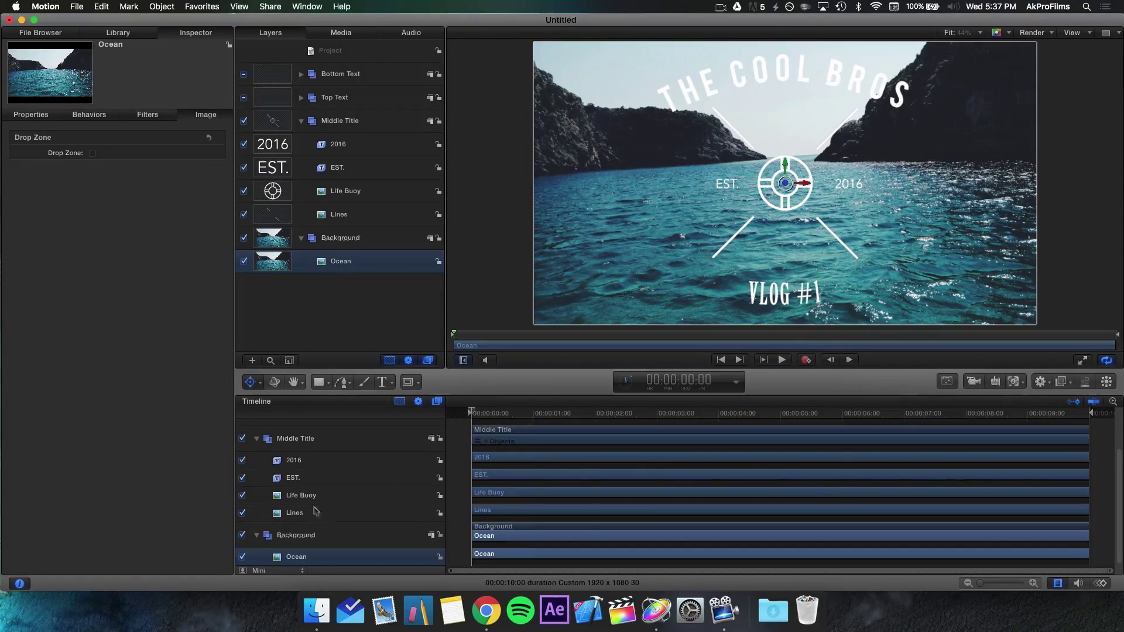
left_click(31, 114)
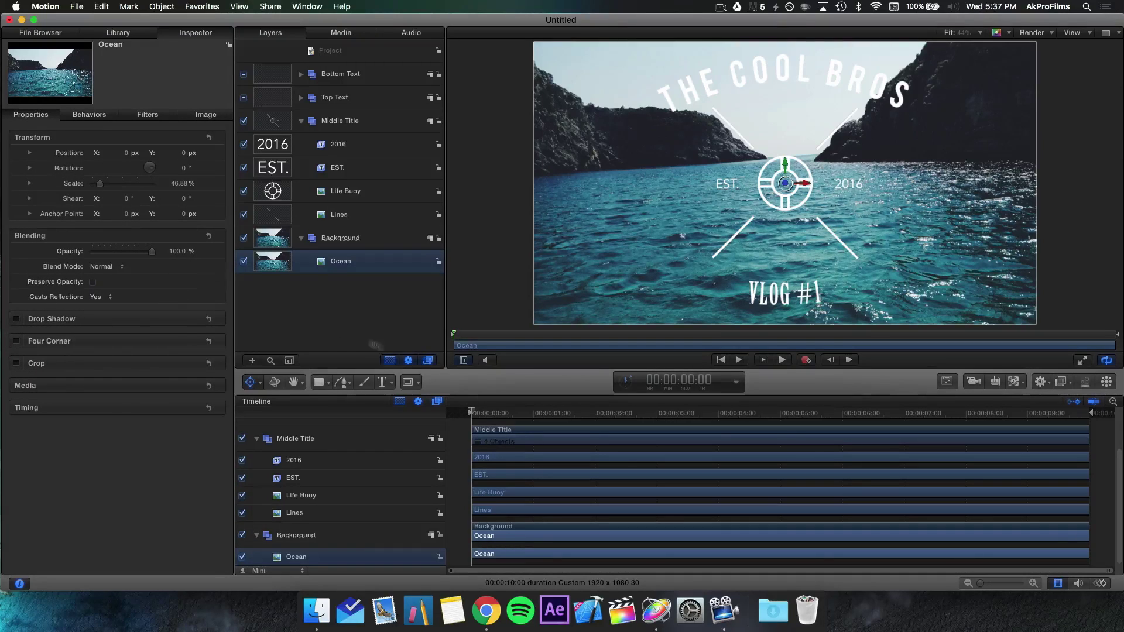
left_click(207, 251)
left_click(533, 414)
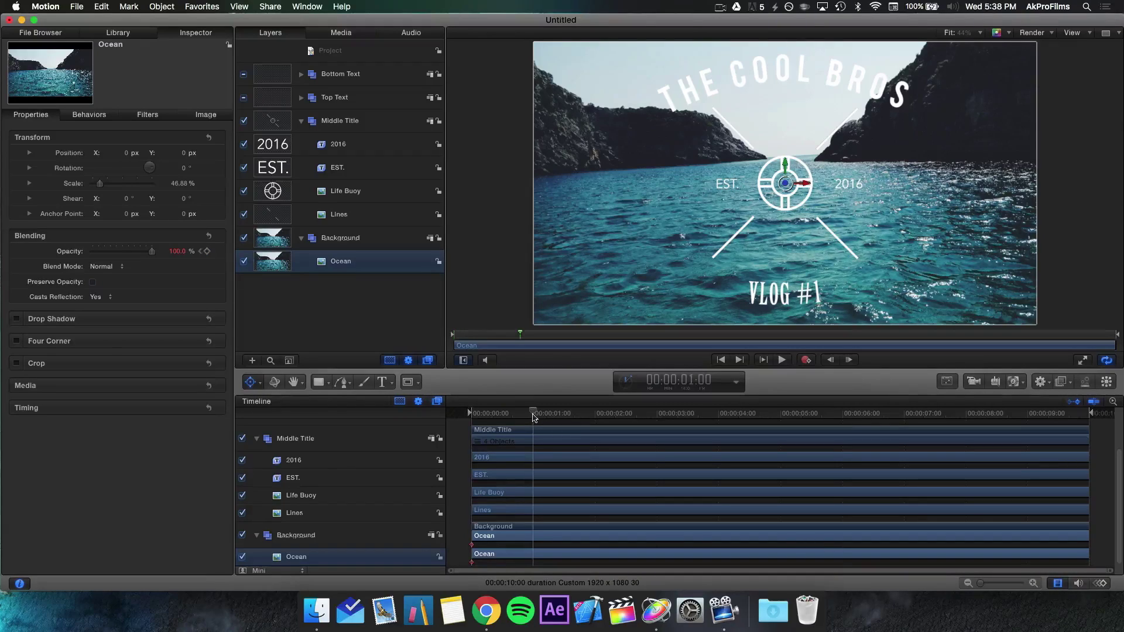
left_click(207, 251)
Set the Ocean layer's opacity to 0% at its first keyframe and play the fade-in
left_click(200, 252)
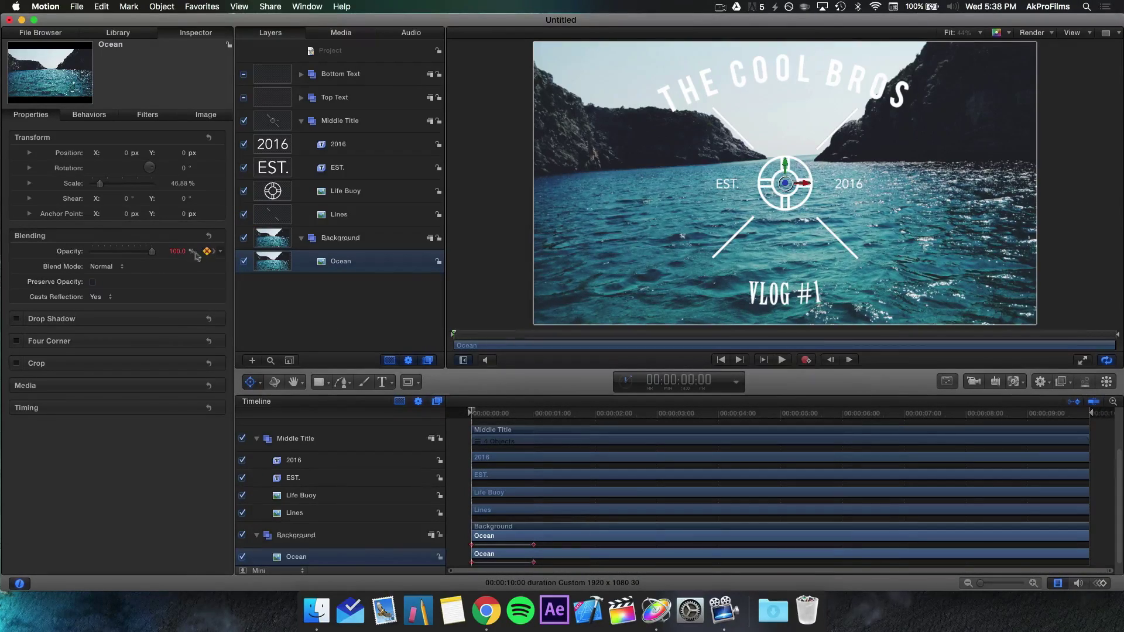
left_click_drag(152, 254, 27, 260)
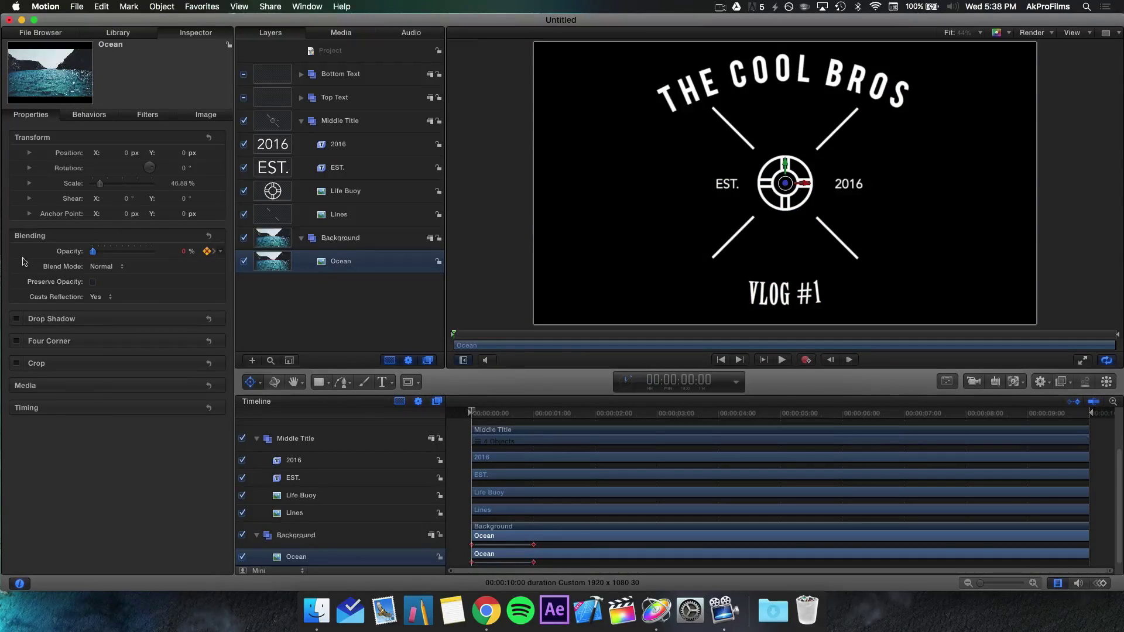
key("space")
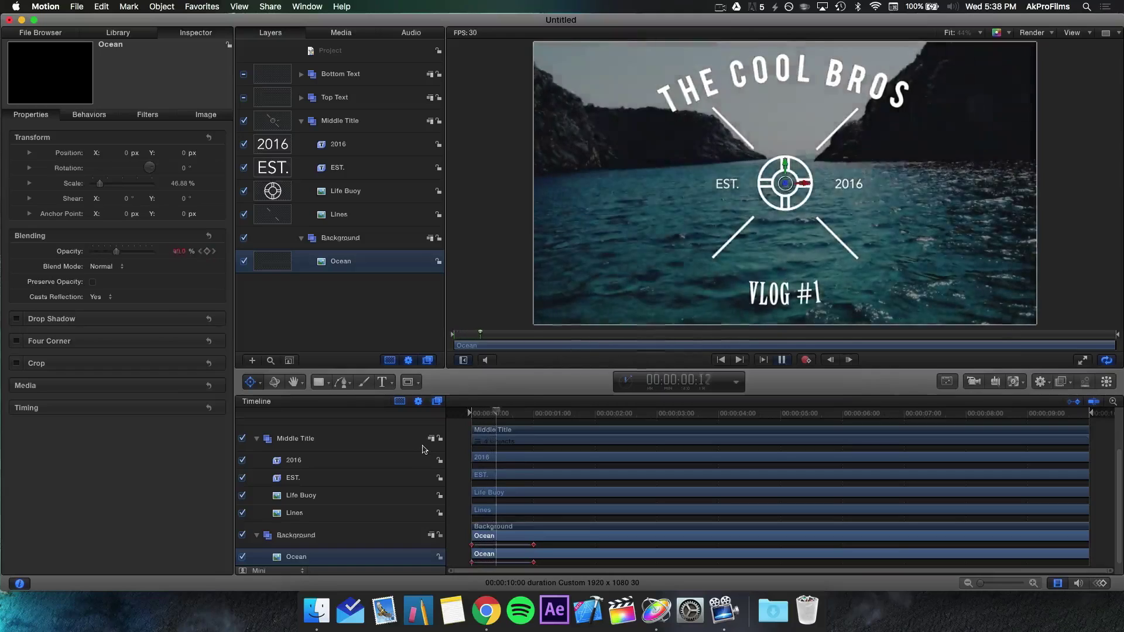
Move the playhead to 00:00:00:15 and apply the Gaussian Blur filter to the Ocean layer
key("space")
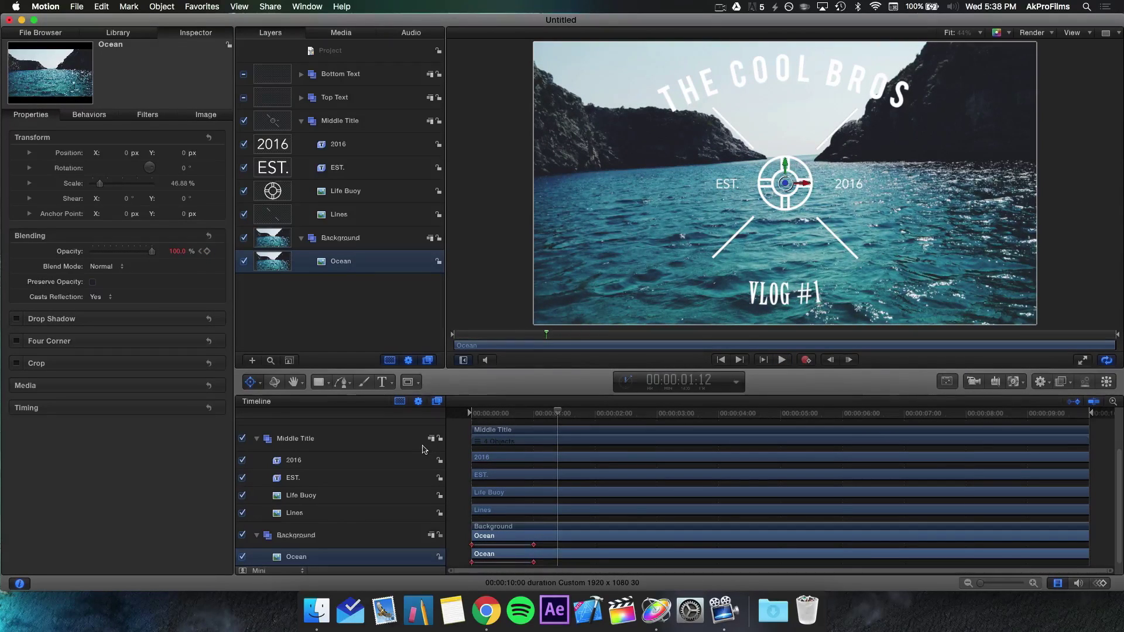
left_click(497, 414)
left_click_drag(499, 416, 502, 416)
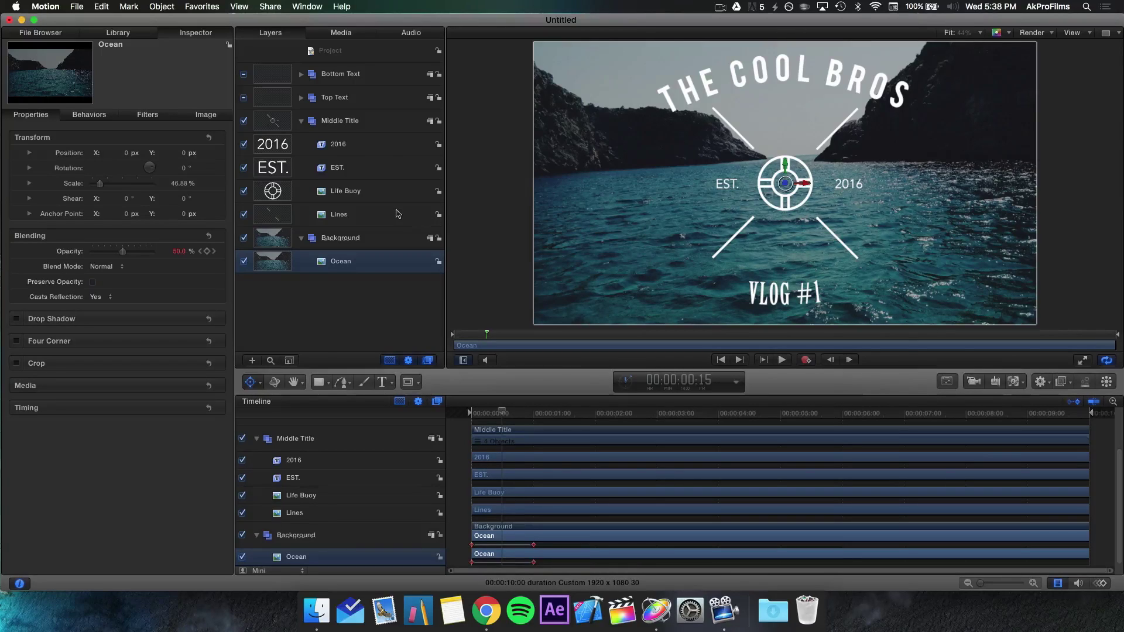
left_click(105, 34)
left_click(83, 137)
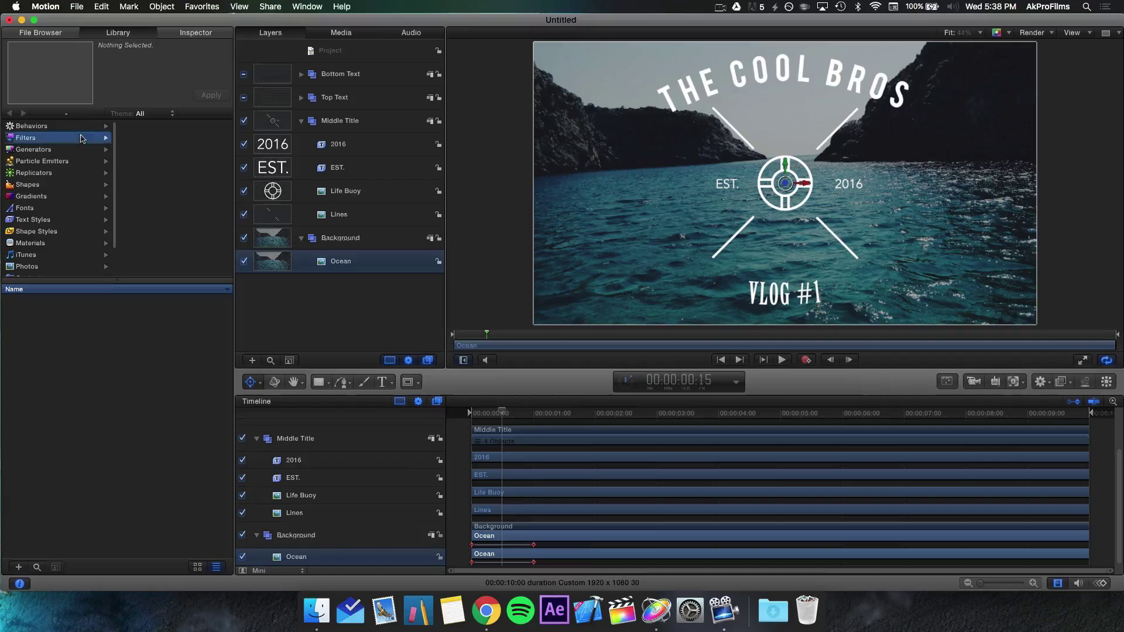
left_click(140, 139)
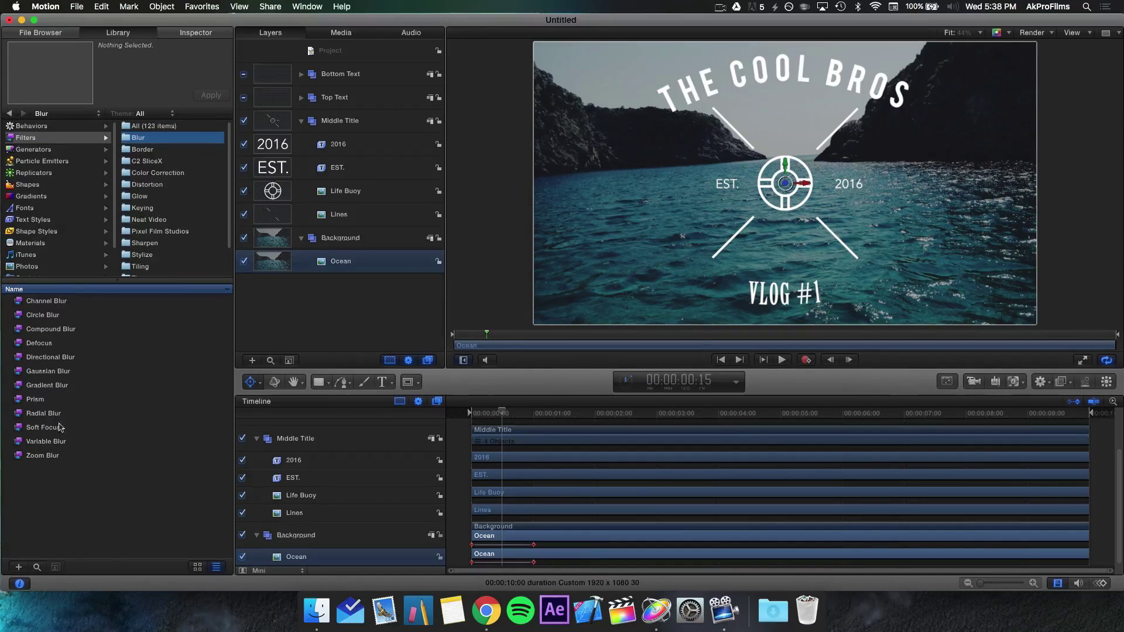
left_click(54, 373)
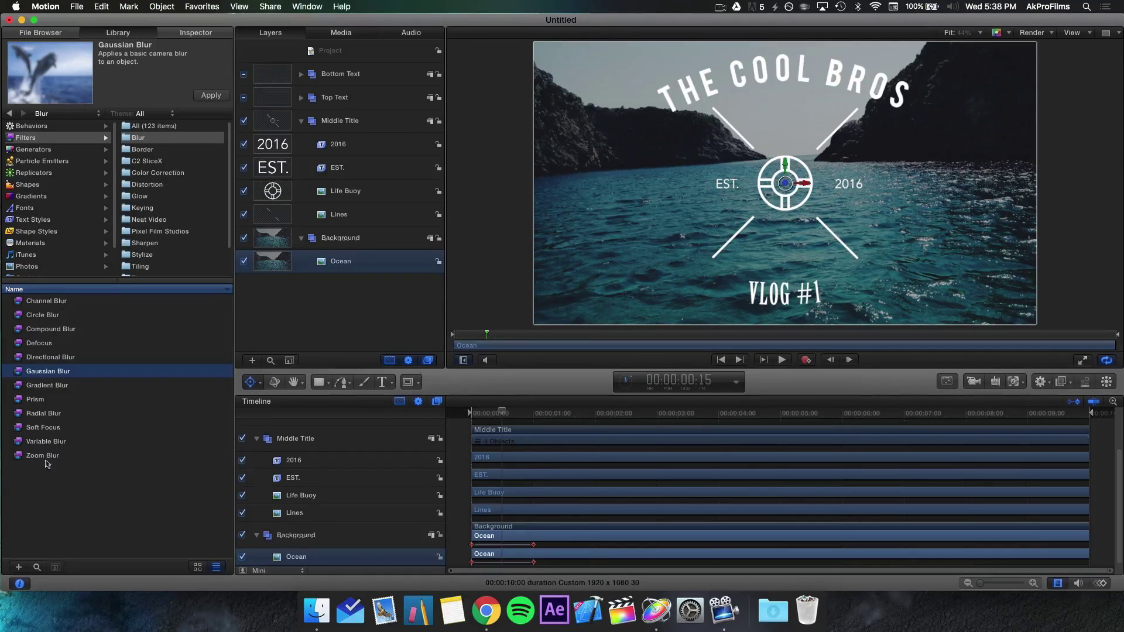
left_click(58, 344)
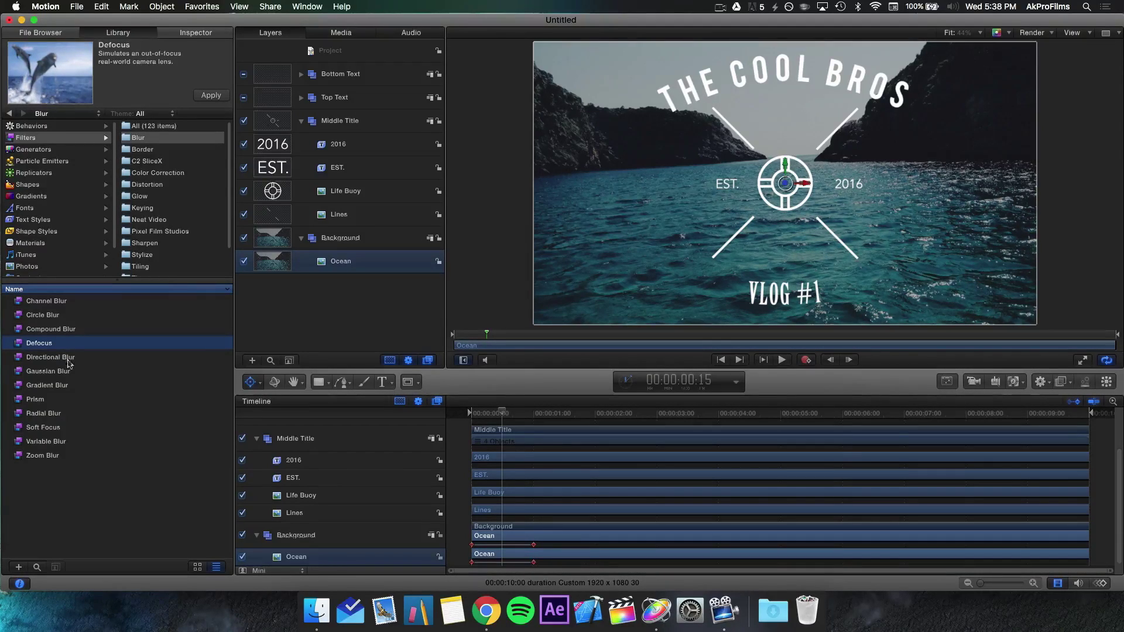
left_click_drag(70, 376, 332, 266)
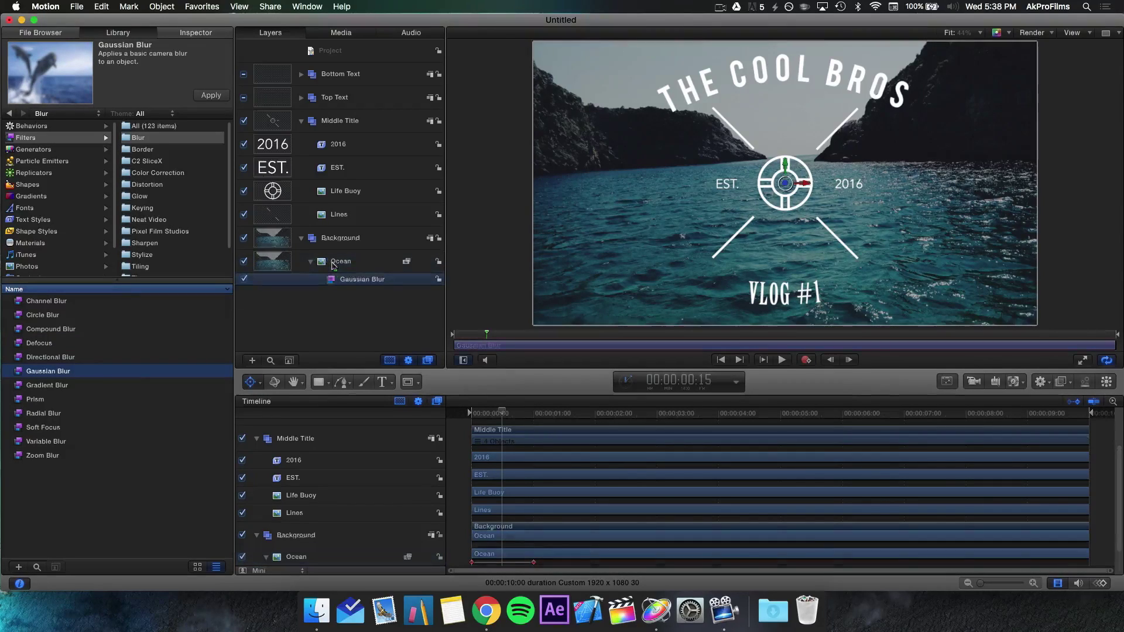
Add keyframes to the Gaussian Blur amount at 00:00:00:15 and 00:00:01:15
left_click(197, 33)
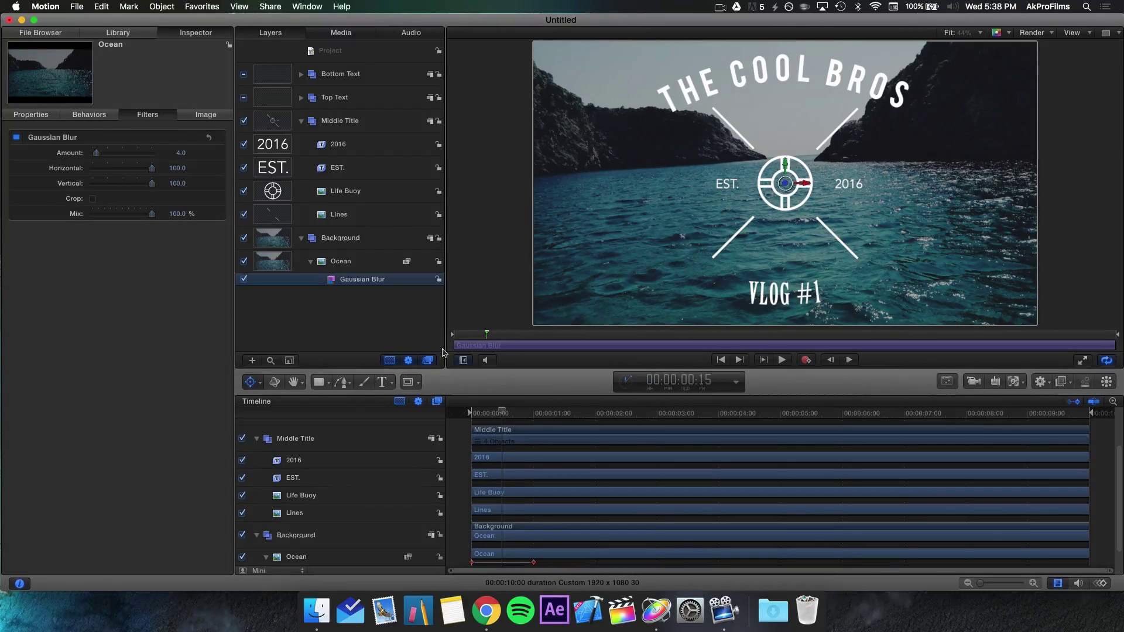
scroll(499, 535, "down", 3)
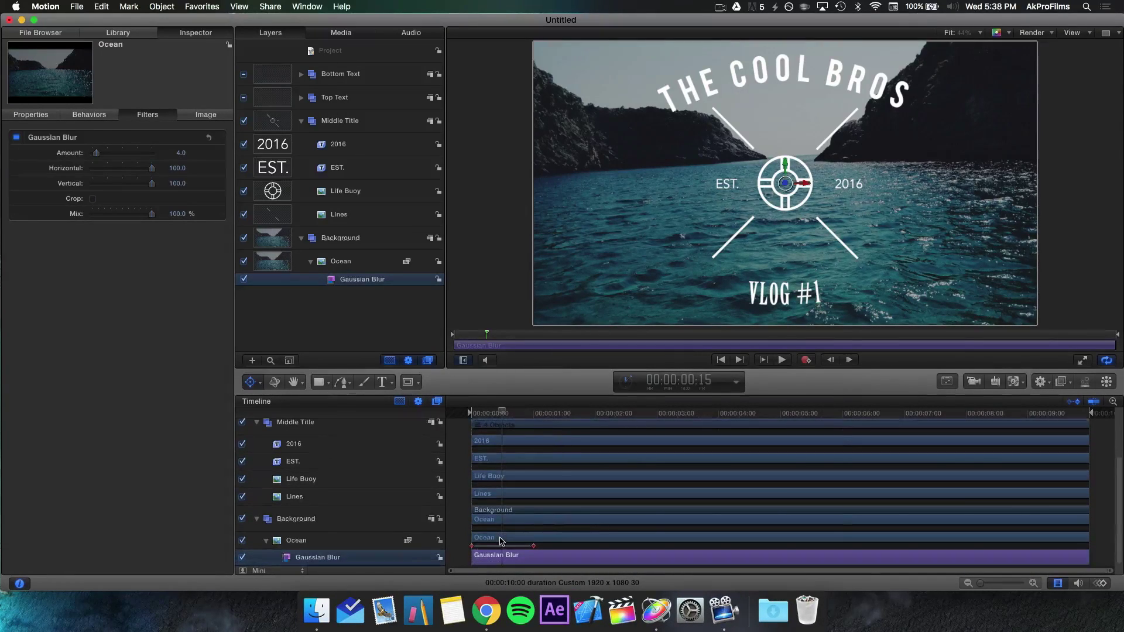
left_click(501, 539)
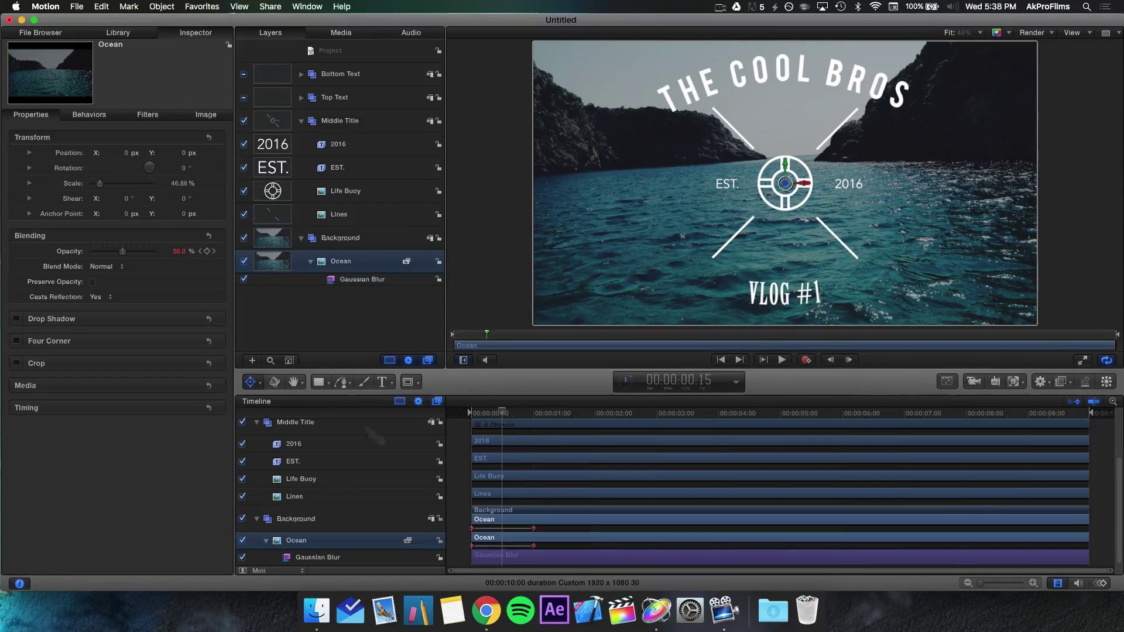
left_click(505, 559)
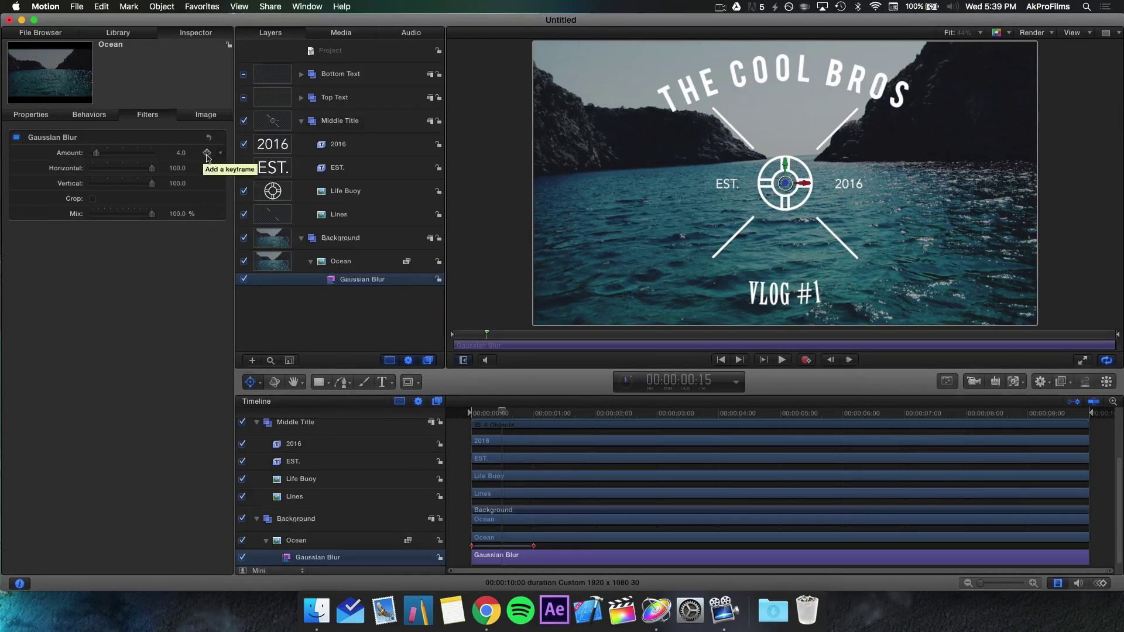
left_click(206, 153)
left_click_drag(552, 413, 563, 414)
left_click(206, 153)
Set the Gaussian Blur amount to 230 at the 00:00:01:15 keyframe
left_click_drag(96, 154, 178, 151)
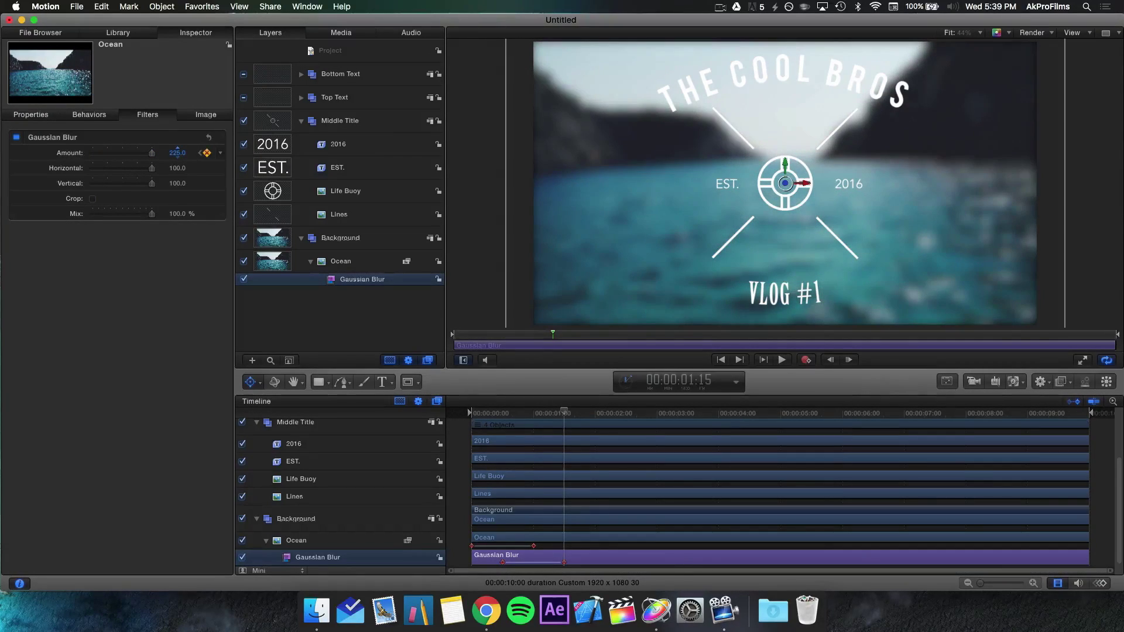
left_click(178, 153)
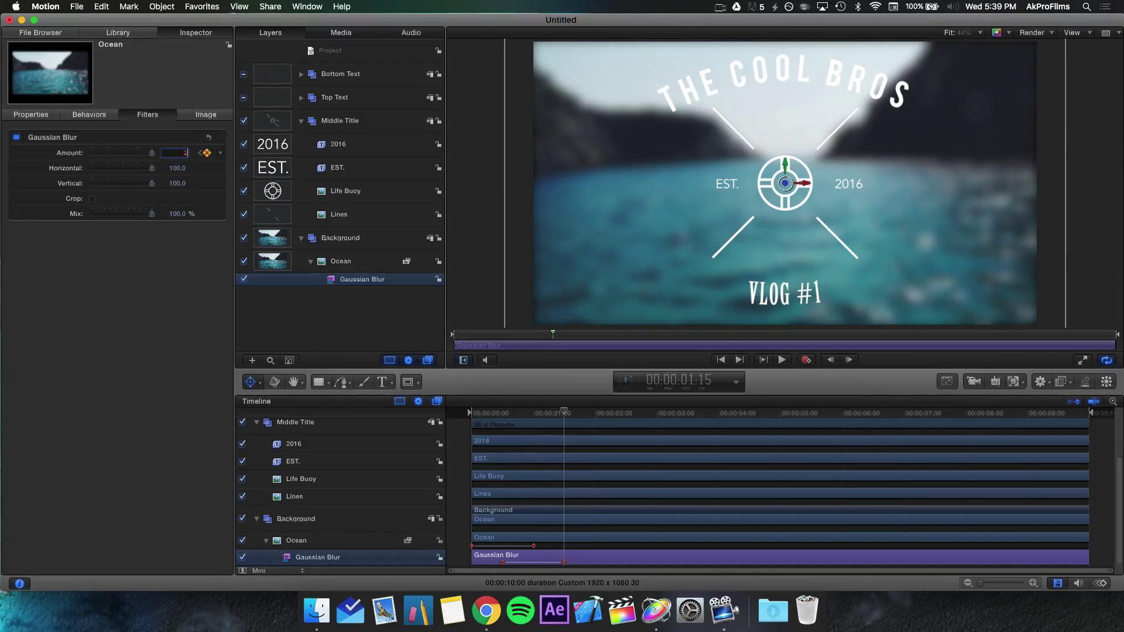
left_click(212, 288)
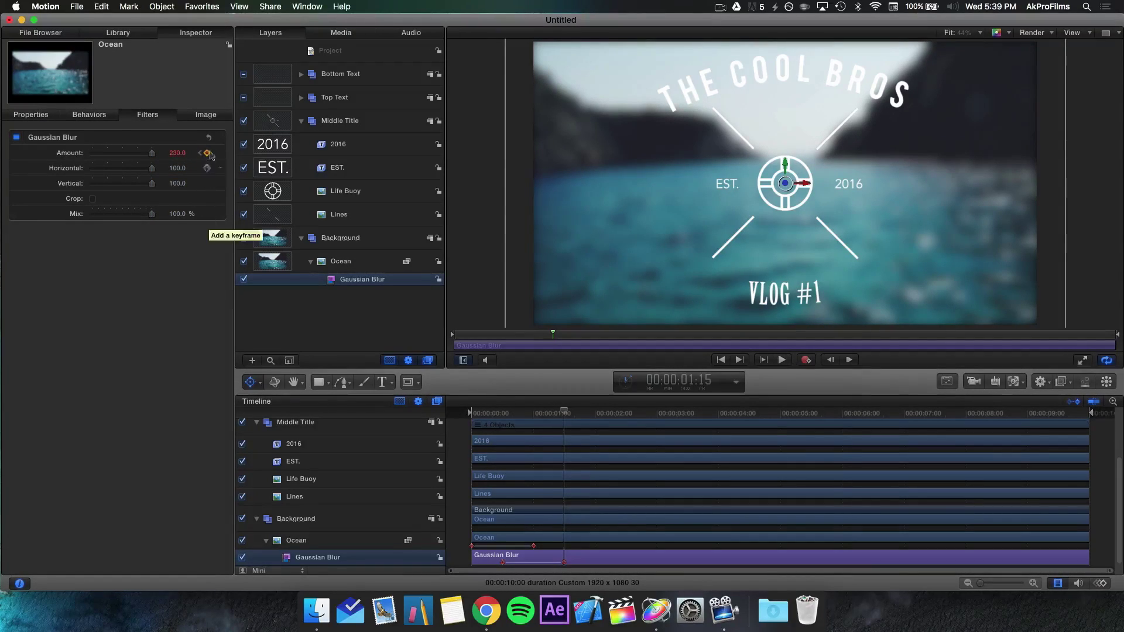
Set the Gaussian Blur amount to 0 at its first keyframe
left_click(201, 154)
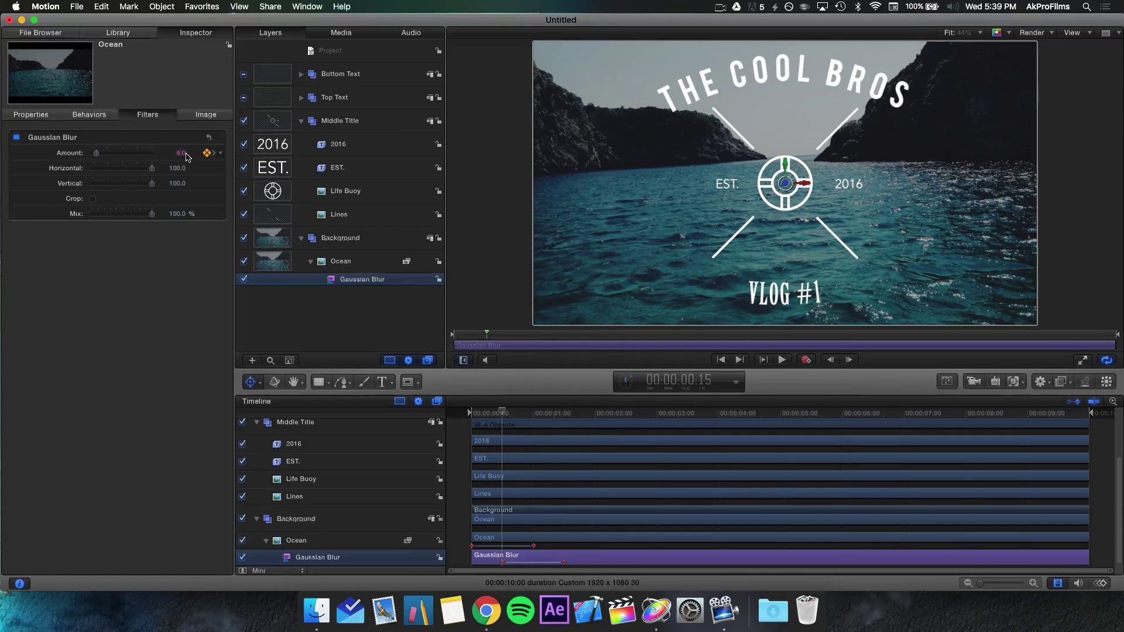
left_click(184, 154)
type("0")
key("Return")
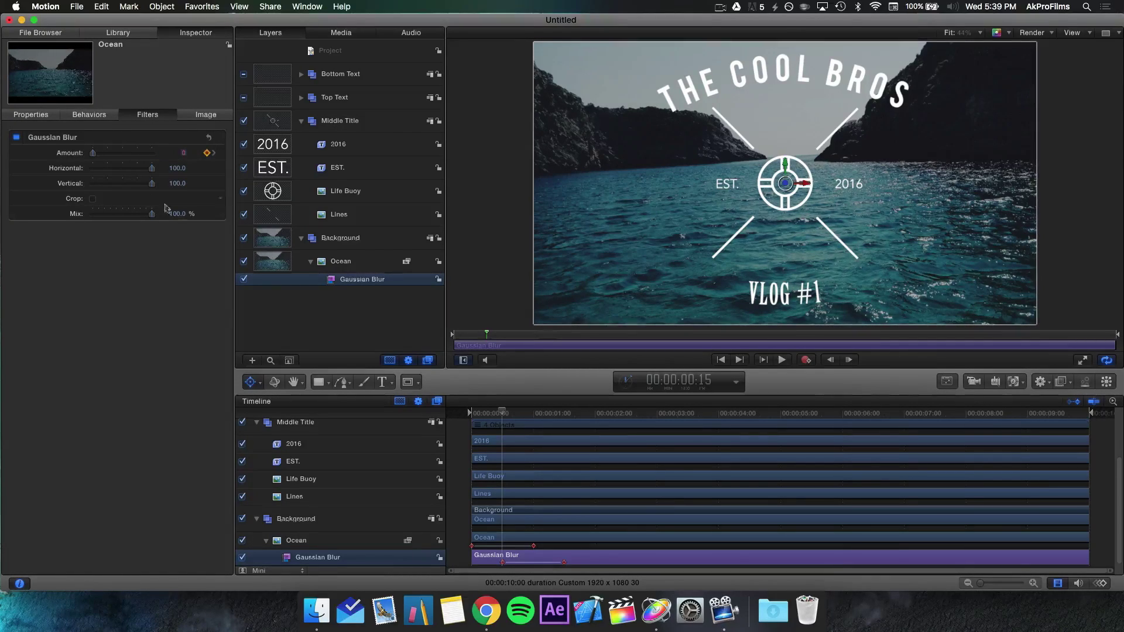
Play the animation twice from the start to check the ocean's fade-in and blur
left_click_drag(502, 412, 458, 408)
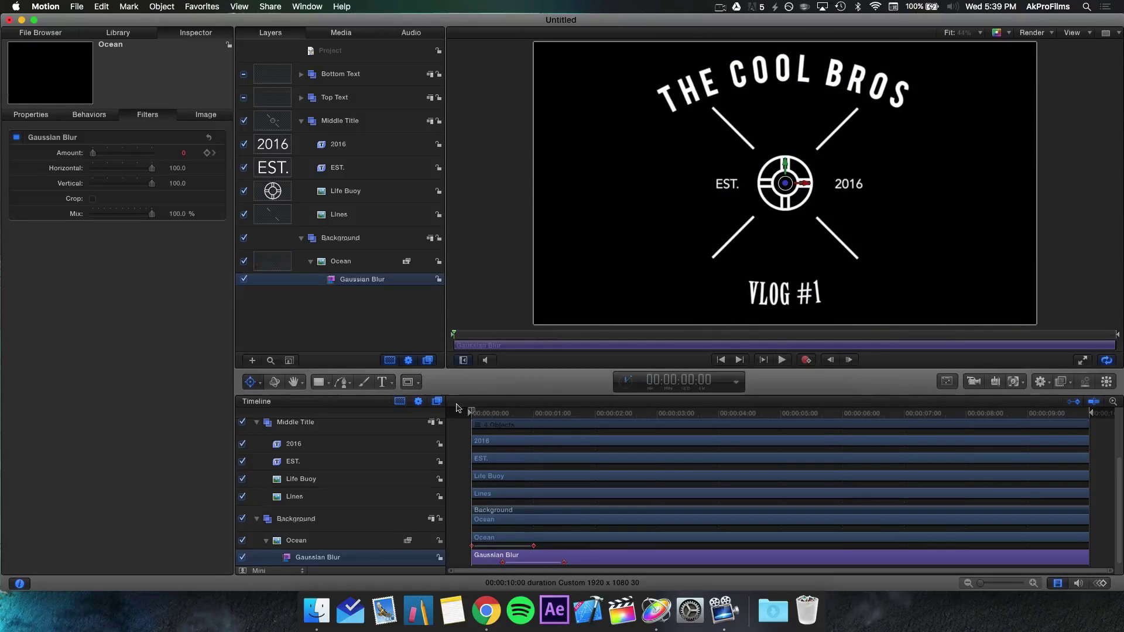
key("space")
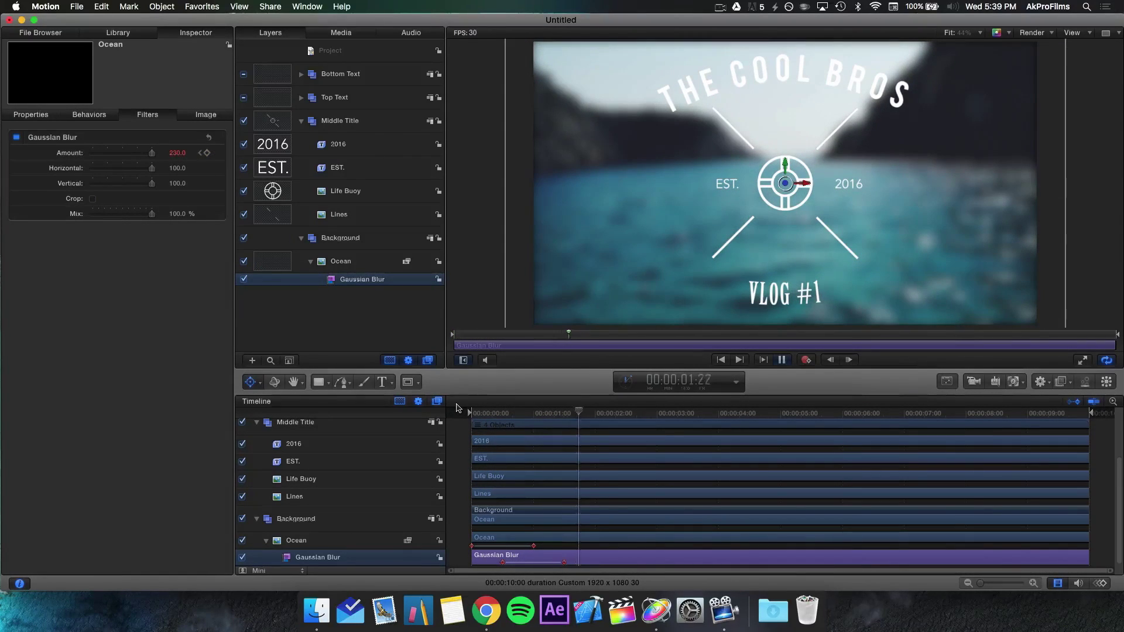
key("space")
left_click(473, 412)
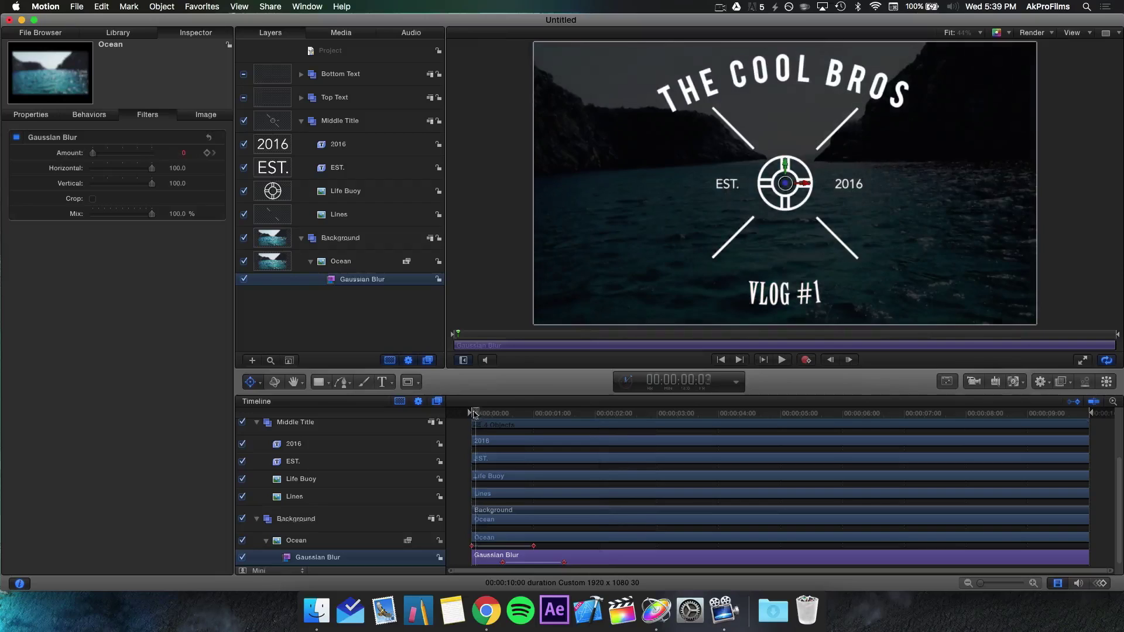
key("space")
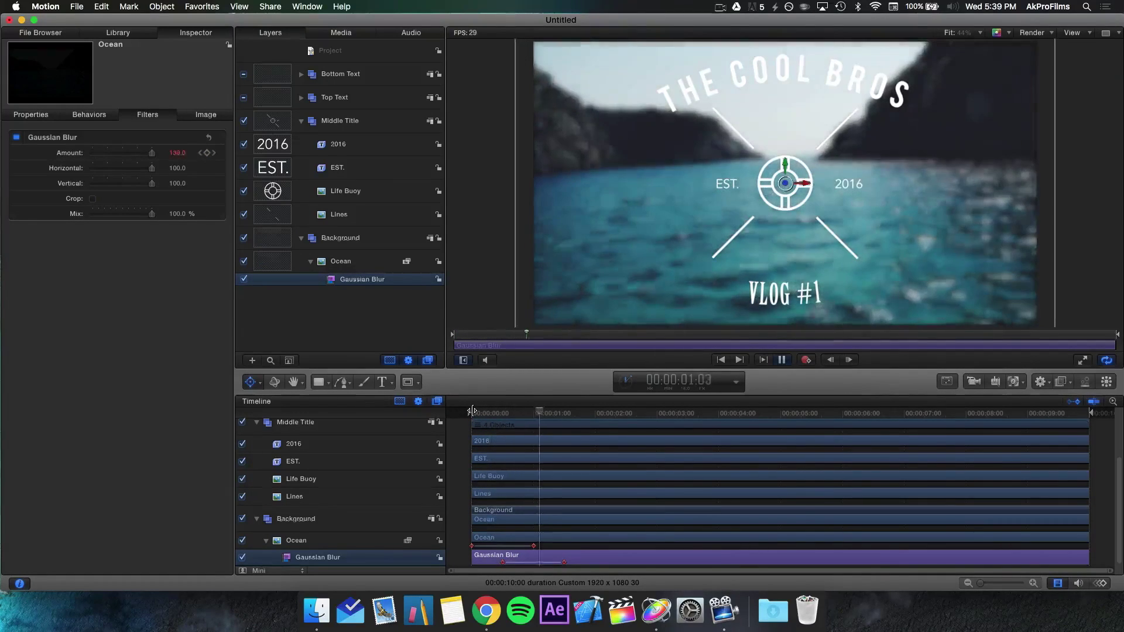
key("space")
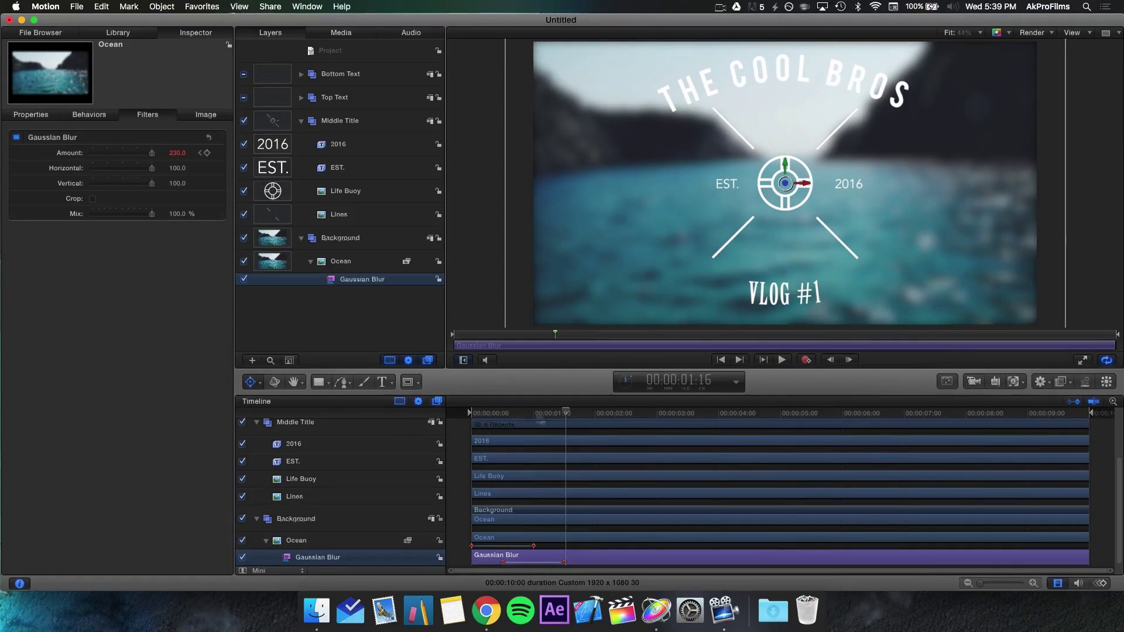
Try a Gaussian Blur amount keyframe at 8 seconds and undo it
left_click(537, 414)
left_click_drag(535, 412, 533, 412)
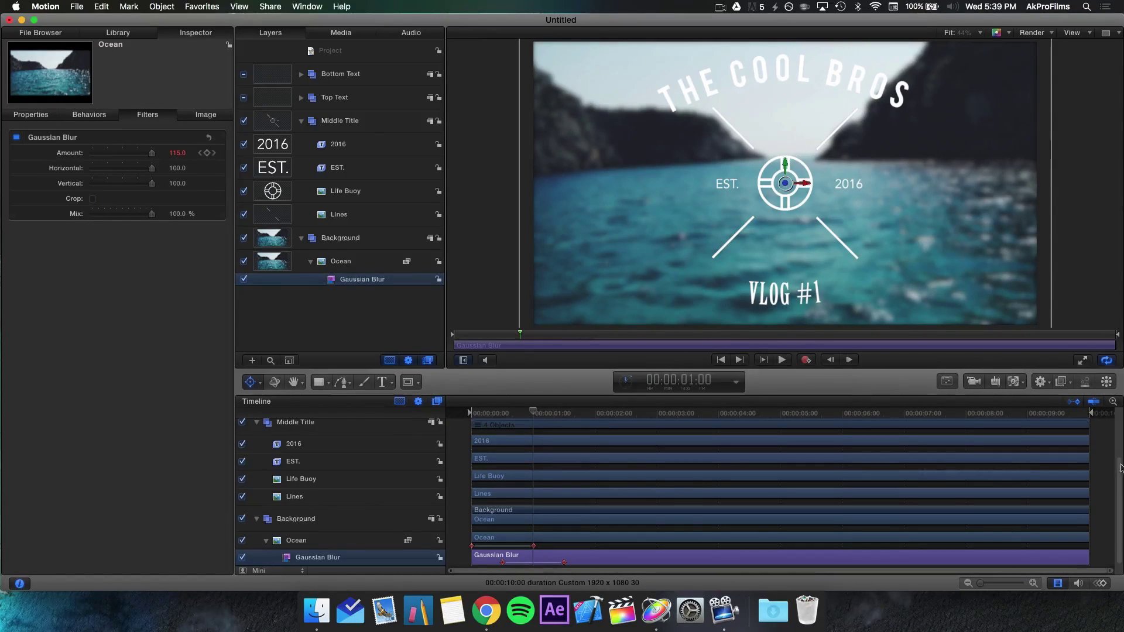
left_click(1027, 414)
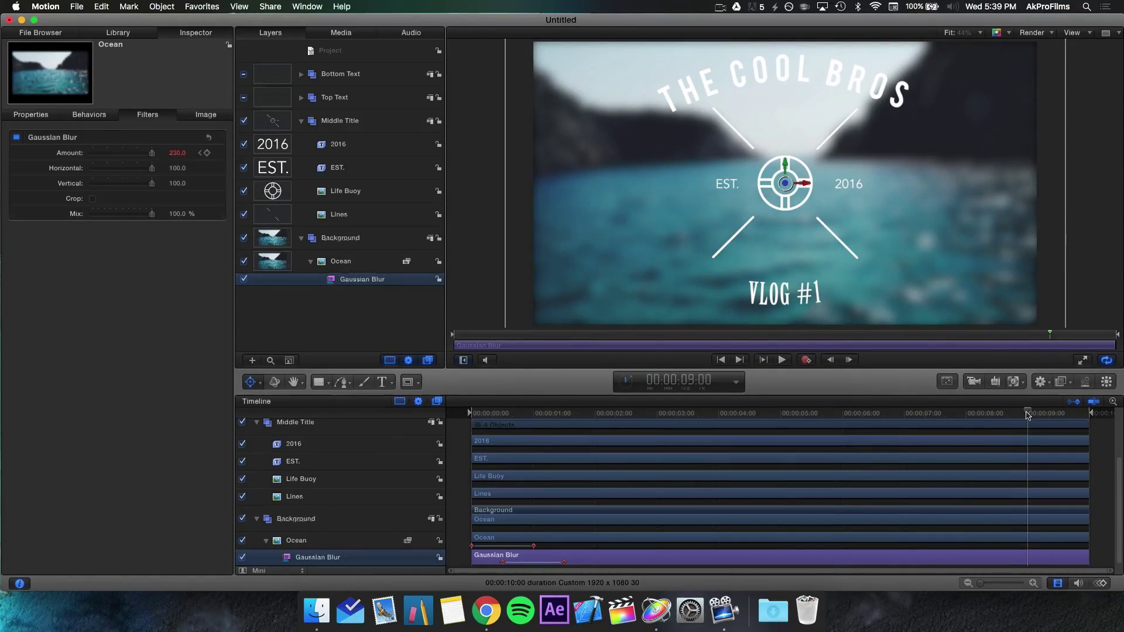
mouse_move(1027, 414)
left_mouse_down()
mouse_move(975, 414)
mouse_move(1027, 414)
left_mouse_up()
scroll(978, 433, "up", 1)
left_click(968, 414)
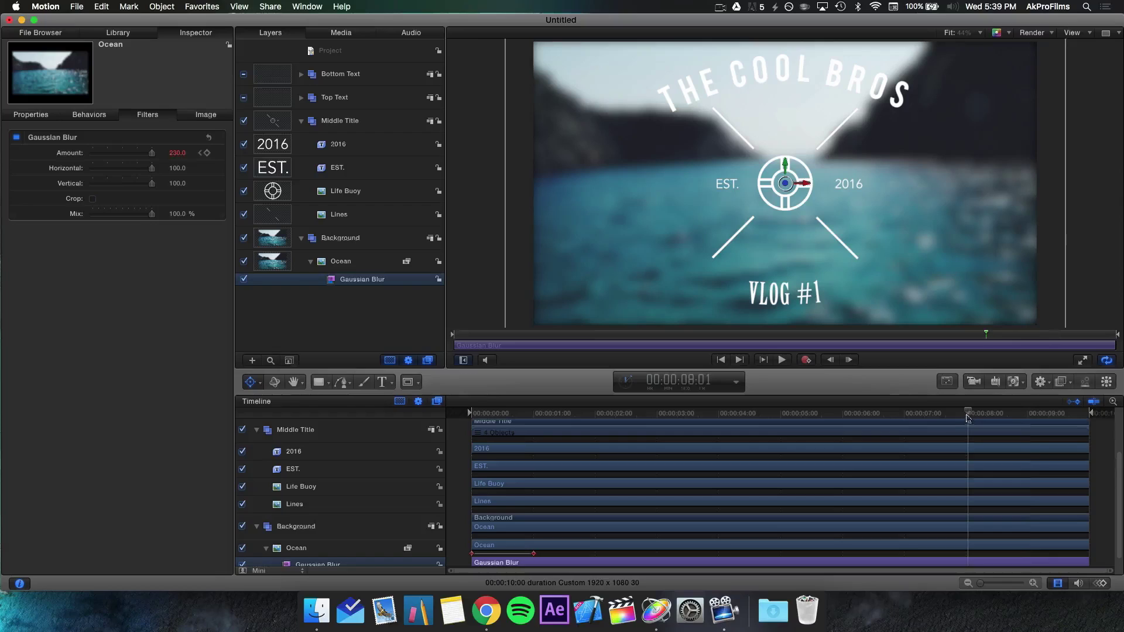
scroll(972, 449, "down", 1)
left_click(965, 415)
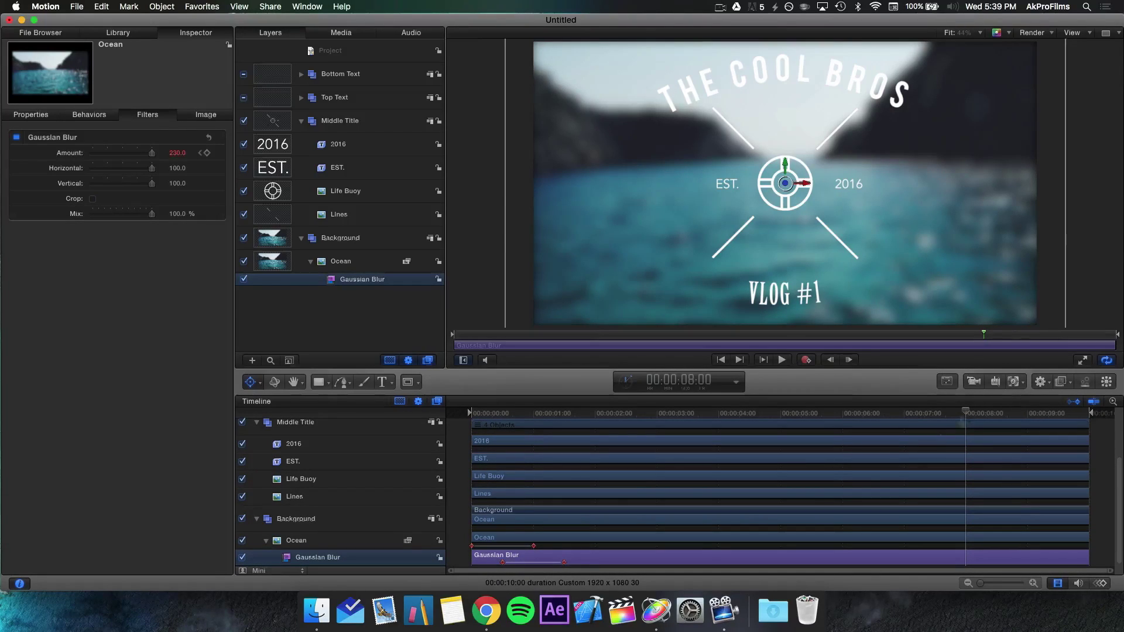
left_click(207, 152)
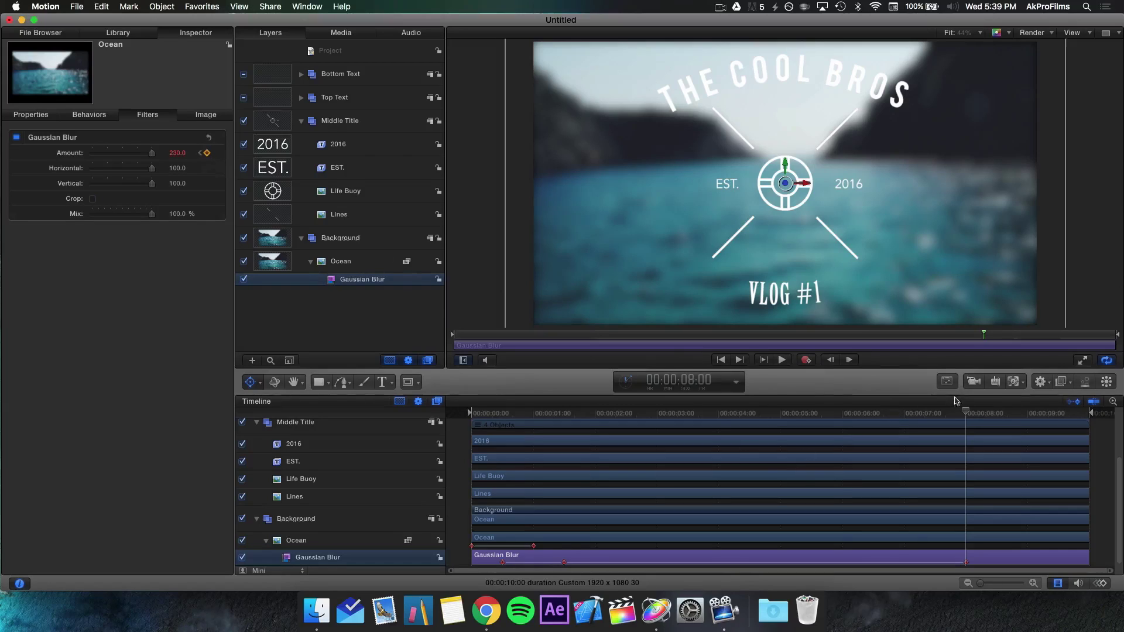
left_click_drag(967, 413, 1030, 418)
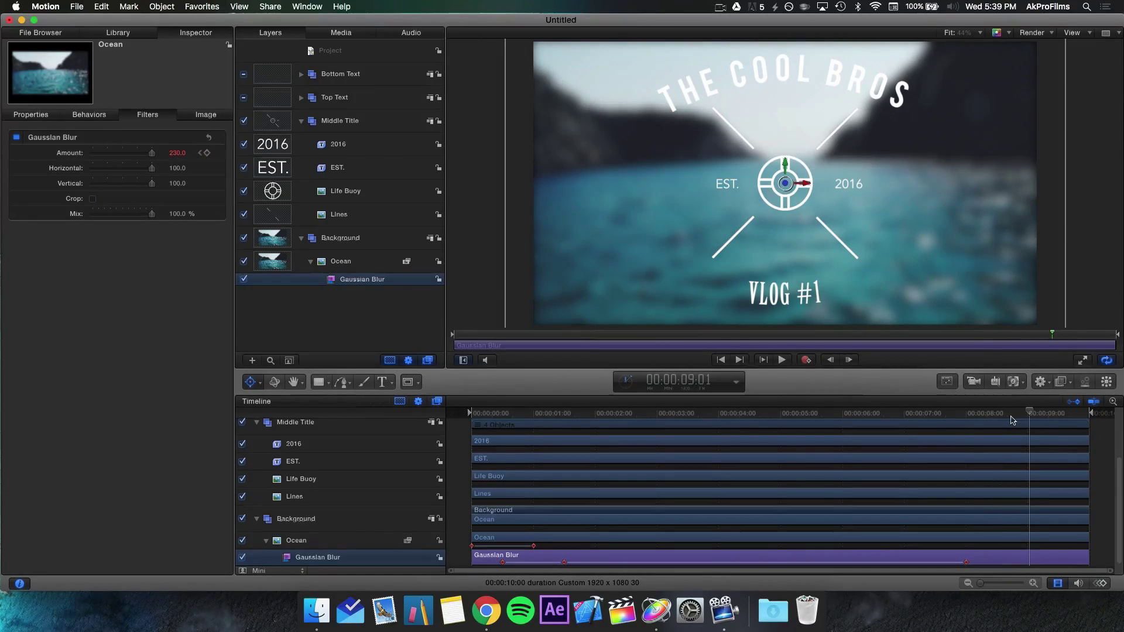
key("ctrl+z")
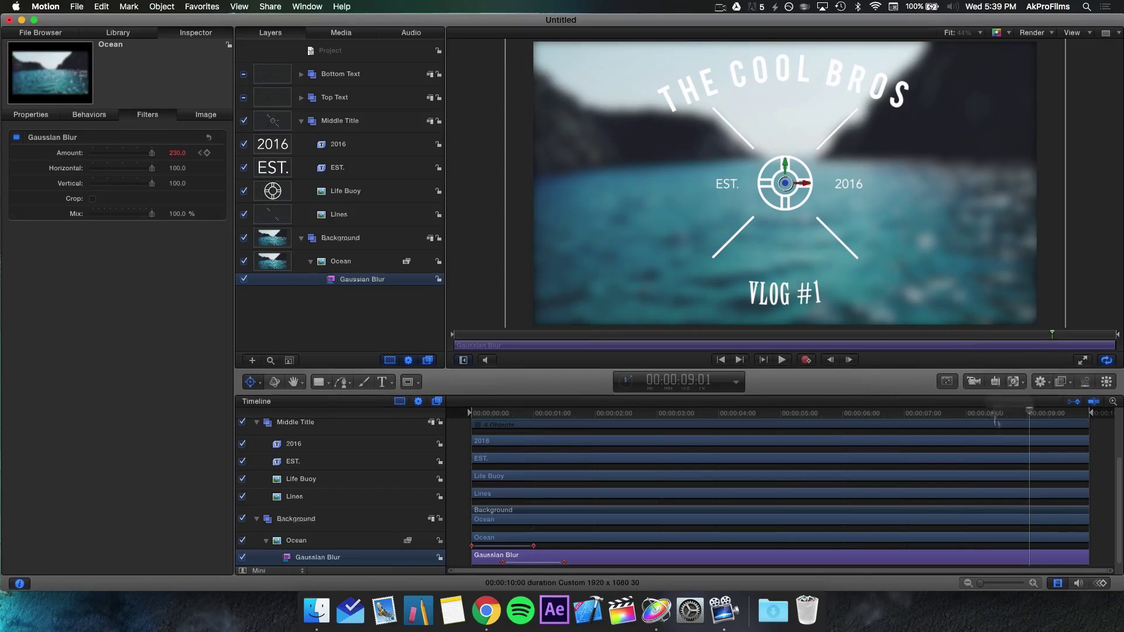
Fade out the Ocean layer with opacity keyframes of 100% at 8 seconds and 0% at 9 seconds
left_click(970, 415)
left_click_drag(970, 415, 965, 415)
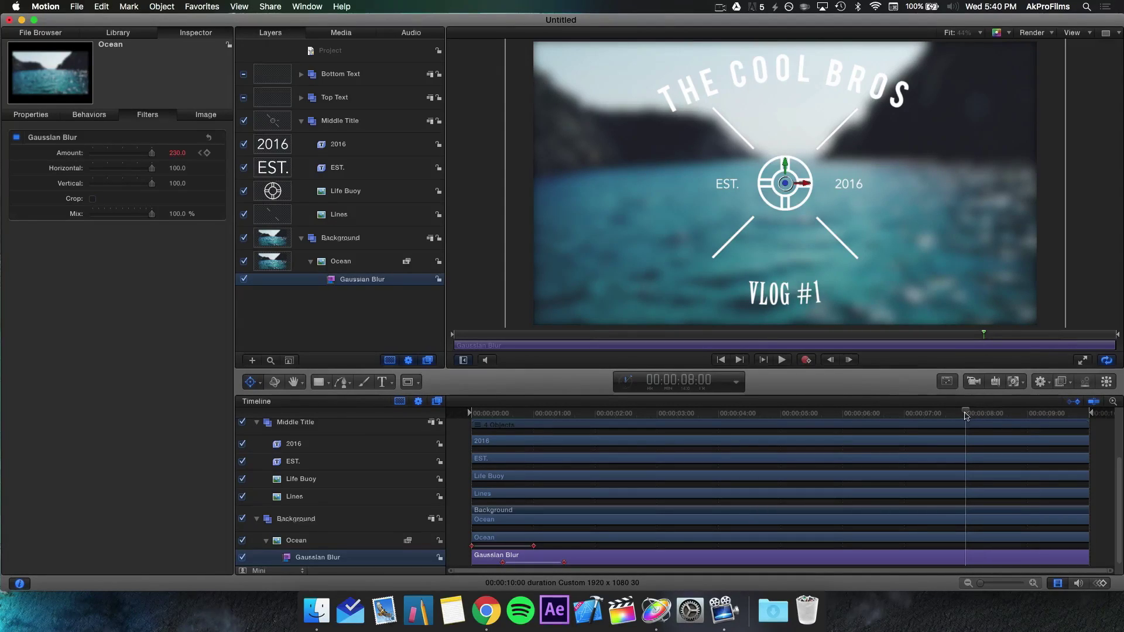
left_click(691, 546)
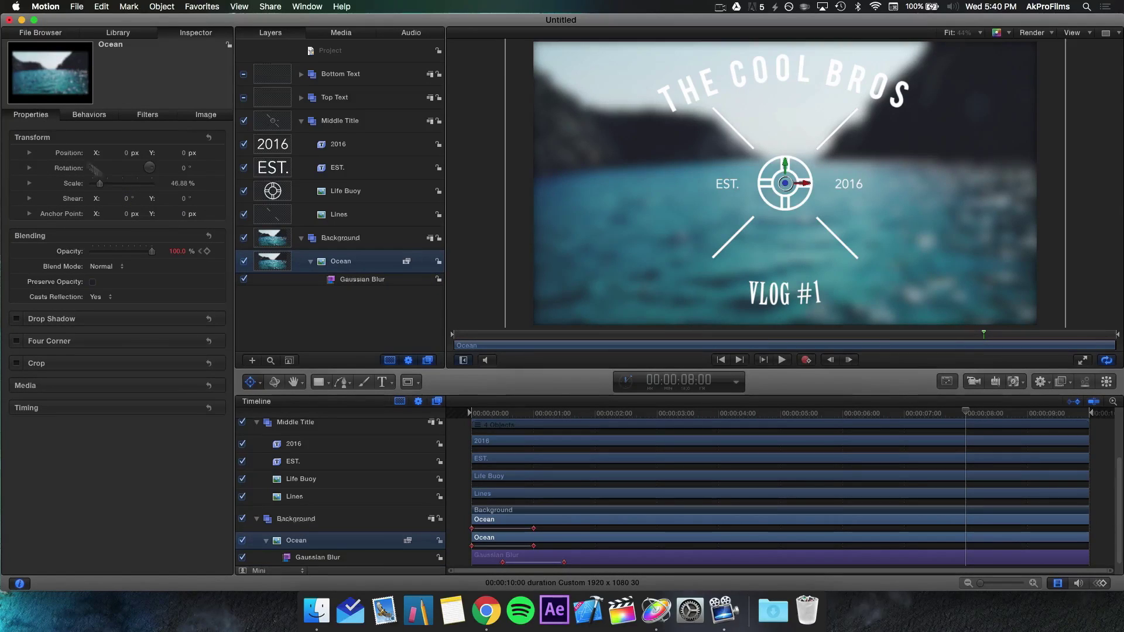
left_click(206, 251)
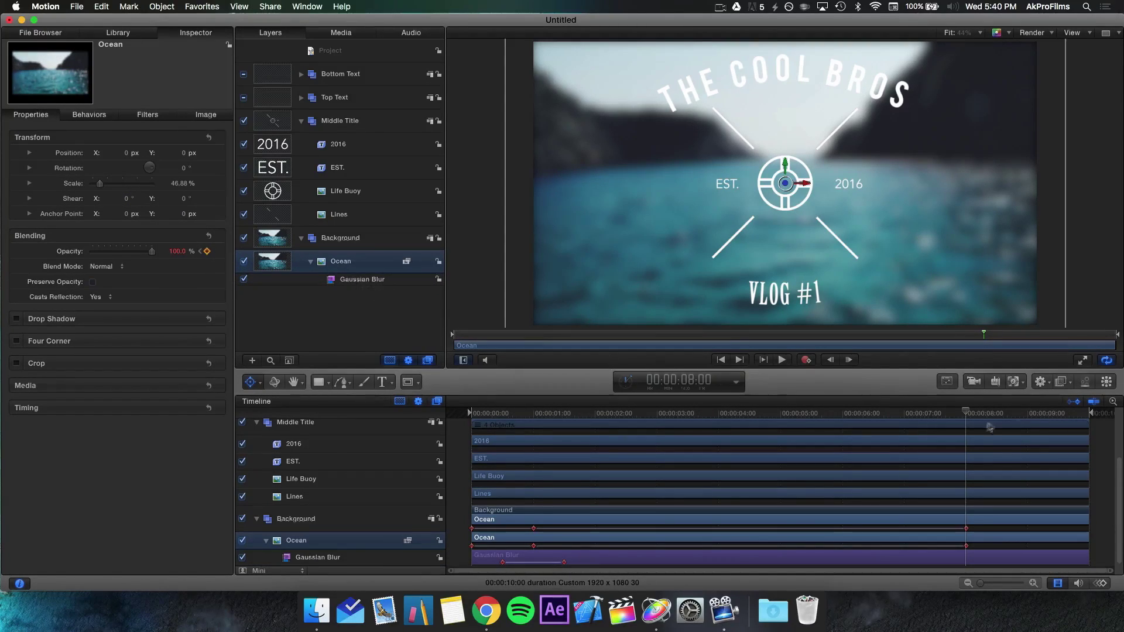
left_click(1028, 414)
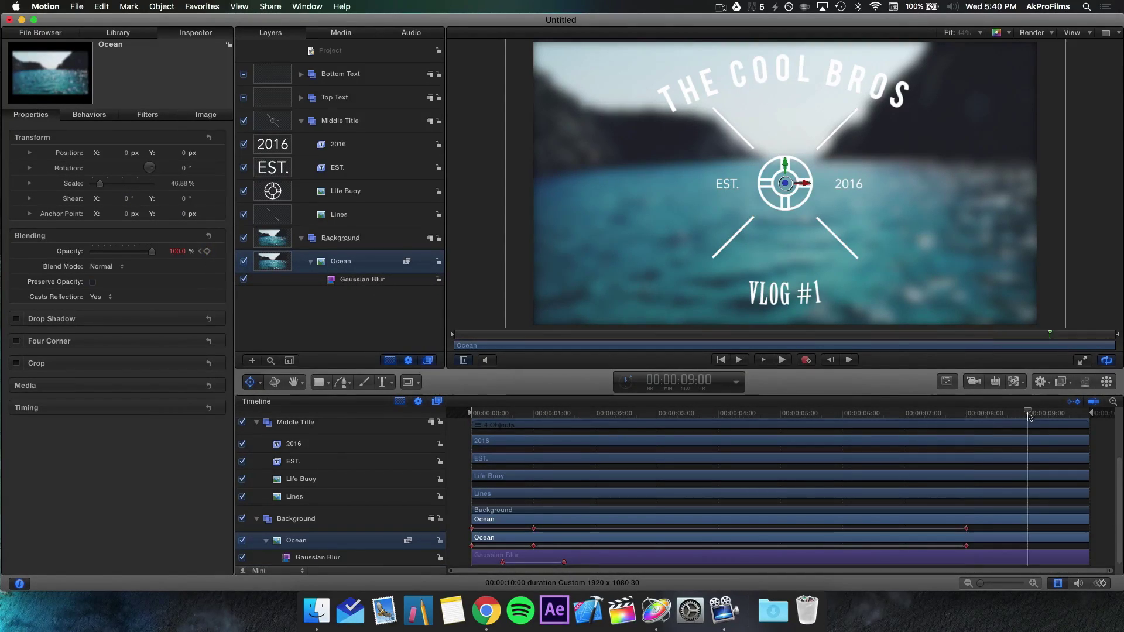
left_click(207, 251)
left_click_drag(157, 252, 3, 251)
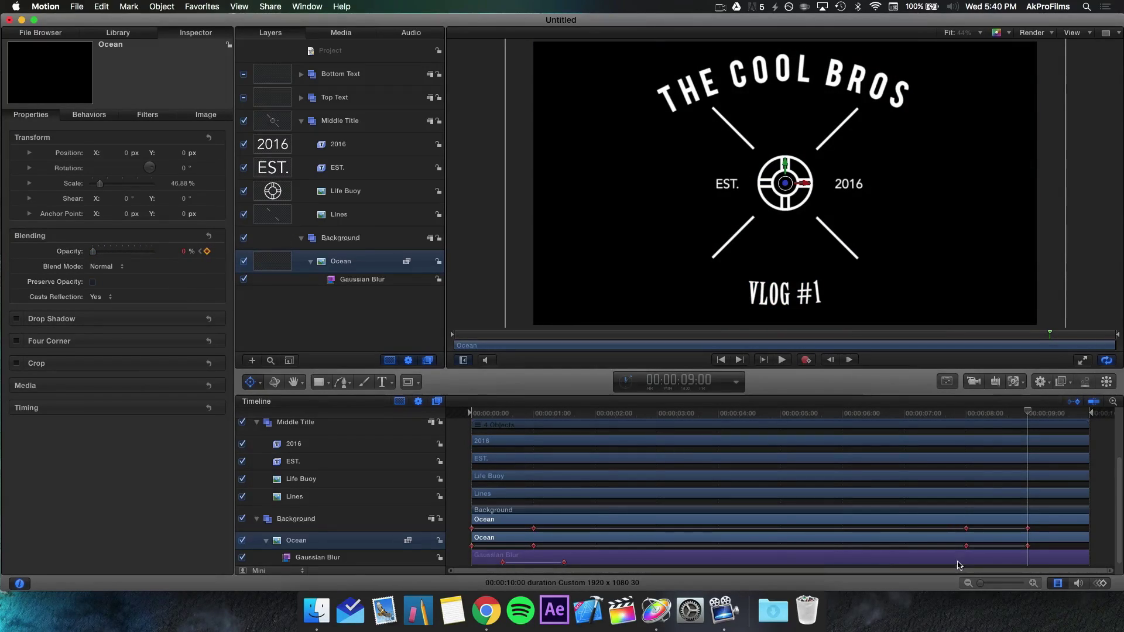
Try a Gaussian Blur amount keyframe for the Ocean layer at 00:00:08:15
left_click(998, 416)
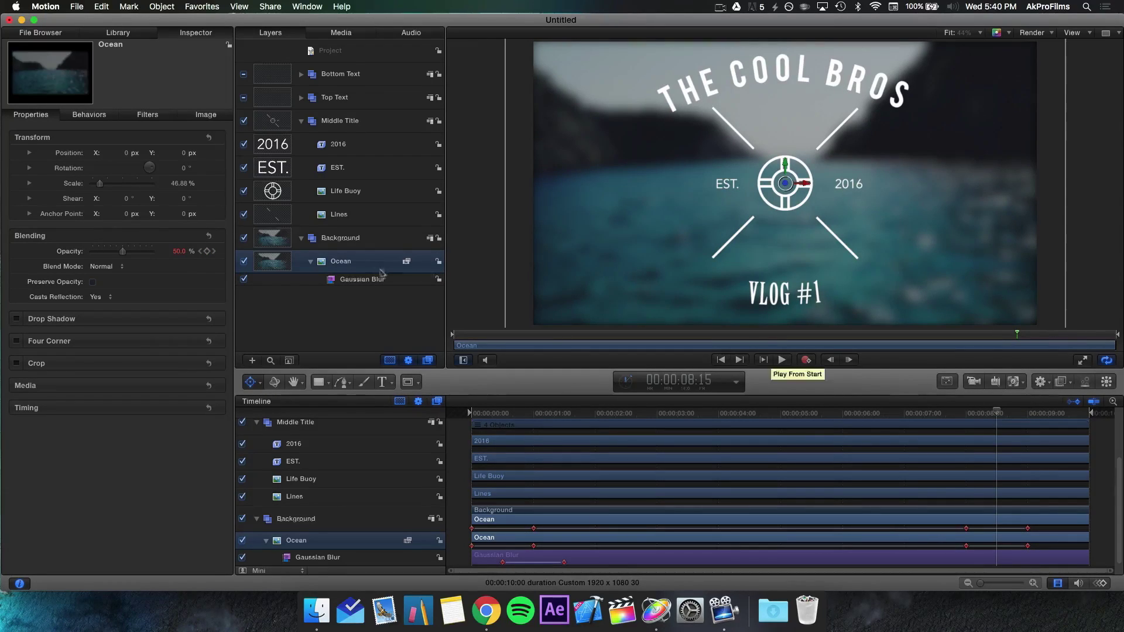
left_click(308, 281)
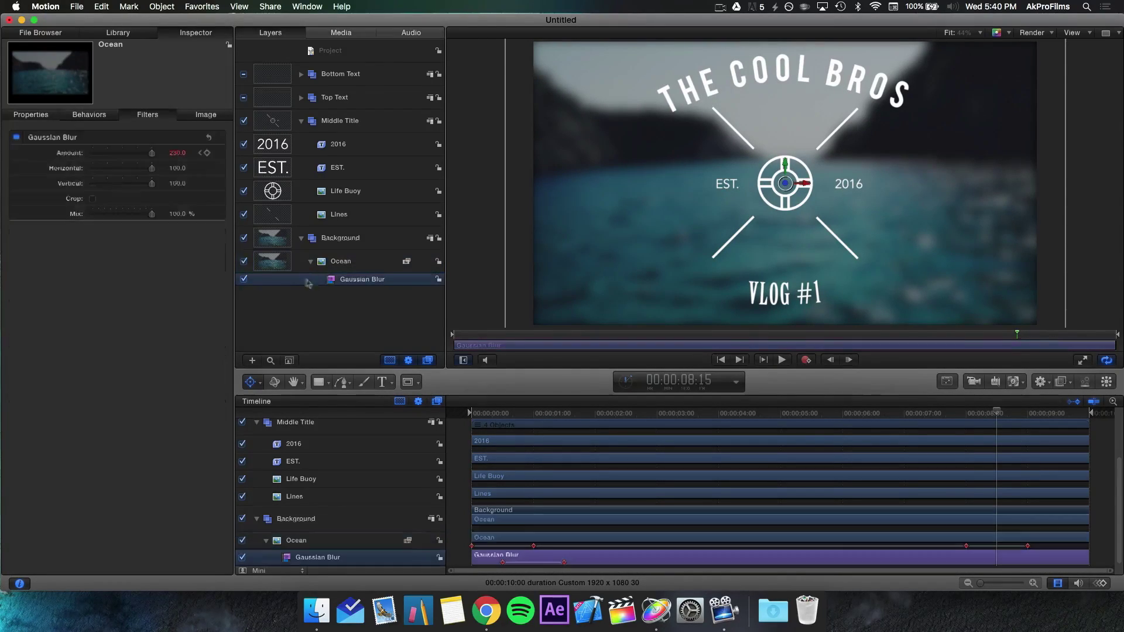
left_click(207, 154)
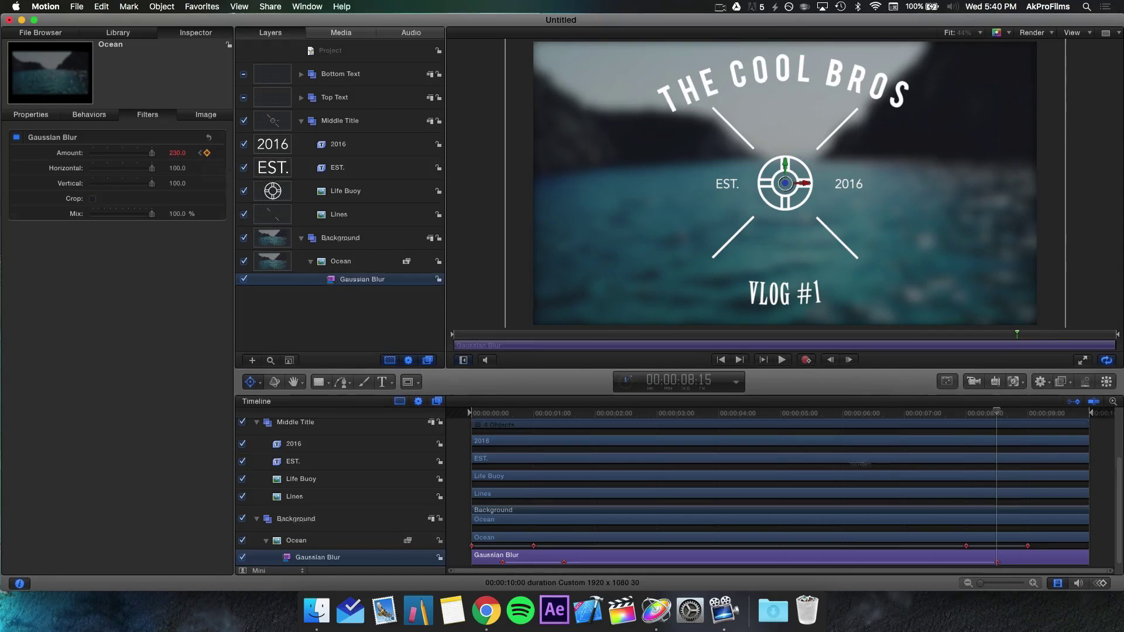
mouse_move(995, 413)
left_mouse_down()
mouse_move(1054, 415)
mouse_move(1011, 422)
left_mouse_up()
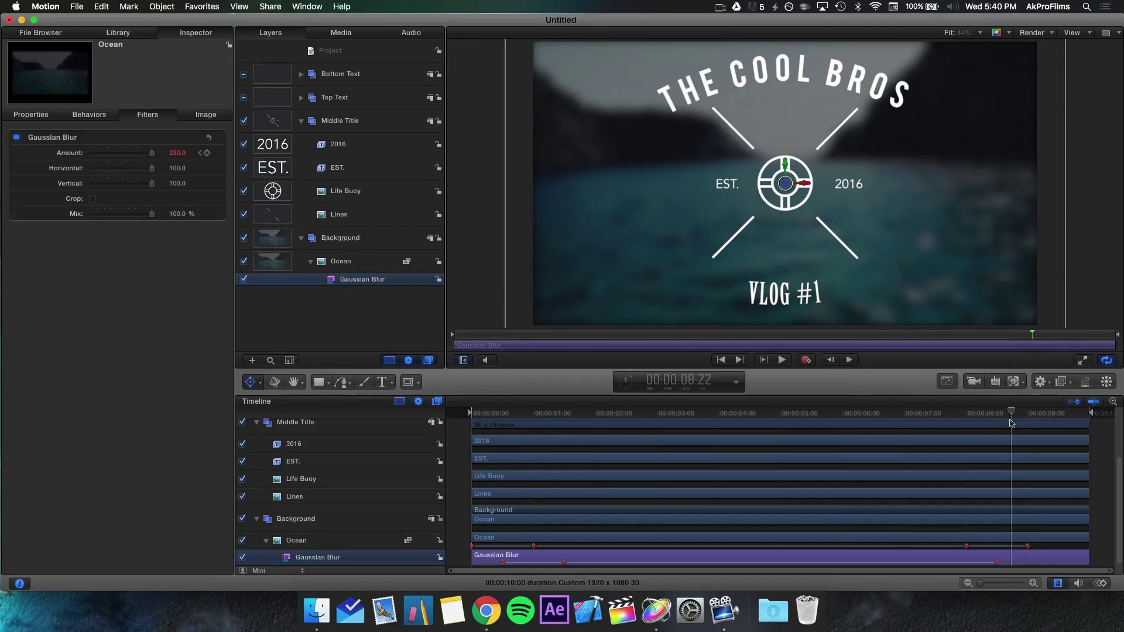
key("super+z")
Clear the Ocean's blur with Gaussian Blur amount keyframes of 230 at 00:00:07:15 and 0 at 00:00:08:15
left_click_drag(971, 414, 935, 418)
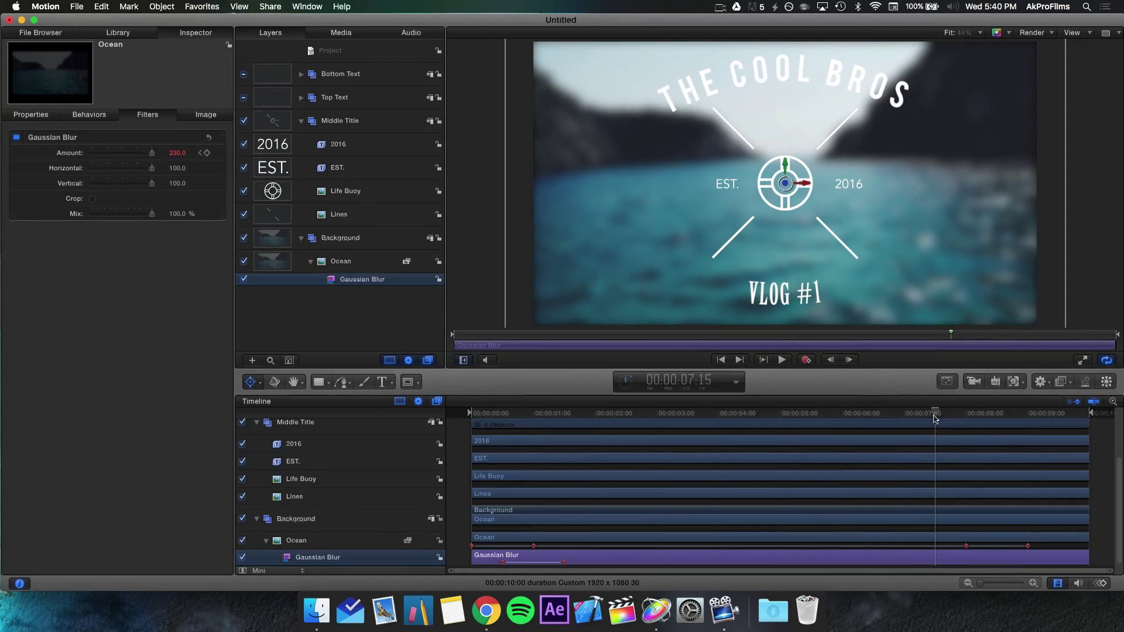
left_click(207, 153)
left_click(990, 413)
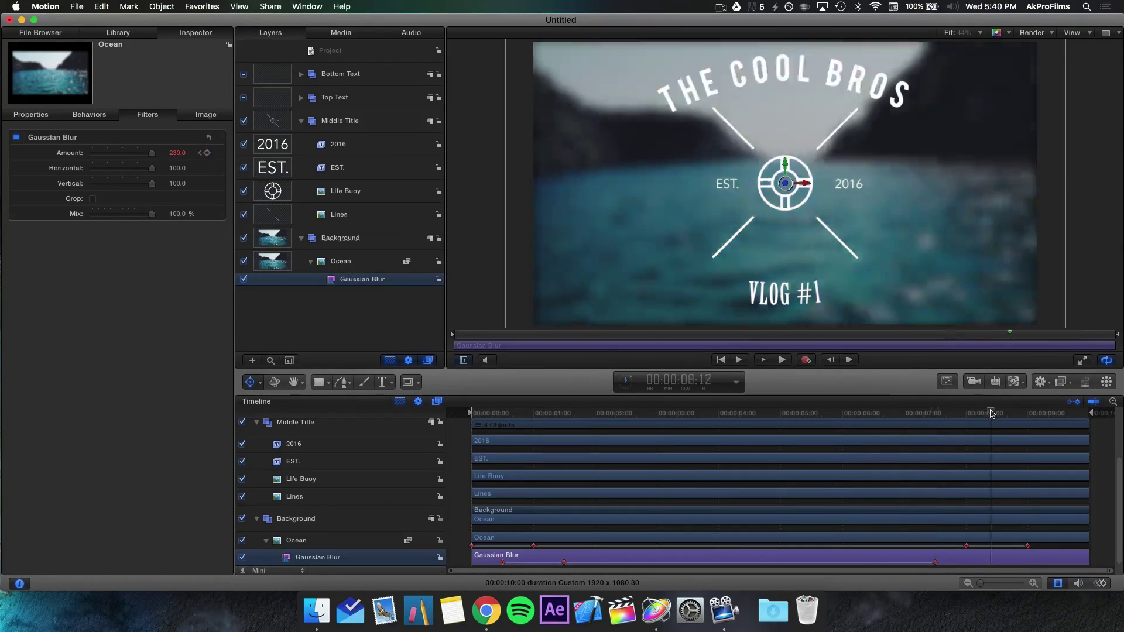
left_click_drag(990, 414, 997, 413)
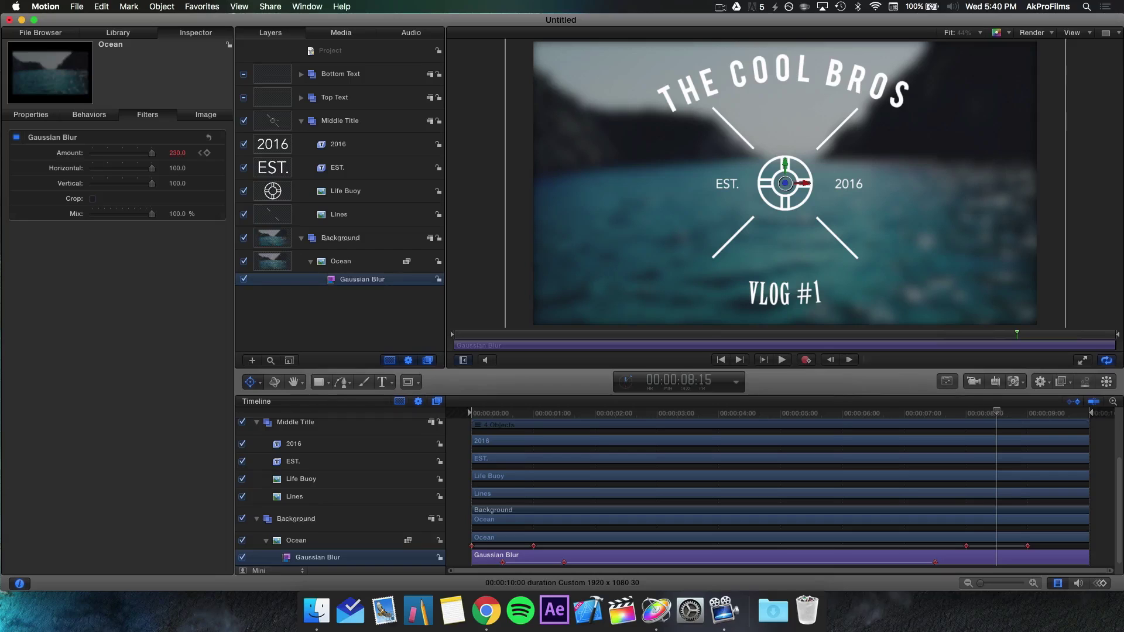
left_click(207, 153)
left_click_drag(149, 156, 2, 149)
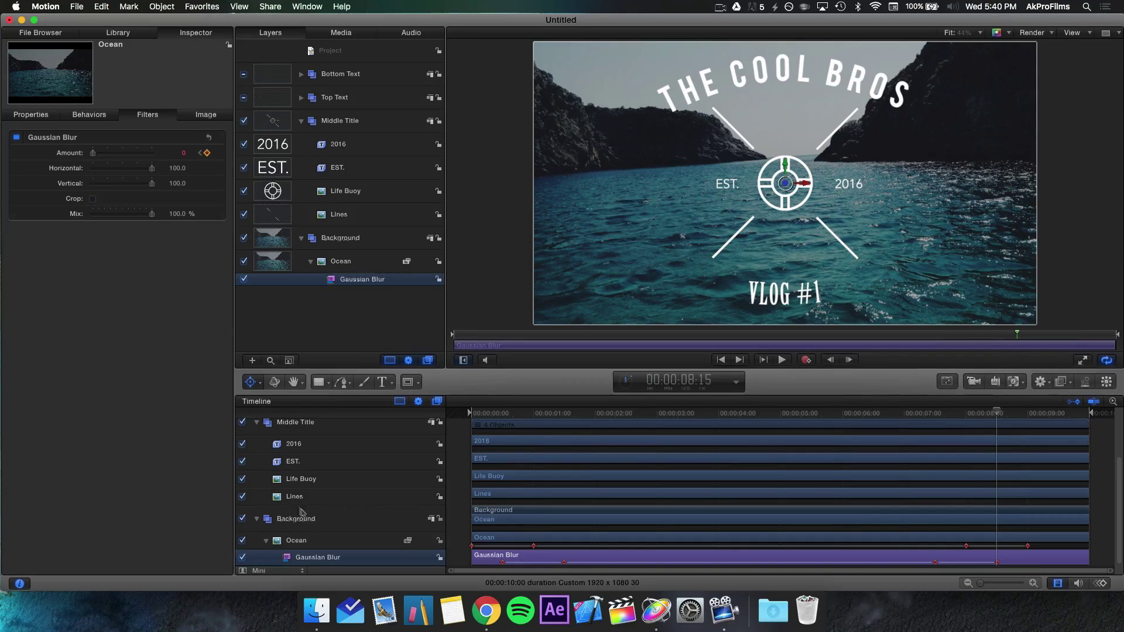
Collapse the Background group and animate the Life Buoy's scale from 0% at 00:00:00:20 to 45% at 00:00:01:20
left_click(257, 519)
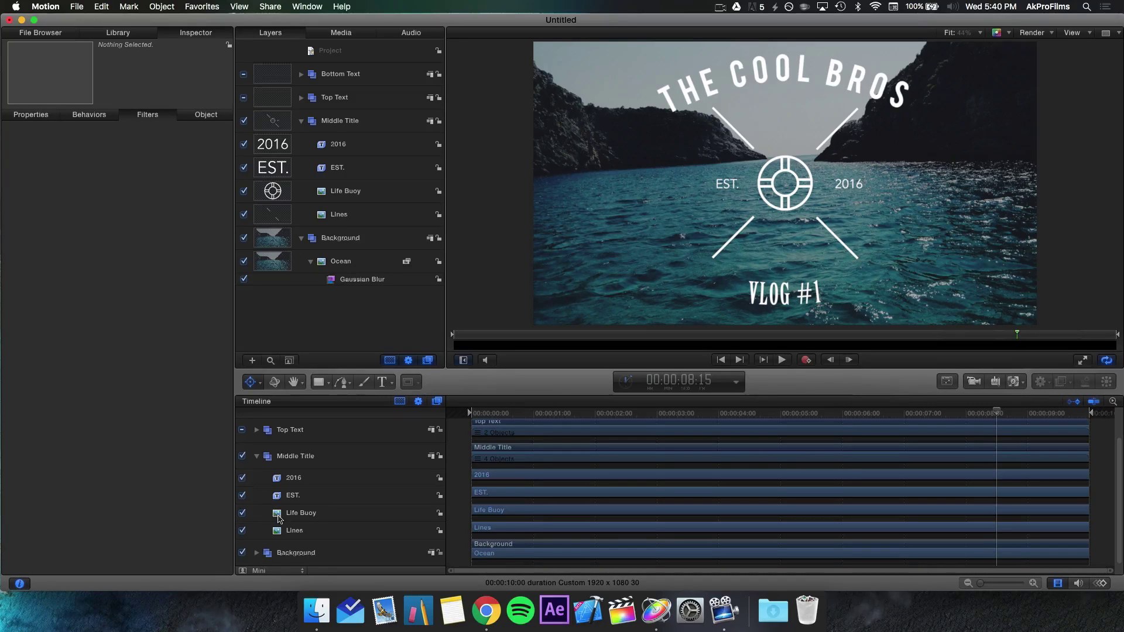
left_click(317, 526)
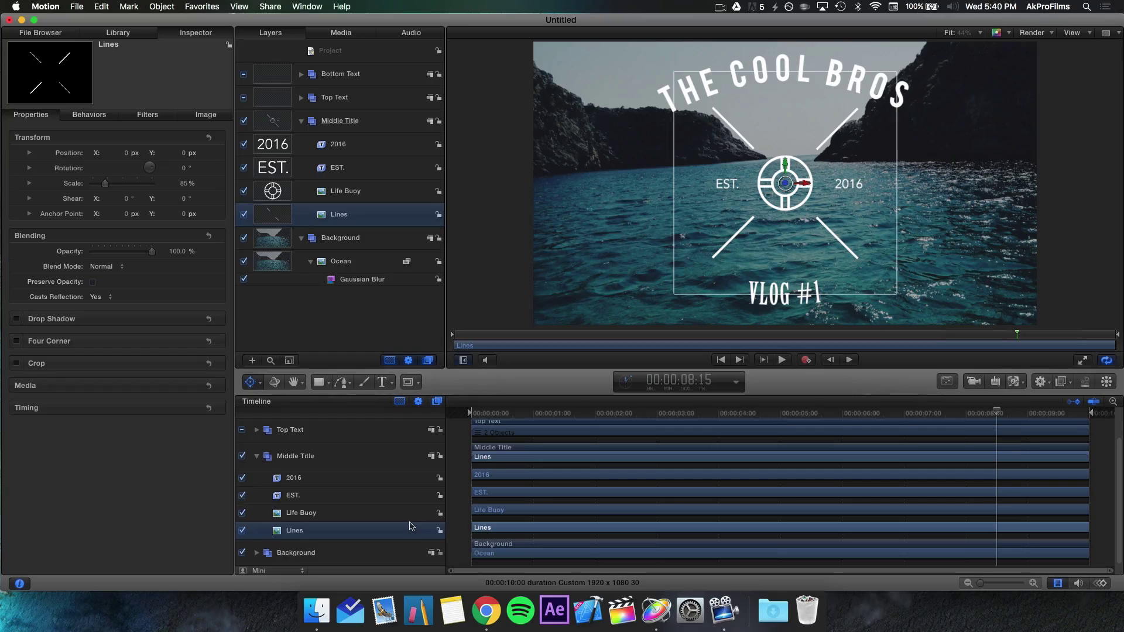
left_click(350, 519)
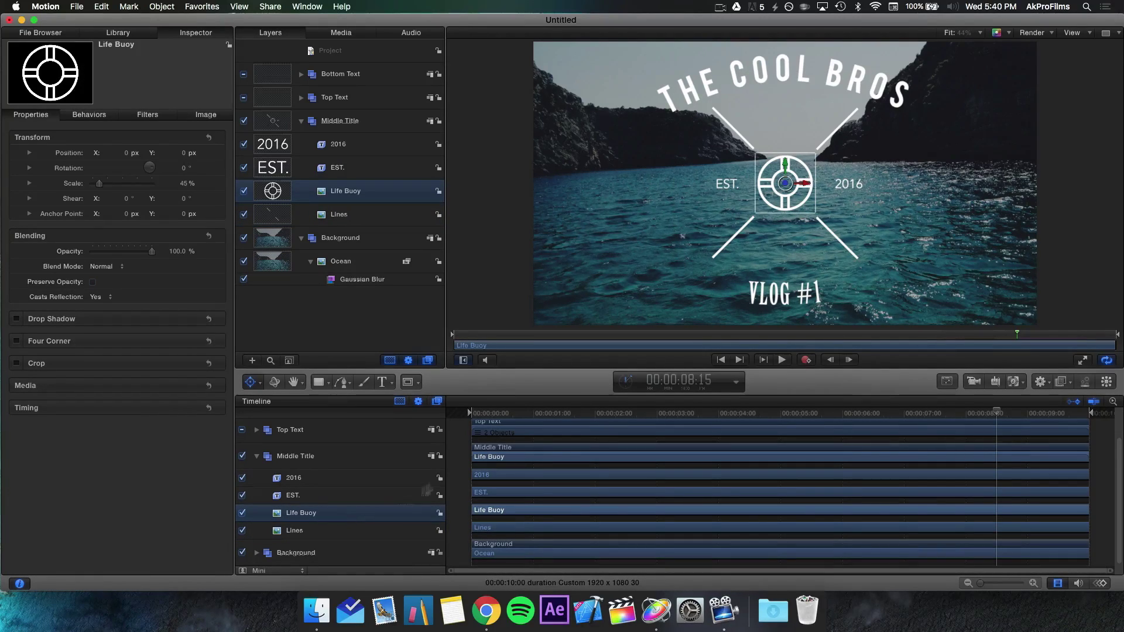
mouse_move(509, 413)
left_mouse_down()
mouse_move(537, 421)
mouse_move(512, 419)
left_mouse_up()
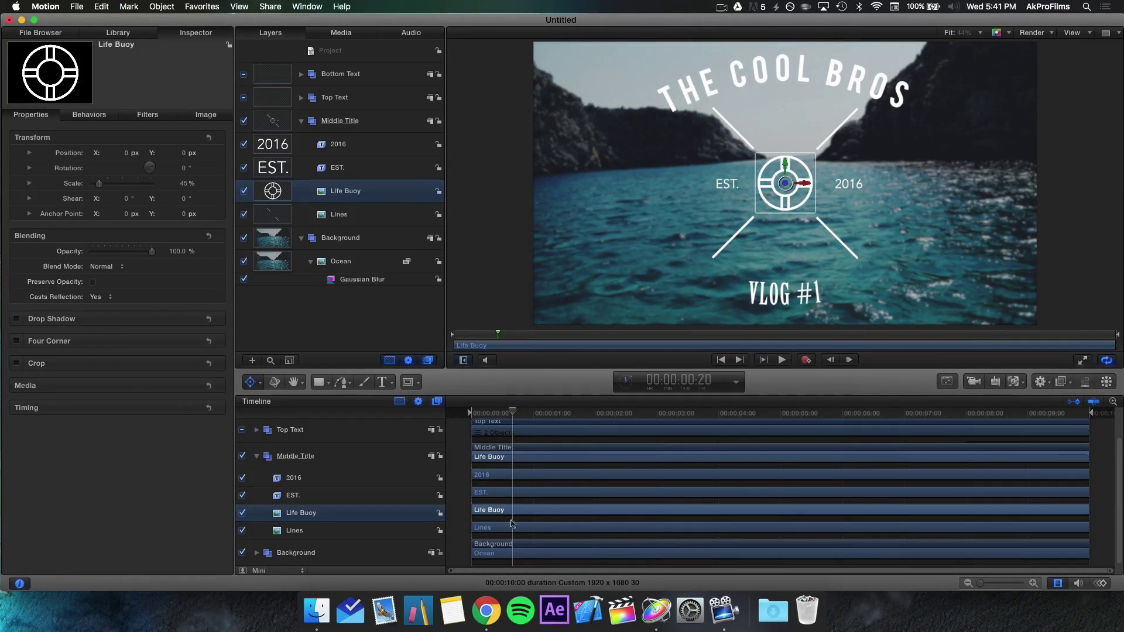
scroll(473, 510, "up", 1)
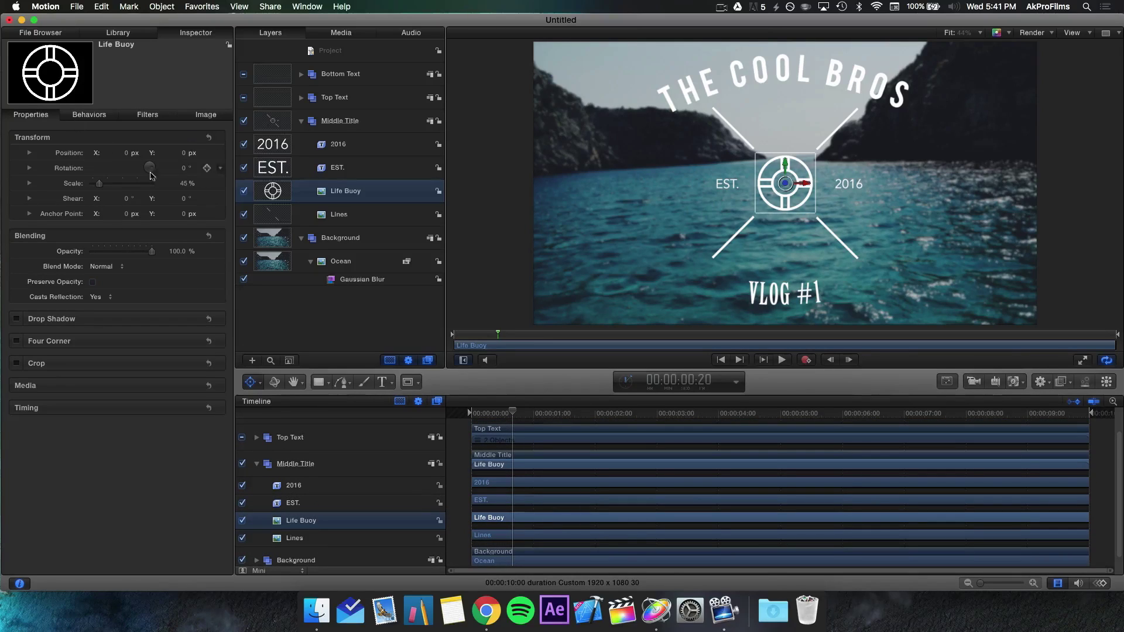
left_click(206, 184)
left_click(553, 415)
left_click_drag(556, 416, 575, 423)
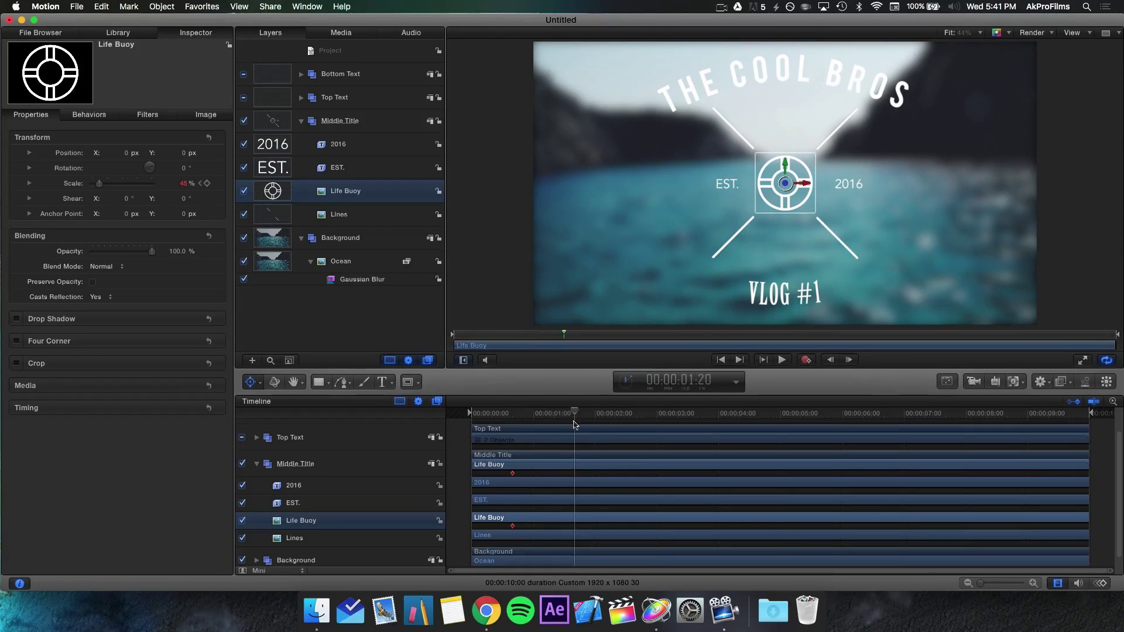
left_click(204, 183)
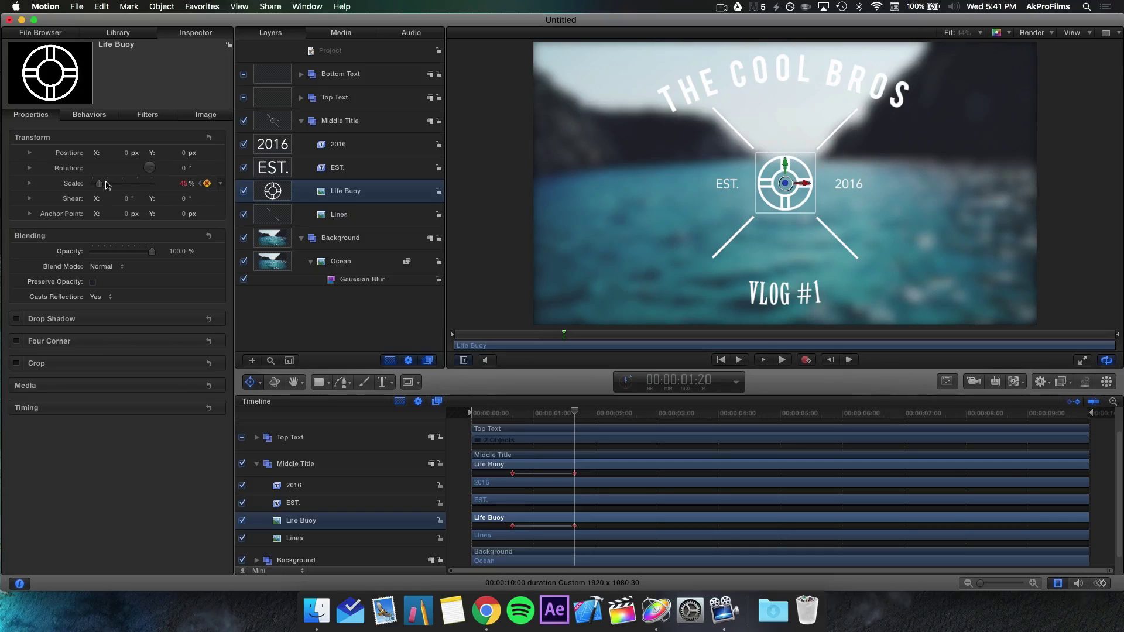
left_click(201, 183)
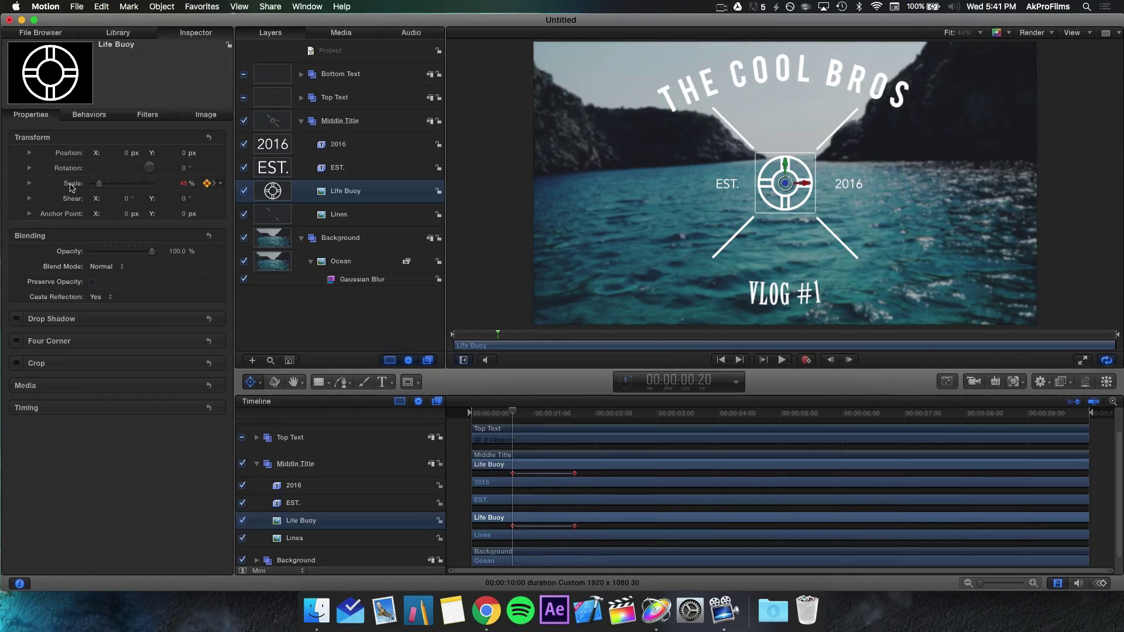
left_click_drag(97, 188, 41, 189)
key("space")
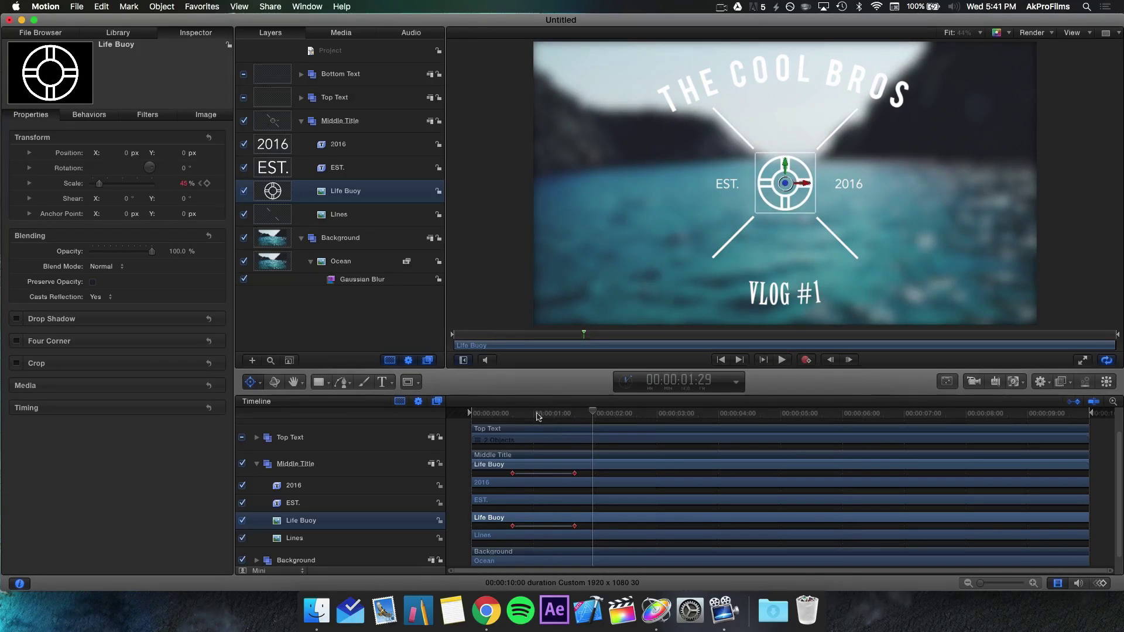
Move the Life Buoy's second scale keyframe to 00:00:01:00 and play back the faster growth
left_click(538, 414)
mouse_move(538, 414)
left_mouse_down()
mouse_move(552, 420)
mouse_move(532, 416)
left_mouse_up()
scroll(562, 468, "down", 1)
left_click_drag(575, 482, 533, 482)
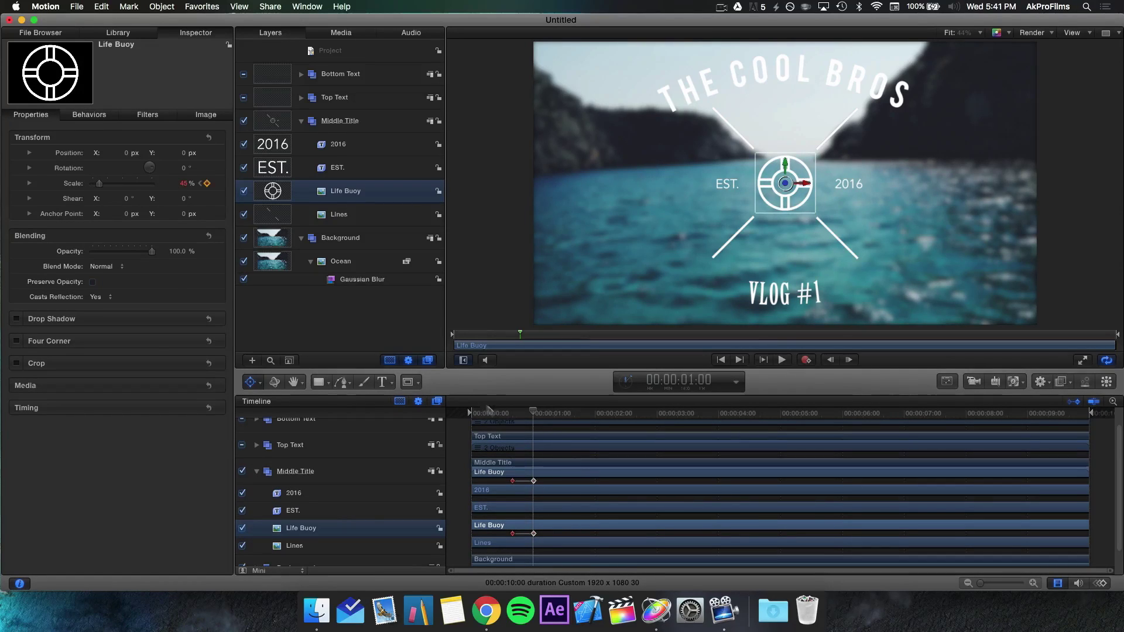
left_click(497, 414)
key("space")
key("space")
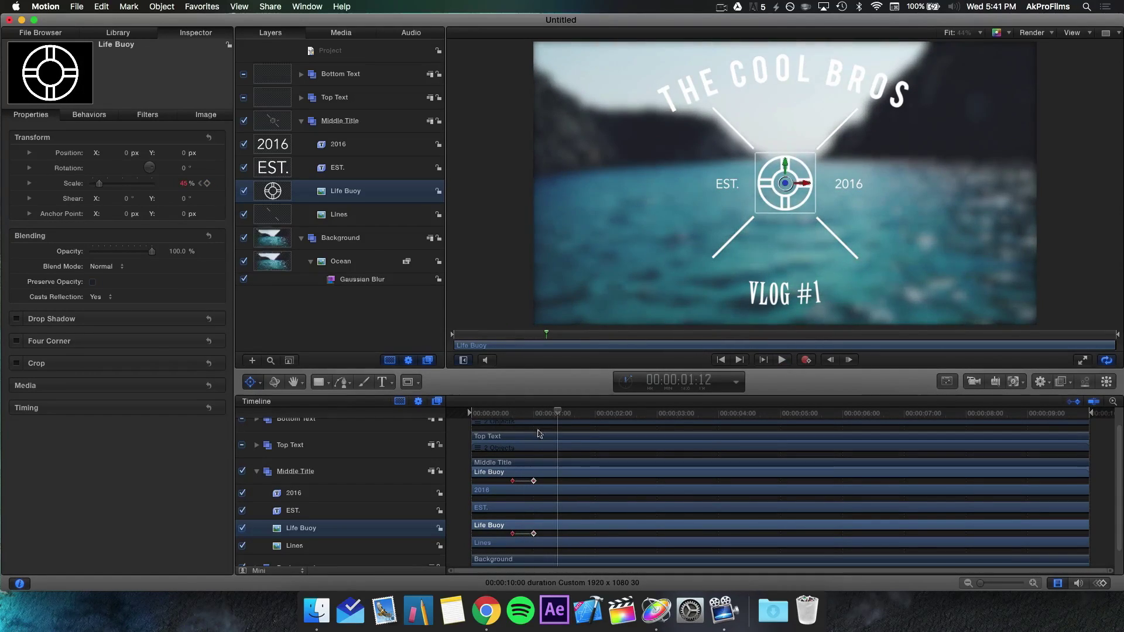
Add two more Life Buoy scale keyframes at 00:00:01:02 and 00:00:01:06
left_click(539, 415)
left_click_drag(539, 415, 537, 417)
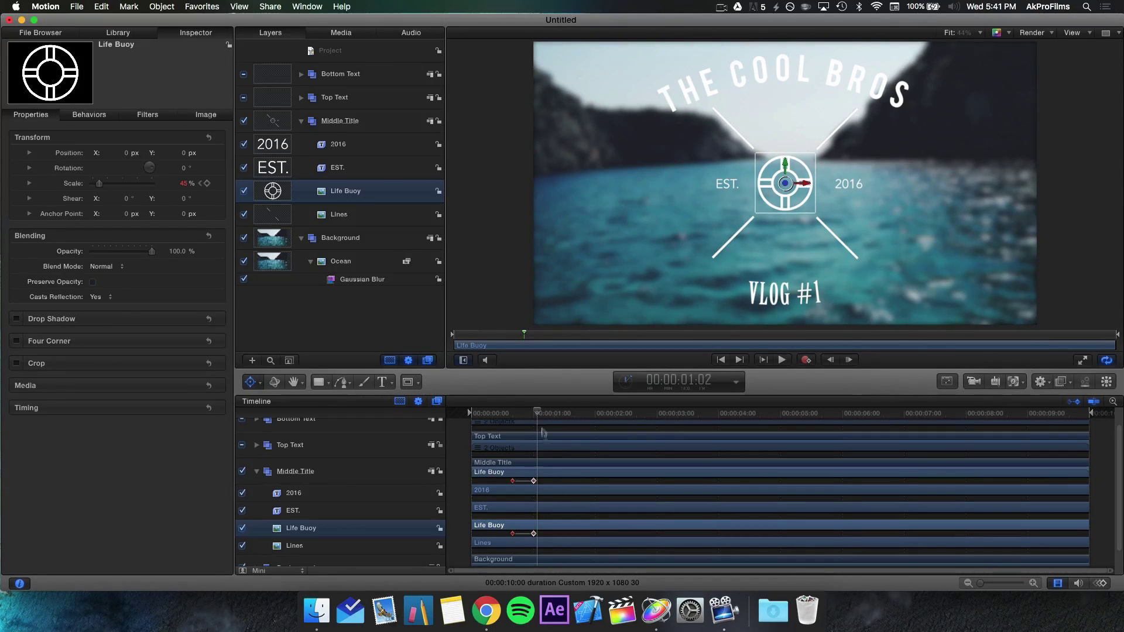
scroll(543, 460, "down", 2)
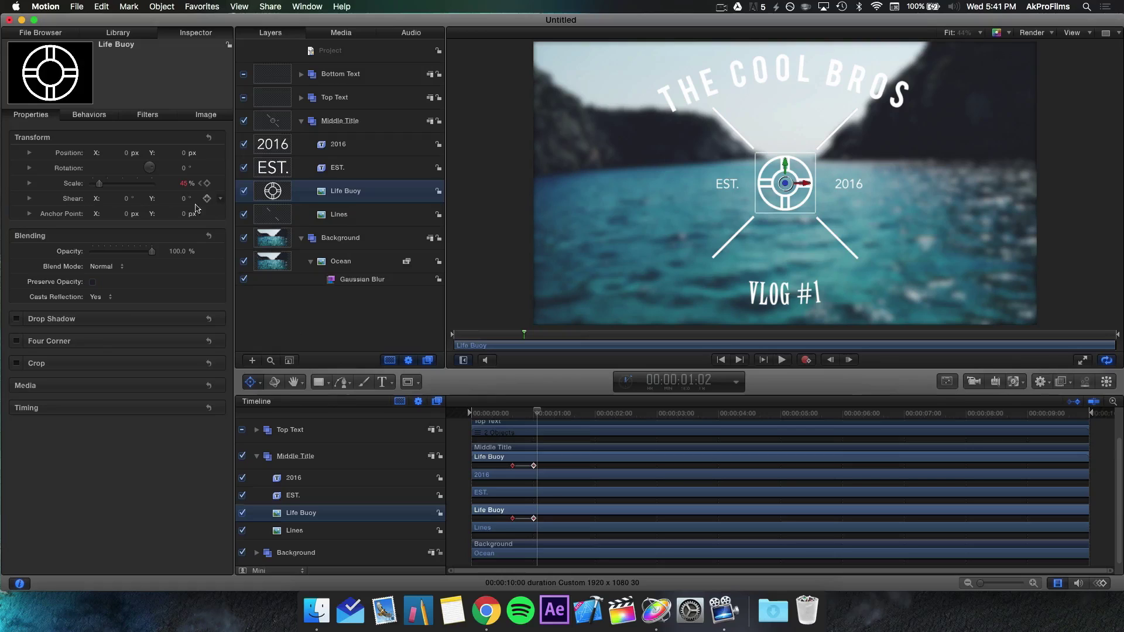
left_click(205, 183)
left_click_drag(549, 414, 542, 414)
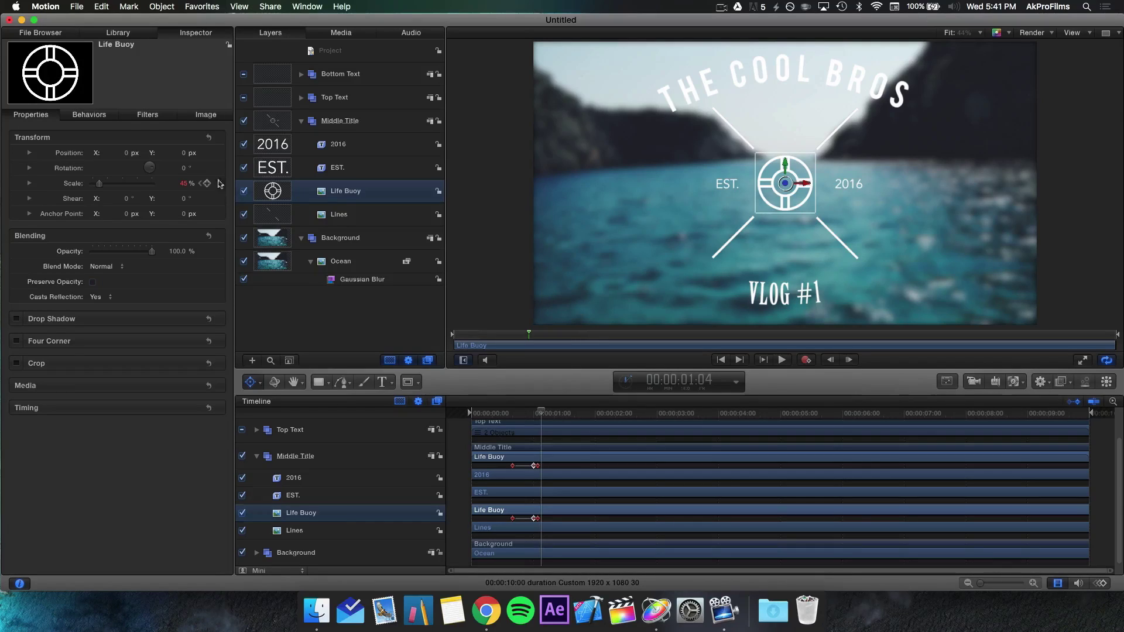
left_click_drag(541, 416, 546, 415)
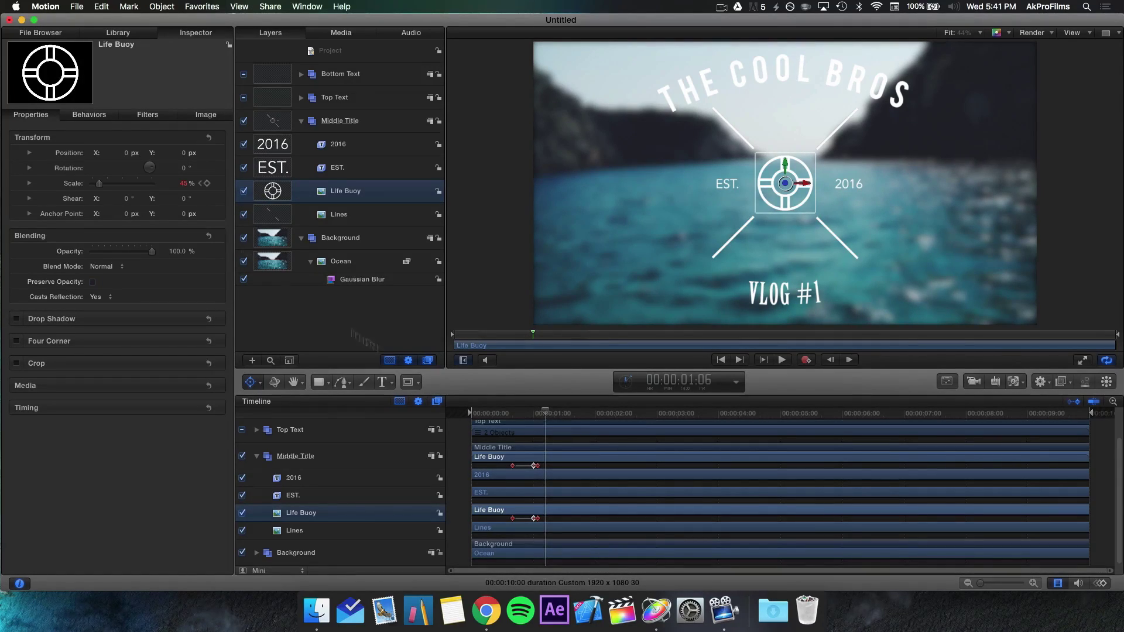
left_click(206, 183)
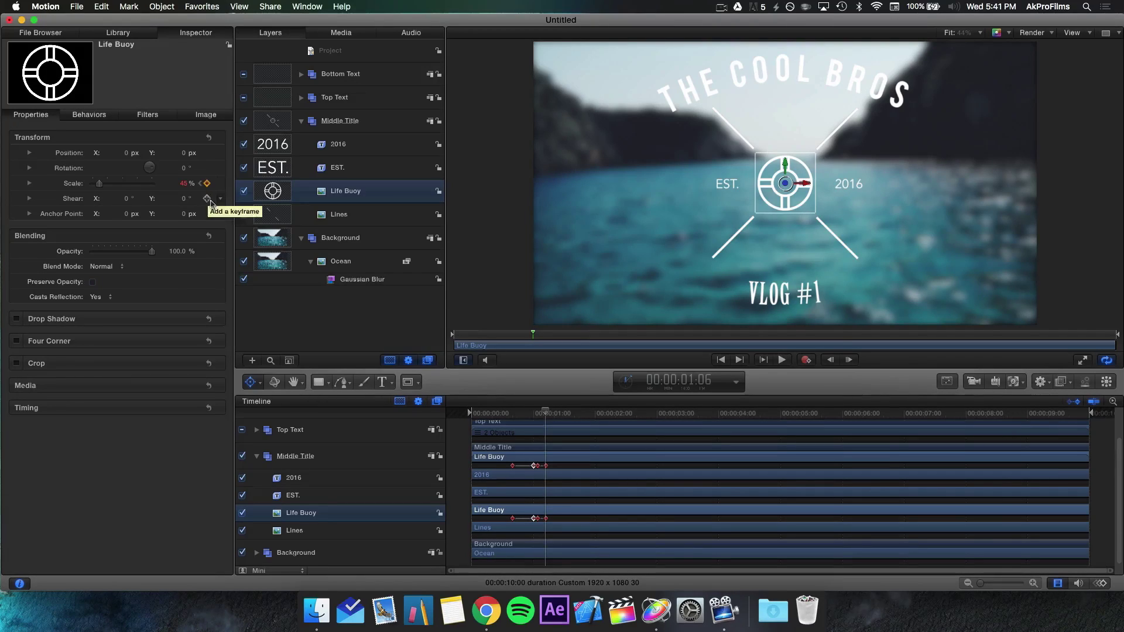
Set the Life Buoy's scale to 50% at the 00:00:01:02 keyframe to create an overshoot
left_click(201, 183)
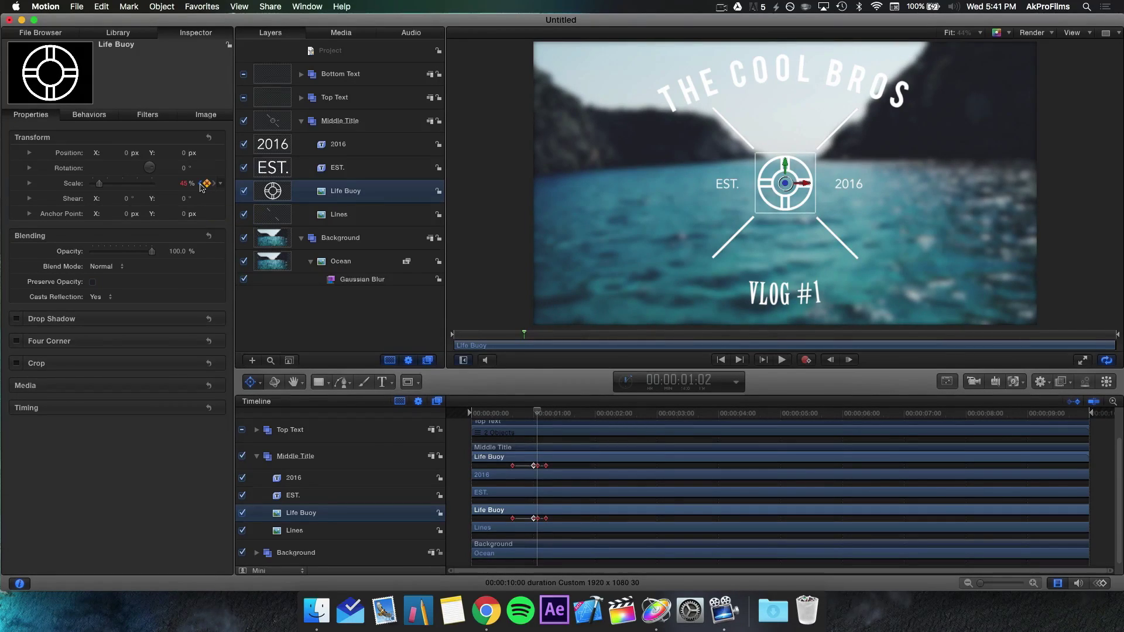
left_click(201, 184)
left_click(213, 184)
left_click(186, 185)
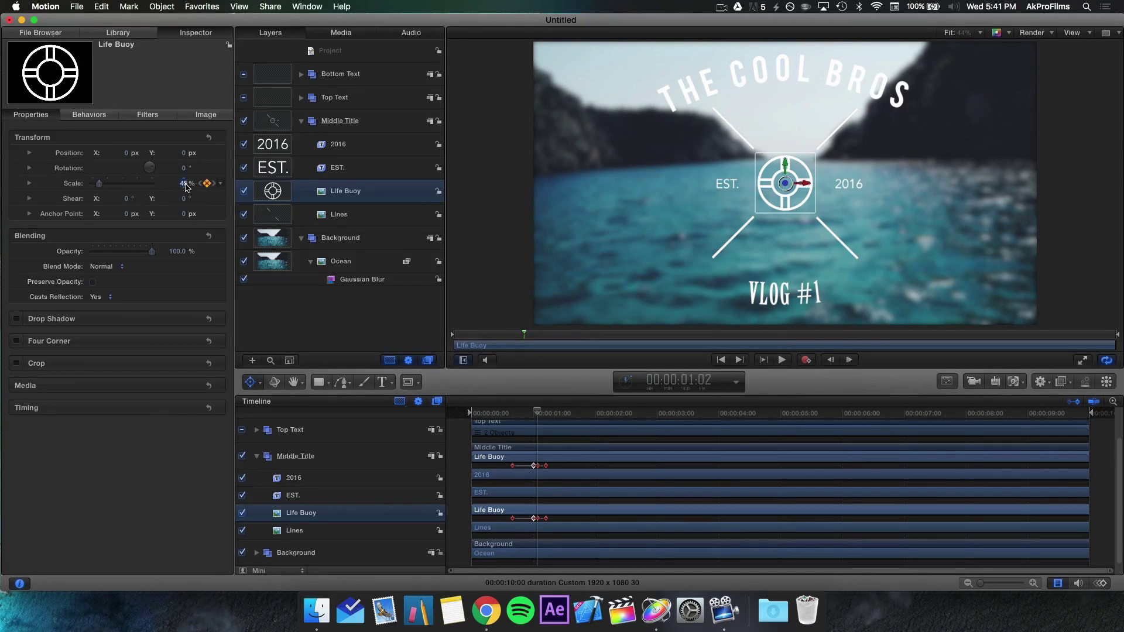
type("48")
key("Return")
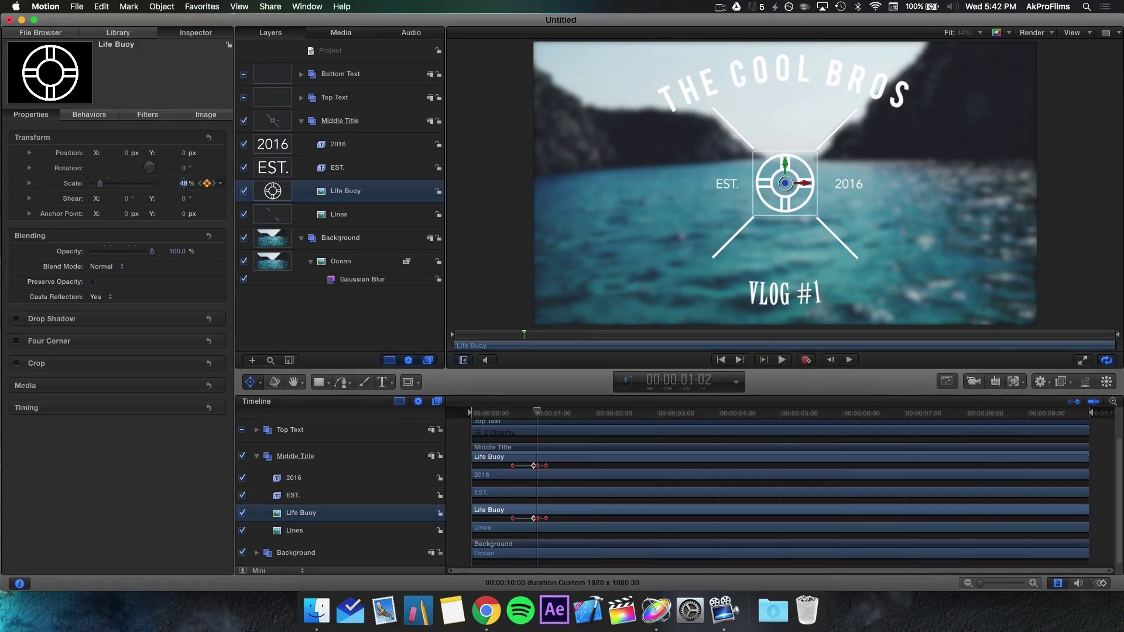
left_click(184, 183)
type("50")
key("Return")
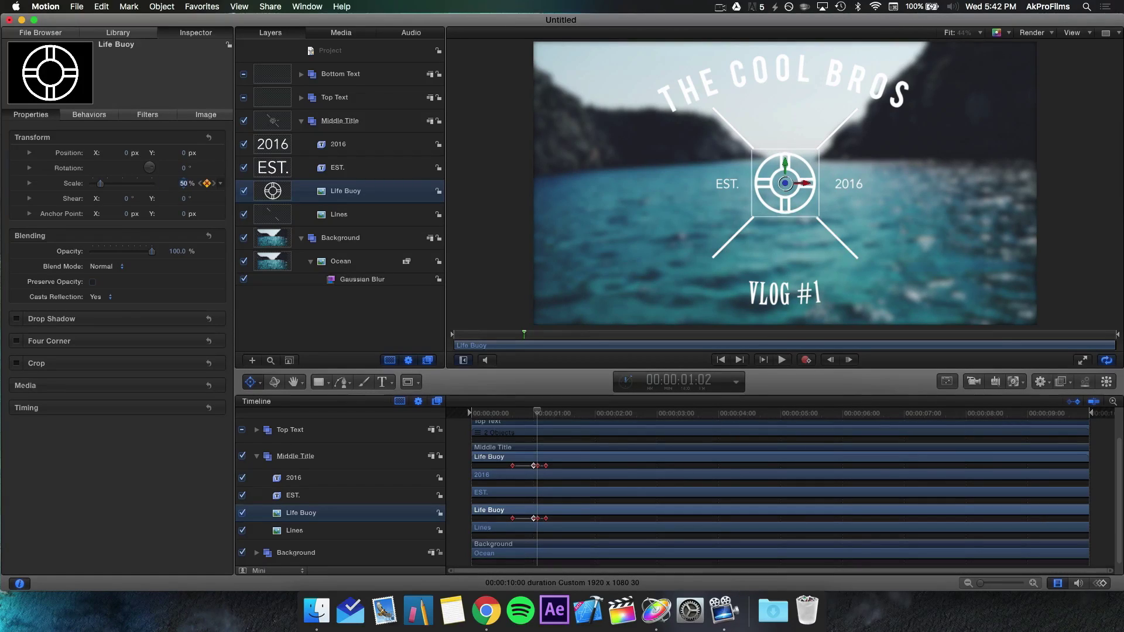
Review the Life Buoy's scale keyframes one by one and play its pop-in animation from the start
left_click_drag(539, 416, 533, 417)
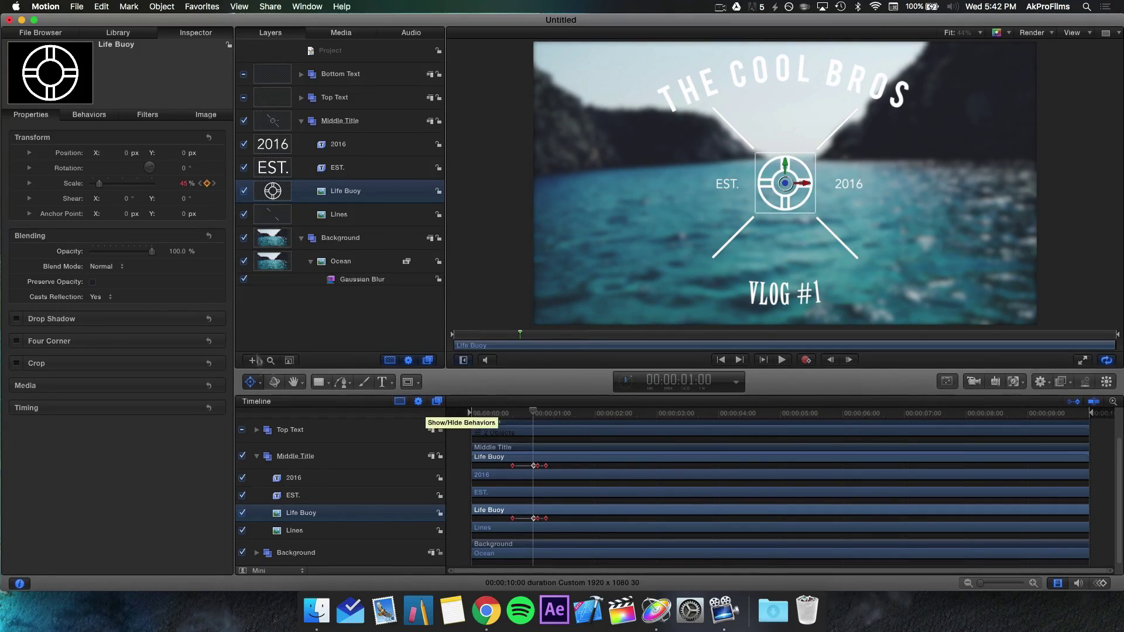
left_click(201, 183)
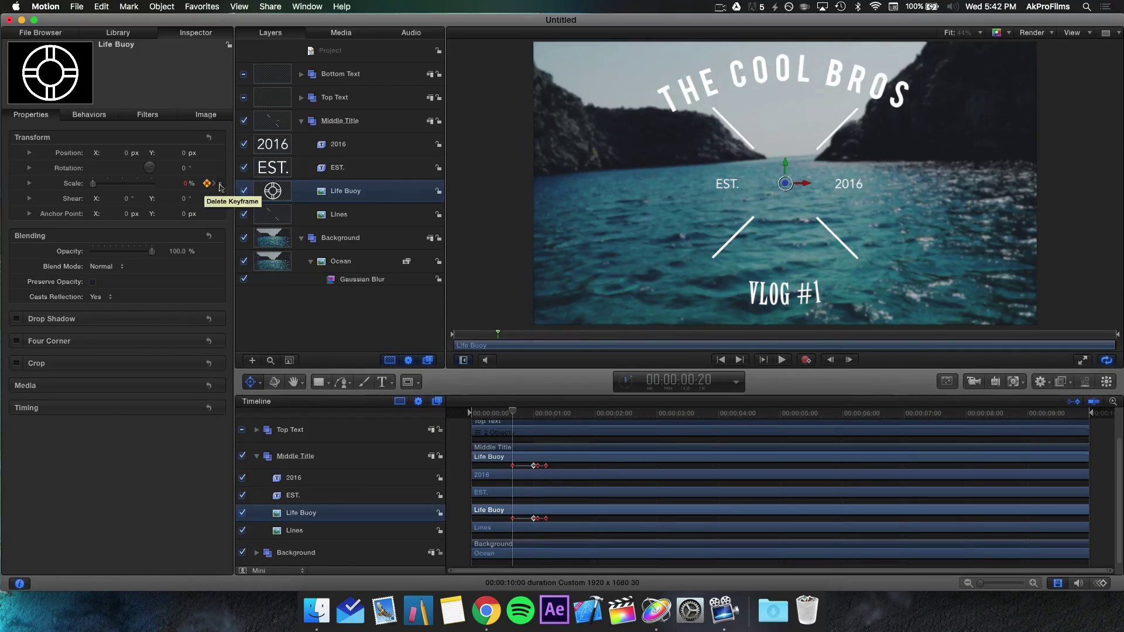
left_click(215, 184)
left_click(216, 184)
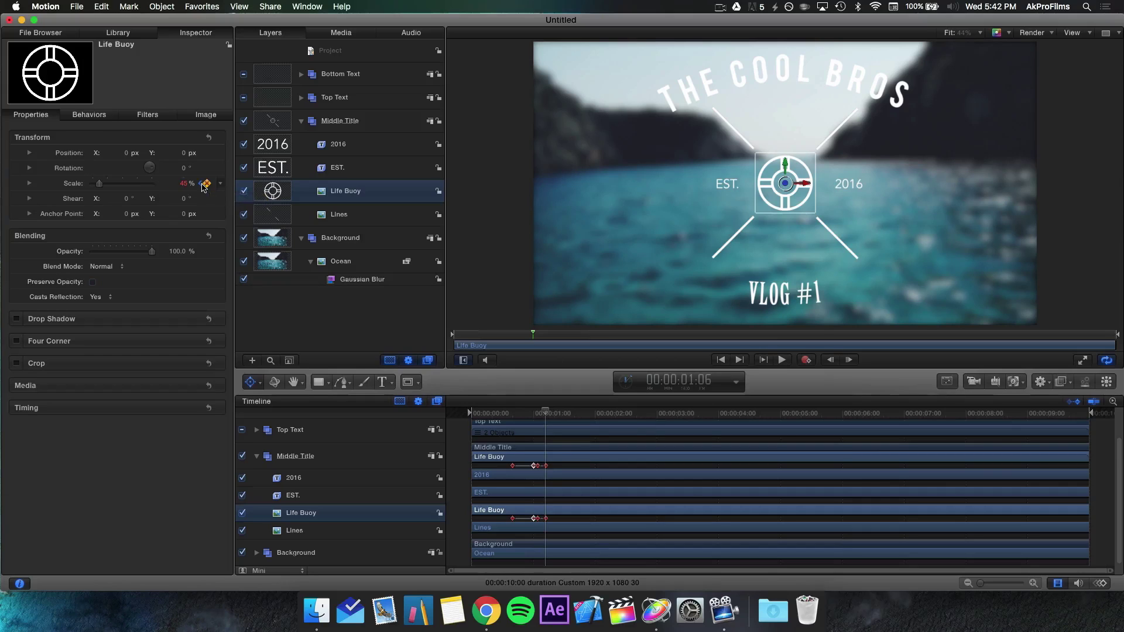
key("space")
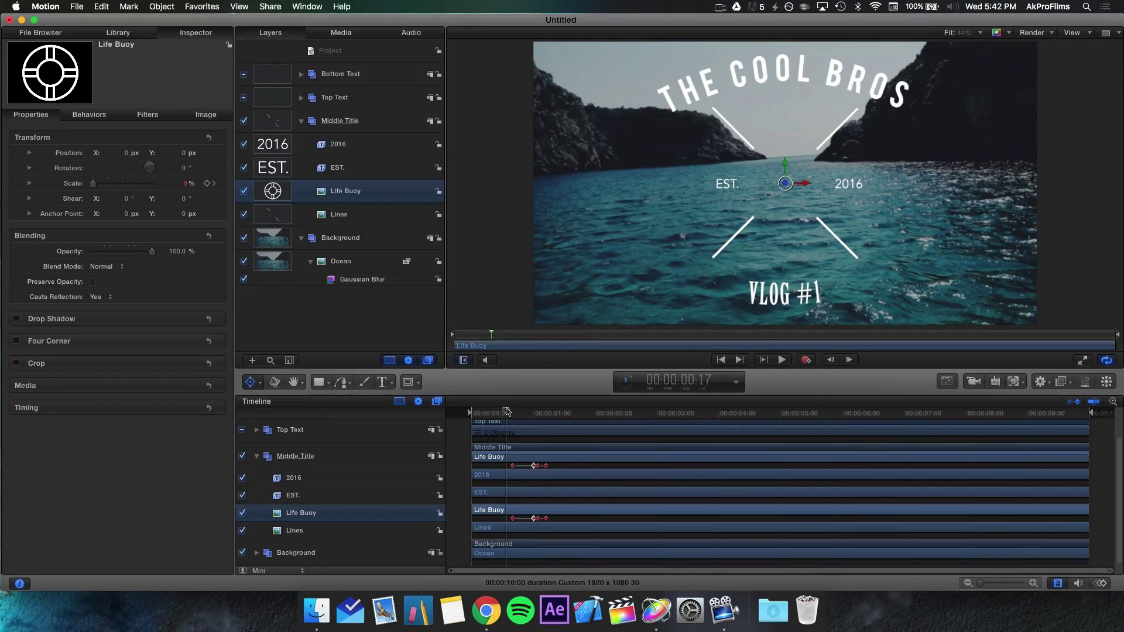
left_click_drag(498, 413, 471, 413)
left_click(462, 263)
key("space")
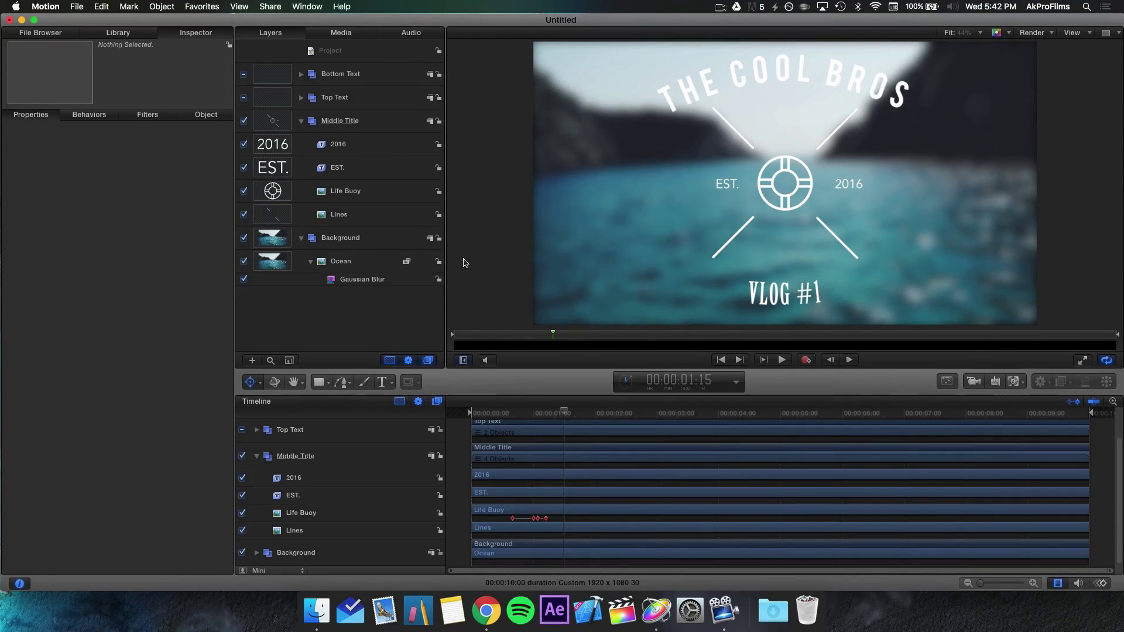
Add Lines scale keyframes at 00:00:01:02 and 00:00:01:10, and set the scale to 0% at the first one
left_click(538, 413)
mouse_move(539, 413)
left_mouse_down()
mouse_move(525, 413)
mouse_move(539, 416)
left_mouse_up()
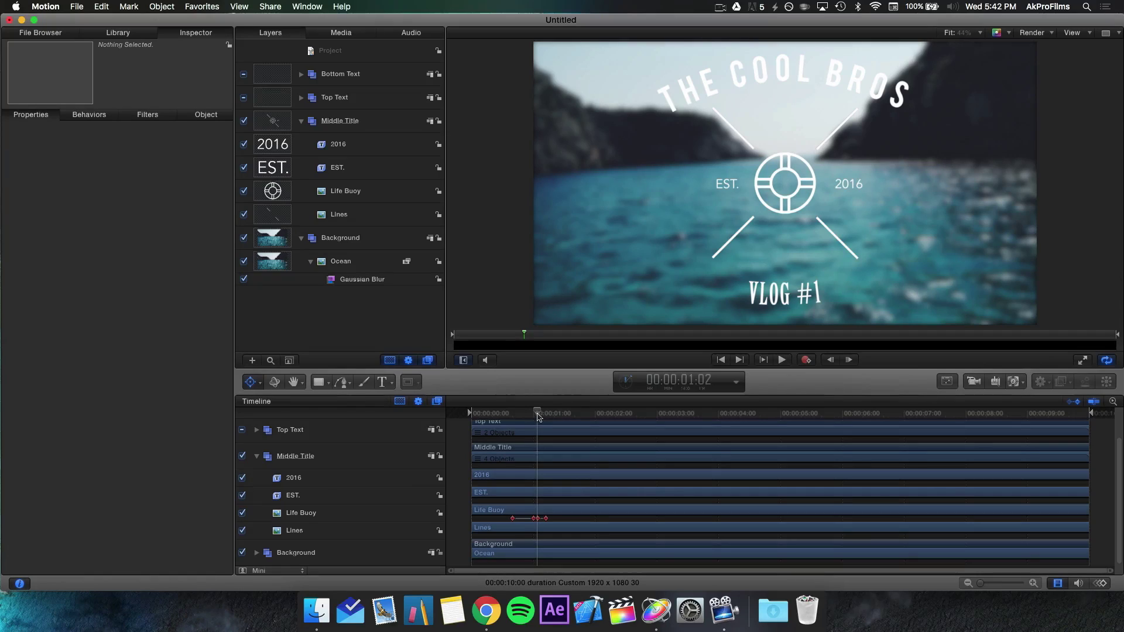
left_click(510, 527)
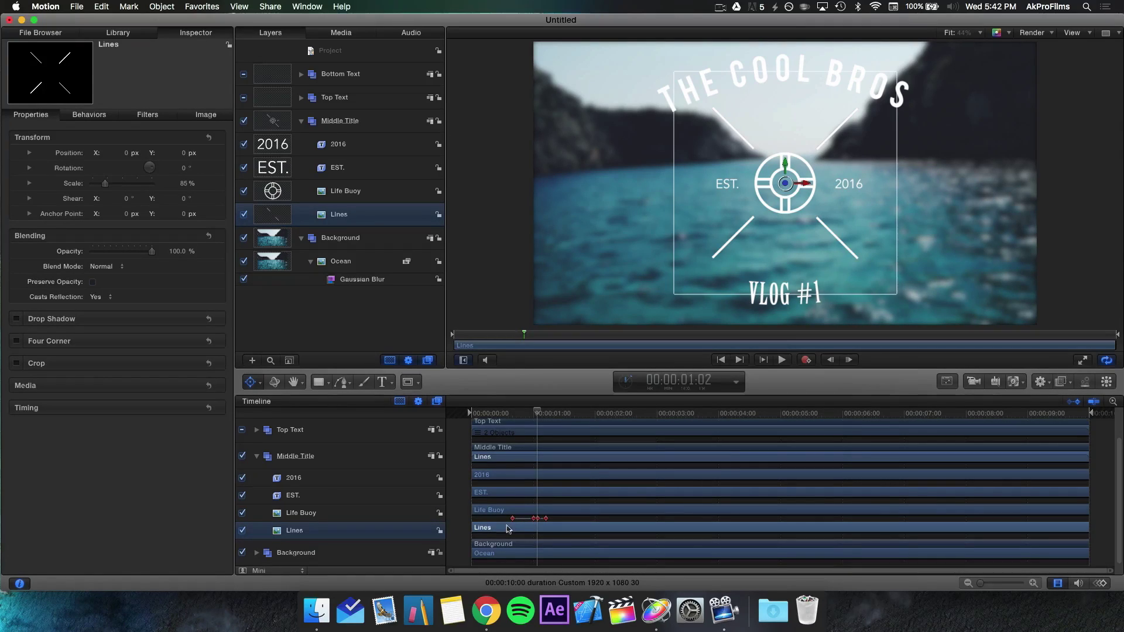
mouse_move(206, 186)
left_click_drag(536, 408, 554, 419)
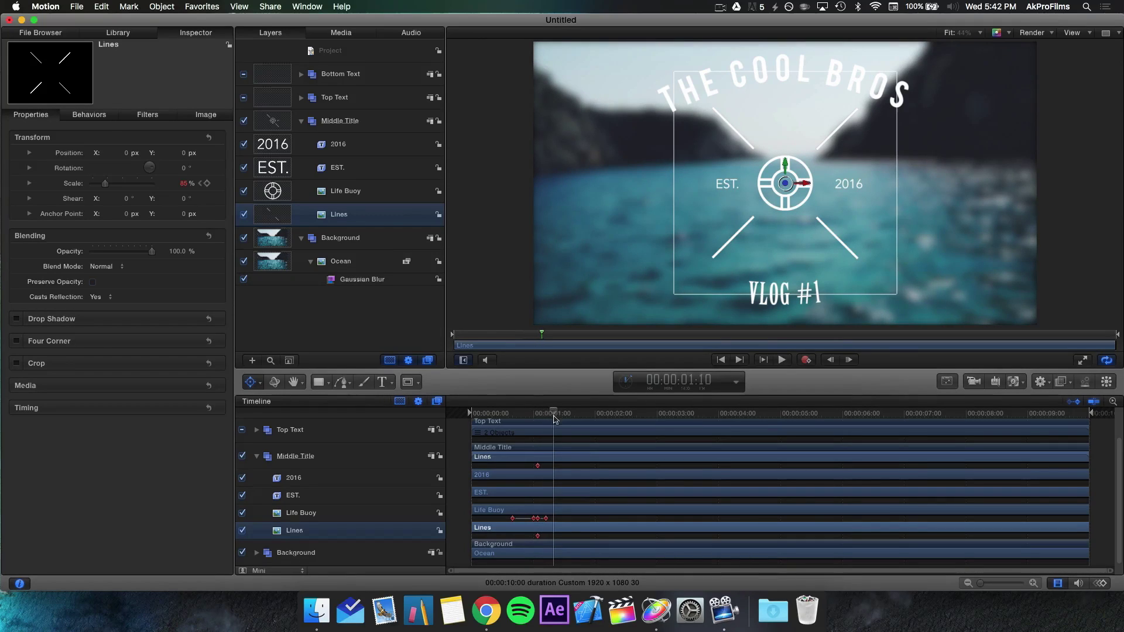
left_click(206, 184)
left_click(200, 183)
left_click_drag(106, 184, 37, 189)
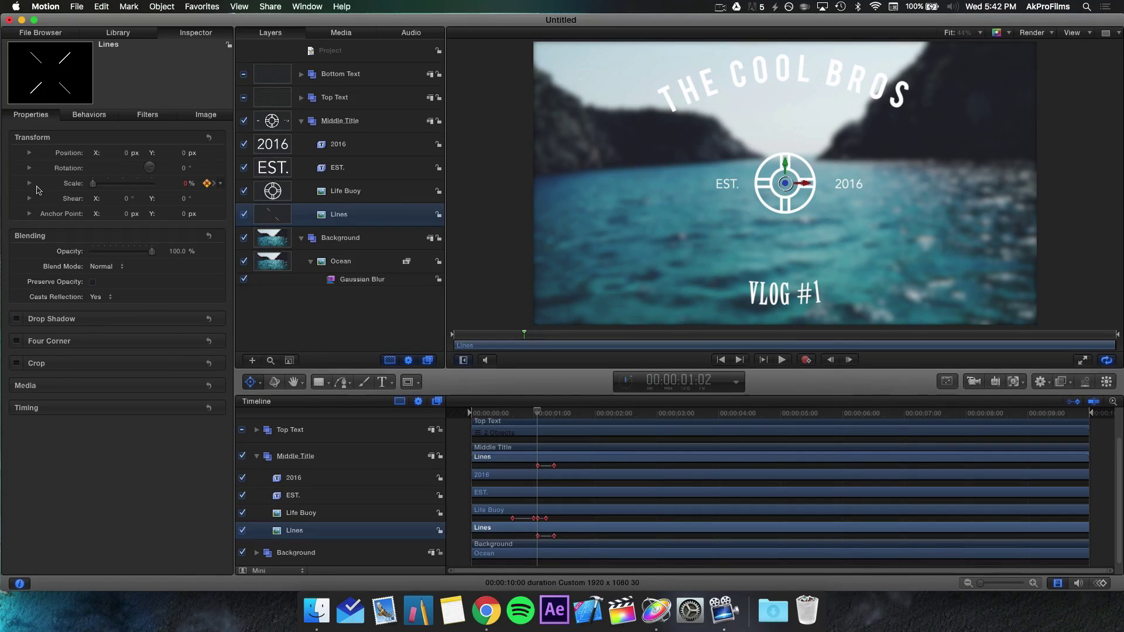
Play back the growing lines and check their timing against the Life Buoy's pop-in
key("space")
key("space")
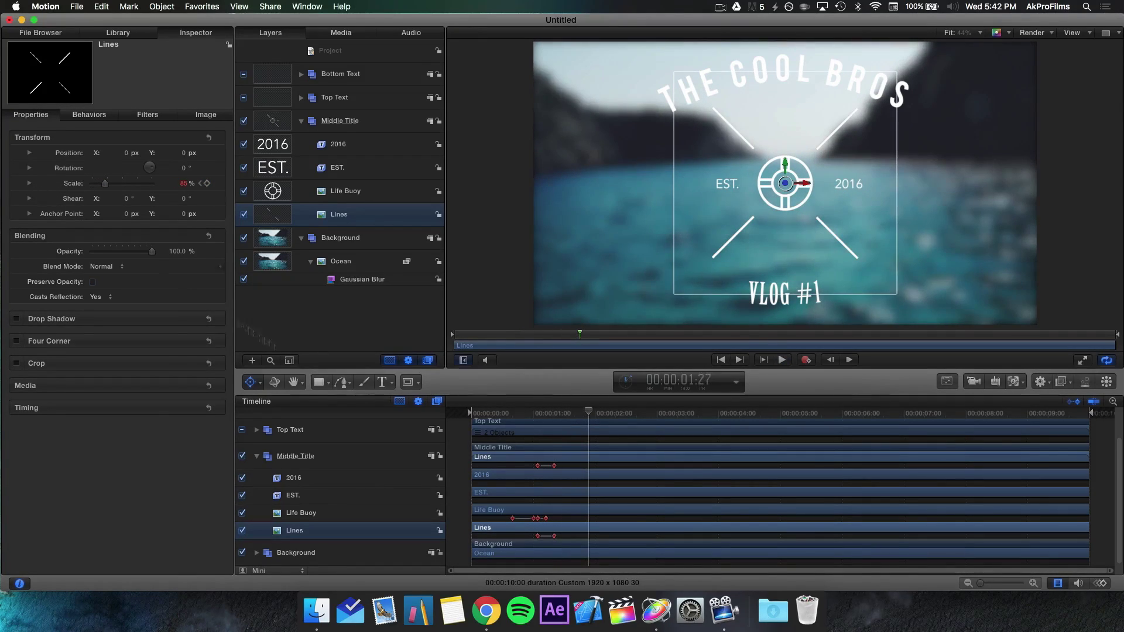
left_click(544, 413)
key("space")
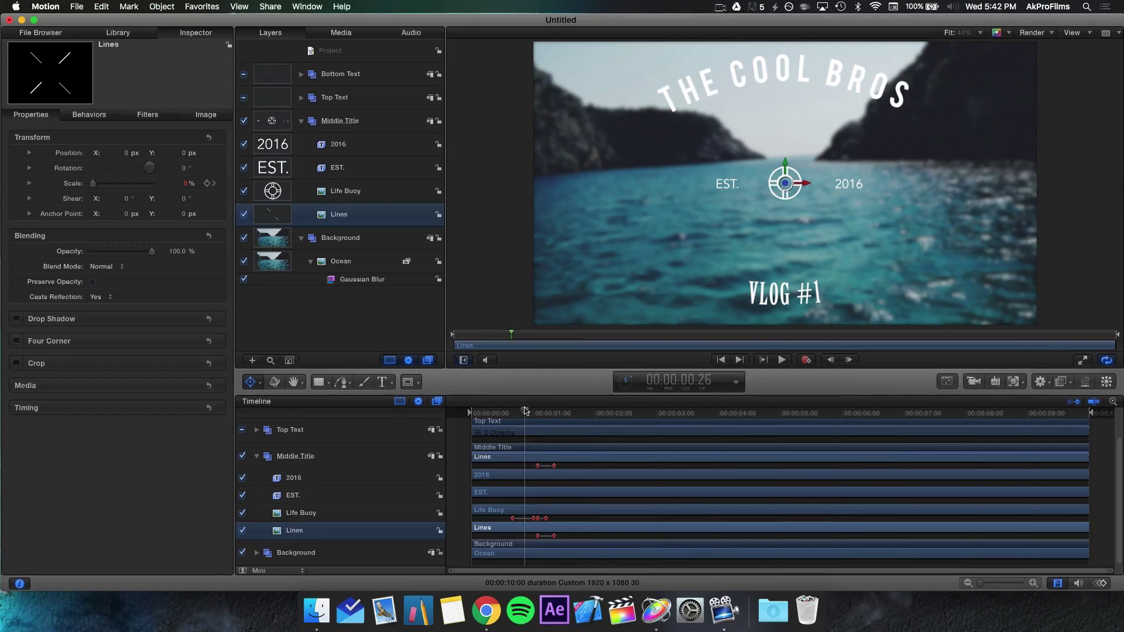
left_click(535, 413)
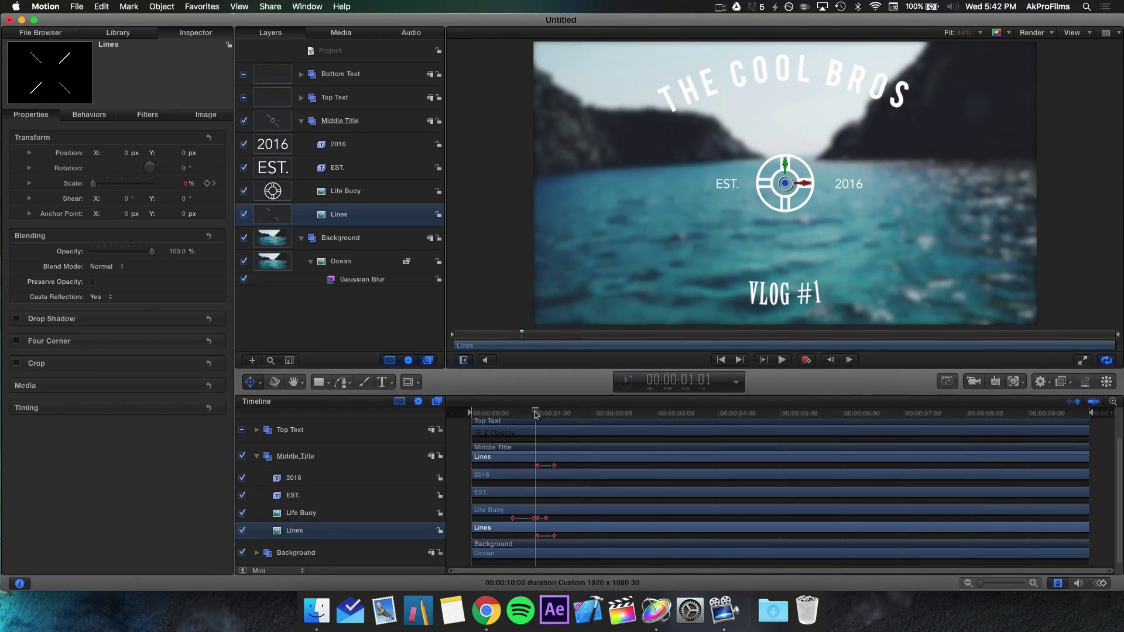
Move the two Lines scale keyframes earlier, to 00:00:00:24 and 00:00:01:02
left_click(554, 536)
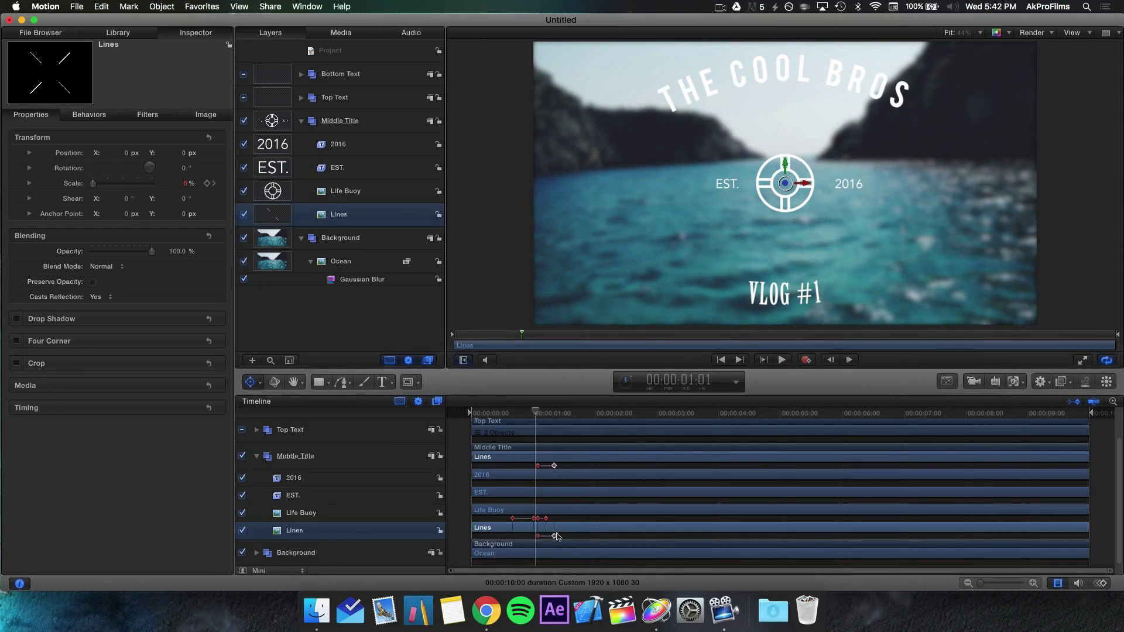
key("super+z")
left_click(554, 536)
left_click_drag(539, 540, 531, 540)
left_click_drag(517, 416, 569, 416)
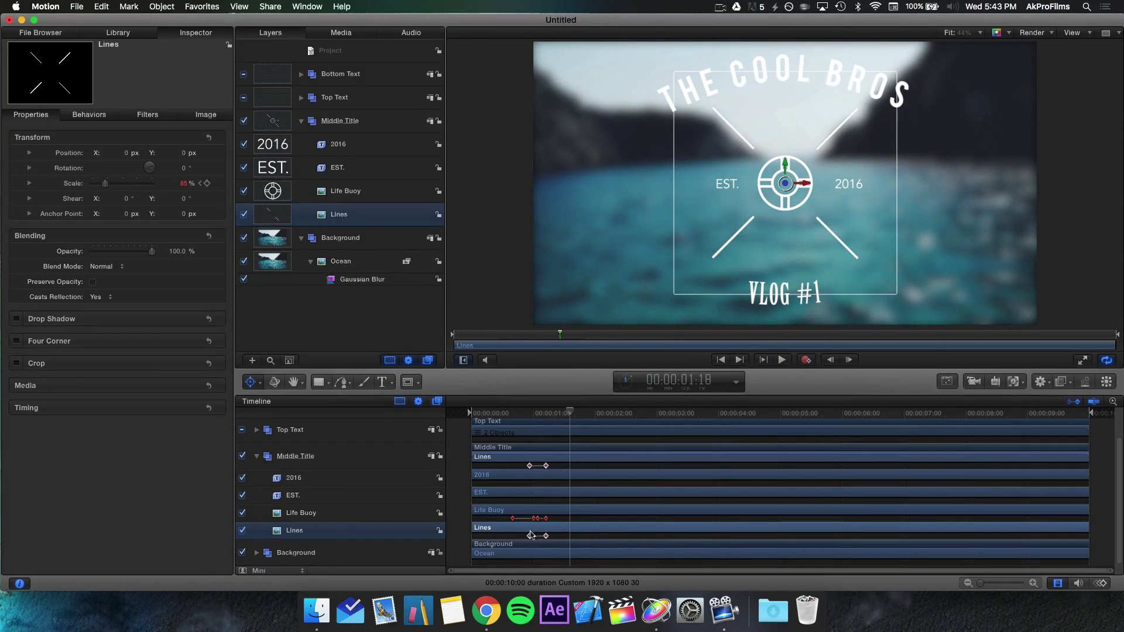
left_click_drag(530, 538, 521, 537)
Play the lifebuoy and lines animation repeatedly to check the earlier start of the lines
left_click(514, 412)
key("space")
key("space")
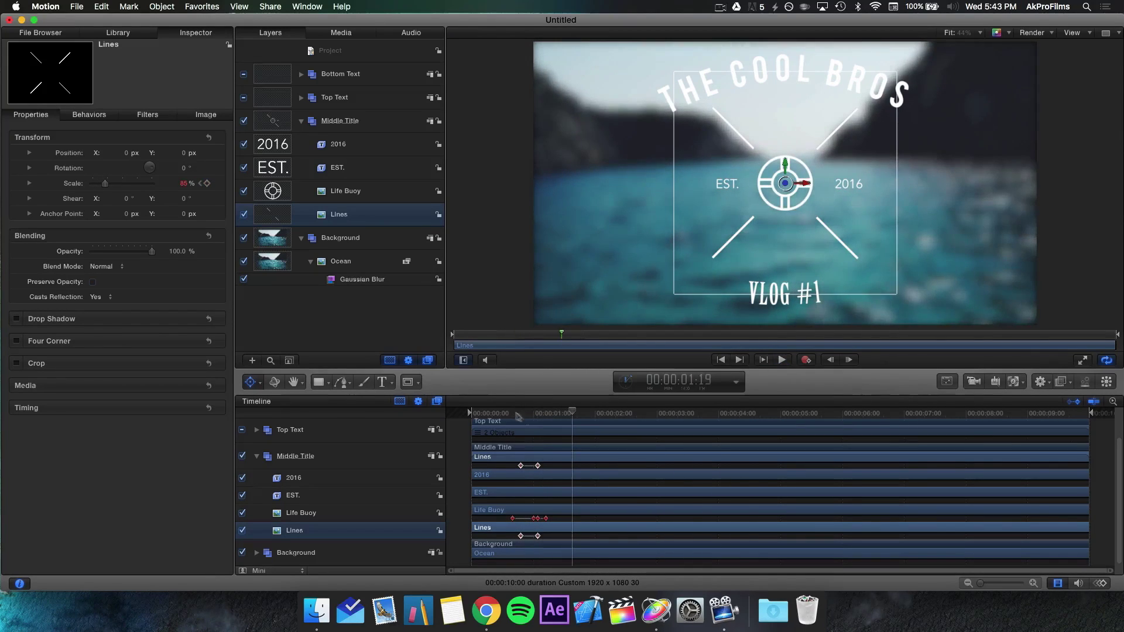
left_click(500, 413)
key("space")
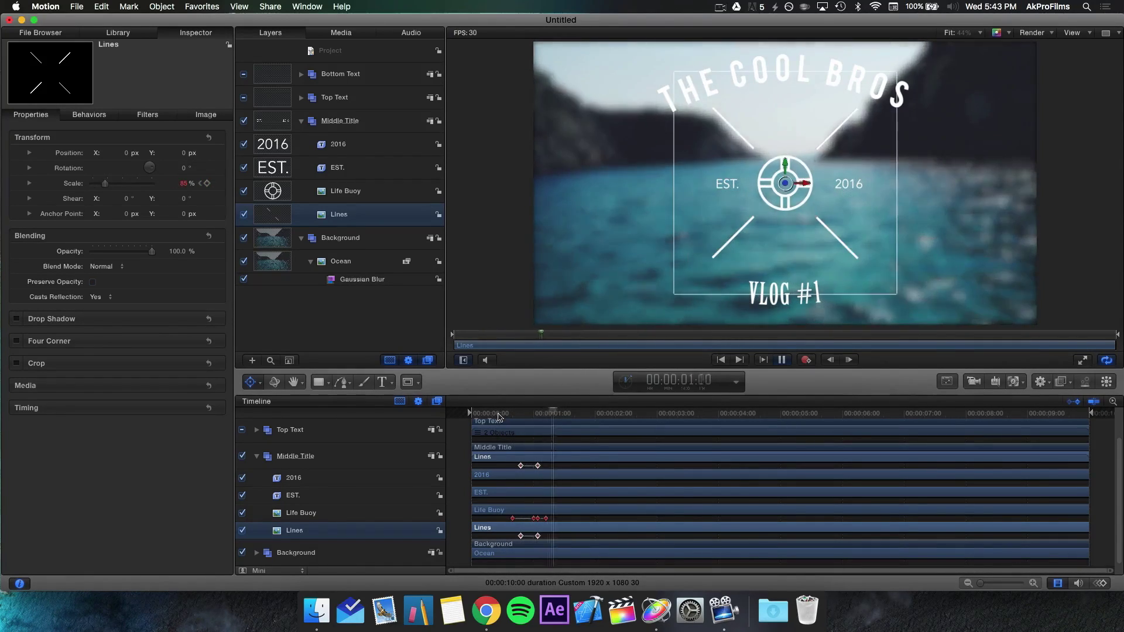
left_click(498, 416)
key("space")
Add two more Lines scale keyframes at 00:00:01:04 and 00:00:01:08
left_click(522, 413)
left_click_drag(524, 413, 542, 421)
left_click(206, 183)
left_click_drag(543, 415, 540, 413)
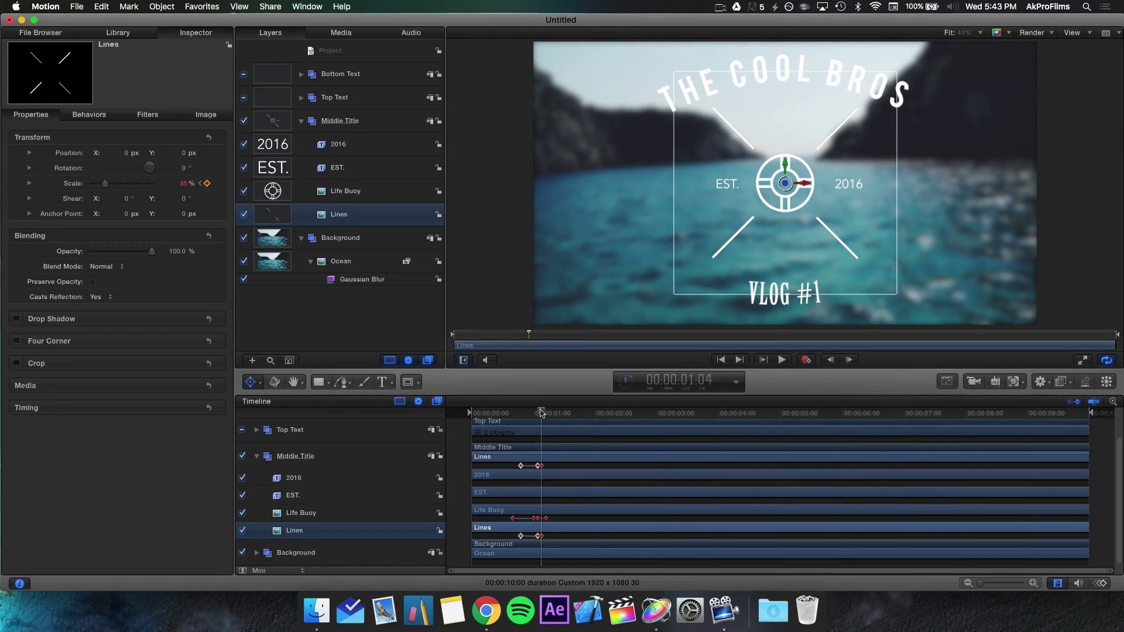
left_click_drag(541, 412, 550, 416)
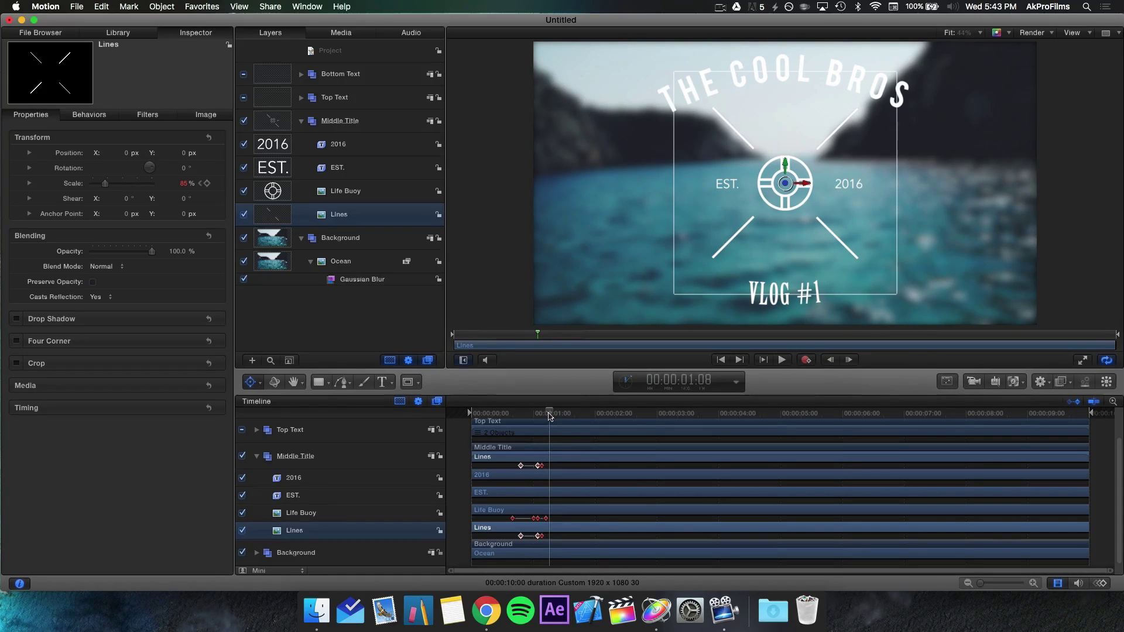
left_click(206, 183)
Set the Lines' scale to 90% at the 00:00:01:04 keyframe for an overshoot and play back the result
left_click(200, 184)
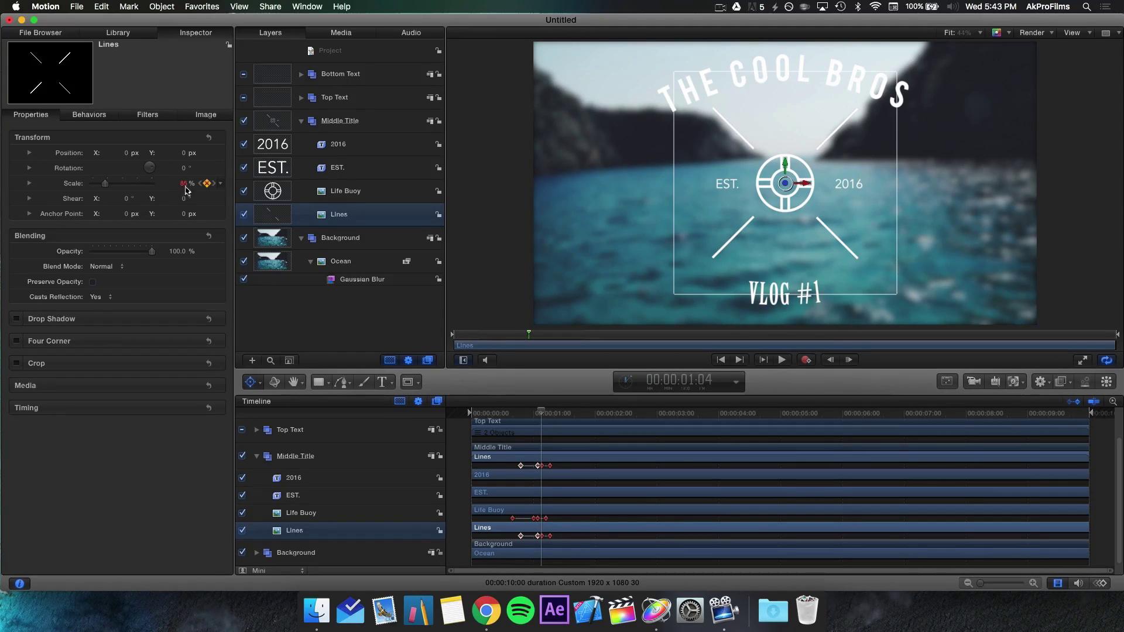
type("90")
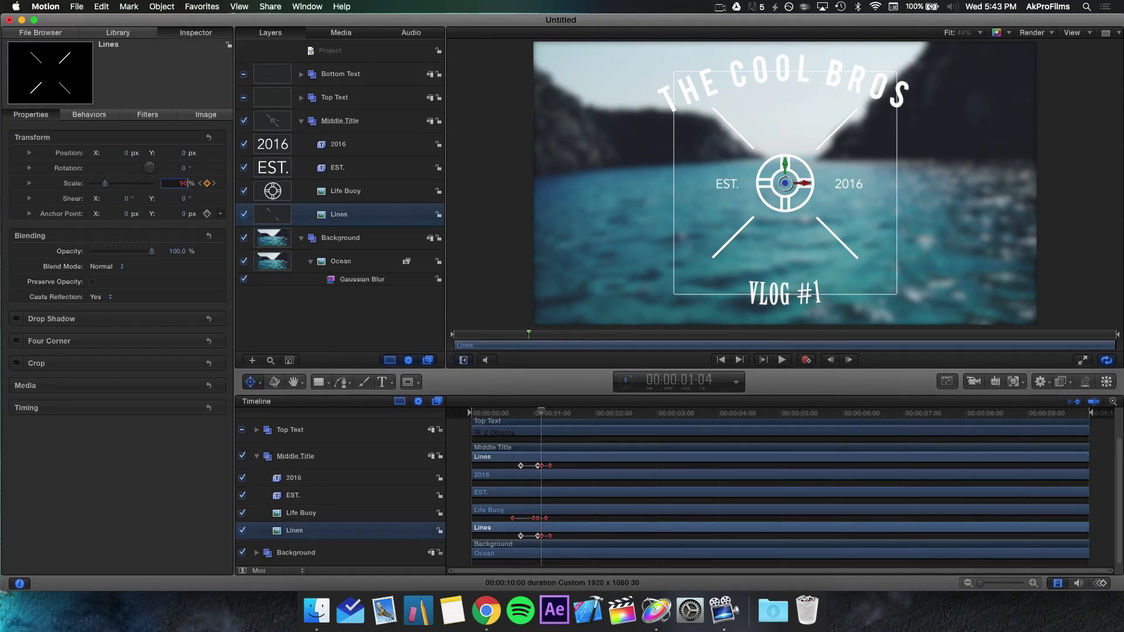
key("Return")
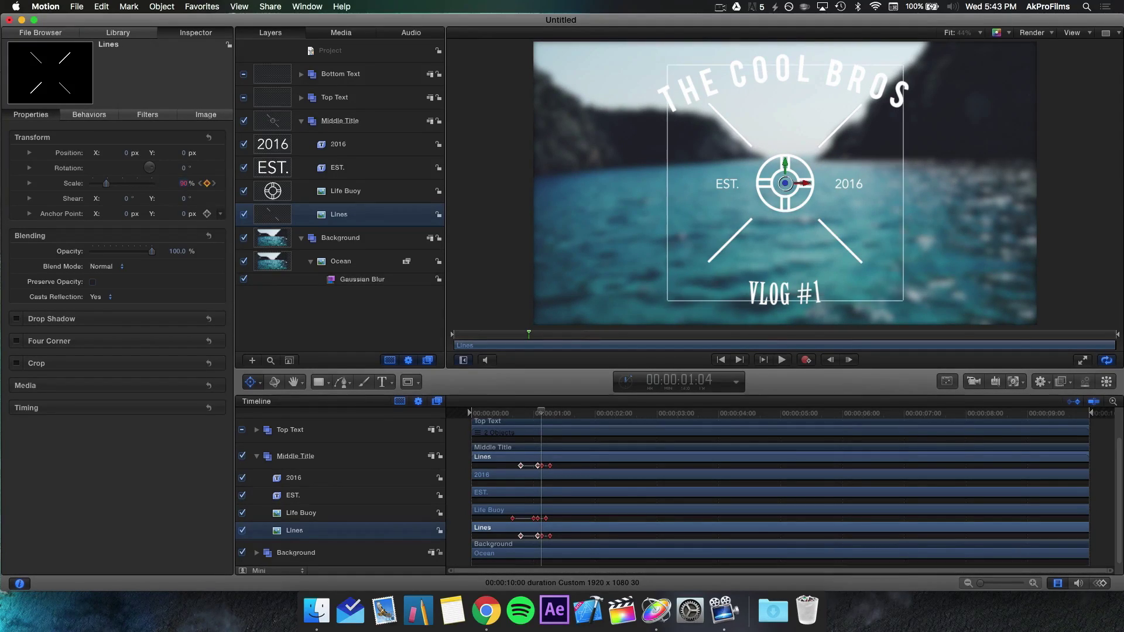
left_click(504, 414)
key("space")
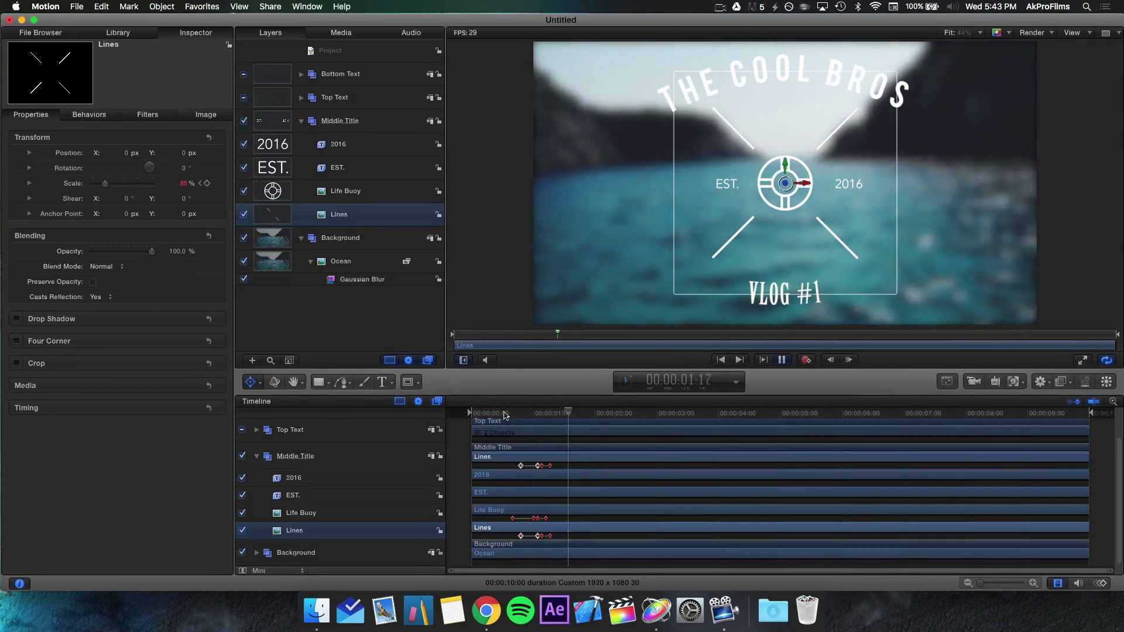
key("space")
Add opacity keyframes to the Lines at 00:00:00:28 and 00:00:01:02
left_click(521, 415)
left_click_drag(521, 419, 524, 420)
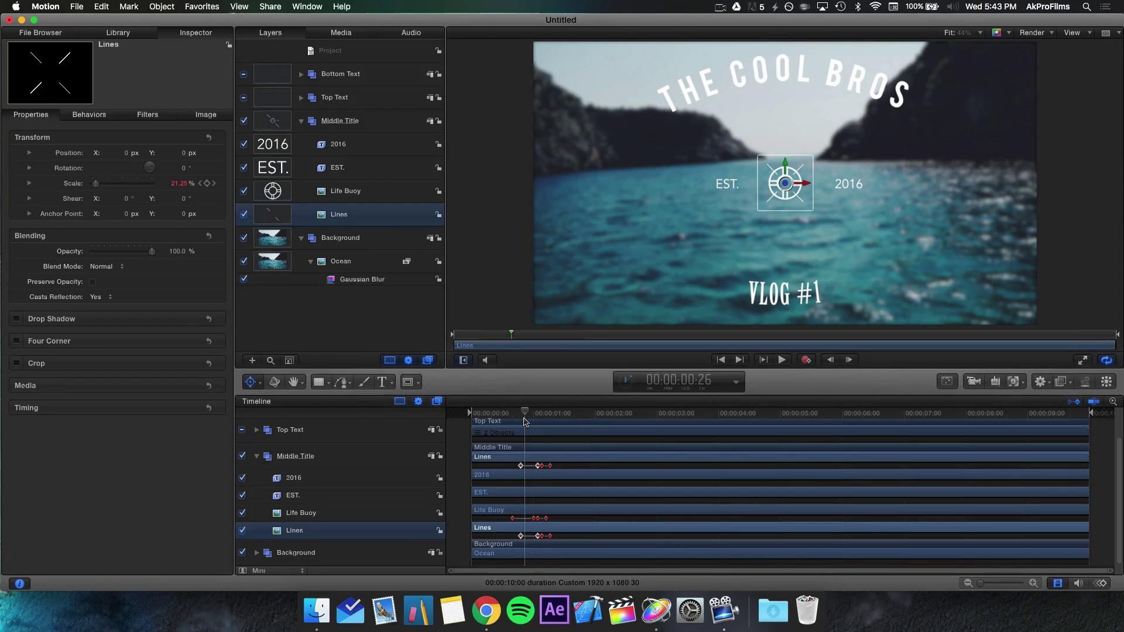
left_click_drag(525, 420, 530, 421)
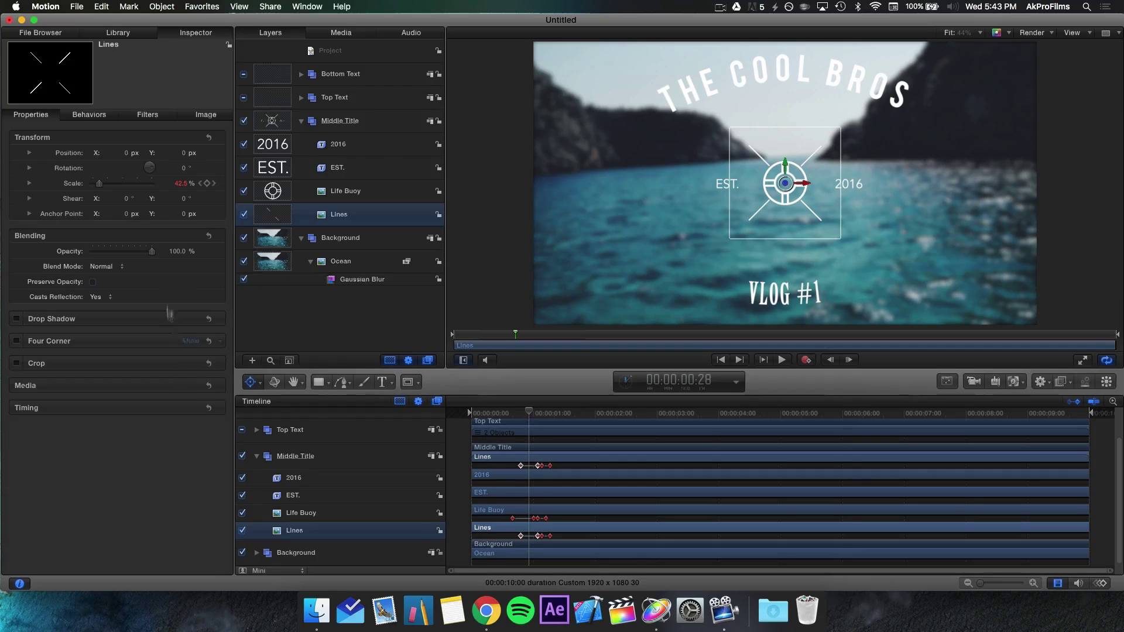
left_click(207, 251)
left_click_drag(531, 413, 521, 411)
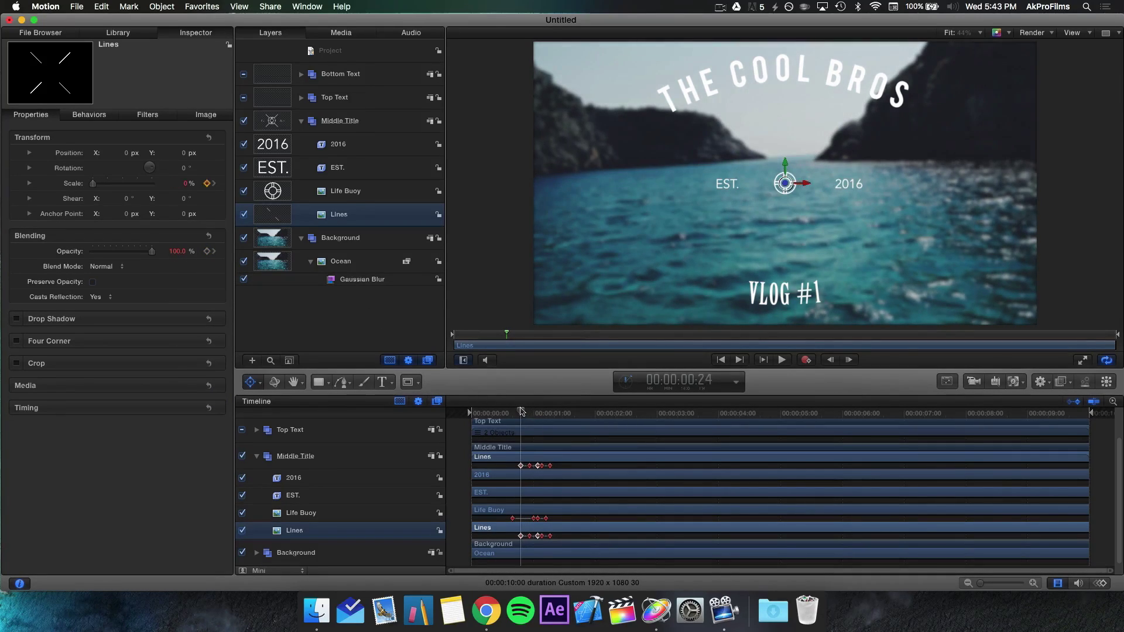
left_click(206, 251)
left_click_drag(521, 413, 538, 414)
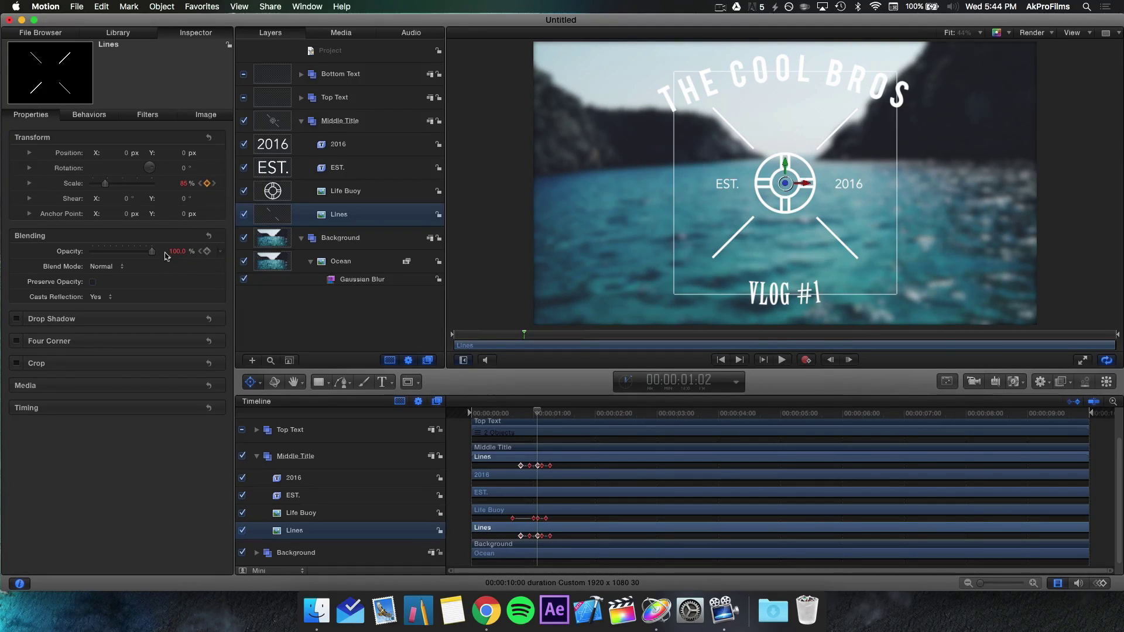
left_click(206, 251)
Set the Lines' opacity to 0% at the 00:00:00:28 keyframe and play the fade-in from the start
left_click(201, 252)
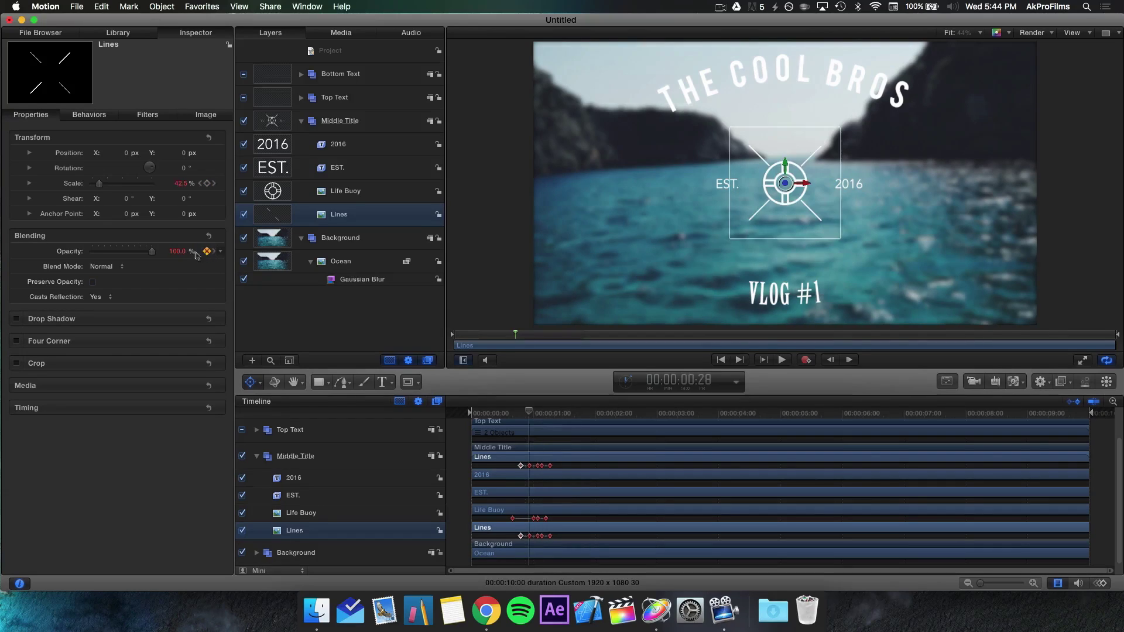
left_click_drag(152, 252, 2, 257)
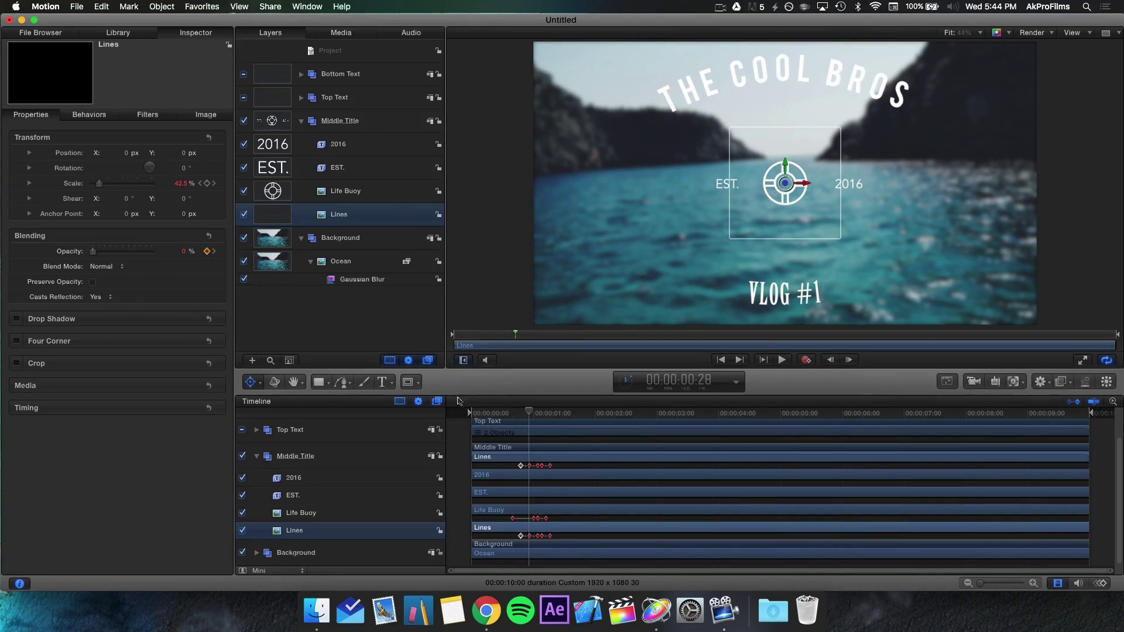
key("space")
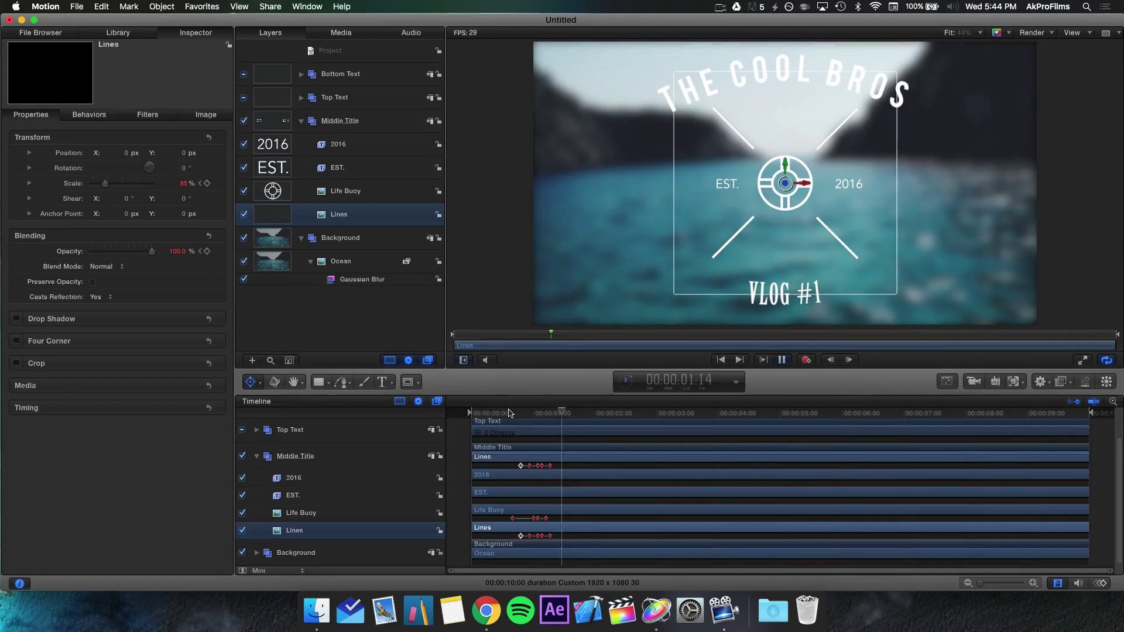
left_click_drag(496, 411, 414, 406)
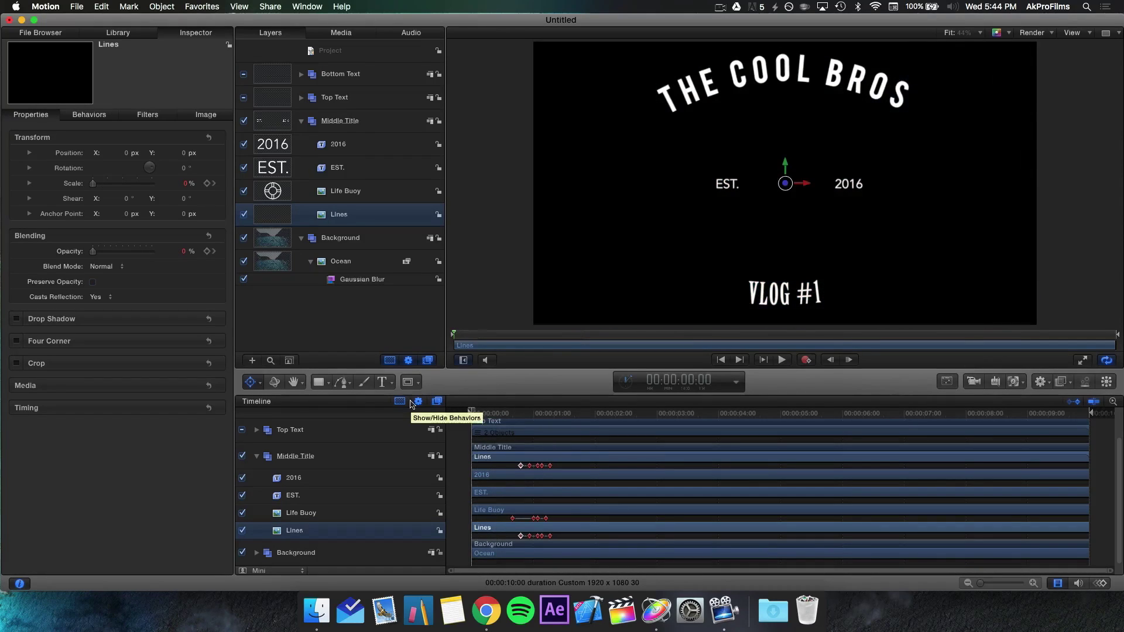
left_click(398, 299)
key("space")
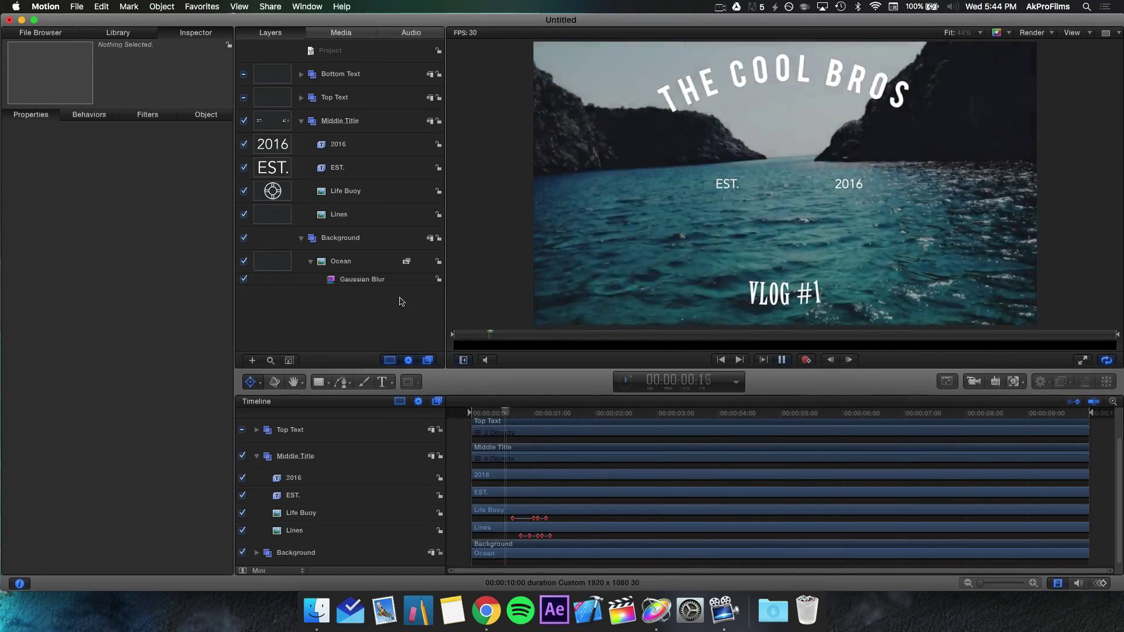
key("space")
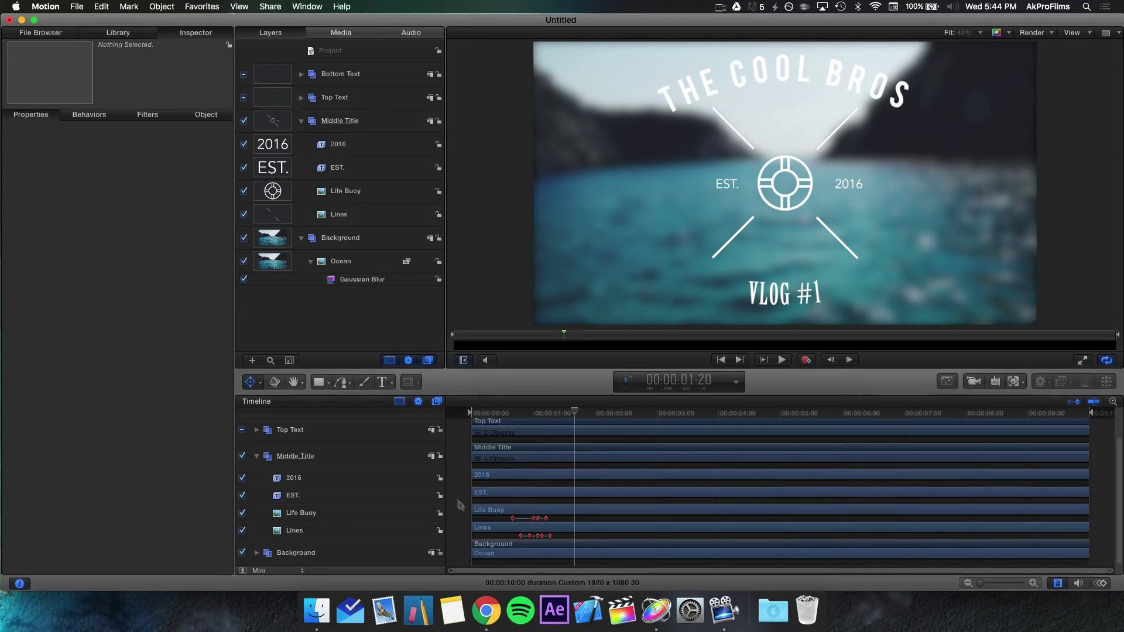
Keyframe the EST. text's position at 00:00:01:00 and 00:00:01:10, with X at about -52.4 px on the first keyframe
left_click_drag(517, 418, 534, 423)
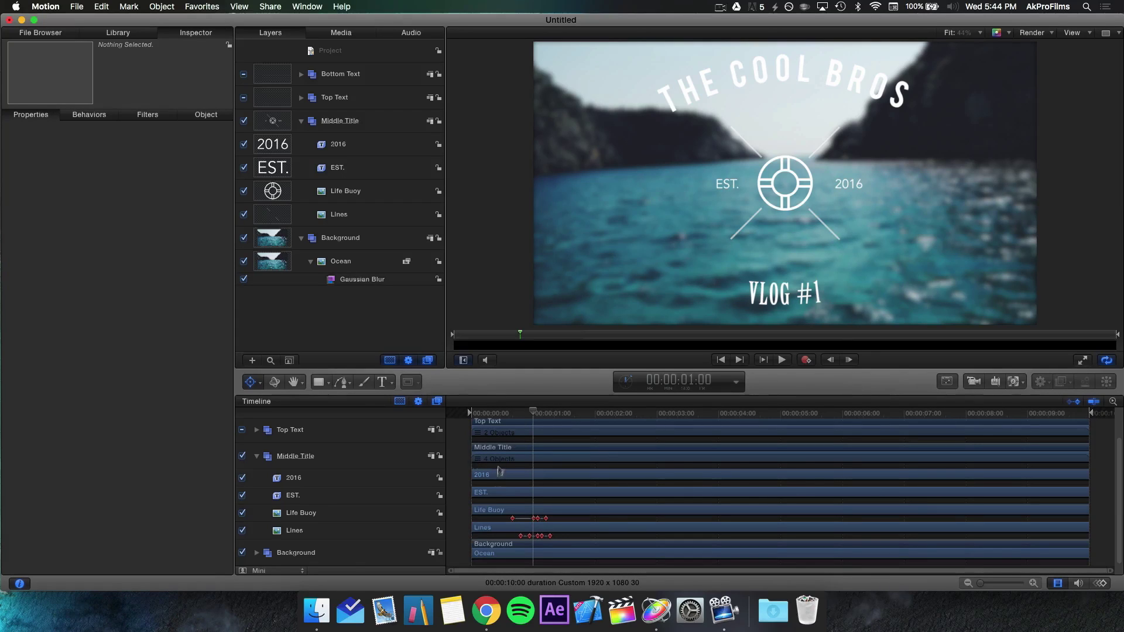
left_click(501, 491)
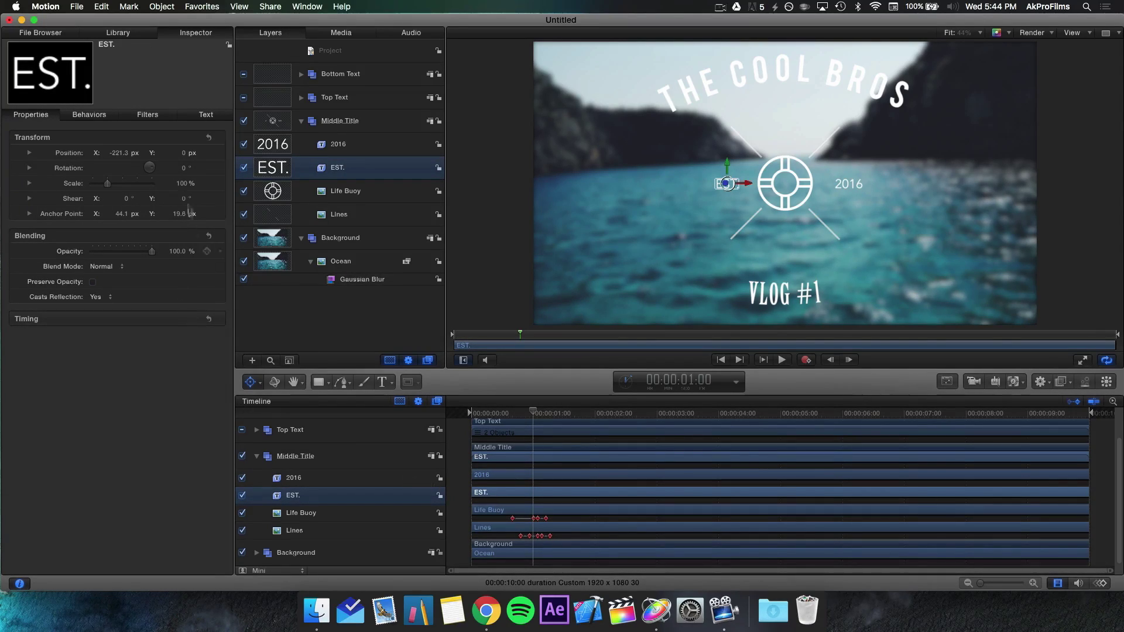
mouse_move(208, 252)
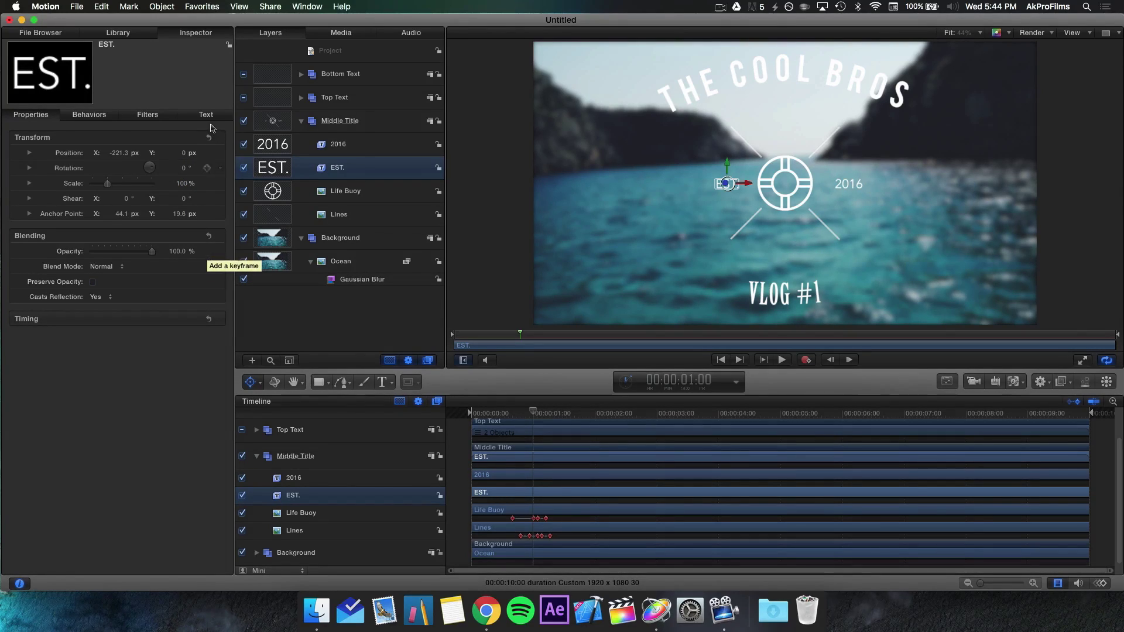
left_click(208, 153)
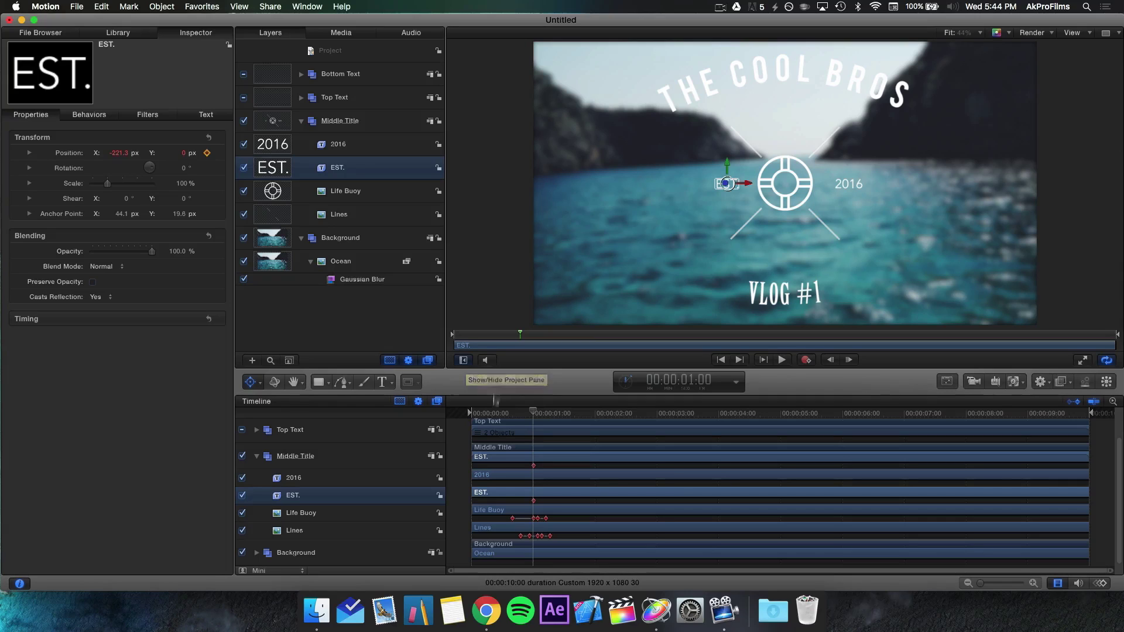
left_click_drag(534, 415, 554, 427)
left_click(208, 154)
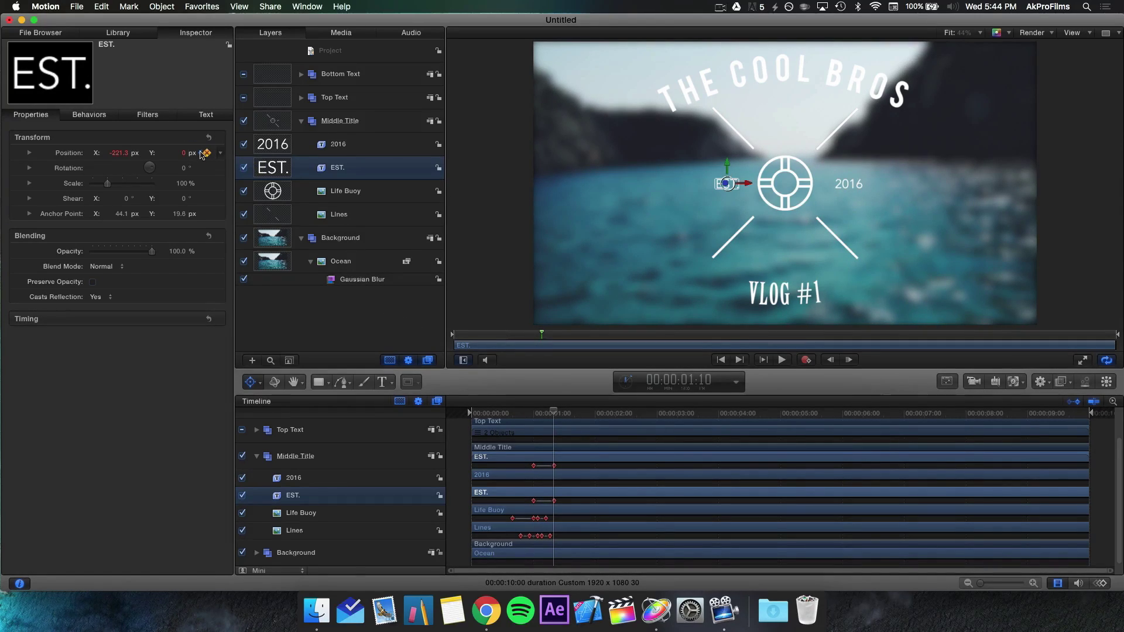
left_click(201, 153)
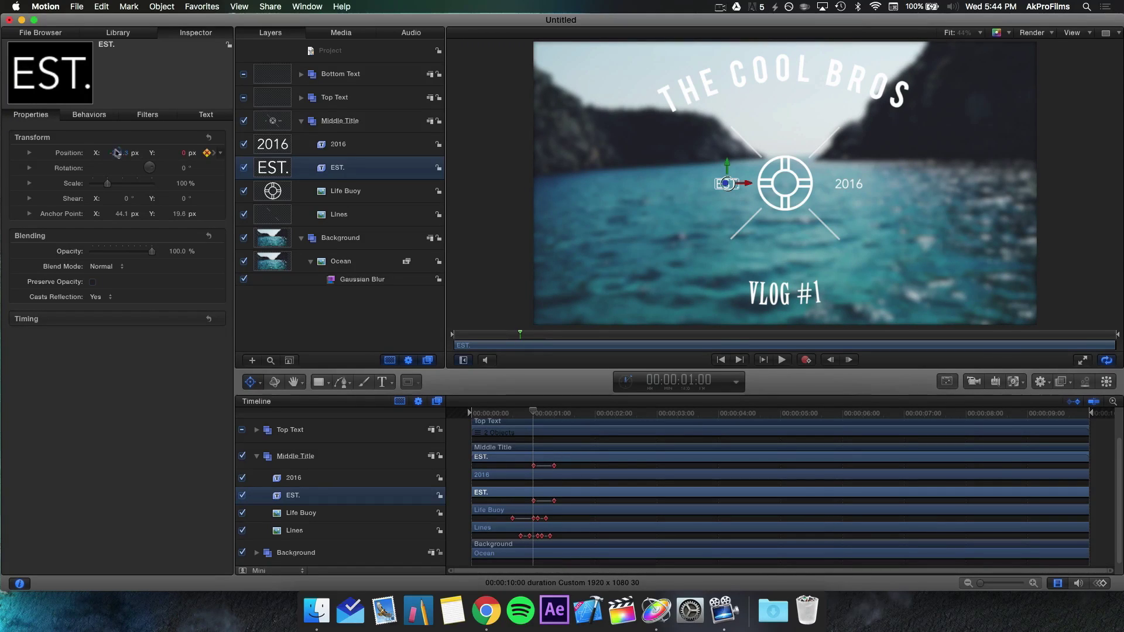
left_click_drag(117, 153, 120, 152)
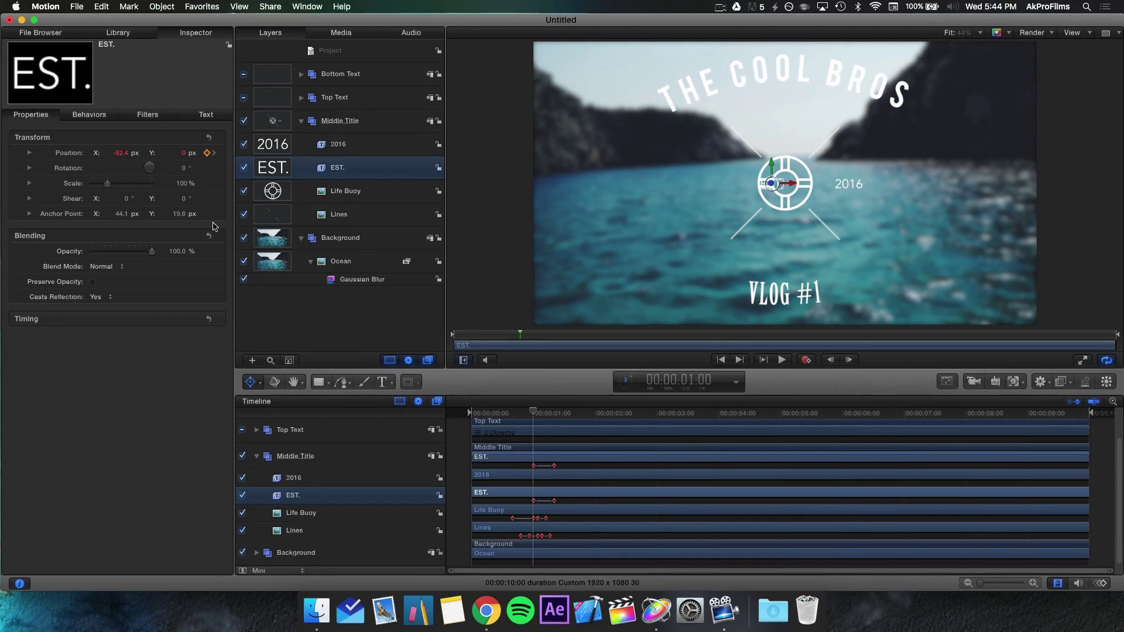
Keyframe the EST. text's opacity at 00:00:01:00 and 00:00:01:05, with 0% on the first keyframe
left_click(207, 251)
left_click_drag(533, 413, 544, 418)
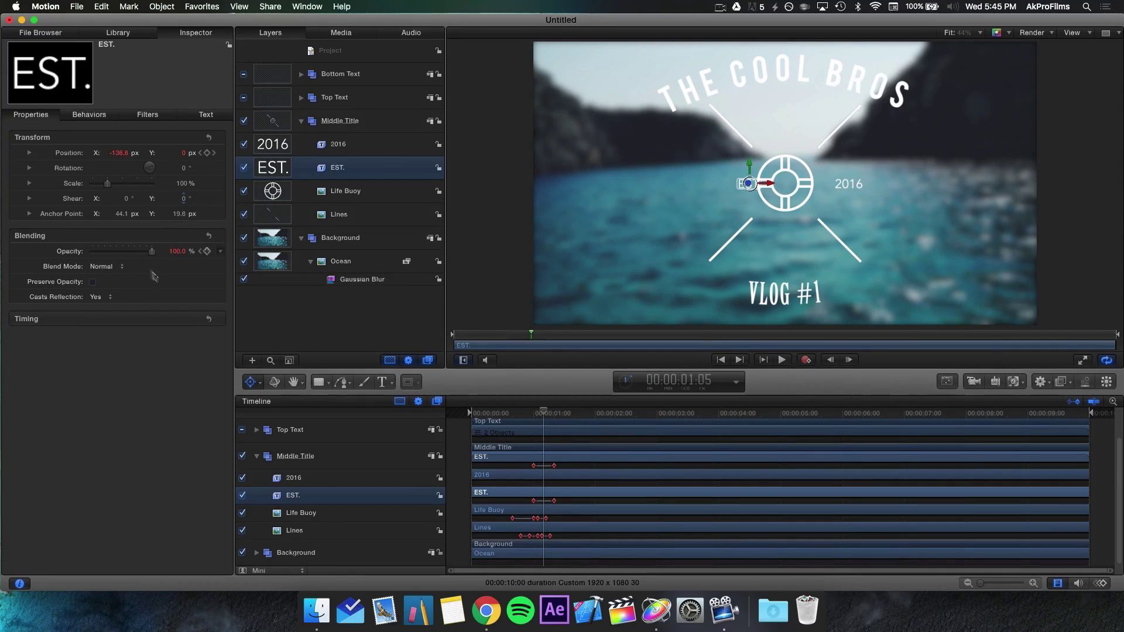
left_click(206, 252)
left_click(201, 252)
left_click_drag(152, 251, 91, 252)
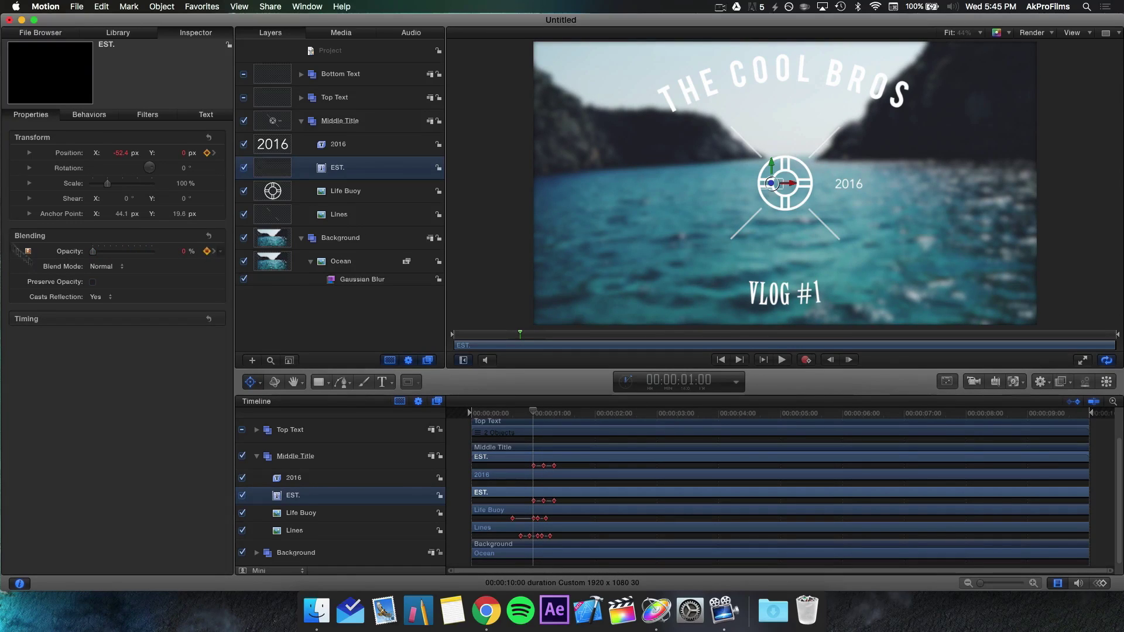
Play back the EST. text's fade-in as it slides out from behind the lifebuoy
key("space")
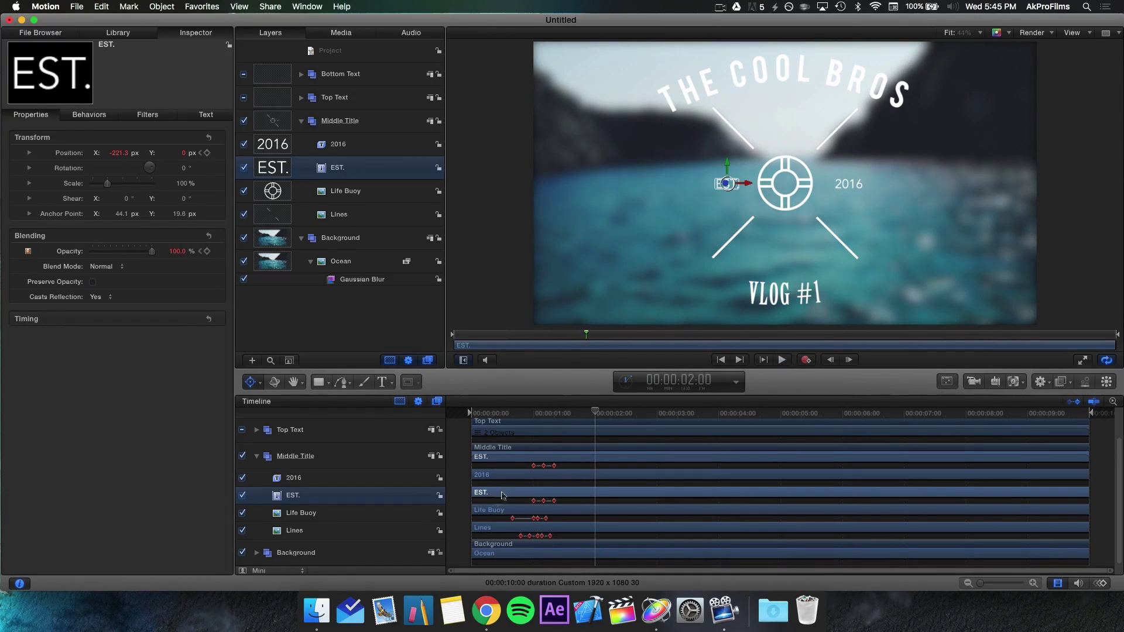
left_click(504, 412)
left_click(467, 239)
key("space")
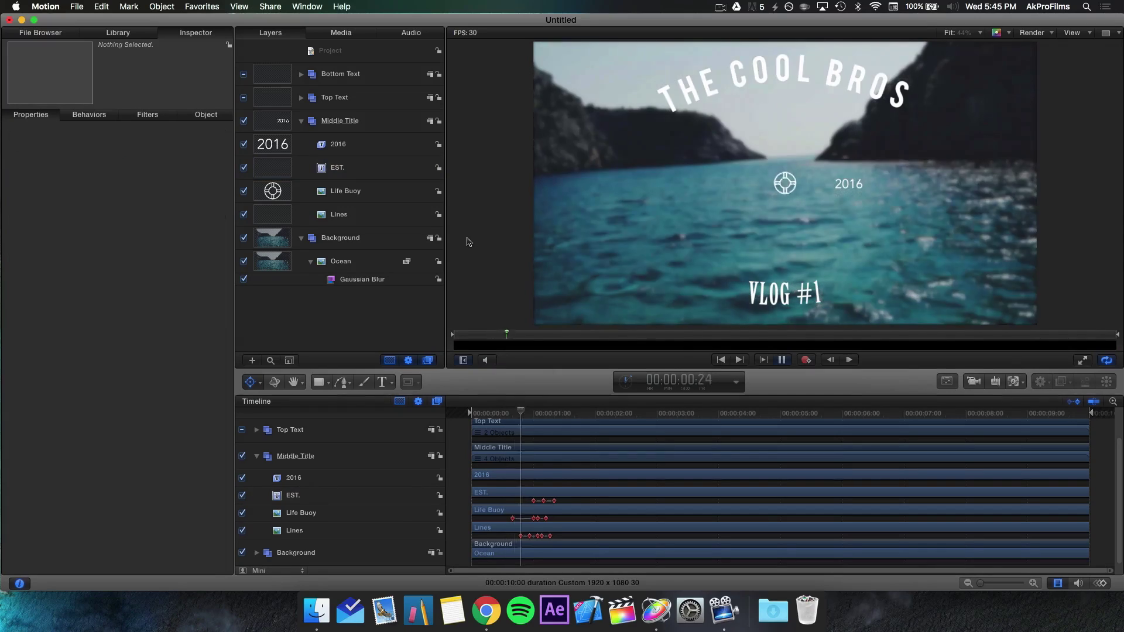
key("space")
Remove the EST. text's opacity keyframes at 00:00:01:00 and 00:00:01:05
left_click_drag(524, 417, 542, 423)
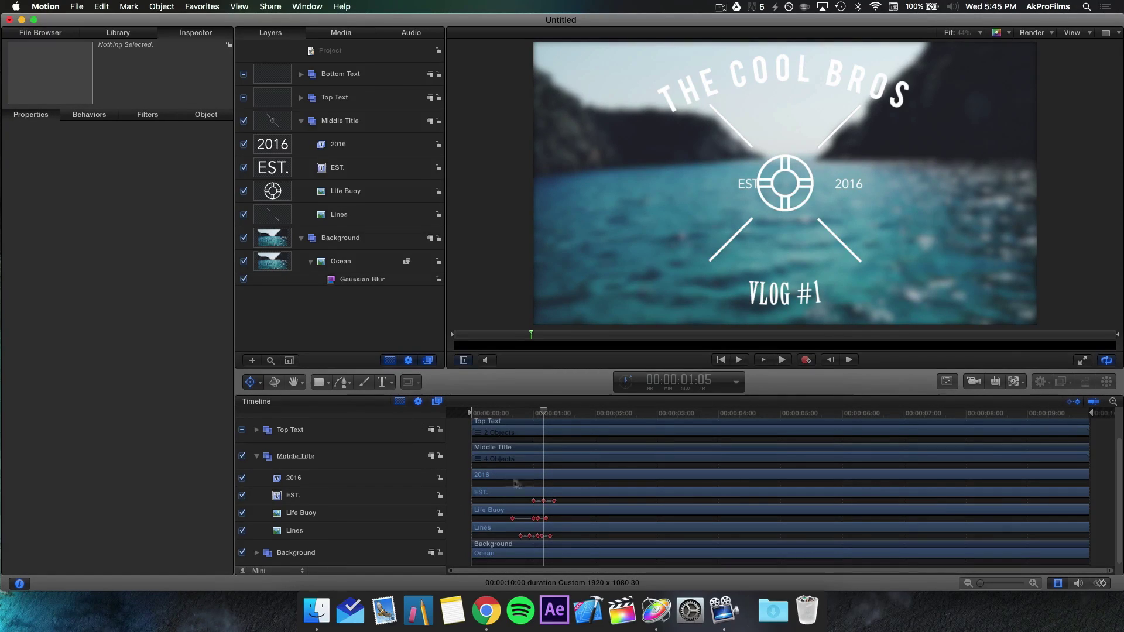
left_click(544, 501)
left_click(346, 169)
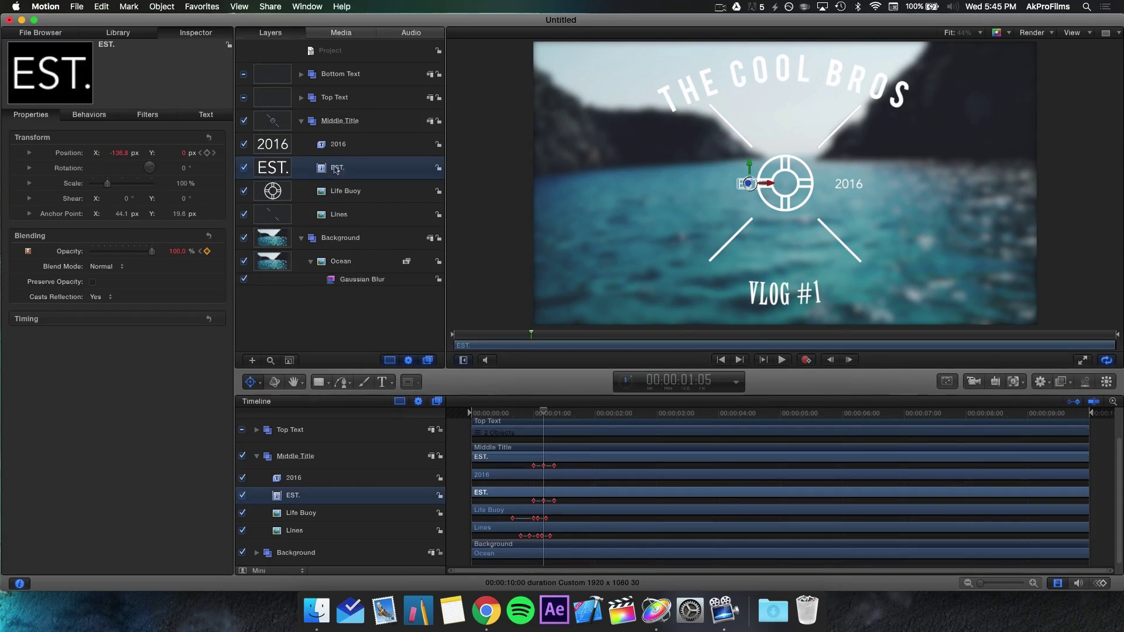
left_click(202, 252)
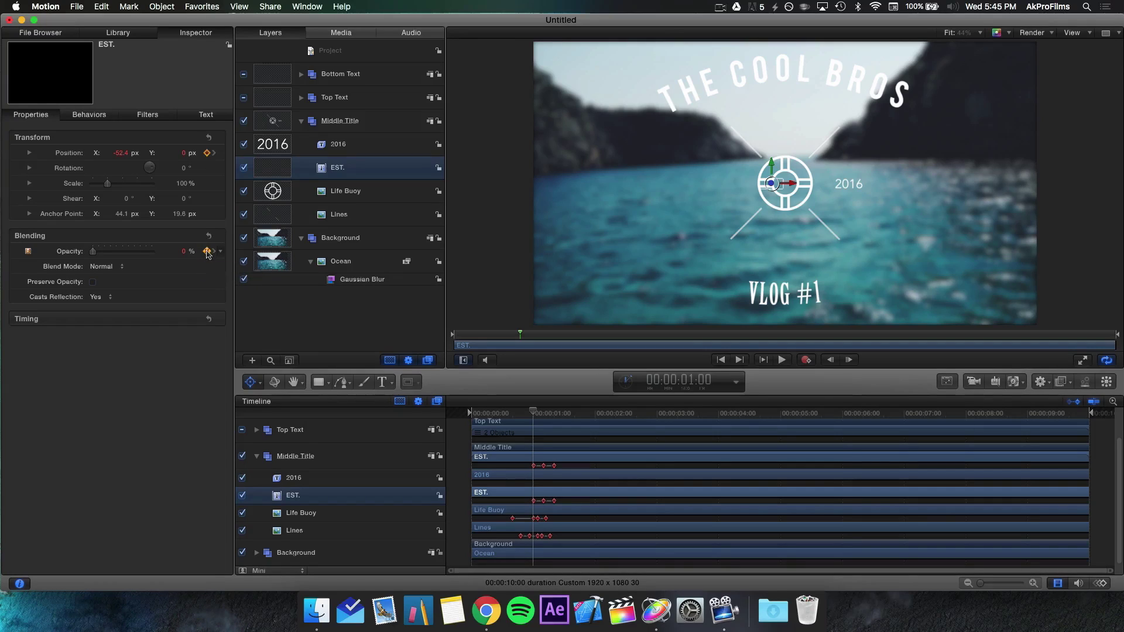
left_click(212, 252)
left_click(208, 252)
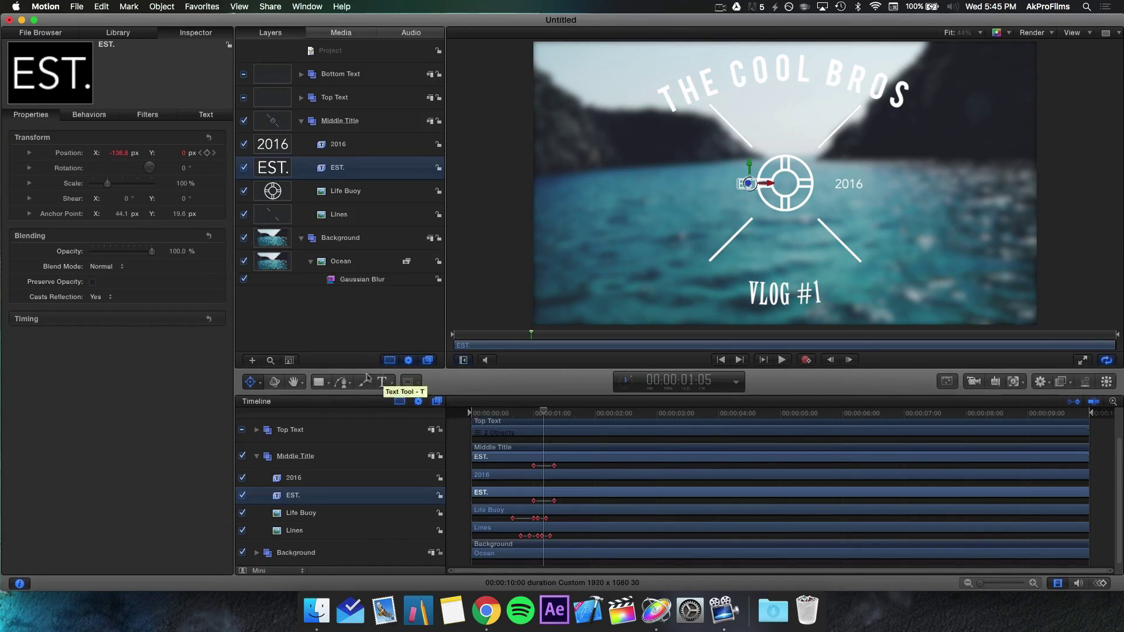
Keyframe the EST. text's opacity at 0% on 00:00:01:05 and 100% on 00:00:01:10
left_click(208, 251)
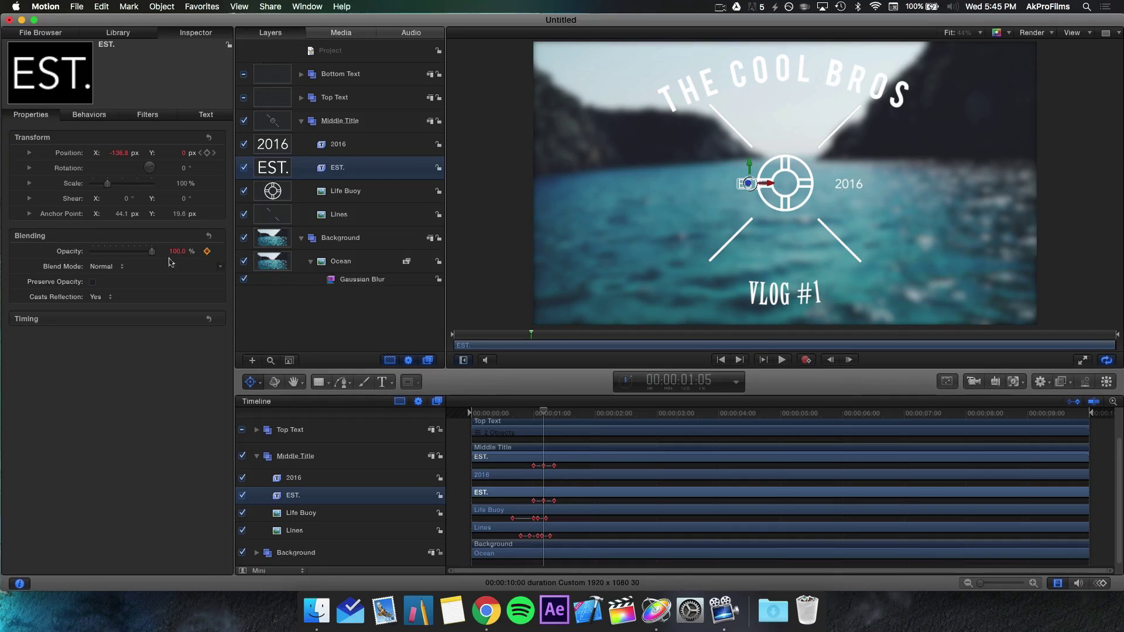
left_click_drag(153, 253, 1, 280)
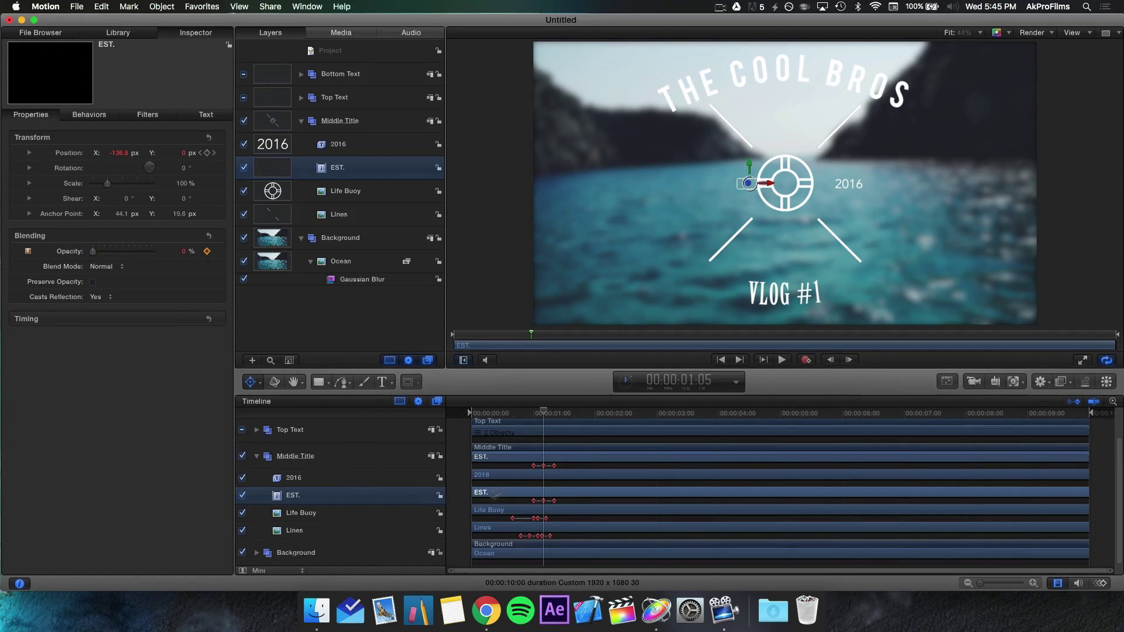
left_click_drag(553, 415, 554, 415)
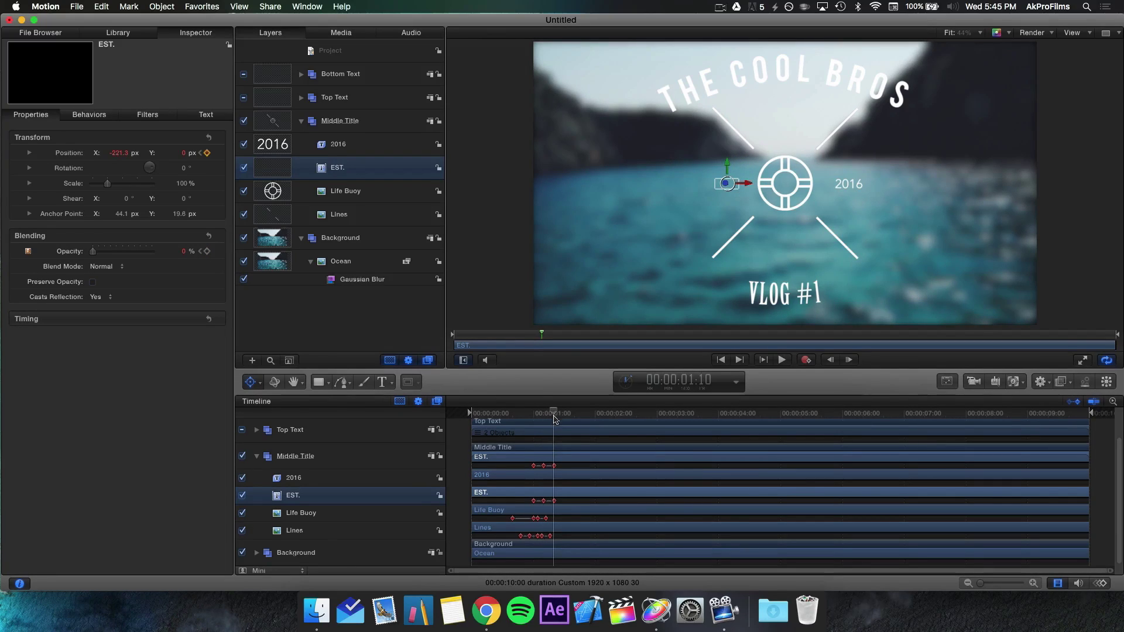
left_click(206, 251)
left_click_drag(94, 252, 153, 251)
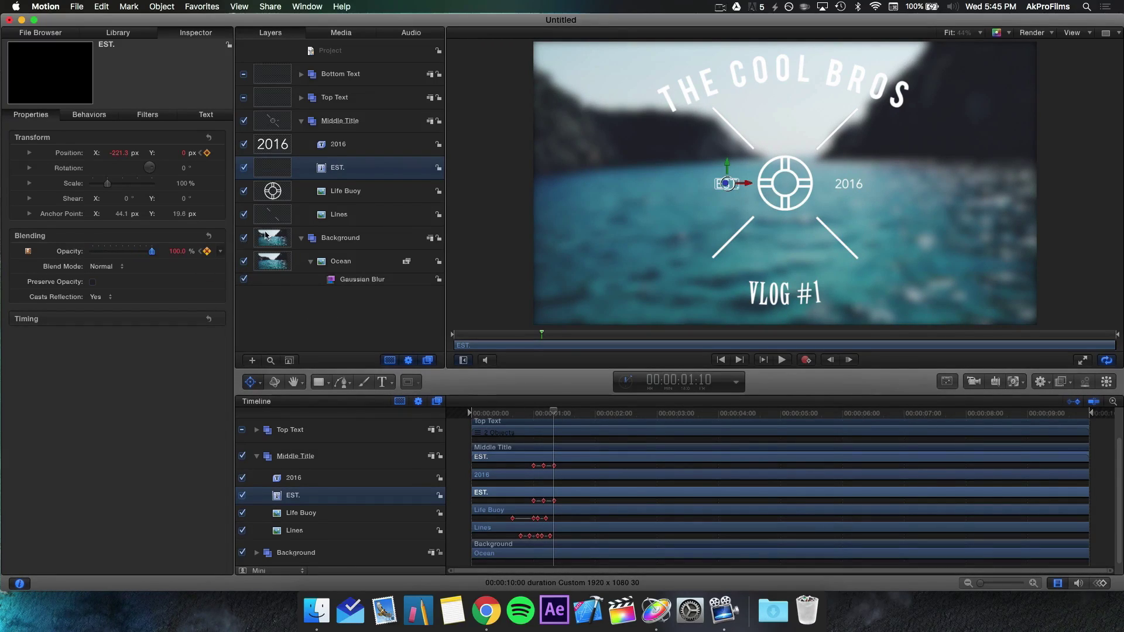
Play the title animation twice to check the EST. text's delayed fade-in, the second time with nothing selected
left_click(522, 415)
key("space")
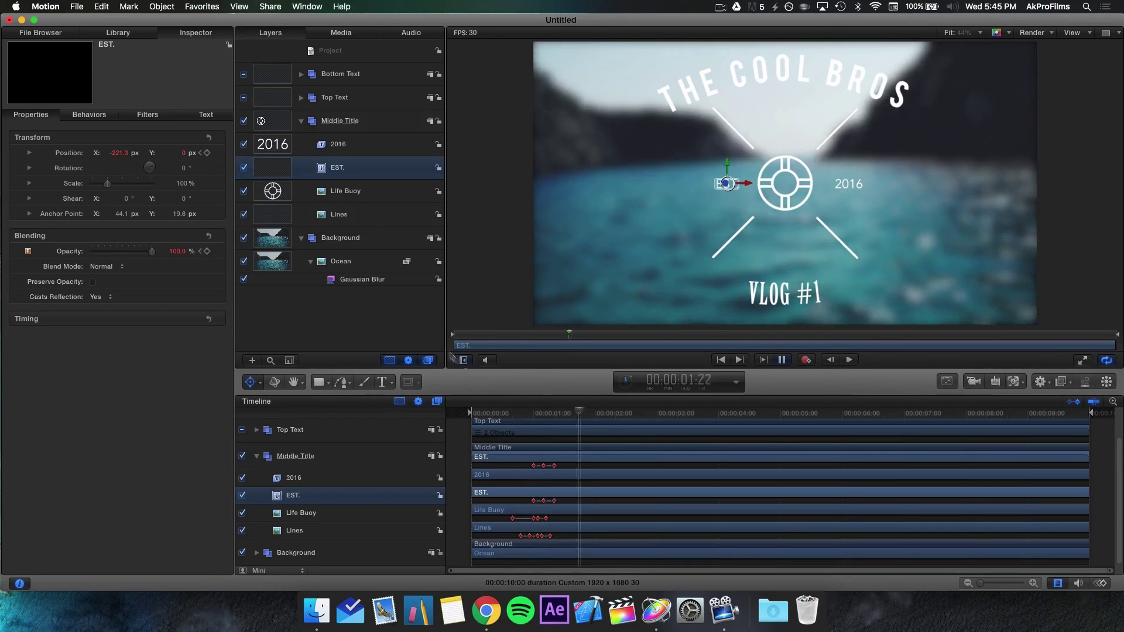
key("space")
left_click(413, 326)
left_click(521, 414)
key("space")
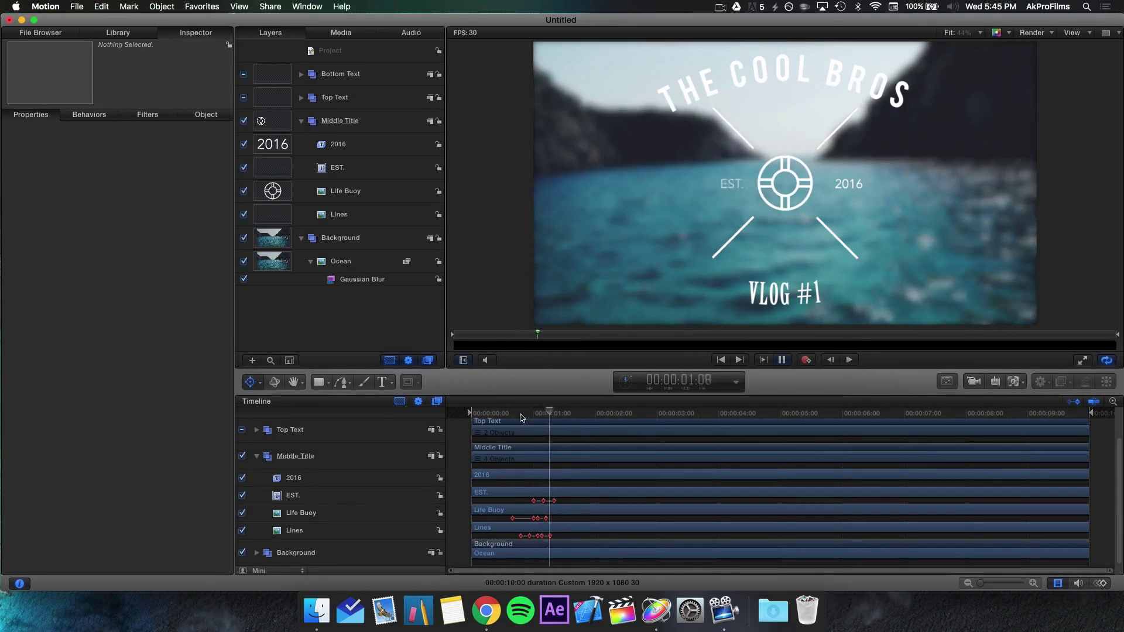
key("space")
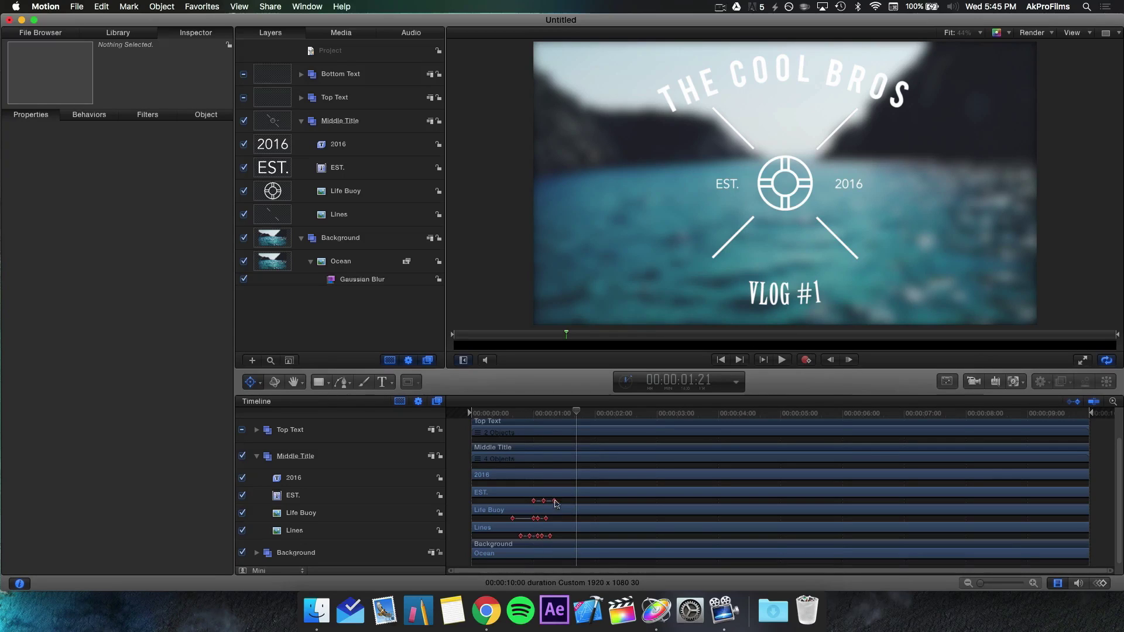
Shift all of the EST. text's keyframes about three frames earlier in the timeline and play back the result
left_click_drag(559, 501, 556, 505)
left_click(555, 501)
left_click_drag(534, 503, 527, 503)
left_click(521, 414)
key("space")
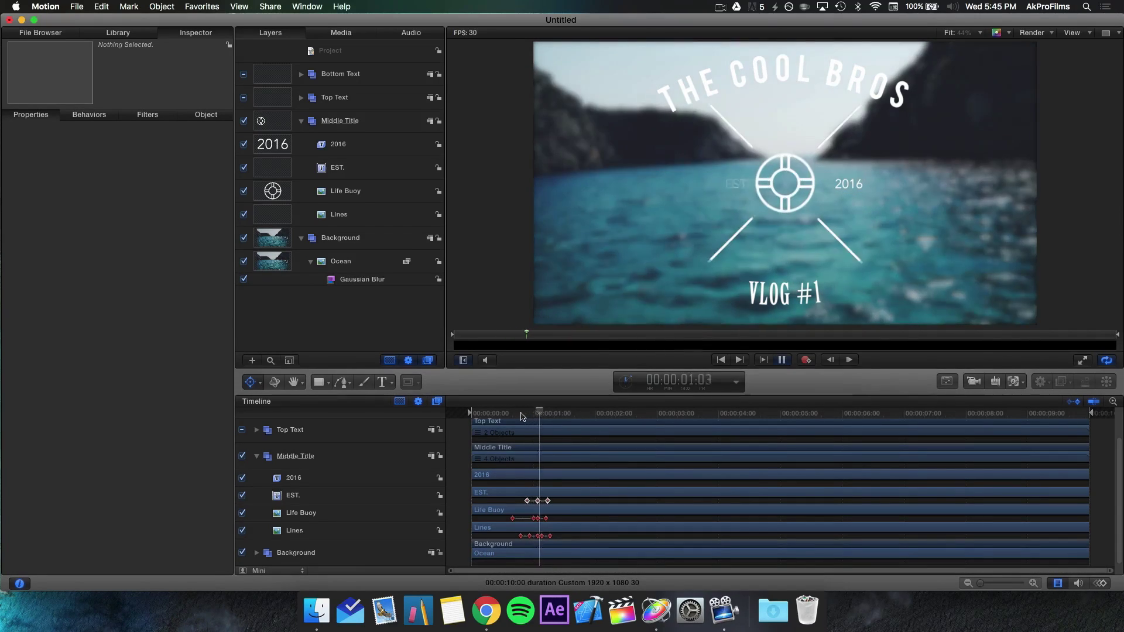
key("space")
Add position keyframes to the EST. text at 00:00:01:10 and 00:00:01:15
left_click(549, 414)
left_click_drag(549, 412, 547, 411)
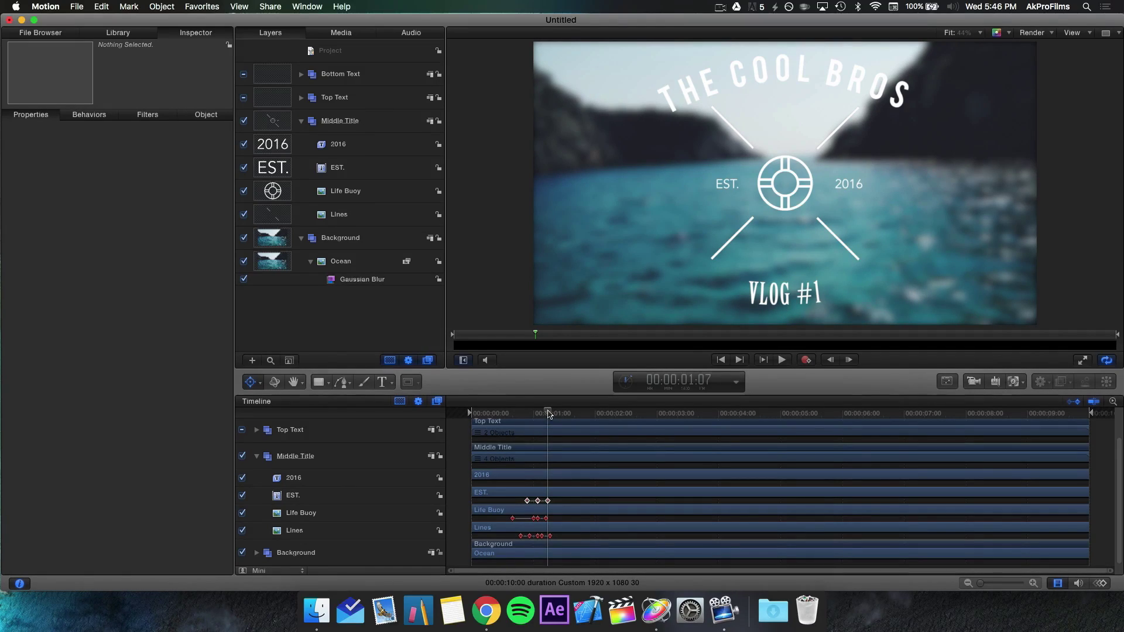
mouse_move(548, 414)
left_mouse_down()
mouse_move(531, 413)
mouse_move(555, 415)
left_mouse_up()
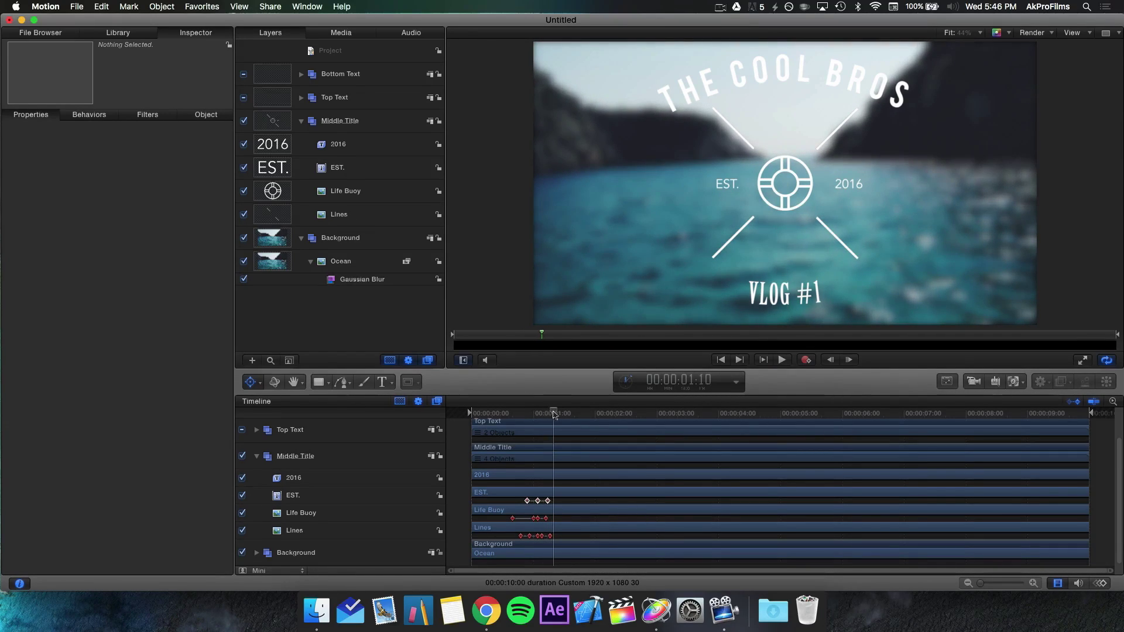
left_click(507, 501)
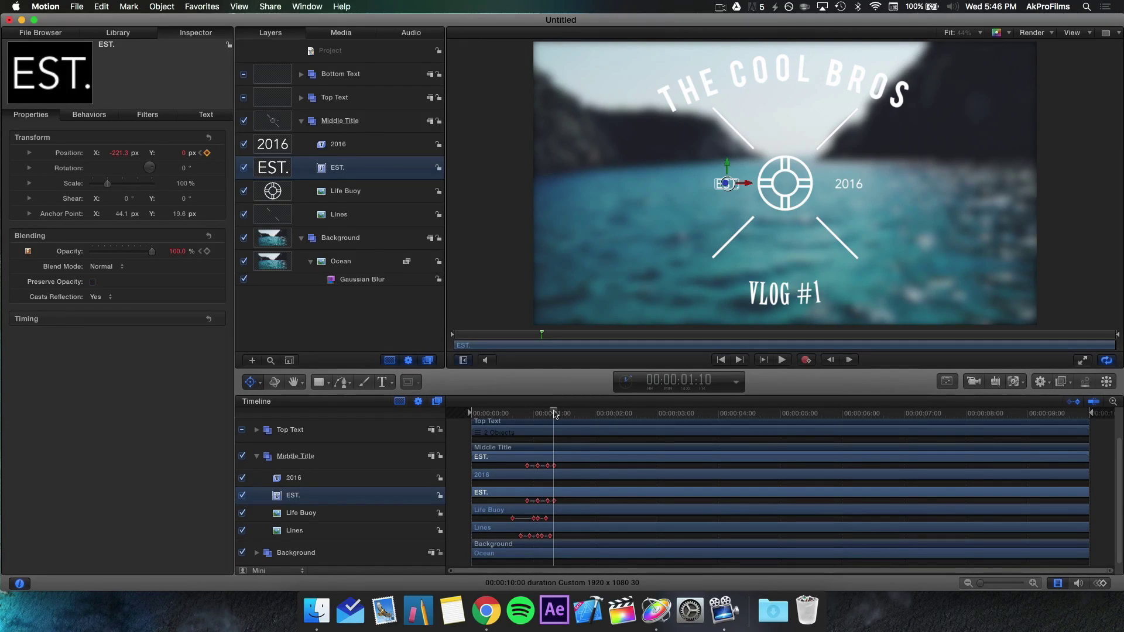
left_click_drag(556, 415, 564, 416)
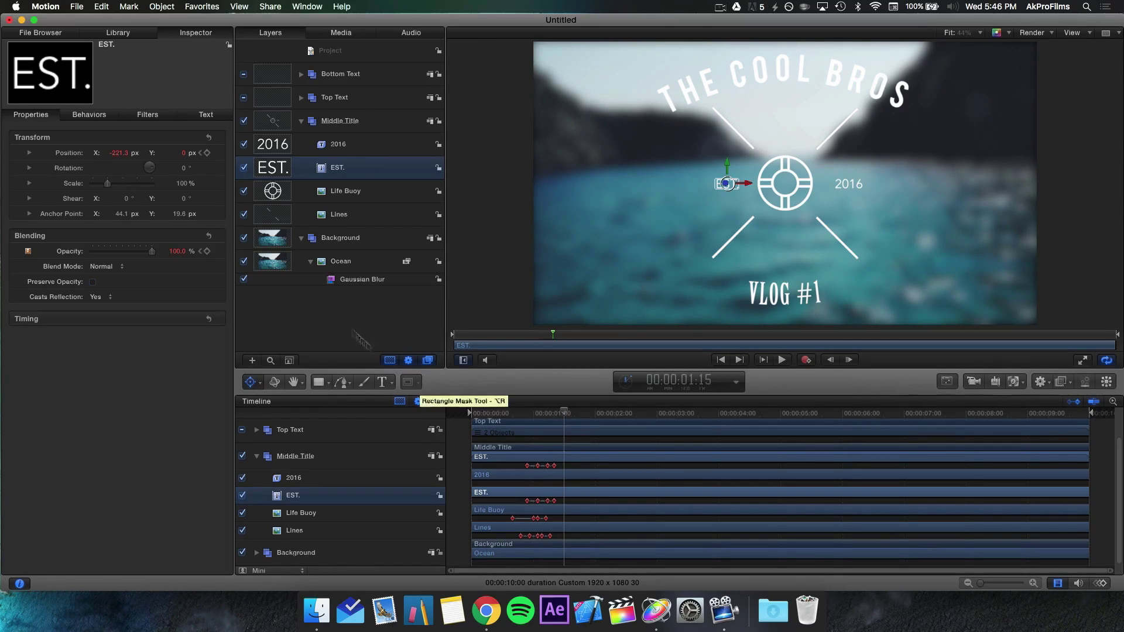
left_click(201, 153)
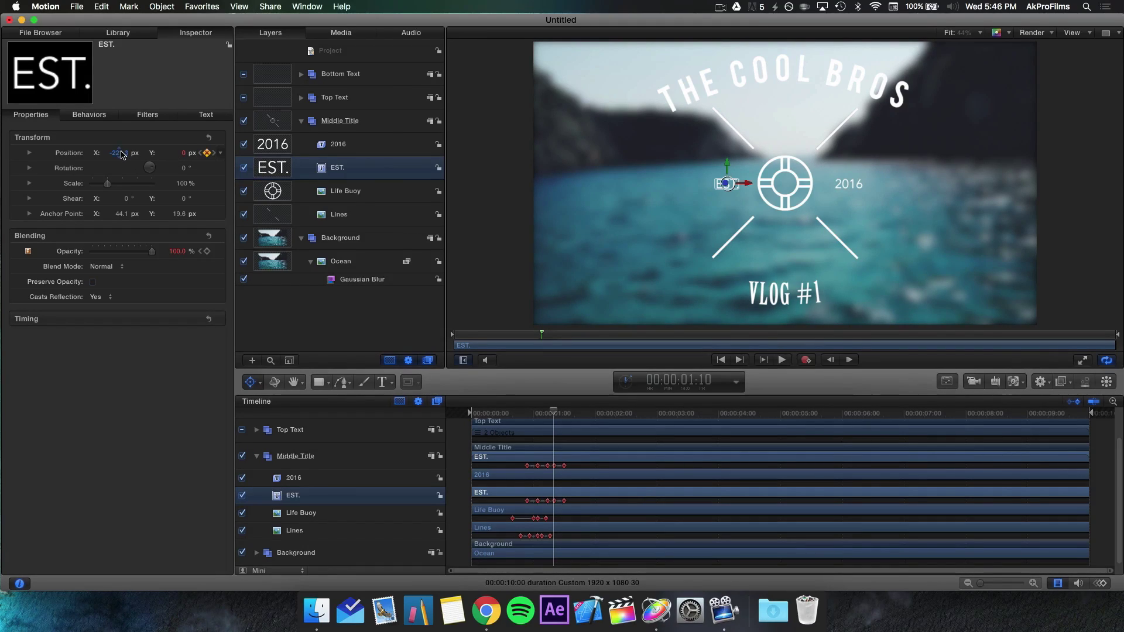
Lower the EST. text's X position slightly at the 00:00:01:10 keyframe for an overshoot and play back the motion
left_click_drag(121, 154, 118, 155)
left_click_drag(525, 420, 595, 419)
left_click(544, 449)
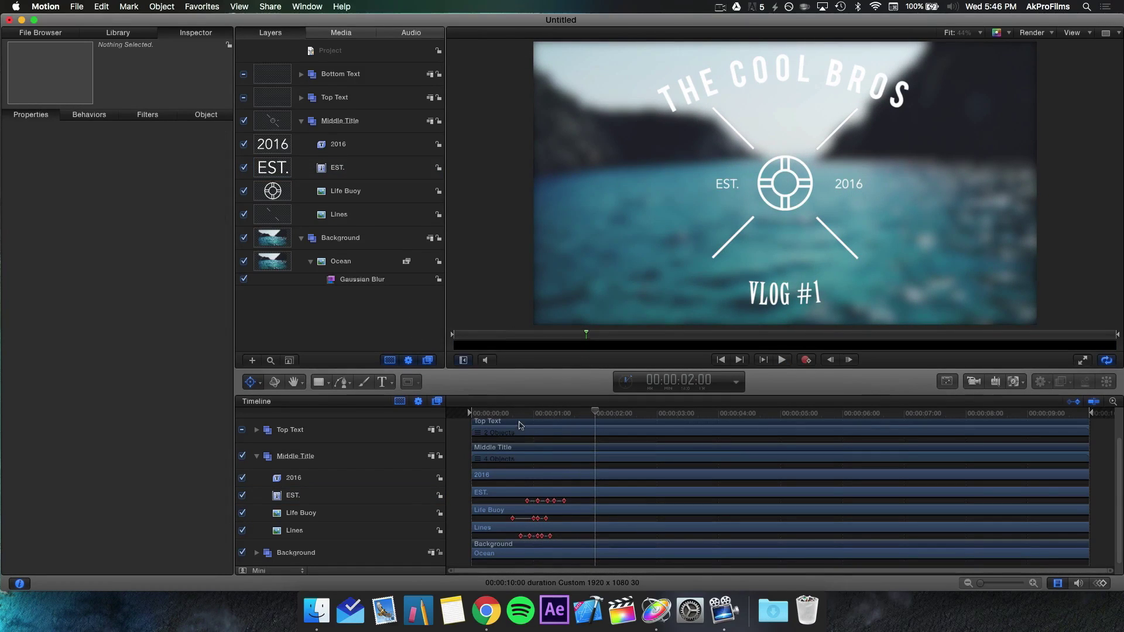
key("space")
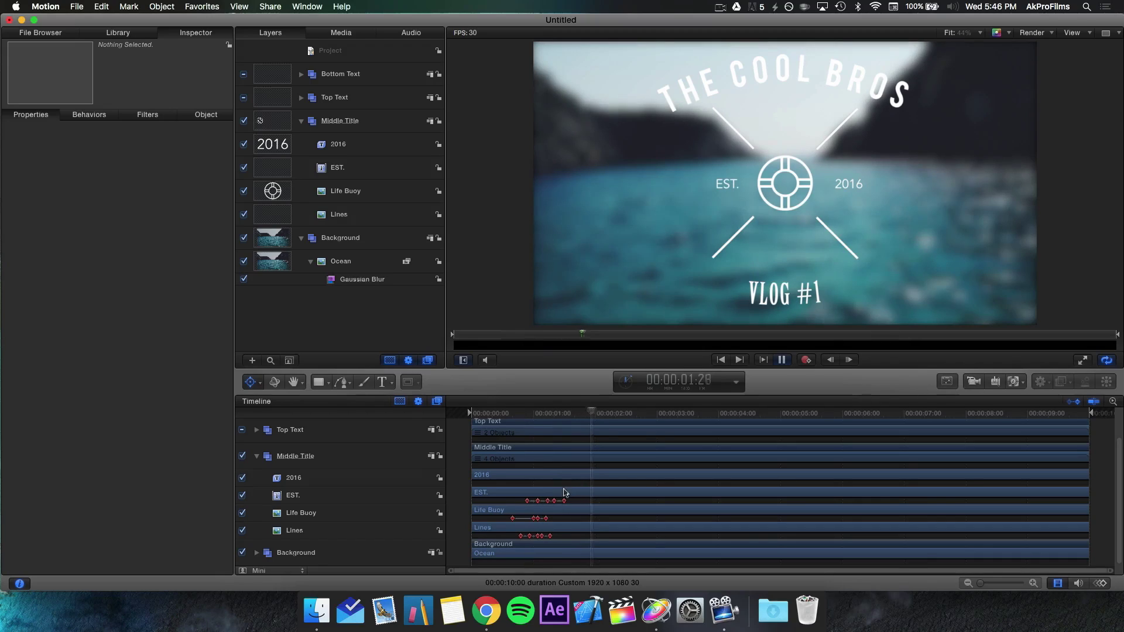
key("space")
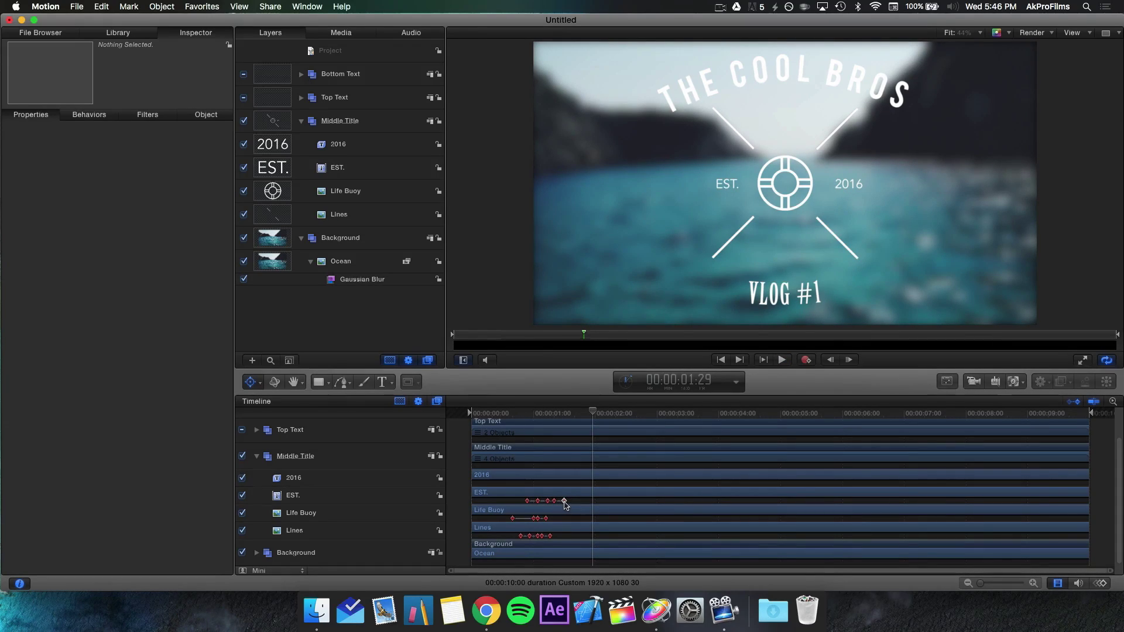
Zoom into the timeline, shift the last EST. keyframe to 00:00:01:12, and preview the animation
left_click_drag(979, 583, 1007, 584)
scroll(673, 518, "left", 5)
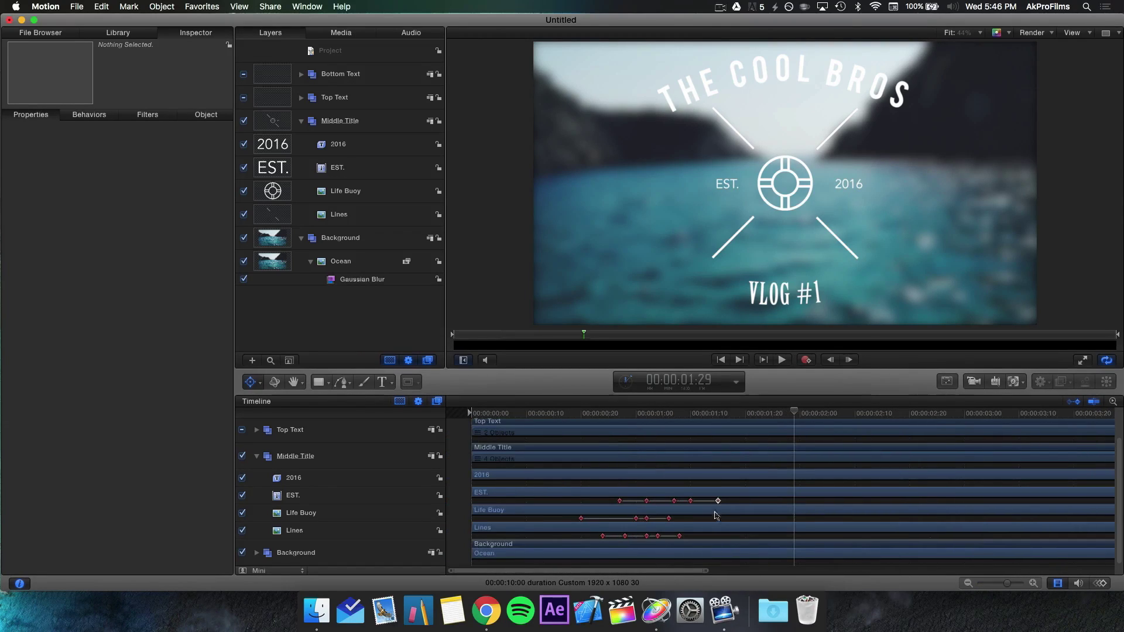
left_click_drag(713, 505, 702, 501)
left_click(590, 413)
key("space")
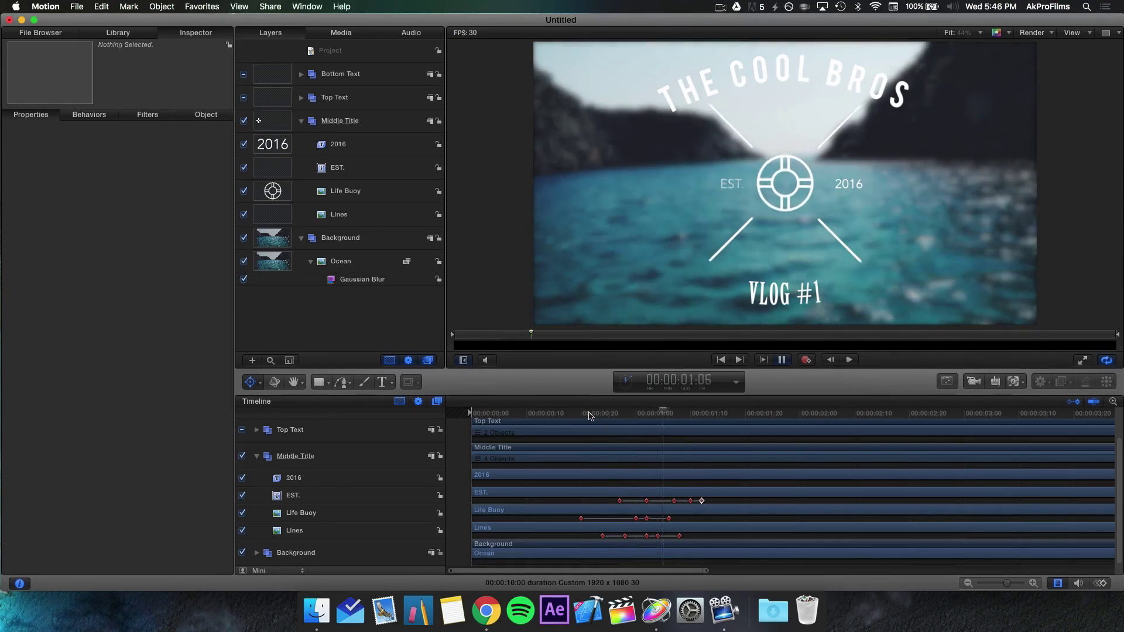
left_click(620, 414)
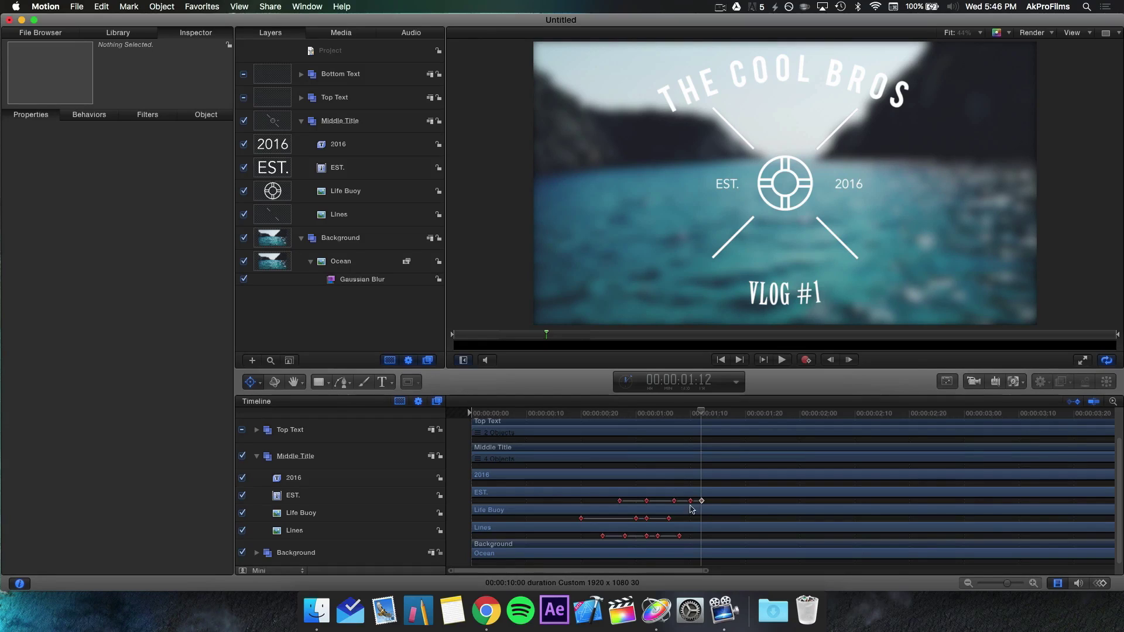
Shift the second-to-last EST. keyframe to 00:00:01:09 and play back the text's motion
left_click_drag(690, 501, 685, 501)
key("space")
left_click(638, 414)
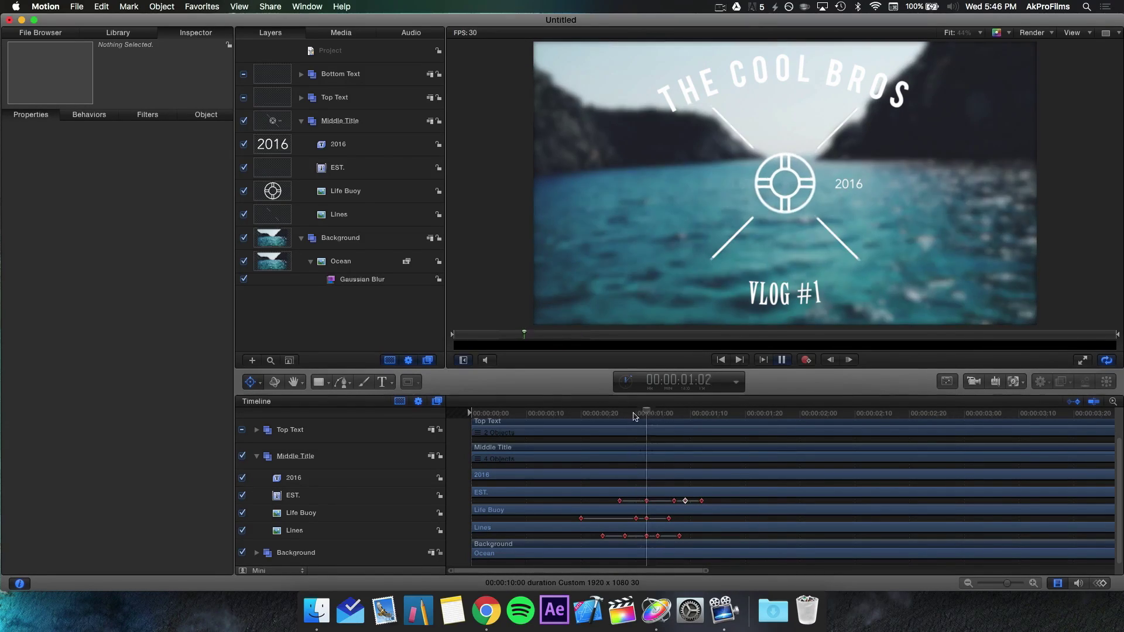
key("space")
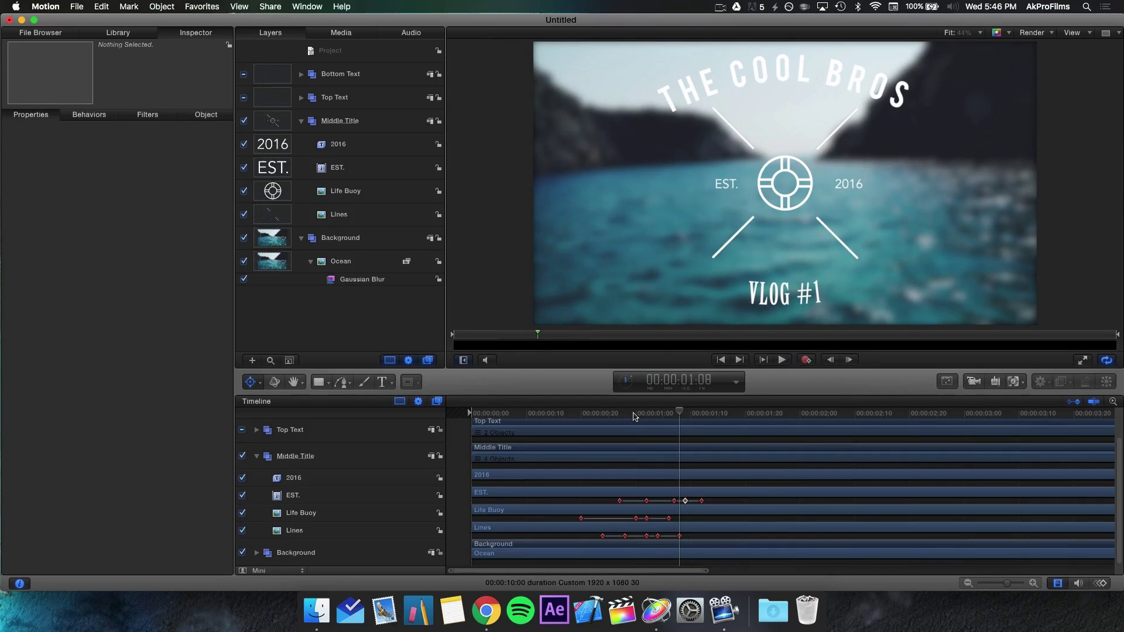
key("space")
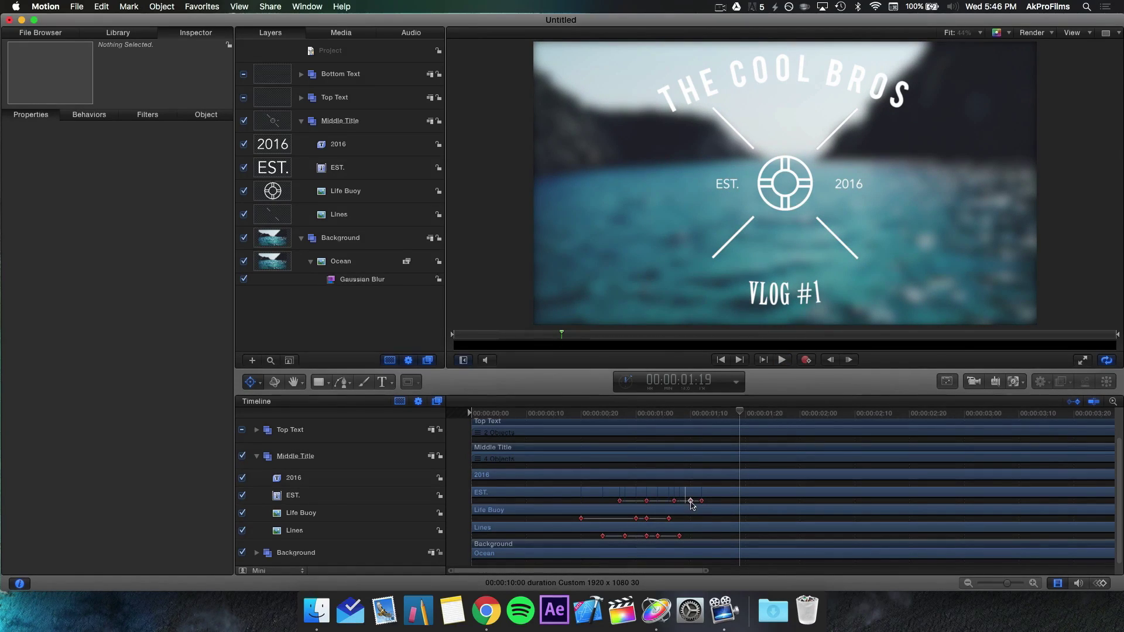
Shift the last EST. keyframe to 00:00:01:13 and preview the timing
left_click_drag(689, 501, 707, 504)
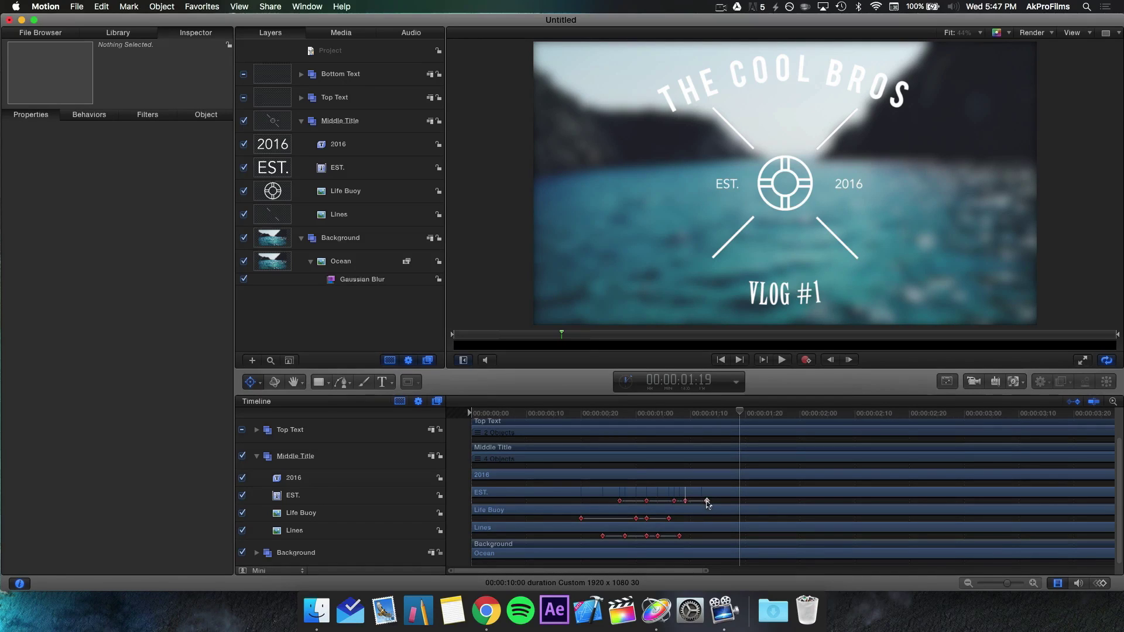
left_click(639, 413)
key("space")
left_click(638, 413)
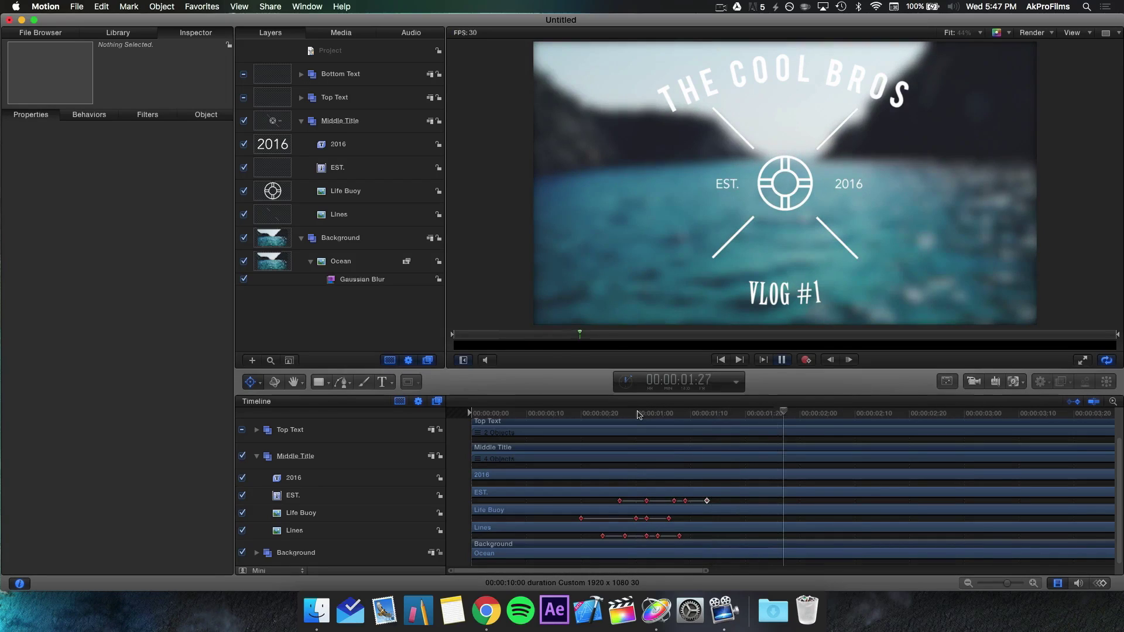
key("space")
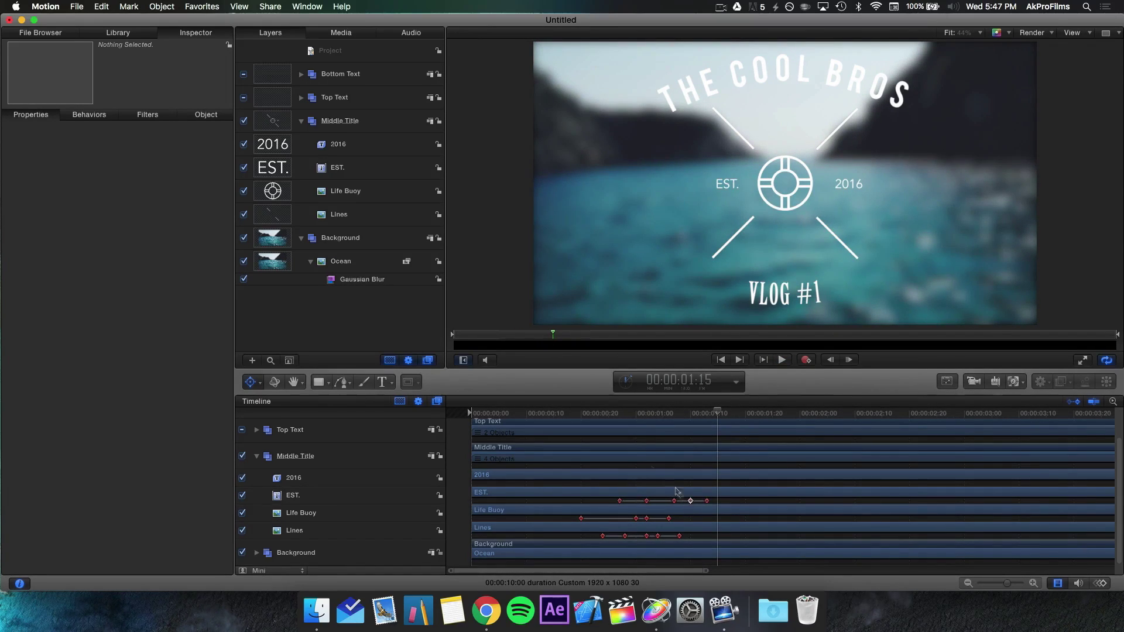
Scrub through the animation, shift the second-to-last EST. keyframe to 00:00:01:08, and play it back
left_click_drag(633, 413, 777, 414)
left_click_drag(681, 501, 678, 501)
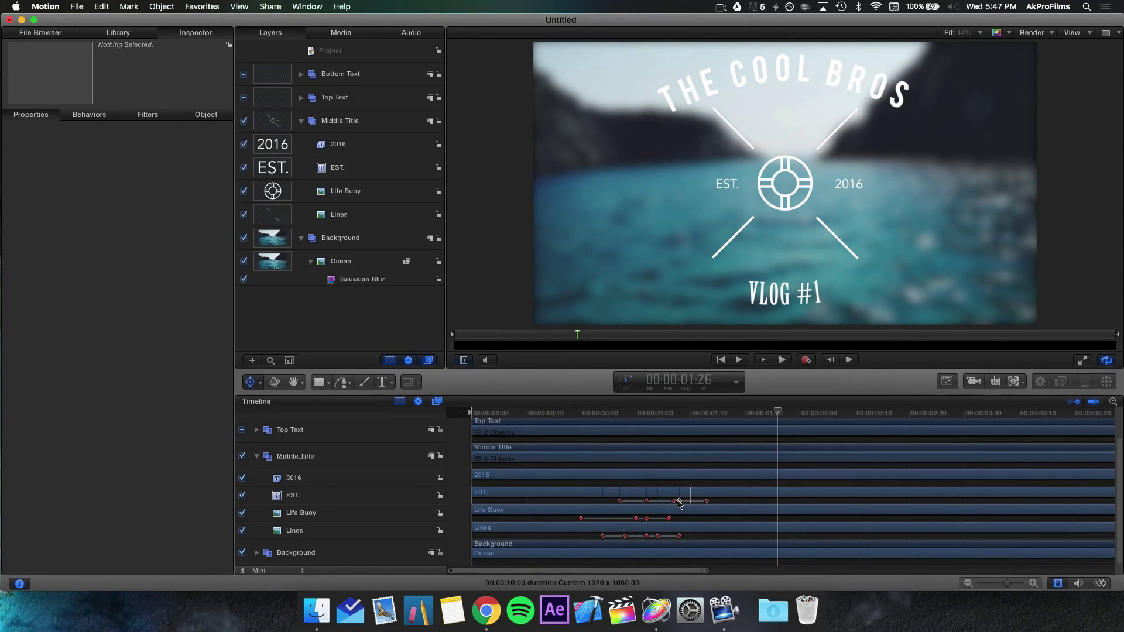
left_click(638, 416)
key("space")
key("space")
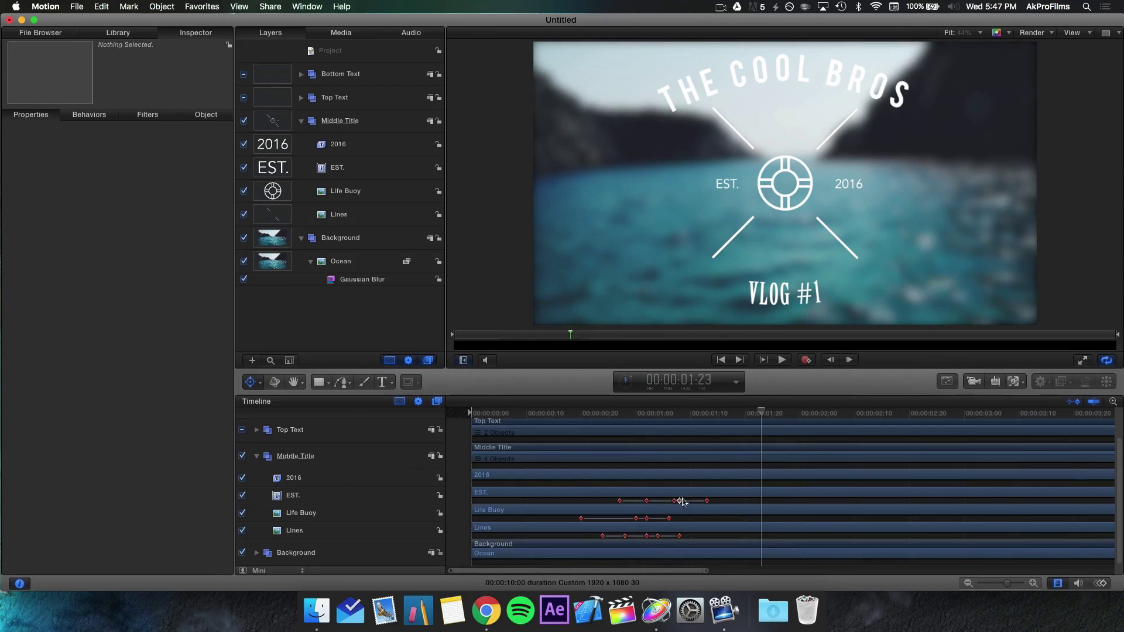
Return the second-to-last EST. keyframe to 00:00:01:09 and replay the text's motion
left_click_drag(679, 502, 685, 501)
left_click(626, 416)
key("space")
key("space")
left_click(626, 416)
key("space")
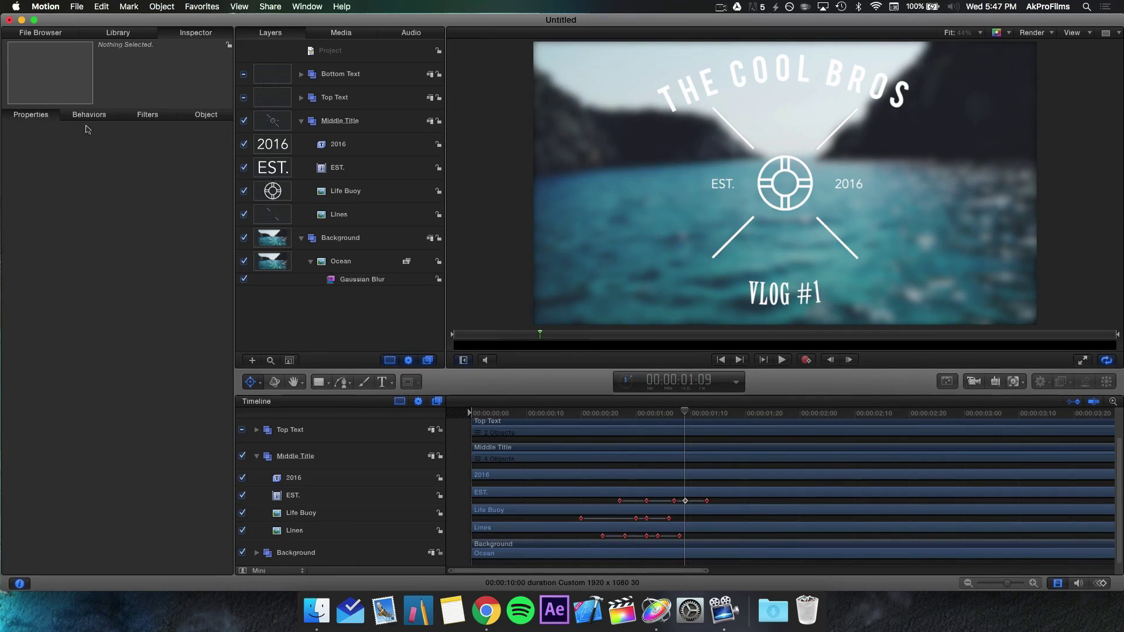
Adjust the X position of the EST. text at its 00:00:01:09 keyframe and scrub through the result
left_click(338, 170)
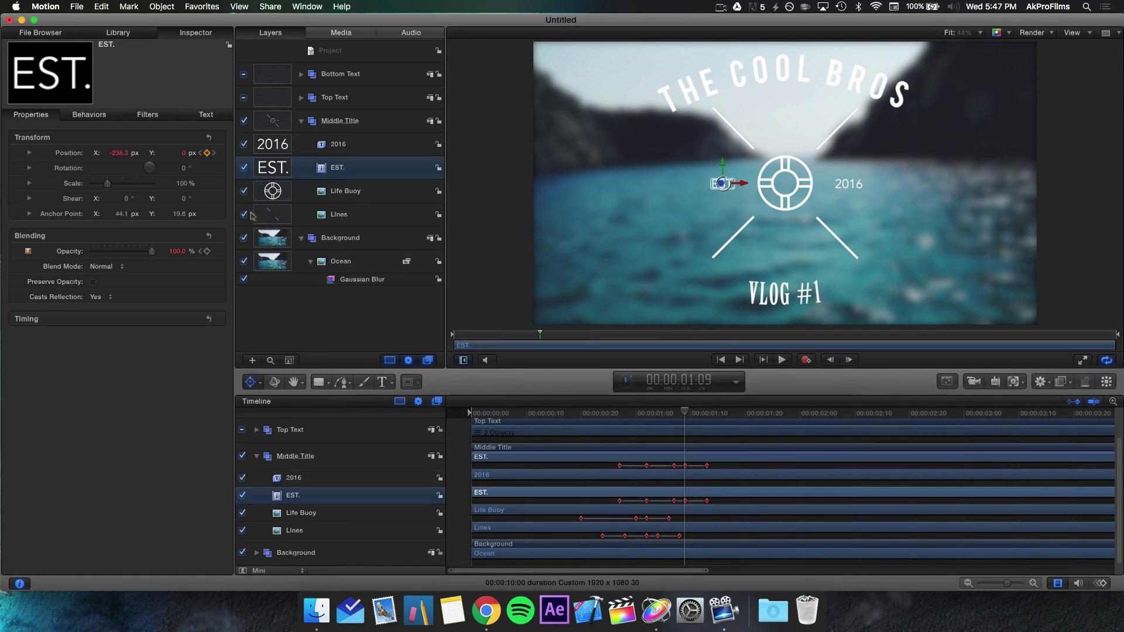
left_click_drag(119, 156, 121, 156)
left_click(624, 413)
left_click_drag(624, 413, 773, 414)
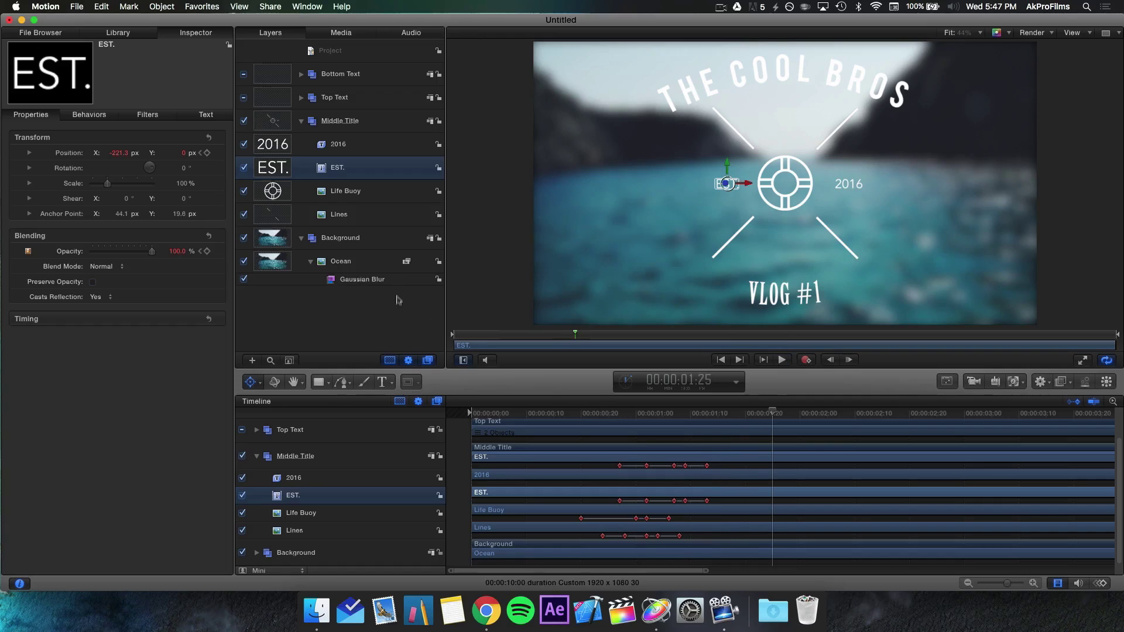
left_click(398, 322)
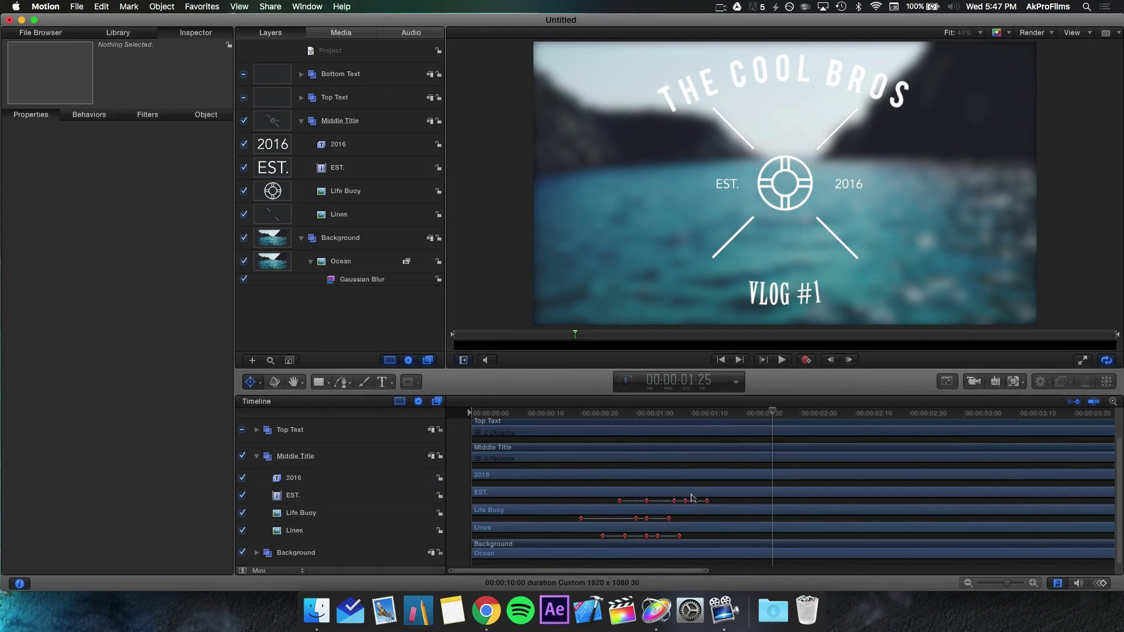
Delete the last two EST. keyframes, after 00:00:01:07, and play back the simplified motion
left_click_drag(705, 500, 674, 501)
left_click(598, 417)
key("space")
key("space")
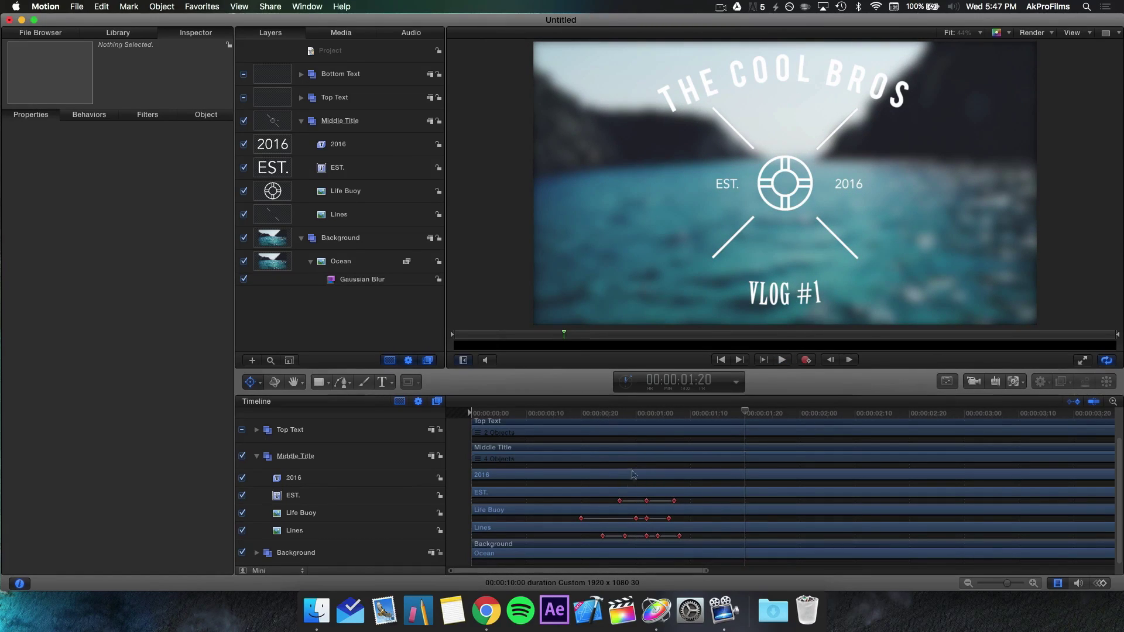
Add a position keyframe to the 2016 text at 00:00:00:27
left_click(619, 414)
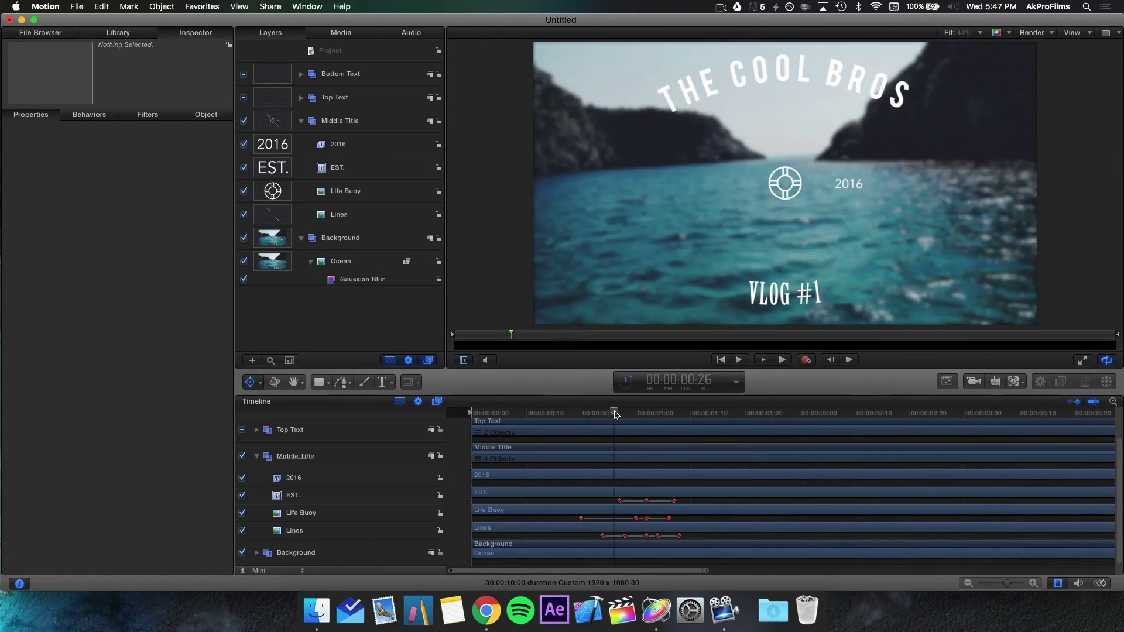
left_click(597, 476)
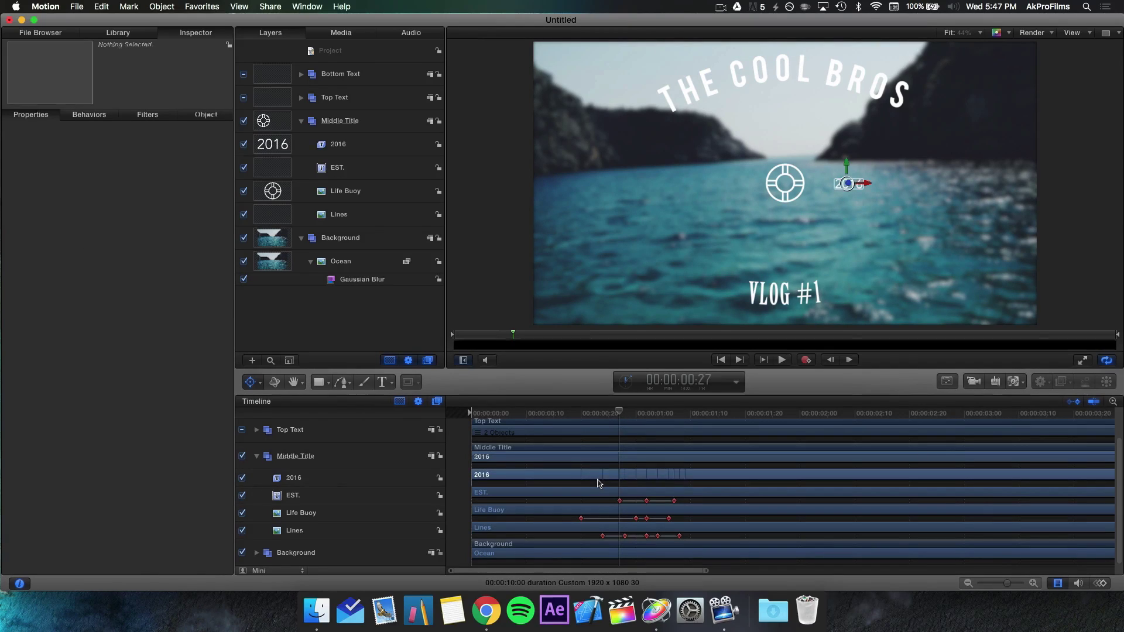
left_click(206, 152)
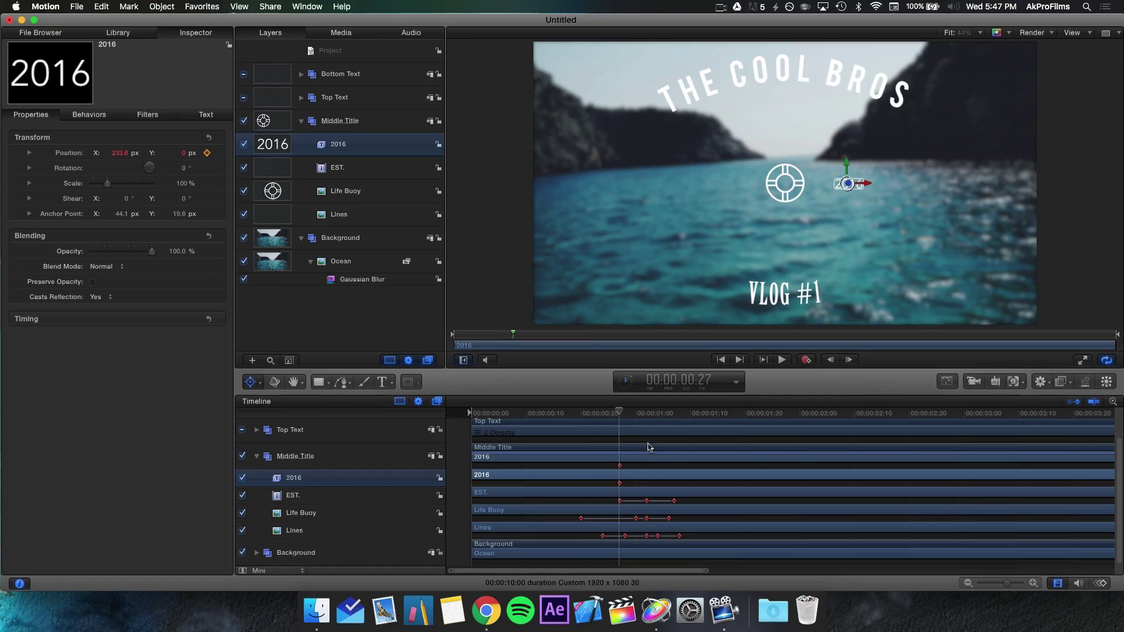
Add opacity keyframes to the 2016 text at 00:00:01:02 and 00:00:01:07, plus a position keyframe at 00:00:01:07
left_click(646, 415)
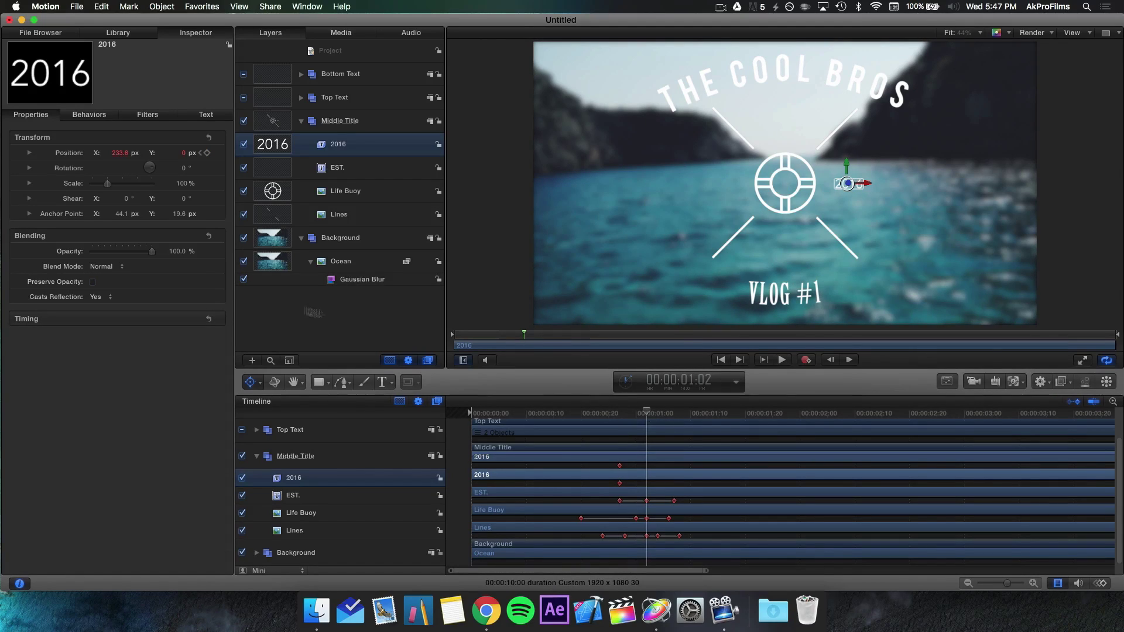
left_click(206, 251)
left_click_drag(647, 413, 673, 412)
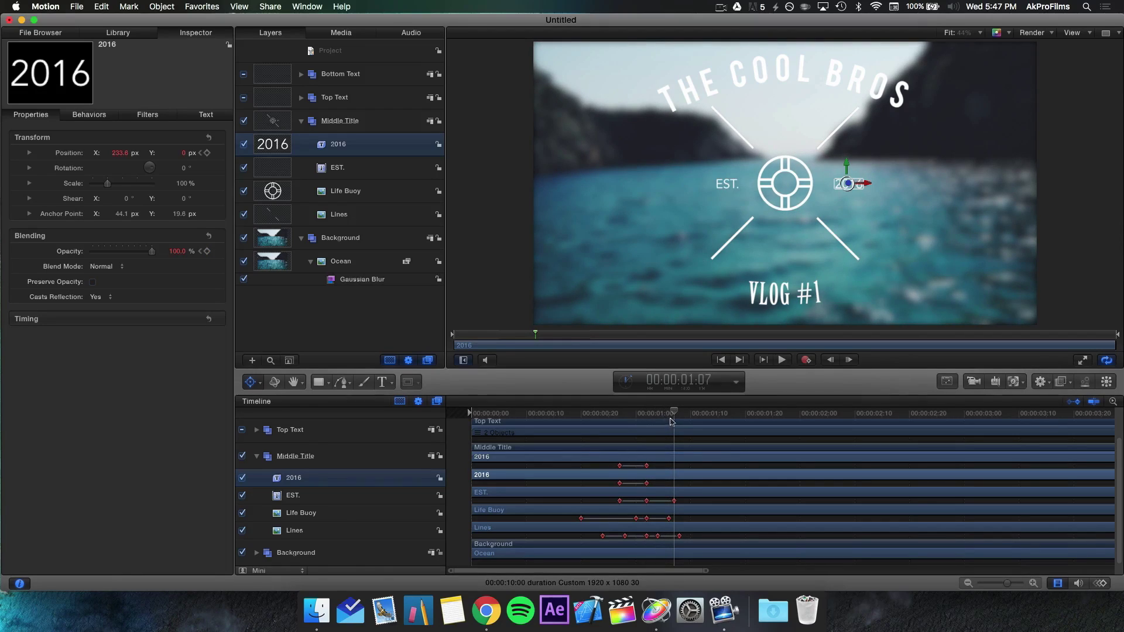
left_click(207, 251)
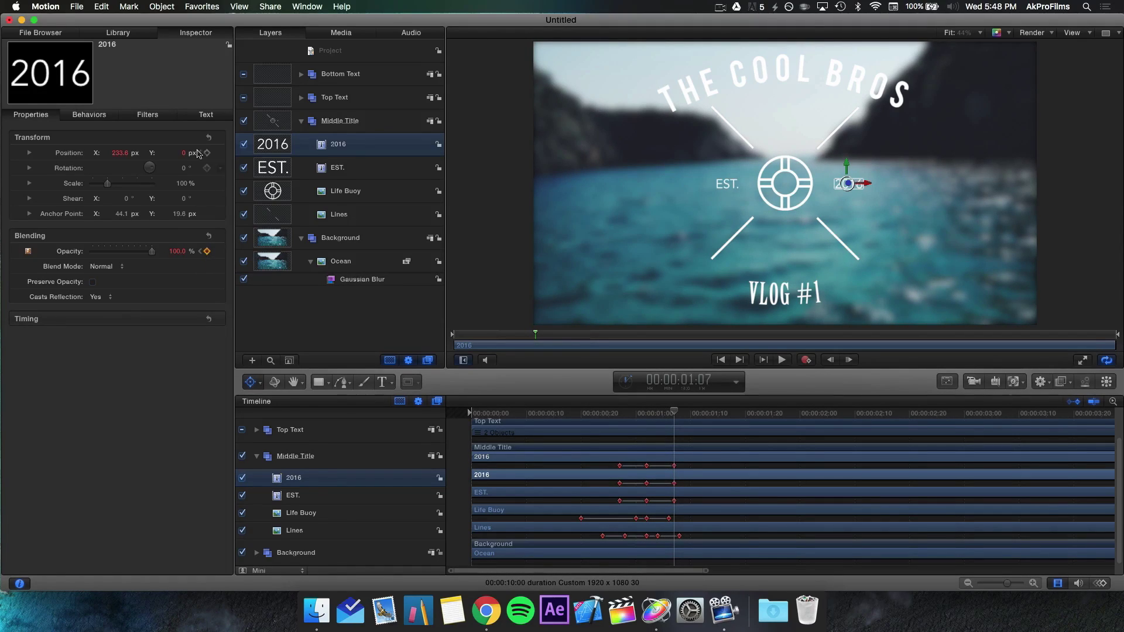
Set the 2016 text's opacity to 0% at 00:00:01:02 and its X position to -5.8 px at 00:00:00:27
left_click(200, 252)
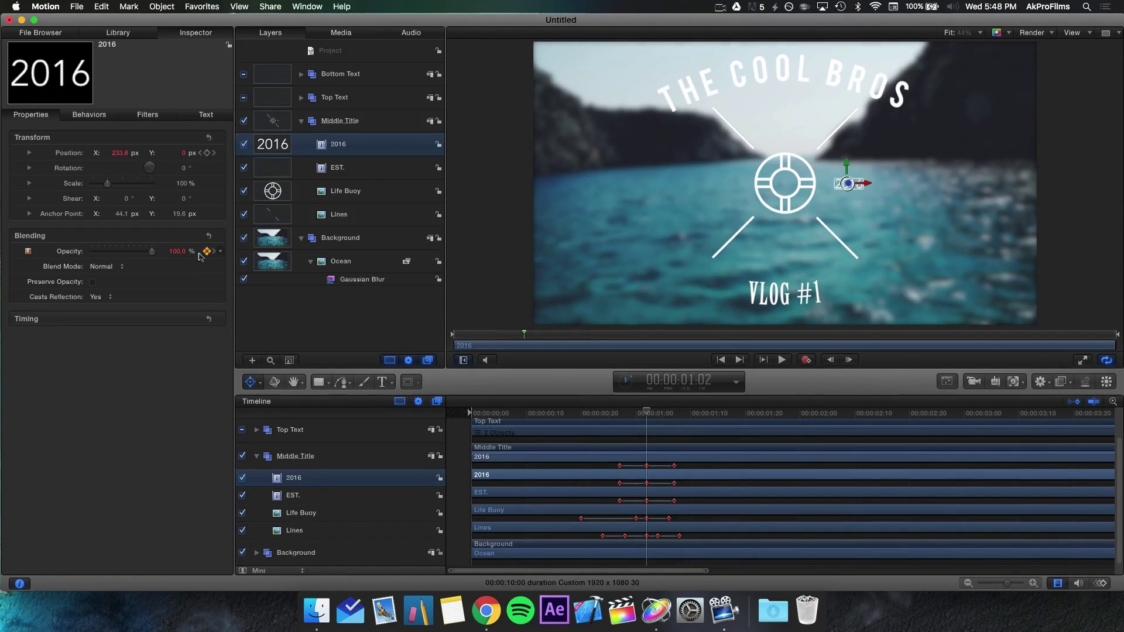
left_click_drag(155, 253, 35, 257)
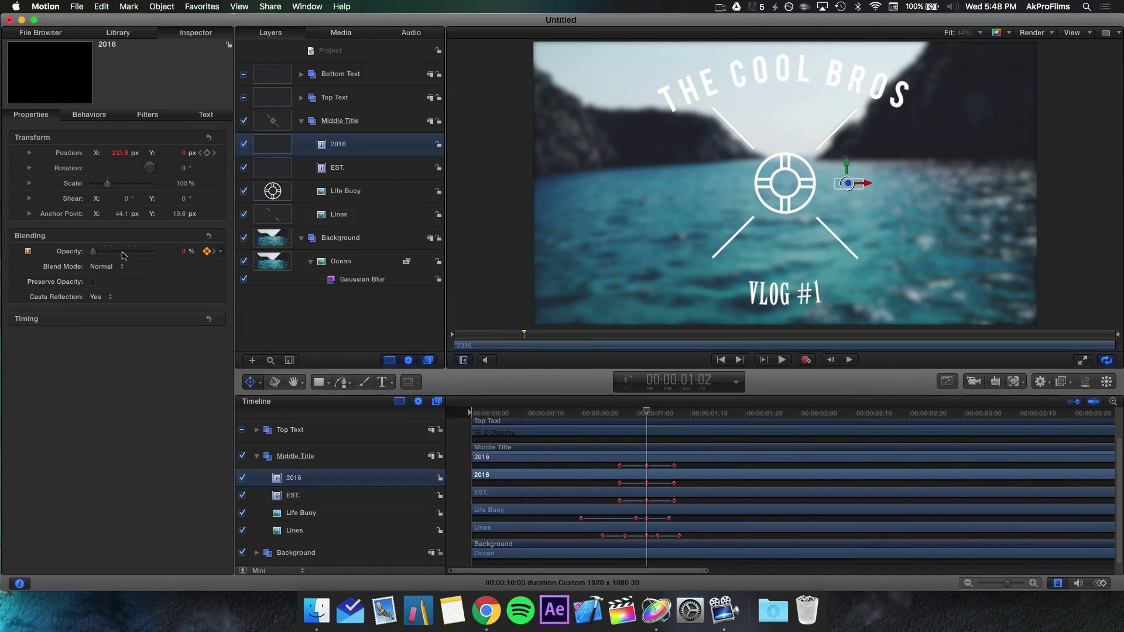
left_click(200, 155)
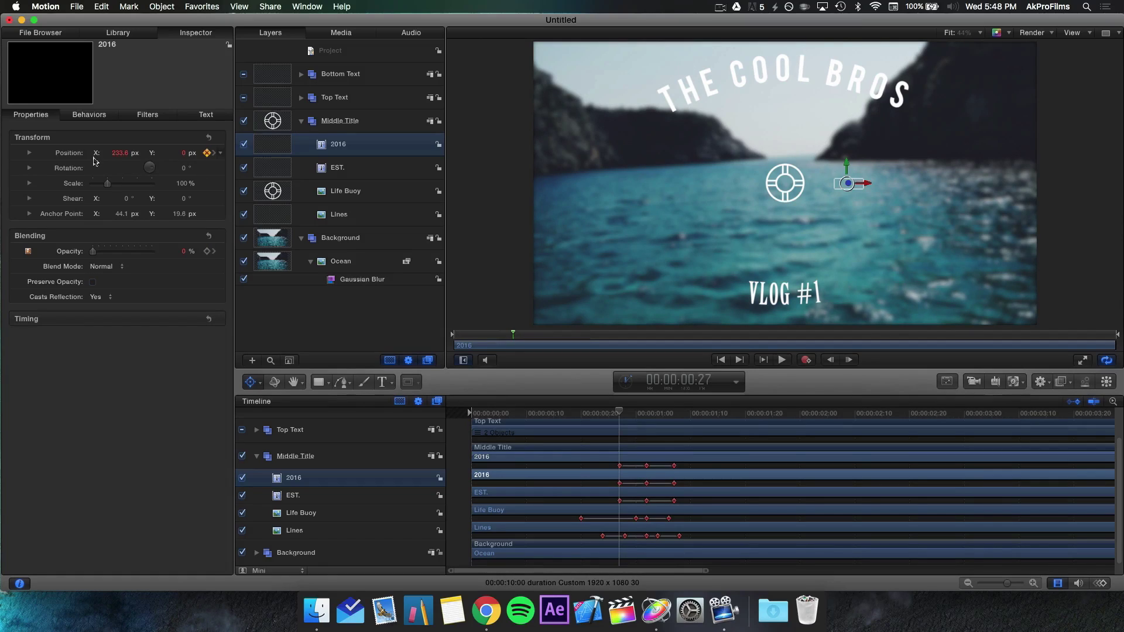
left_click_drag(121, 156, 86, 156)
Play back the middle title animation, then deselect the 2016 text and replay it from an earlier frame
key("space")
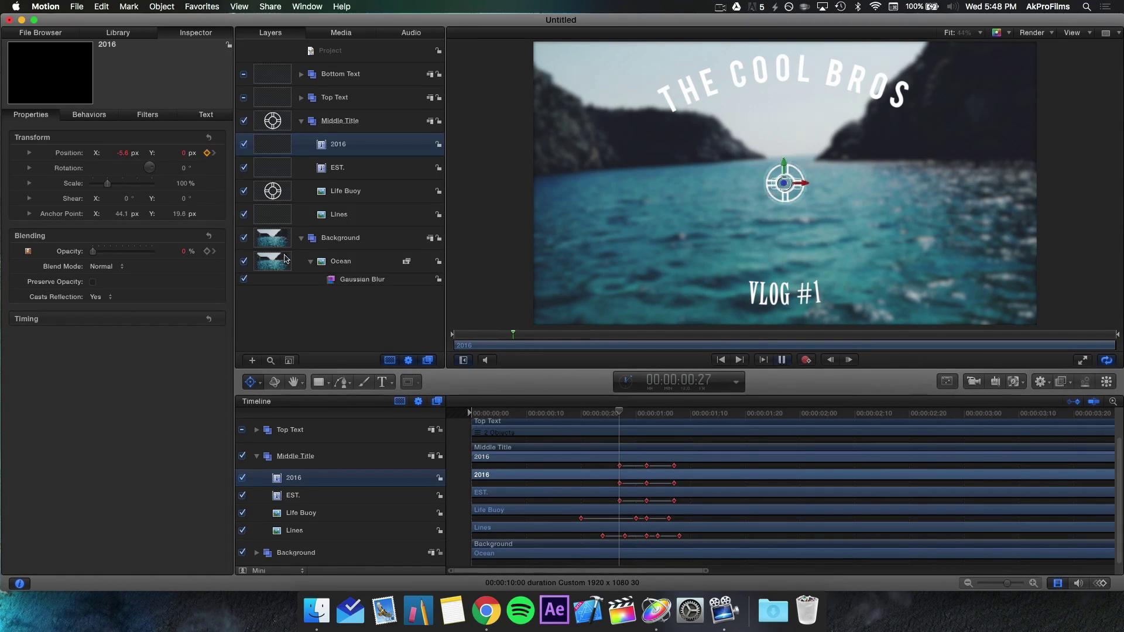
key("space")
left_click(609, 417)
key("space")
key("space")
left_click(329, 332)
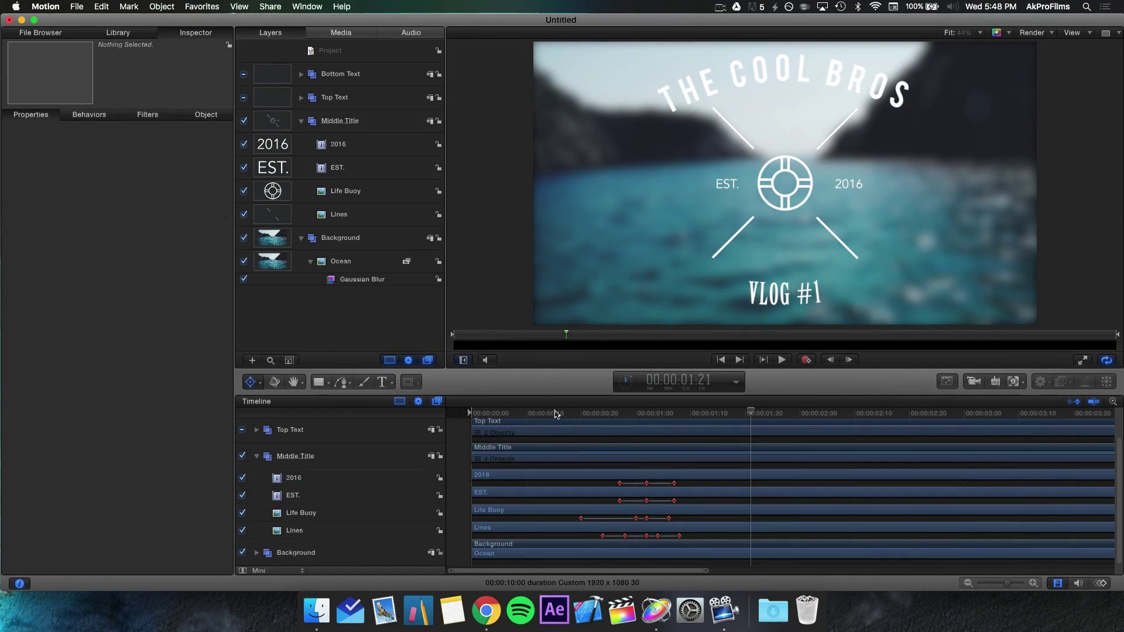
left_click(557, 415)
key("space")
key("space")
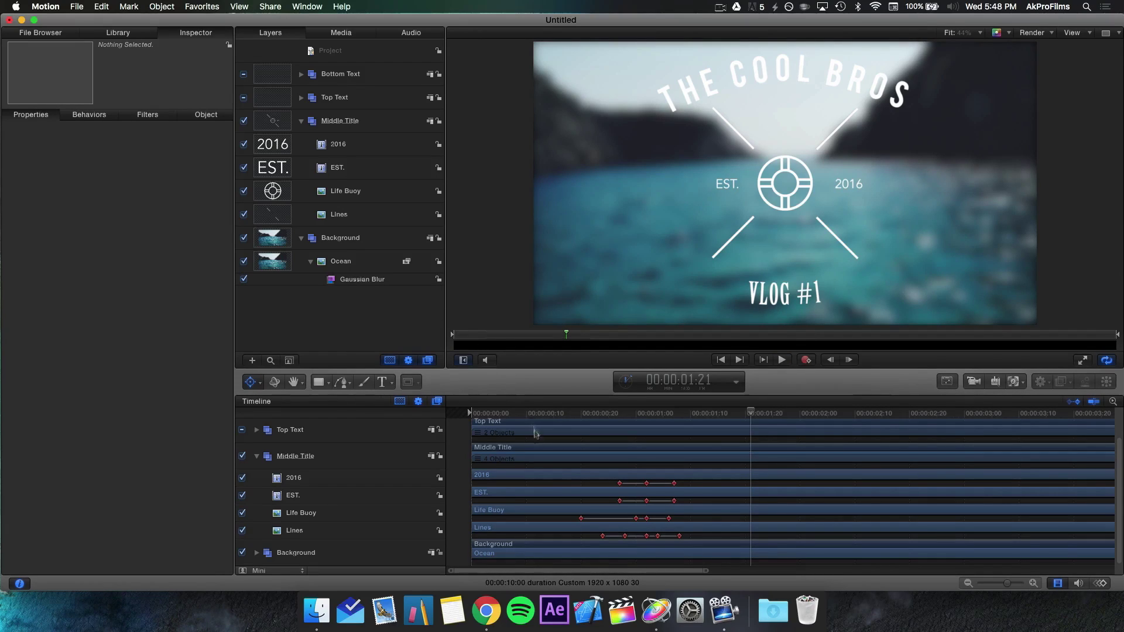
Select the Top Text group and expand it in the timeline alongside the Middle Title layers
left_click(256, 458)
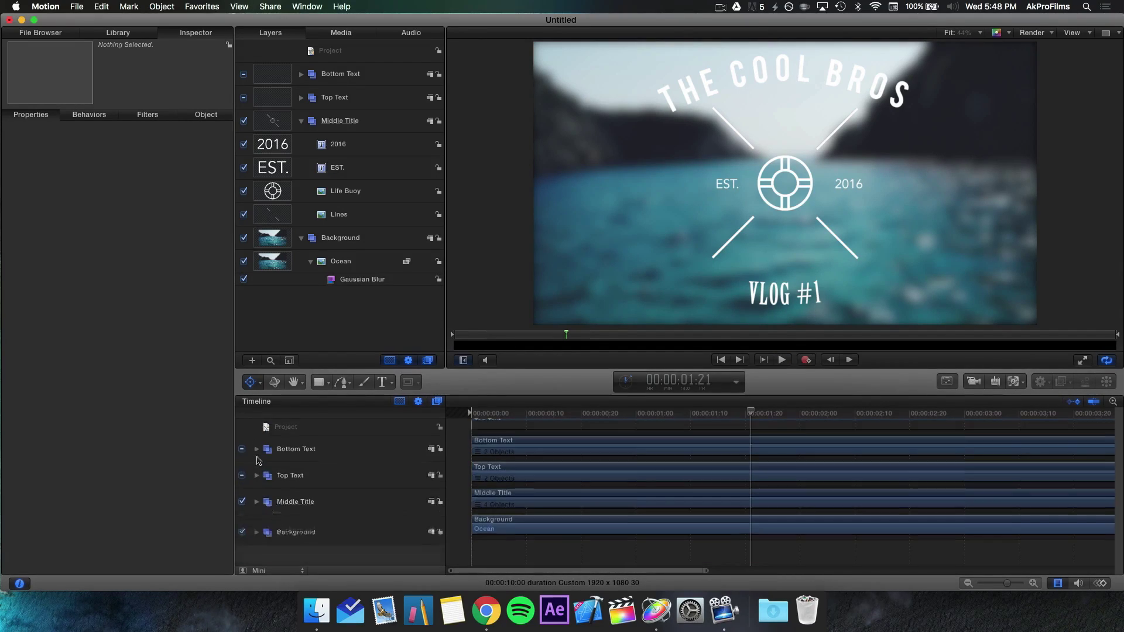
left_click(309, 477)
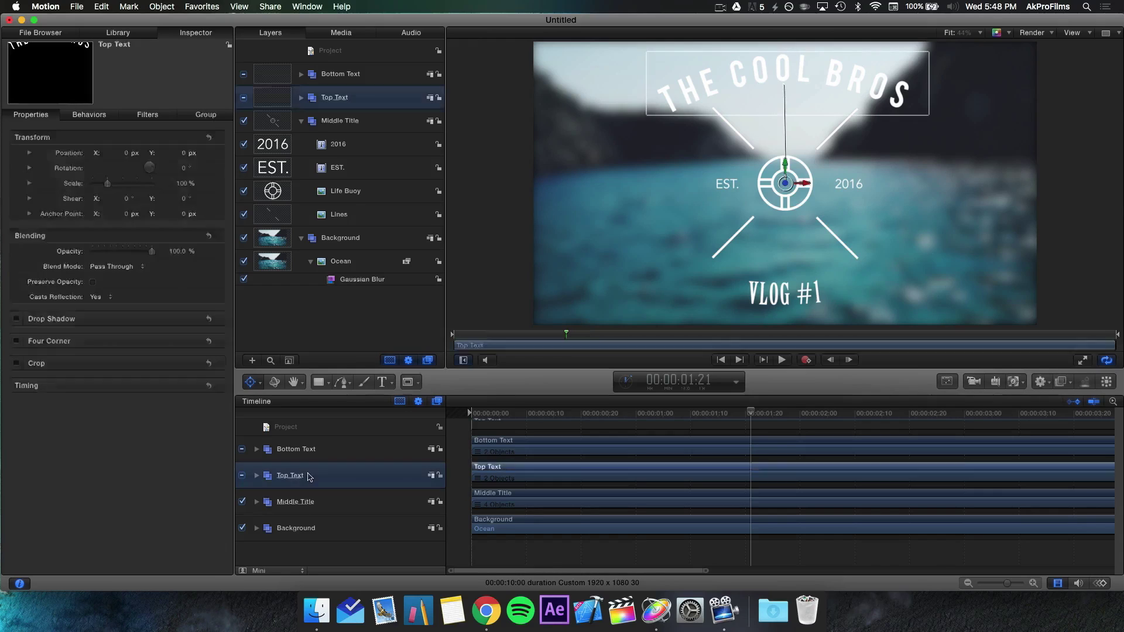
left_click(256, 476)
scroll(257, 543, "down", 1)
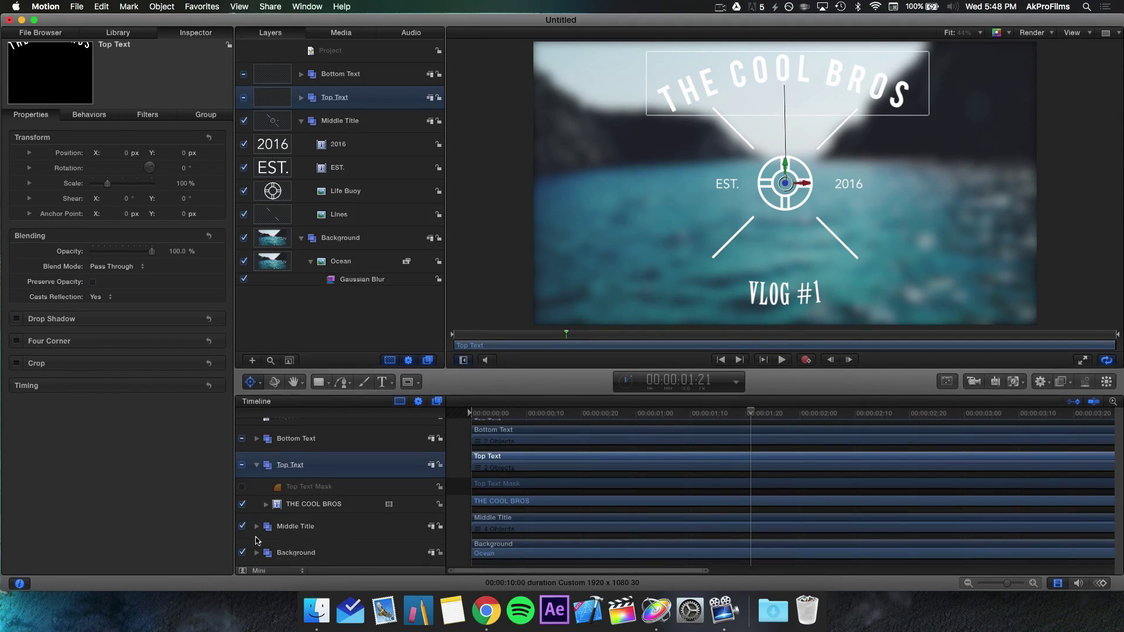
left_click(256, 526)
scroll(256, 531, "down", 1)
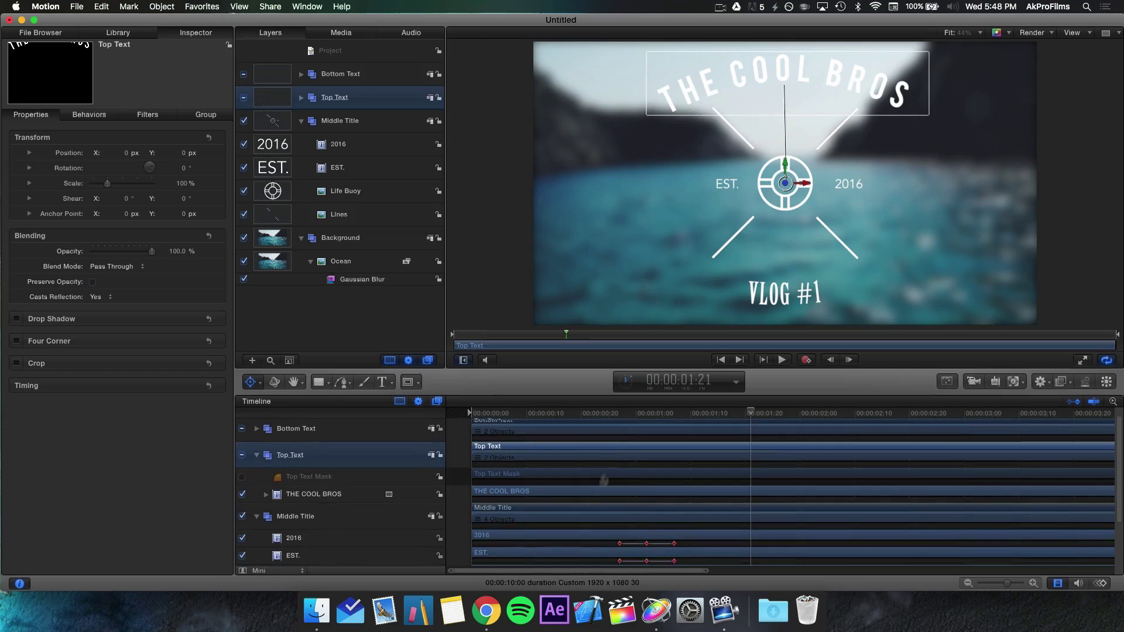
Add a position keyframe to the THE COOL BROS text at 00:00:01:05 and move the playhead to 00:00:01:10
left_click(625, 413)
left_click_drag(625, 415, 662, 428)
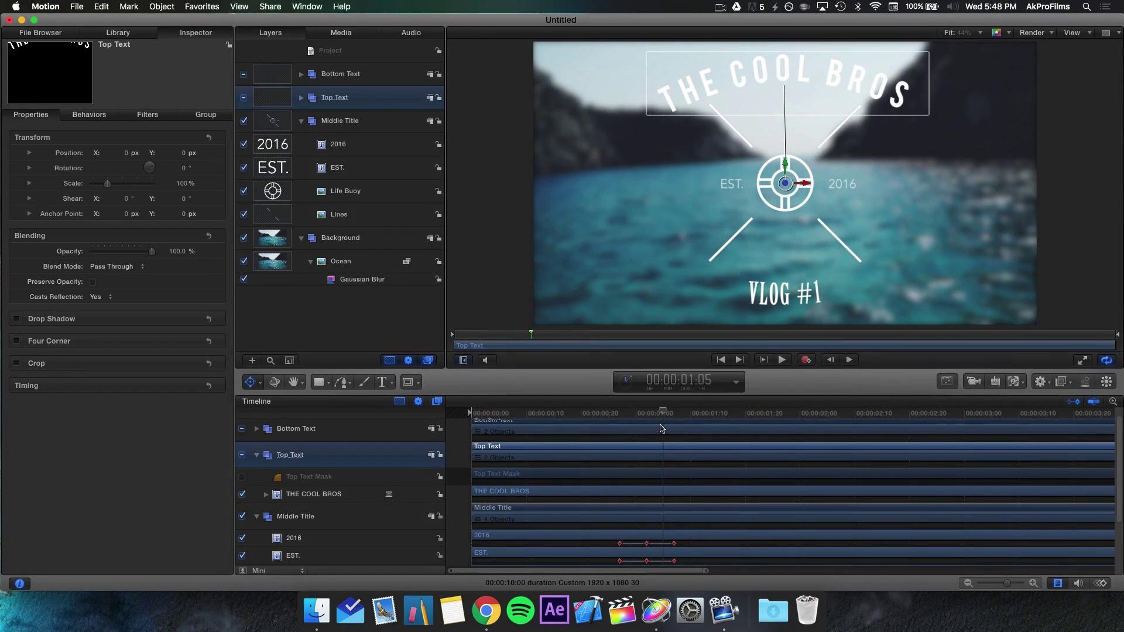
left_click(333, 495)
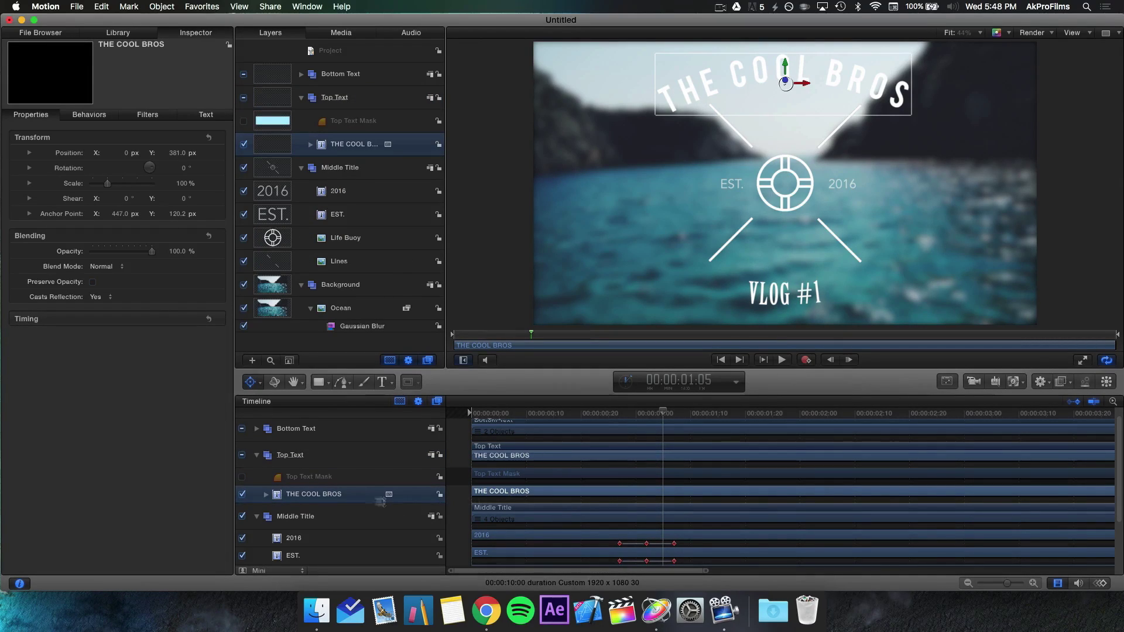
left_click(207, 153)
left_click_drag(663, 413, 690, 417)
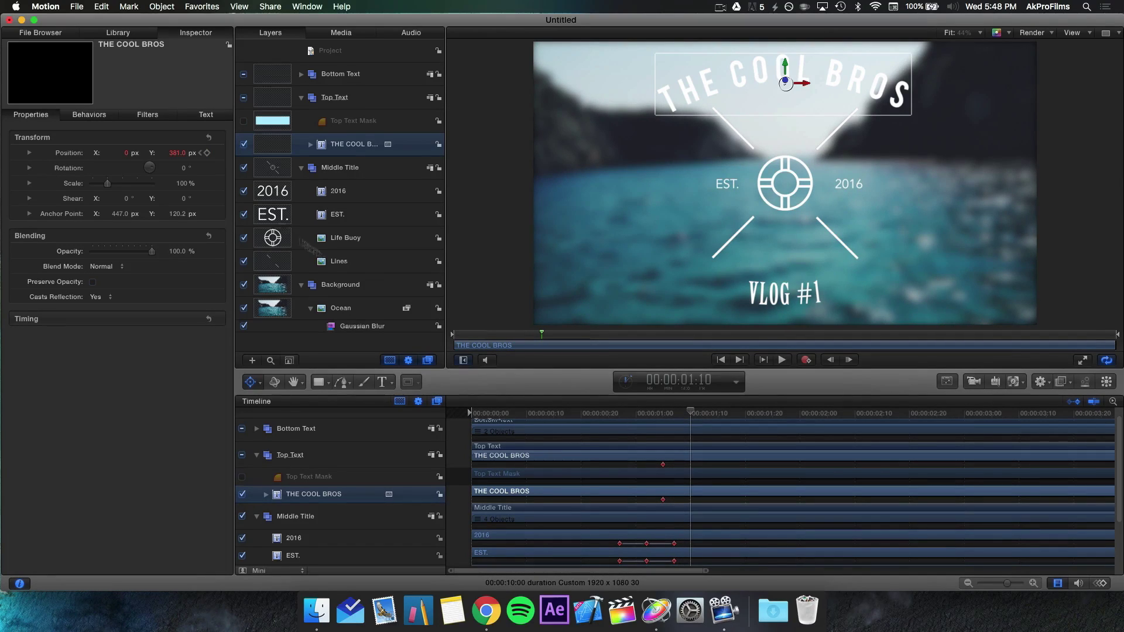
Keyframe the THE COOL BROS text's position at 00:00:01:10, lower its Y position to about 136 px at 00:00:01:05, and play back
left_click(206, 153)
left_click(202, 153)
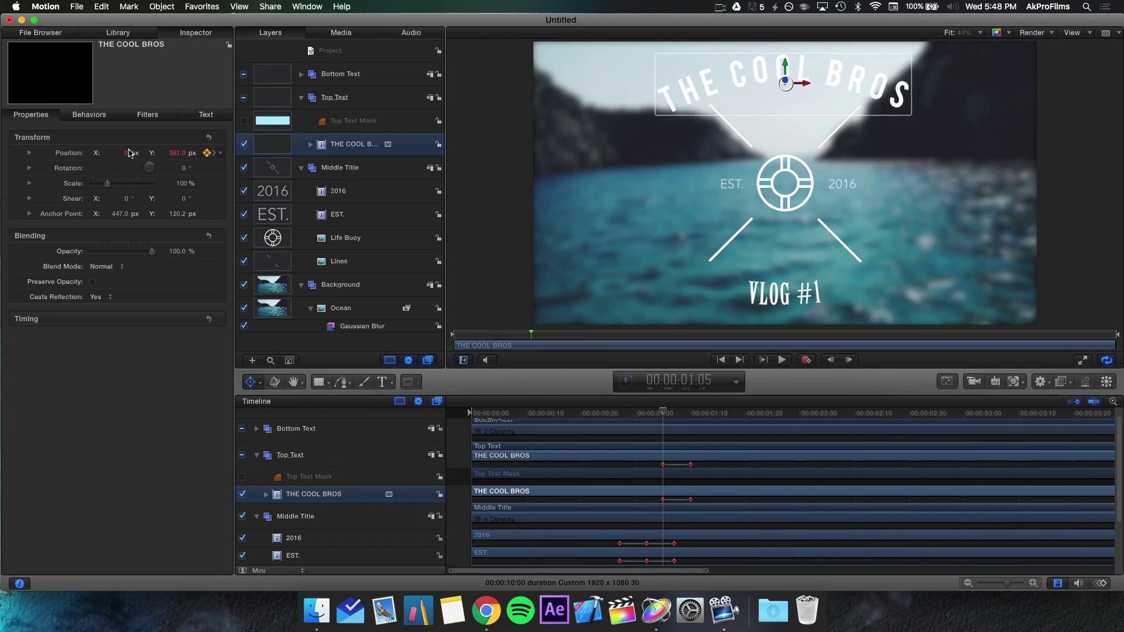
mouse_move(180, 158)
left_mouse_down()
mouse_move(152, 158)
mouse_move(174, 153)
left_mouse_up()
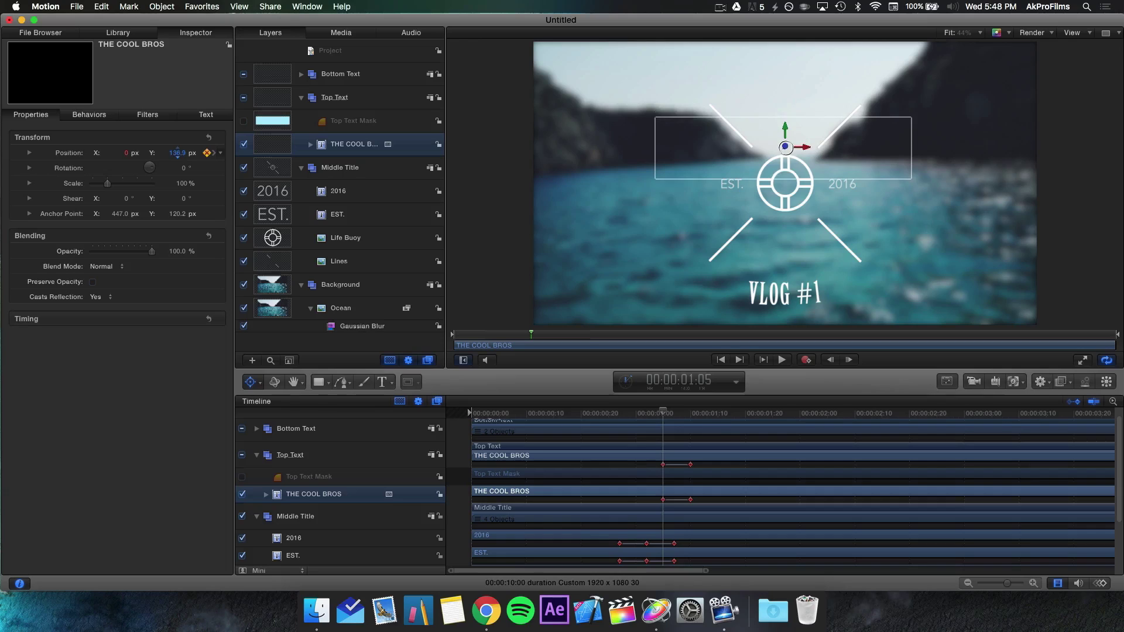
key("space")
key("space")
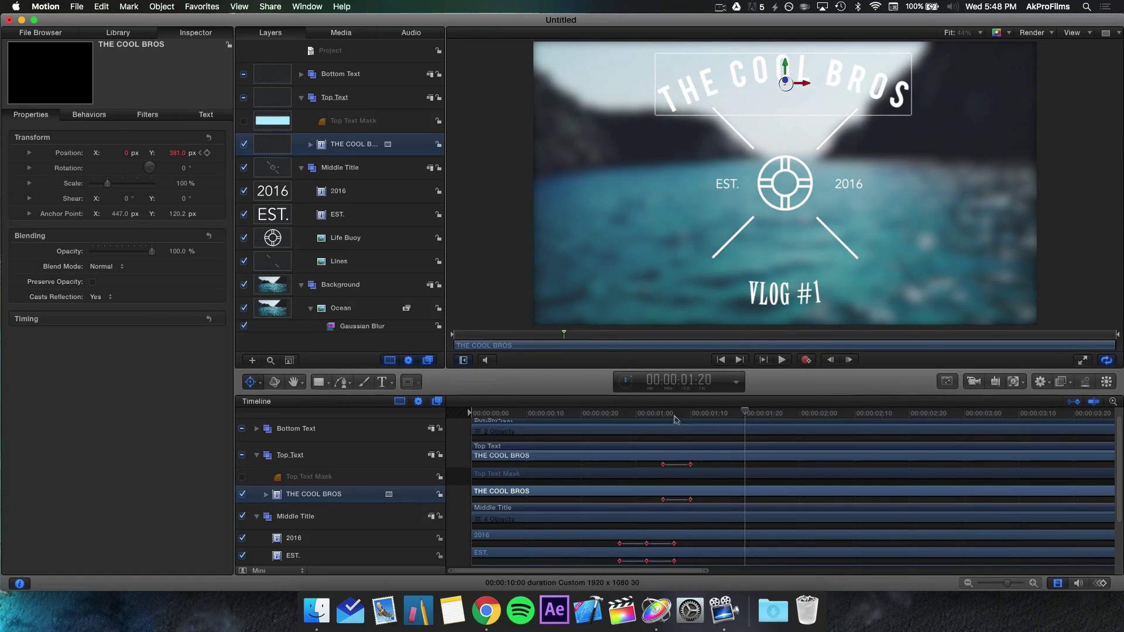
Move the THE COOL BROS text's ending position keyframe to 00:00:01:15 and play back the reveal
left_click(688, 414)
left_click_drag(691, 416, 717, 418)
left_click_drag(692, 465, 718, 472)
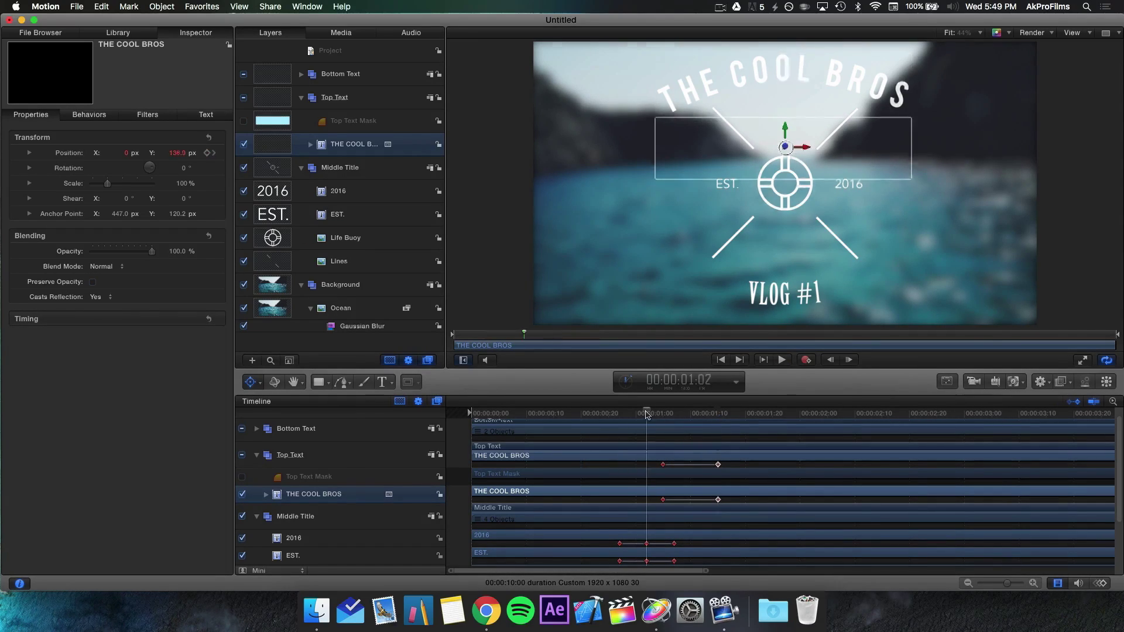
key("space")
key("space")
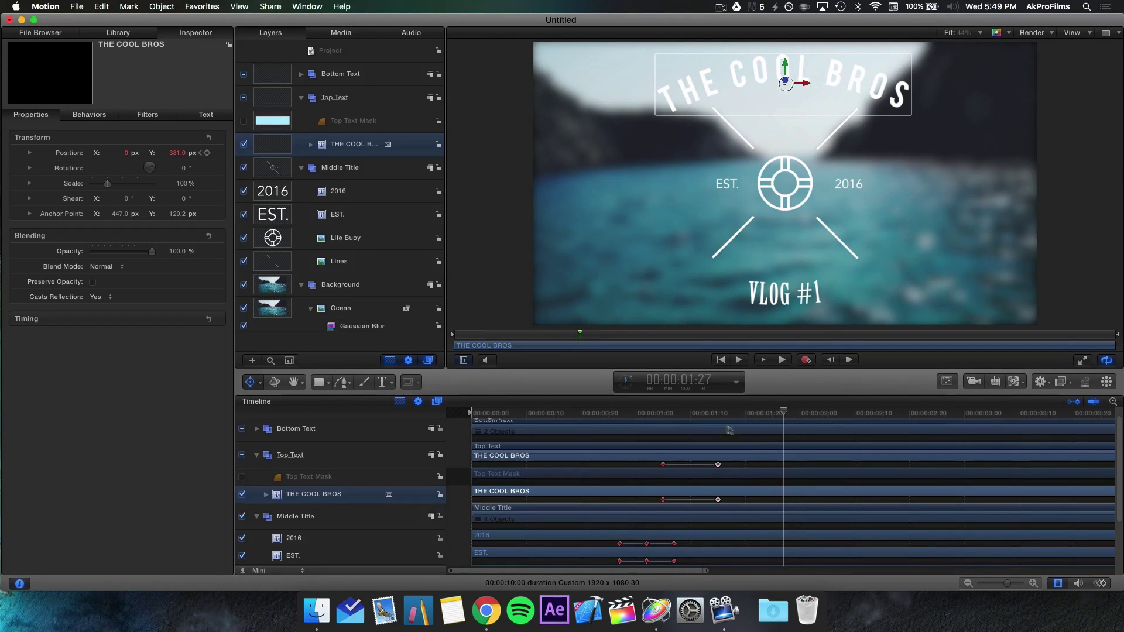
Move the THE COOL BROS text's ending position keyframe to 00:00:01:20 and replay the slower reveal
left_click(747, 414)
scroll(724, 473, "up", 1)
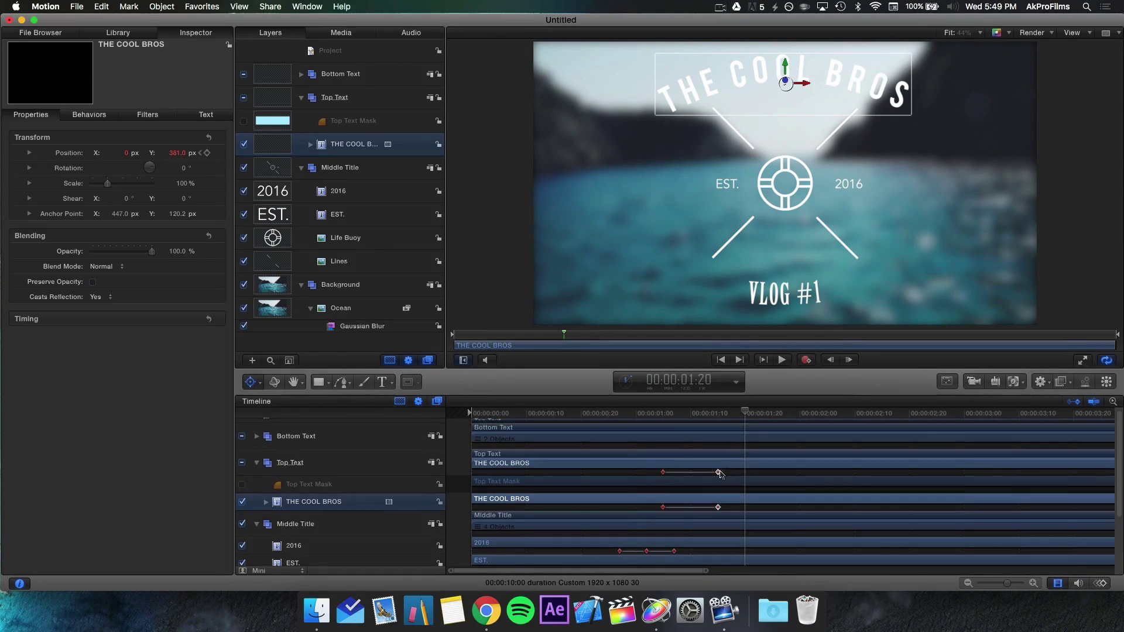
left_click_drag(718, 472, 747, 478)
left_click(624, 415)
key("space")
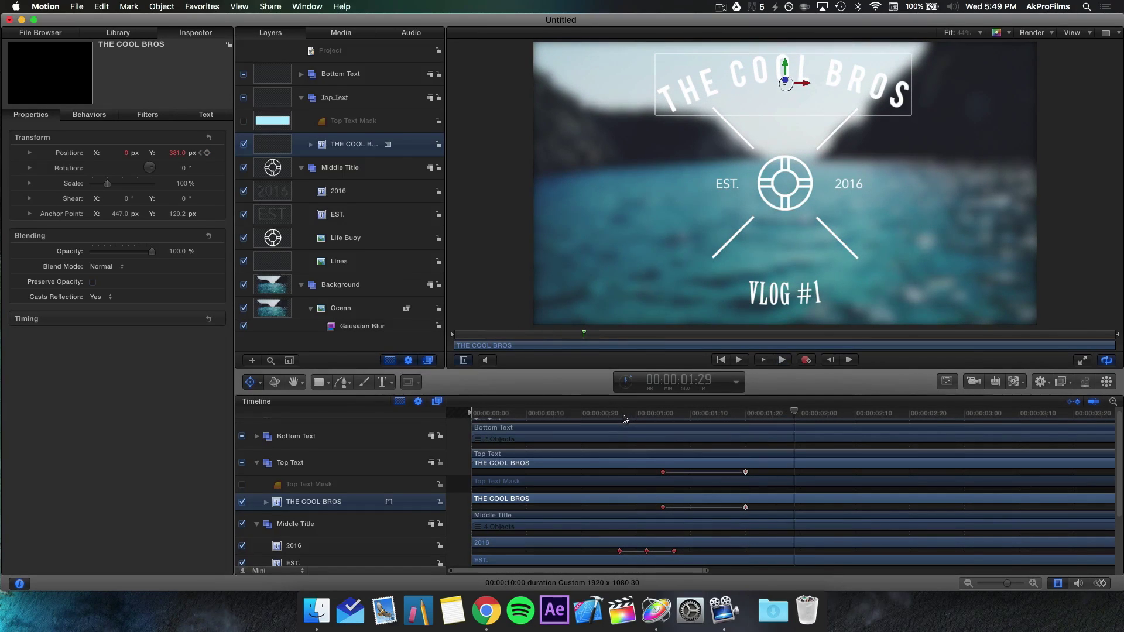
key("space")
left_click(625, 419)
key("space")
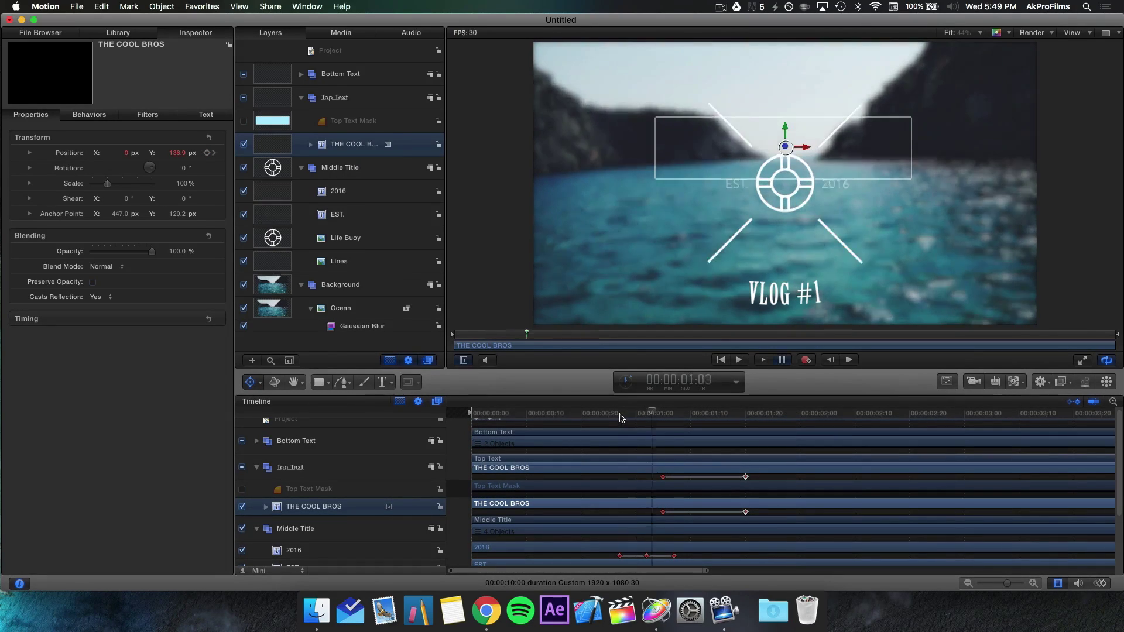
key("space")
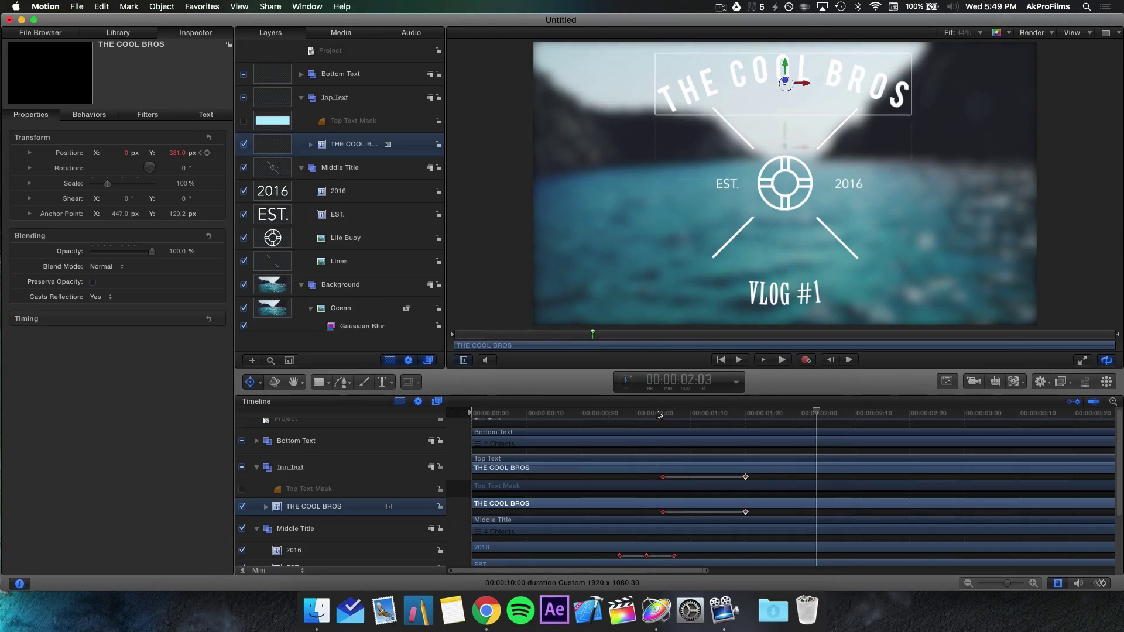
Add an opacity keyframe to the THE COOL BROS text at 00:00:01:05, then try a second at 00:00:01:16 and undo it
left_click(662, 415)
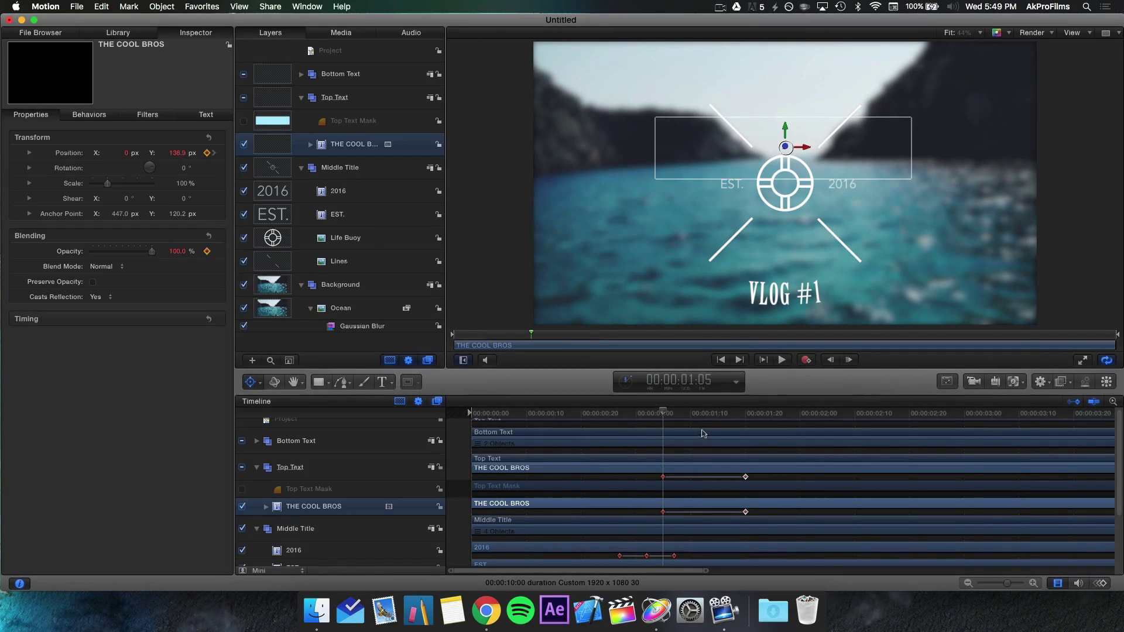
left_click(691, 416)
left_click_drag(691, 416, 723, 419)
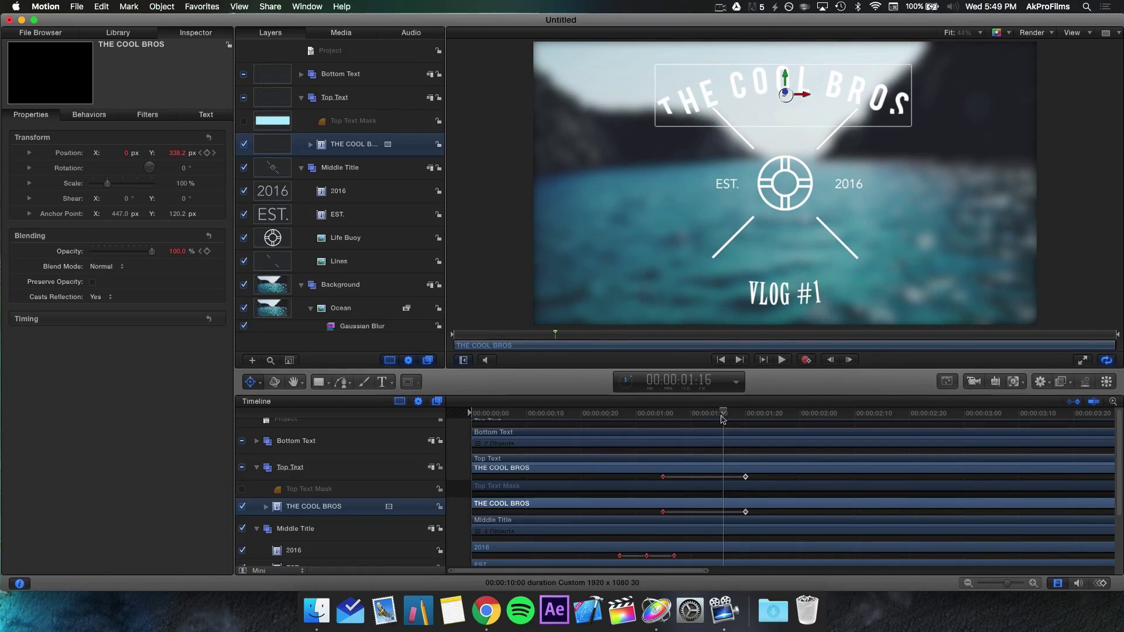
left_click(206, 251)
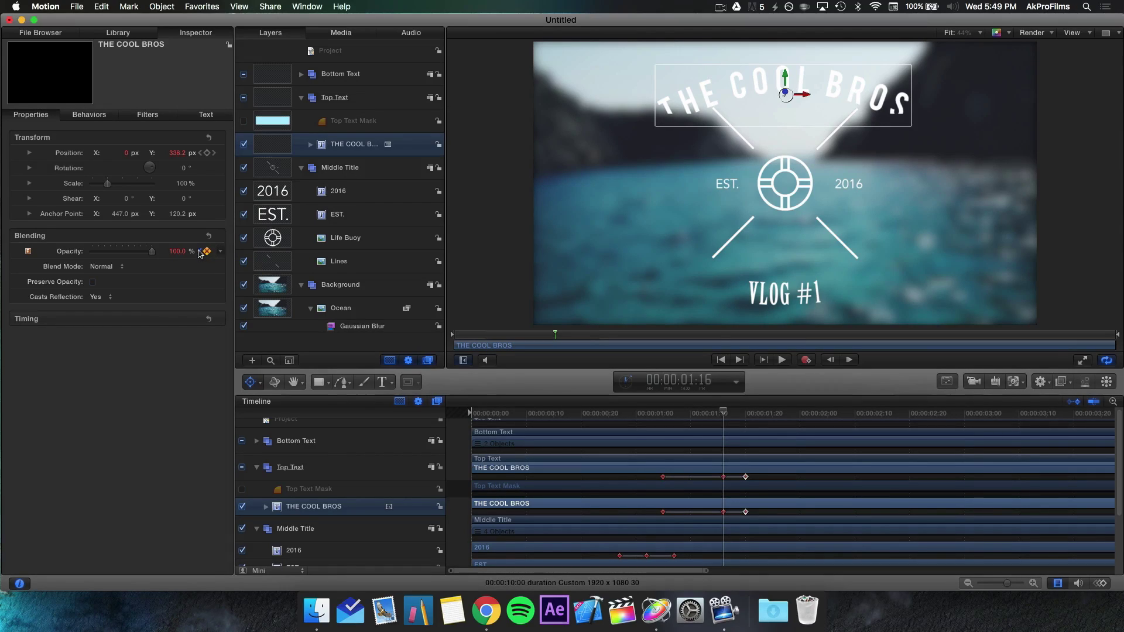
left_click(201, 251)
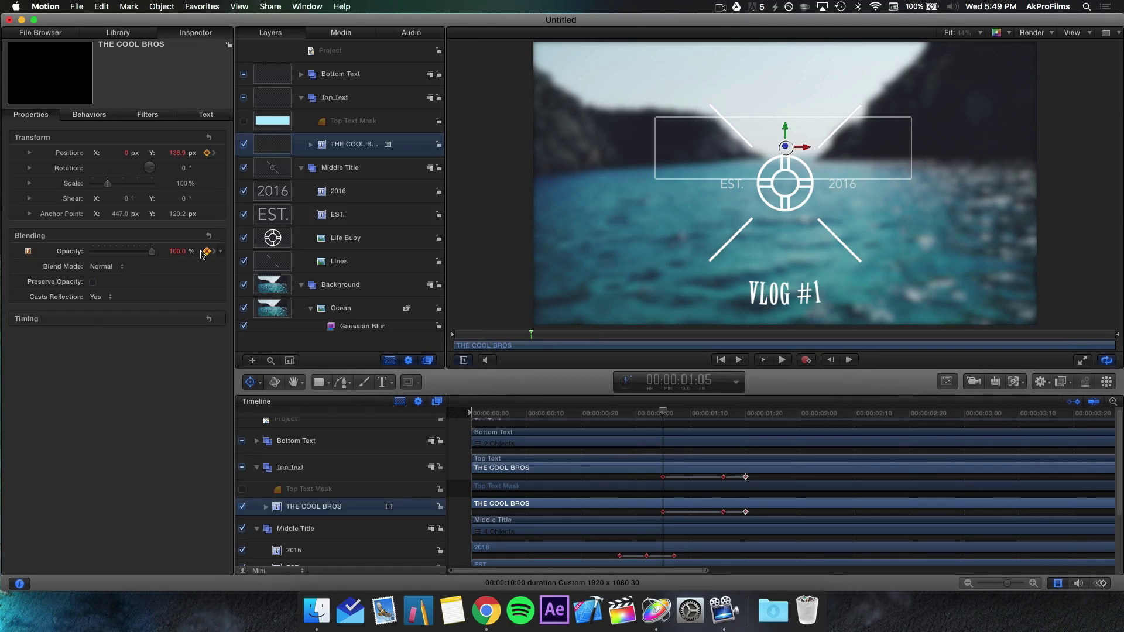
key("super+z")
Replay the THE COOL BROS reveal repeatedly from just before 00:00:01:05 to judge where its fade-in should end
key("space")
key("space")
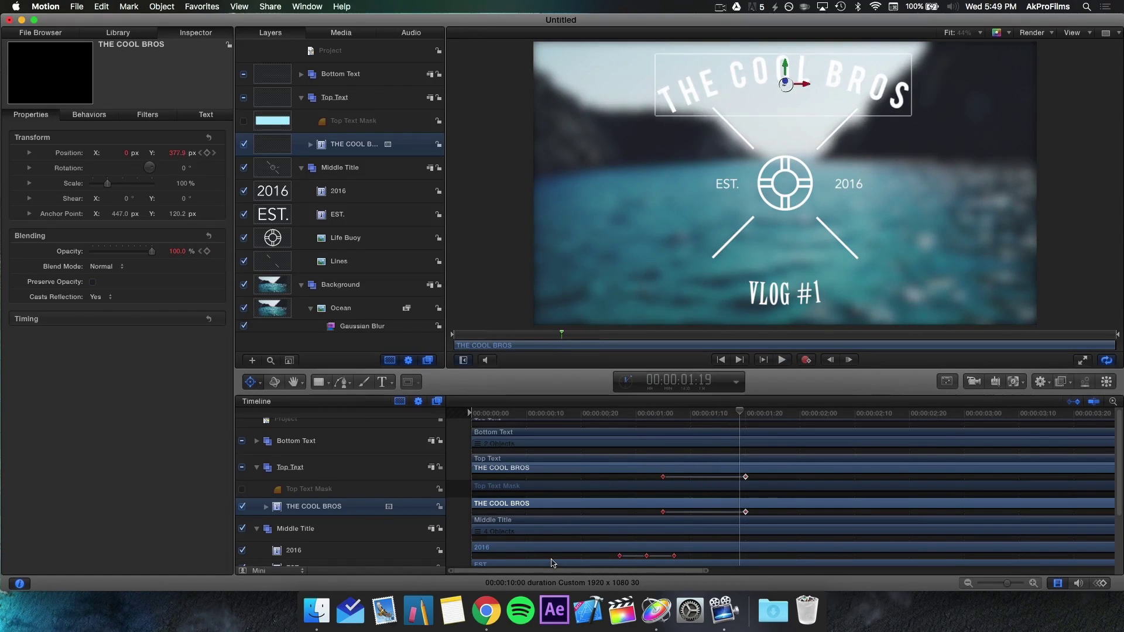
left_click(655, 417)
key("space")
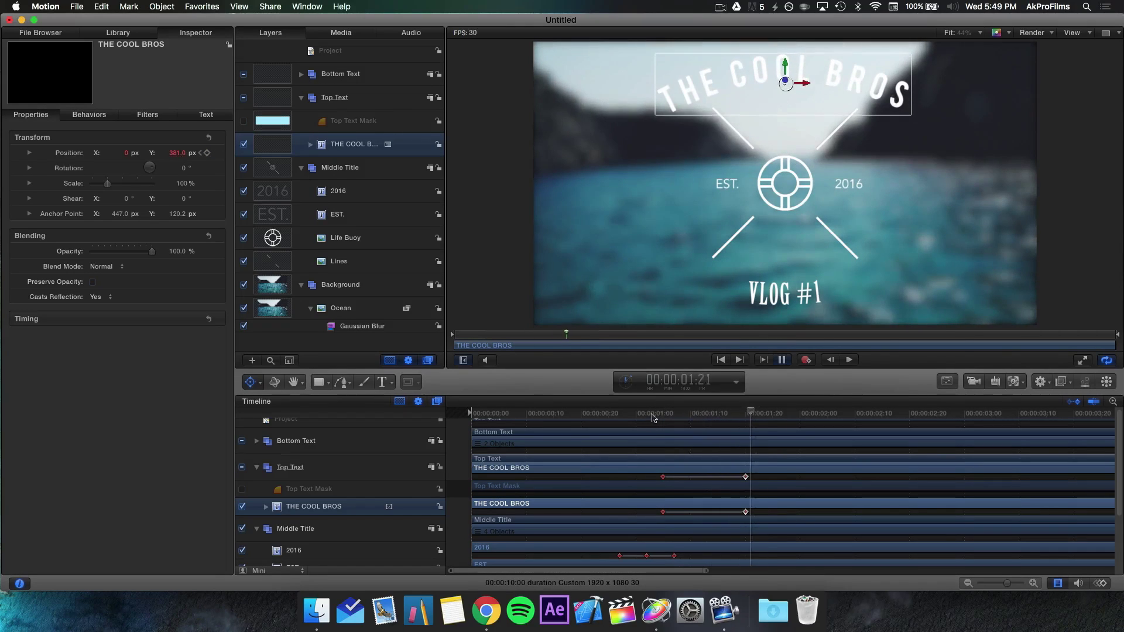
left_click(654, 416)
left_click(653, 415)
key("space")
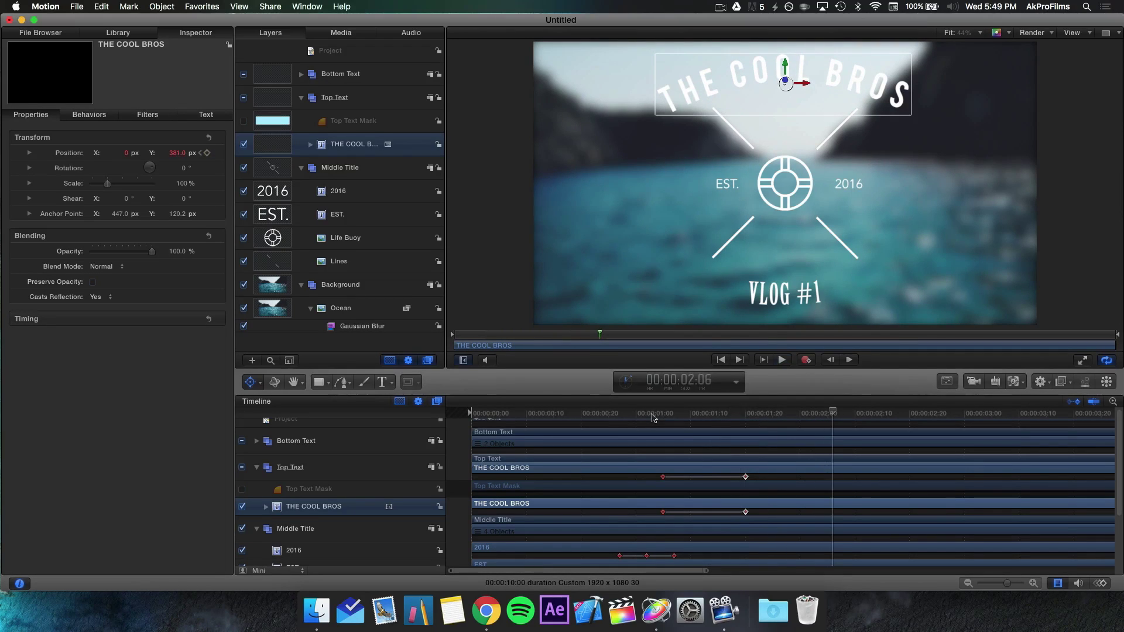
left_click(653, 415)
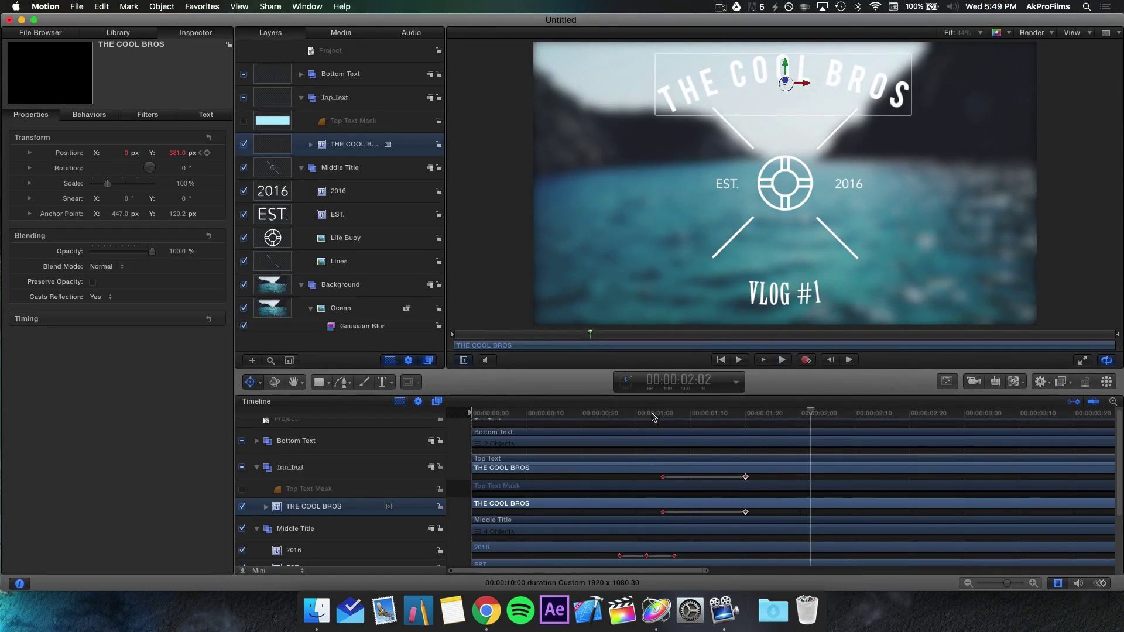
left_click(653, 416)
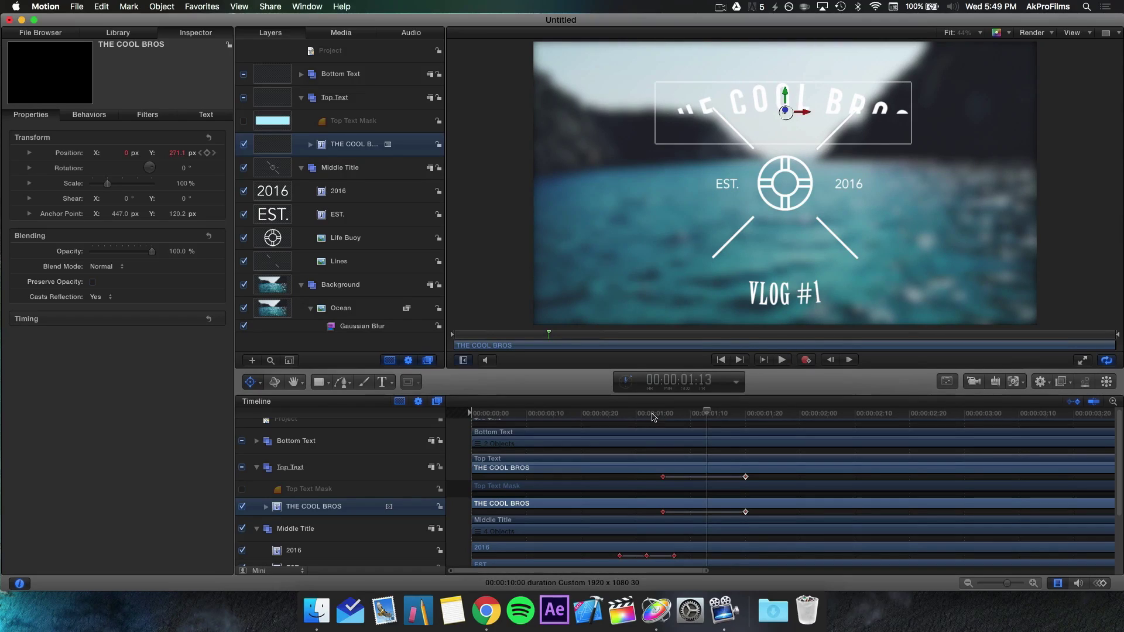
left_click(654, 416)
left_click(653, 417)
left_click(653, 417)
key("space")
key("space")
left_click(653, 417)
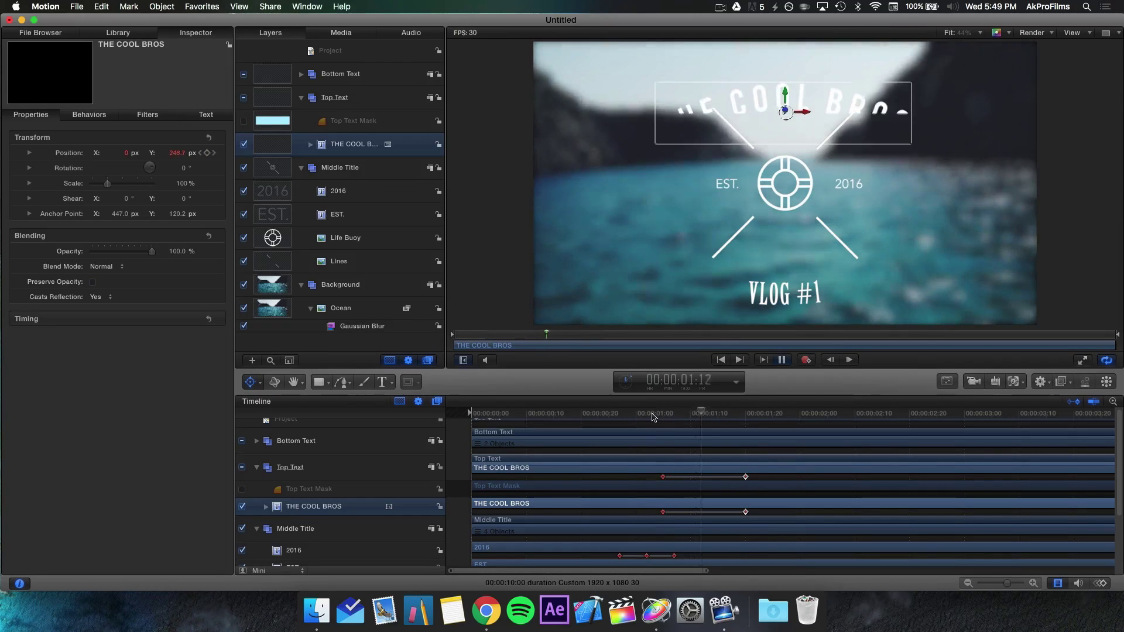
key("space")
Keyframe the THE COOL BROS text's opacity at 00:00:01:12, set it to 0% at 00:00:01:05, and play back the fade-in
left_click_drag(719, 414, 705, 414)
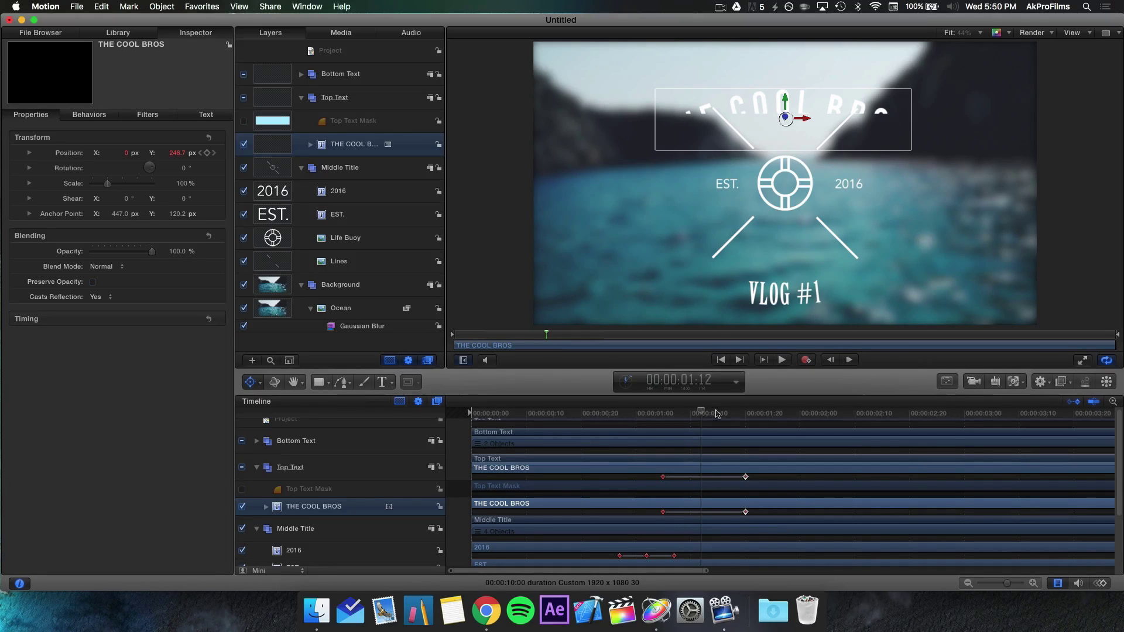
left_click(206, 252)
left_click_drag(701, 416, 663, 414)
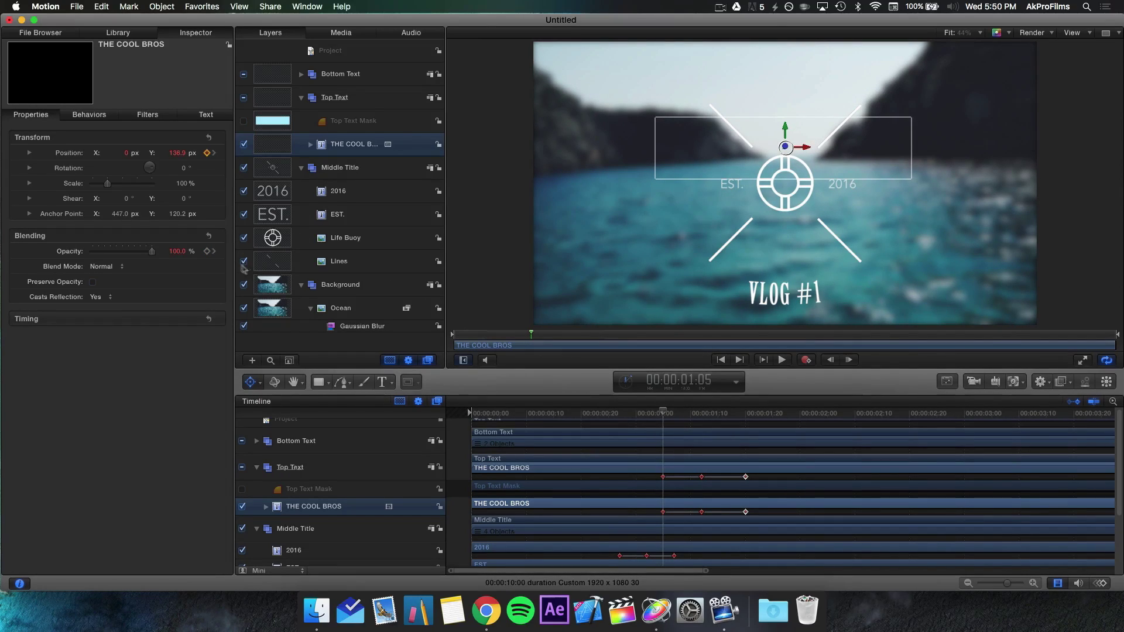
left_click(207, 251)
key("space")
key("space")
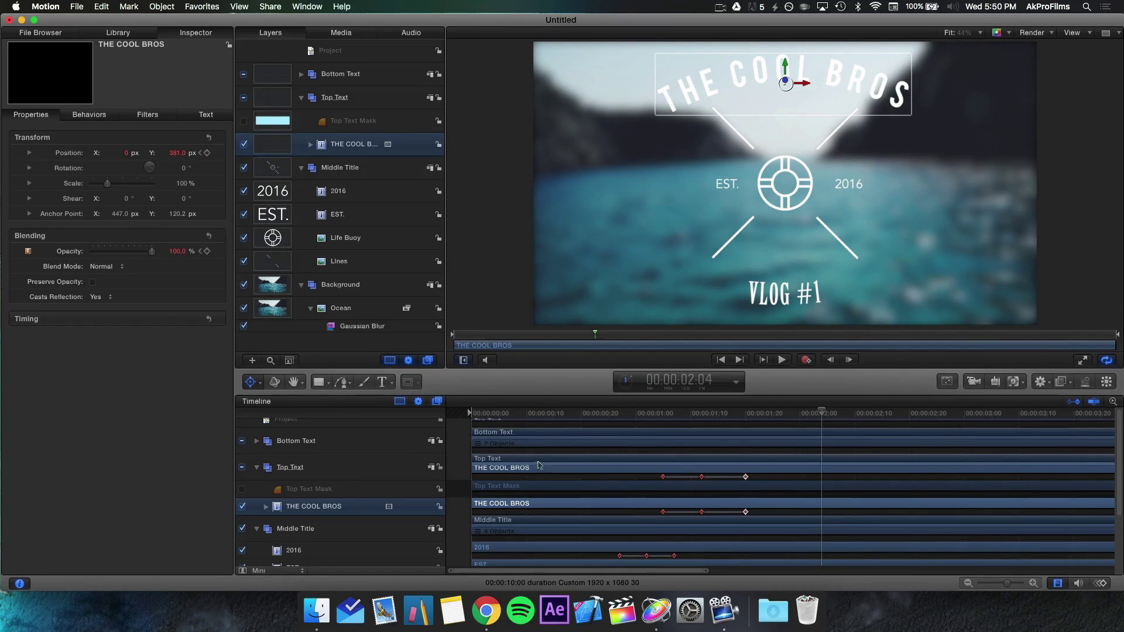
Expand the Bottom Text group and add position and opacity keyframes to the VLOG #1 text at 00:00:01:05
scroll(537, 464, "up", 1)
left_click(663, 414)
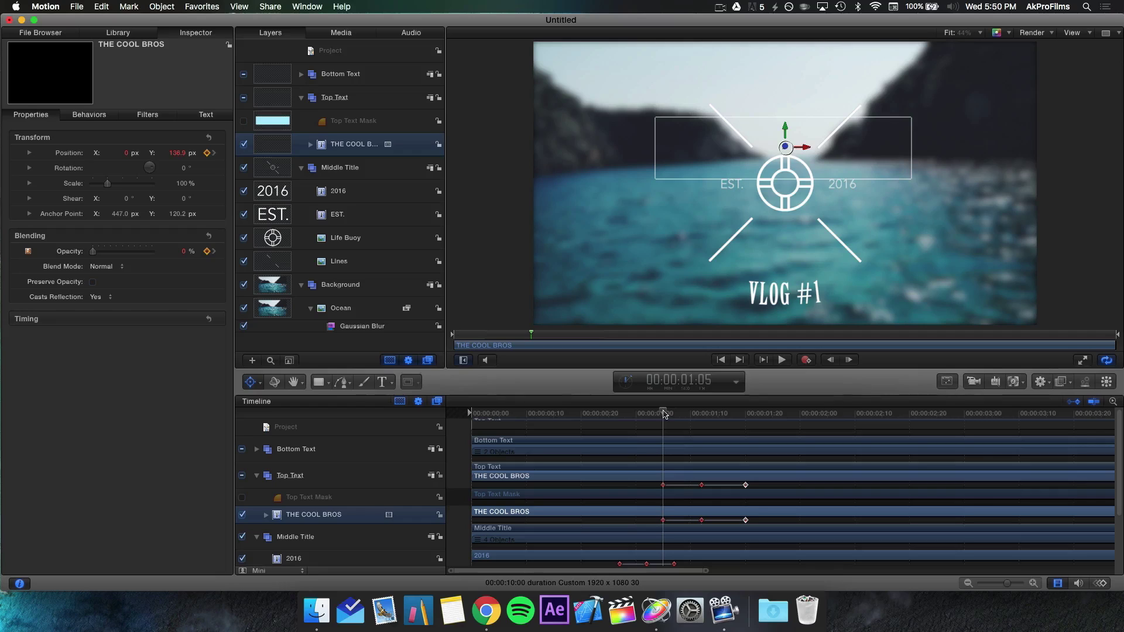
left_click(257, 450)
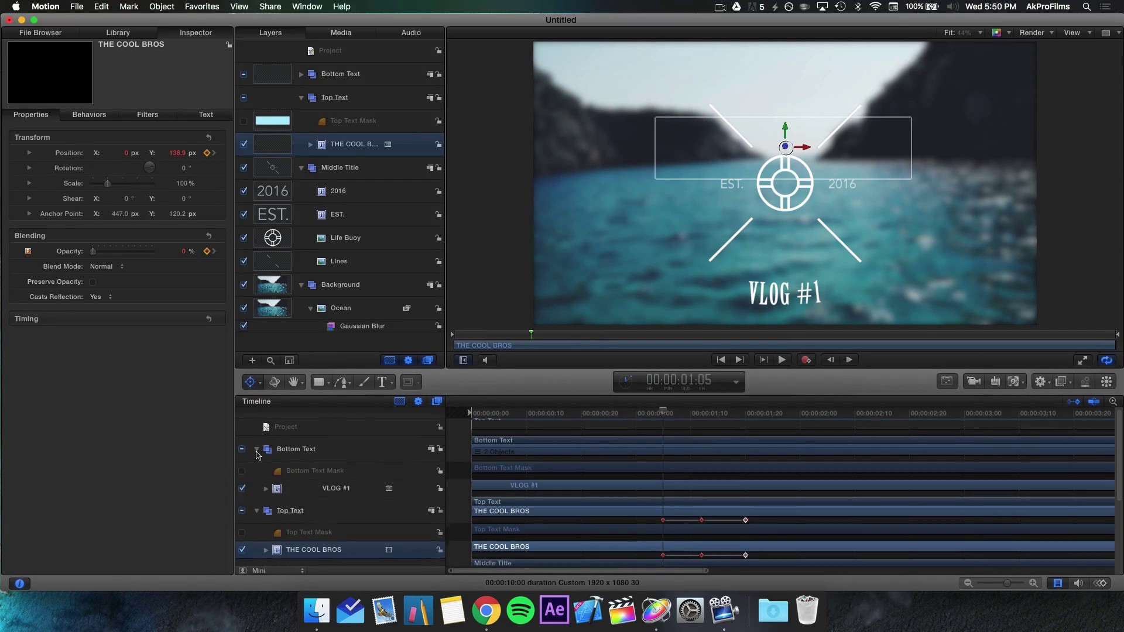
left_click(315, 488)
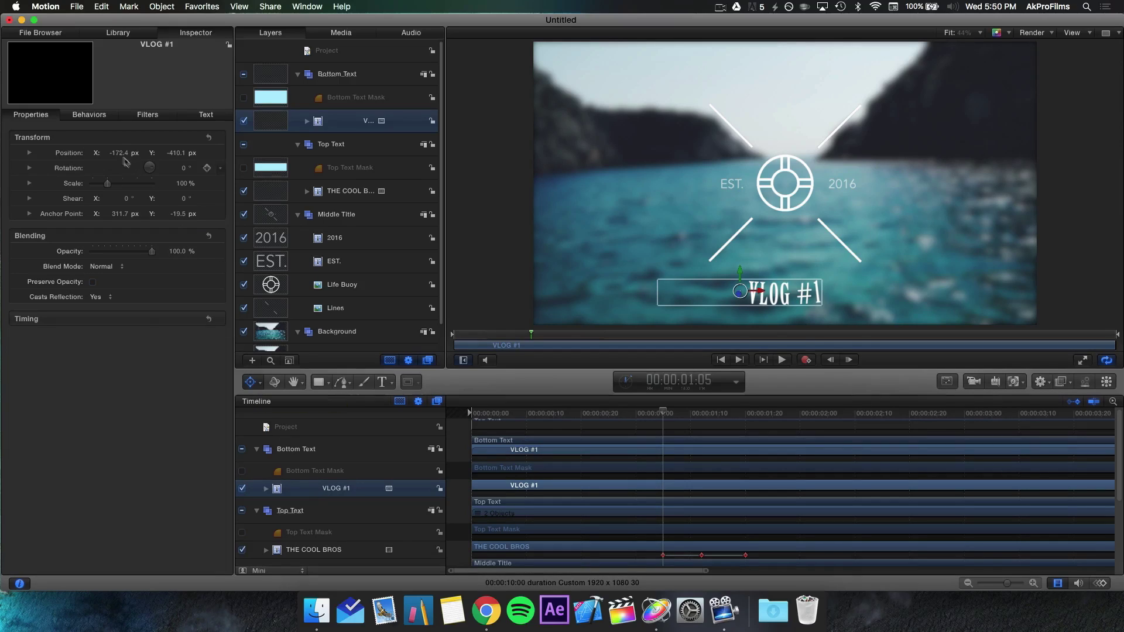
left_click(207, 153)
left_click(207, 251)
Keyframe the VLOG #1 text's position and opacity at 00:00:01:12, then set its opacity to 0% at 00:00:01:05
left_click(699, 414)
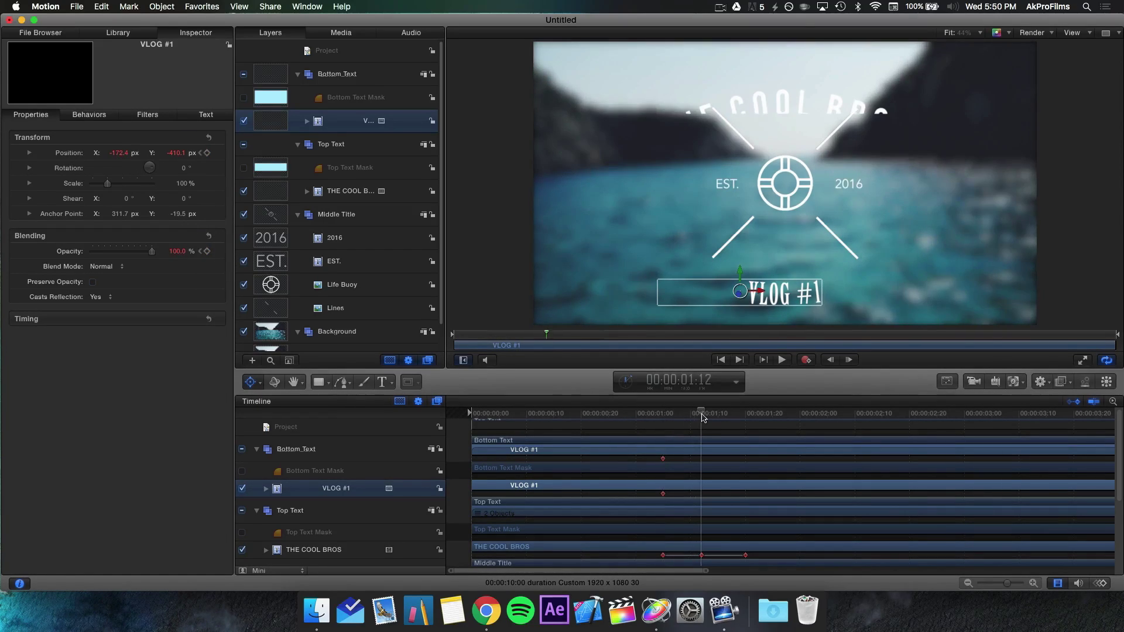
left_click(206, 251)
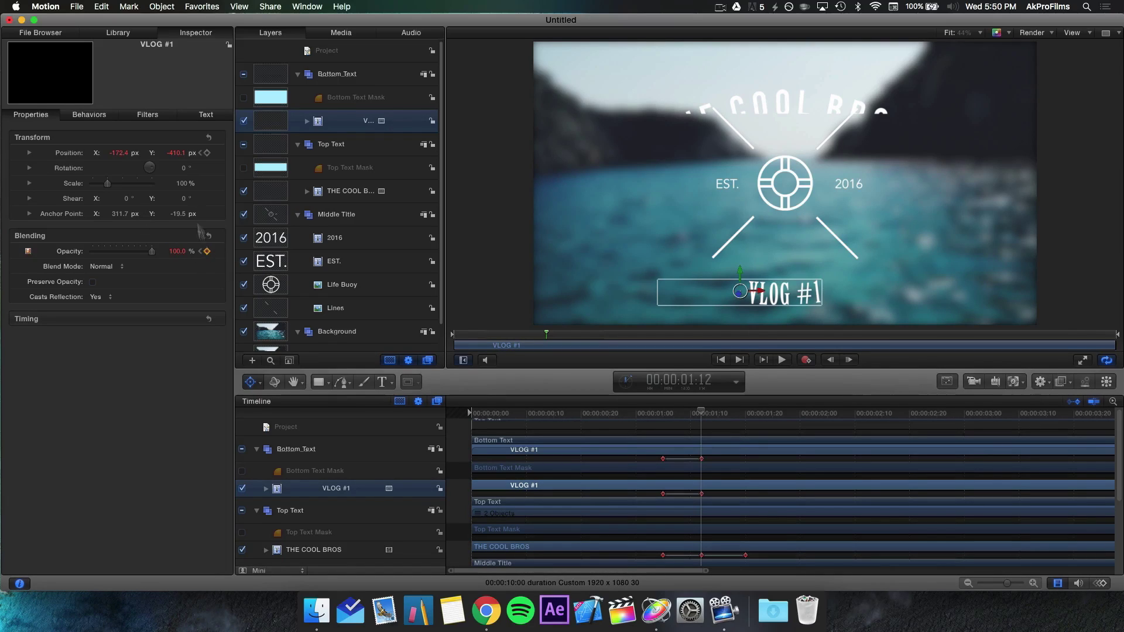
left_click(199, 154)
left_click_drag(152, 251, 91, 251)
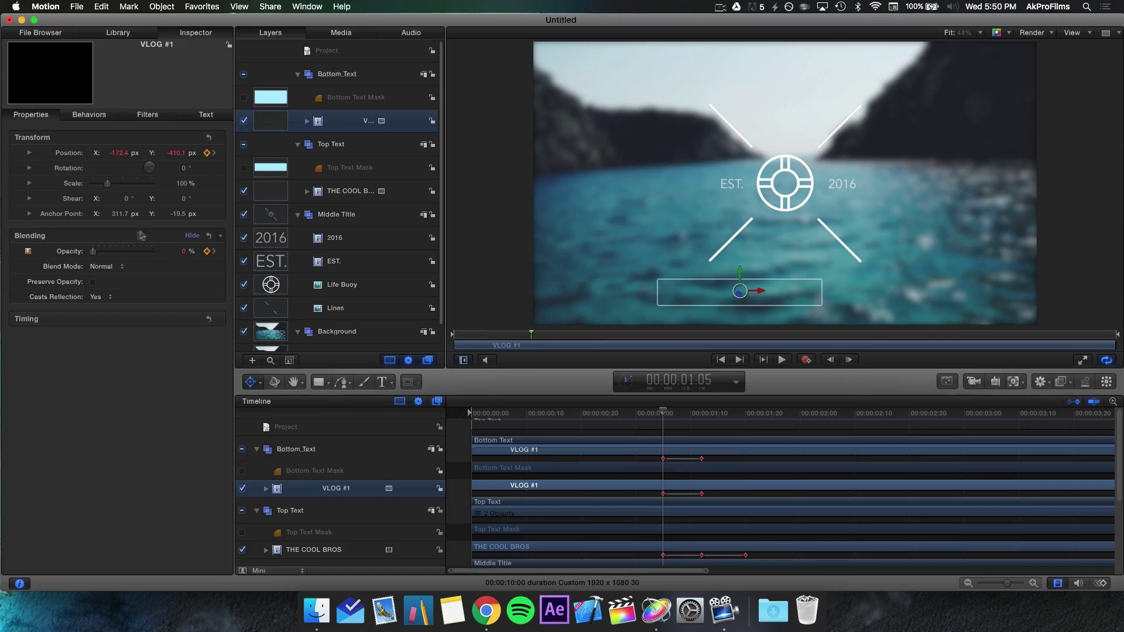
Add a position keyframe to the VLOG #1 text at 00:00:01:20, then raise its Y position at 00:00:01:05
left_click(215, 153)
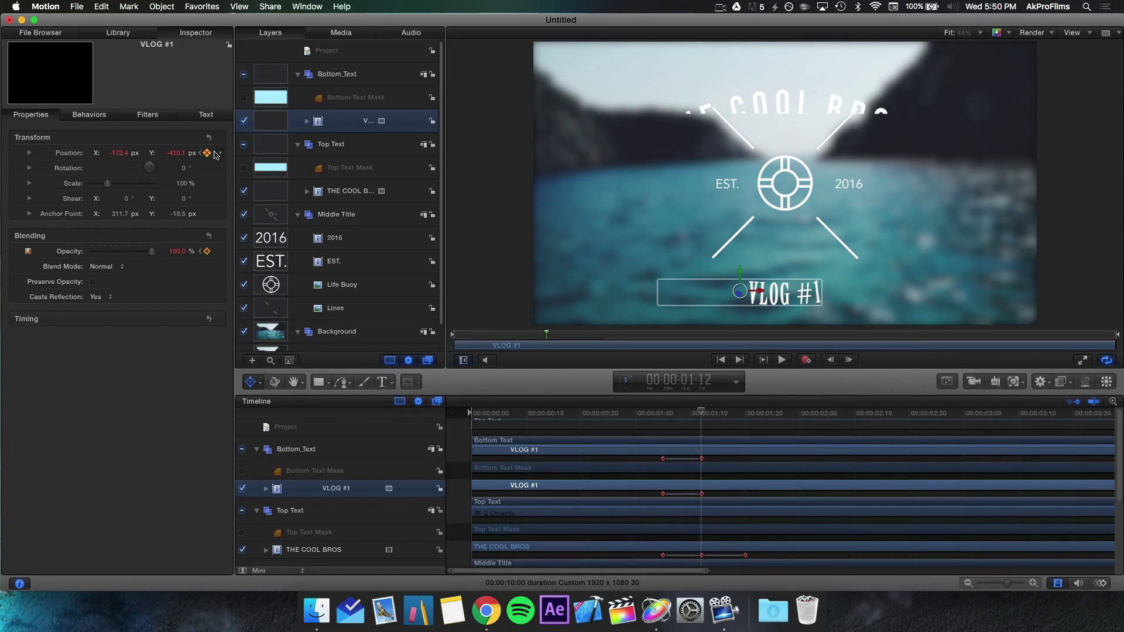
left_click(745, 414)
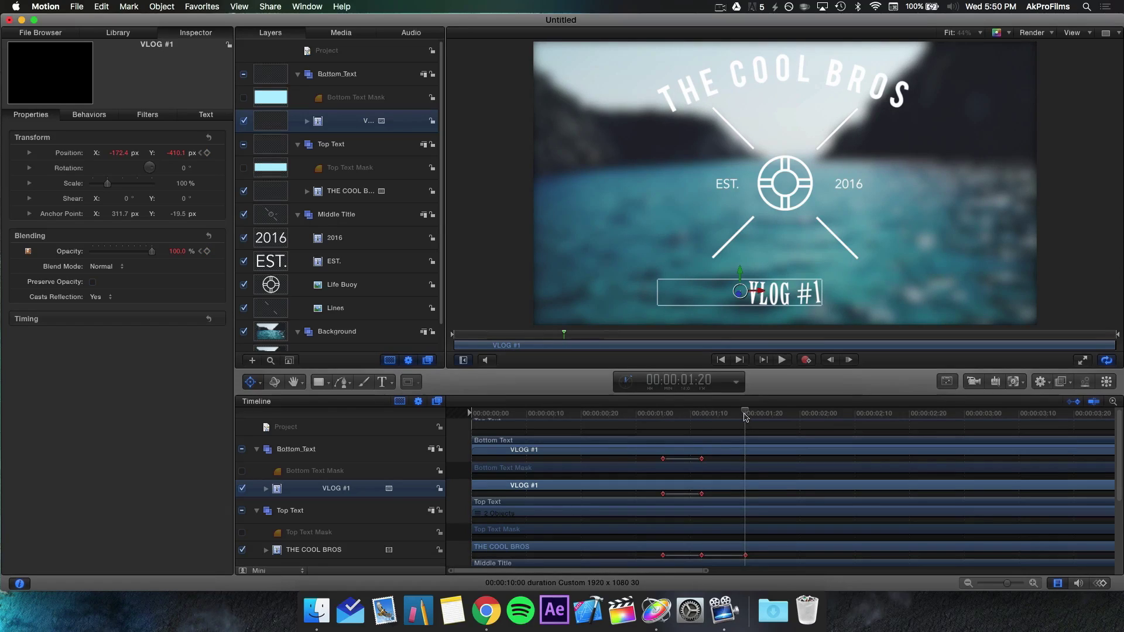
left_click(207, 153)
left_click(663, 414)
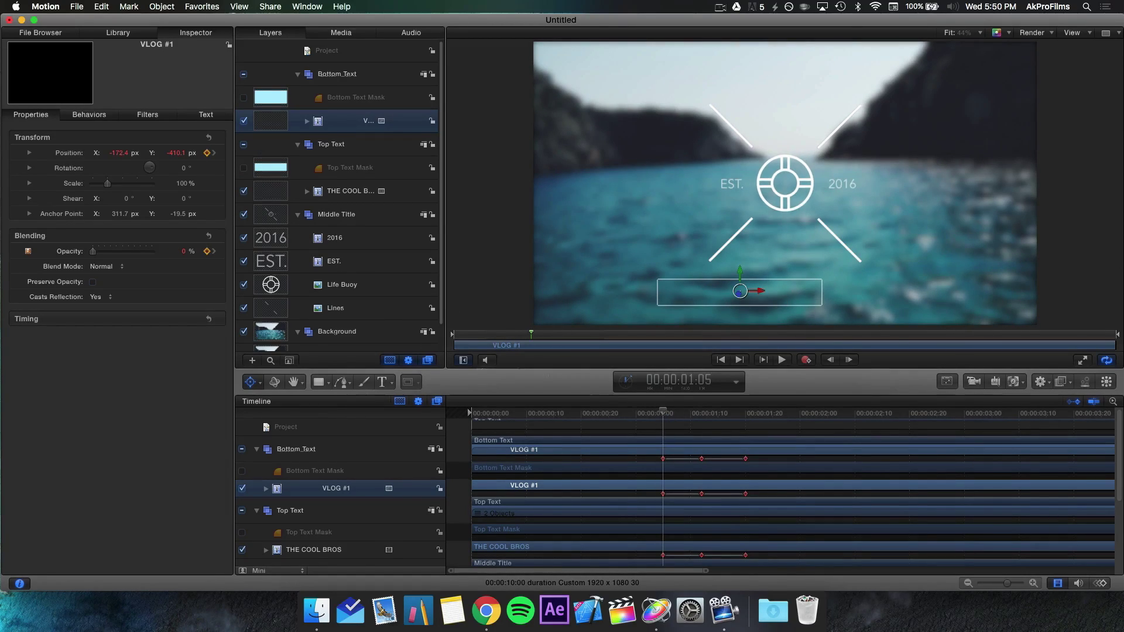
left_click_drag(177, 153, 176, 153)
key("space")
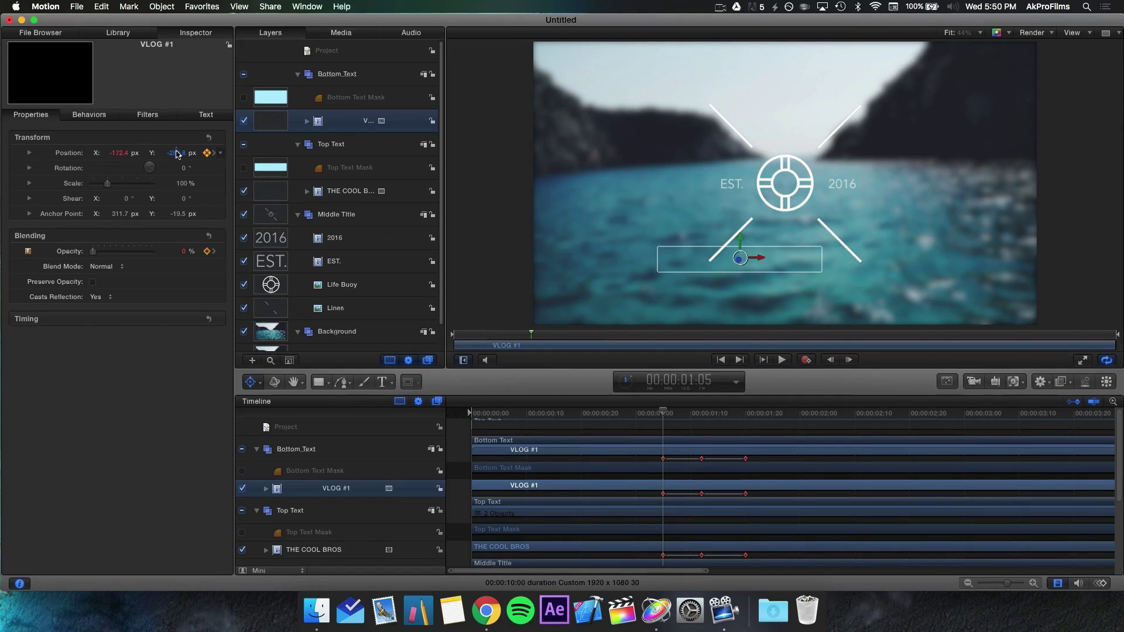
Replay the VLOG #1 reveal, then readjust the text's Y position at 00:00:01:05
key("space")
left_click(649, 413)
key("space")
key("space")
mouse_move(665, 415)
left_mouse_down()
mouse_move(678, 417)
mouse_move(663, 417)
left_mouse_up()
left_click_drag(178, 158, 179, 159)
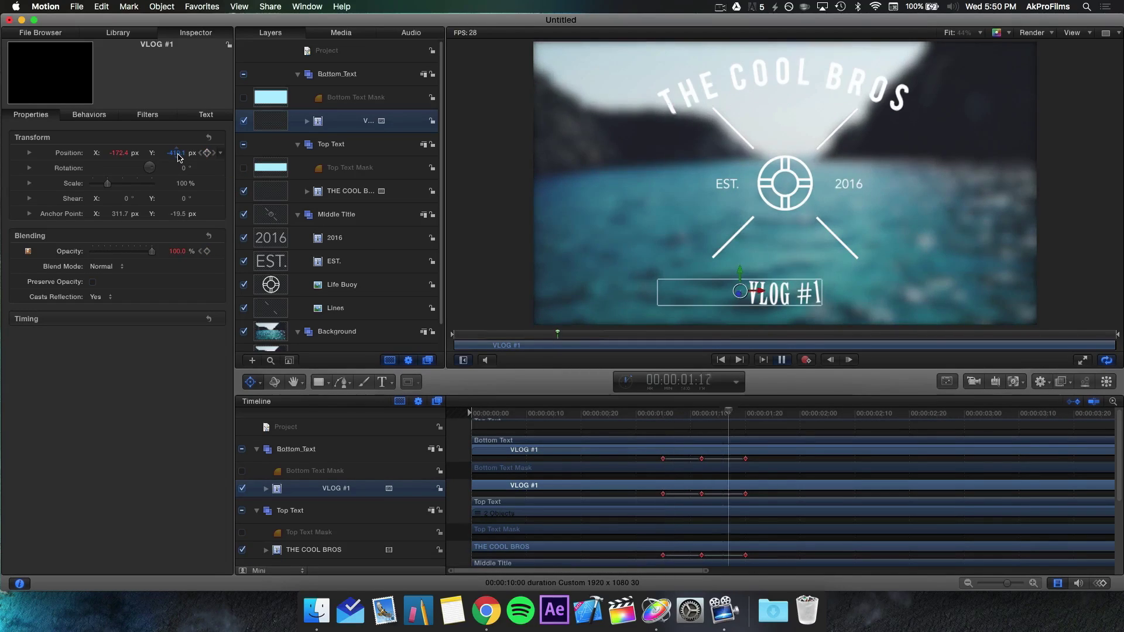
Remove the VLOG #1 text's position keyframe at 00:00:01:12 and return the playhead to 00:00:01:04
left_click_drag(663, 412, 704, 415)
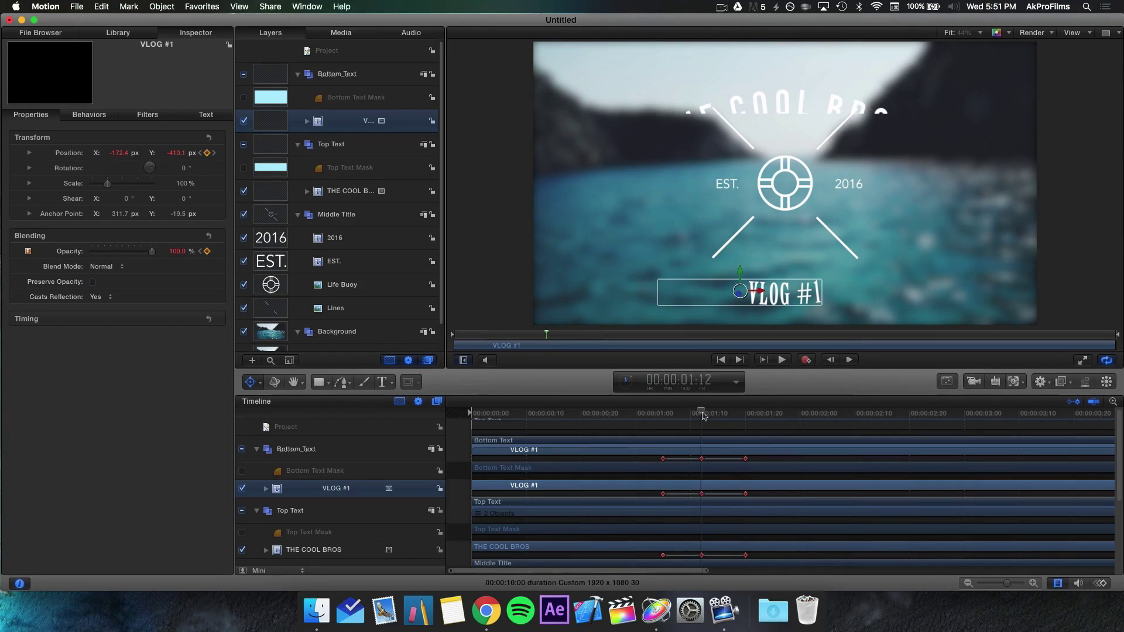
left_click(207, 154)
left_click(659, 416)
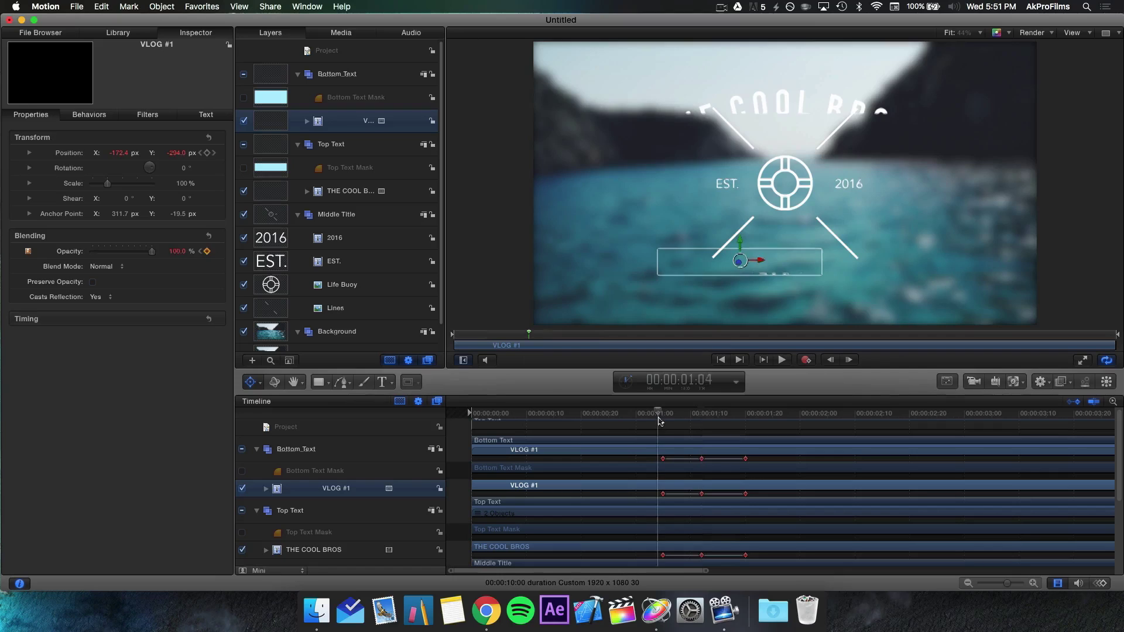
Set the VLOG #1 text's Y position to -238.9 px at 00:00:01:05 and replay its reveal
key("space")
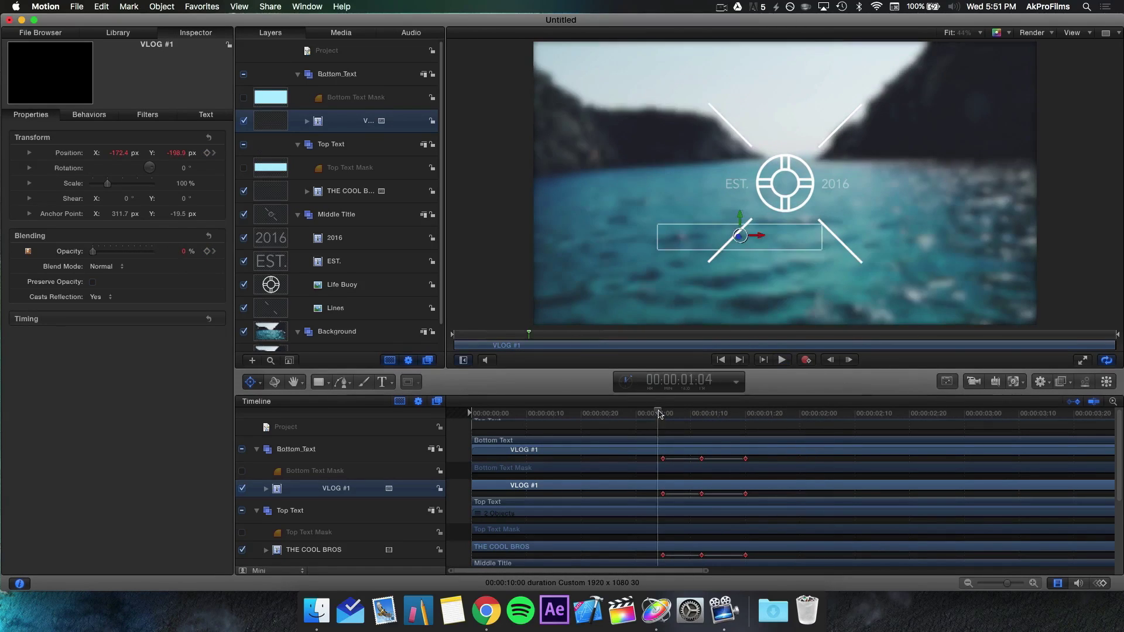
key("space")
left_click_drag(659, 414, 662, 414)
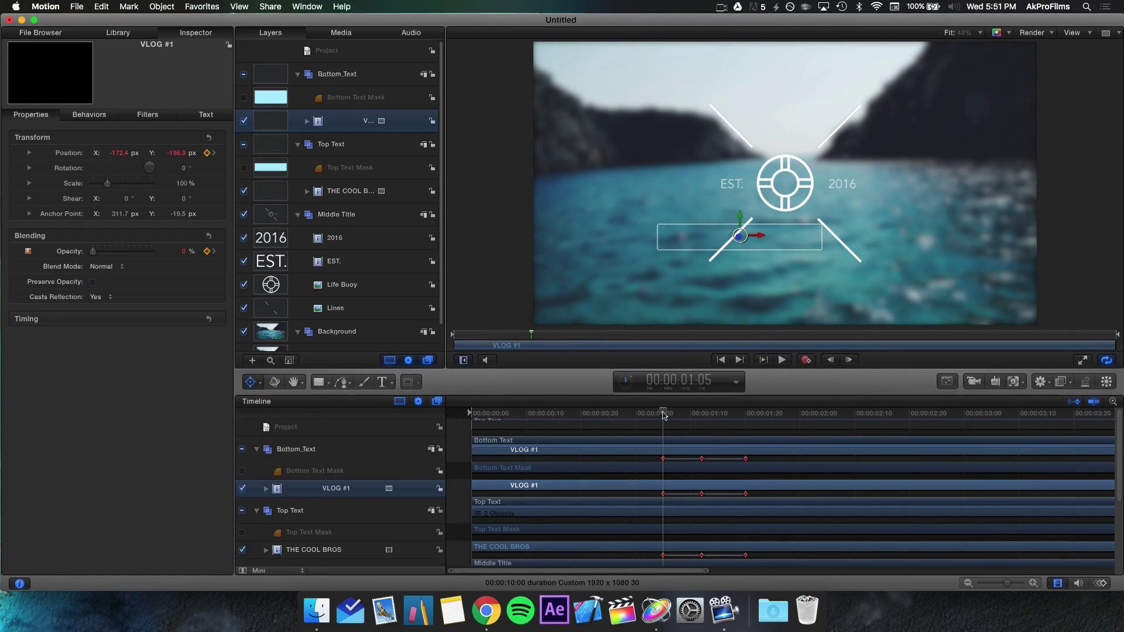
left_click_drag(182, 156, 170, 157)
key("space")
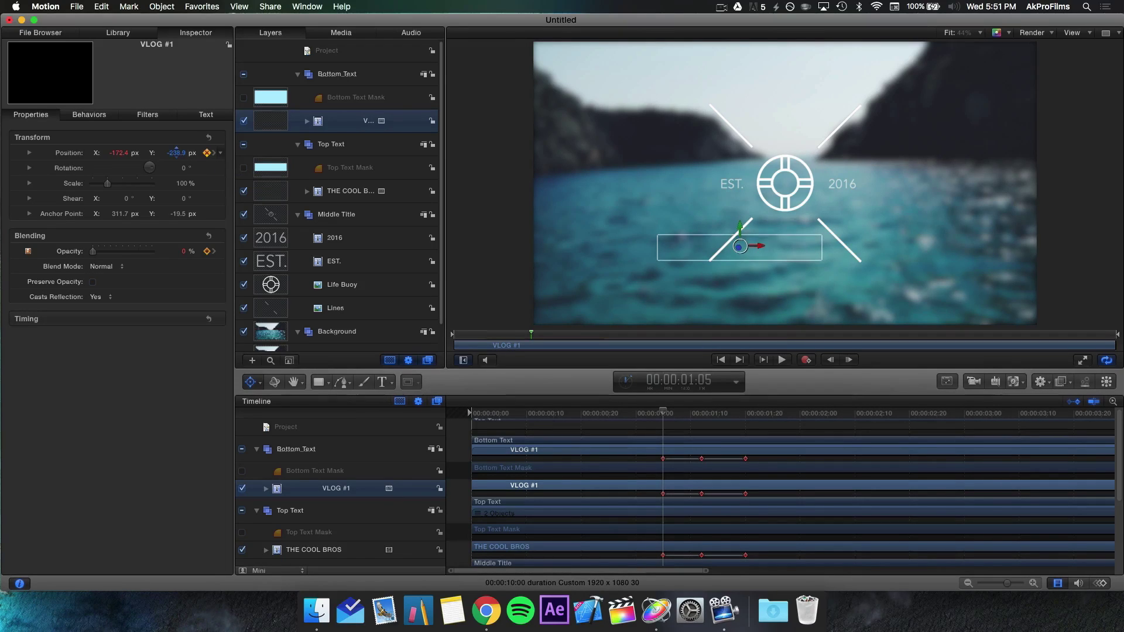
key("space")
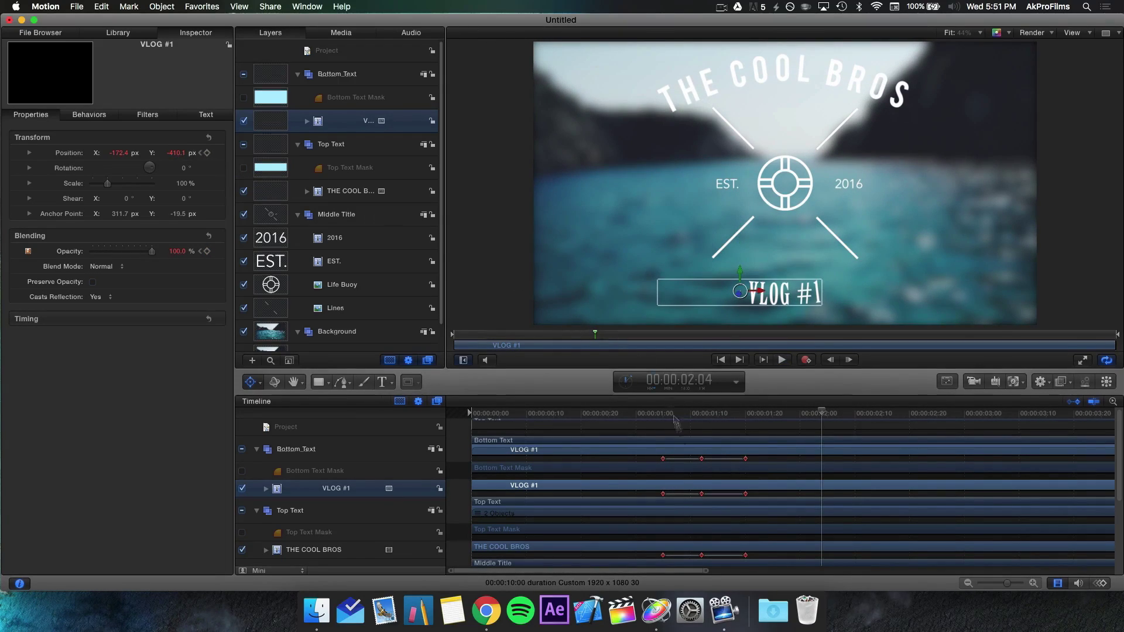
Deselect everything and play the title animation from the beginning of the project
left_click_drag(661, 420, 472, 416)
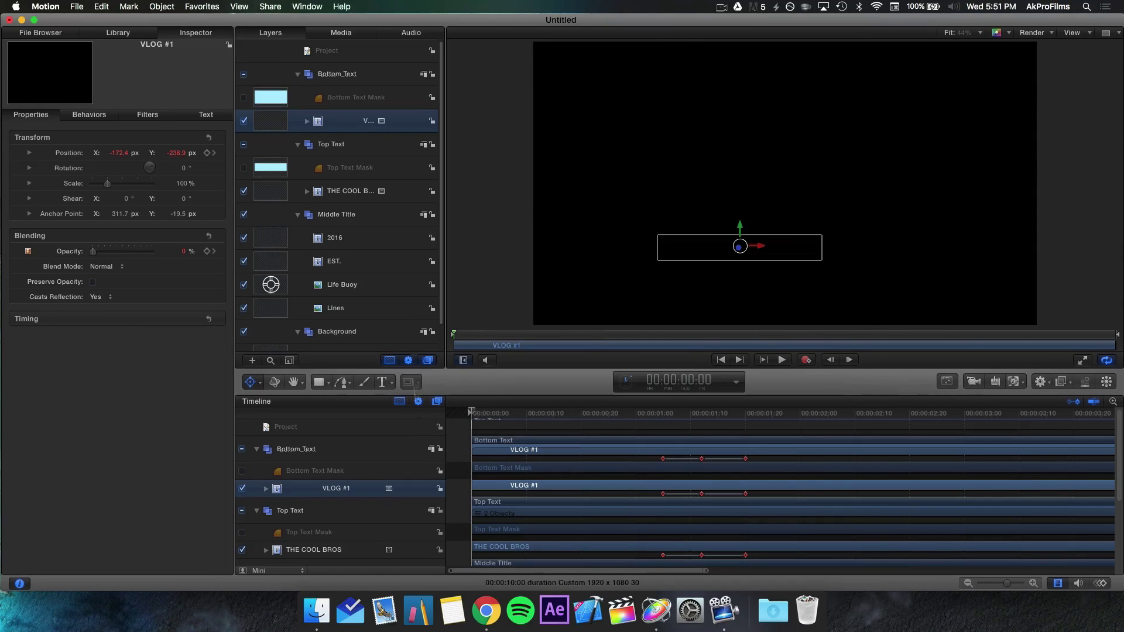
left_click(490, 238)
key("space")
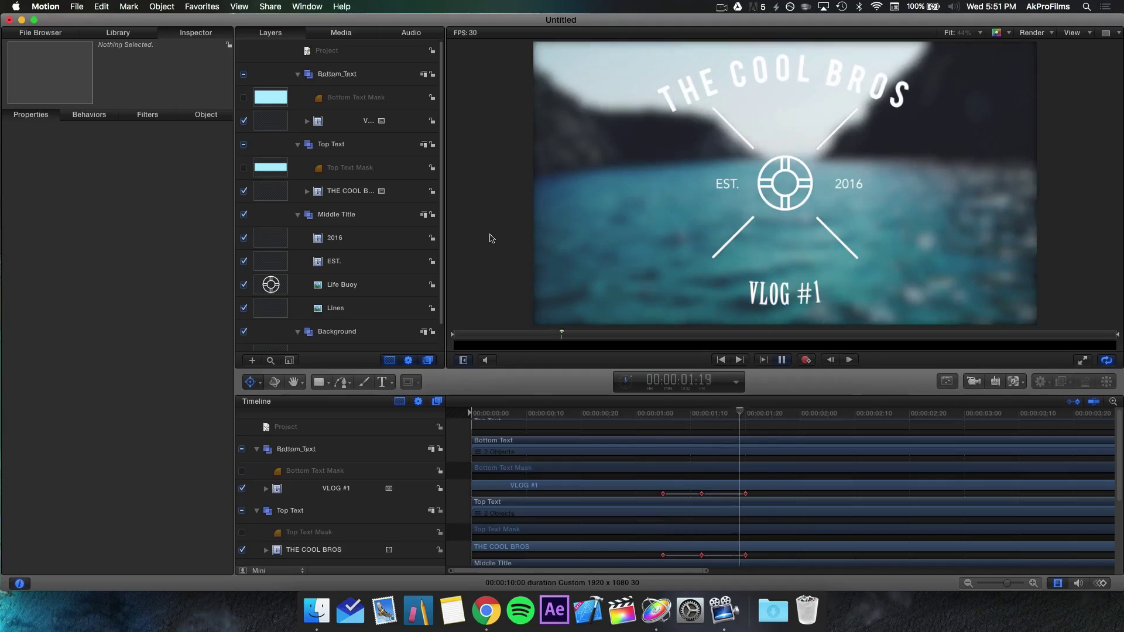
key("space")
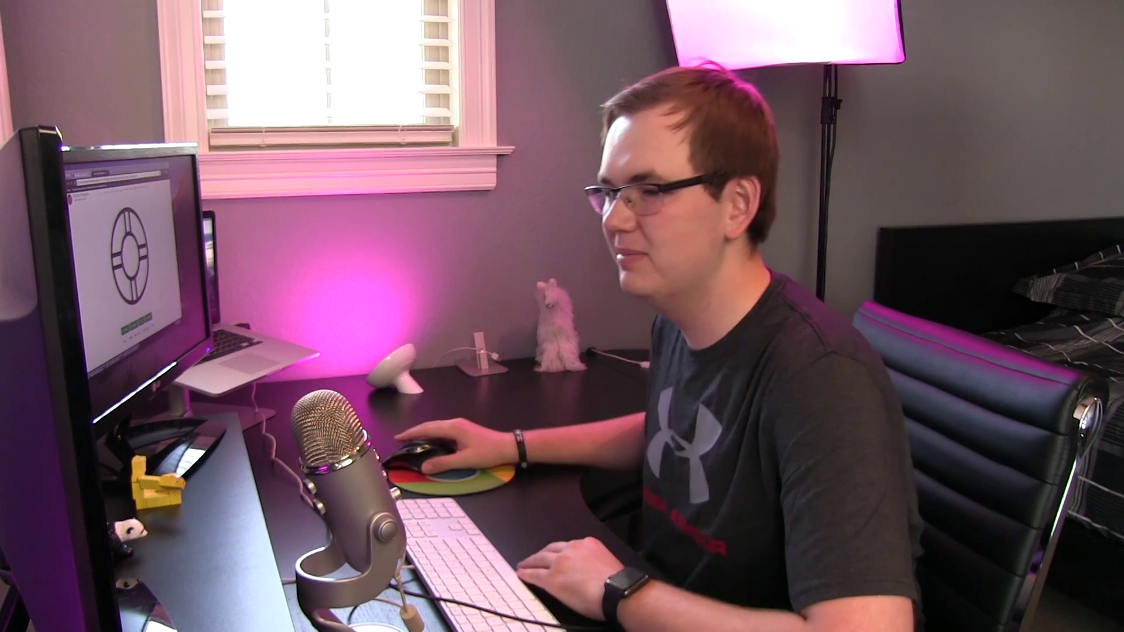
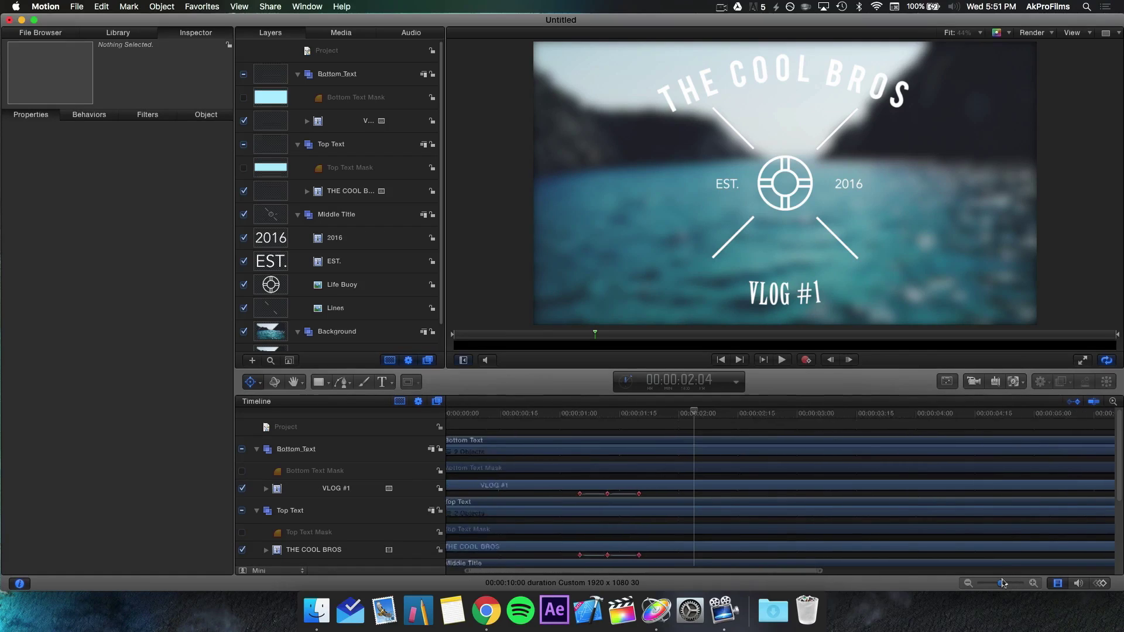
Place the playhead at 00:00:07:00 for the start of the outro animation
left_click_drag(1001, 583, 996, 583)
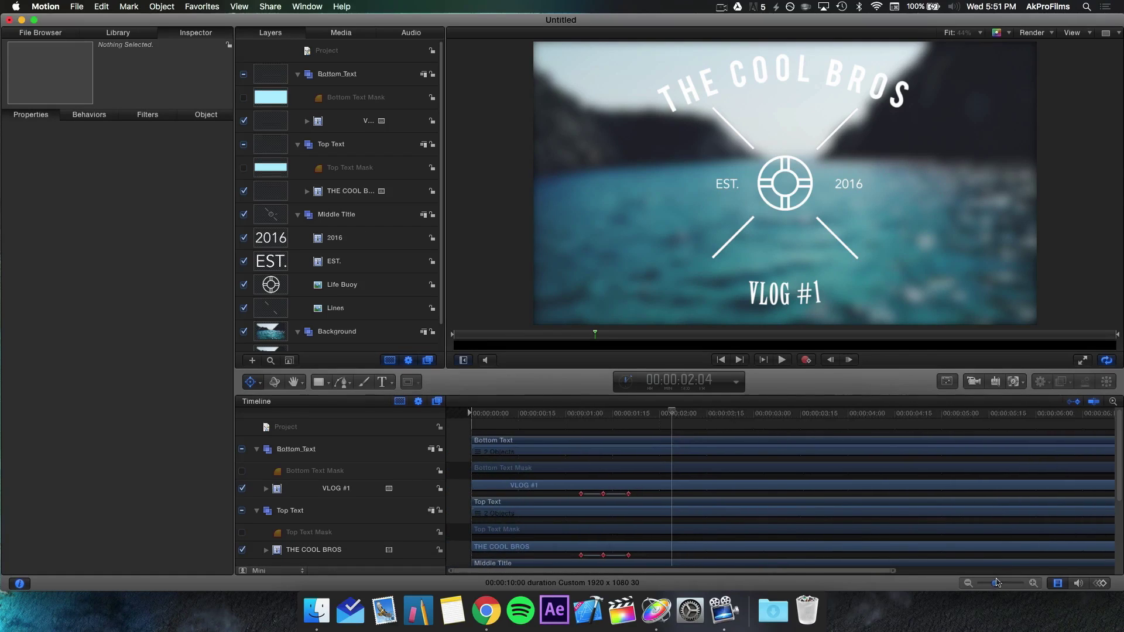
scroll(900, 498, "right", 10)
scroll(913, 444, "down", 1)
scroll(915, 446, "down", 1)
left_click(939, 414)
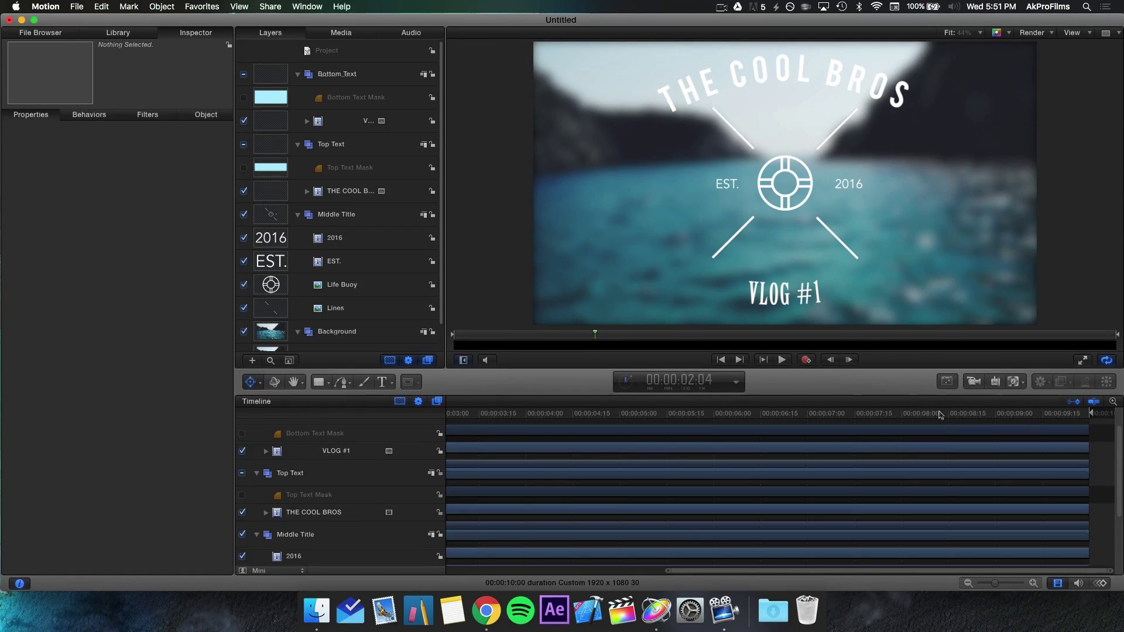
left_click_drag(934, 416, 810, 425)
scroll(822, 446, "up", 3)
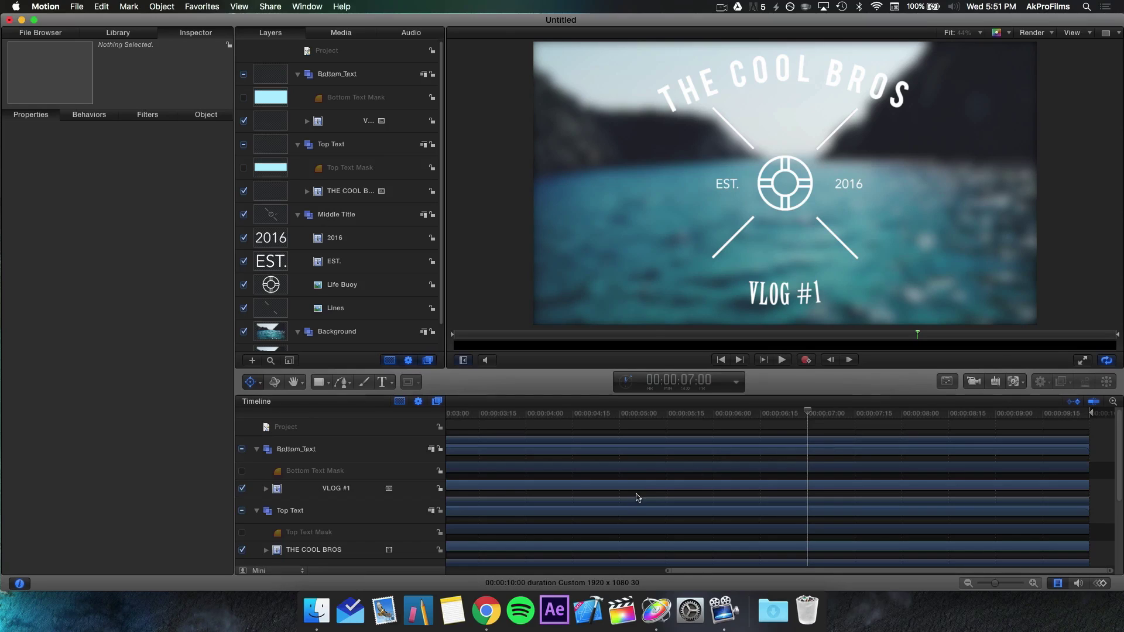
Copy the Life Buoy's intro scale keyframes and paste them at 00:00:07:00
scroll(585, 521, "down", 5)
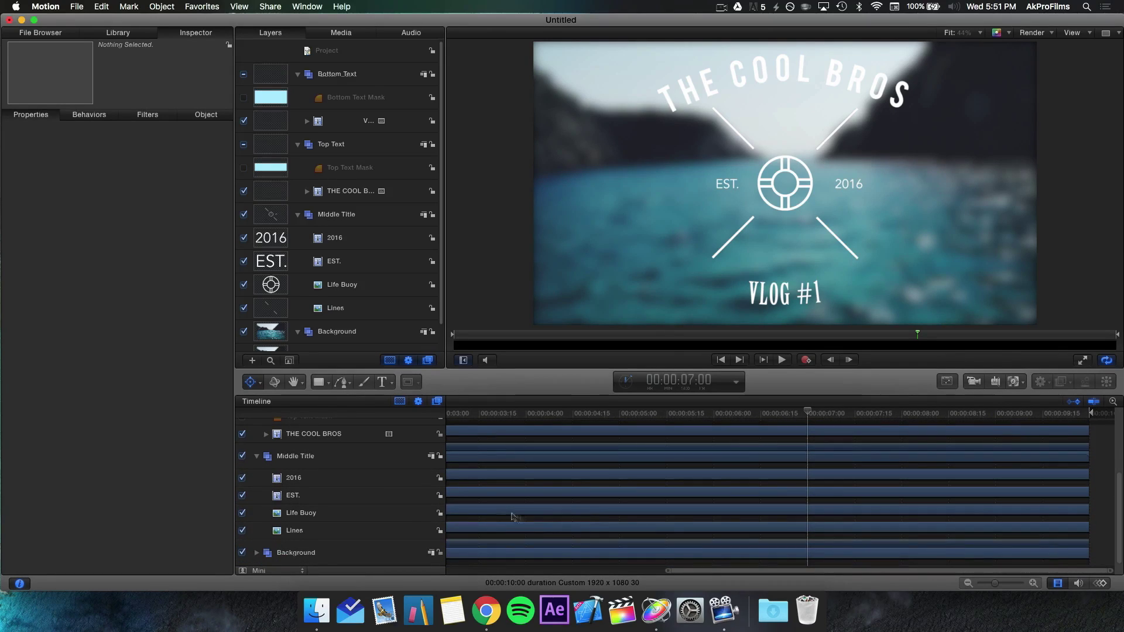
left_click(471, 516)
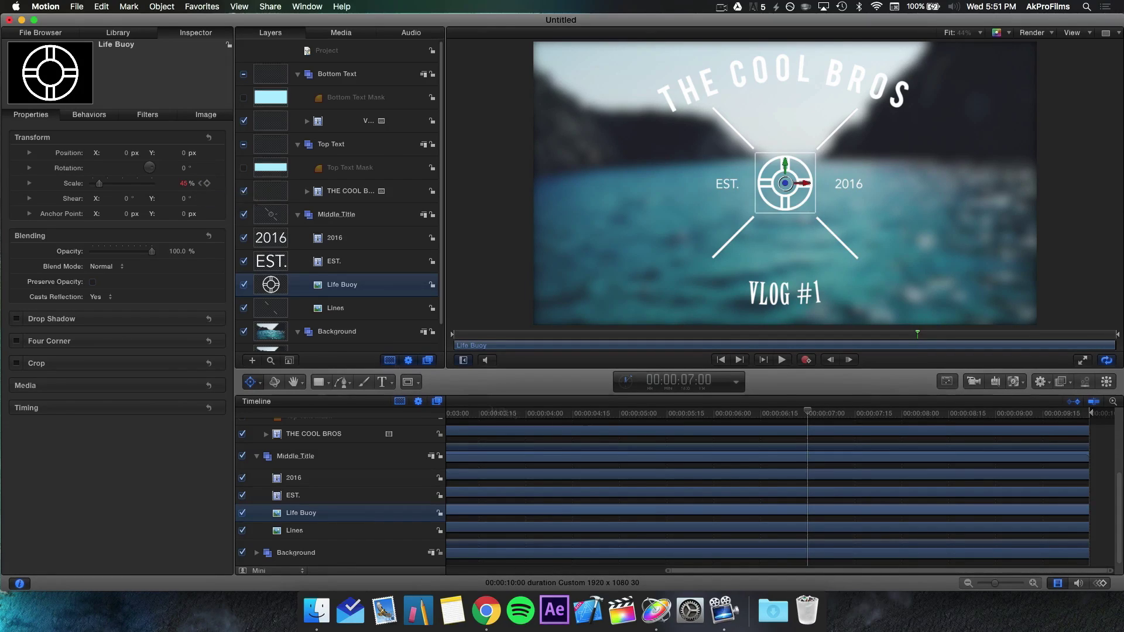
scroll(656, 503, "left", 10)
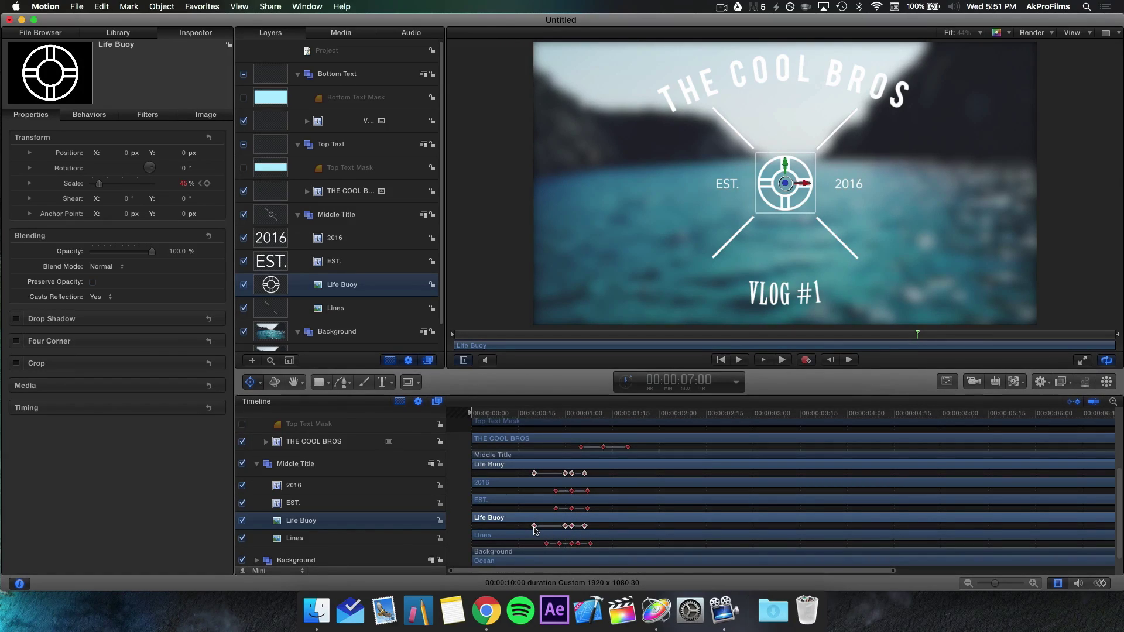
scroll(614, 525, "right", 10)
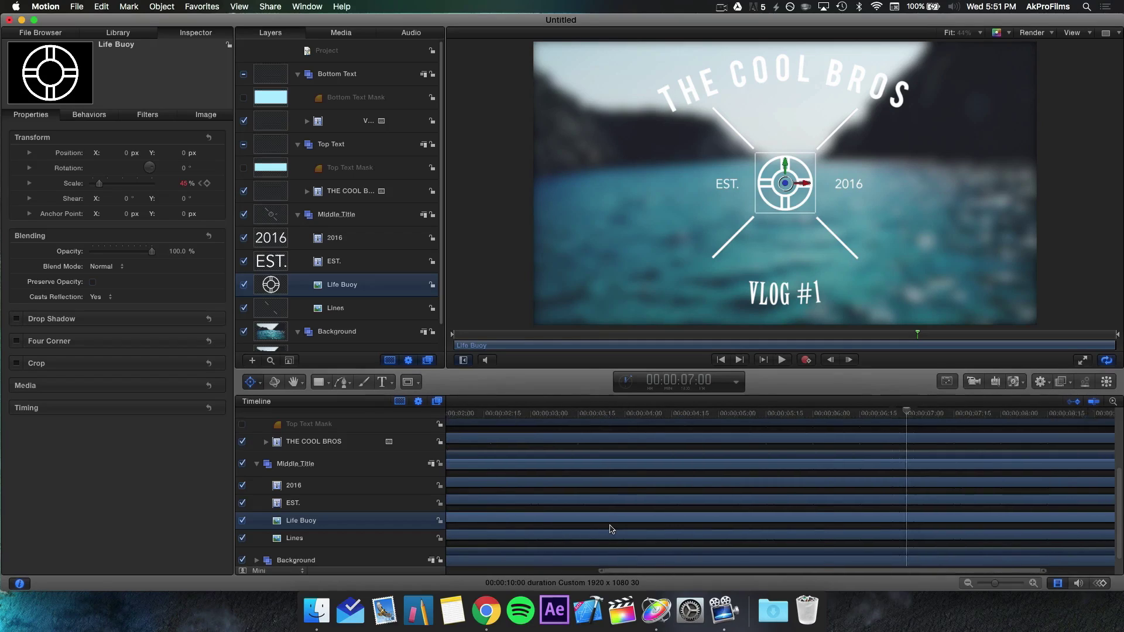
key("super+v")
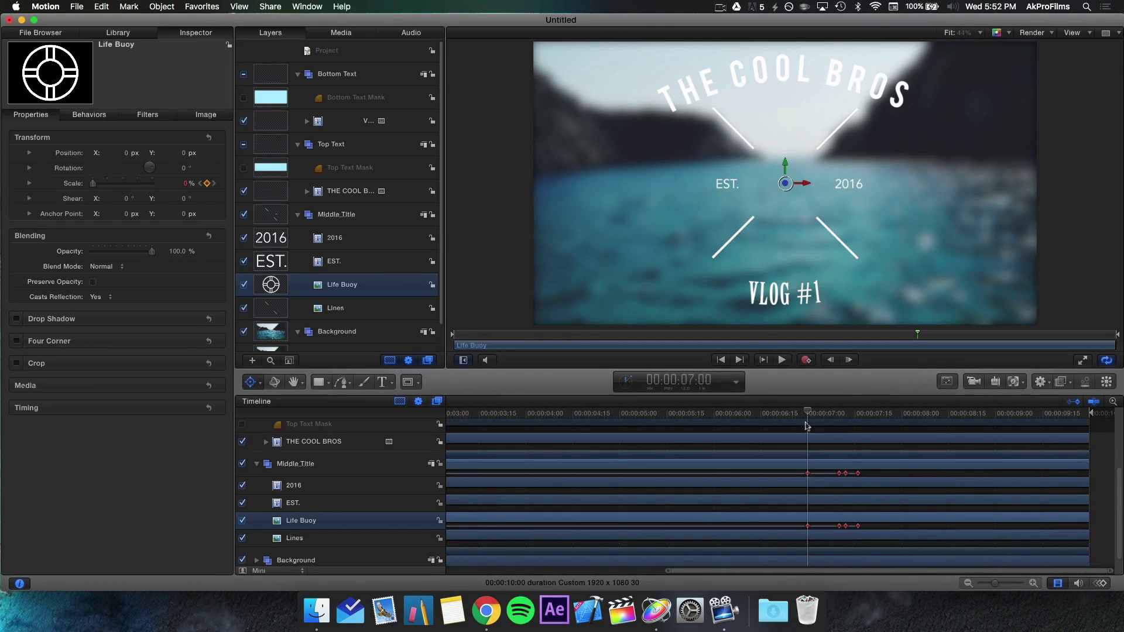
left_click_drag(797, 416, 811, 444)
Reverse the Life Buoy's four pasted scale keyframes in the Keyframe Editor, preview the scale-out, and close the editor
left_click_drag(870, 477, 837, 479)
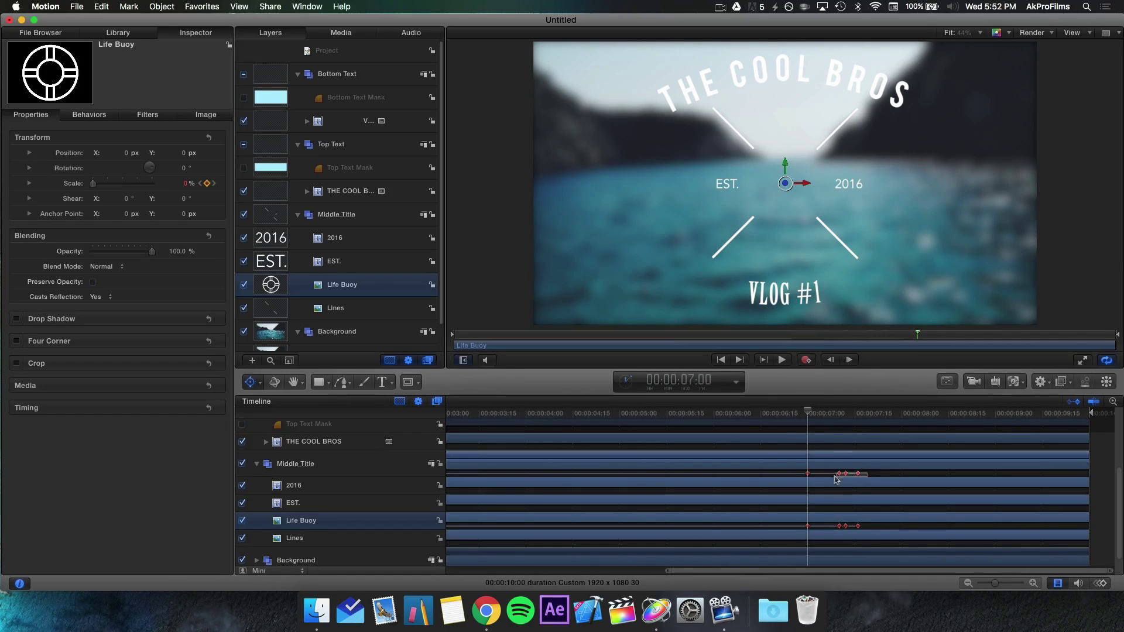
left_click(808, 476)
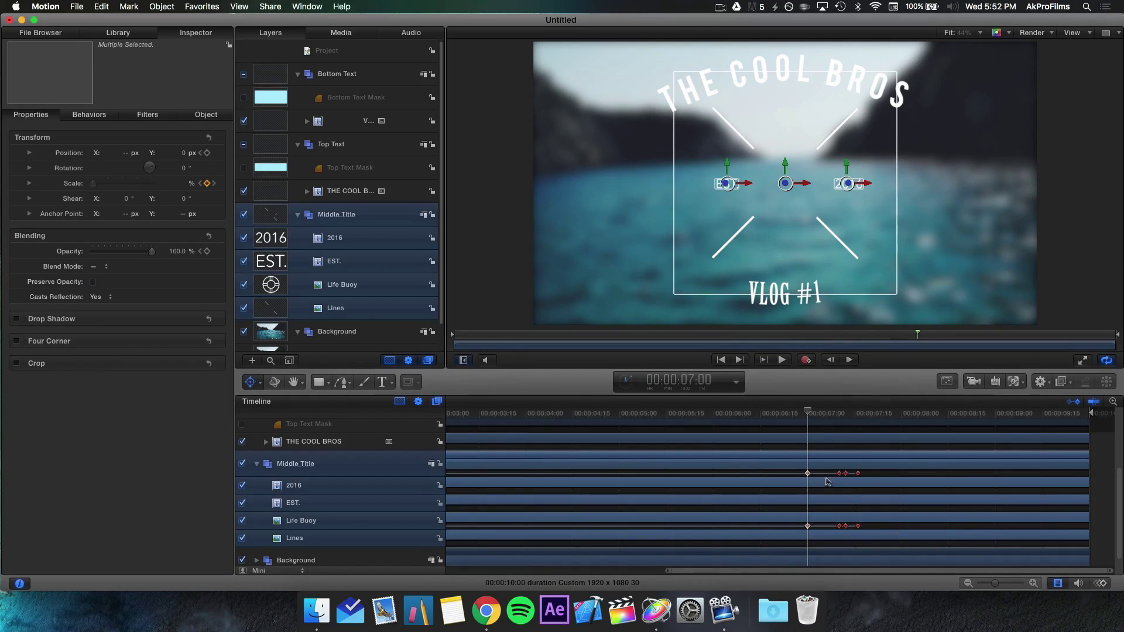
right_click(858, 474)
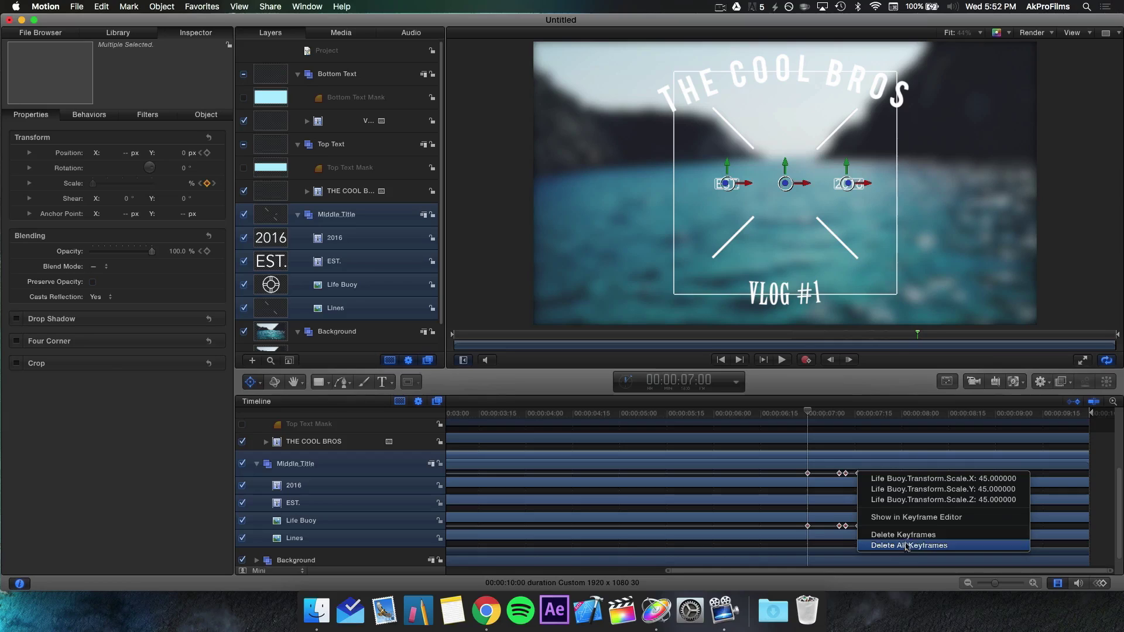
left_click(905, 518)
scroll(871, 543, "down", 1)
left_click(871, 538)
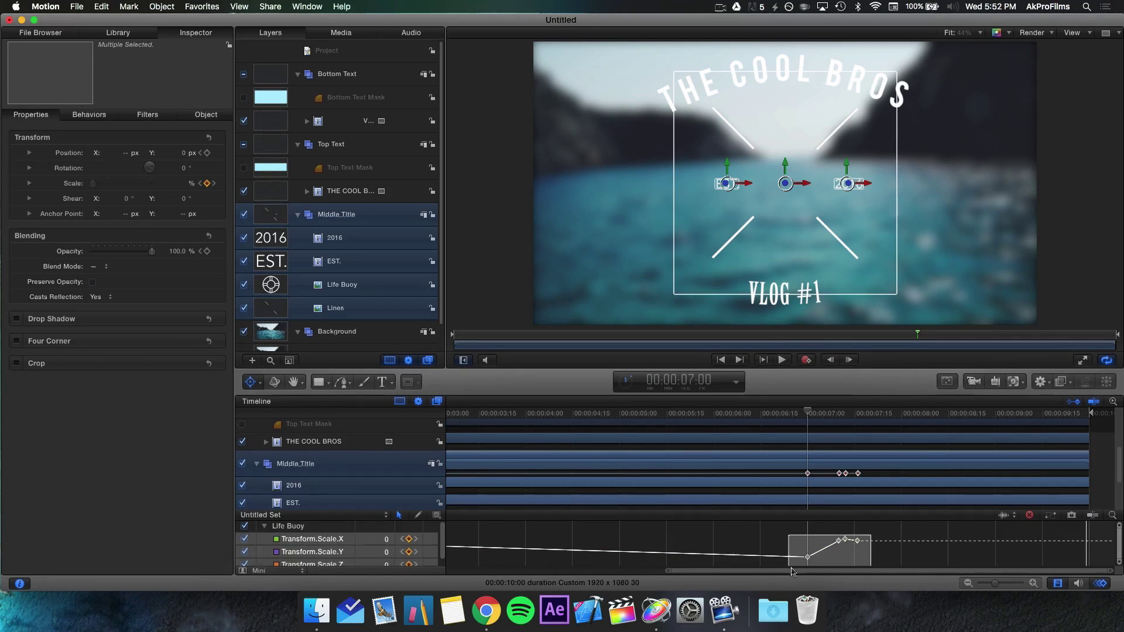
right_click(806, 558)
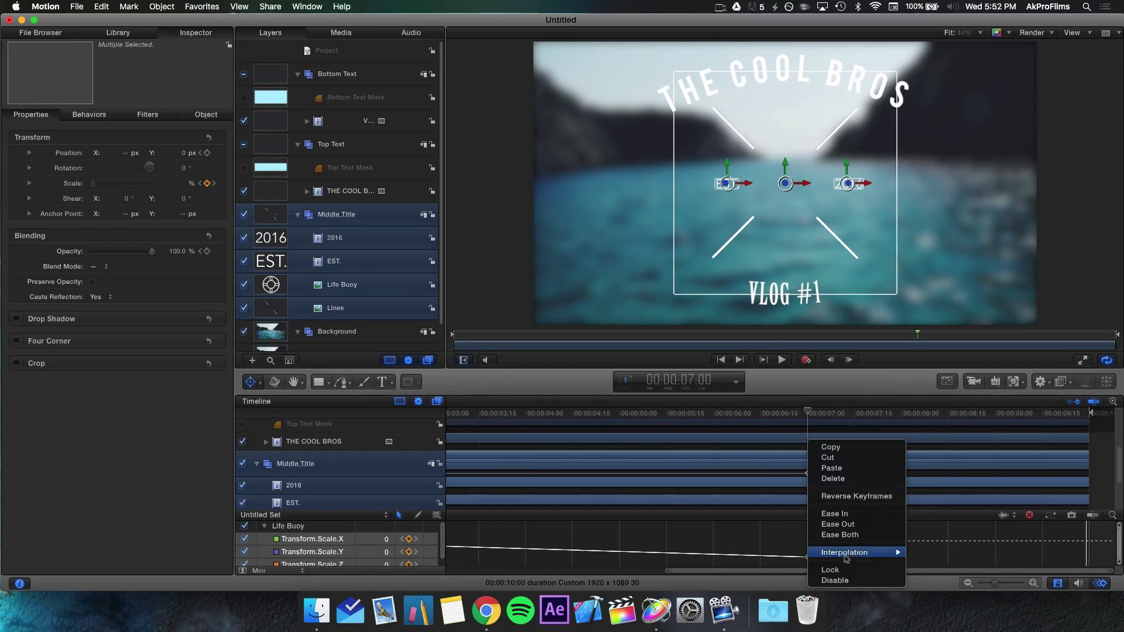
left_click(850, 496)
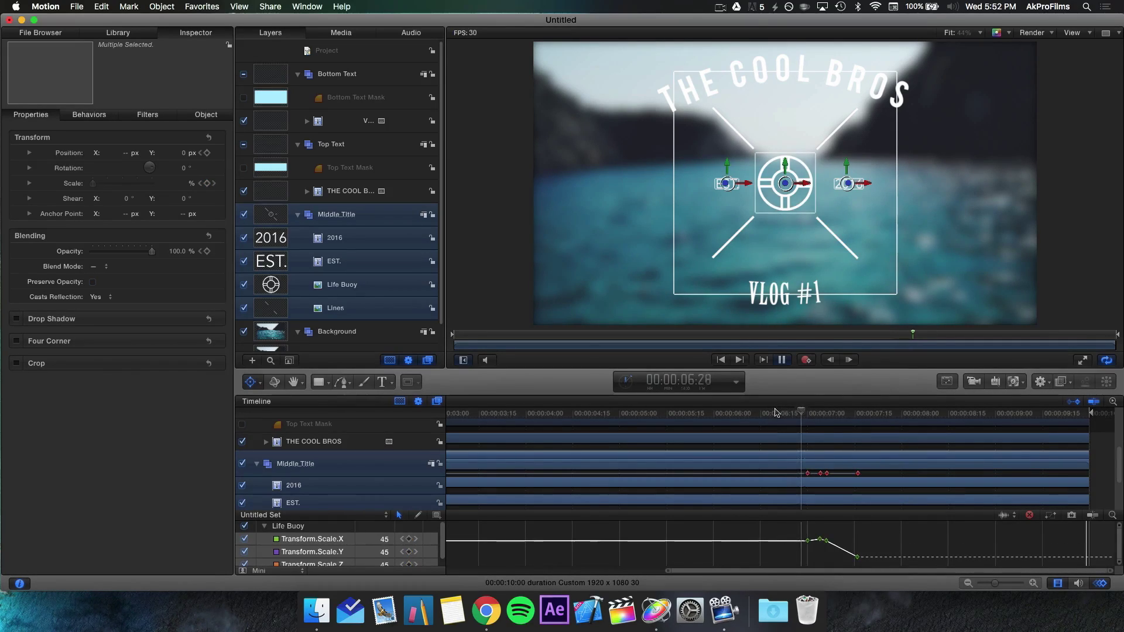
key("space")
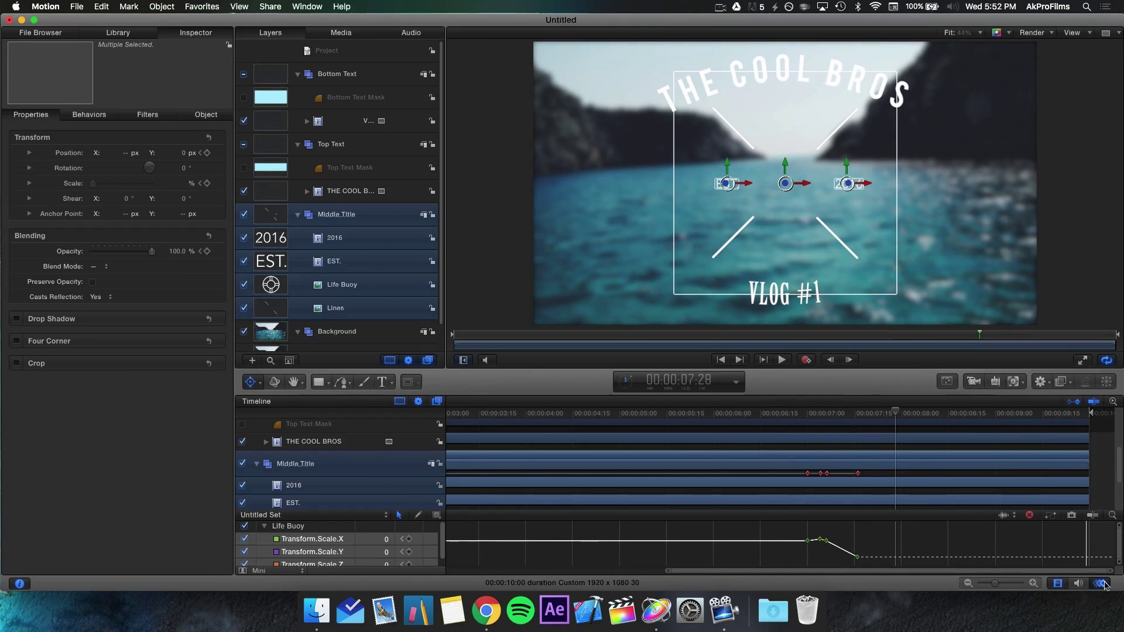
left_click(1100, 583)
Copy the Lines layer's intro keyframes and paste them at 00:00:07:06 with the Middle Title layers selected
left_click_drag(546, 413, 821, 441)
scroll(654, 483, "left", 5)
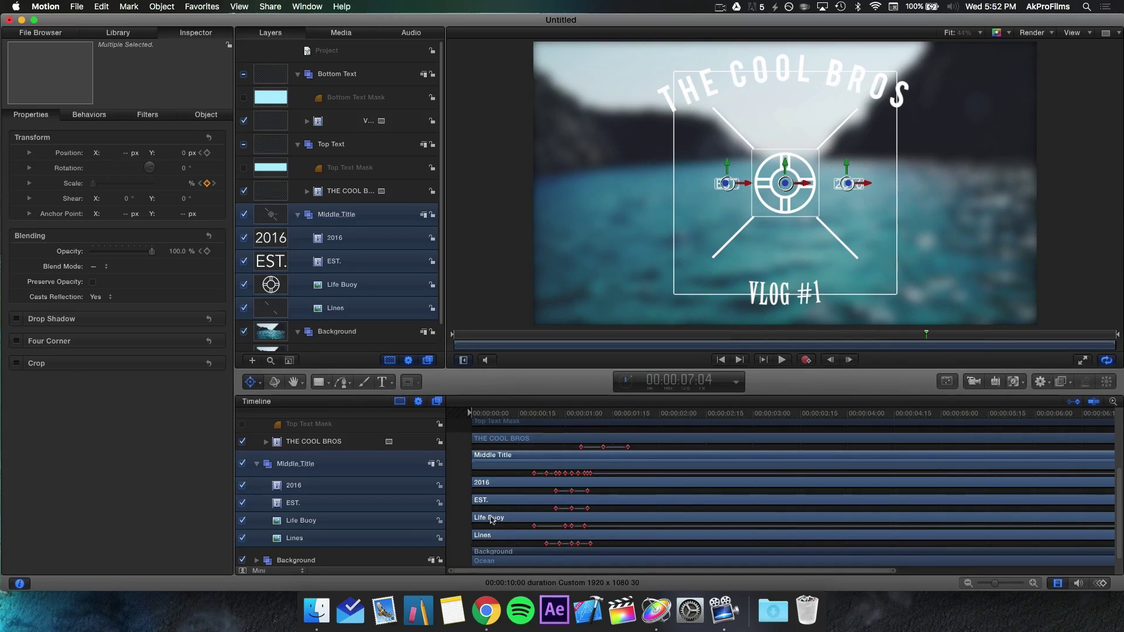
scroll(492, 519, "down", 1)
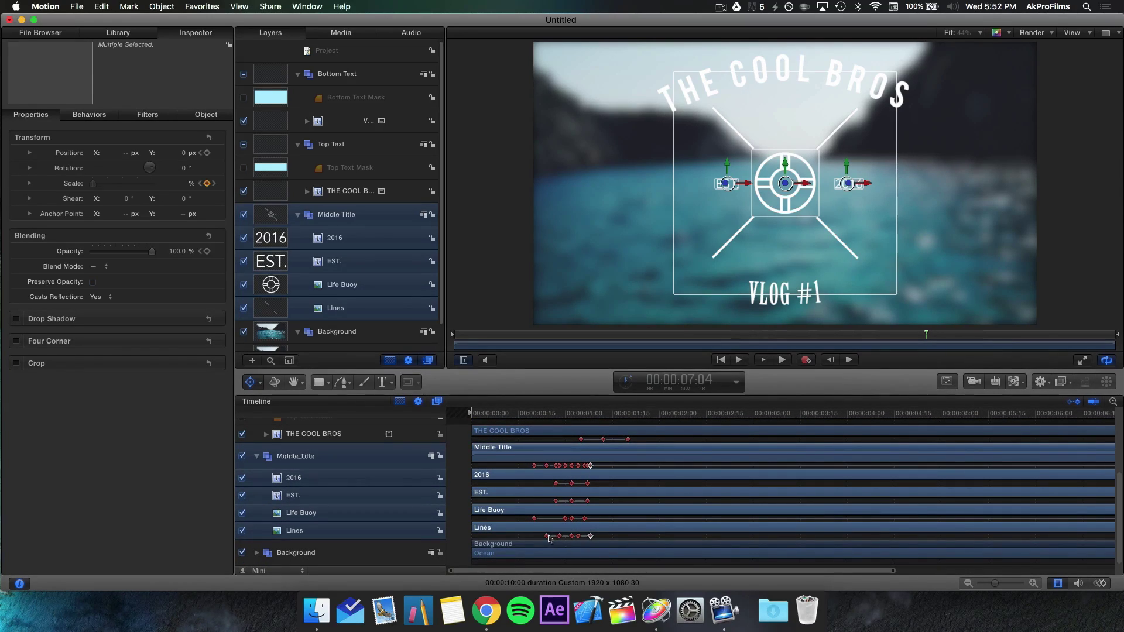
scroll(702, 492, "right", 5)
scroll(761, 474, "up", 1)
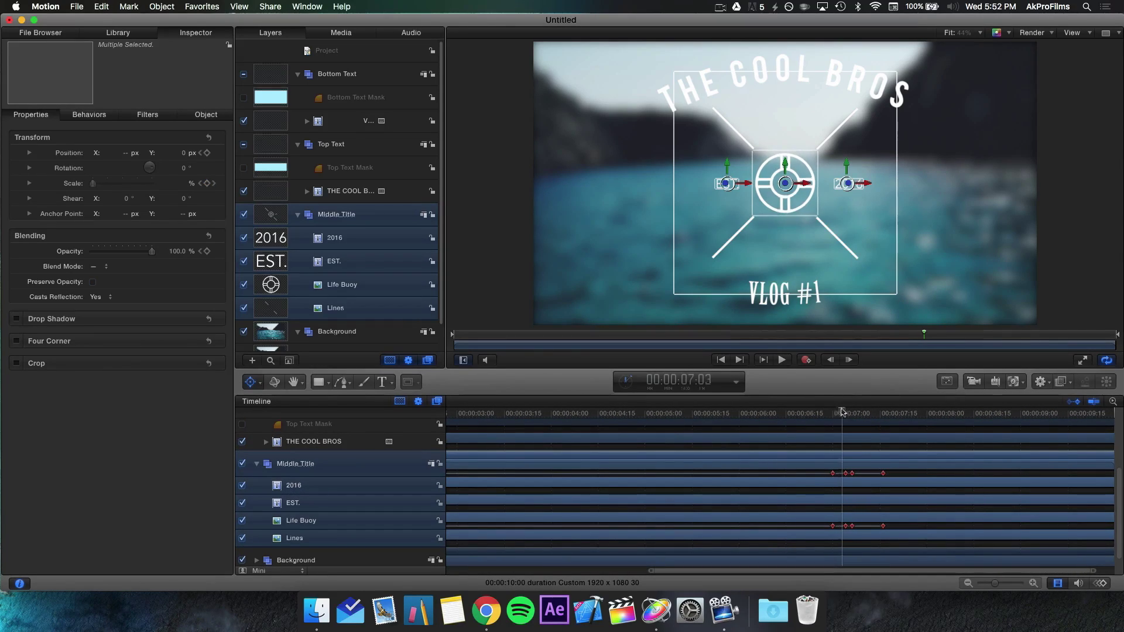
left_click_drag(845, 413, 851, 414)
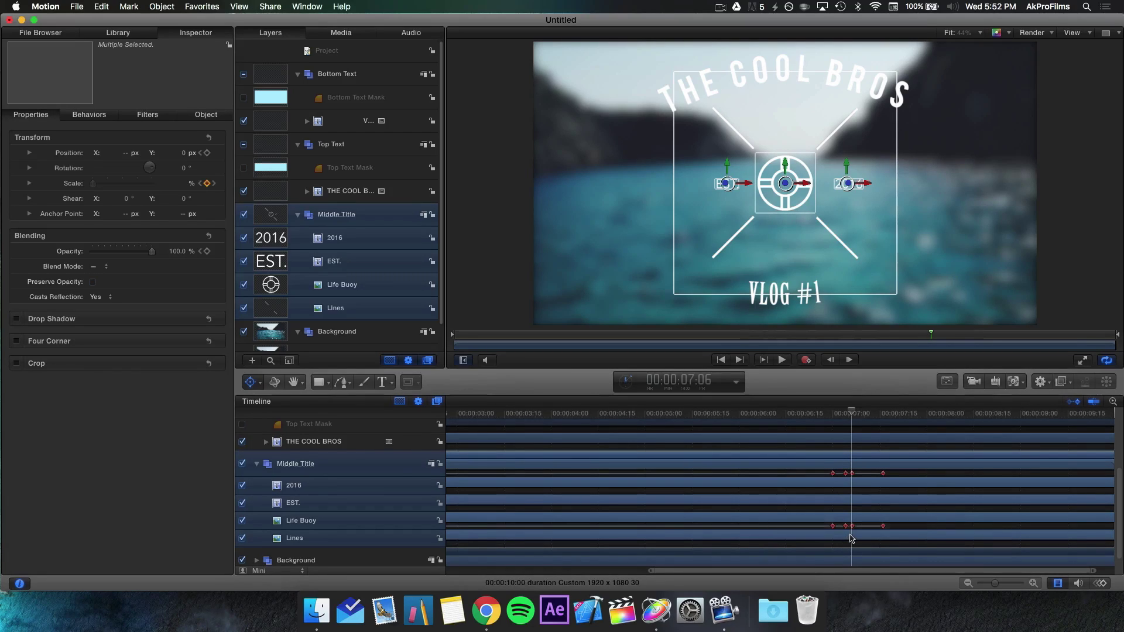
key("super+v")
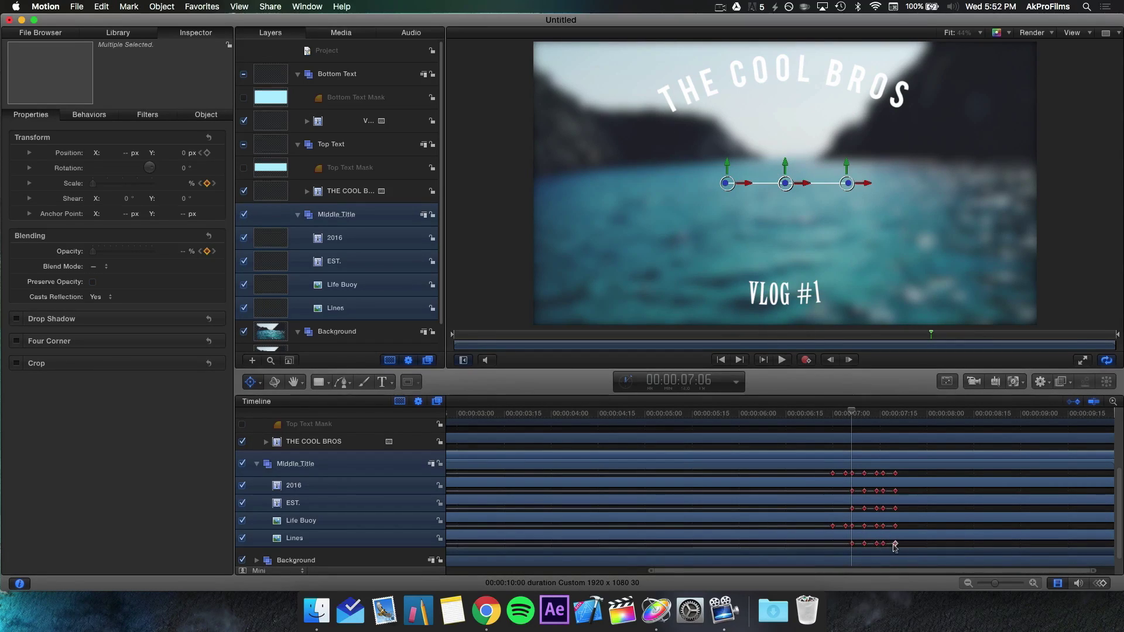
Show the pasted Lines keyframes in the Keyframe Editor and hide the Life Buoy curves to isolate the Lines scale curves
left_click(852, 544, "shift")
right_click(891, 545)
left_click(908, 554)
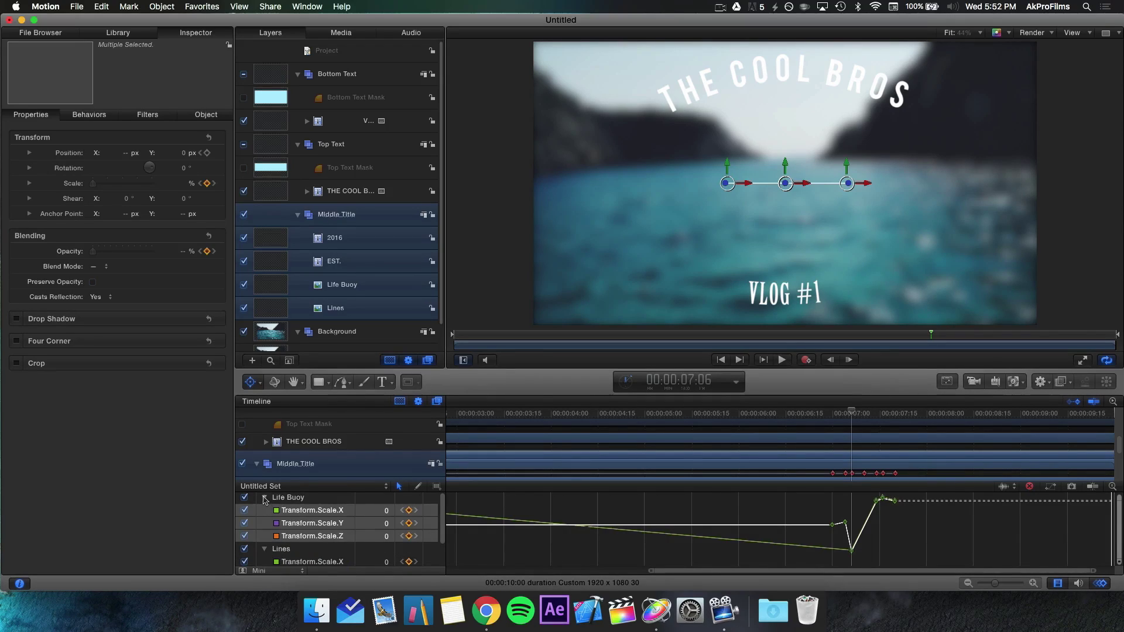
left_click(264, 497)
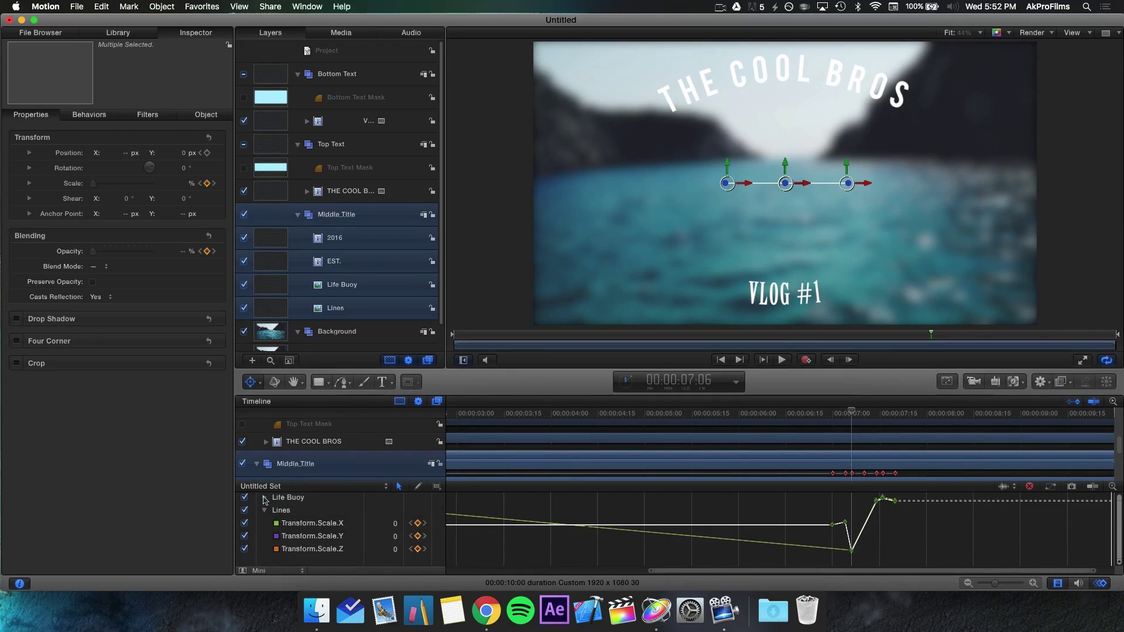
left_click(294, 509)
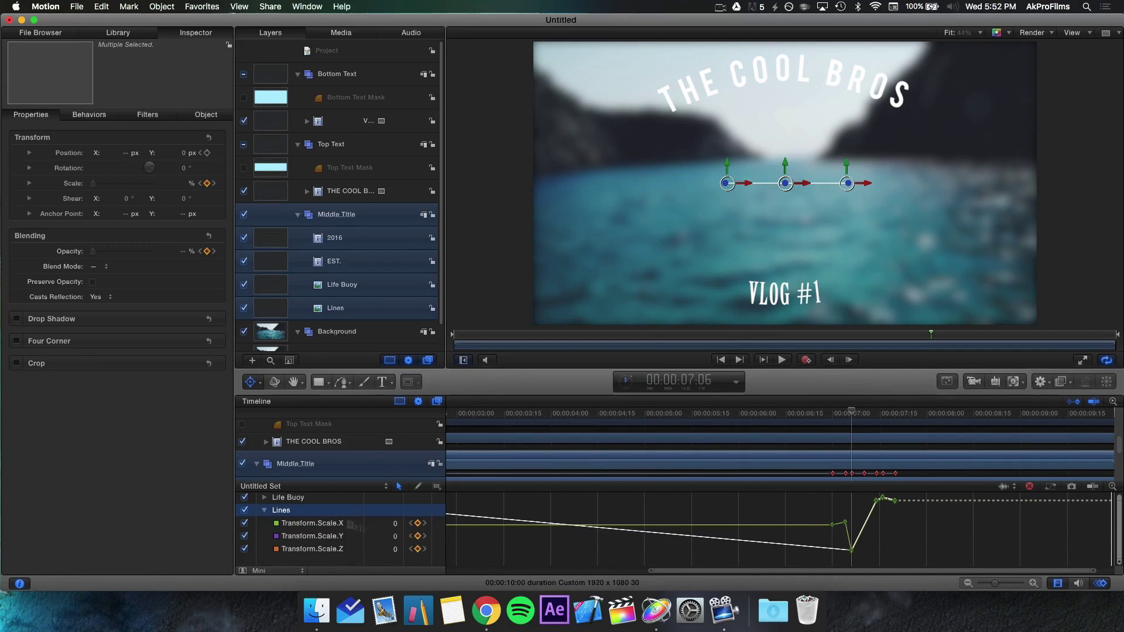
left_click(247, 497)
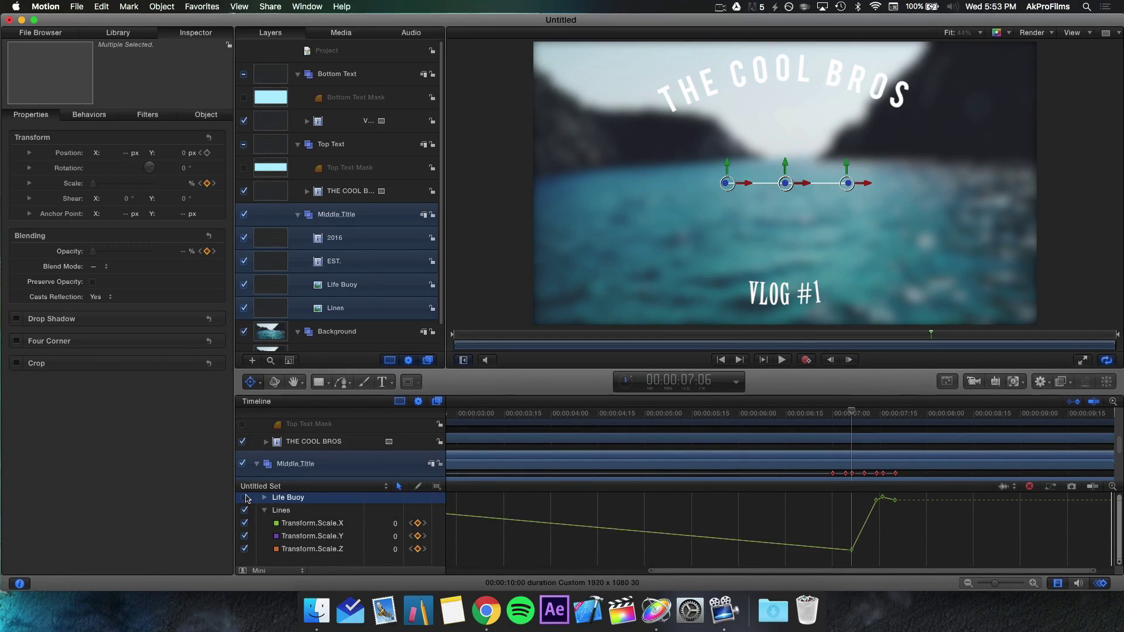
left_click(290, 510)
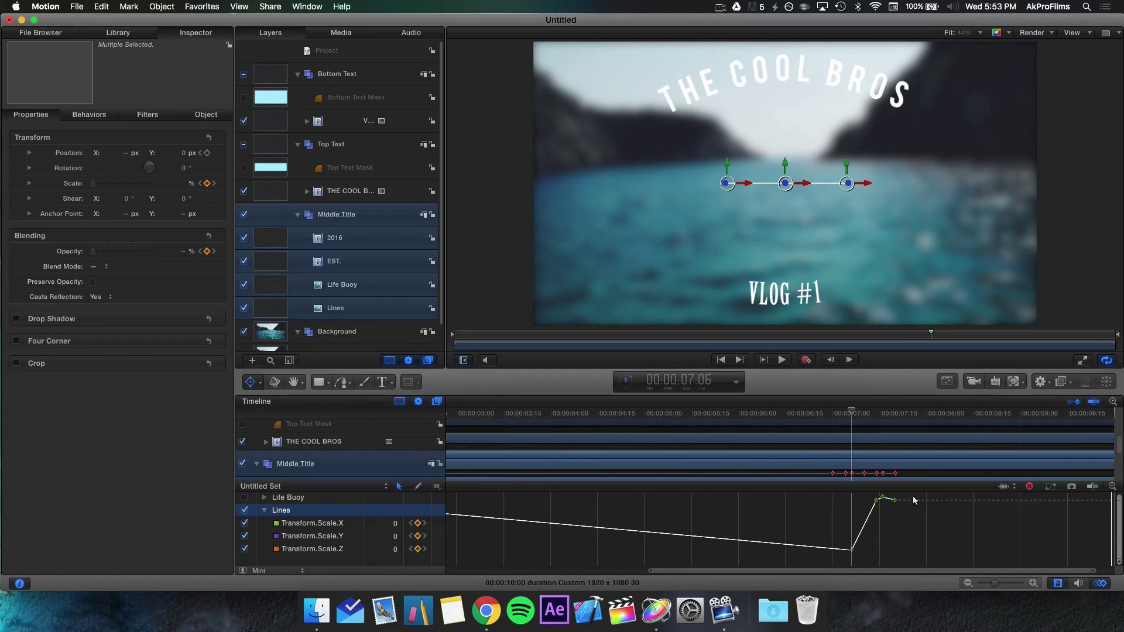
Select all pasted Lines scale keyframes from 00:00:07:06 onward and reverse them
left_click_drag(913, 499, 849, 558)
right_click(852, 551)
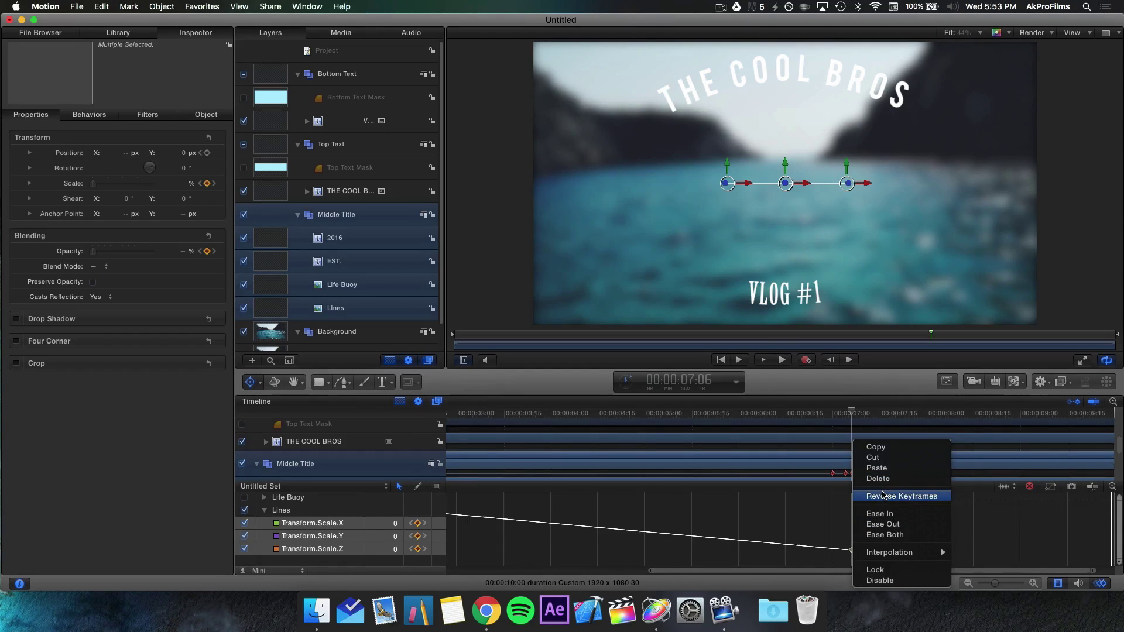
left_click(882, 495)
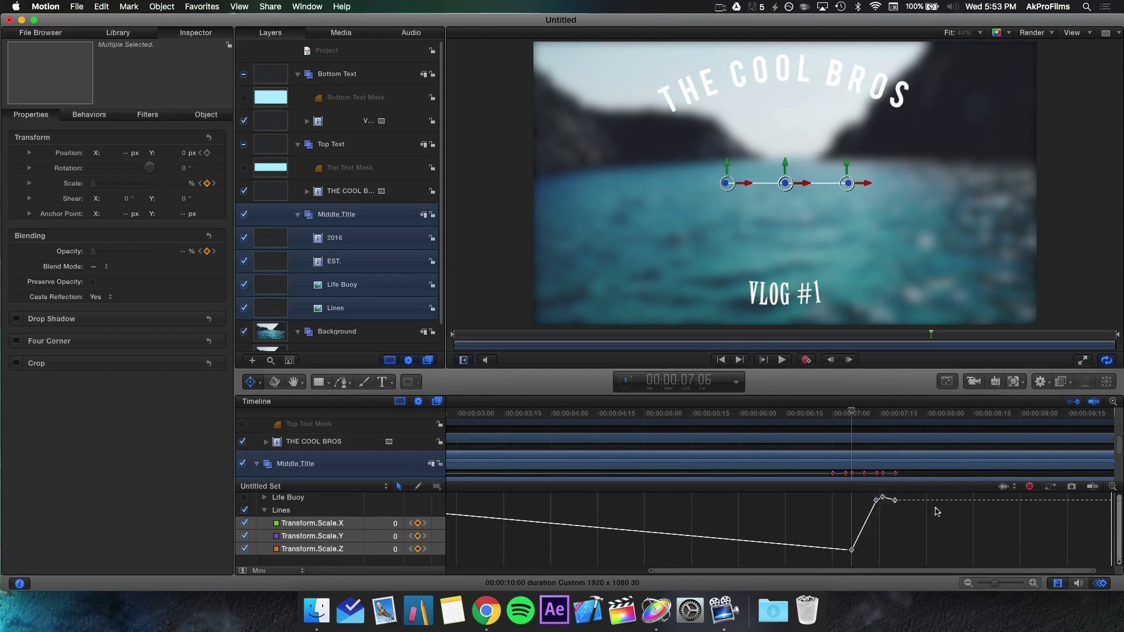
Close the Keyframe Editor and preview the Middle Title outro with the reversed Lines keyframes
left_click(1104, 582)
left_click(829, 416)
key("space")
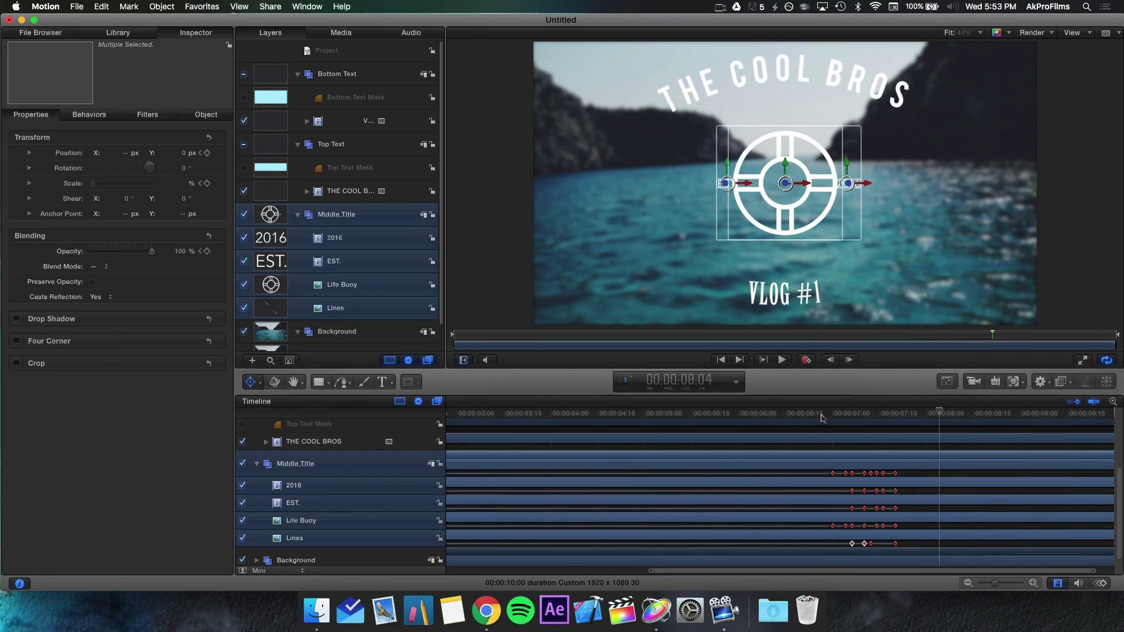
key("space")
left_click(818, 414)
key("space")
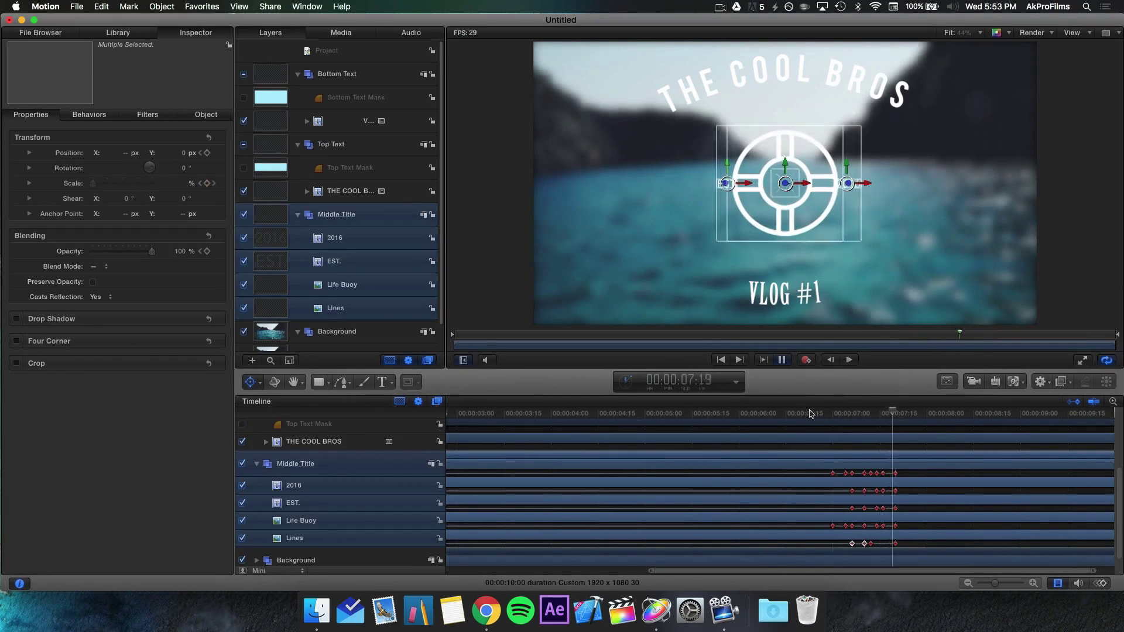
key("space")
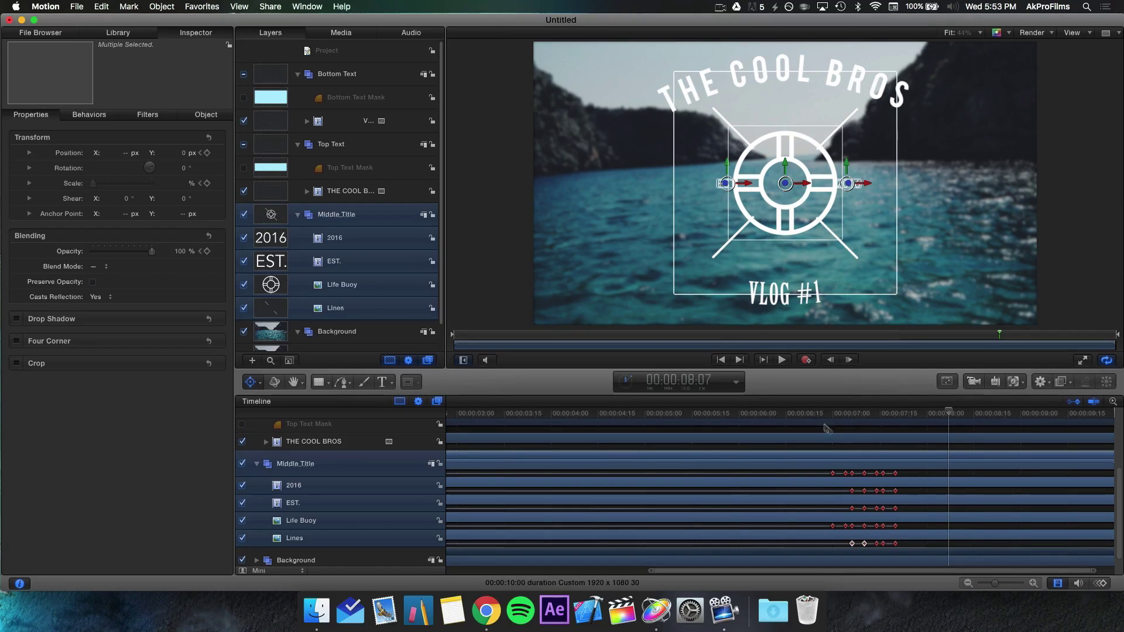
left_click(809, 415)
key("space")
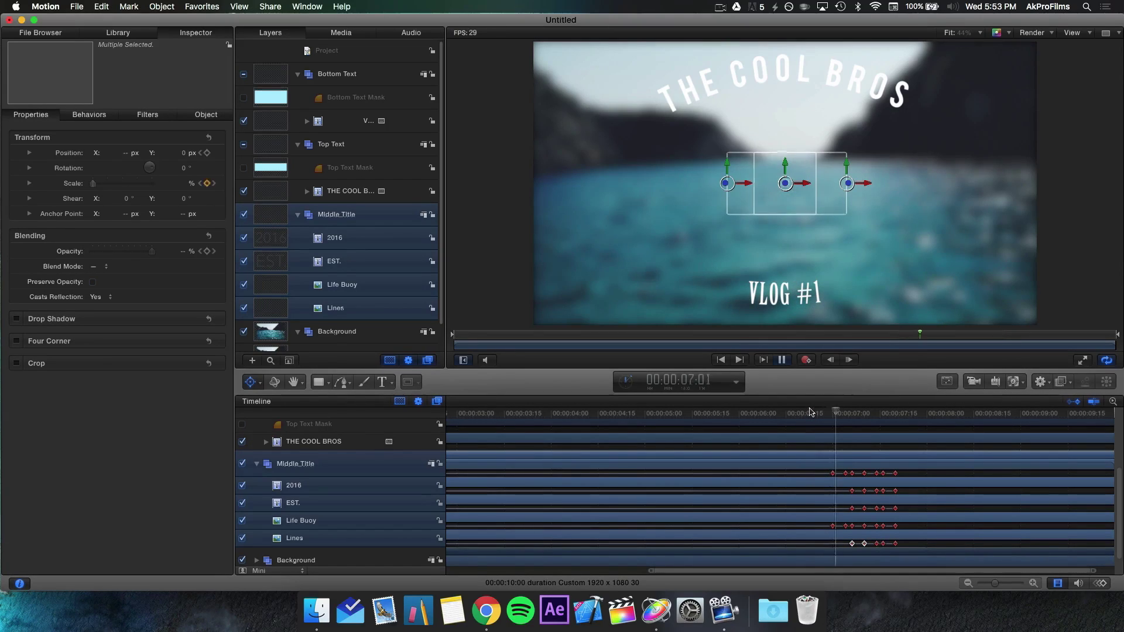
key("space")
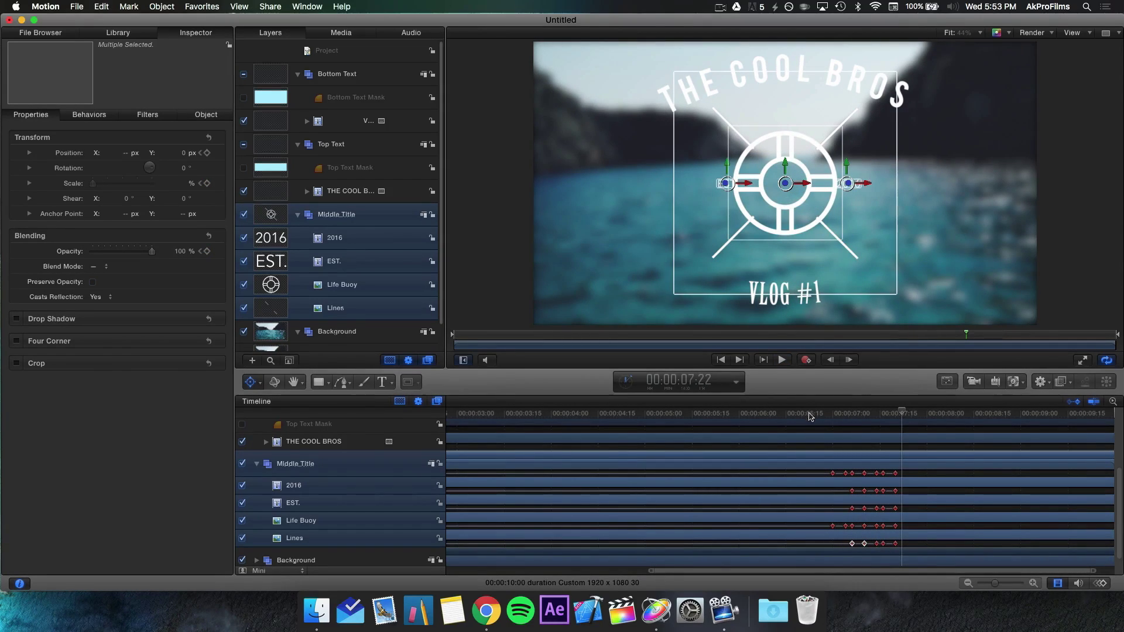
Undo the multi-layer keyframe paste and paste the Lines intro keyframes onto only the Lines layer at 00:00:07:00
left_click(809, 414)
key("space")
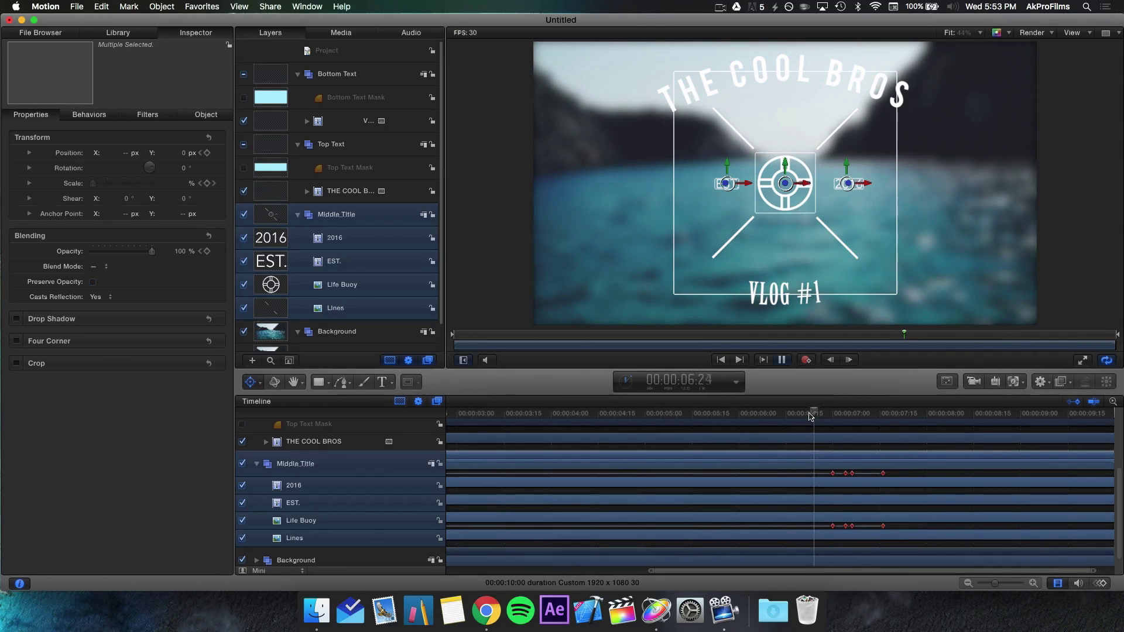
key("space")
left_click_drag(827, 414, 832, 418)
left_click(760, 414)
left_click(808, 438)
left_click_drag(820, 415, 832, 423)
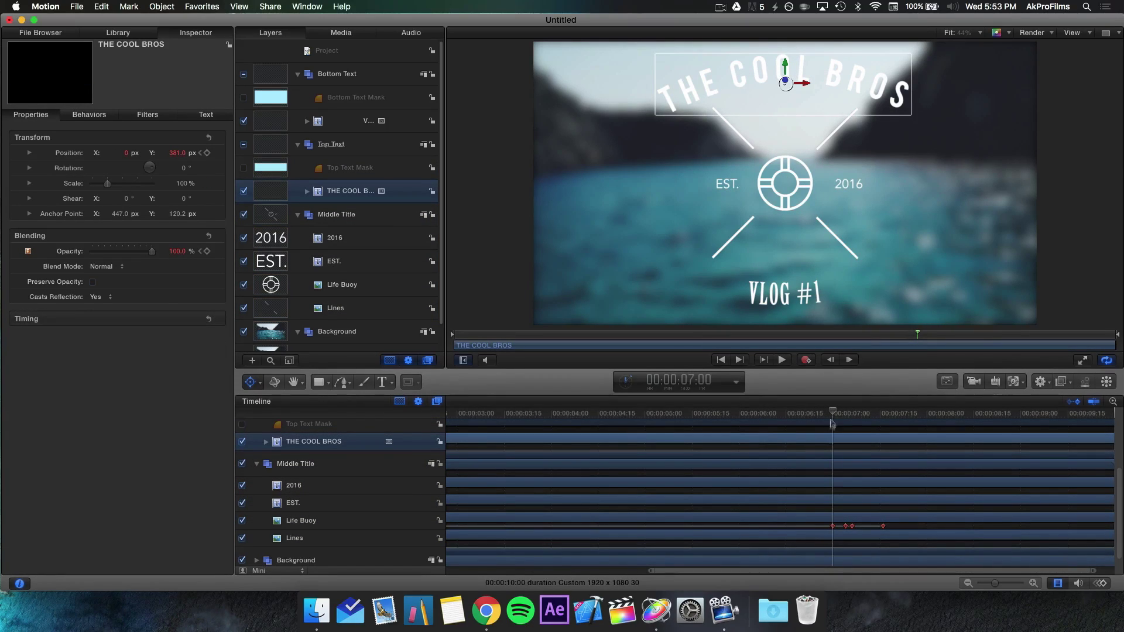
left_click(818, 539)
key("super+v")
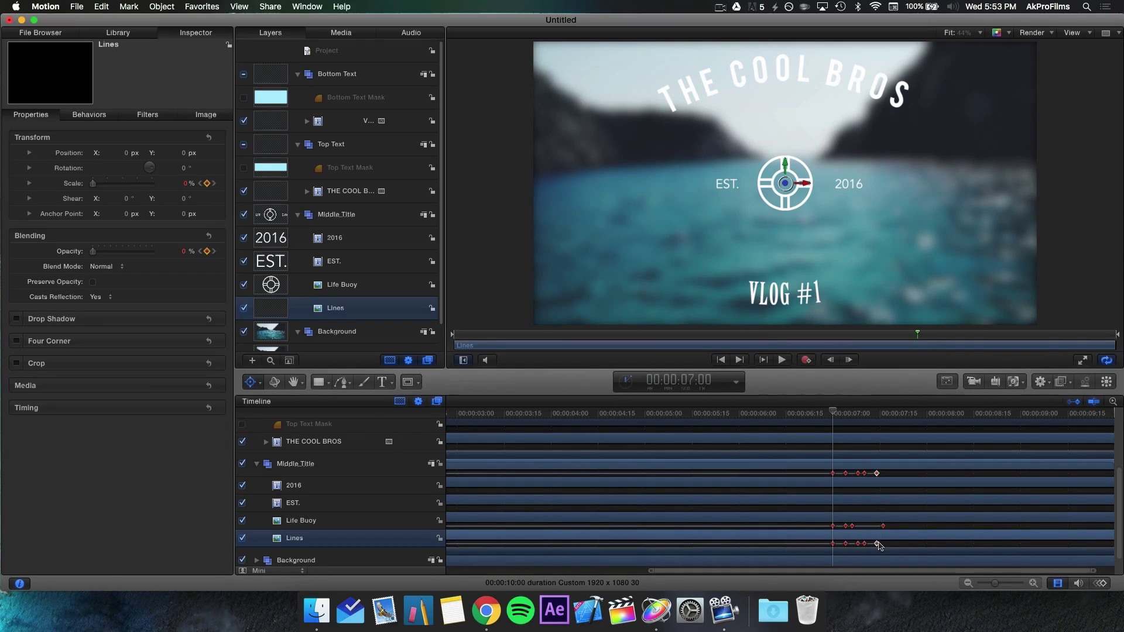
Isolate the Lines curves in the Keyframe Editor, reverse the scale keyframes pasted from 00:00:07:00, and close the editor
left_click(833, 544)
scroll(866, 540, "up", 1)
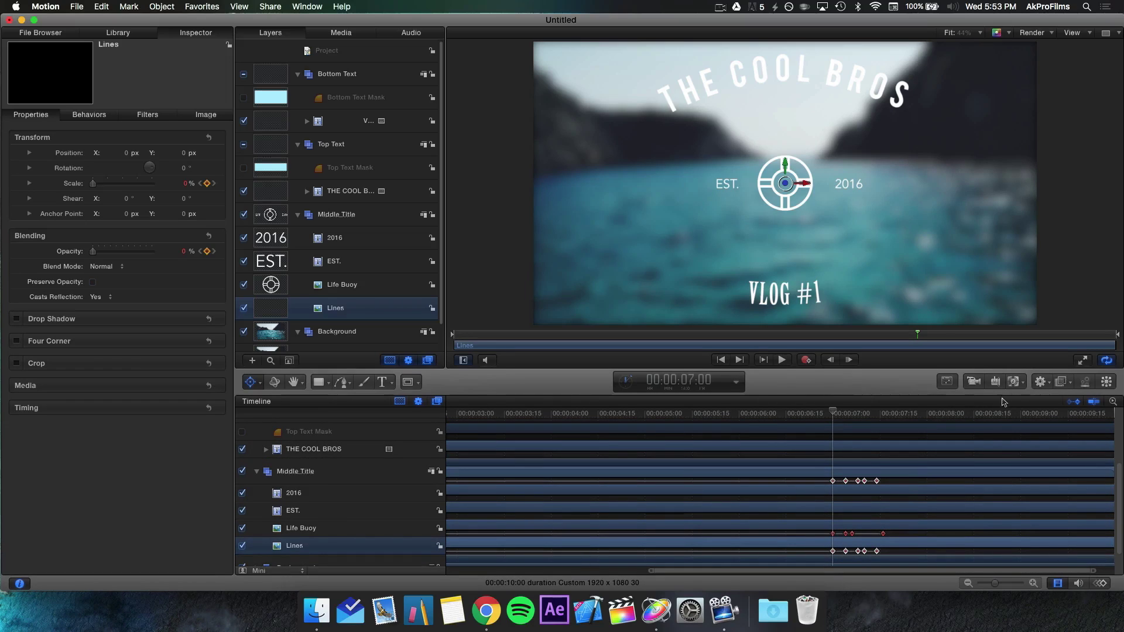
scroll(989, 507, "down", 1)
left_click(1101, 583)
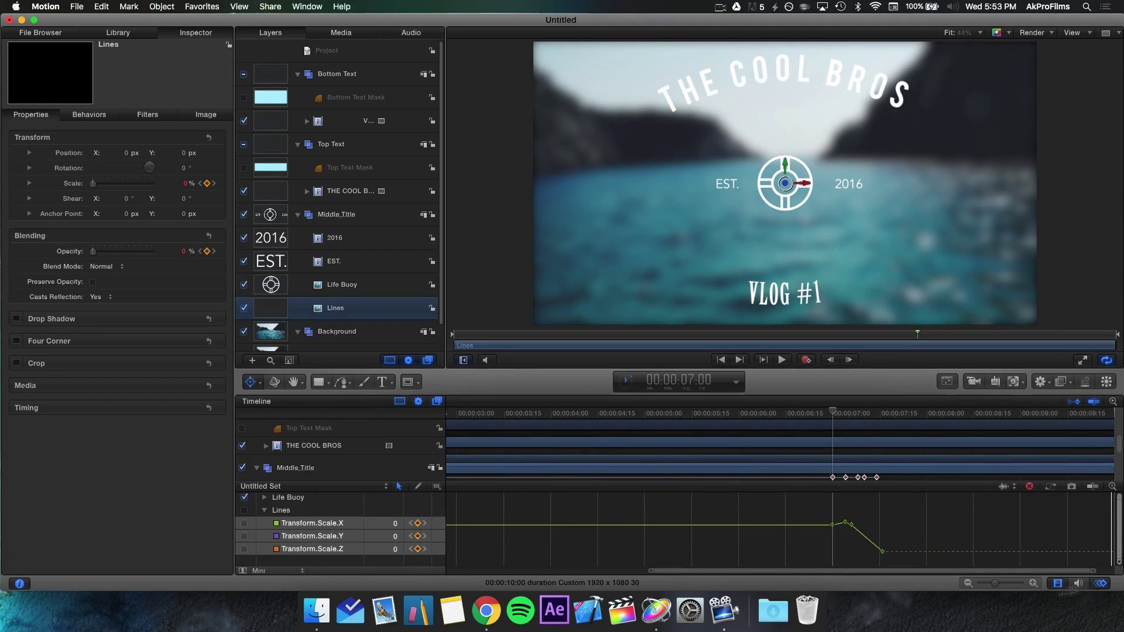
left_click(245, 497)
left_click(244, 509)
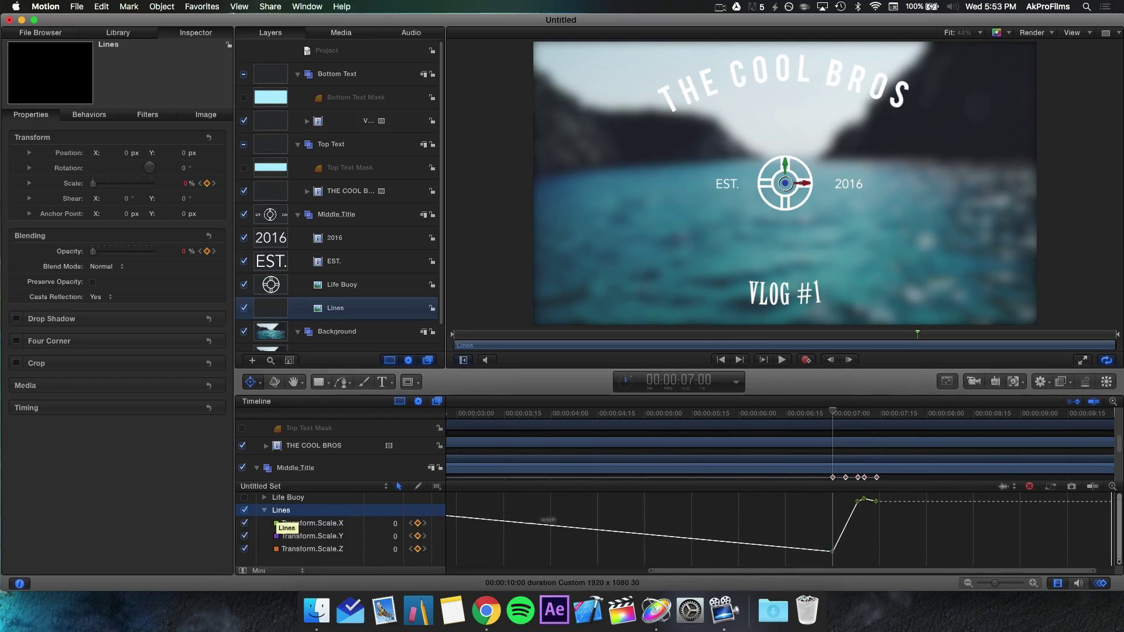
left_click_drag(887, 495, 820, 557)
right_click(832, 550)
left_click(866, 496)
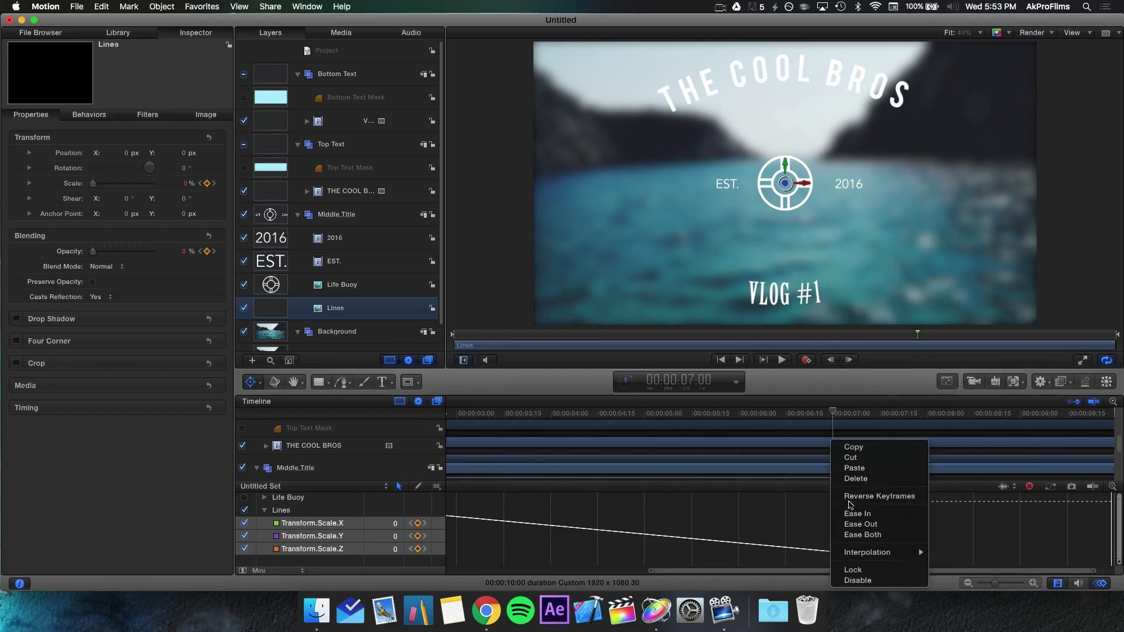
left_click(1100, 582)
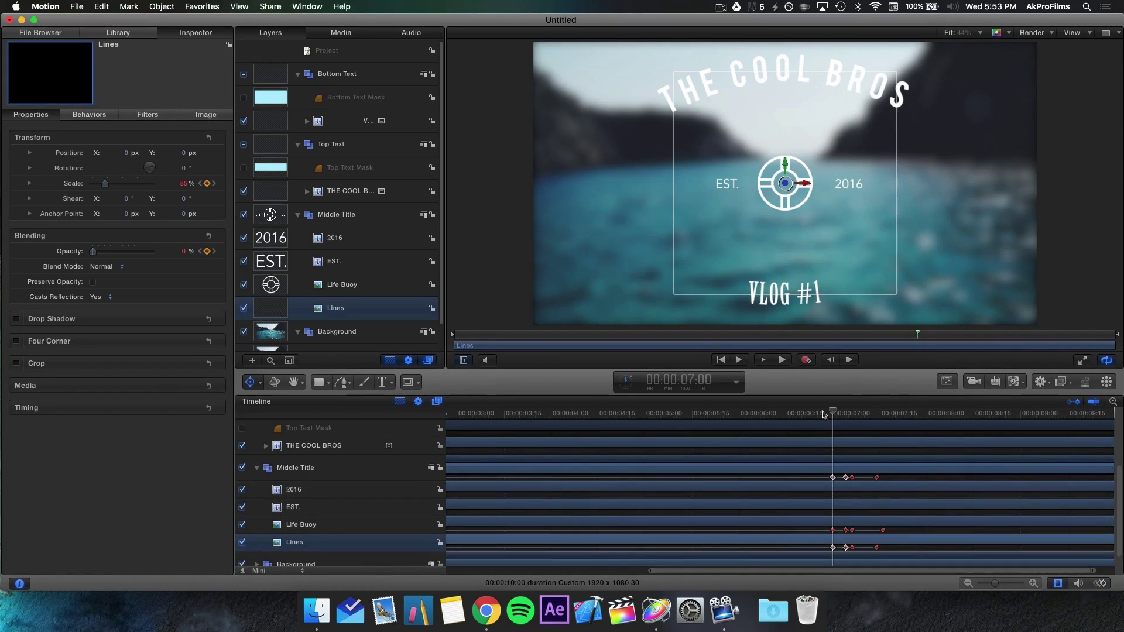
Delete the Lines layer's 0% opacity keyframe at 00:00:07:00, keeping the 100% opacity keyframe at 00:00:07:04
key("space")
left_click_drag(812, 417, 833, 468)
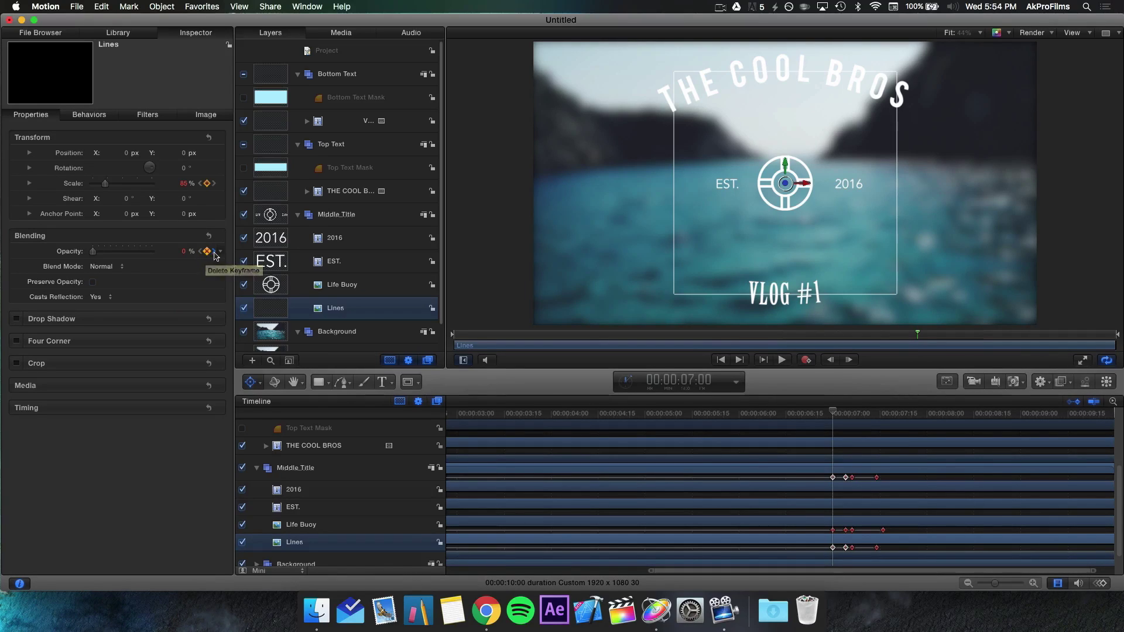
left_click(214, 252)
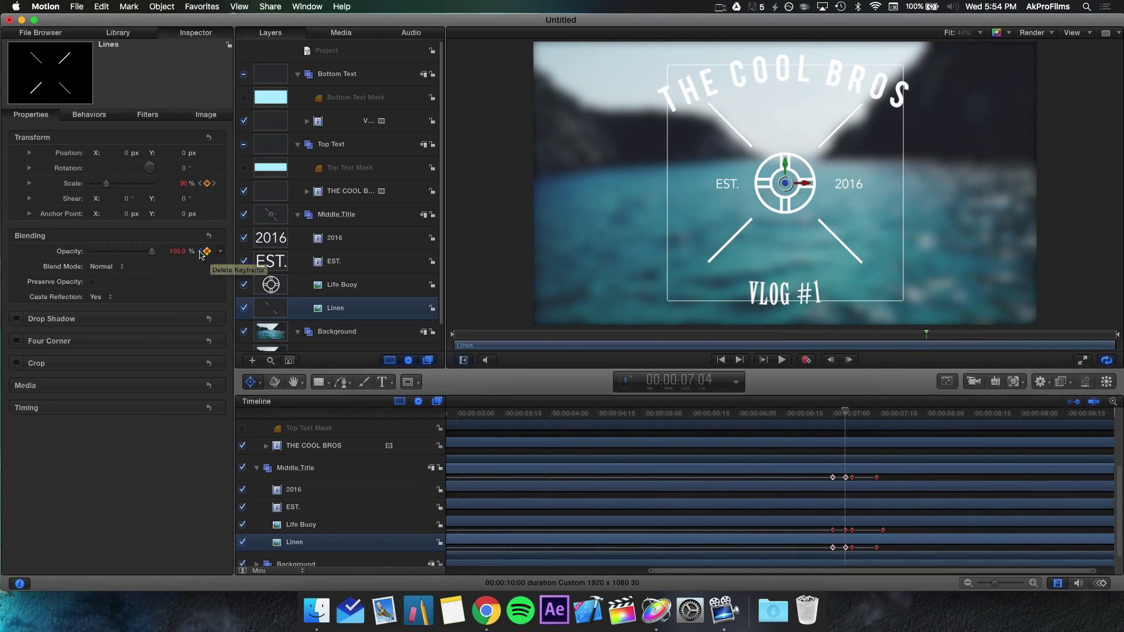
left_click(201, 251)
left_click(214, 251)
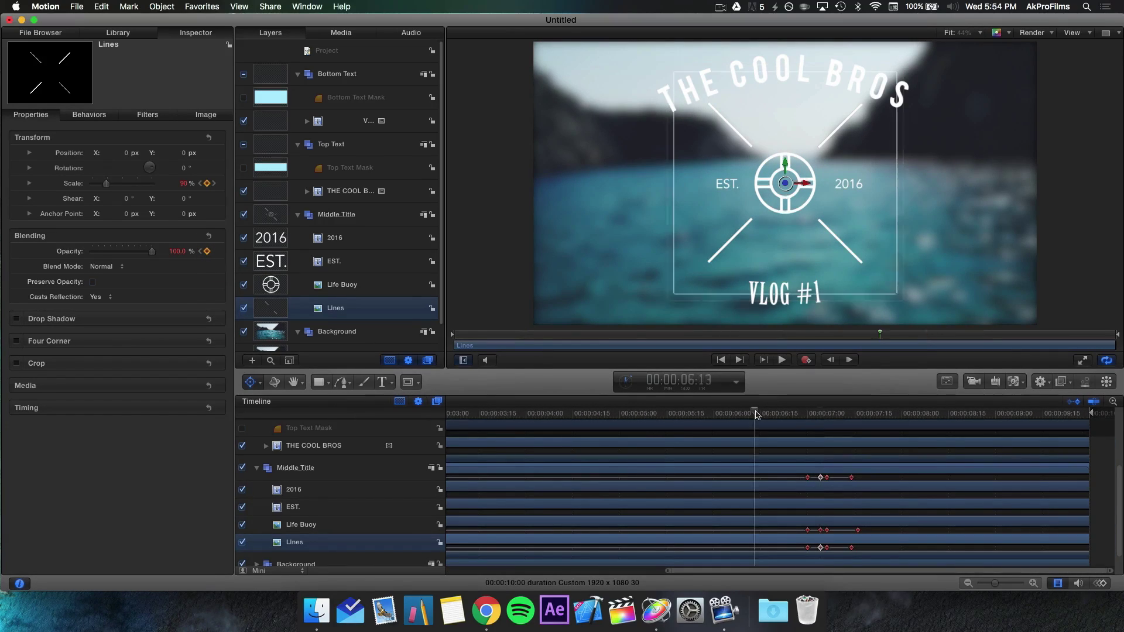
Keyframe the Lines layer's opacity at 100% at 00:00:07:11 and at 0% at 00:00:07:14
key("space")
key("space")
left_click_drag(763, 413, 827, 429)
scroll(778, 471, "up", 1)
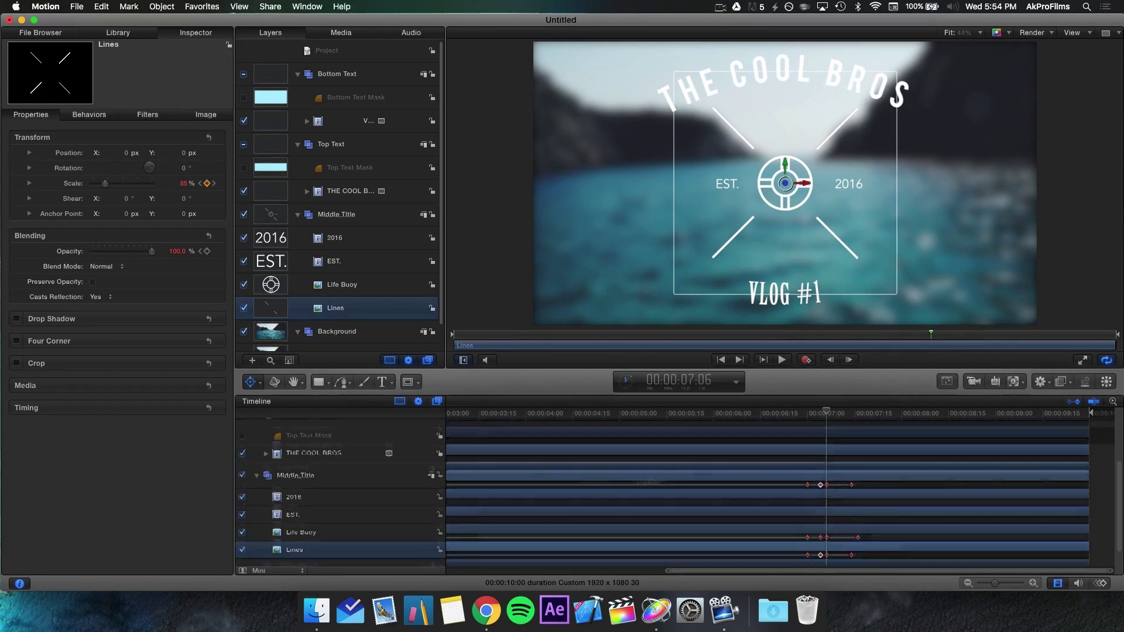
left_click_drag(826, 417, 841, 421)
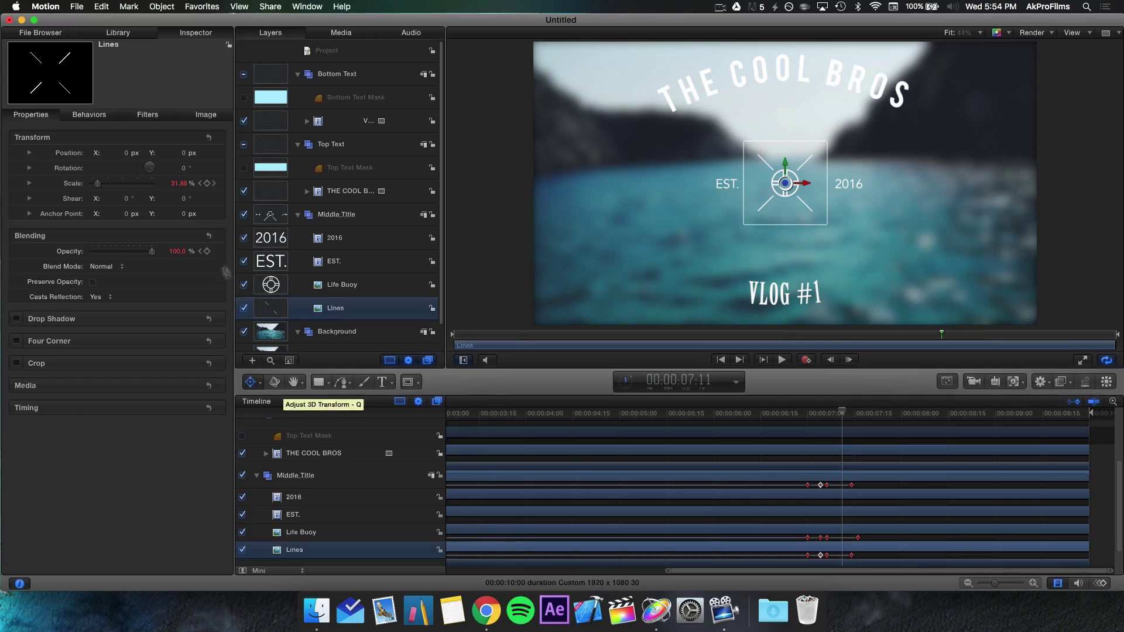
left_click(209, 251)
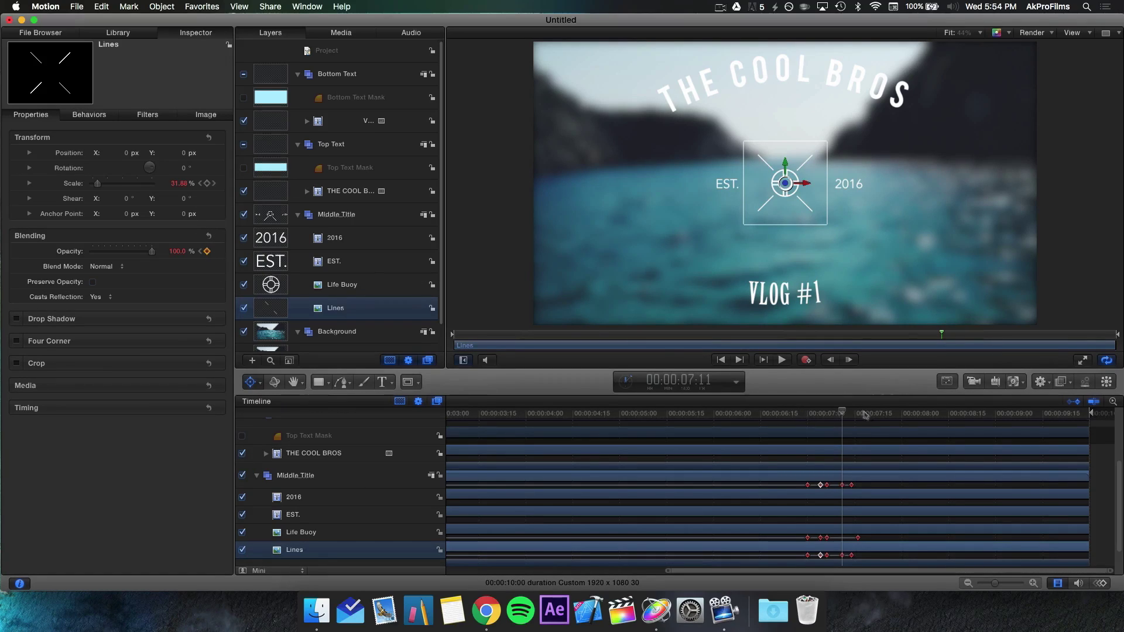
left_click_drag(843, 414, 852, 415)
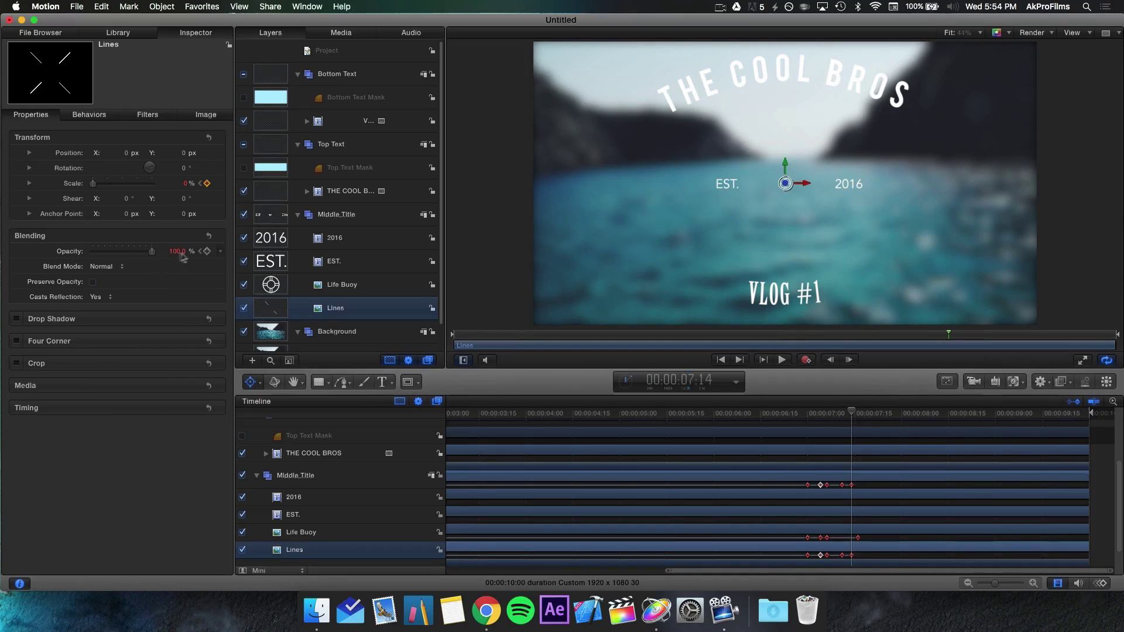
left_click(207, 251)
left_click_drag(155, 252, 91, 252)
Step through the Lines fade-out frame by frame to check when the lines disappear
left_click_drag(843, 414, 820, 417)
key("Right")
key("Right")
key("Right")
key("Right")
key("Right")
key("Right")
key("Right")
key("Right")
key("Right")
key("Right")
Replace the Lines fade with opacity keyframes of 100% at 00:00:07:06 and 0% at 00:00:07:11, and preview it
left_click(202, 251)
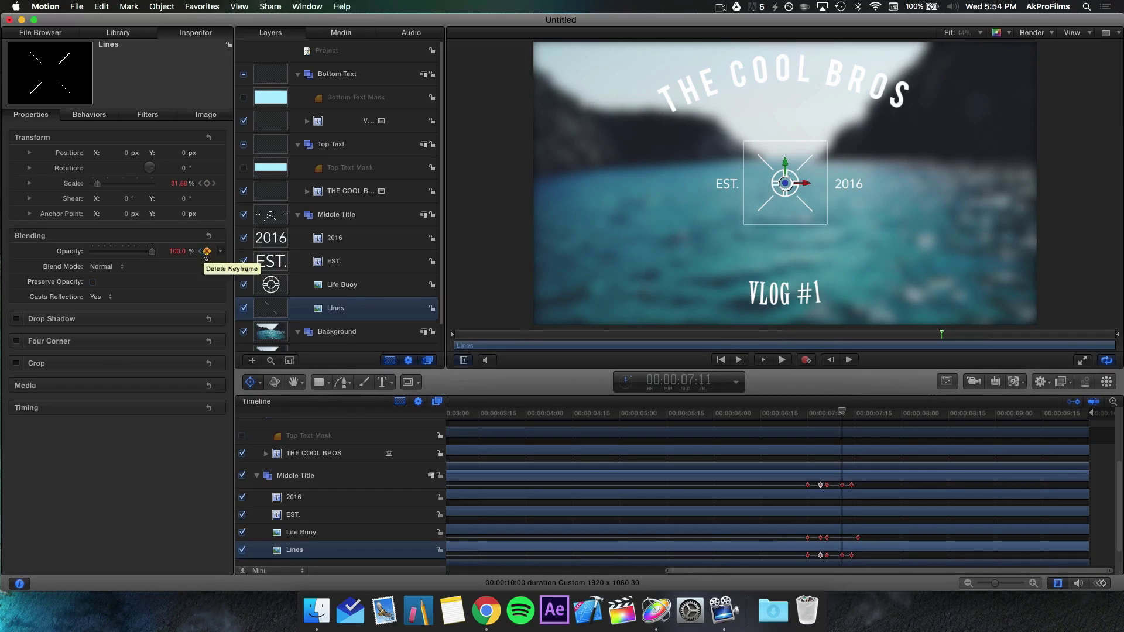
left_click_drag(841, 411, 826, 415)
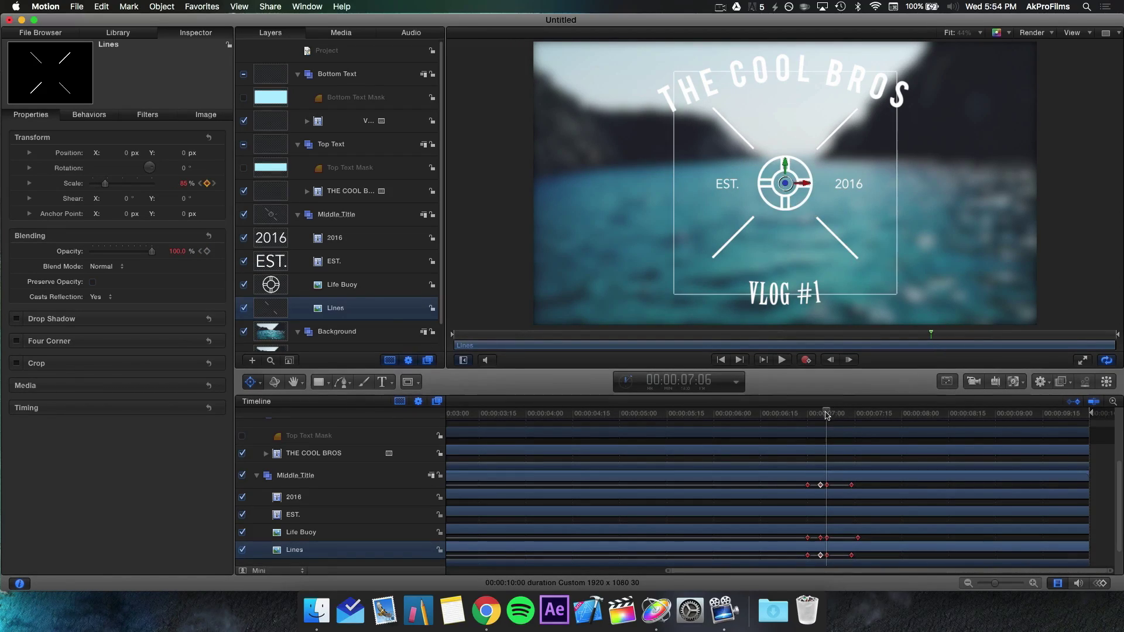
left_click(206, 251)
left_click_drag(826, 414, 843, 417)
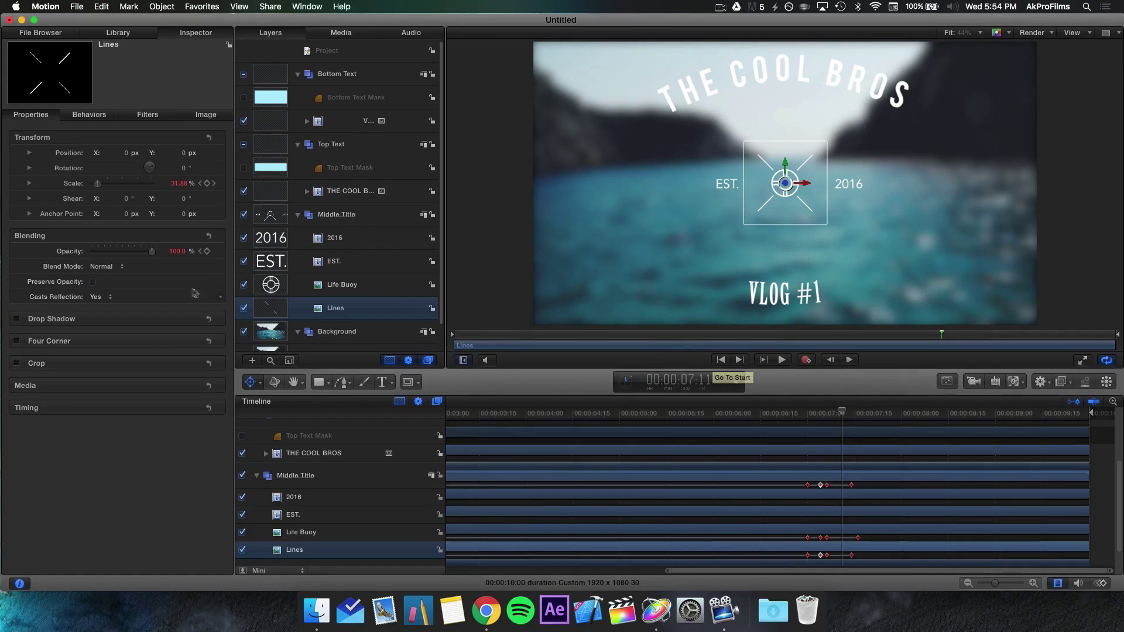
left_click(207, 251)
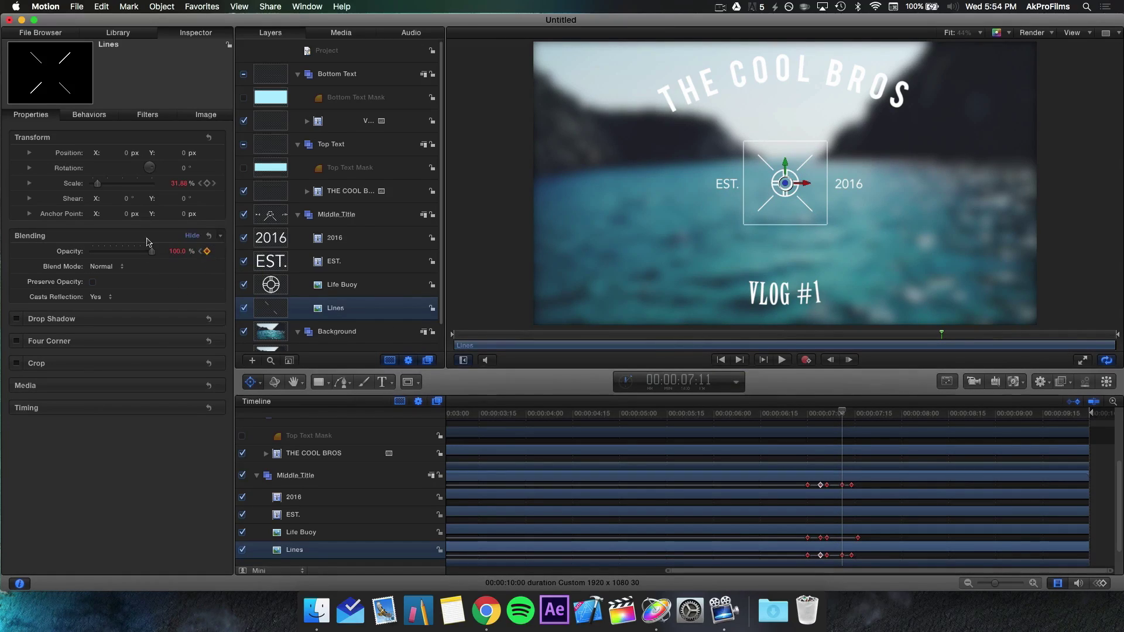
left_click_drag(152, 253, 92, 251)
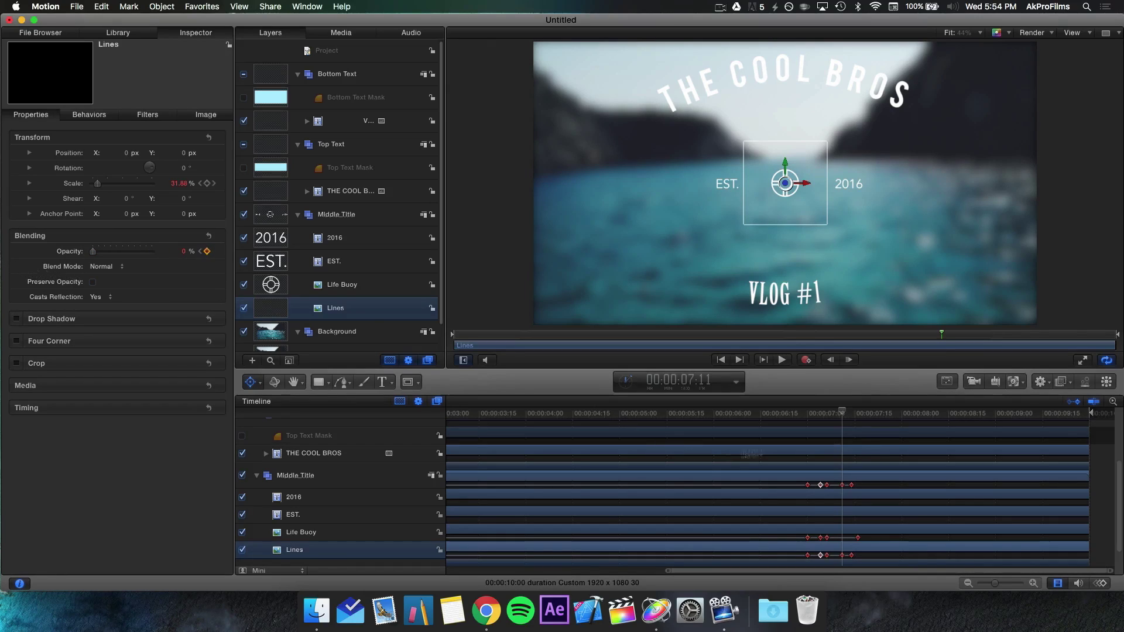
left_click(798, 416)
key("space")
key("space")
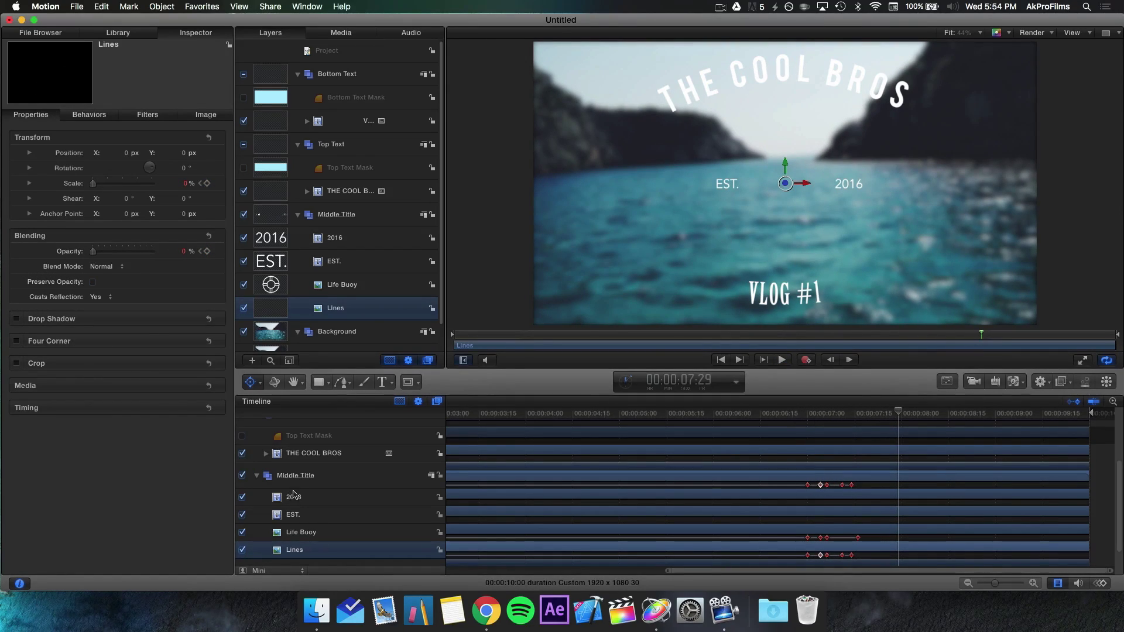
Copy the EST. layer's three intro keyframes and paste them onto the same layer at 00:00:07:10
scroll(618, 467, "left", 10)
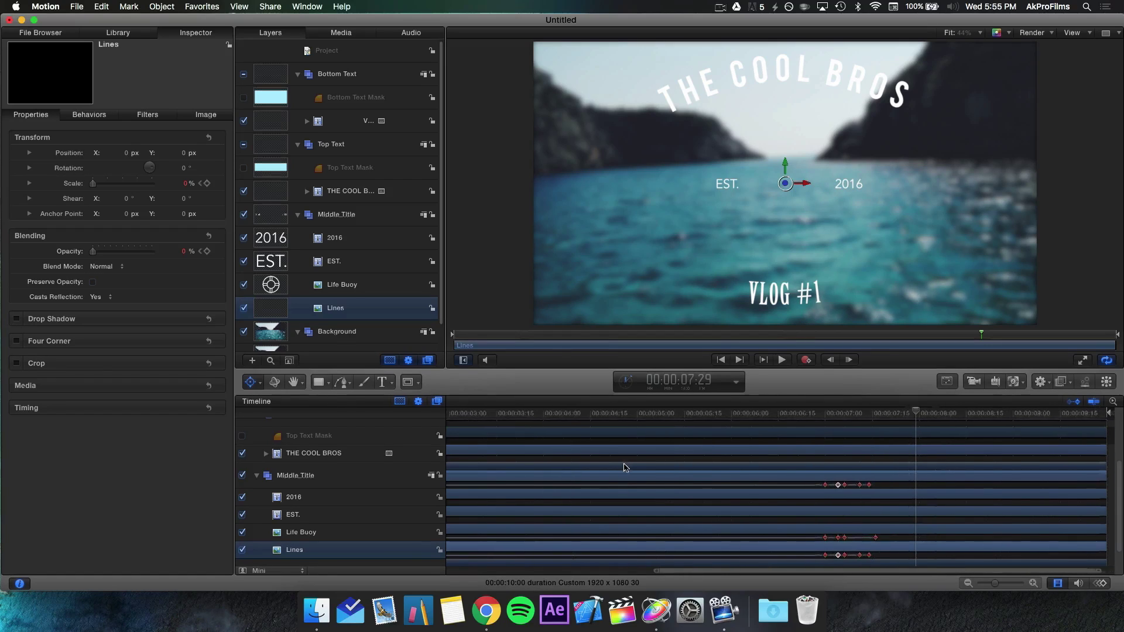
left_click(604, 528)
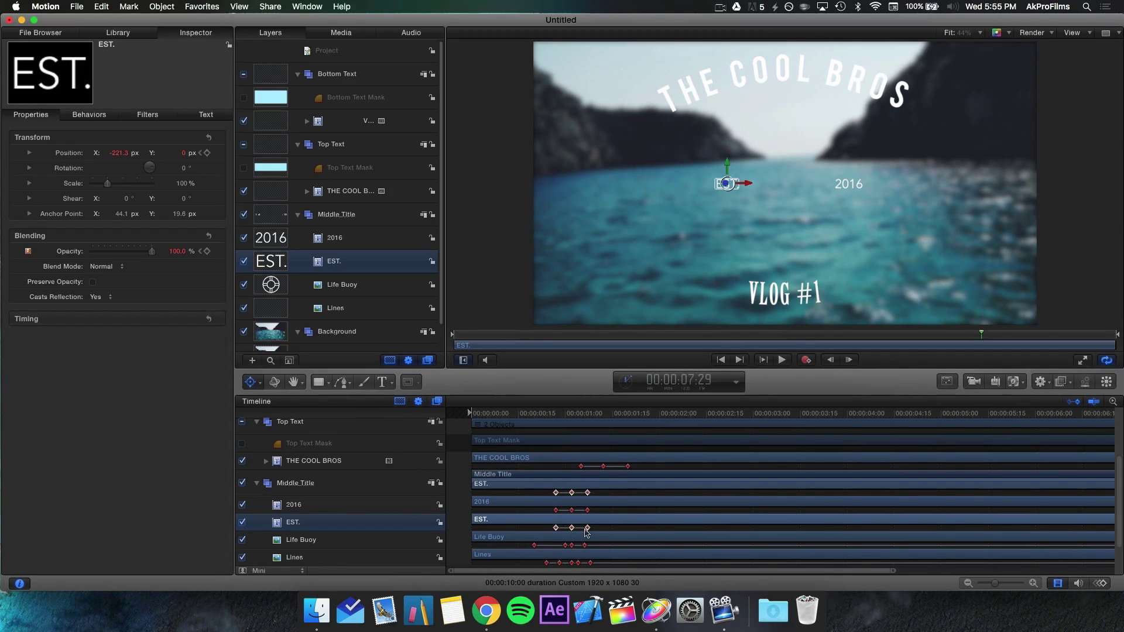
scroll(673, 510, "right", 10)
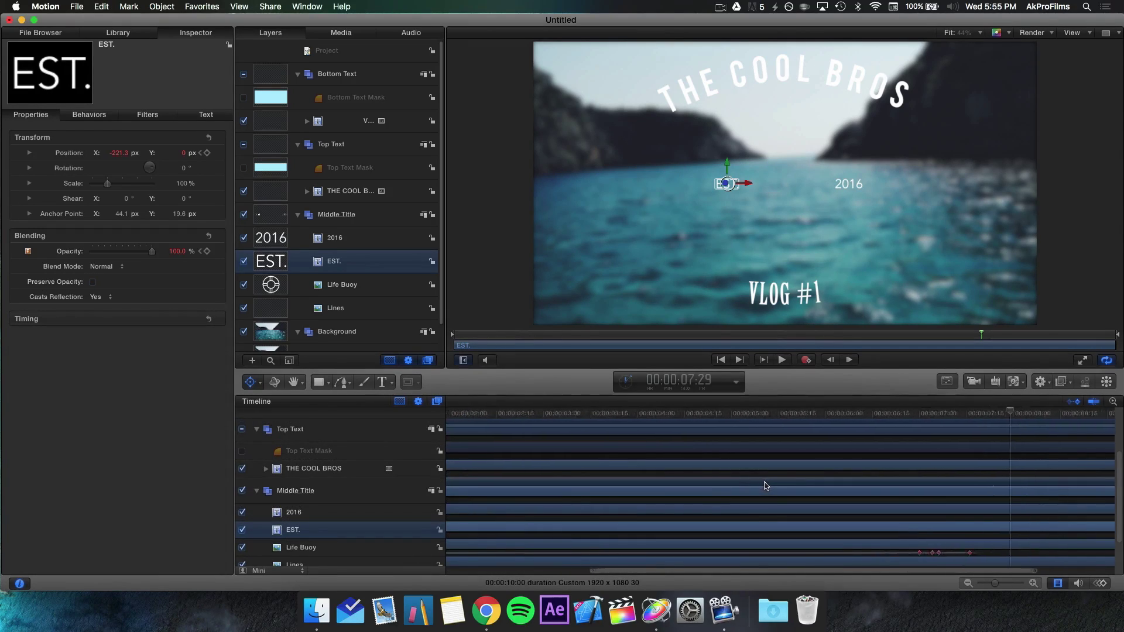
scroll(778, 474, "down", 2)
left_click_drag(807, 413, 839, 415)
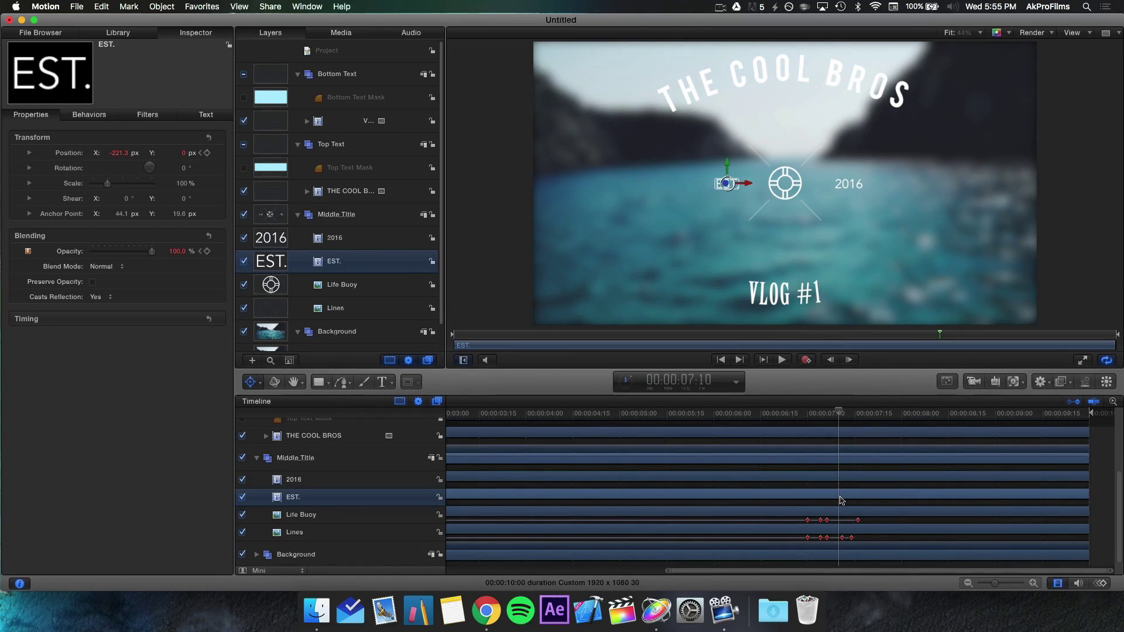
key("super+v")
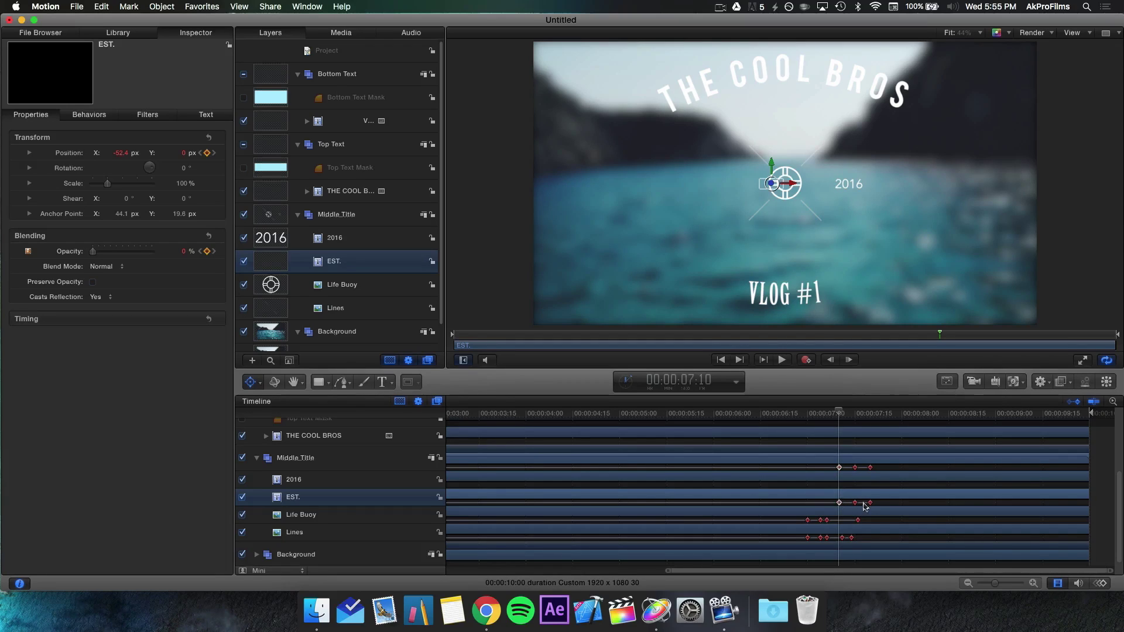
Show the pasted EST. keyframes in the Keyframe Editor and remove the Life Buoy and Lines curves from the set
right_click(870, 503)
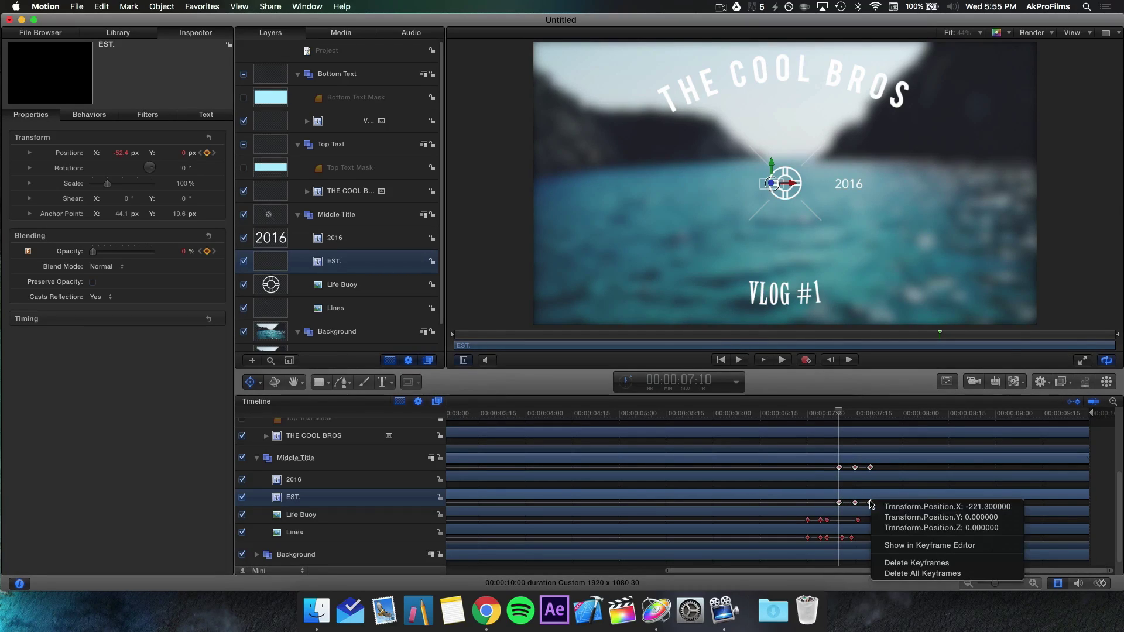
left_click(898, 550)
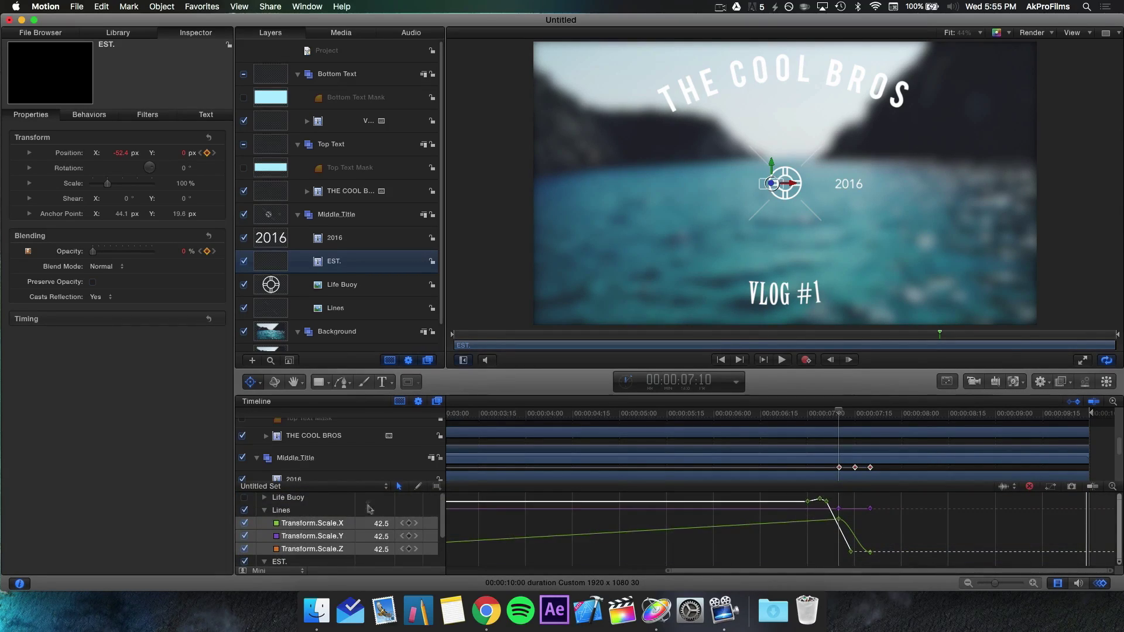
left_click(355, 499)
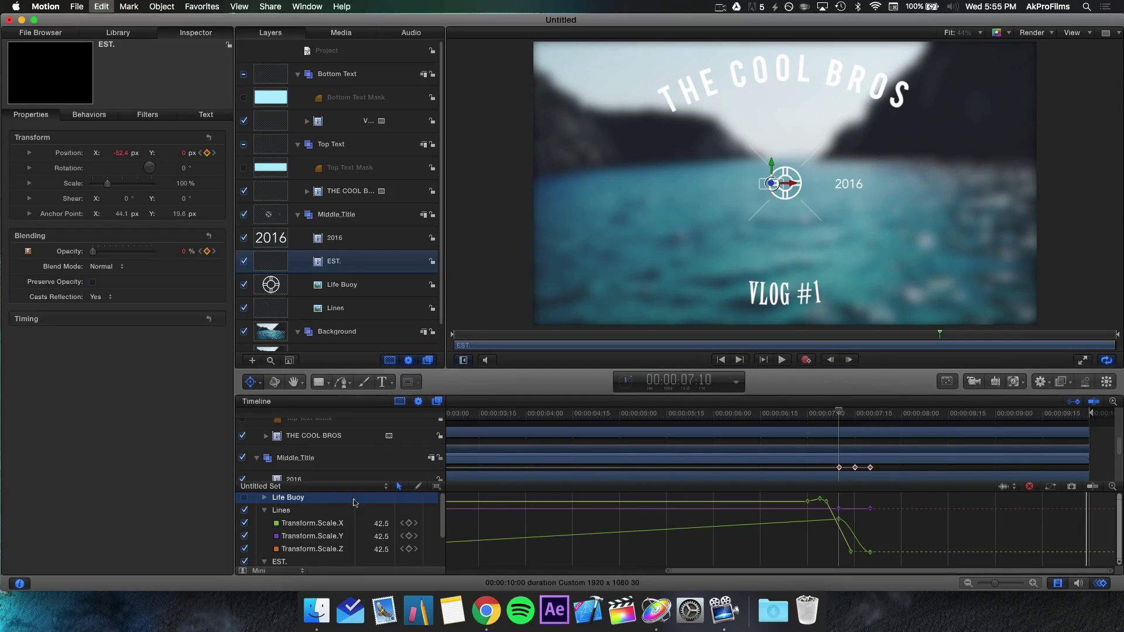
key("Delete")
key("Delete")
scroll(884, 455, "down", 4)
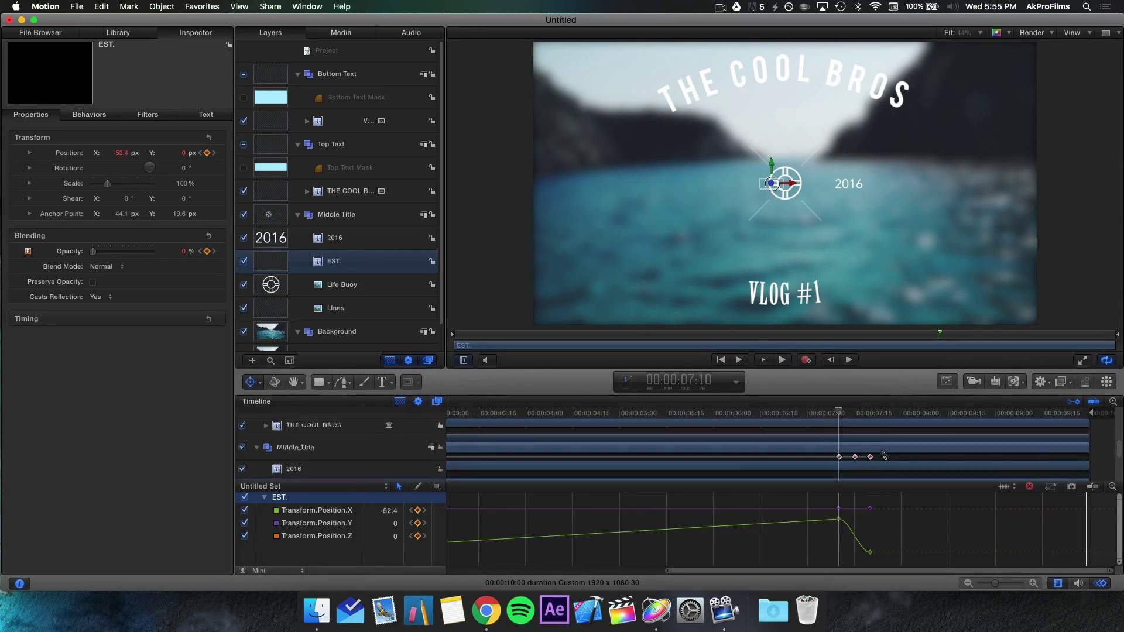
Reverse the pasted EST. position keyframes and close the Keyframe Editor
scroll(883, 454, "up", 1)
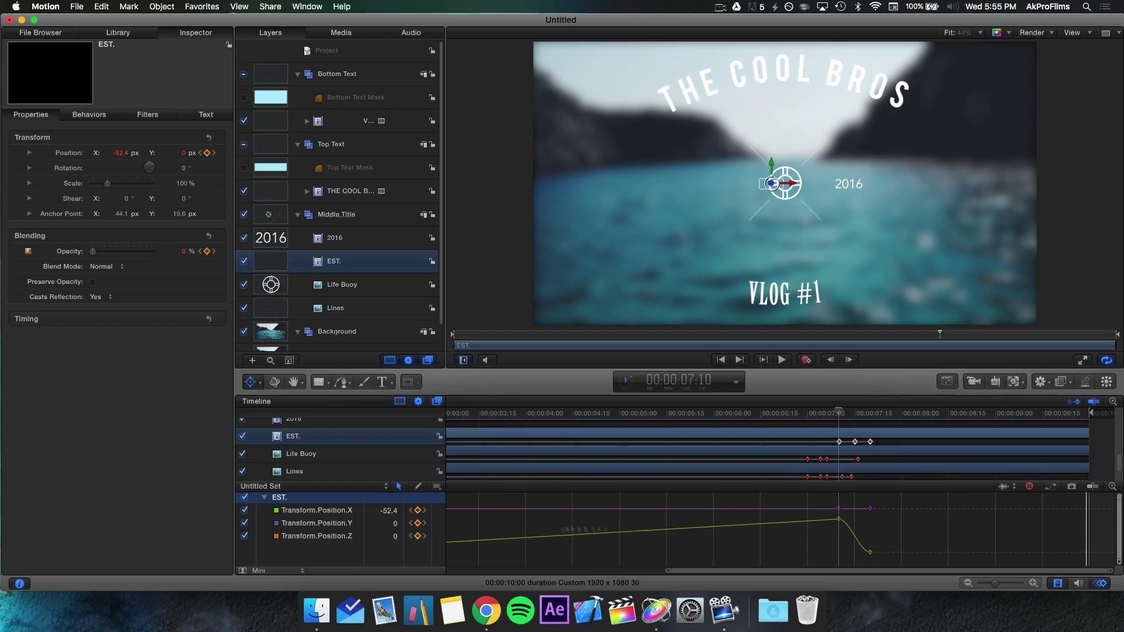
left_click_drag(887, 506, 825, 561)
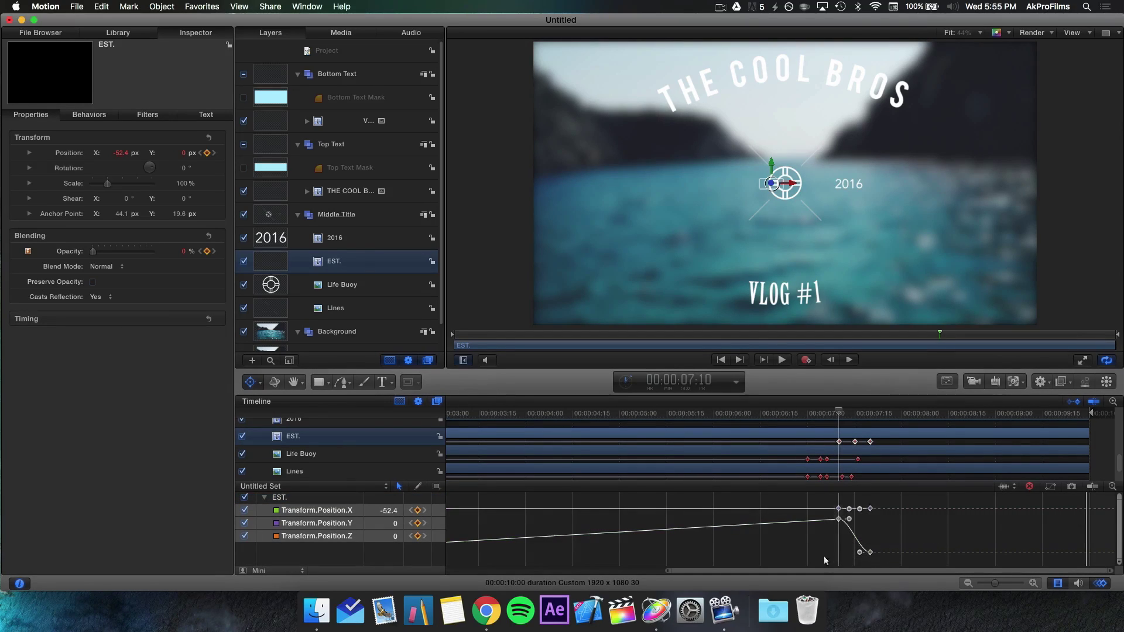
right_click(837, 522)
left_click(939, 526)
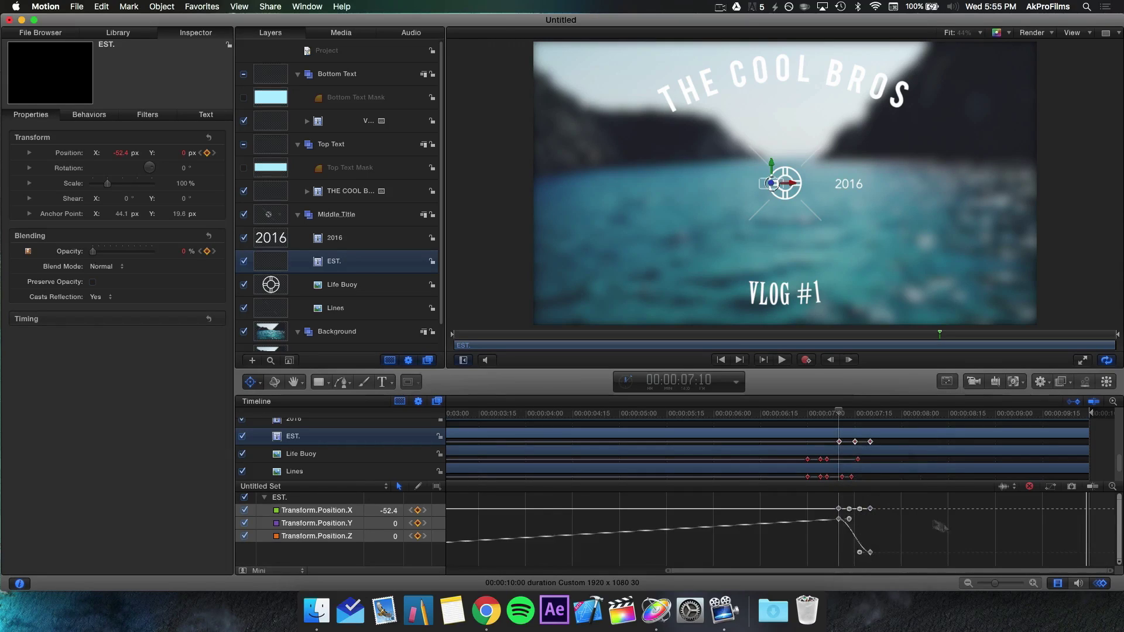
left_click(1100, 583)
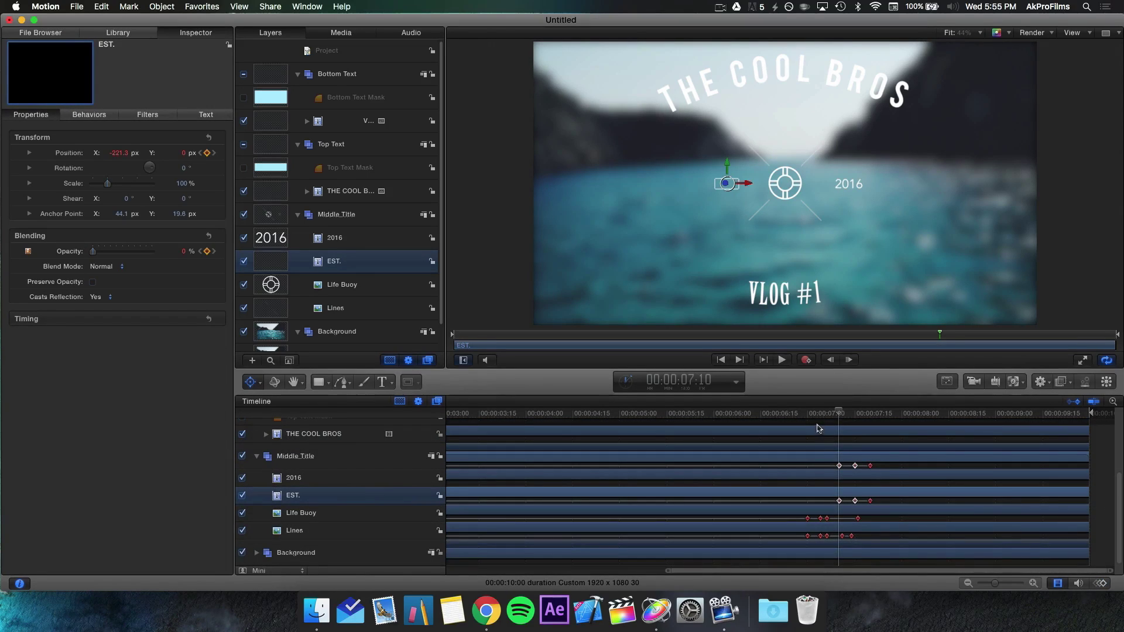
Play the EST. outro and step through it frame by frame to check its position and fade
left_click_drag(825, 419, 821, 446)
key("space")
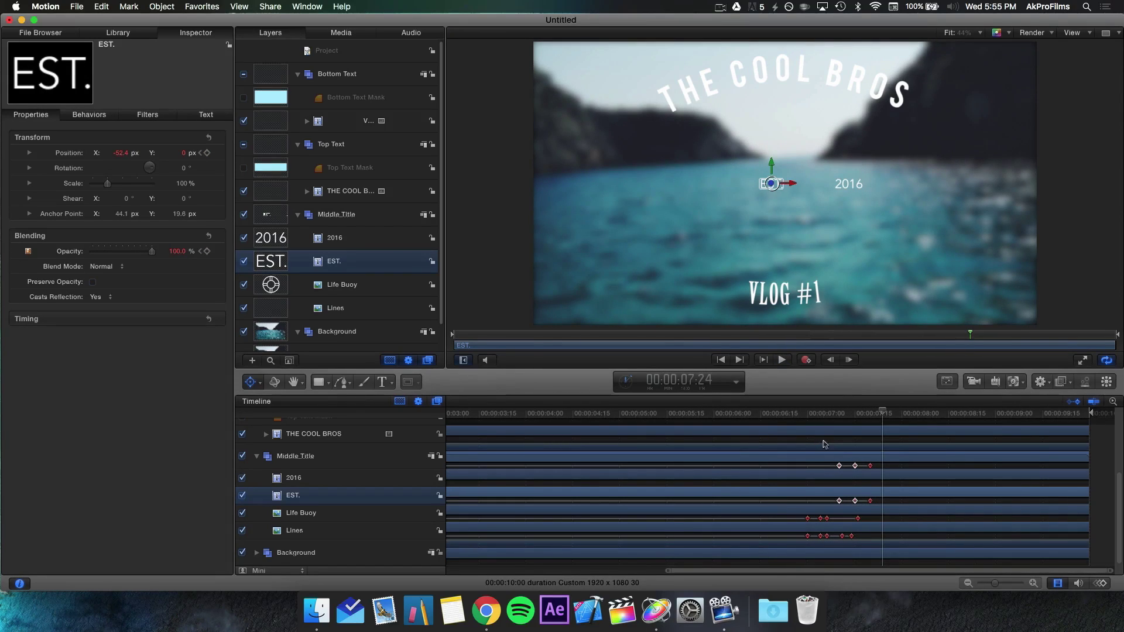
left_click(789, 416)
key("Right")
key("Right")
key("Right")
key("Right")
key("Right")
key("Right")
key("Right")
key("Right")
key("Right")
key("Right")
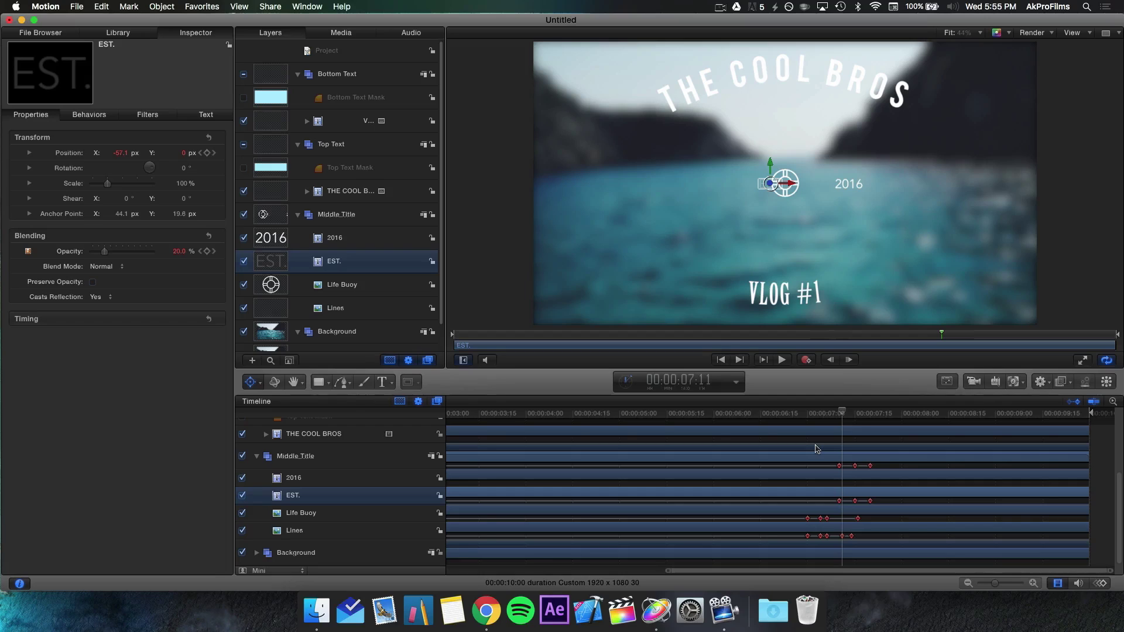
Undo the pasted EST. keyframes, instead keyframe EST. opacity at 100% at 00:00:07:10 and 0% at 00:00:07:20, and preview the fade
key("super+z")
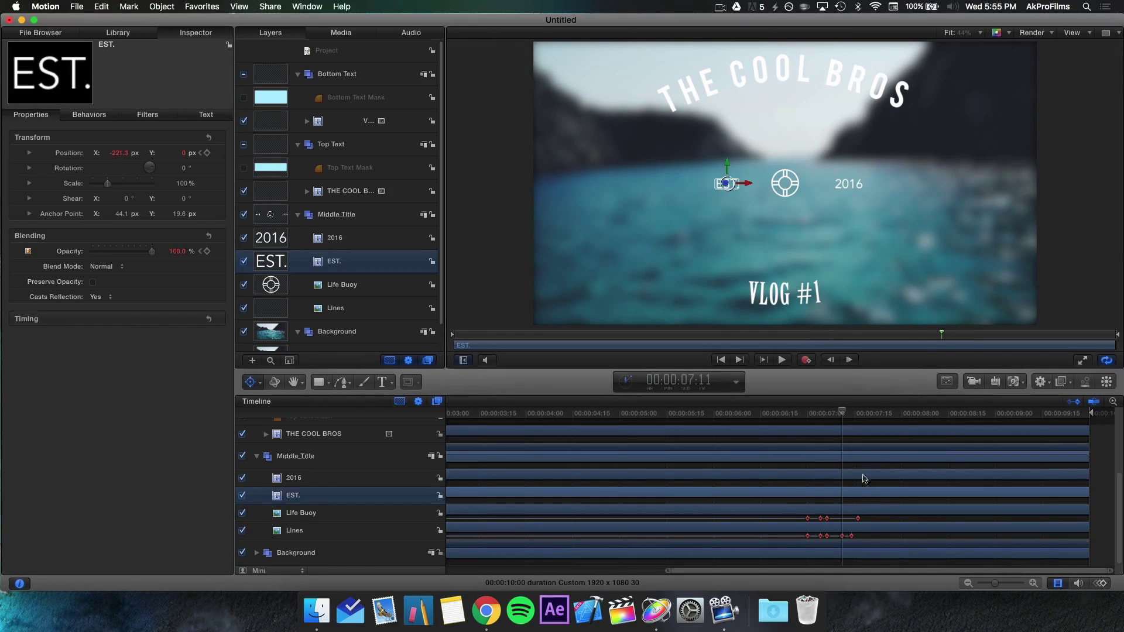
left_click_drag(810, 416, 840, 425)
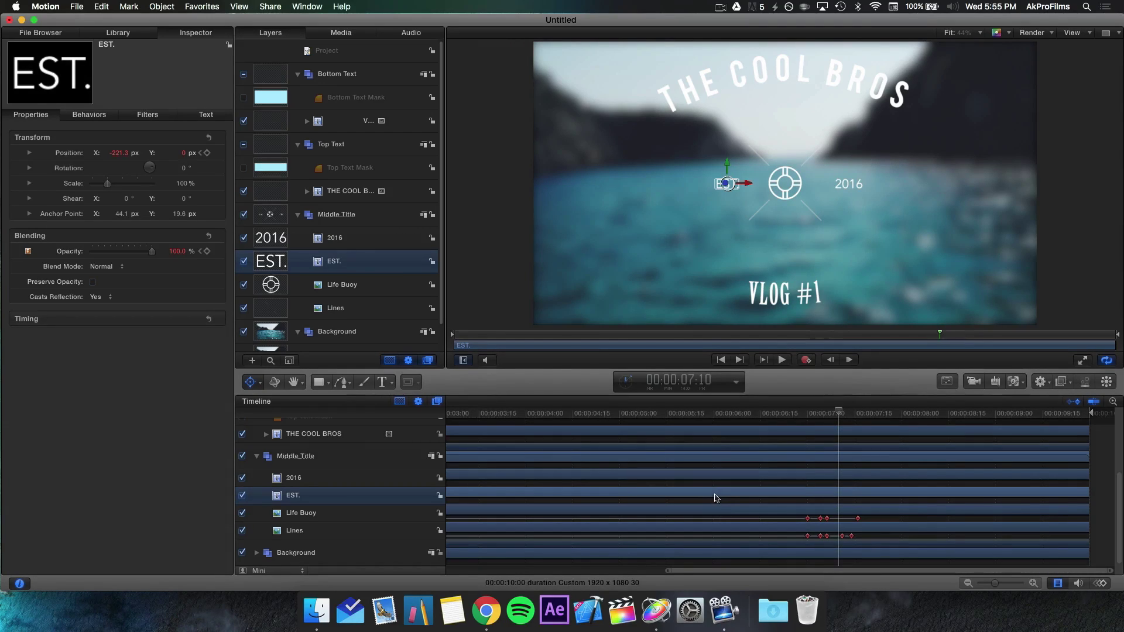
left_click(207, 252)
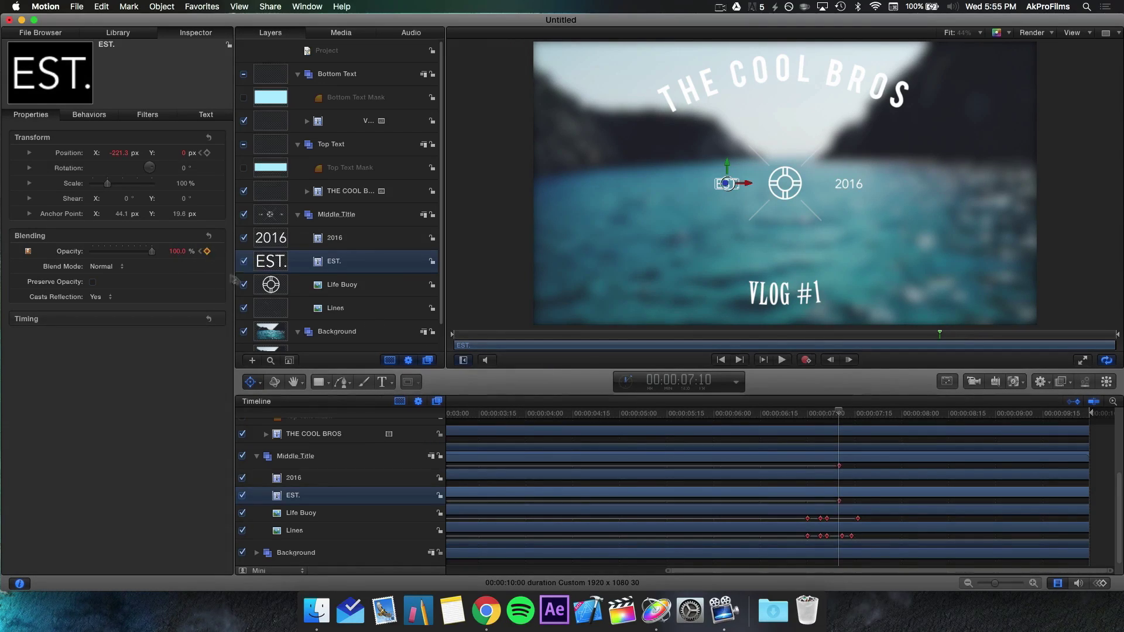
mouse_move(871, 415)
left_mouse_down()
mouse_move(827, 416)
mouse_move(870, 428)
left_mouse_up()
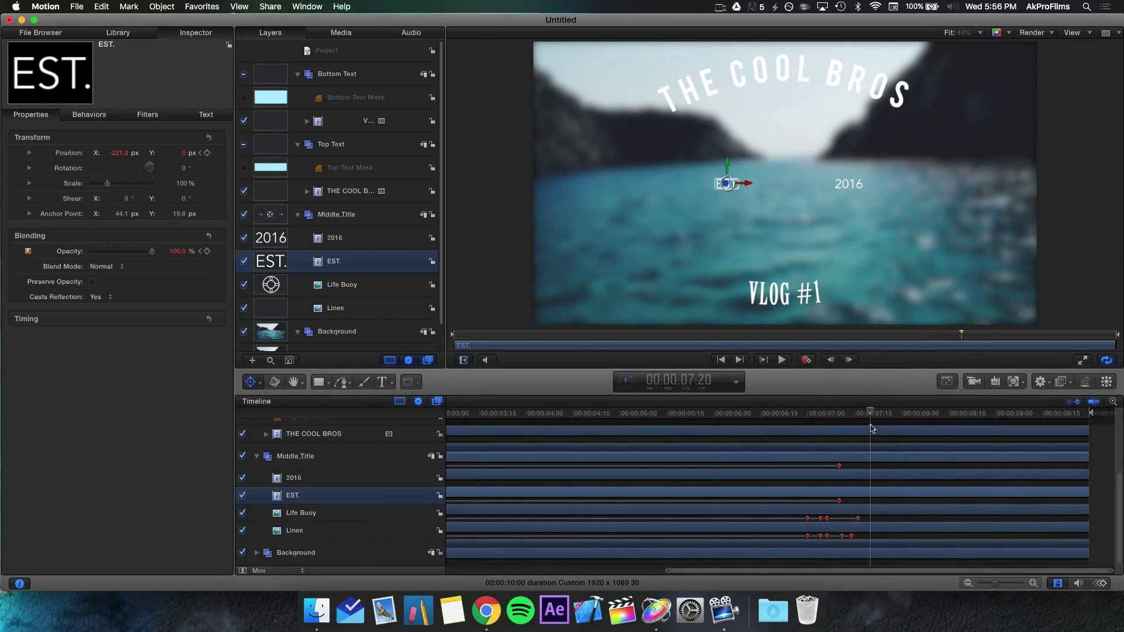
left_click(206, 251)
left_click_drag(157, 252, 64, 267)
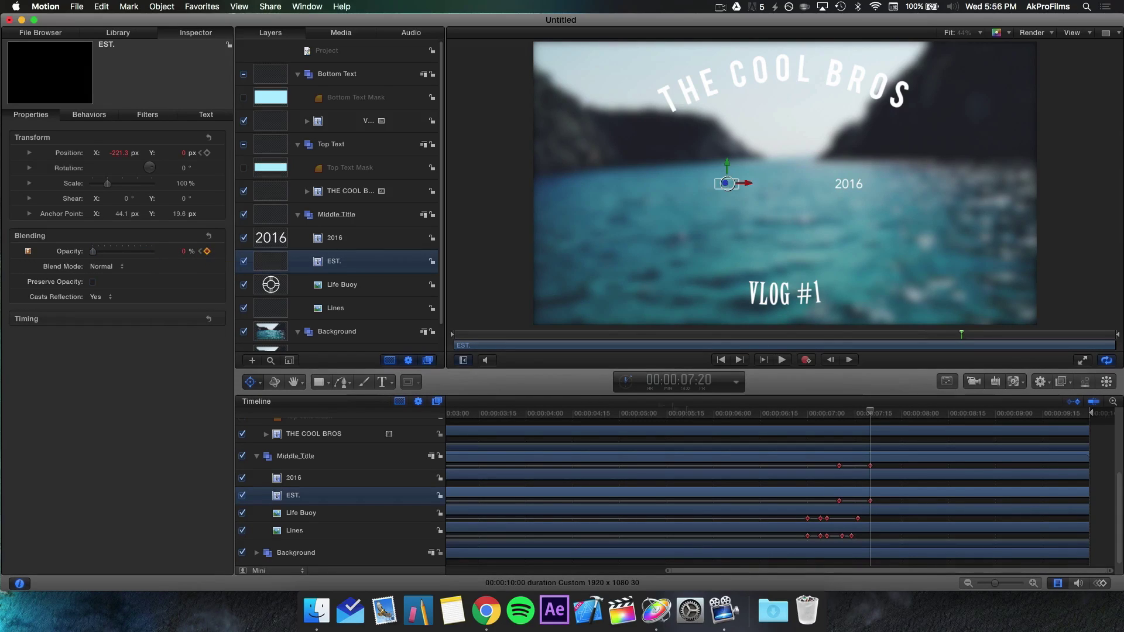
left_click(831, 412)
key("space")
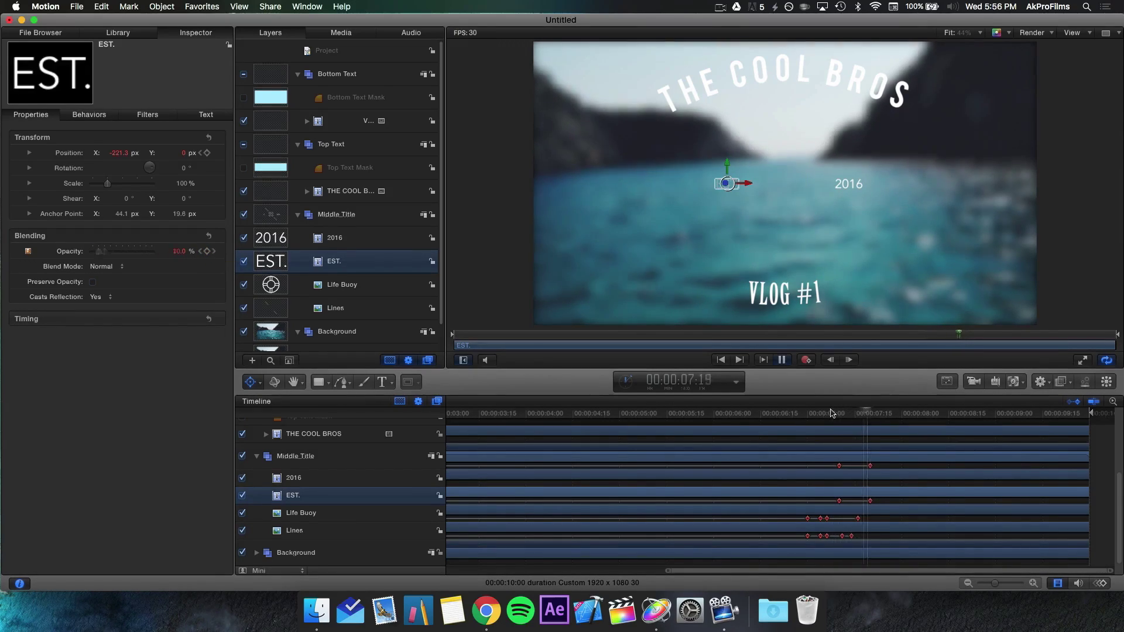
key("space")
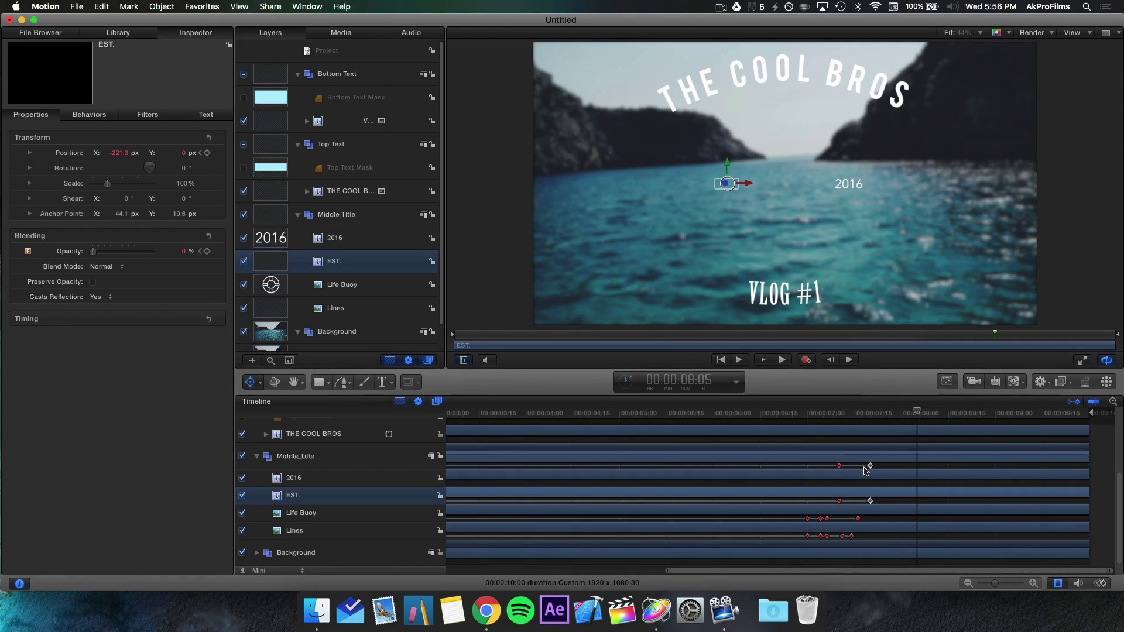
Shift both EST. fade keyframes earlier to 00:00:07:06 and 00:00:07:16 and preview the outro
left_click(845, 465)
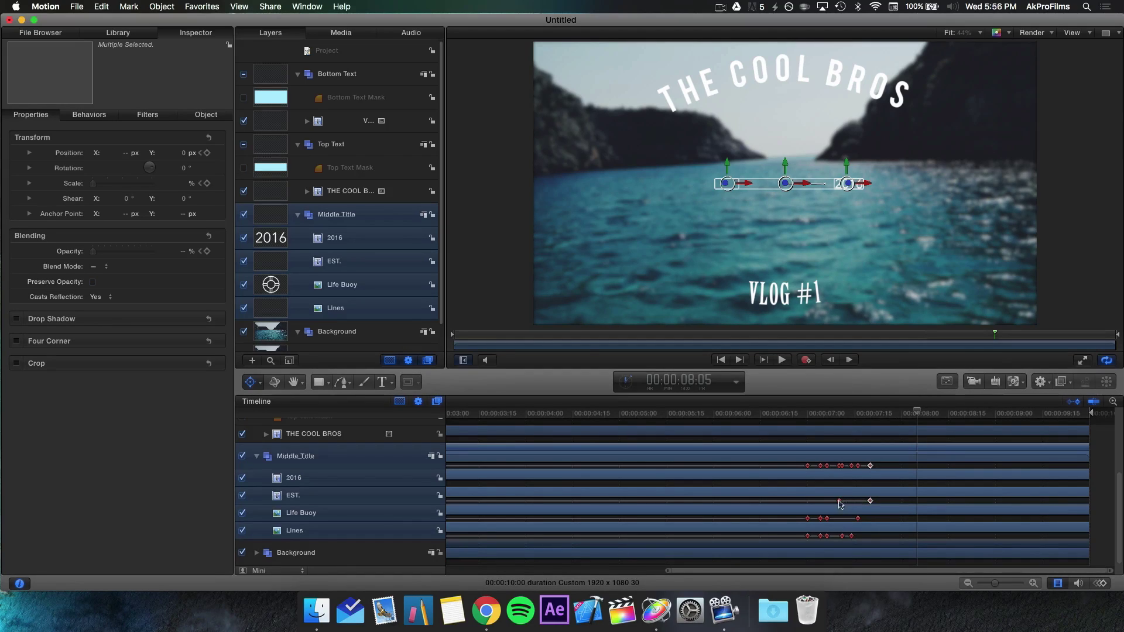
left_click_drag(837, 500, 826, 499)
left_click(827, 415)
key("space")
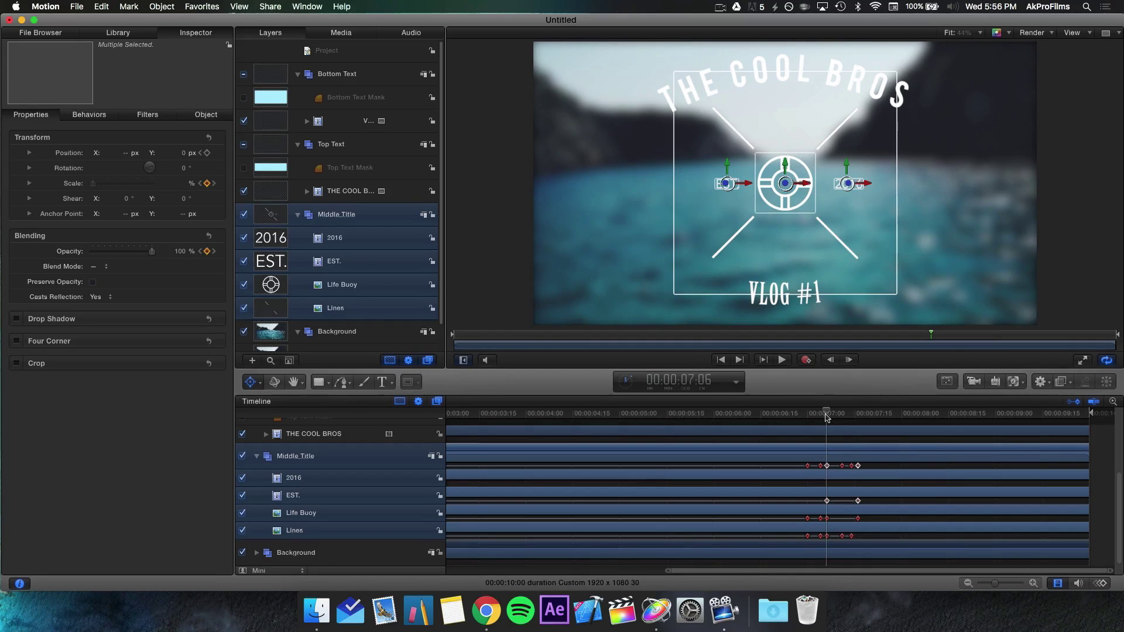
key("space")
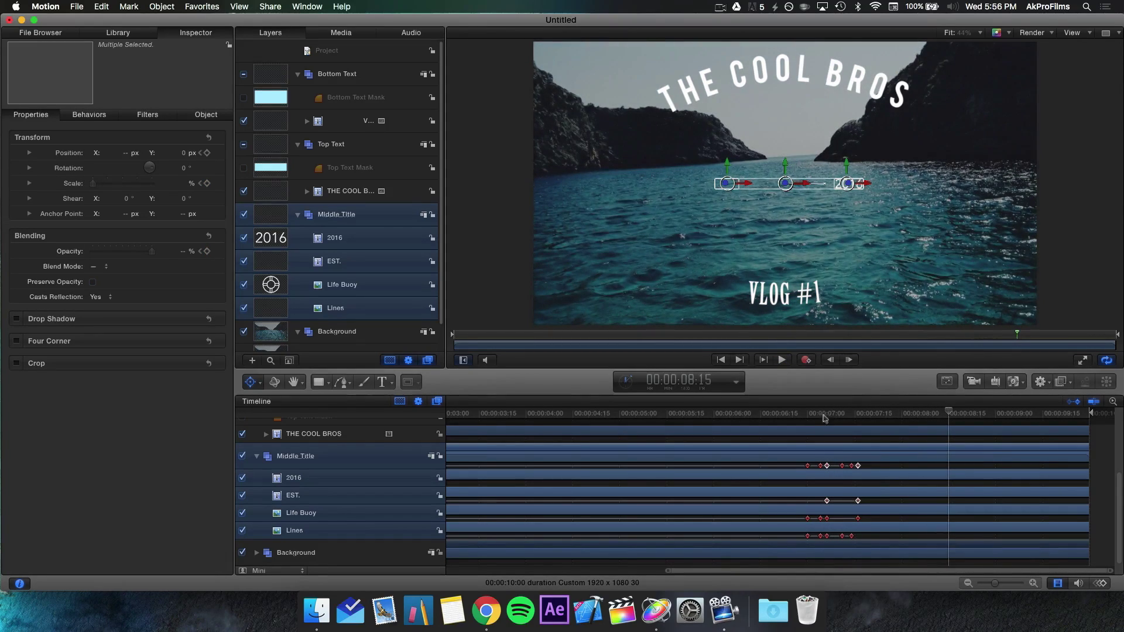
left_click(793, 413)
left_click(508, 270)
key("space")
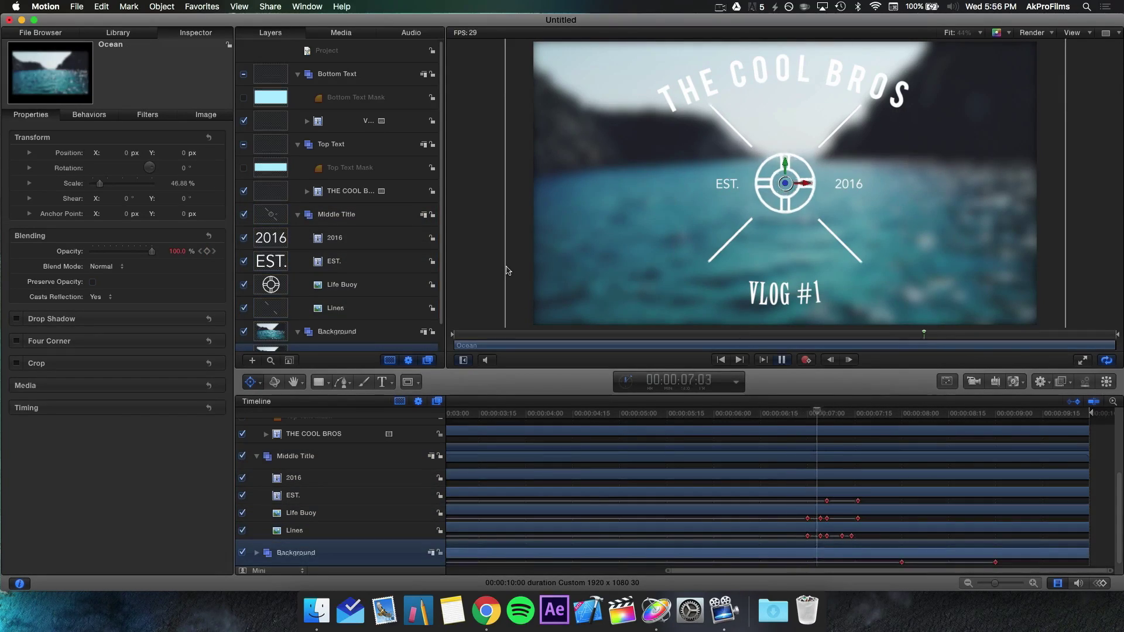
key("space")
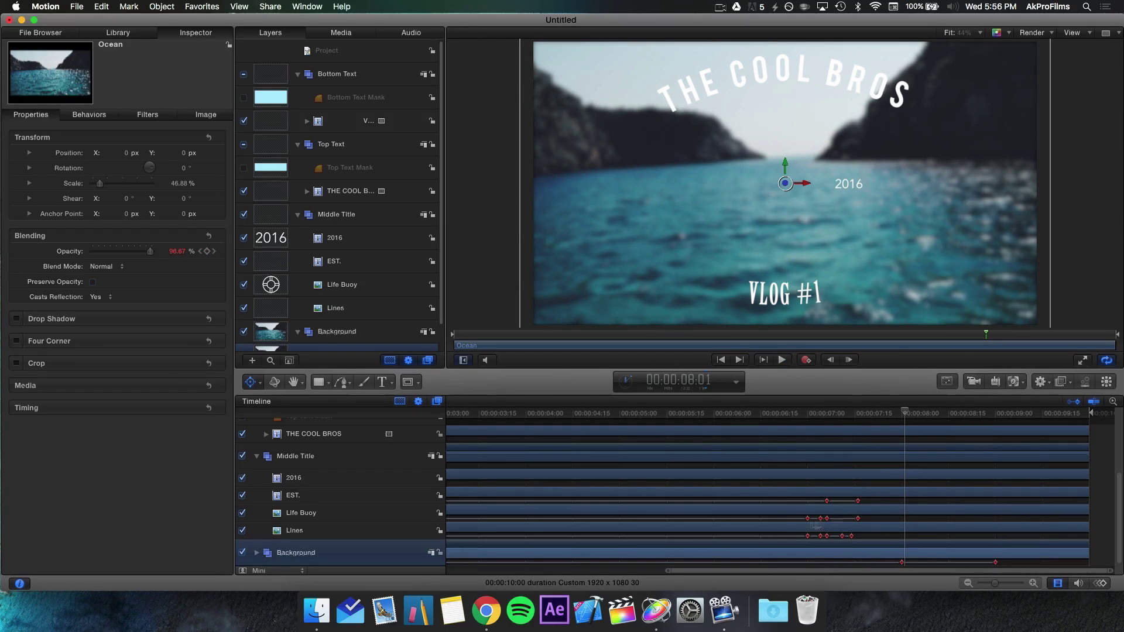
Keyframe the 2016 layer's opacity at 100% at 00:00:07:06 and 0% at 00:00:07:16, and preview the Middle Title outro
left_click(734, 489)
left_click(749, 475)
left_click_drag(835, 414, 827, 413)
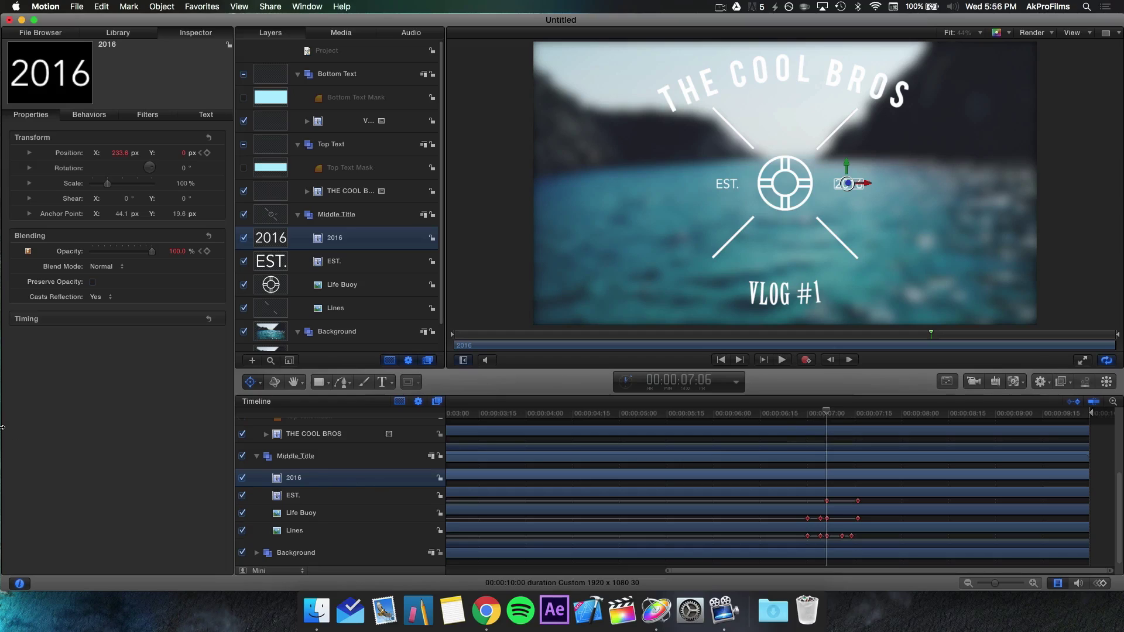
left_click(207, 251)
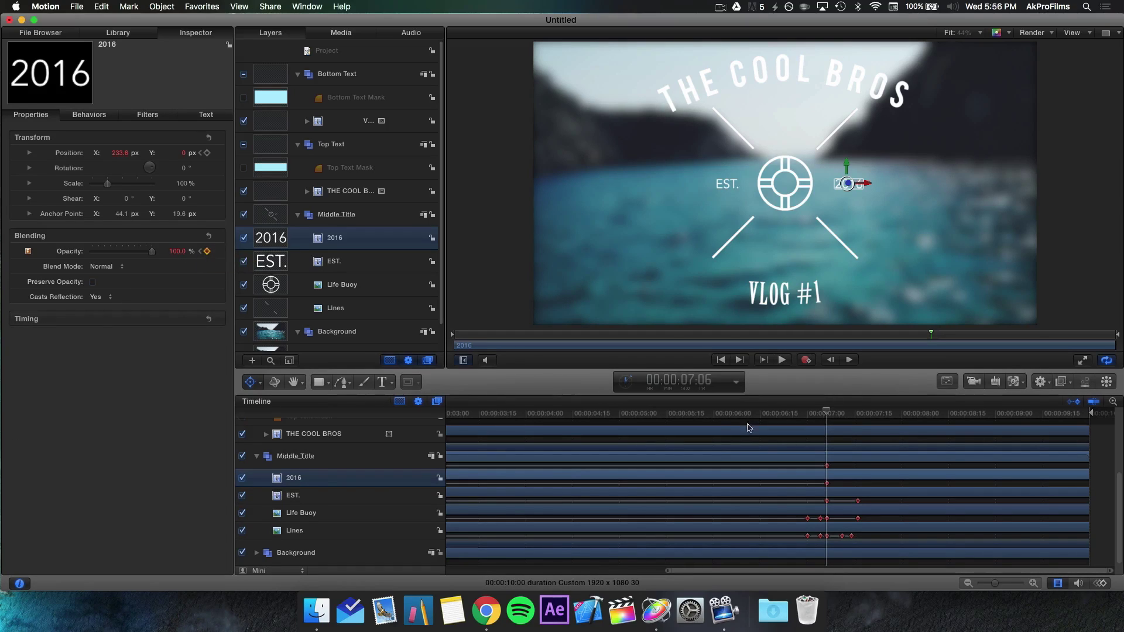
left_click(858, 414)
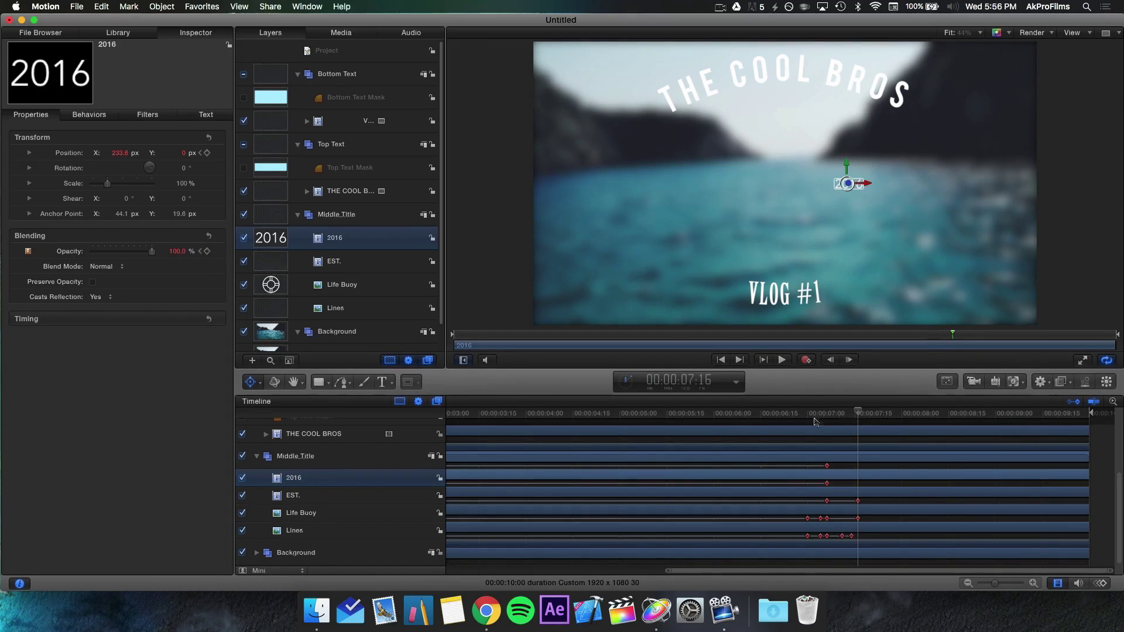
left_click(207, 252)
left_click_drag(152, 253, 43, 256)
left_click(767, 413)
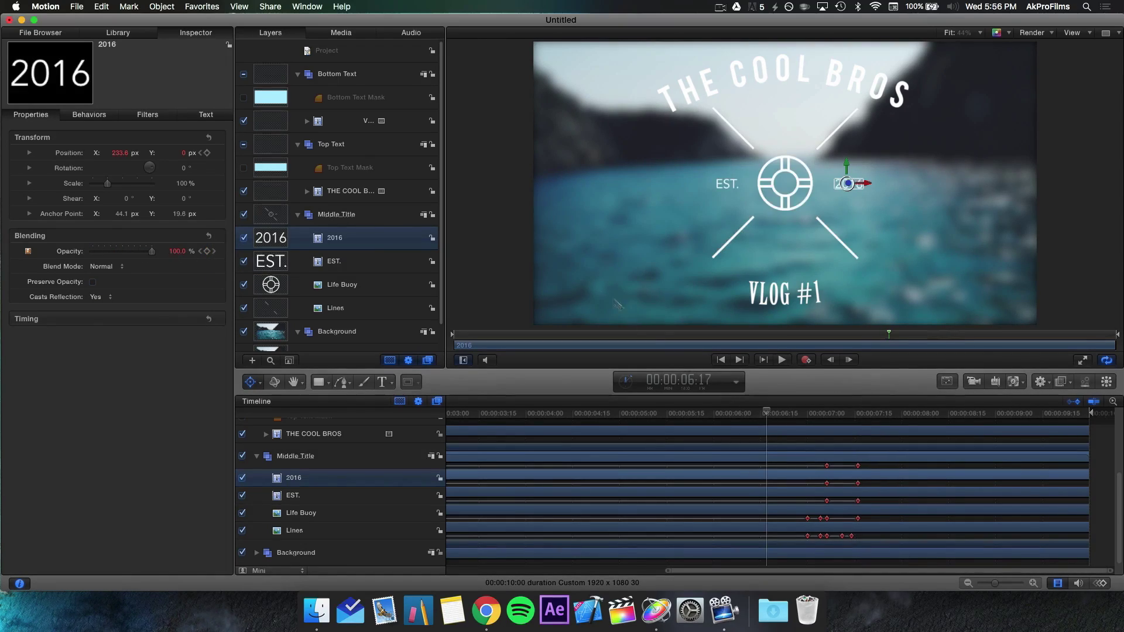
left_click(472, 268)
key("space")
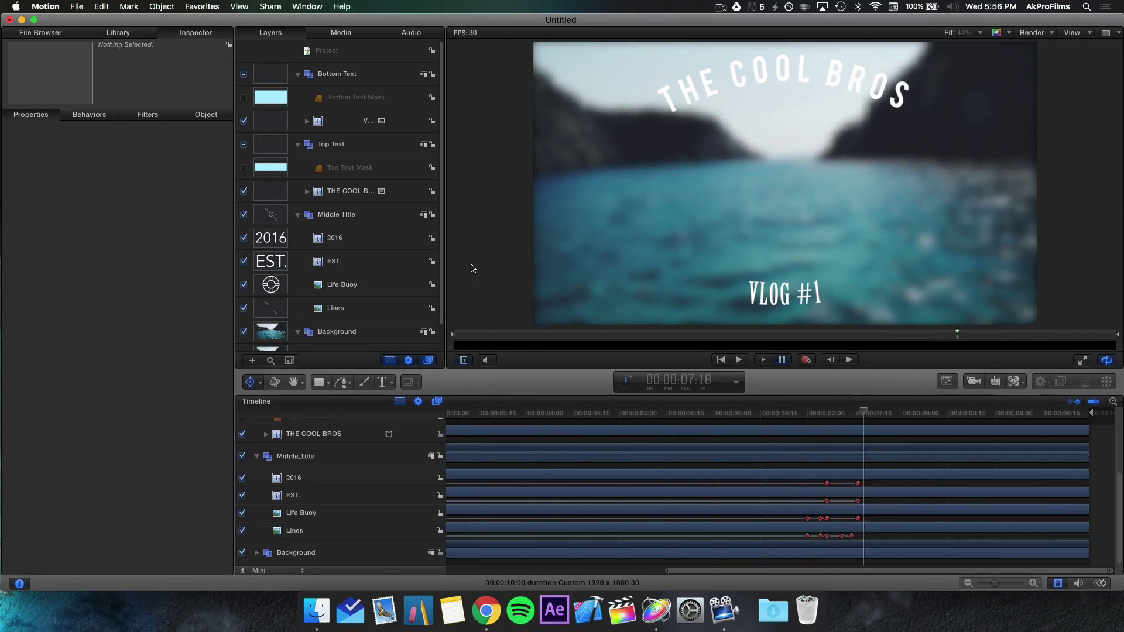
key("space")
Collapse the Middle Title group and select the THE COOL BROS layer with the playhead at 00:00:07:13
scroll(731, 473, "up", 2)
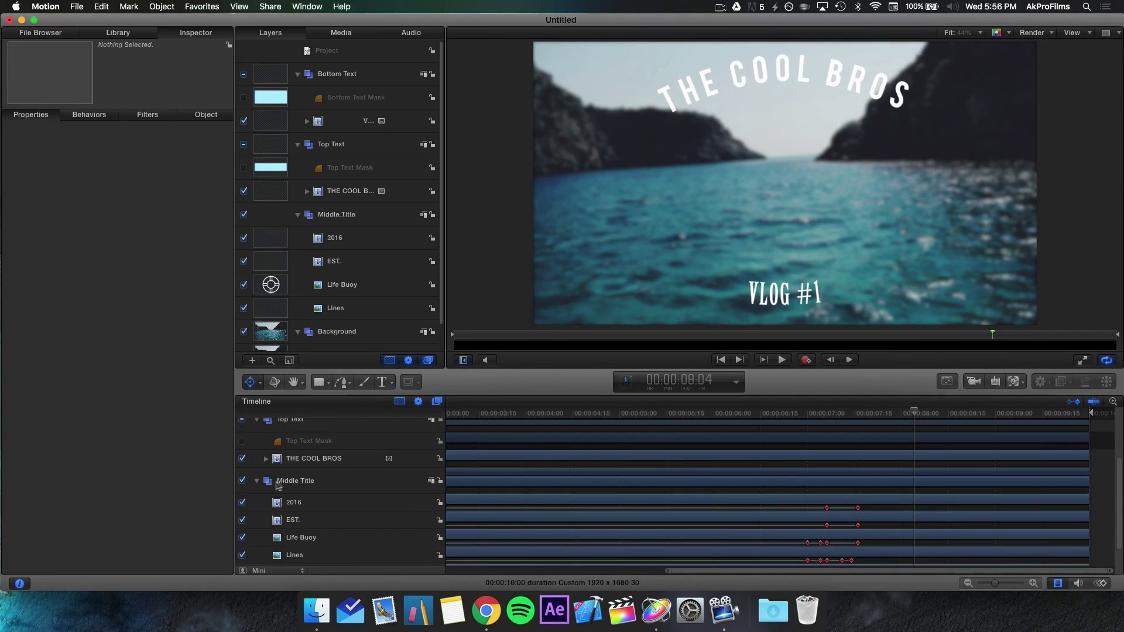
scroll(818, 498, "up", 2)
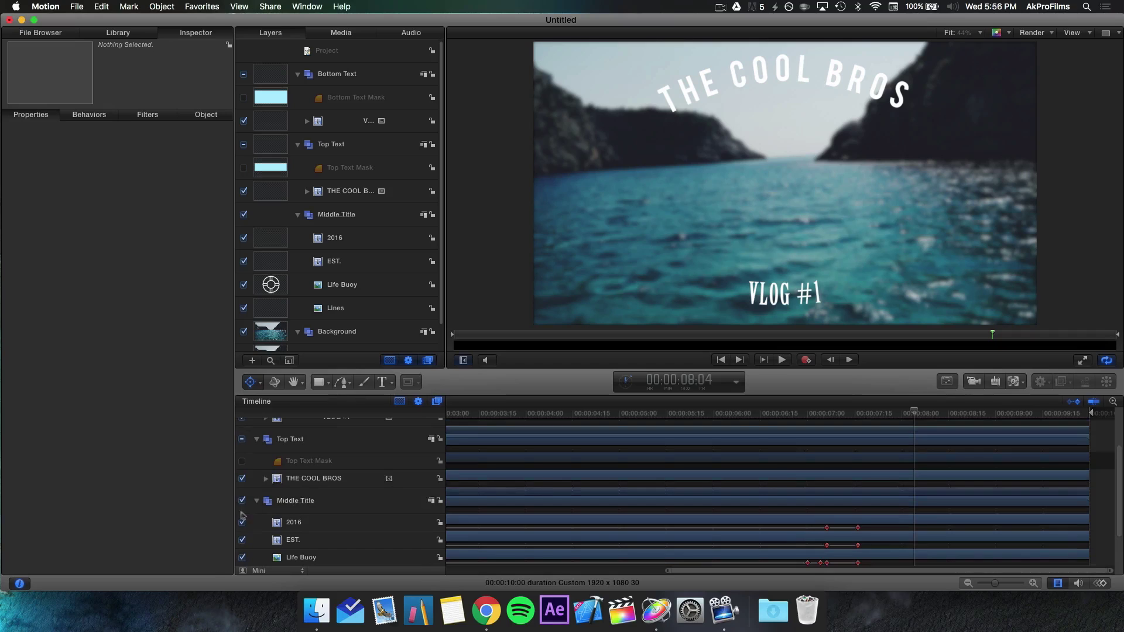
left_click(258, 500)
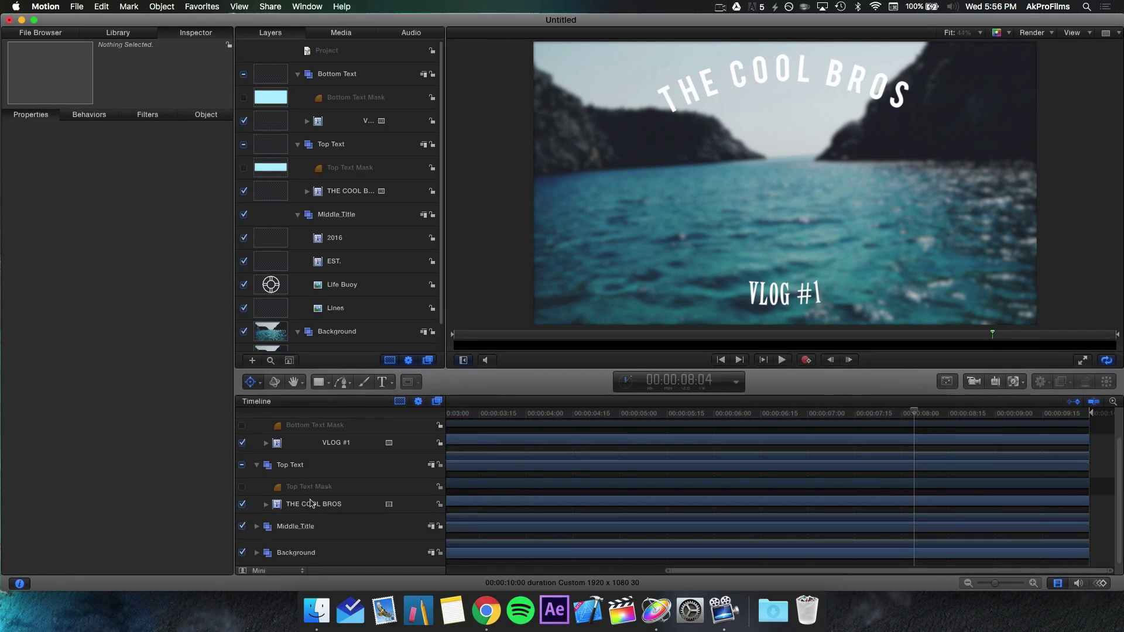
left_click(311, 502)
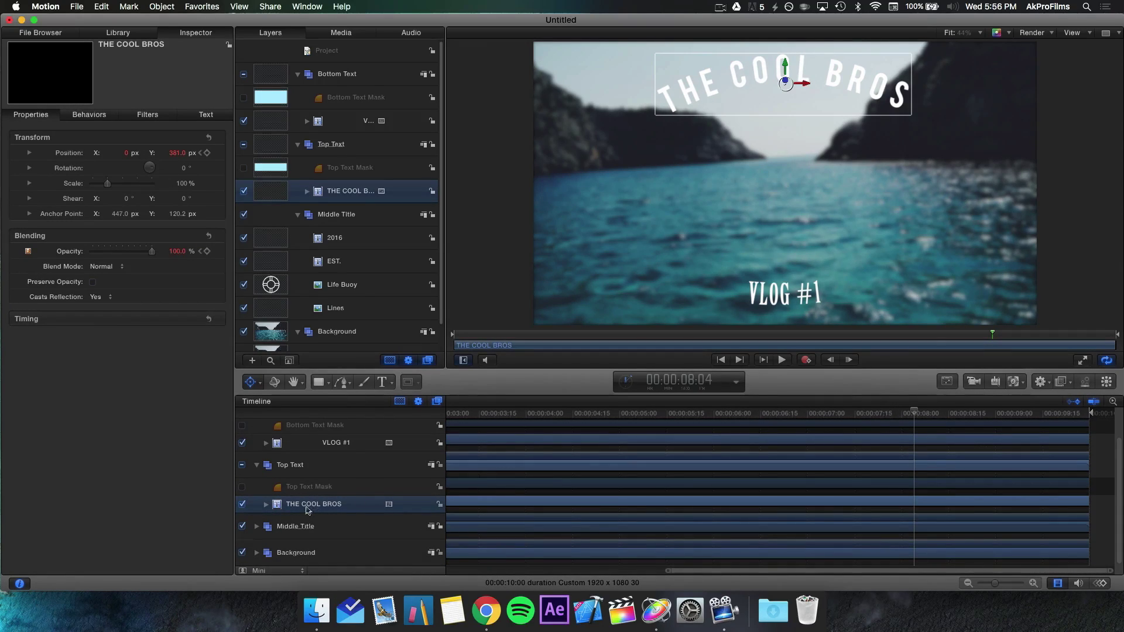
left_click_drag(894, 412, 850, 417)
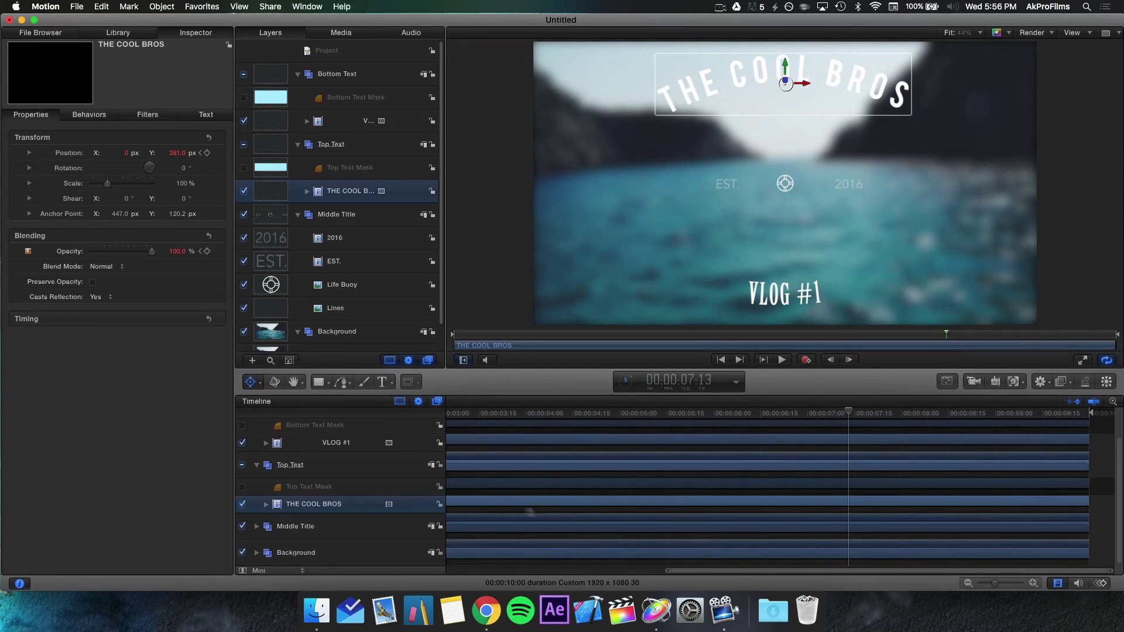
left_click(207, 153)
left_click(207, 251)
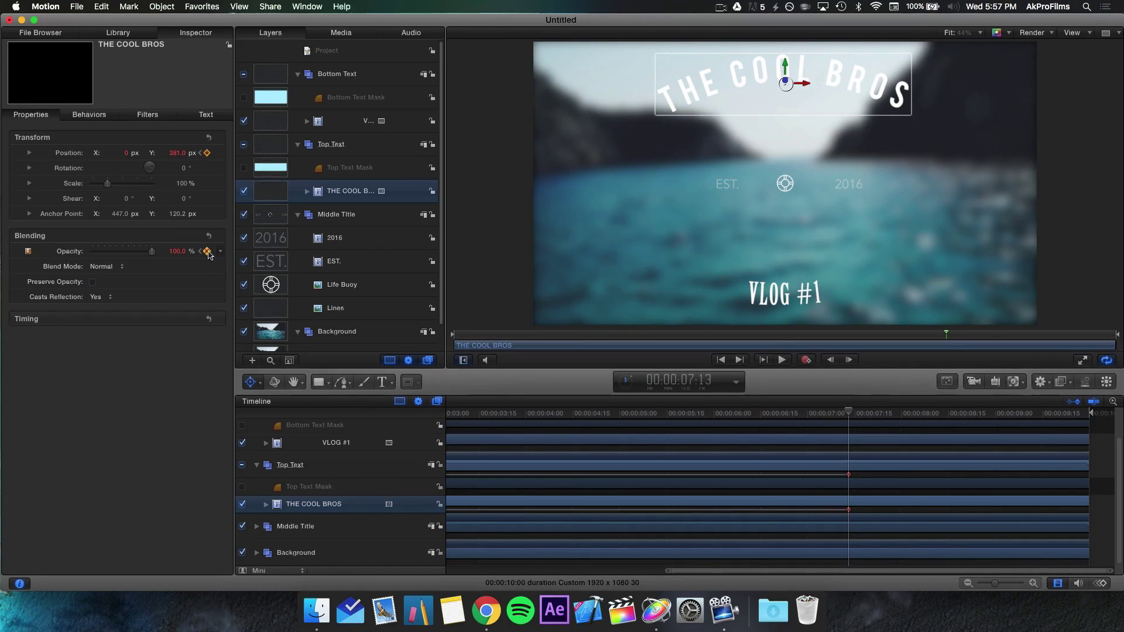
key("super+z")
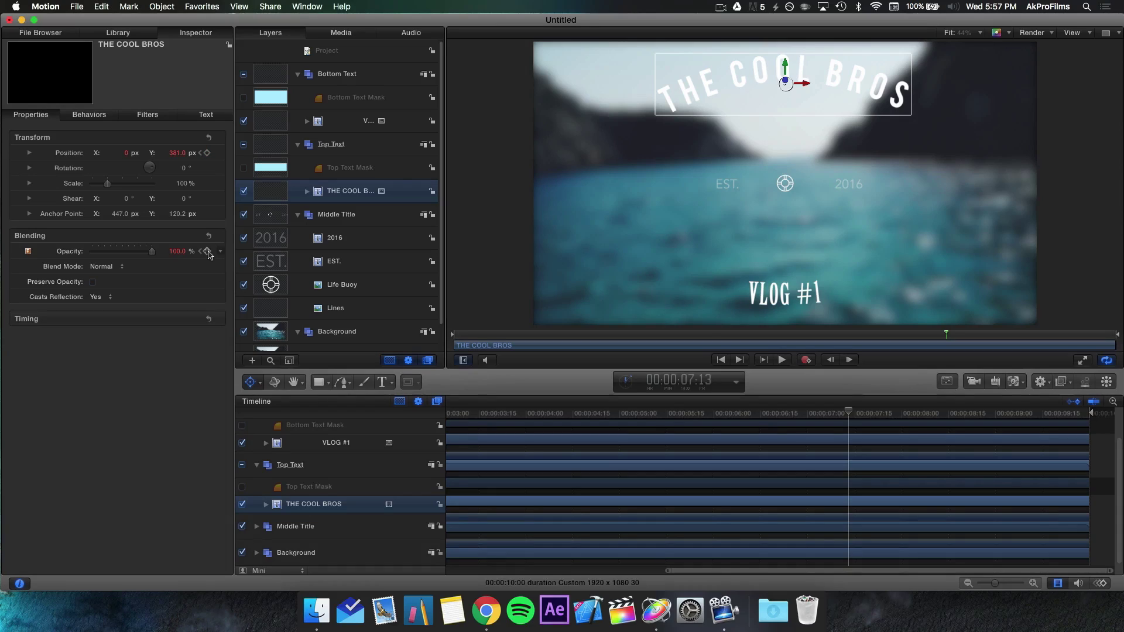
Copy the THE COOL BROS layer's three intro keyframes and paste them onto the same layer at 00:00:07:13
scroll(592, 508, "left", 10)
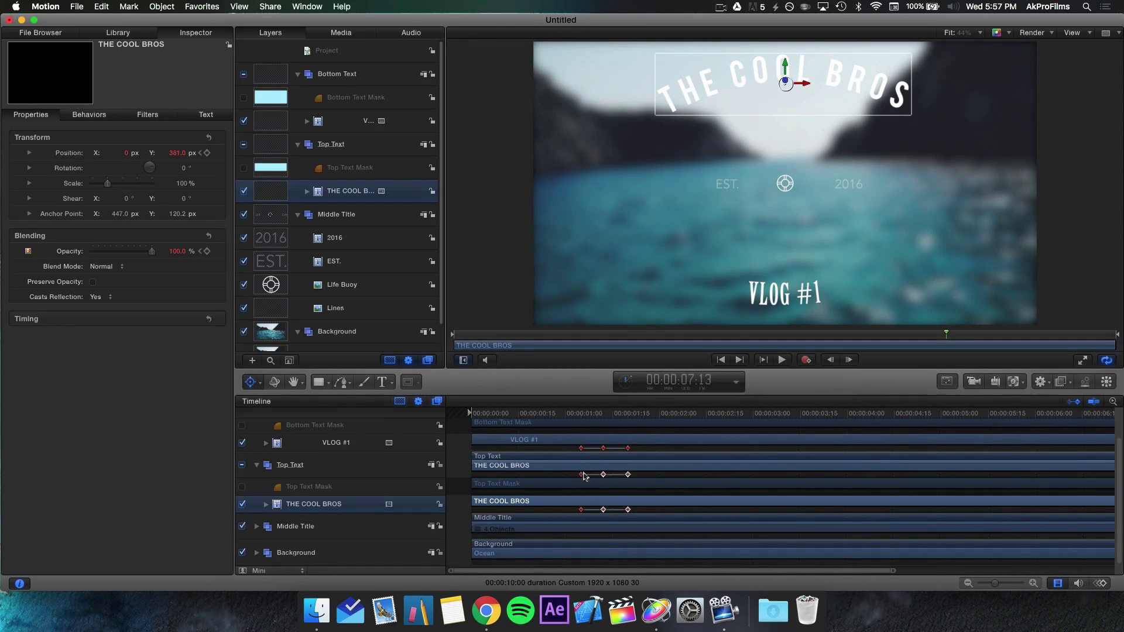
scroll(753, 445, "right", 10)
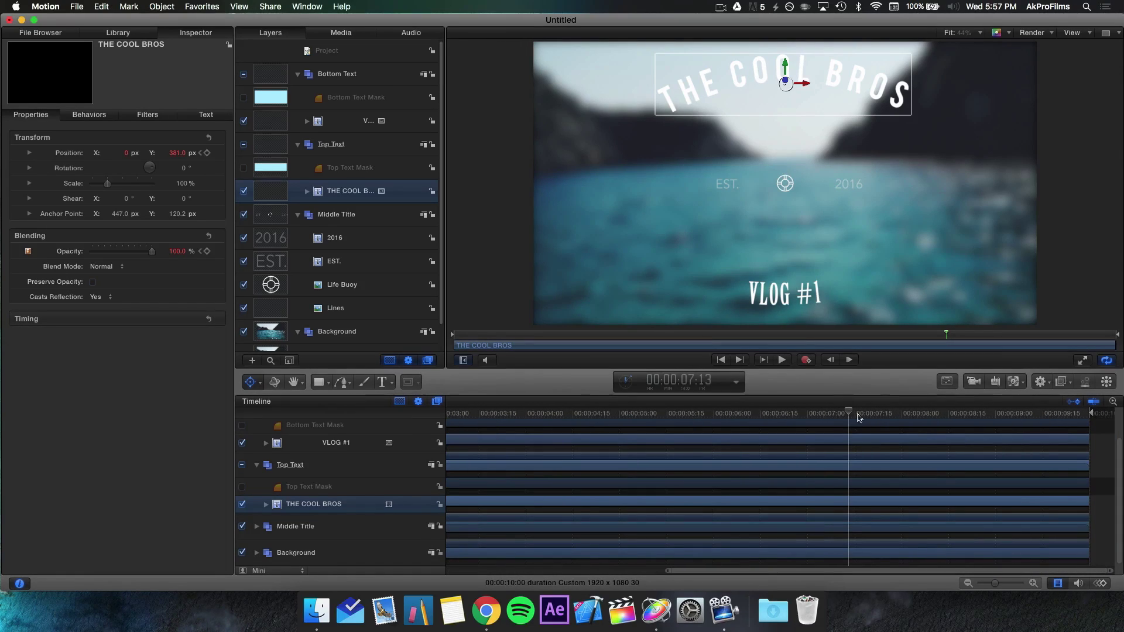
left_click_drag(850, 414, 848, 413)
key("super+v")
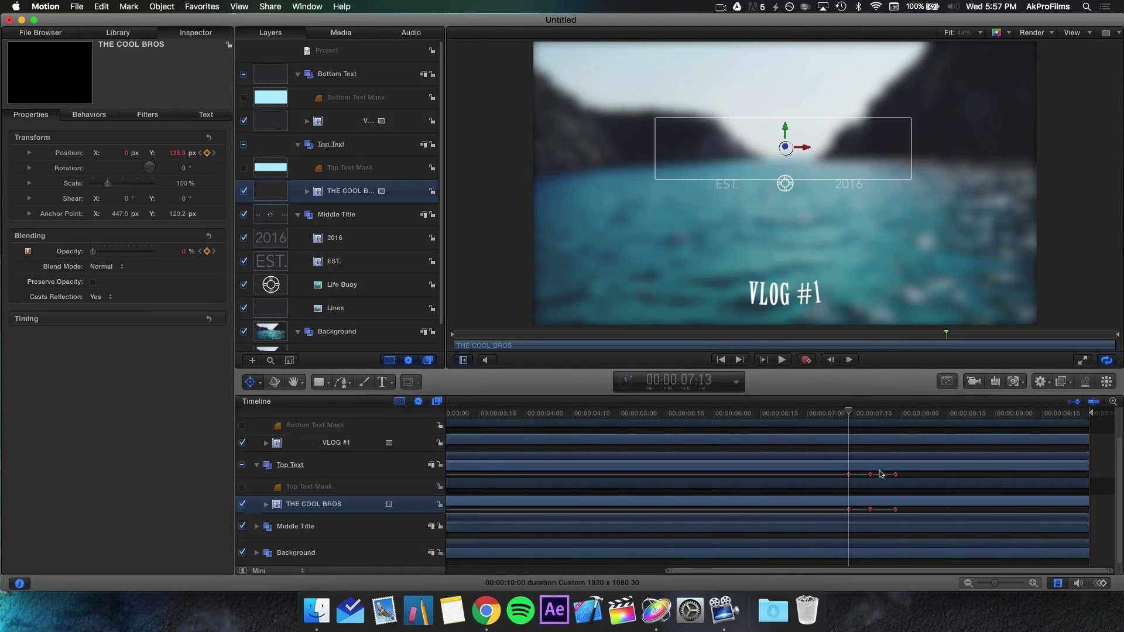
Show THE COOL BROS outro keyframes in the Keyframe Editor and remove the other layers' parameters from the curve set
right_click(849, 474)
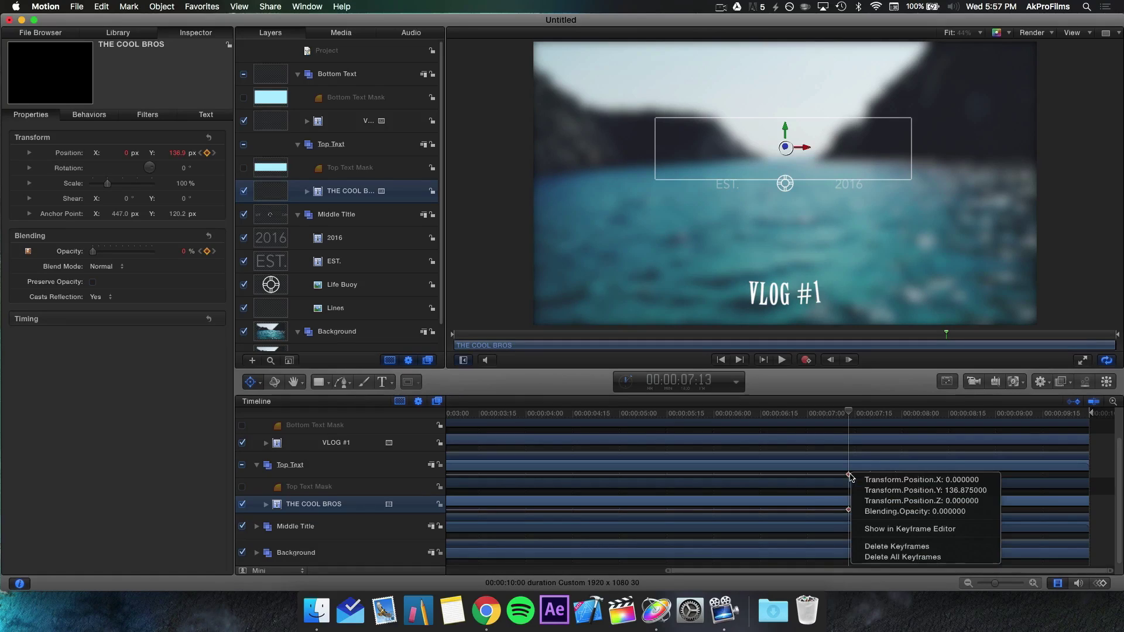
left_click(905, 529)
left_click(321, 502)
key("Delete")
key("Delete")
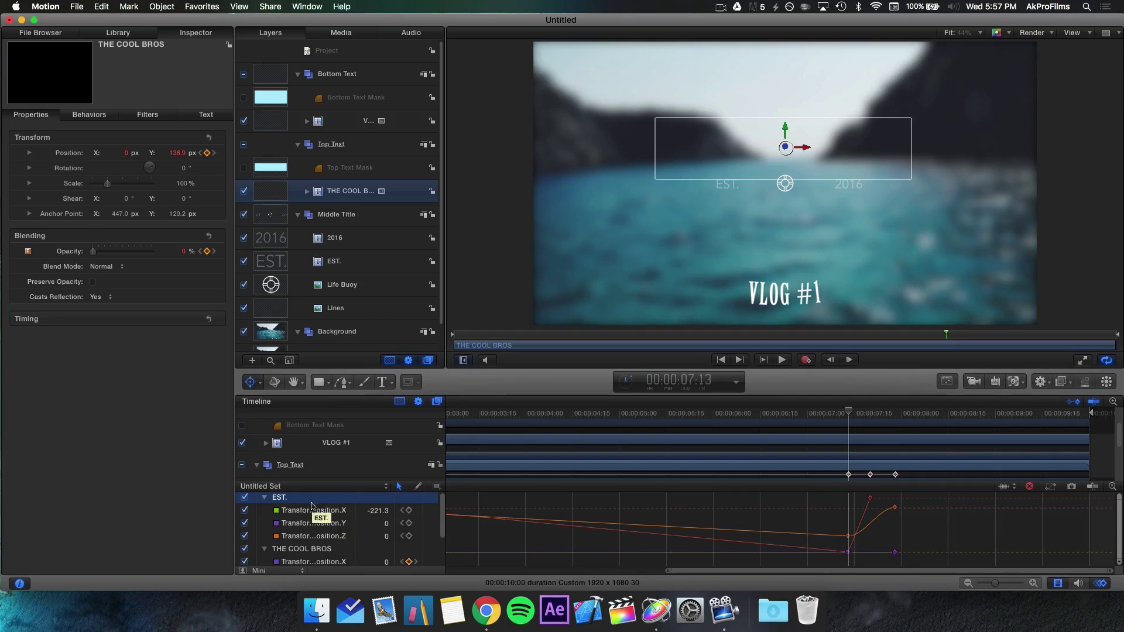
key("Delete")
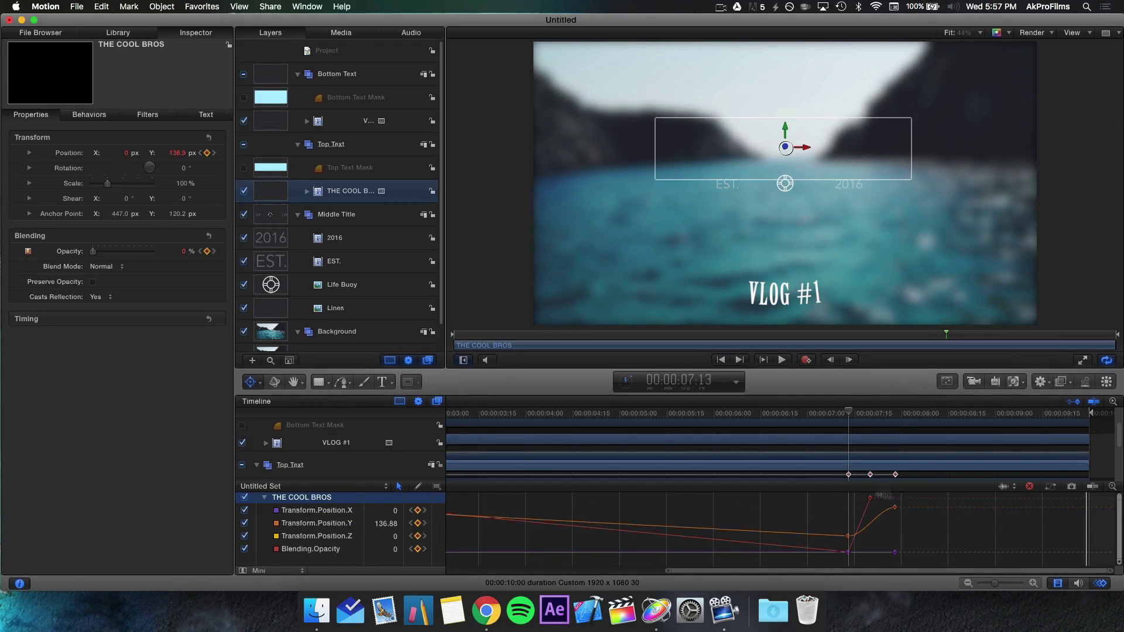
Reverse all of THE COOL BROS outro keyframes, preview the result and close the Keyframe Editor
left_click_drag(910, 498, 844, 556)
right_click(847, 552)
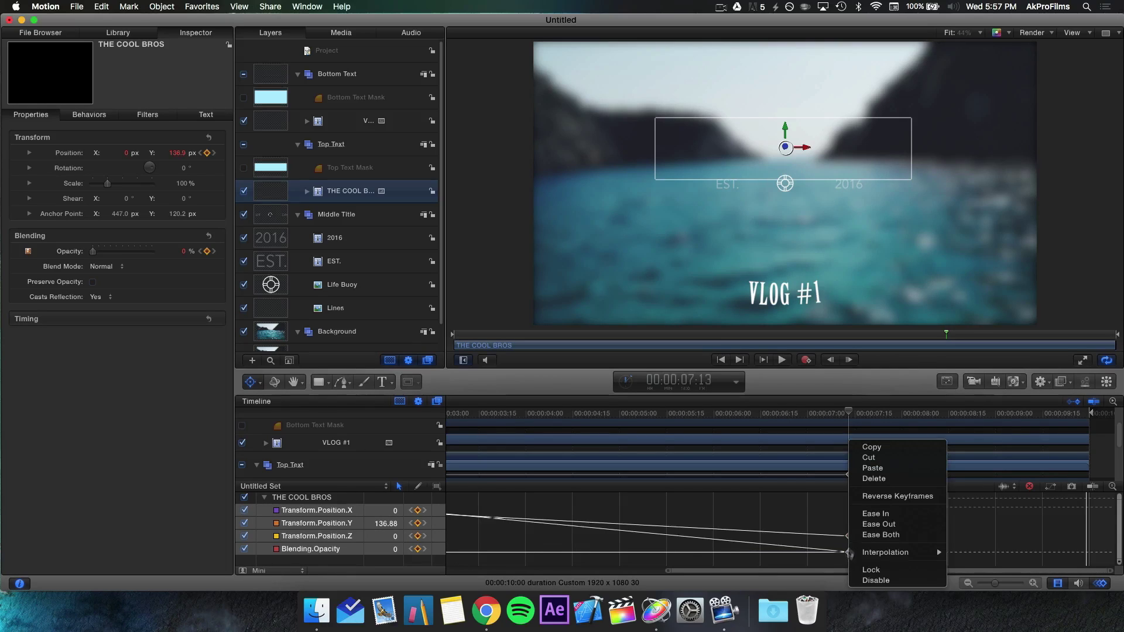
left_click(871, 482)
key("space")
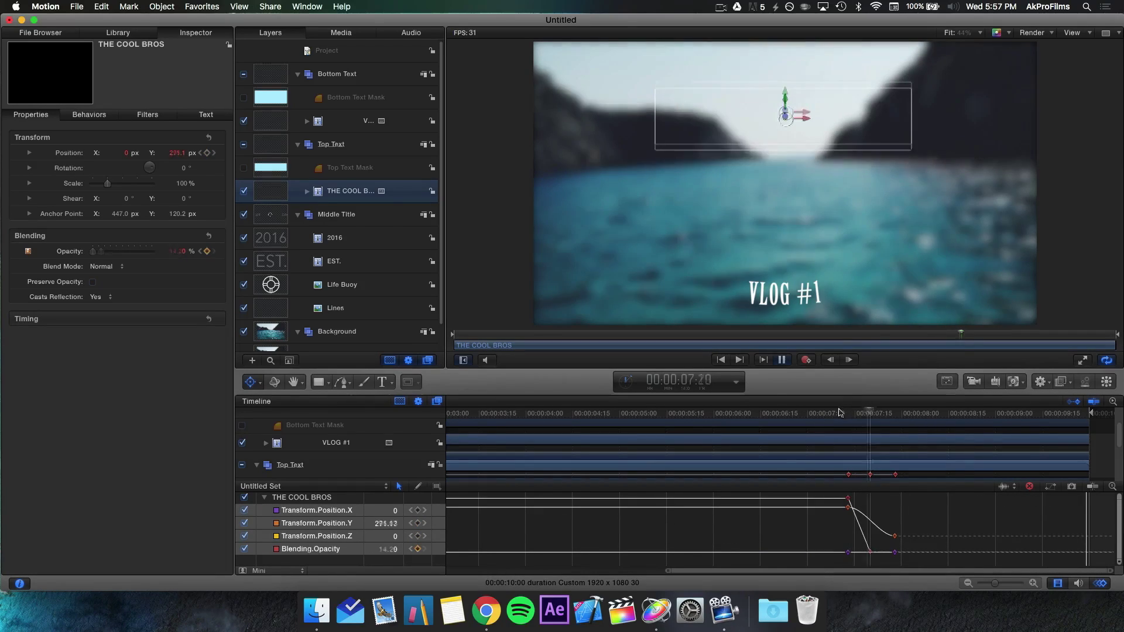
left_click(1101, 584)
Copy the VLOG #1 layer's three intro keyframes and paste them onto the same layer at 00:00:07:13
scroll(293, 465, "up", 3)
scroll(304, 462, "down", 3)
left_click(324, 456)
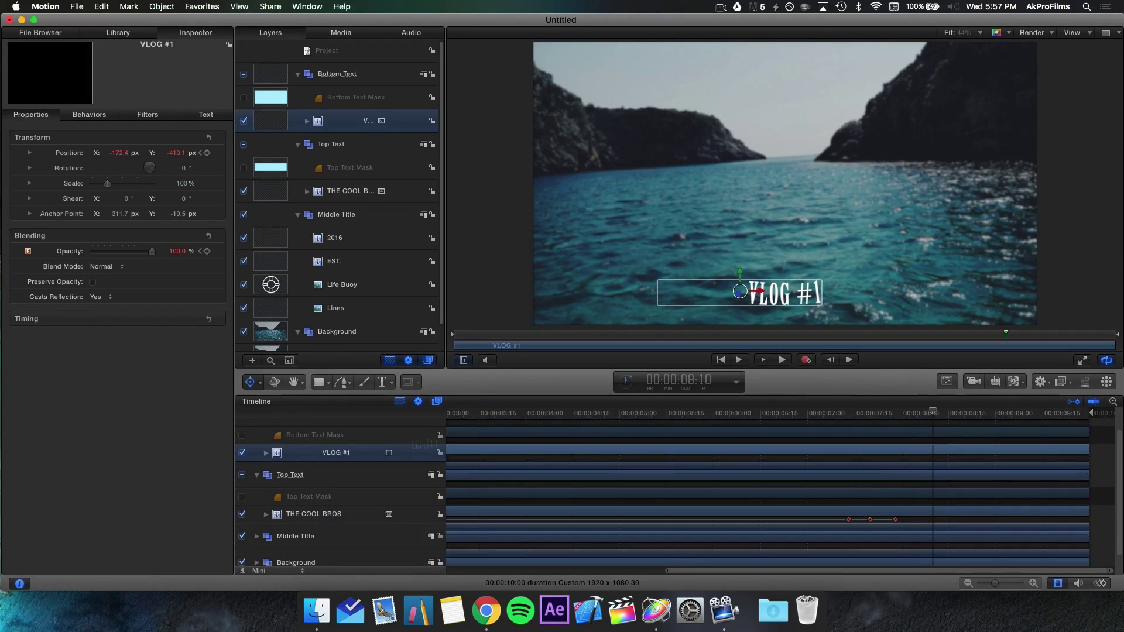
scroll(621, 462, "left", 10)
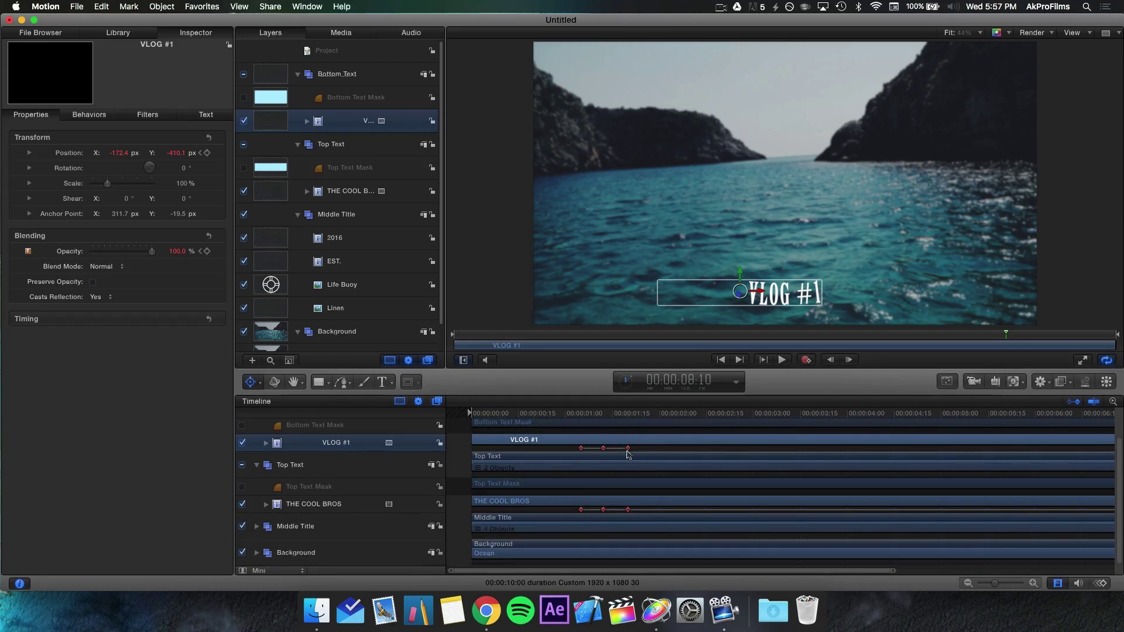
right_click(581, 448)
left_click(581, 449)
key("super+c")
scroll(740, 454, "right", 9)
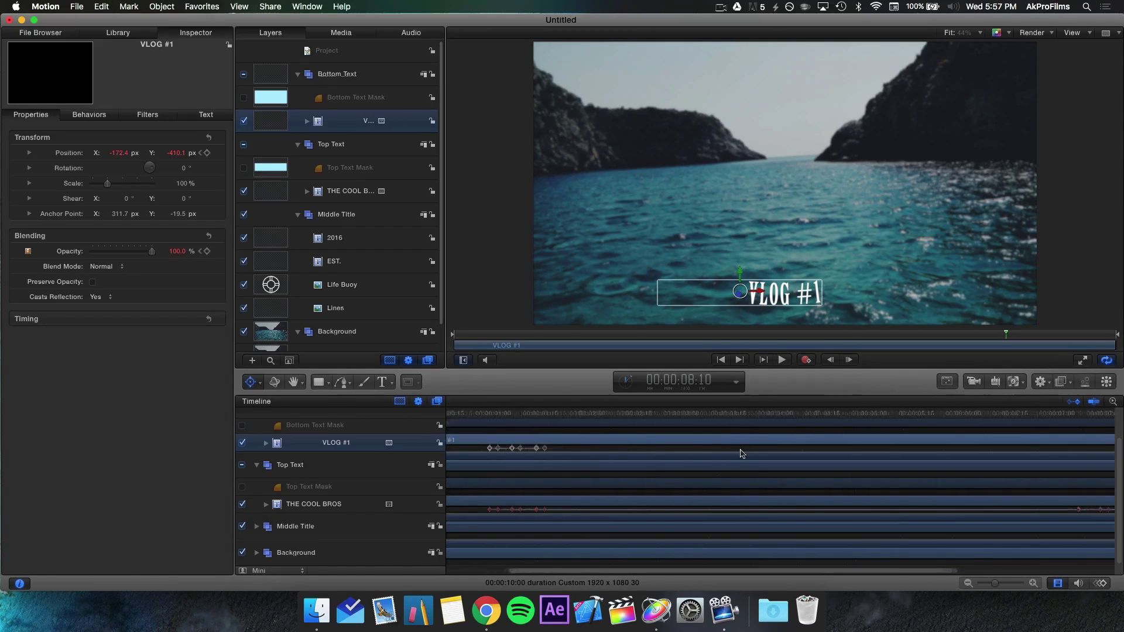
left_click(887, 415)
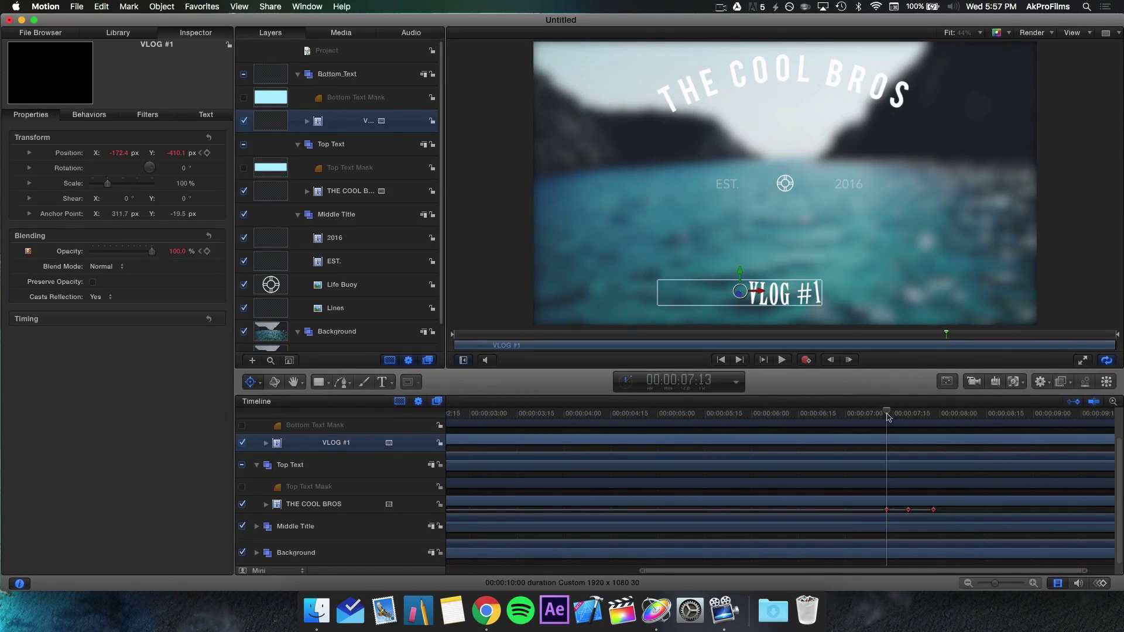
key("super+v")
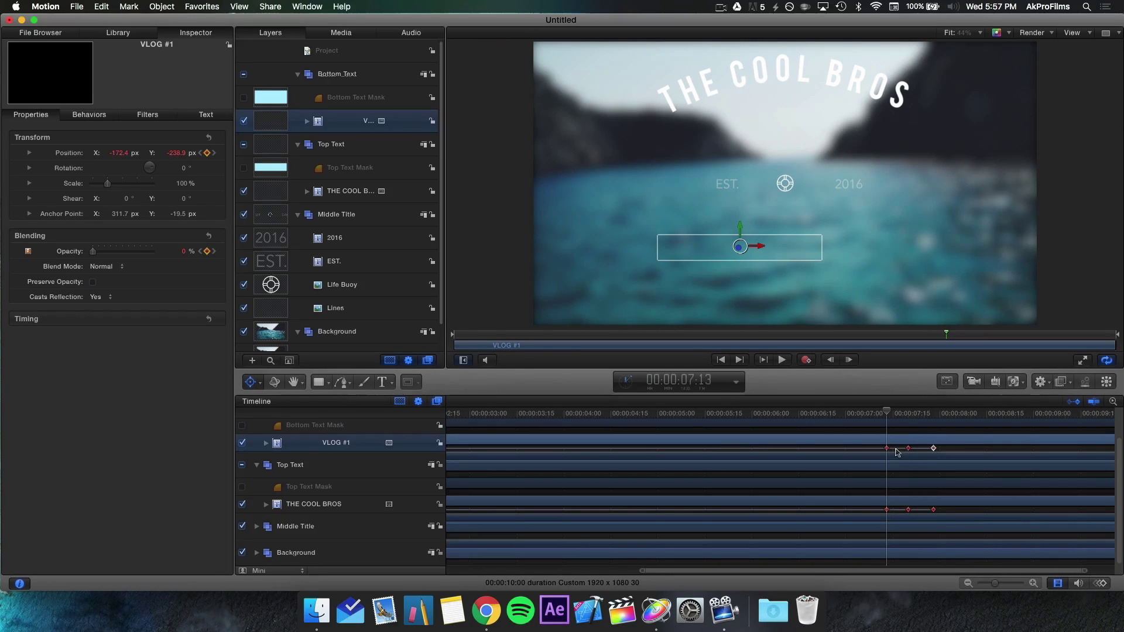
Show the pasted VLOG #1 keyframes in the Keyframe Editor and remove THE COOL BROS from the curve set
right_click(887, 450)
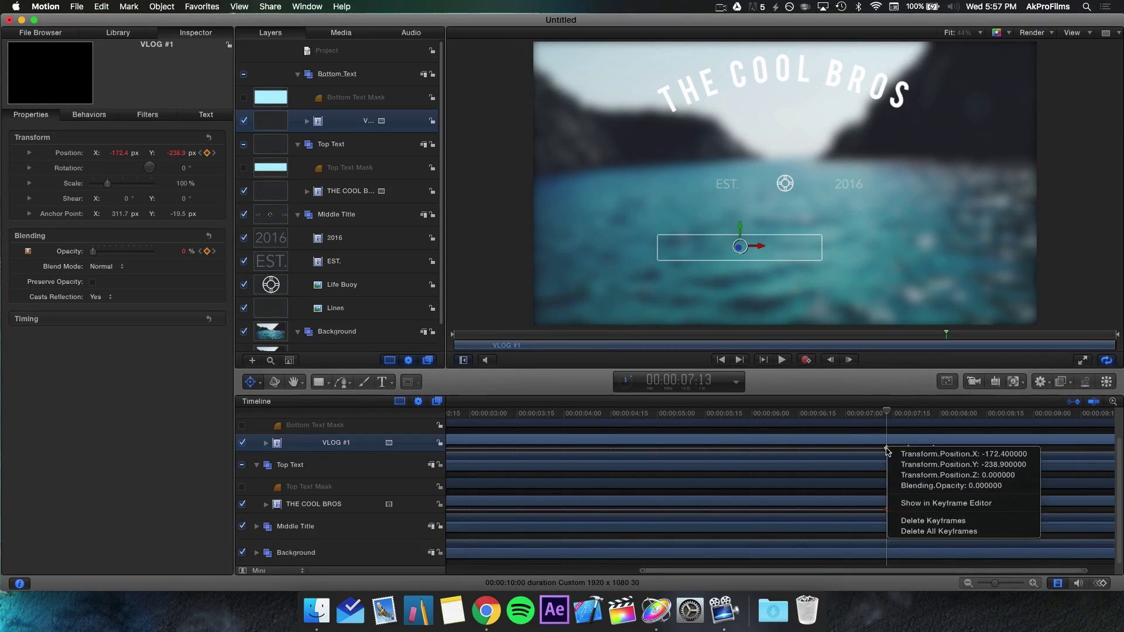
left_click(931, 510)
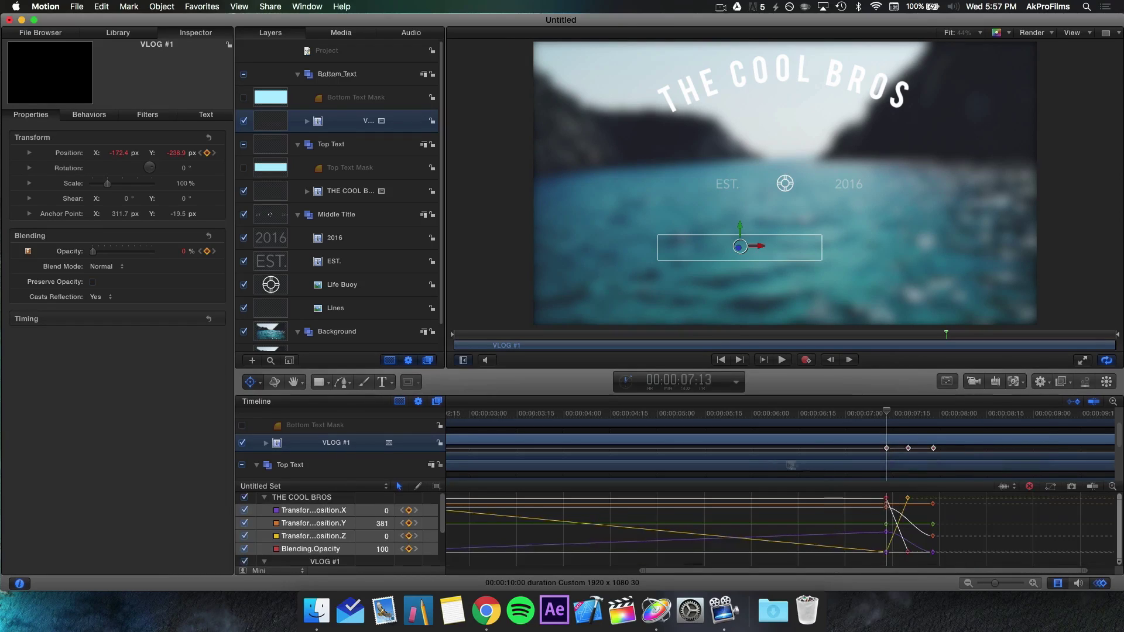
left_click(324, 498)
key("Delete")
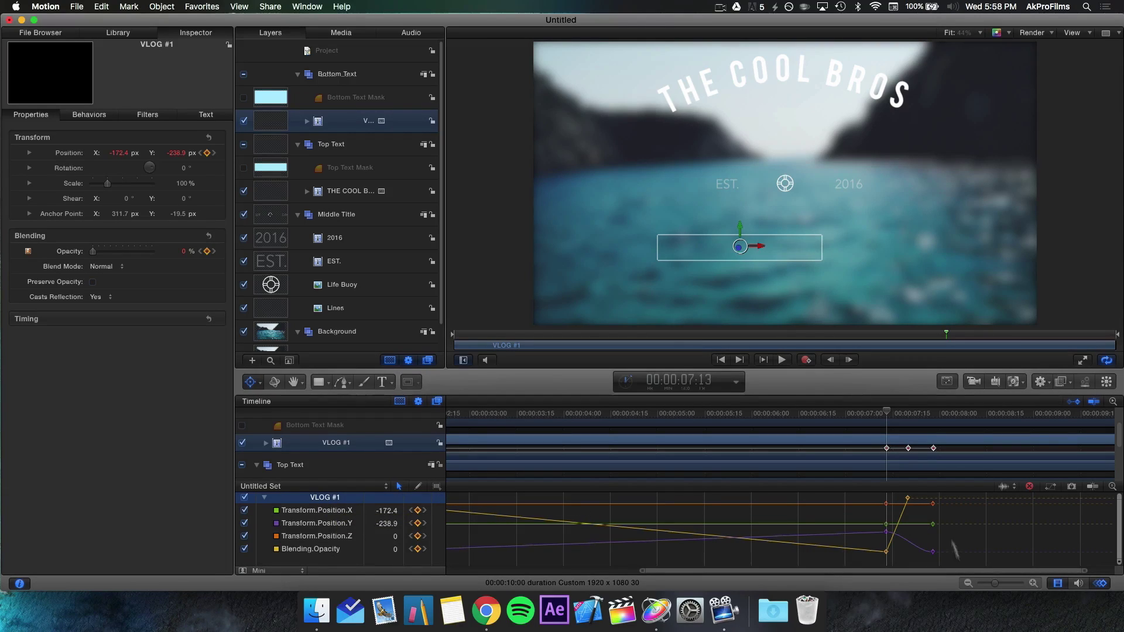
Reverse all of the VLOG #1 outro keyframes, close the Keyframe Editor and preview the outro
left_click_drag(948, 494, 882, 554)
right_click(886, 553)
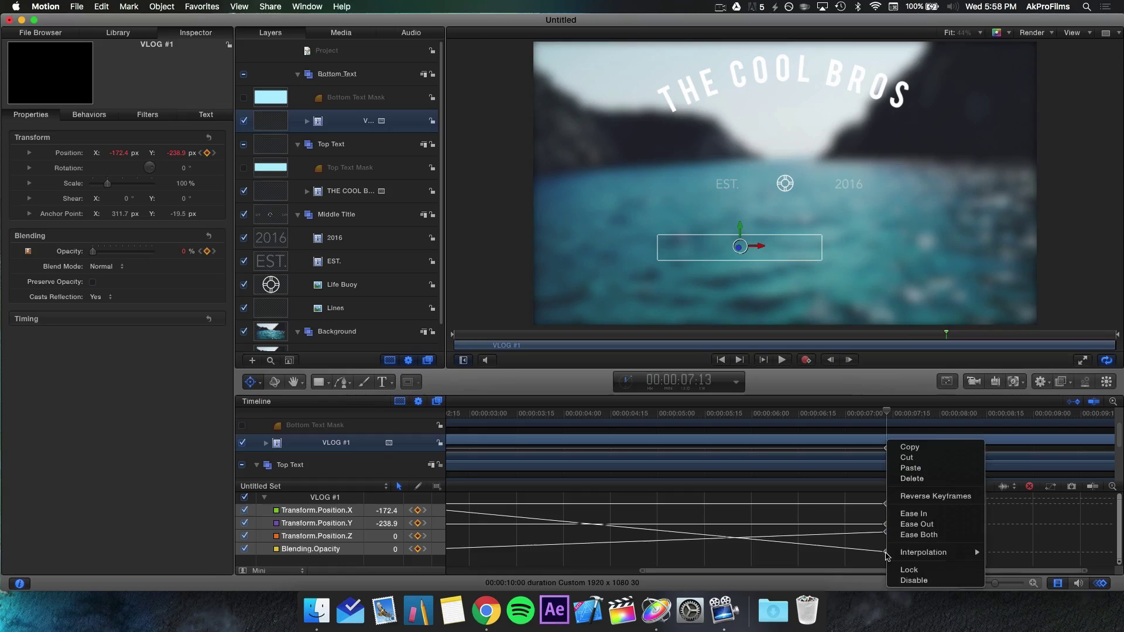
left_click(920, 500)
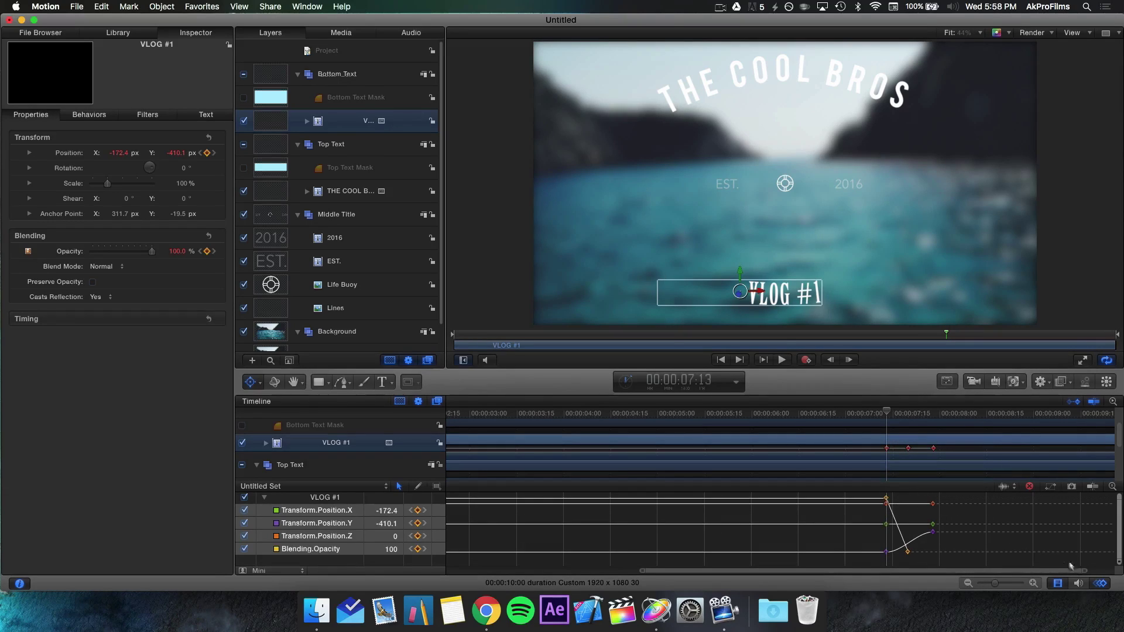
left_click(1099, 584)
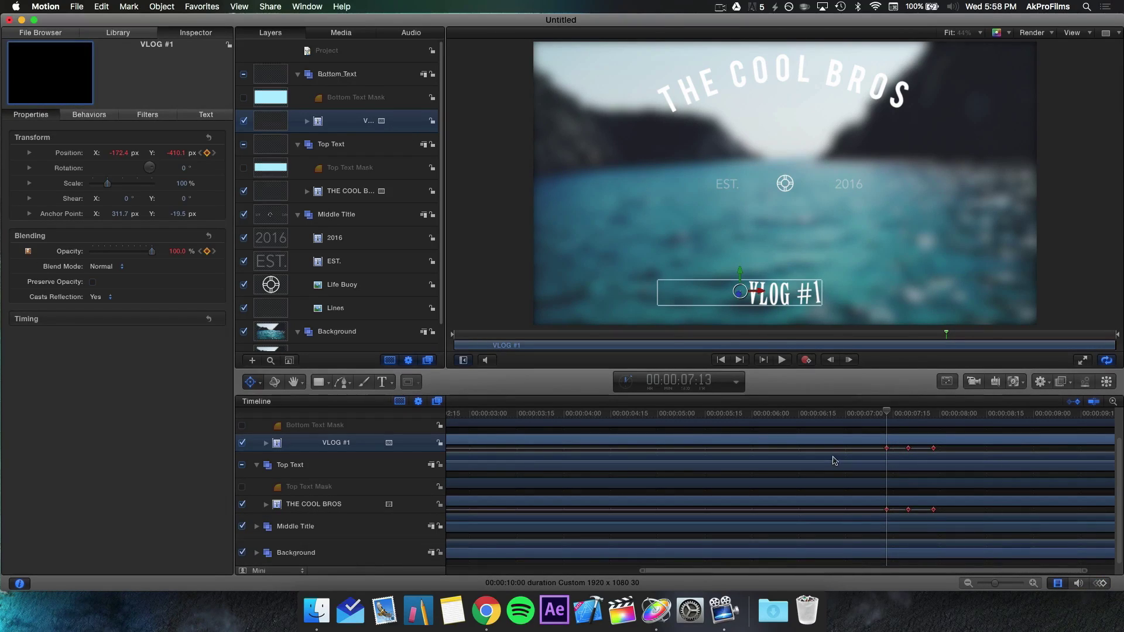
key("space")
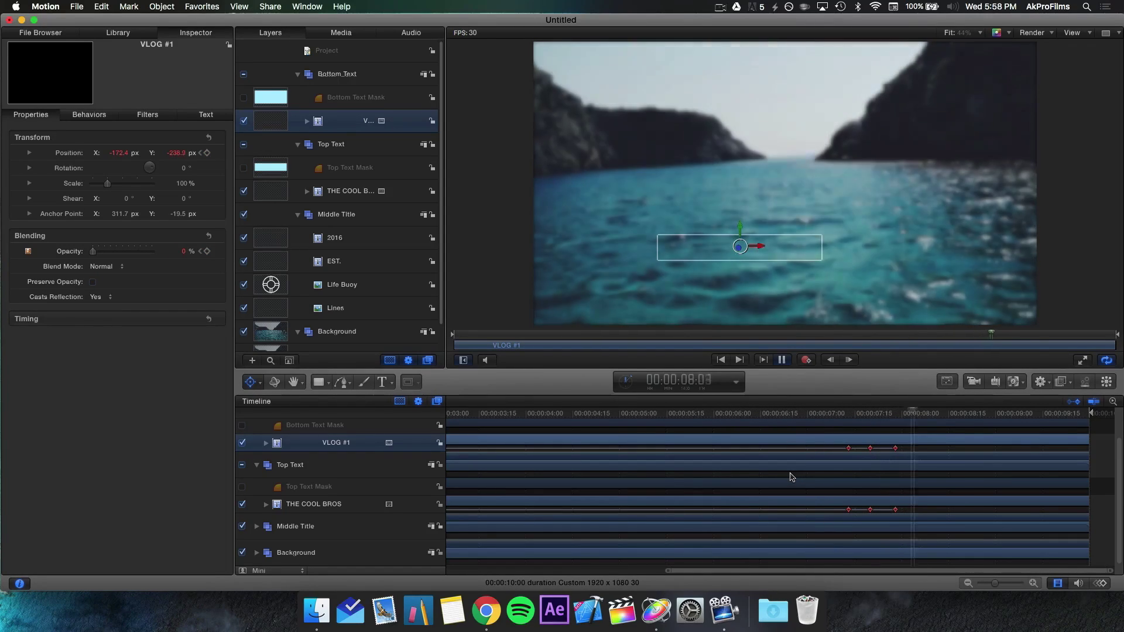
key("space")
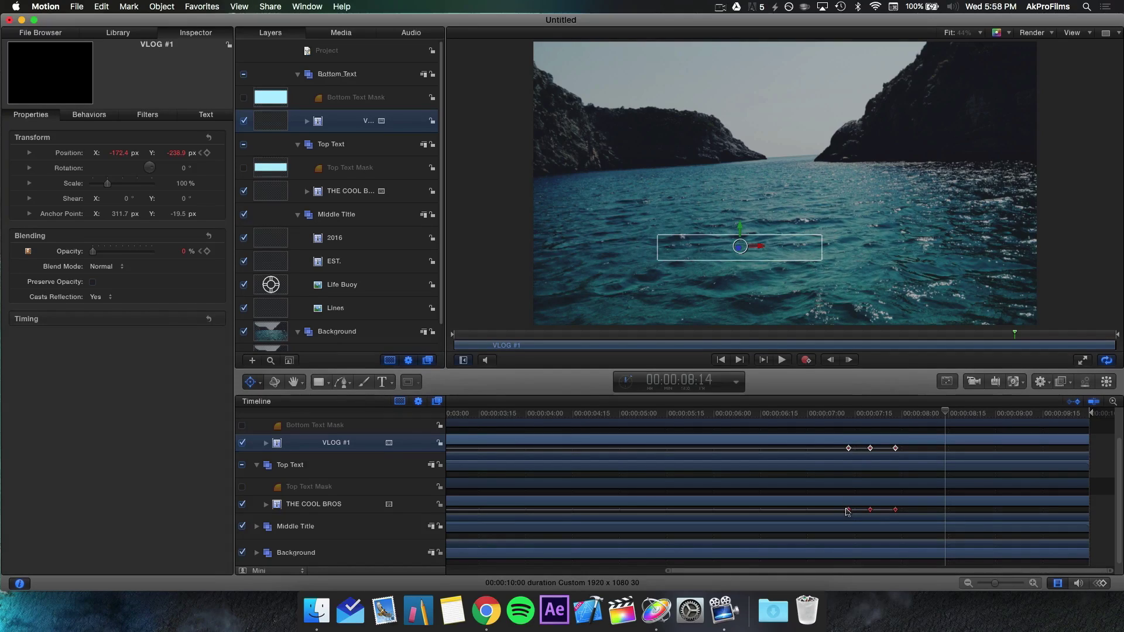
Shift the outro keyframes of VLOG #1 and THE COOL BROS about seven frames earlier and preview the outro
left_click_drag(893, 511, 873, 511)
left_click(825, 411)
key("space")
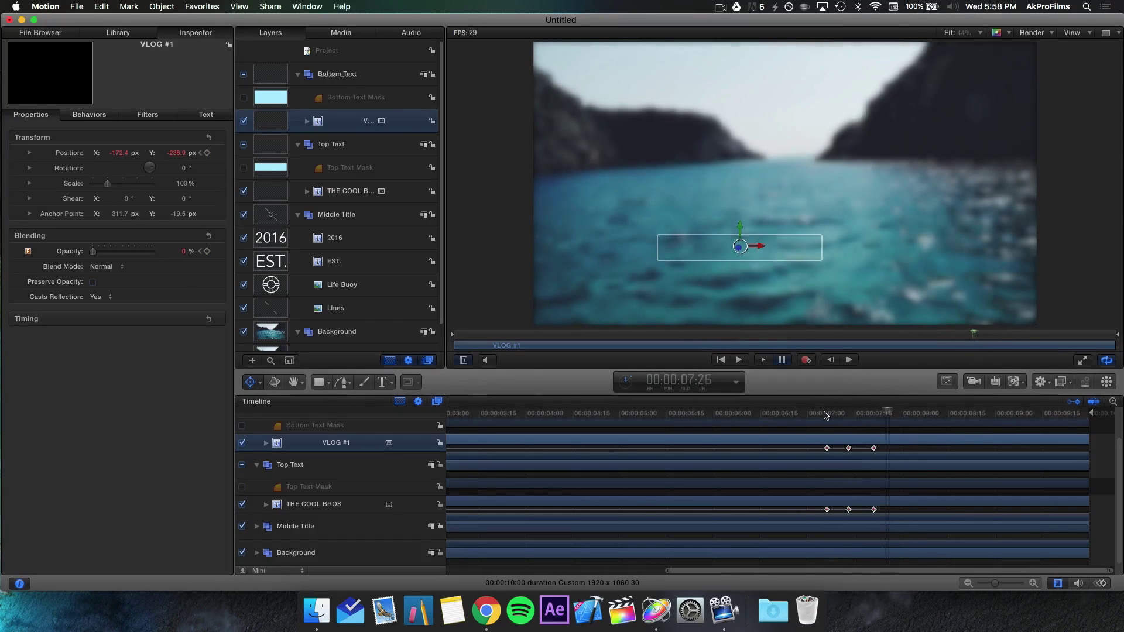
key("space")
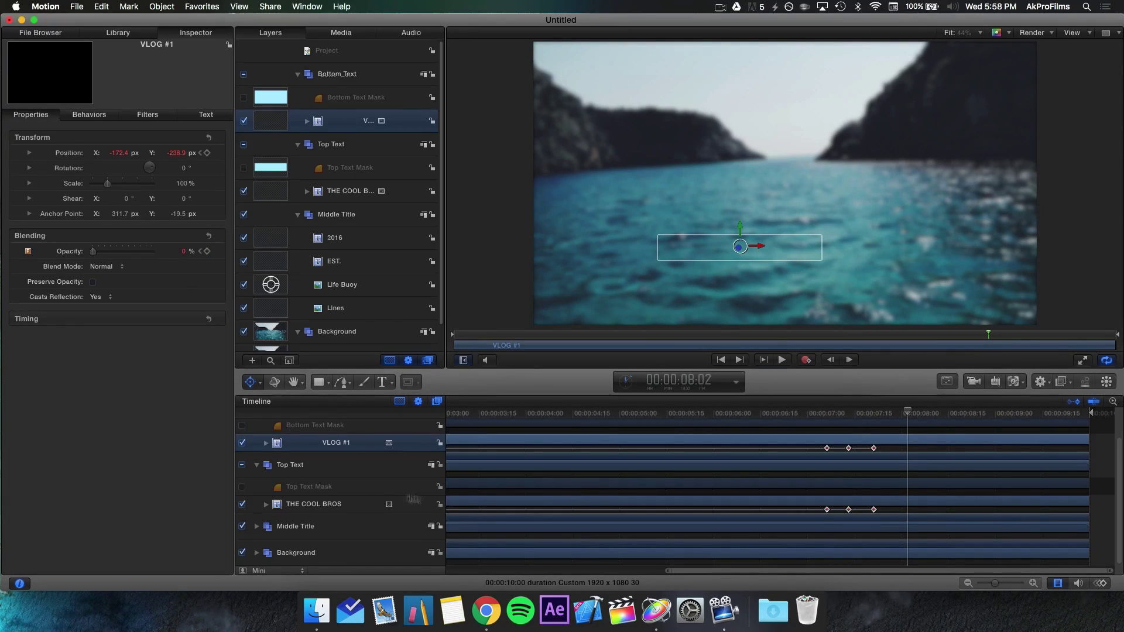
Collapse the Bottom Text and Top Text groups and expand the Background group to reveal the Ocean layer's keyframes
scroll(261, 451, "up", 2)
left_click(256, 449)
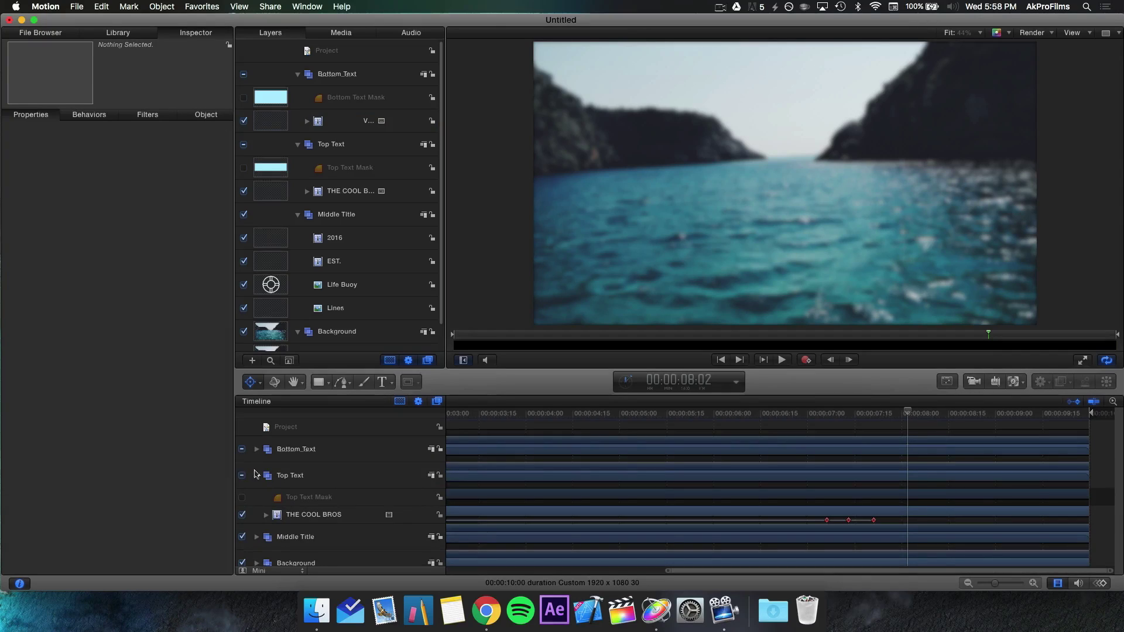
left_click(257, 476)
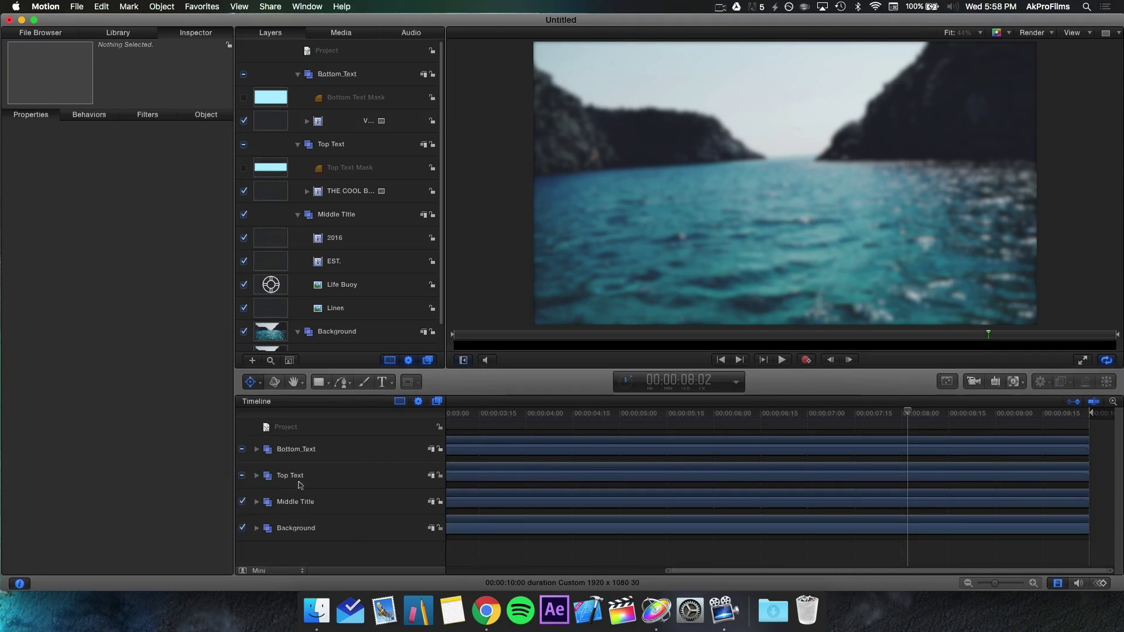
left_click(256, 528)
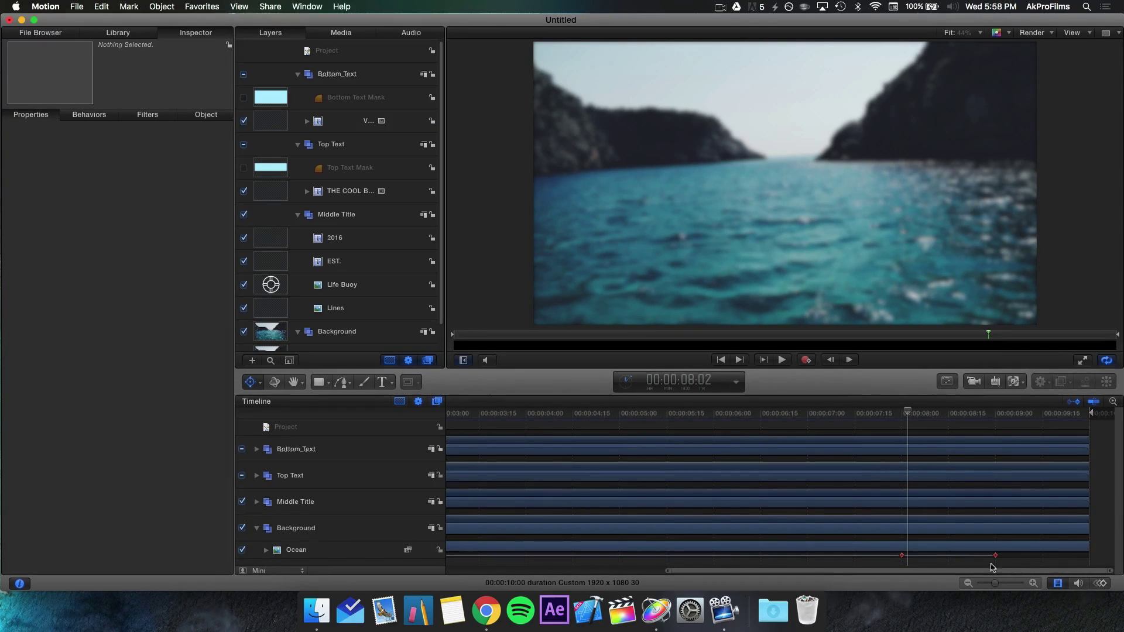
Shift both of the Ocean layer's closing opacity keyframes about 13 frames earlier and preview the ending
left_click(918, 561)
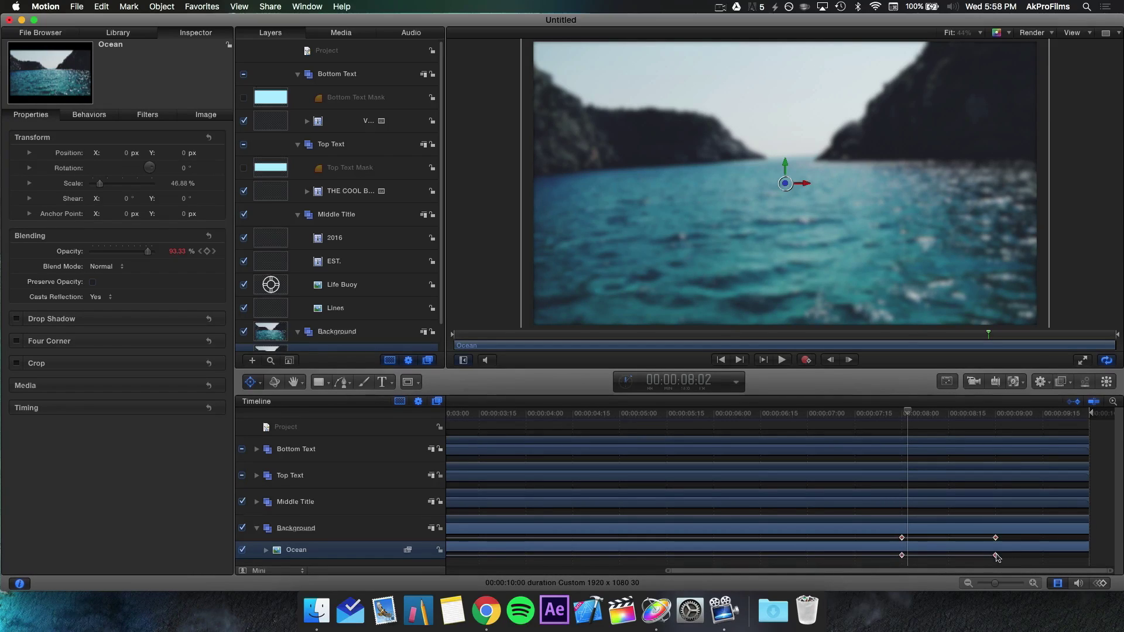
left_click_drag(997, 557, 955, 560)
left_click(844, 414)
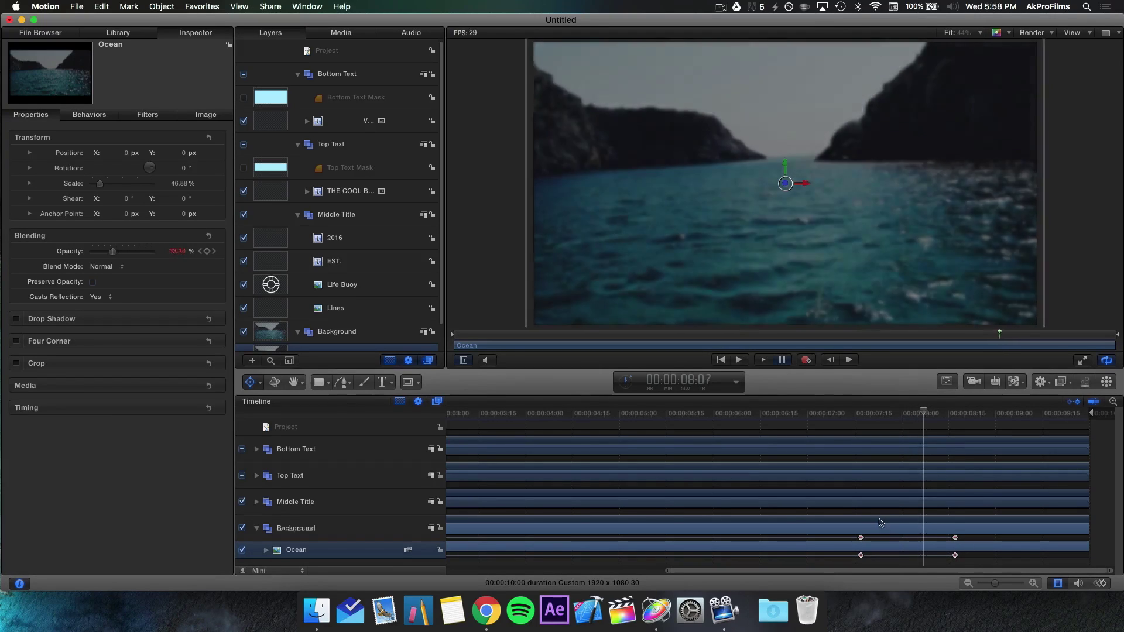
key("space")
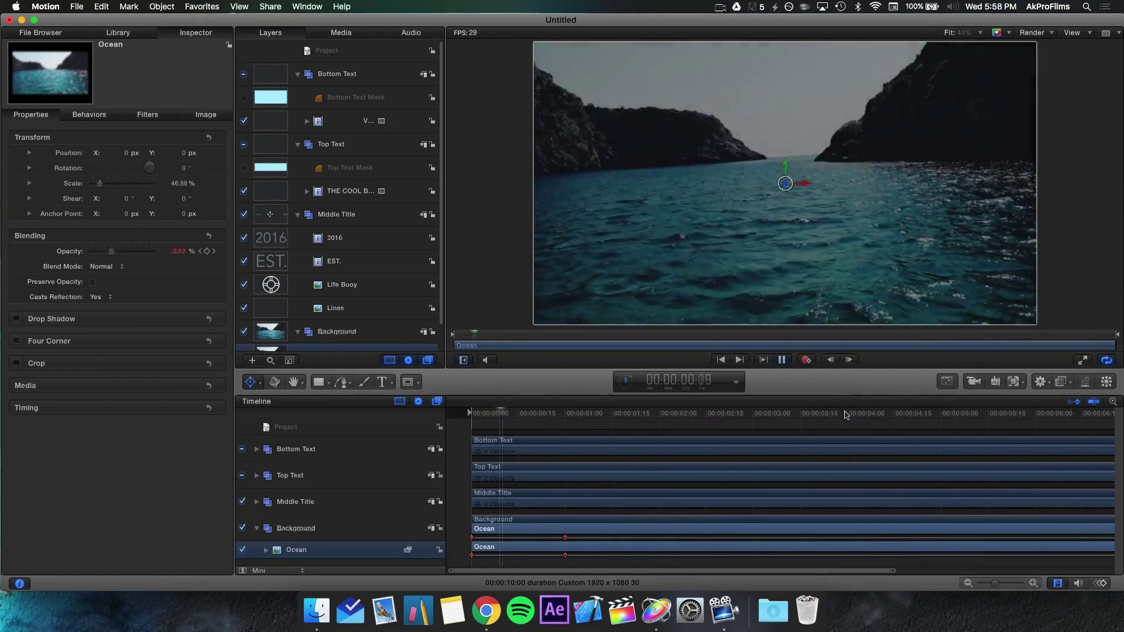
key("space")
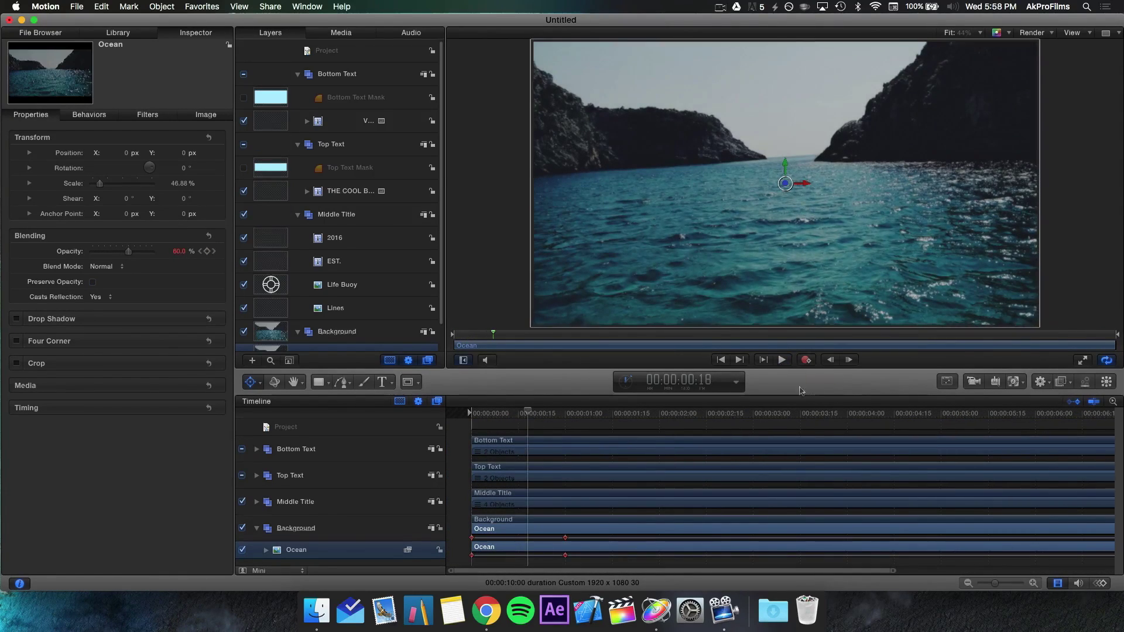
Set the canvas channel display to Transparent and play the animation from 00:00:00:00 to inspect the background edges
left_click(1006, 34)
left_click(1004, 34)
left_click(1005, 33)
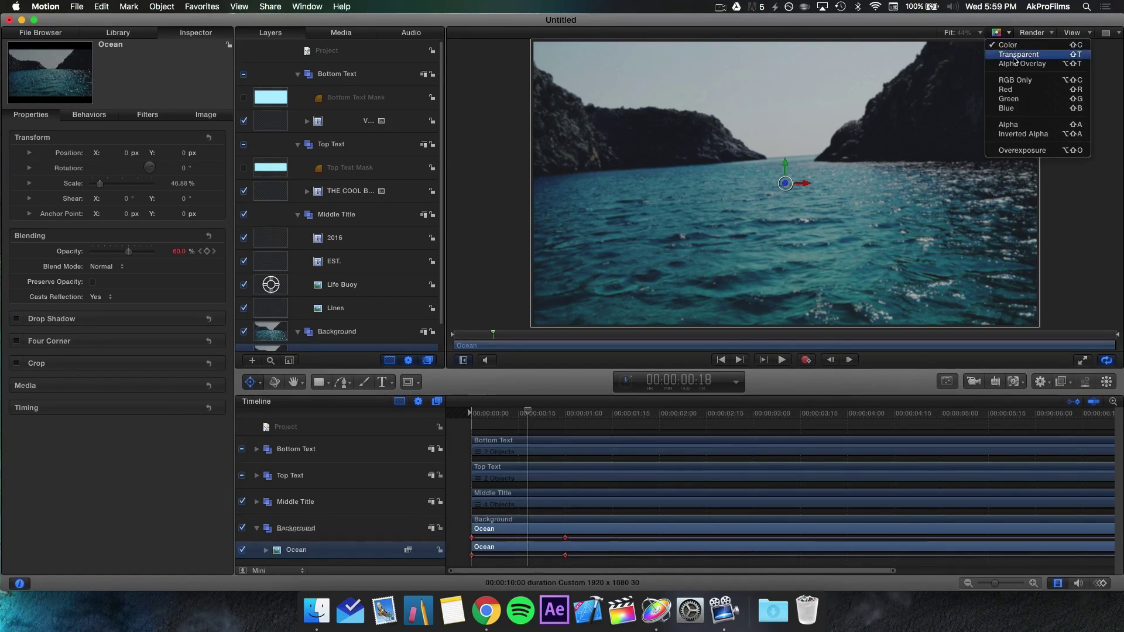
left_click(1013, 55)
left_click_drag(529, 413, 373, 419)
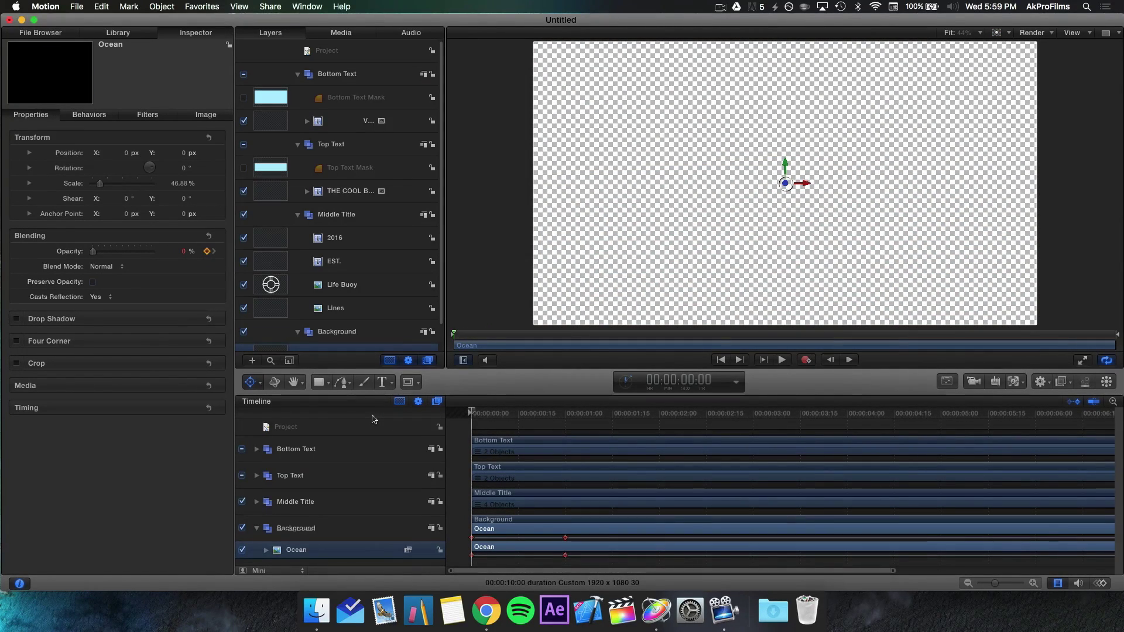
key("space")
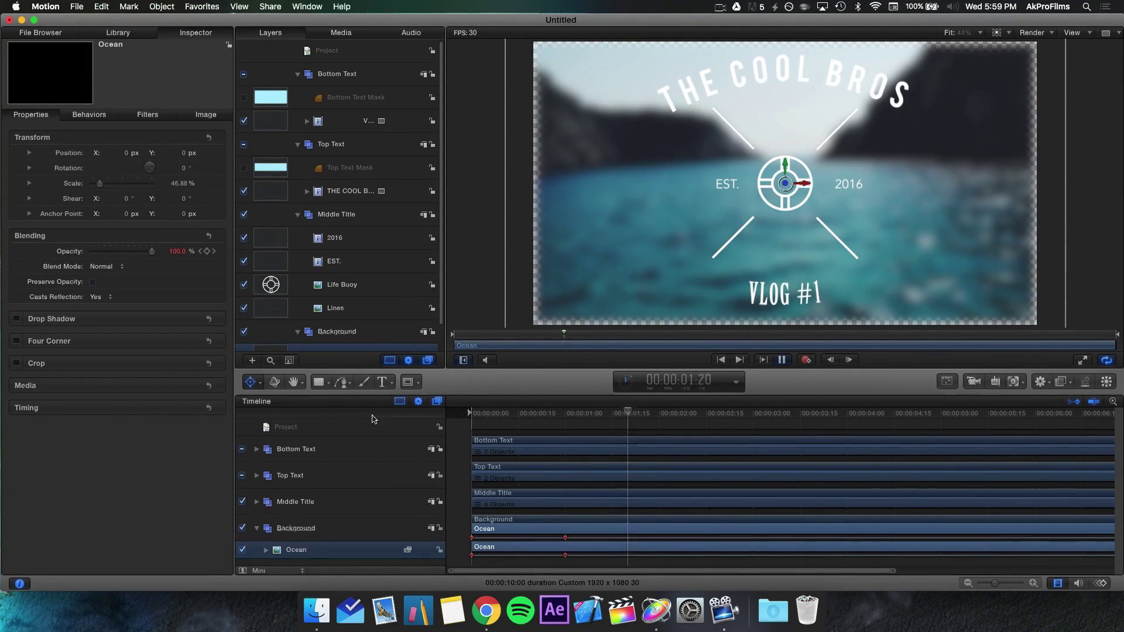
key("space")
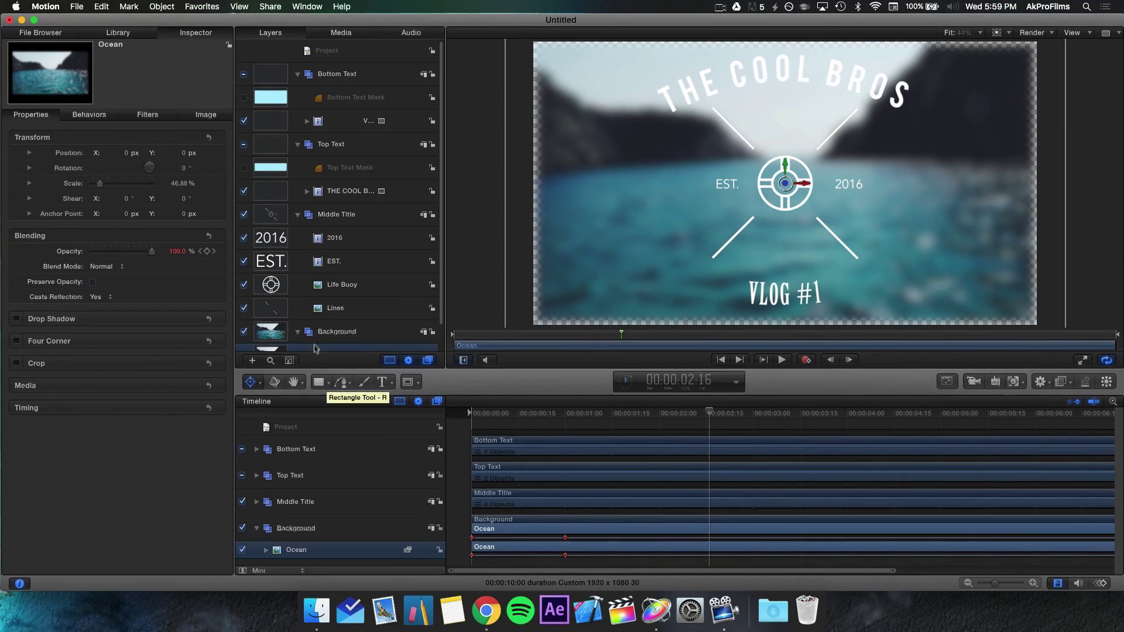
Scale the Ocean background layer up to 58 % so its blurred edges extend beyond the canvas
scroll(321, 341, "down", 2)
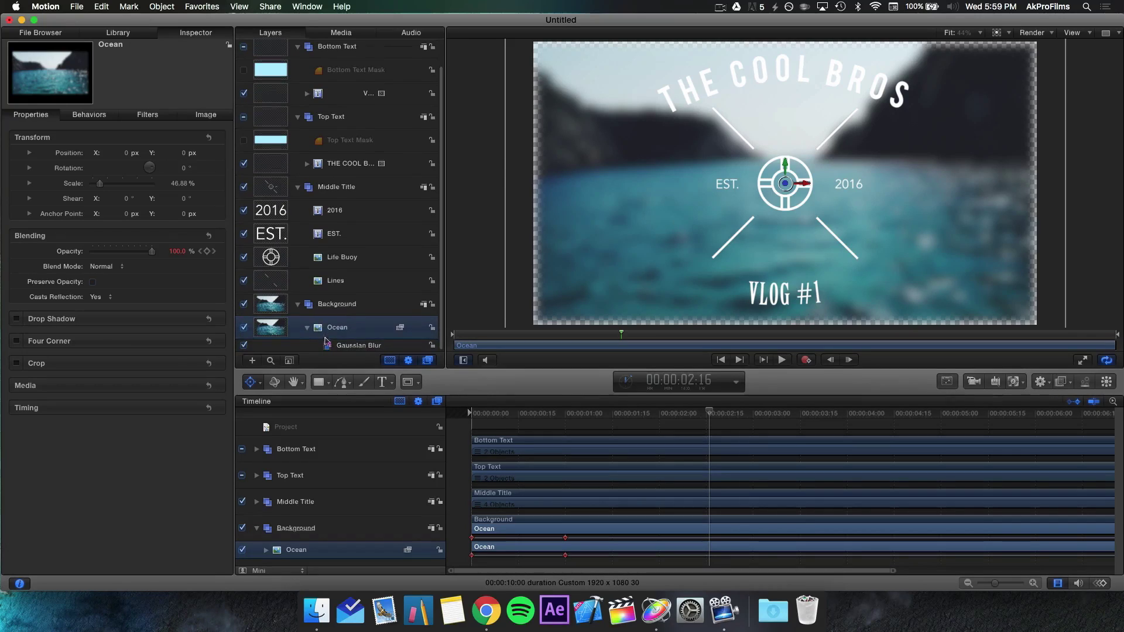
left_click(328, 345)
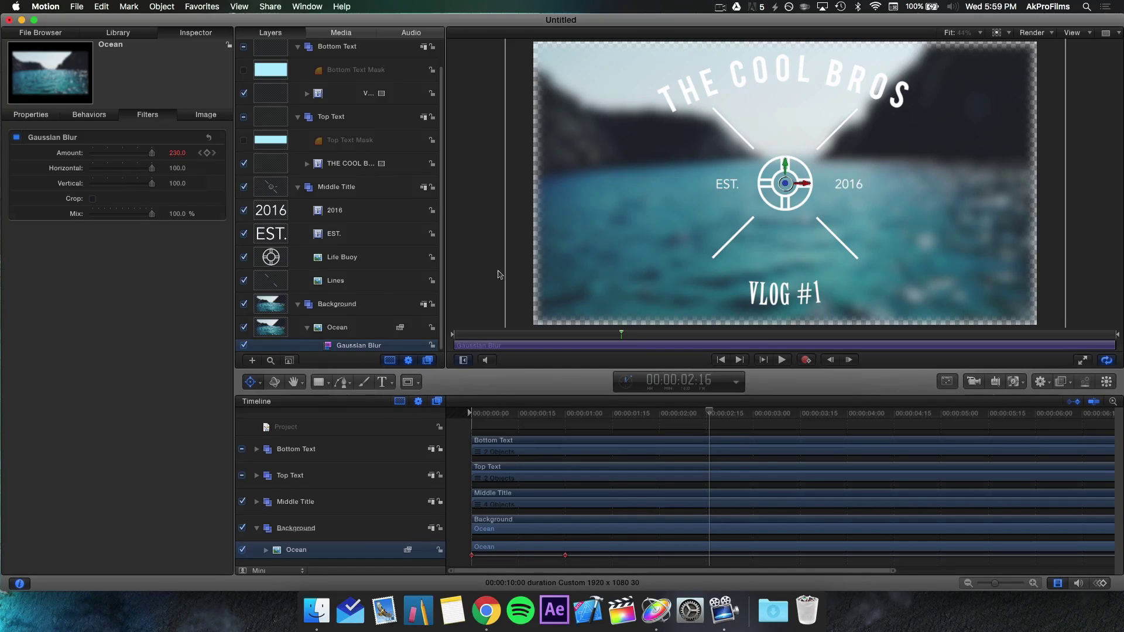
left_click(30, 114)
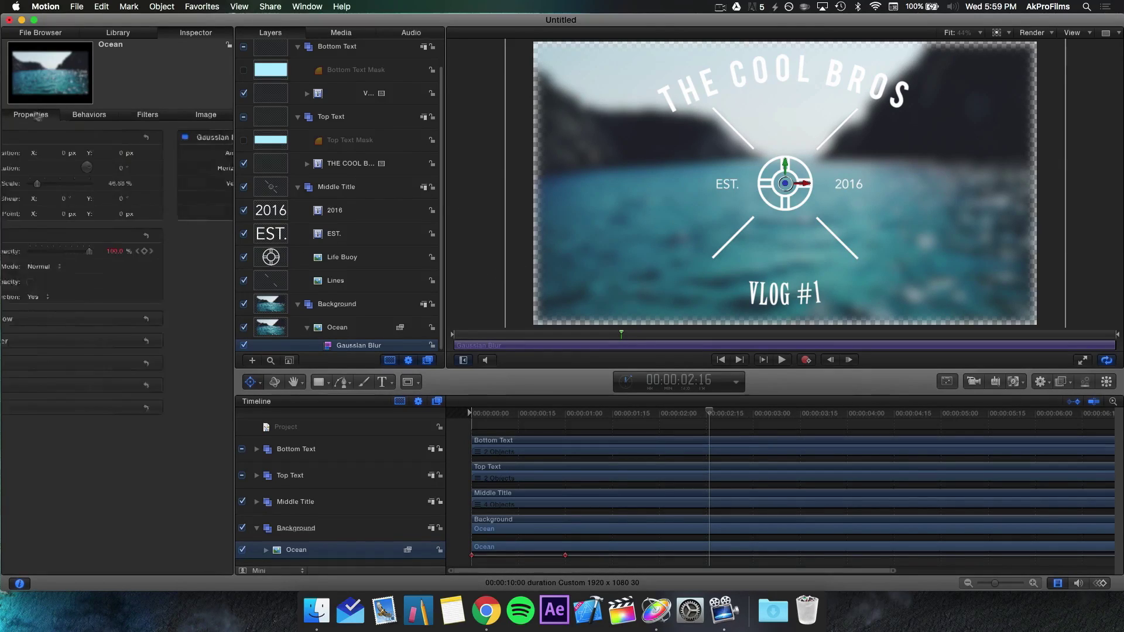
left_click(328, 332)
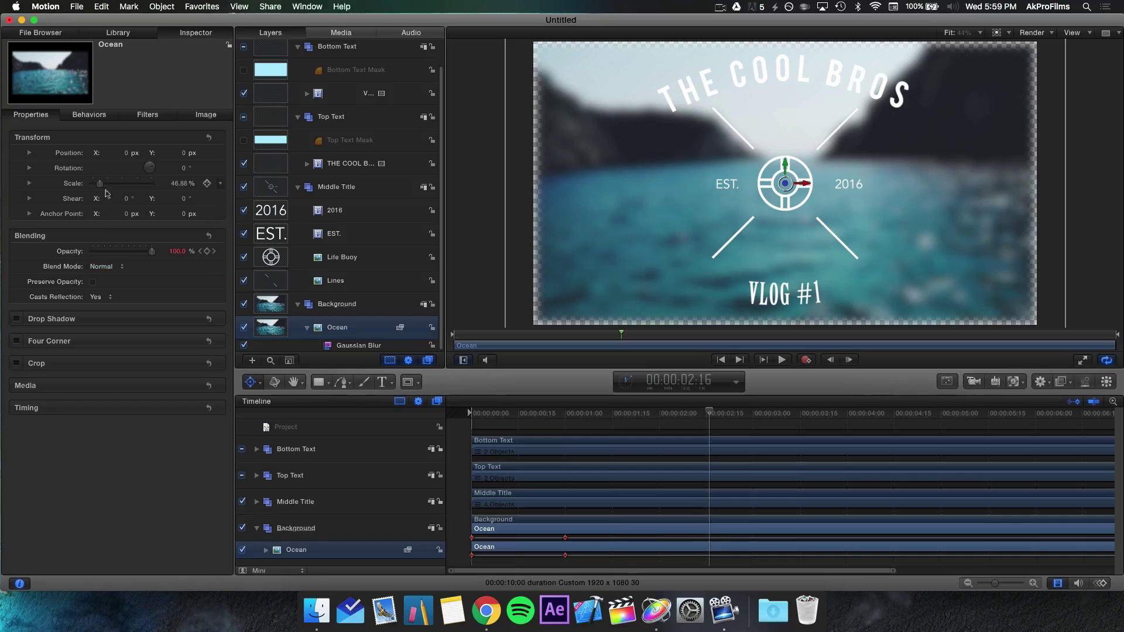
left_click_drag(101, 186, 101, 184)
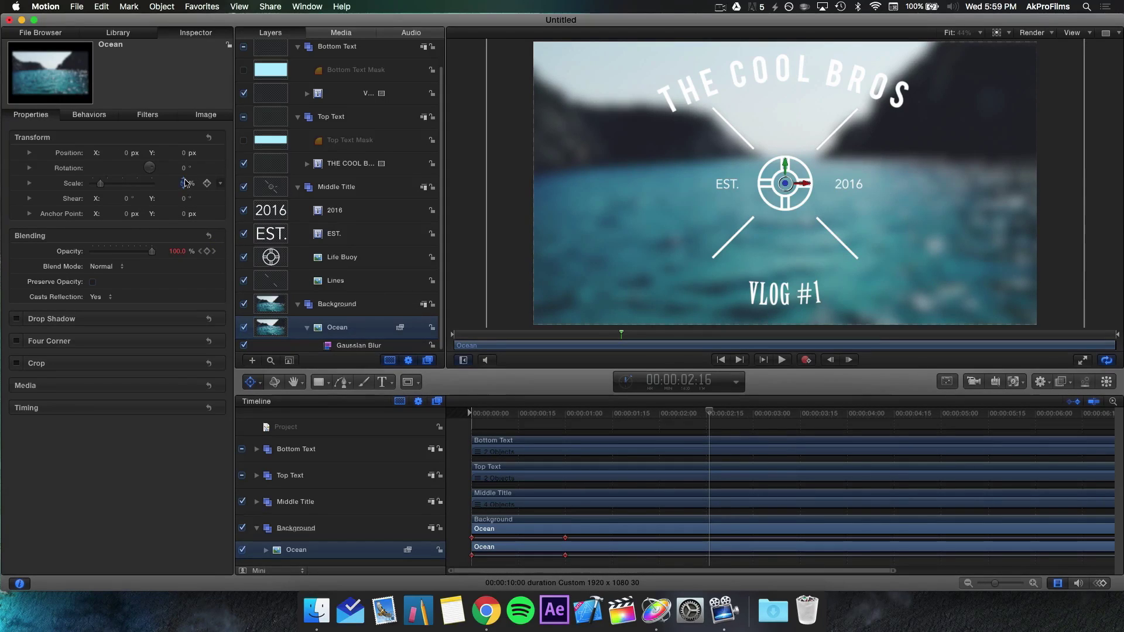
left_click_drag(185, 183, 183, 183)
Scrub through the animation to check the background edges and collapse the Background group in the timeline
left_click_drag(539, 412, 466, 460)
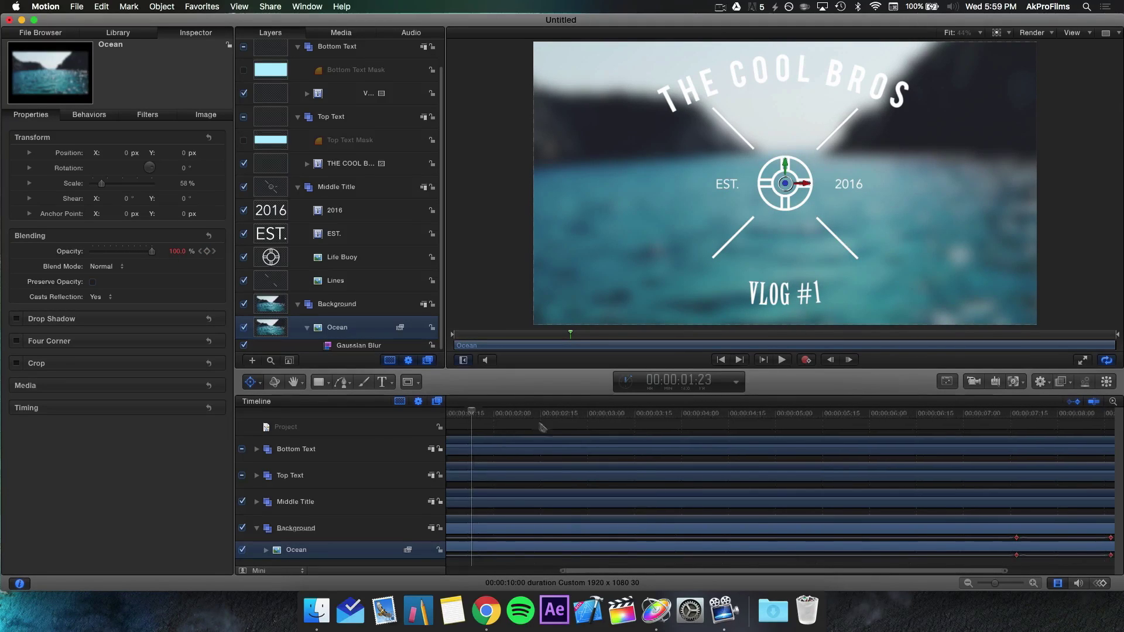
scroll(541, 431, "left", 5)
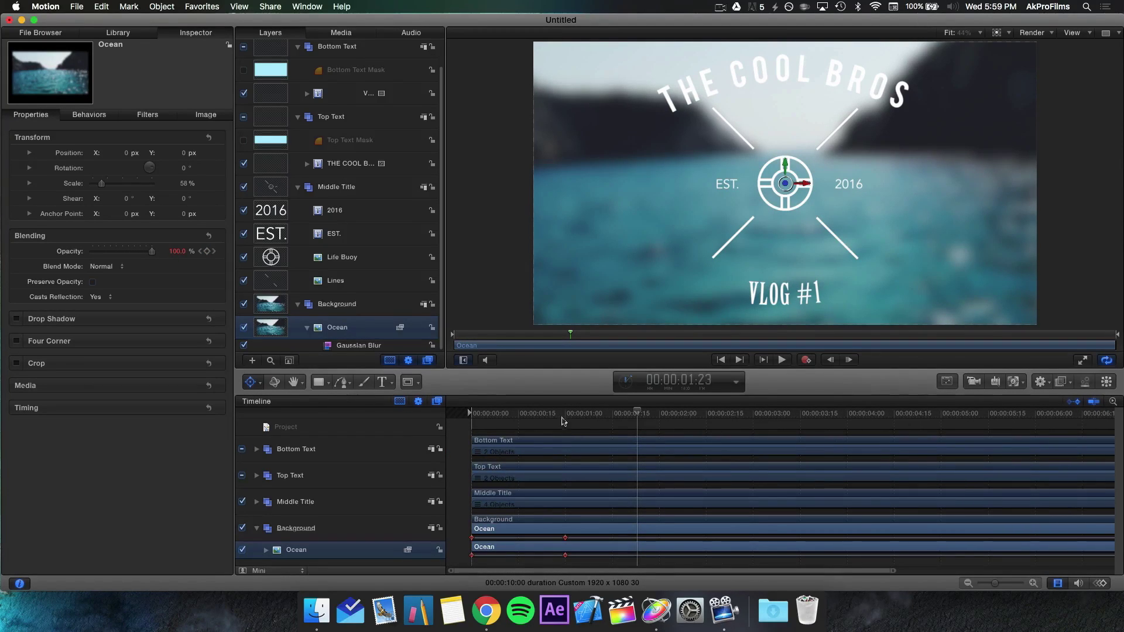
left_click(565, 417)
left_click_drag(566, 416, 737, 417)
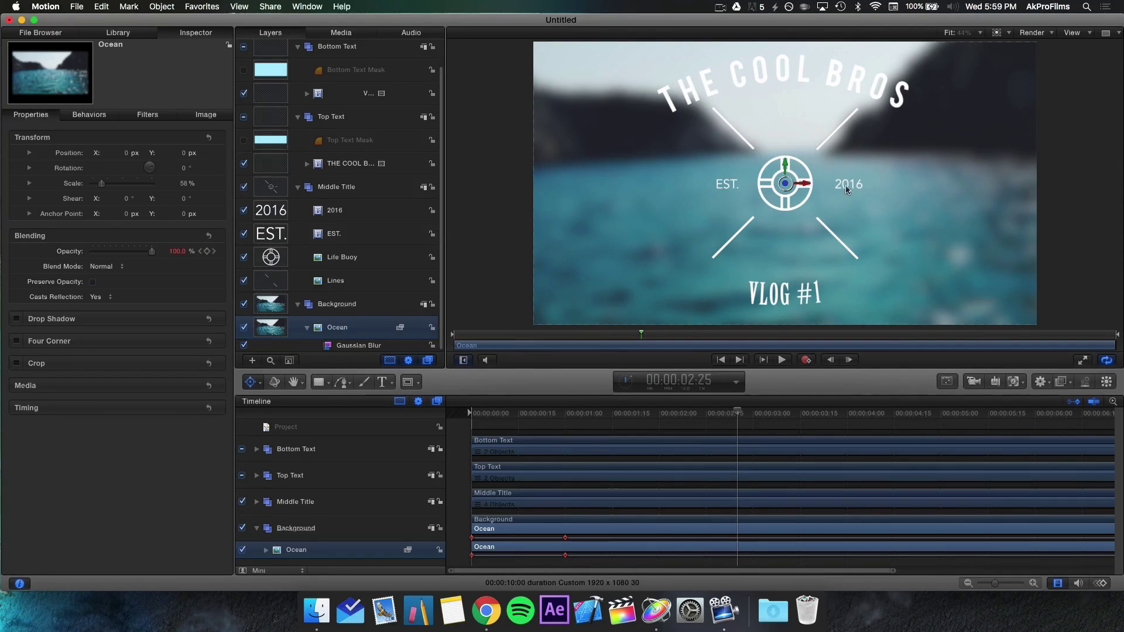
mouse_move(738, 413)
left_mouse_down()
mouse_move(929, 413)
mouse_move(674, 443)
mouse_move(703, 417)
left_mouse_up()
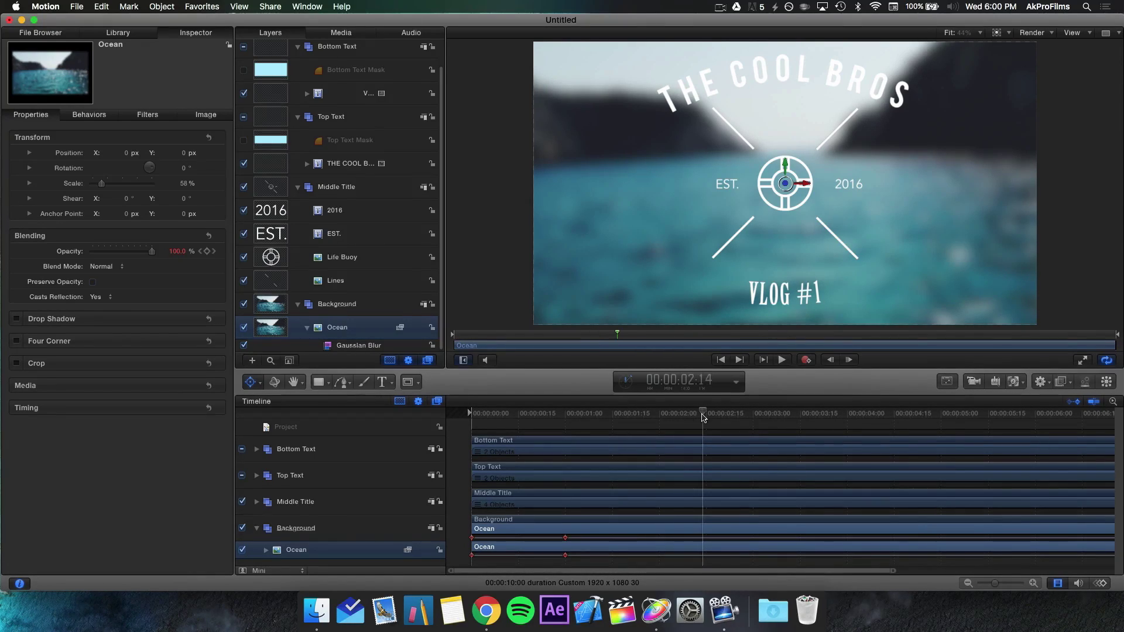
left_click(257, 528)
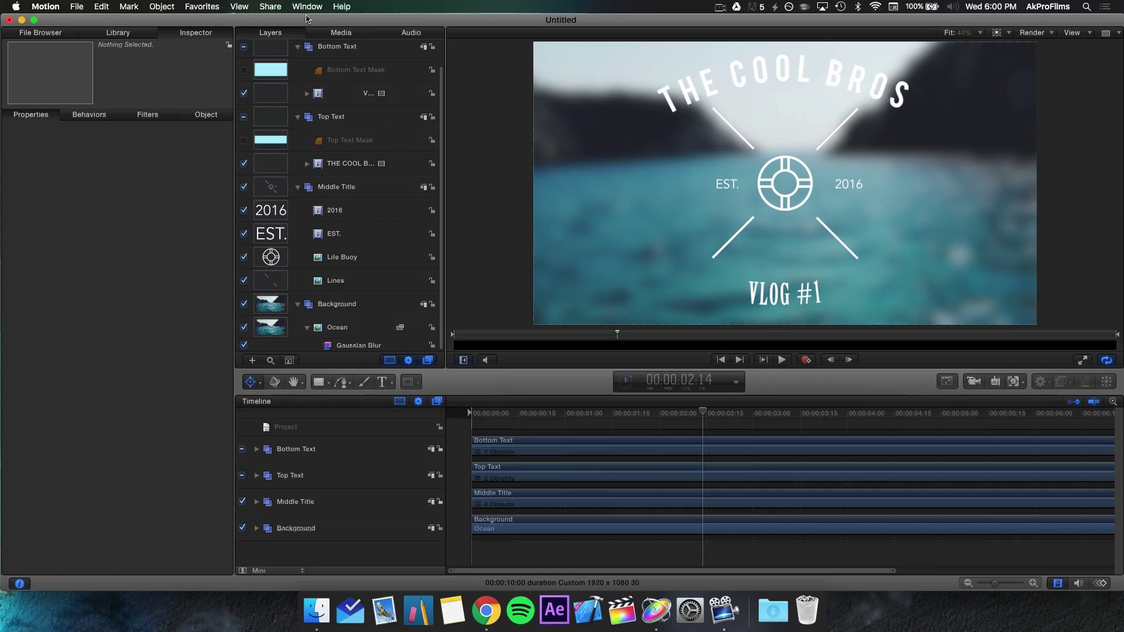
Start exporting the project as a movie, keeping the render color on Color + Alpha
left_click(75, 4)
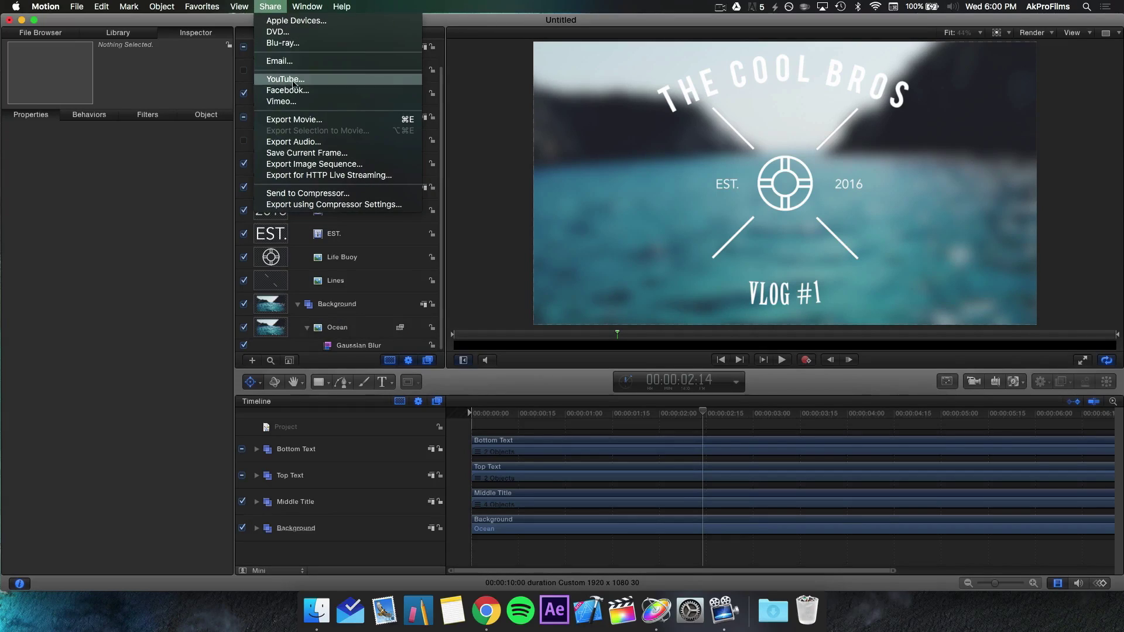
left_click(302, 126)
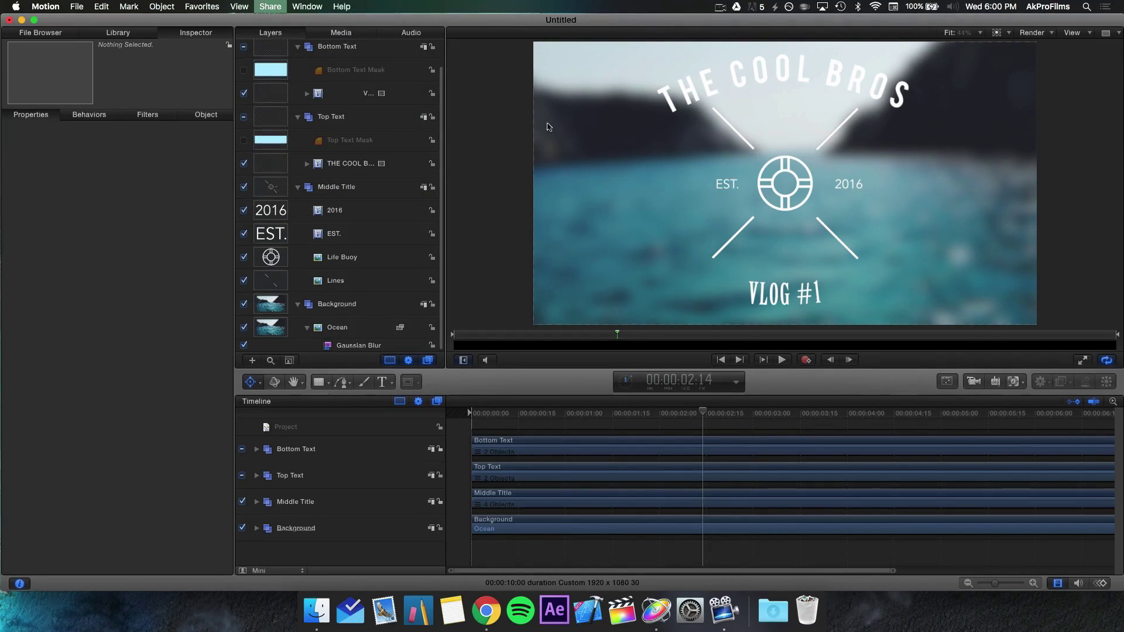
left_click(513, 201)
left_click(514, 202)
left_click(558, 179)
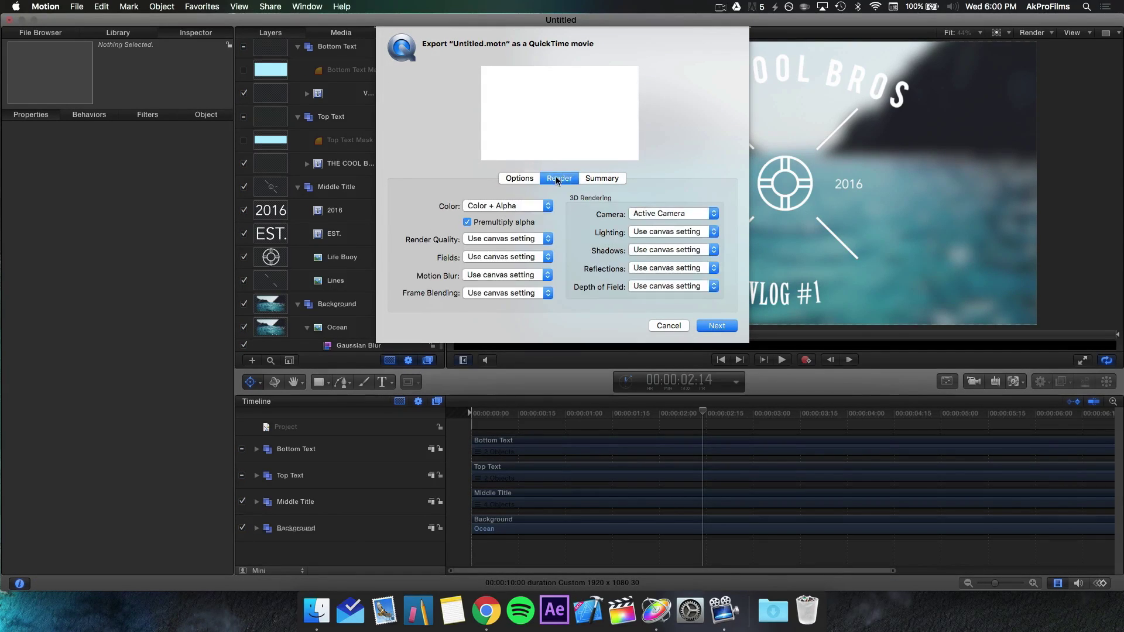
left_click(474, 203)
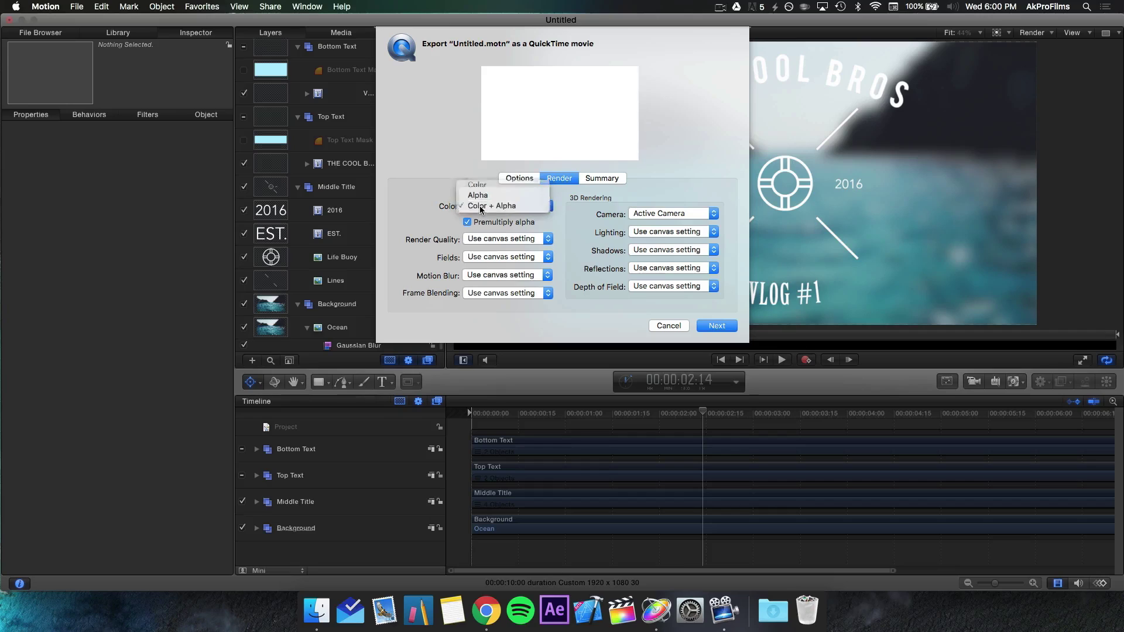
left_click(479, 205)
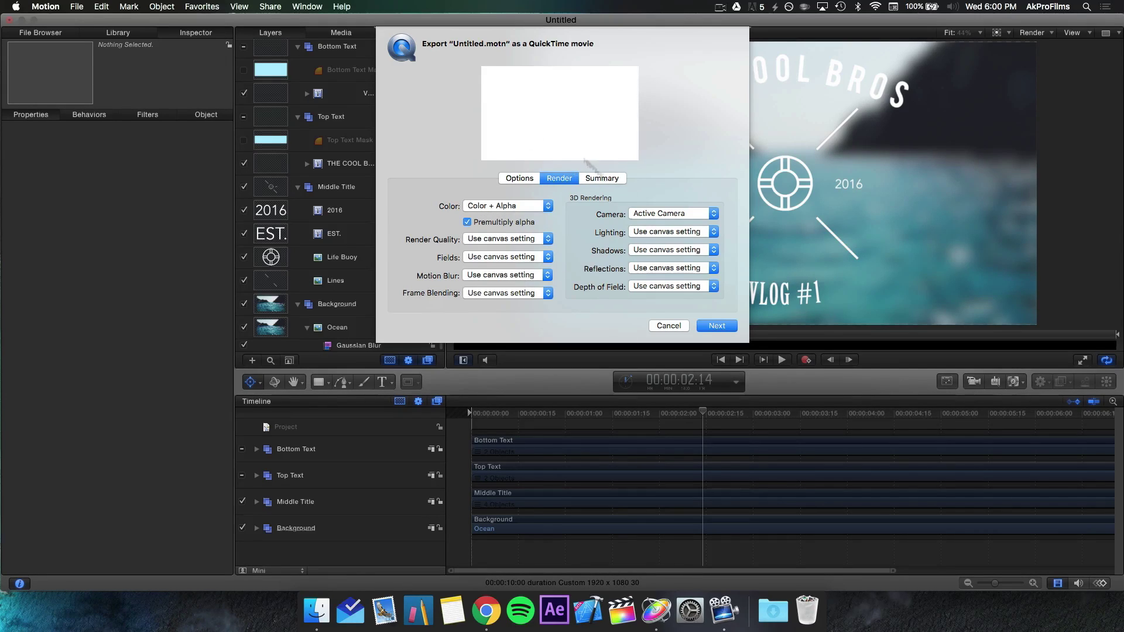
Review the export summary and options, and export the movie in the source format to the Desktop as hipsterintro
left_click(598, 179)
left_click(504, 178)
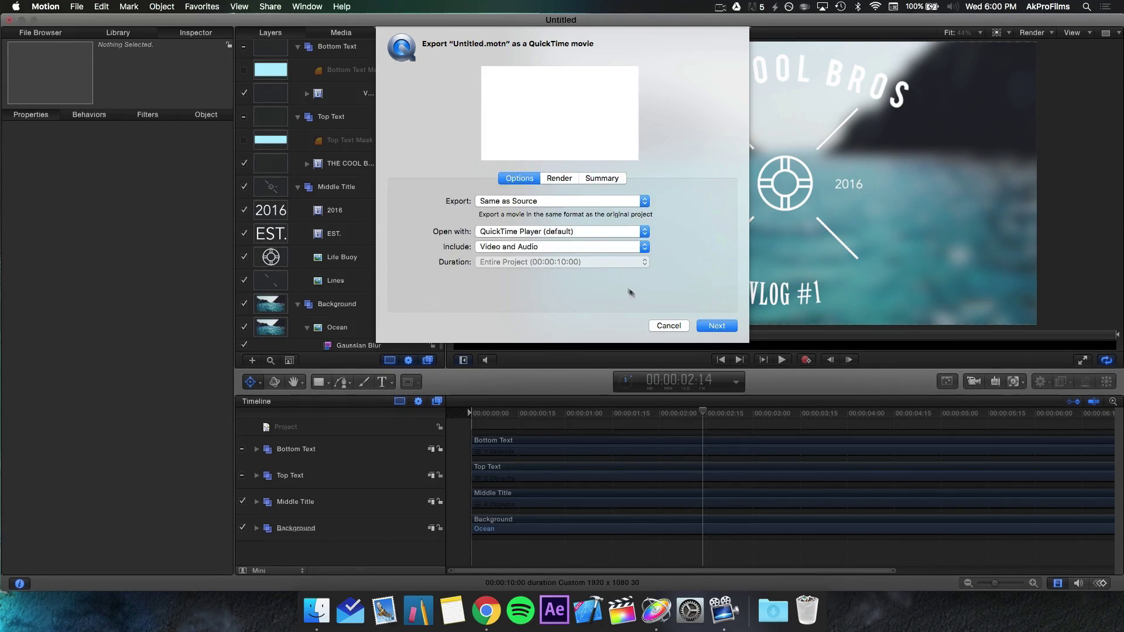
left_click(717, 326)
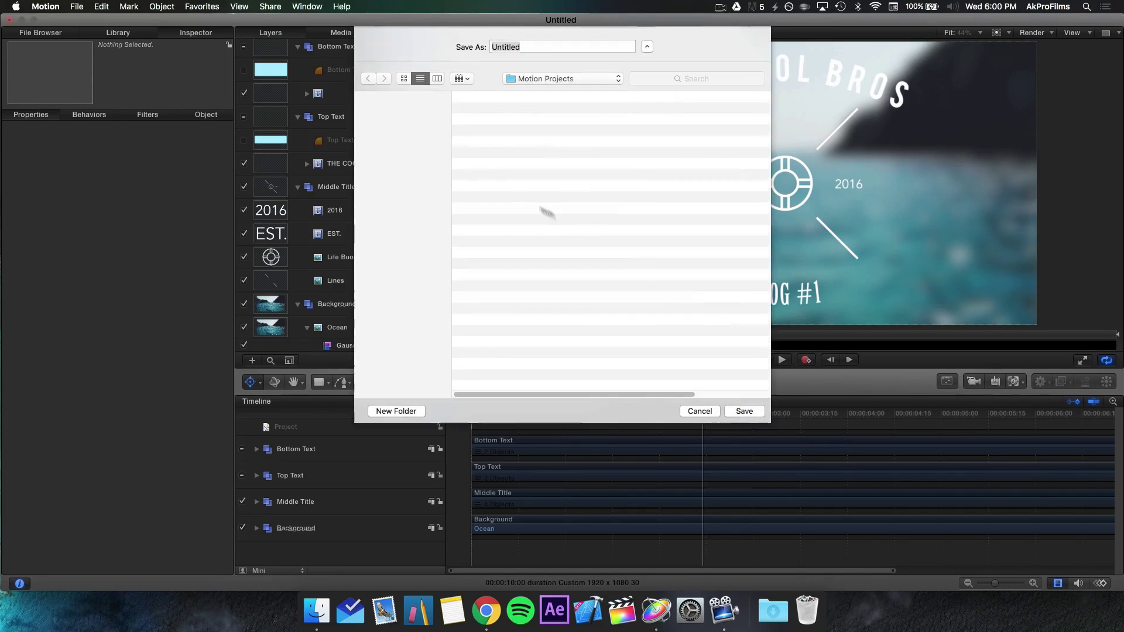
left_click(410, 149)
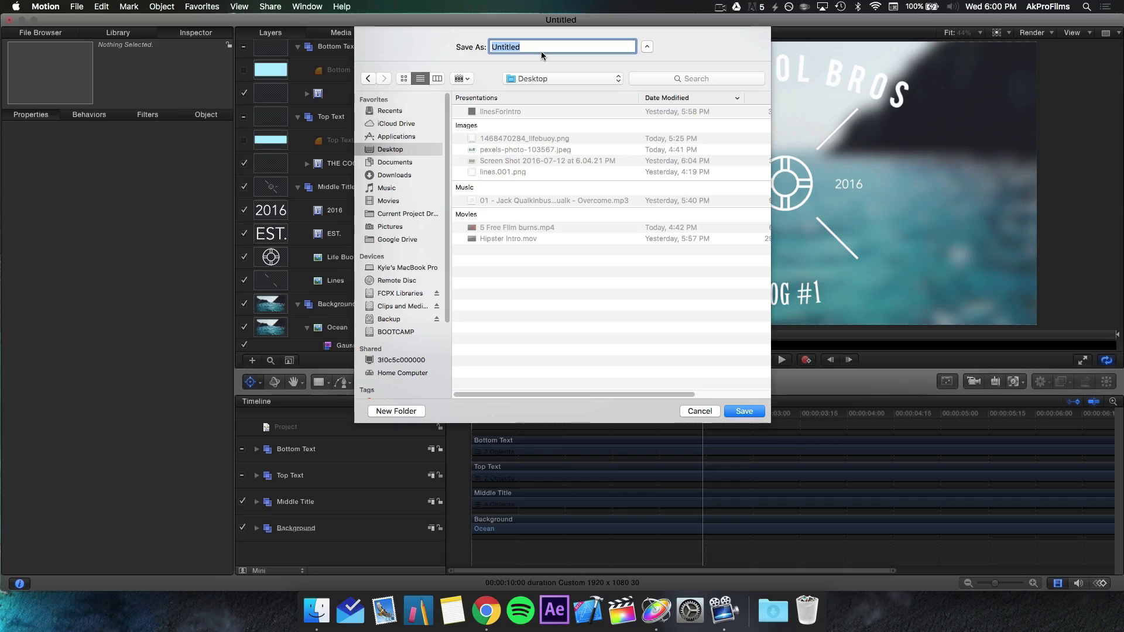
type("hipsterintro")
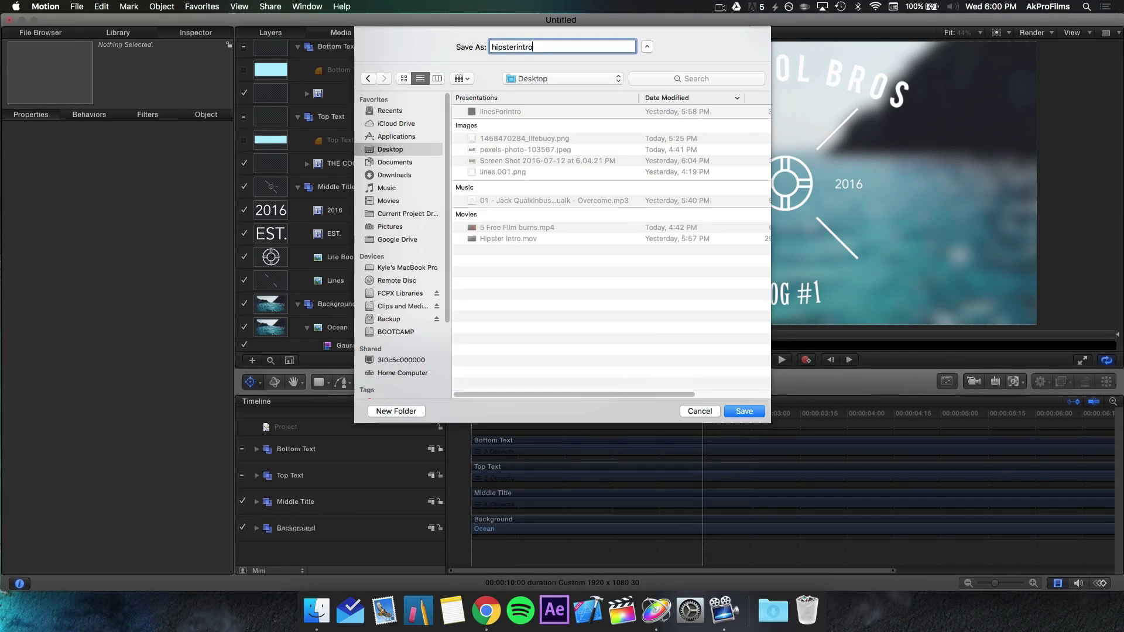
key("Return")
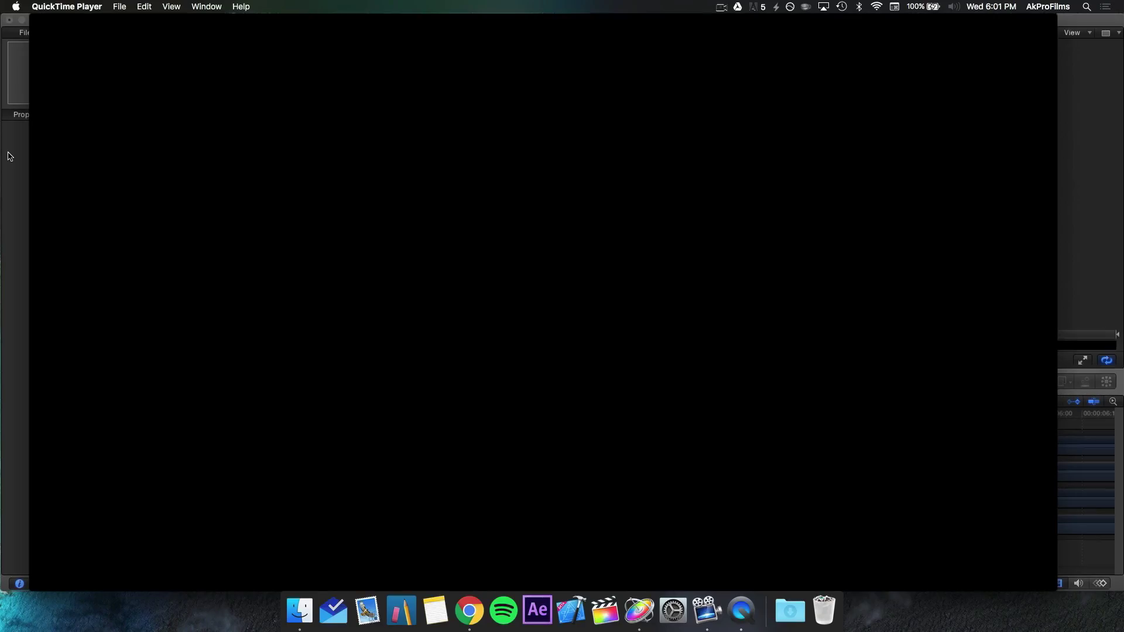
Dismiss the exported movie's preview, and close the Motion project, saving it to the Desktop as hipsterIntroProjectFile
left_click(8, 156)
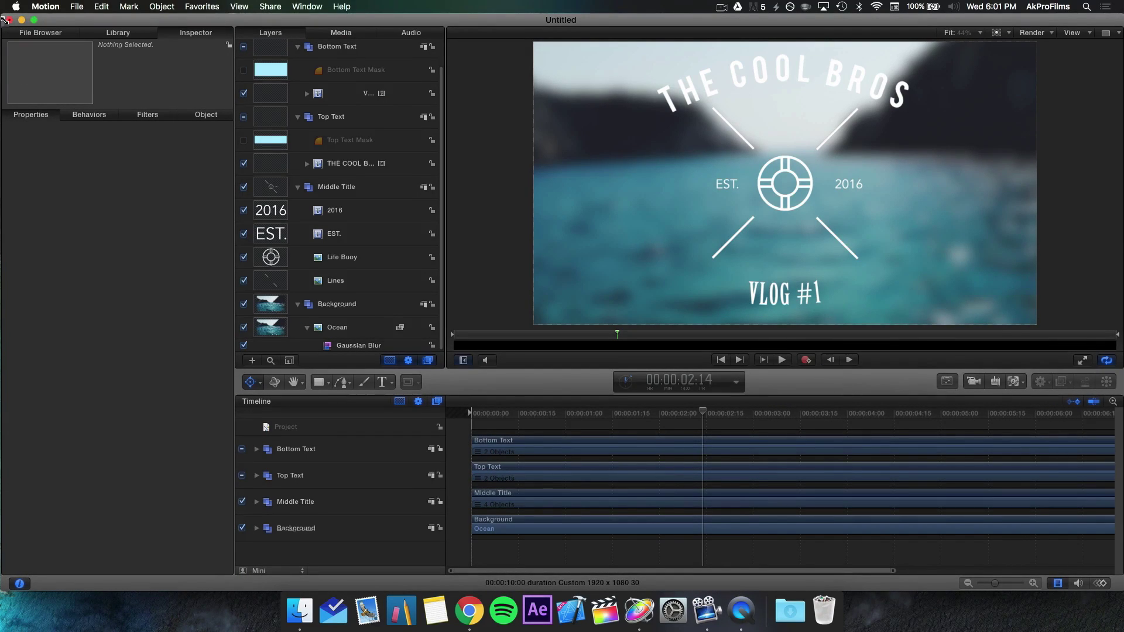
left_click(9, 21)
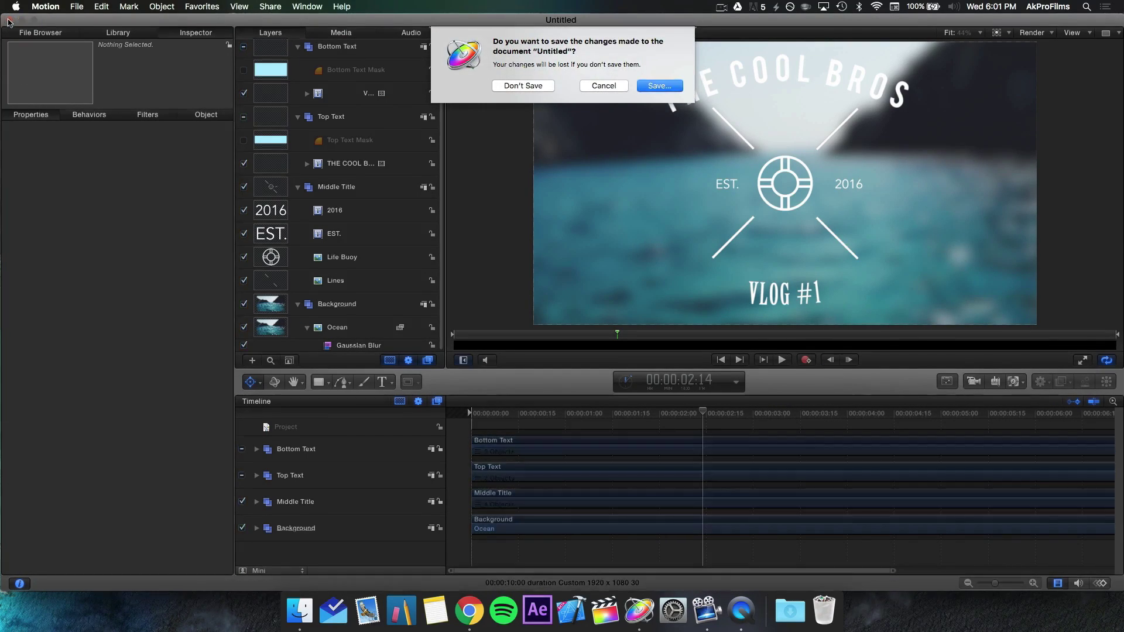
left_click(660, 86)
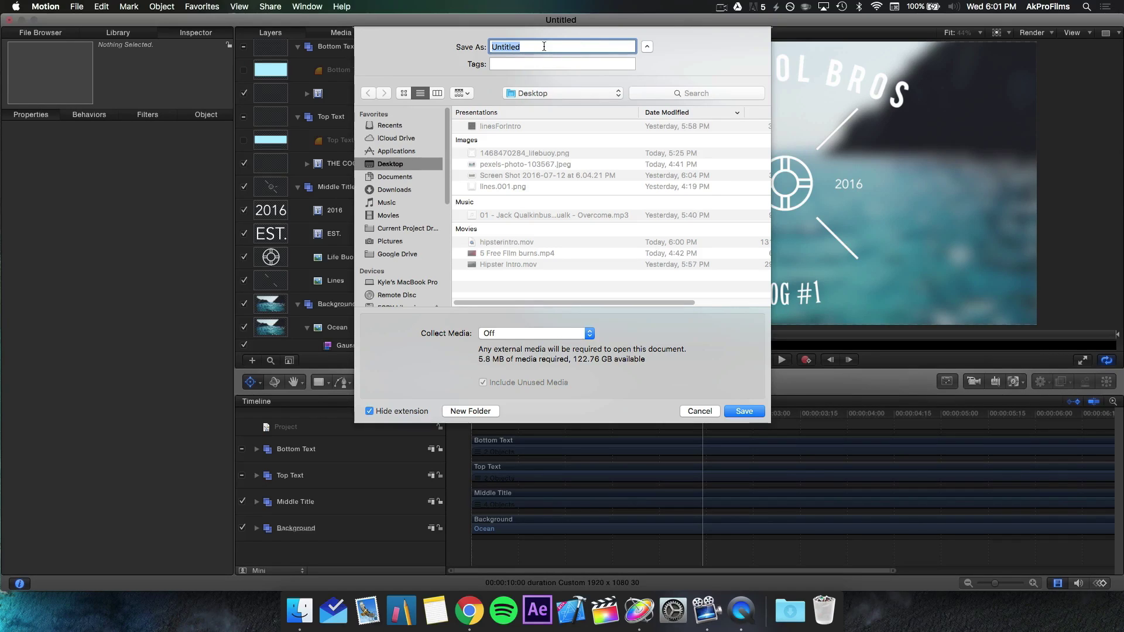
type("hipsterIntroProjectF")
key("Return")
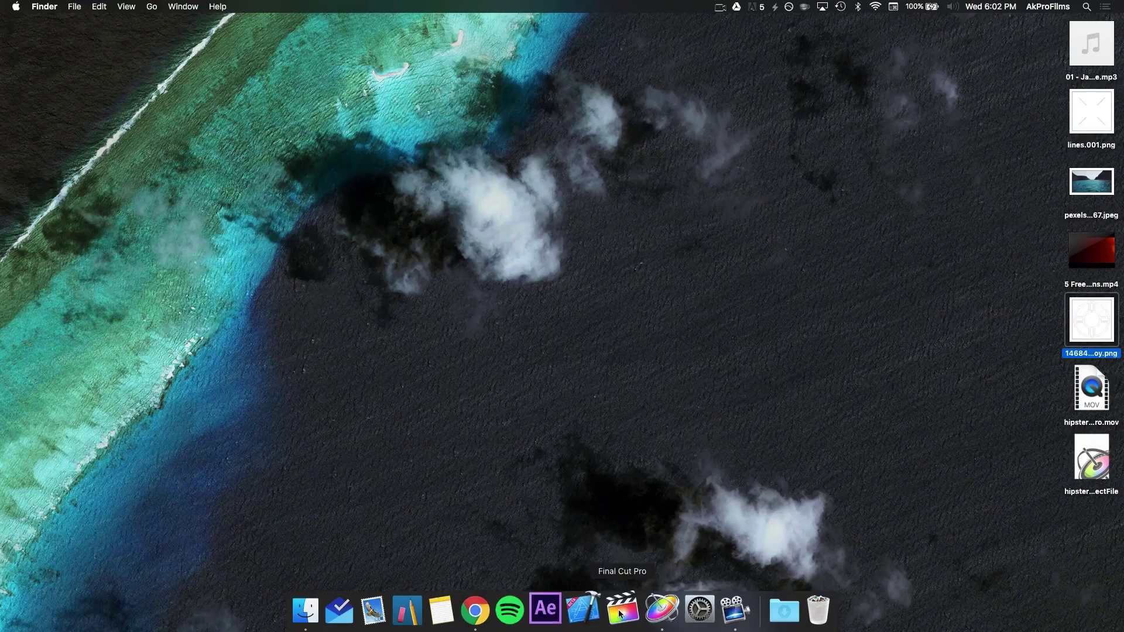
Quit Motion and open Final Cut Pro
right_click(657, 613)
left_click(660, 563)
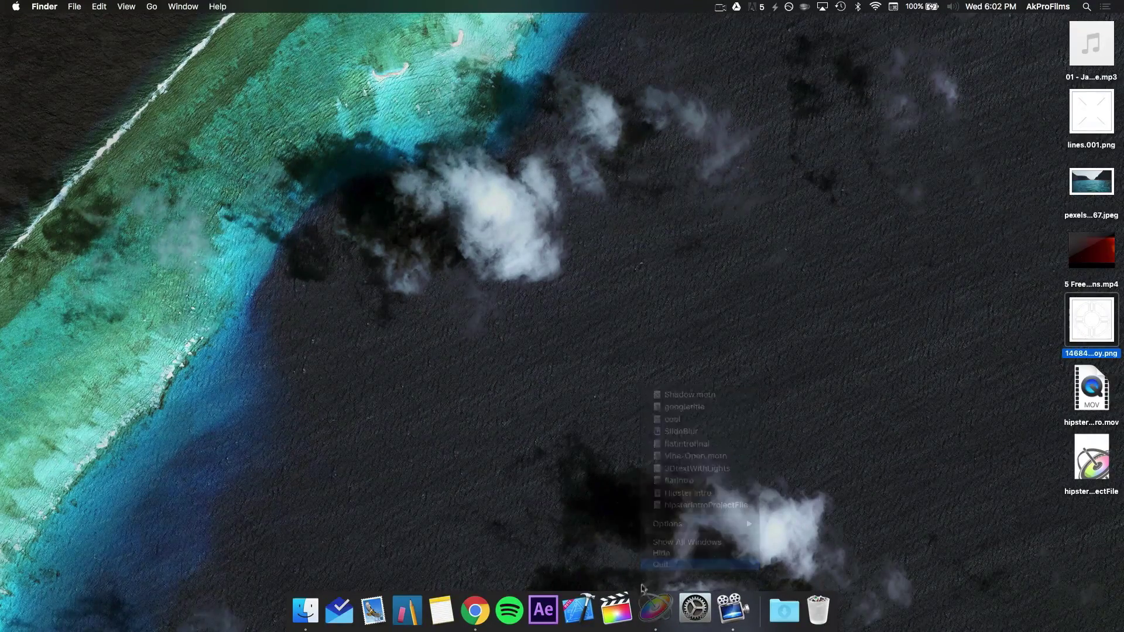
left_click(631, 607)
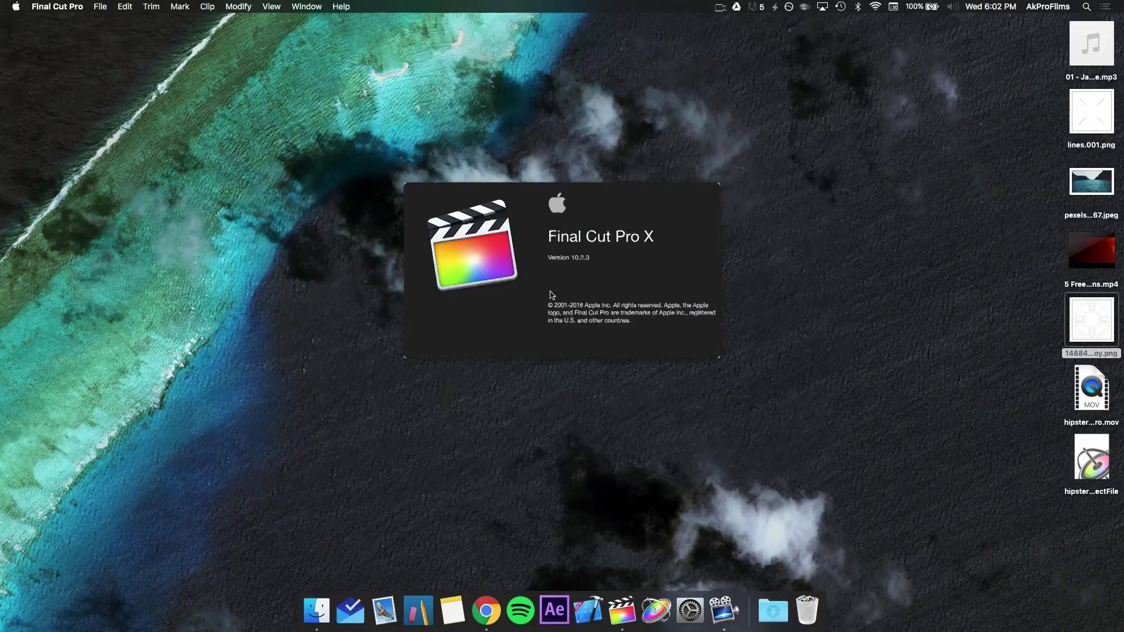
Move all three old clips in the Local event to the trash
scroll(181, 153, "up", 2)
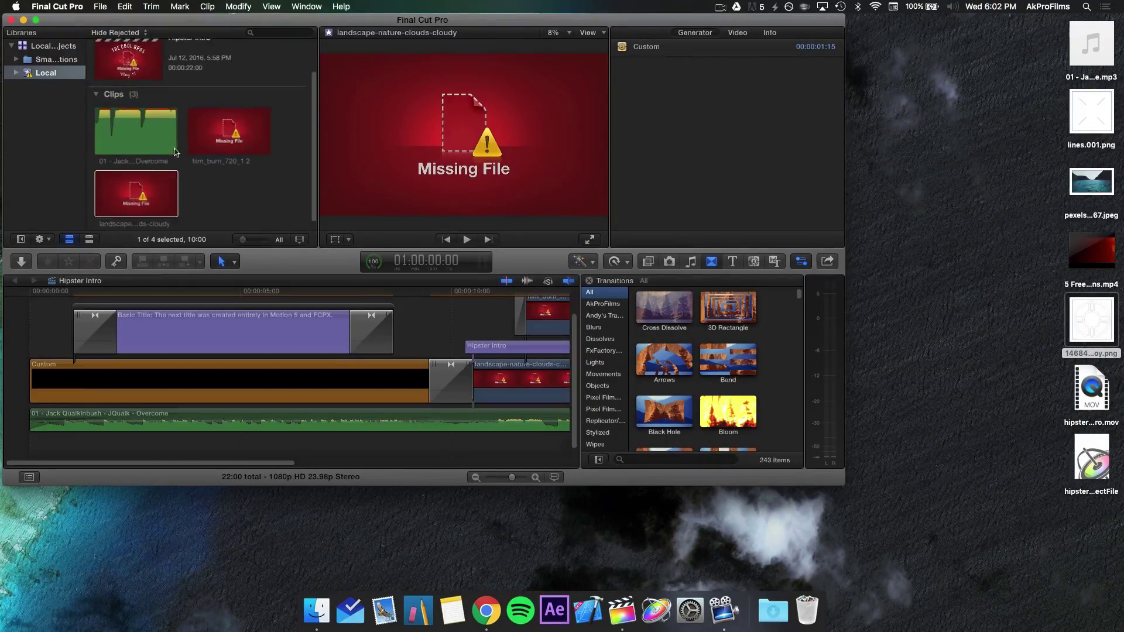
scroll(196, 171, "down", 2)
left_click_drag(255, 201, 115, 76)
right_click(140, 167)
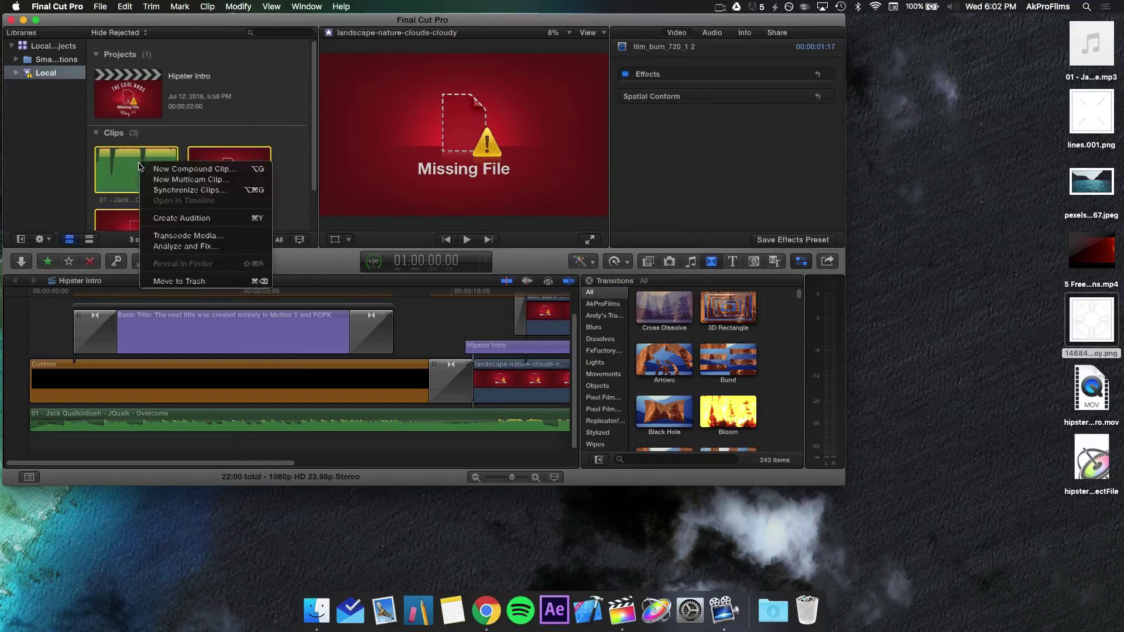
left_click(206, 281)
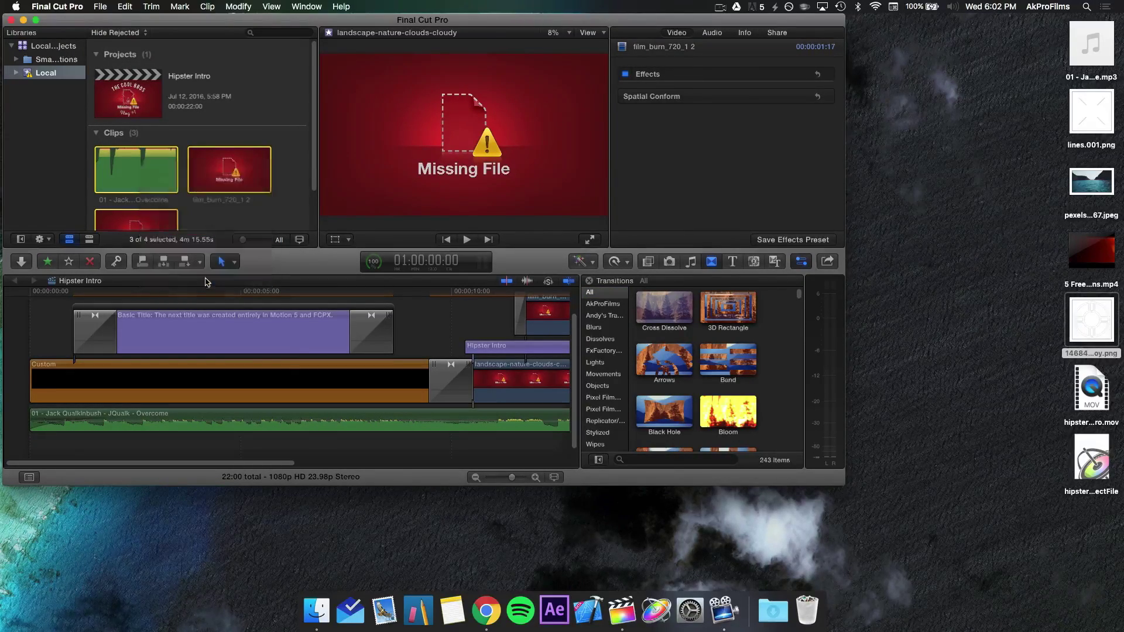
Open the Hipster Intro project and delete all clips from its timeline
left_click(132, 80)
left_click_drag(124, 451, 731, 256)
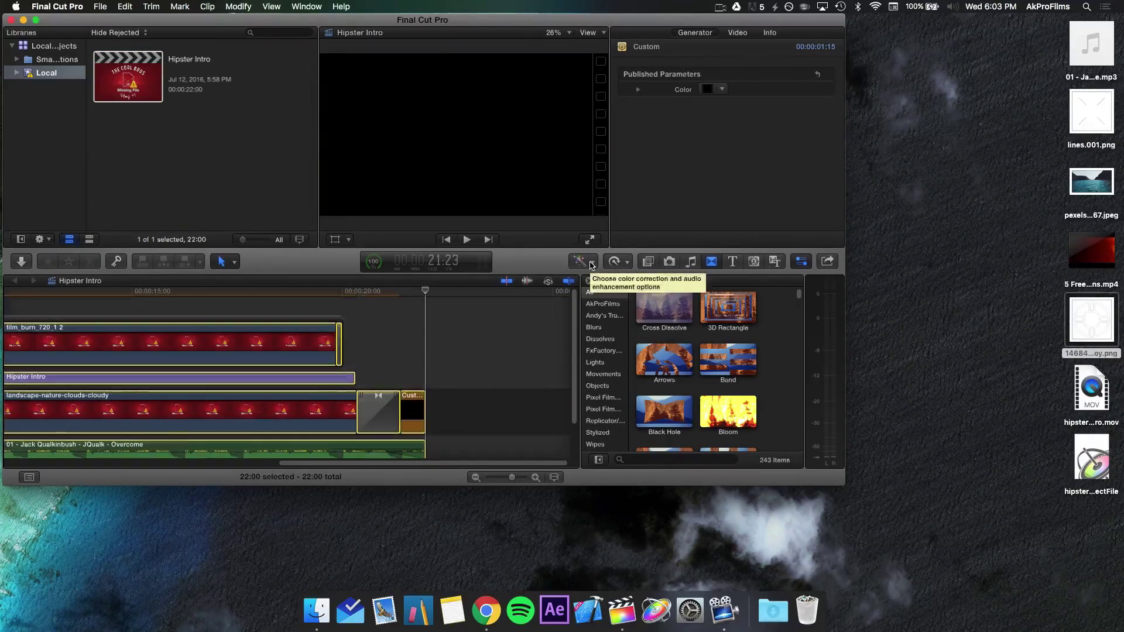
key("super+BackSpace")
left_click(647, 209)
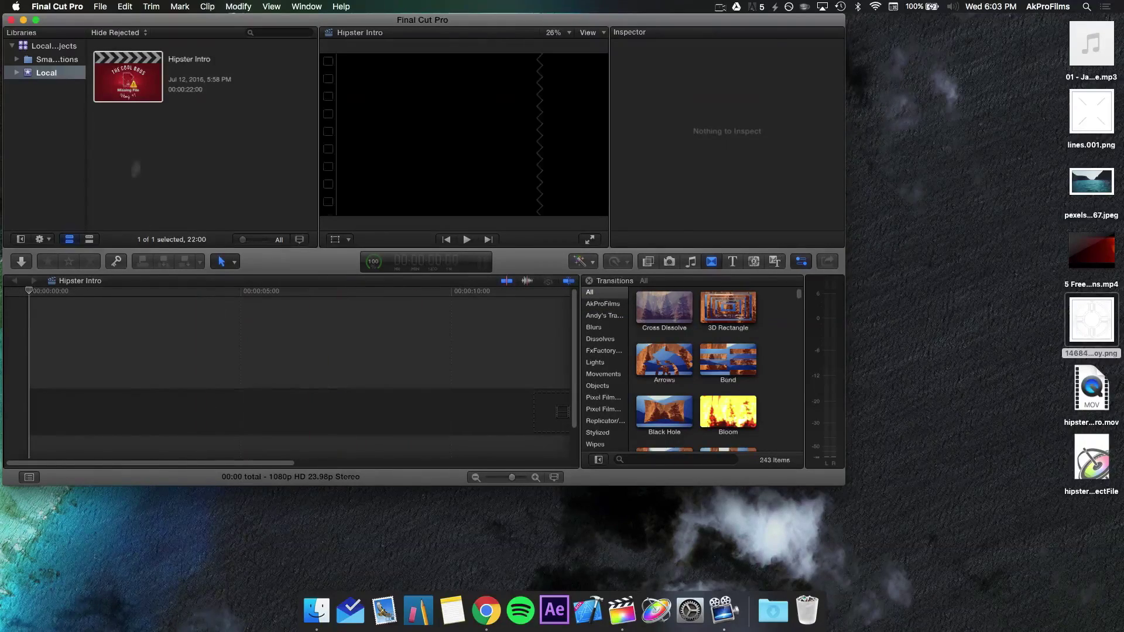
left_click(153, 139)
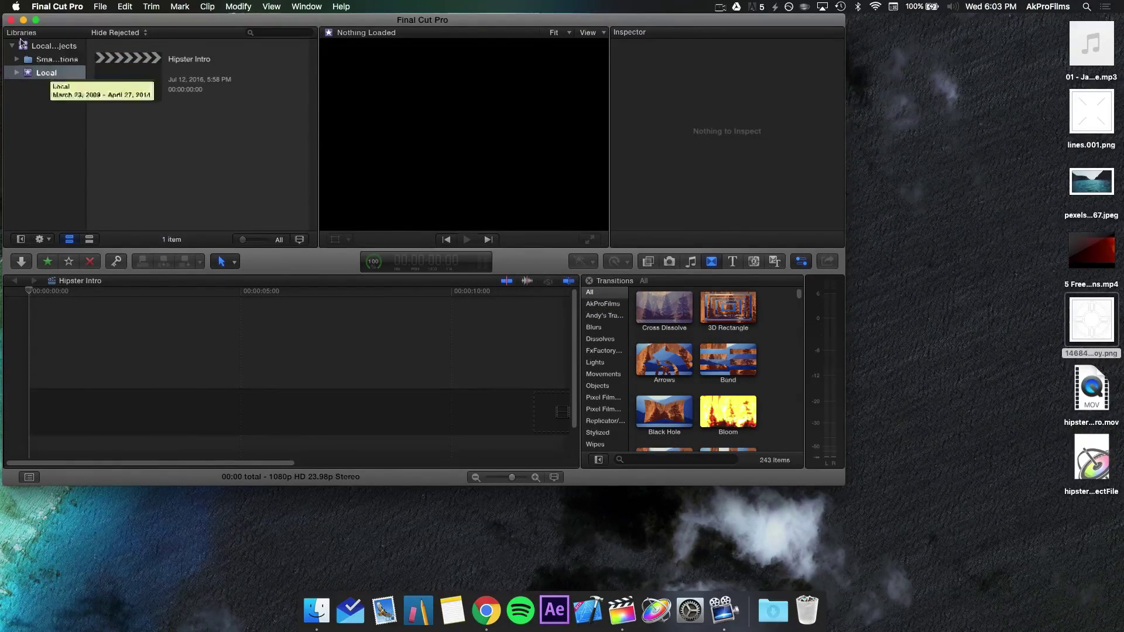
left_click(100, 6)
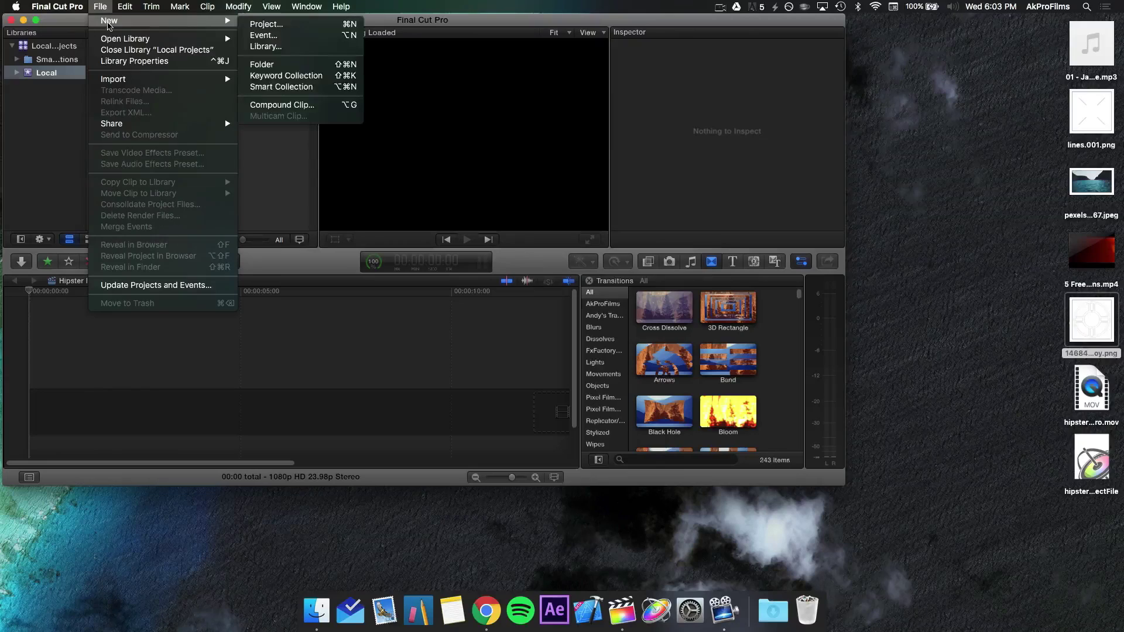
left_click(37, 104)
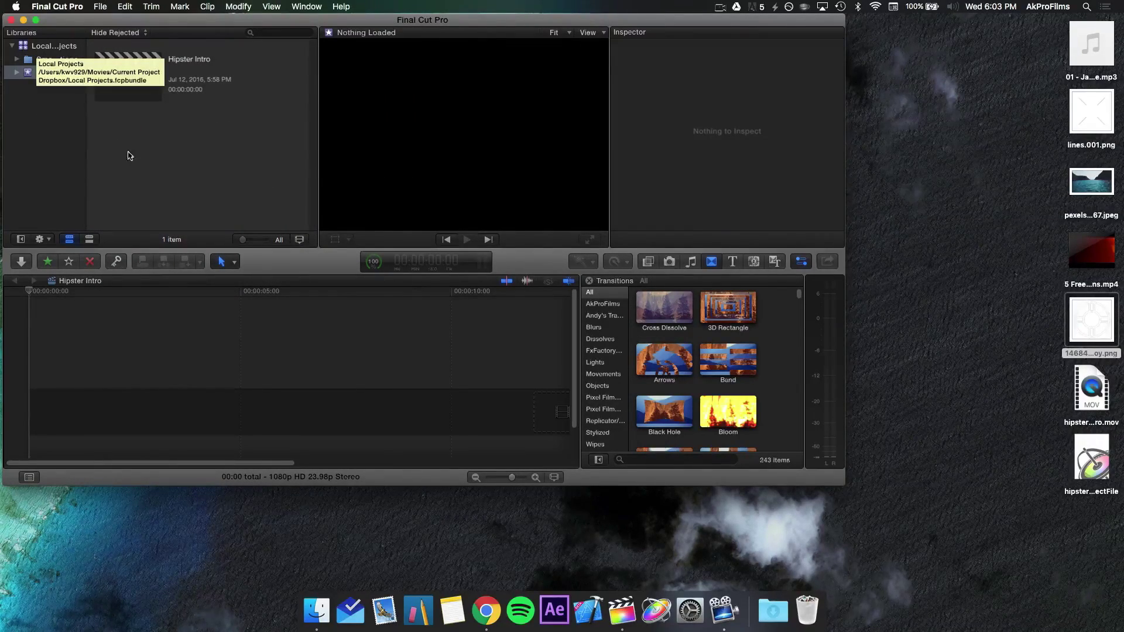
left_click(127, 76)
left_click(165, 141)
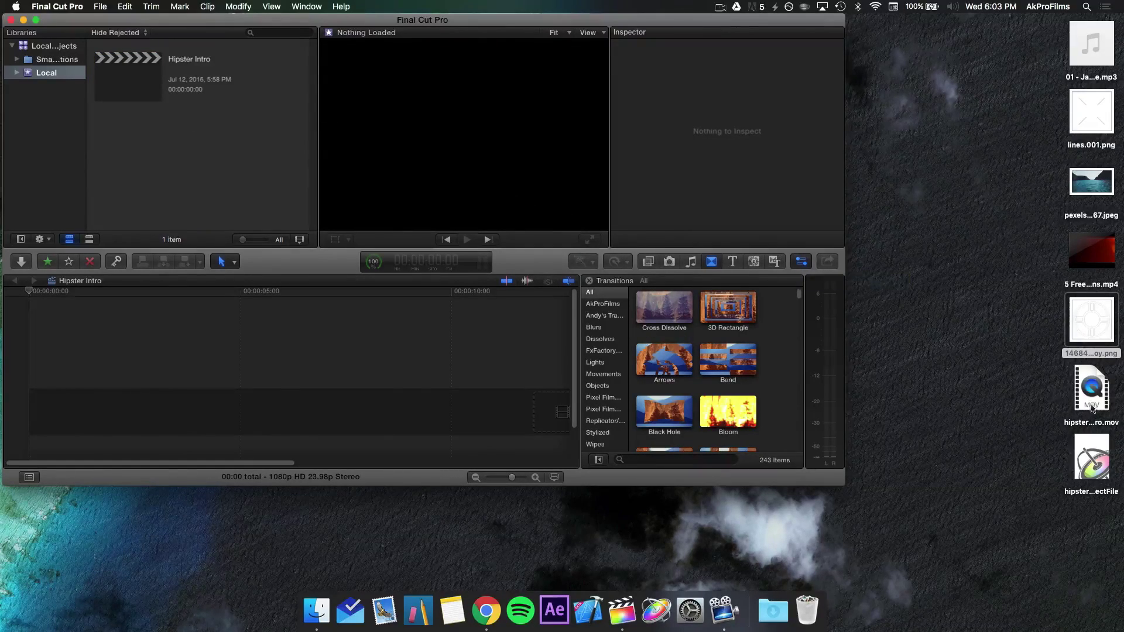
Import the hipsterintro movie and the music MP3 from the desktop into the Local event
left_click(1066, 395)
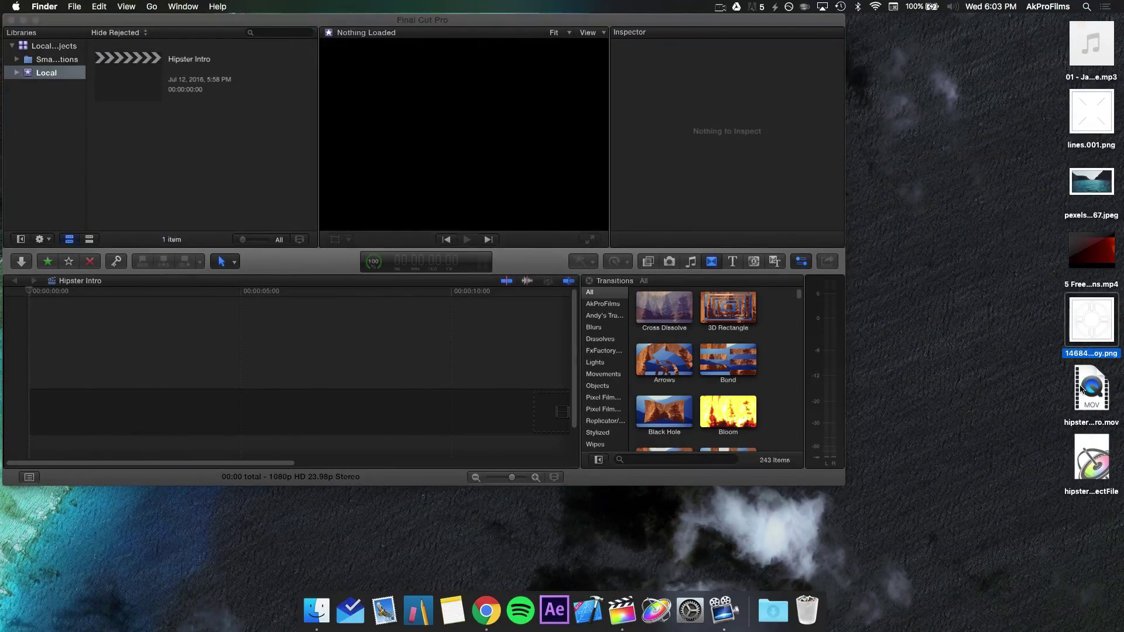
left_click(1088, 388)
left_click_drag(1090, 403, 208, 176)
left_click(212, 187)
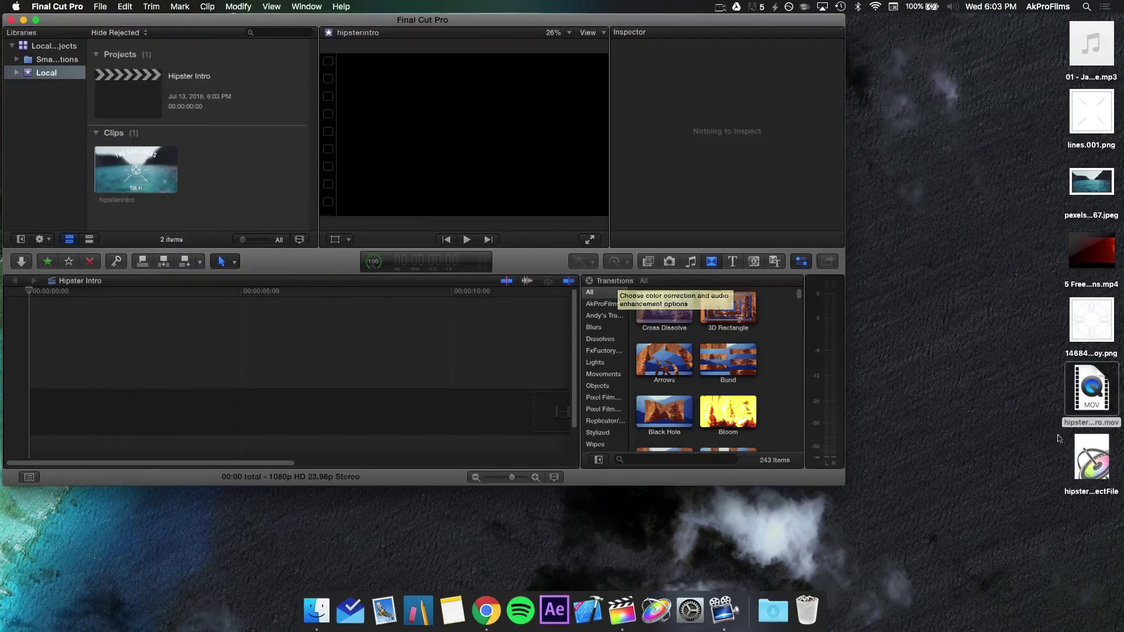
left_click(1095, 444)
left_click(990, 325)
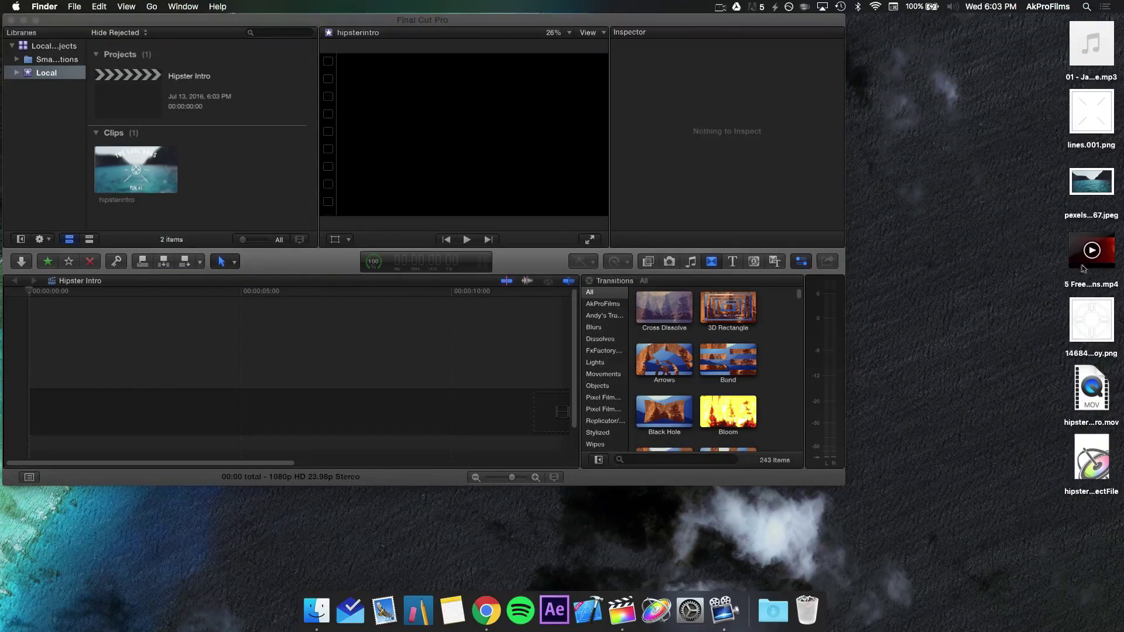
left_click_drag(1091, 45, 220, 191)
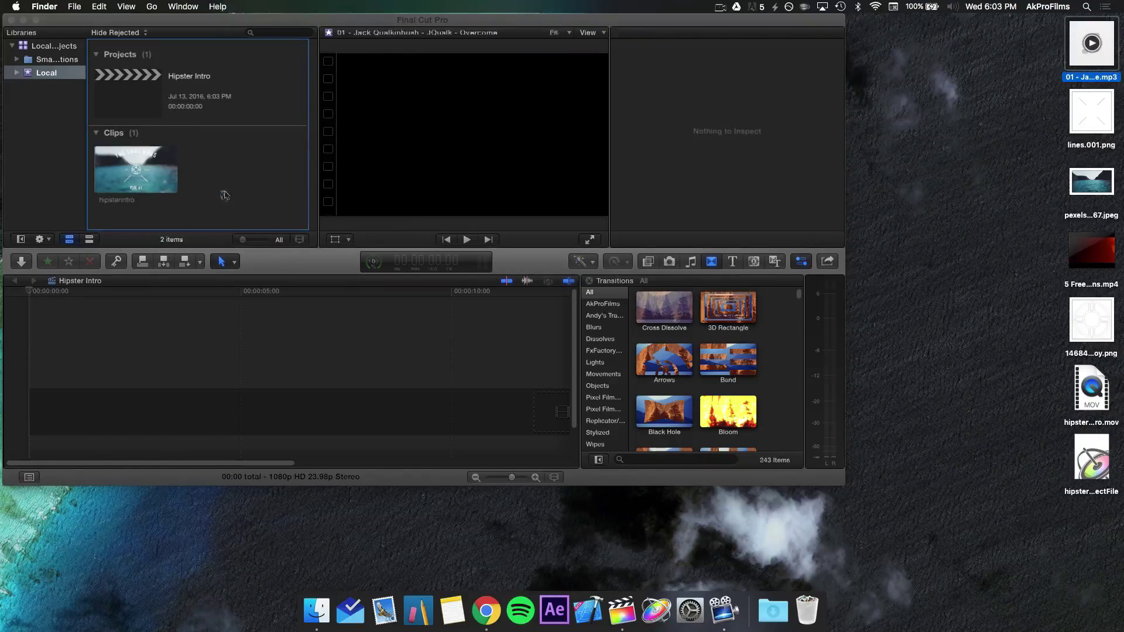
left_click(281, 193)
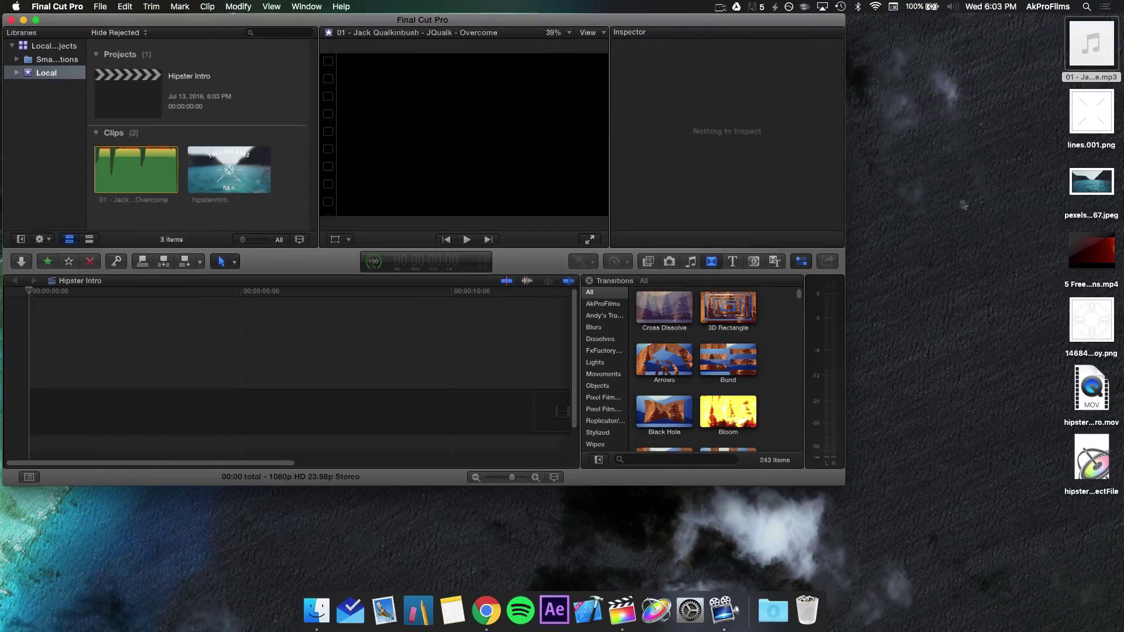
Import the 5 Free Film burns video from the desktop into the Local event
left_click_drag(1106, 178, 227, 221)
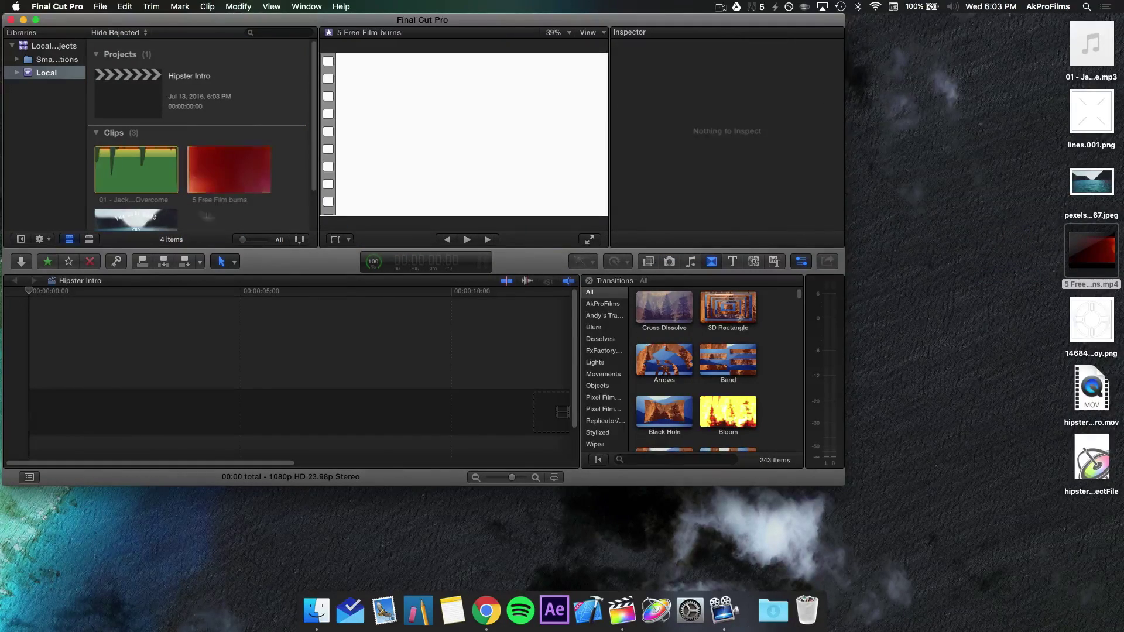
left_click(232, 172)
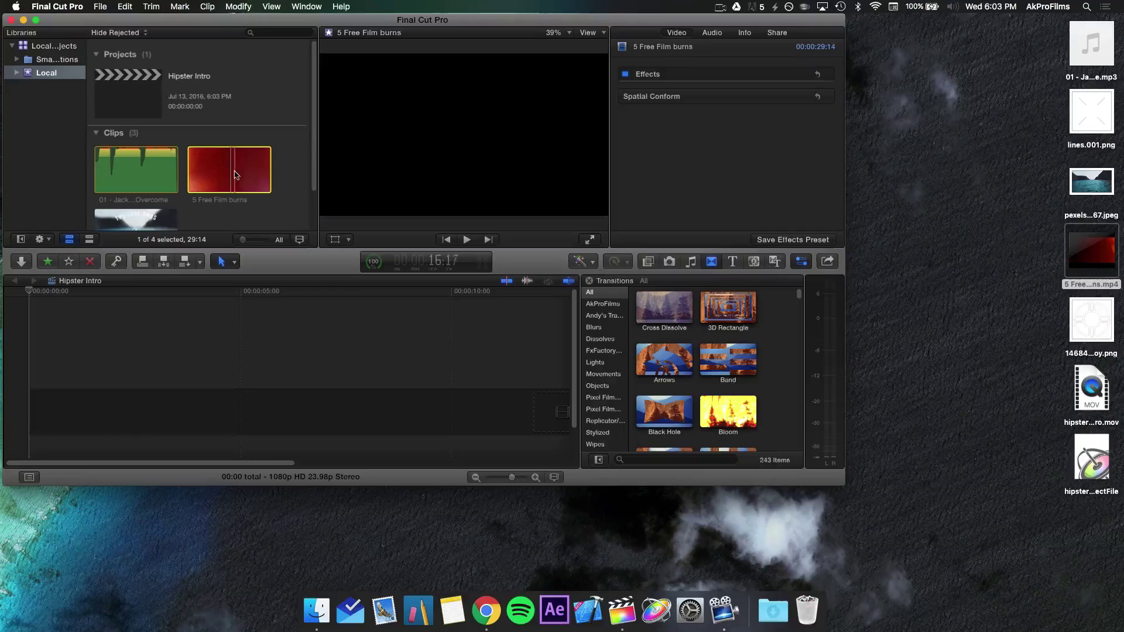
scroll(234, 187, "down", 1)
left_click(215, 217)
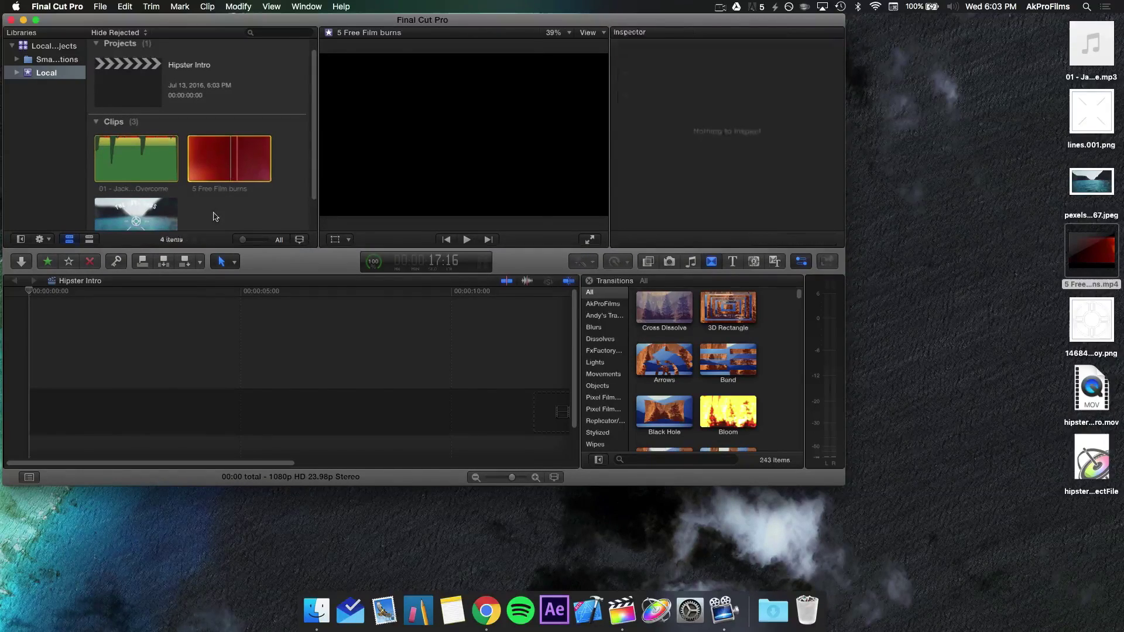
scroll(188, 220, "down", 3)
scroll(726, 319, "down", 1)
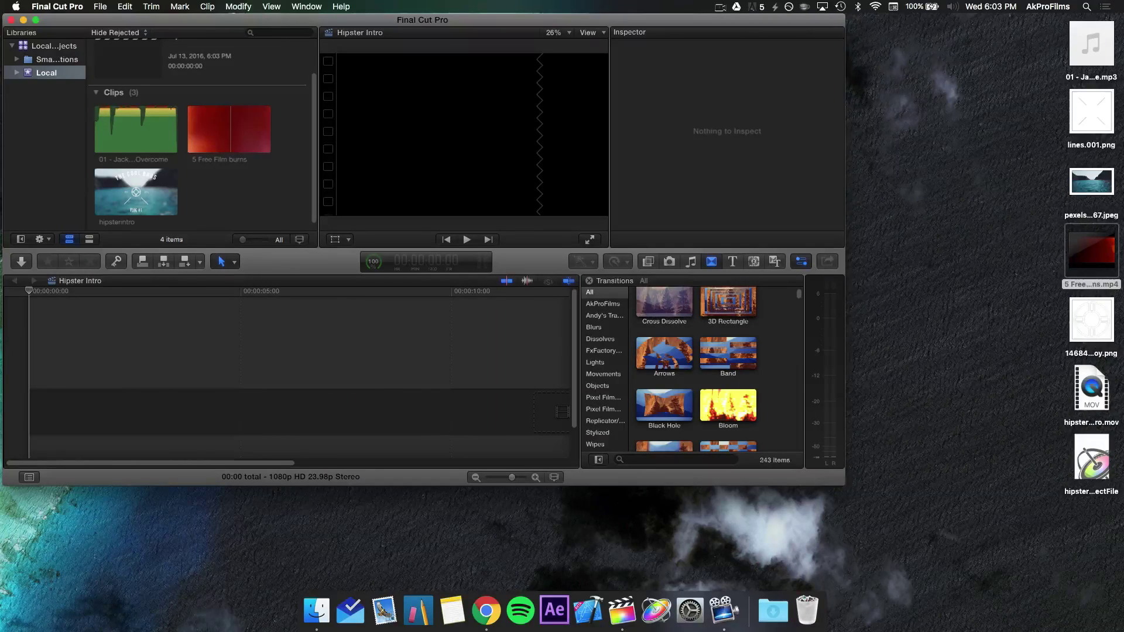
Enlarge the Final Cut Pro window and add the Custom generator to the start of the Hipster Intro timeline
left_click_drag(845, 485, 1122, 591)
left_click(1031, 313)
left_click_drag(849, 466, 244, 406)
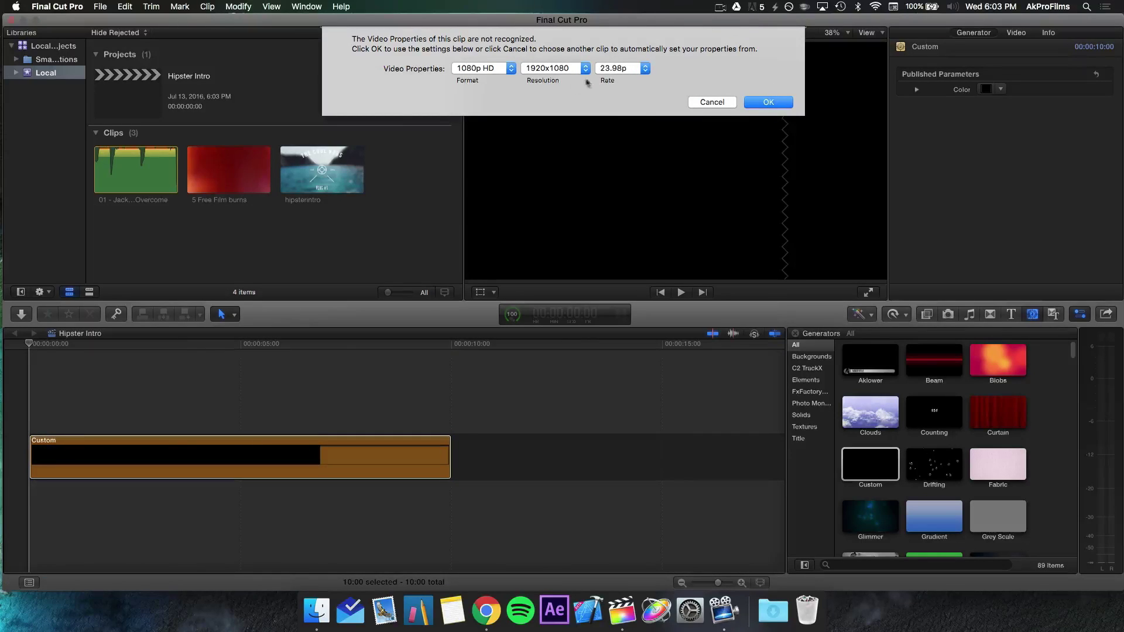
Set the project's frame rate to 30p and accept the 1080p HD format at 1920x1080
left_click(619, 69)
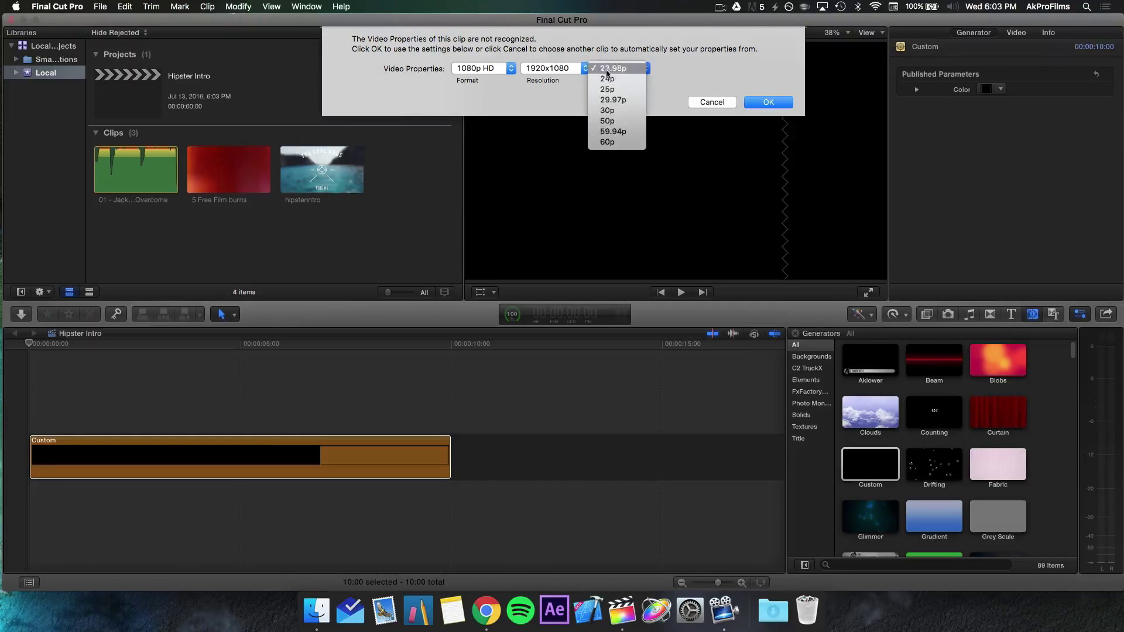
left_click(626, 111)
left_click(606, 70)
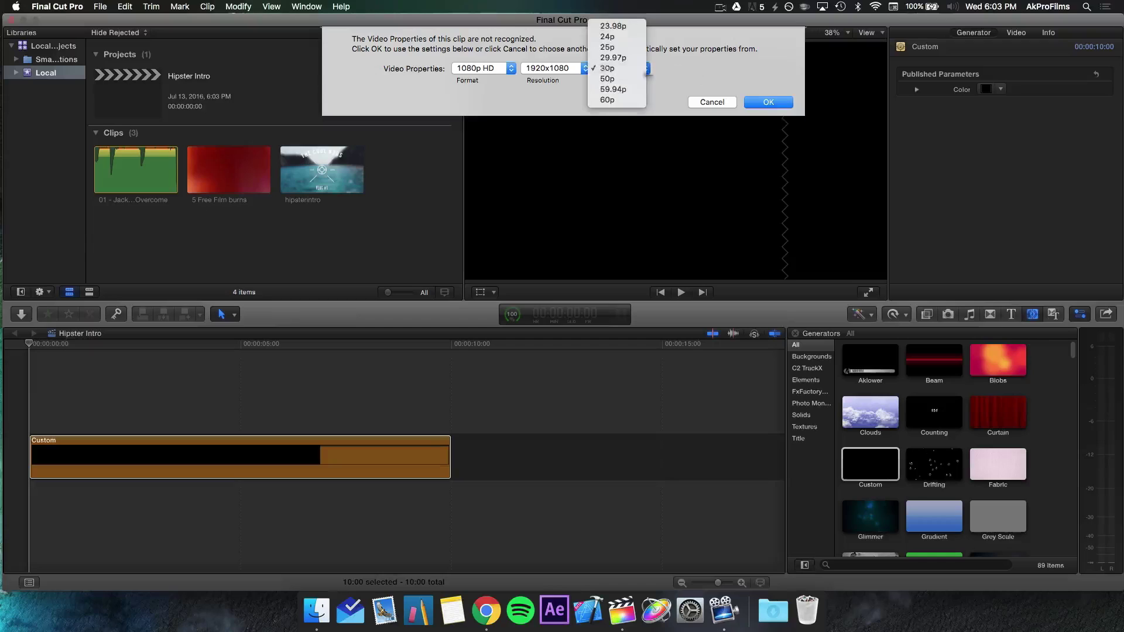
left_click(657, 68)
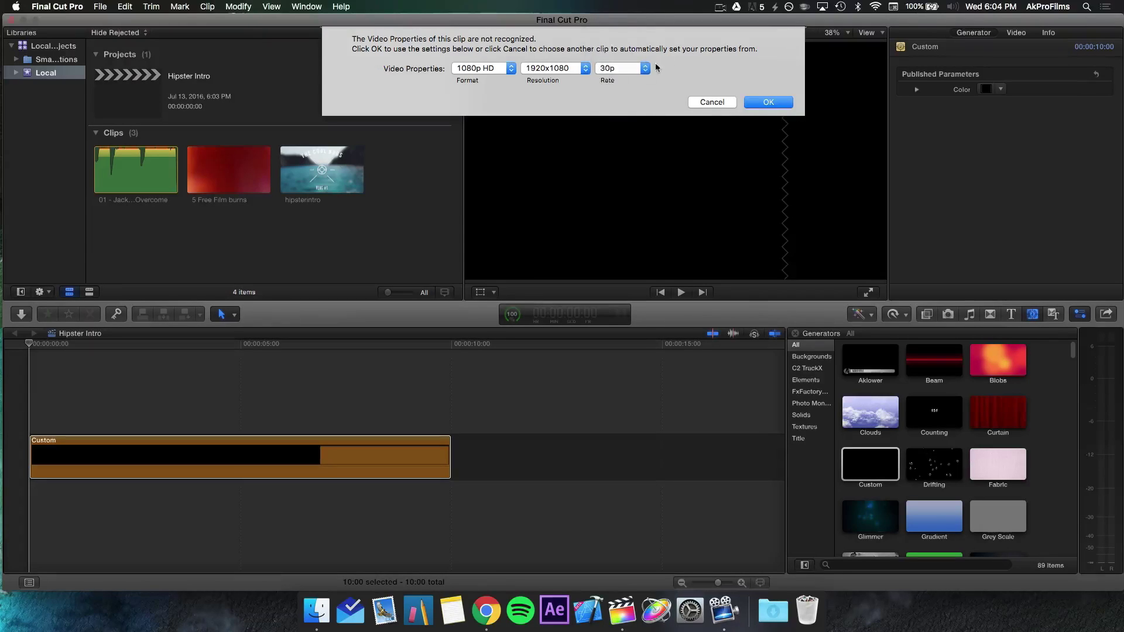
left_click(753, 107)
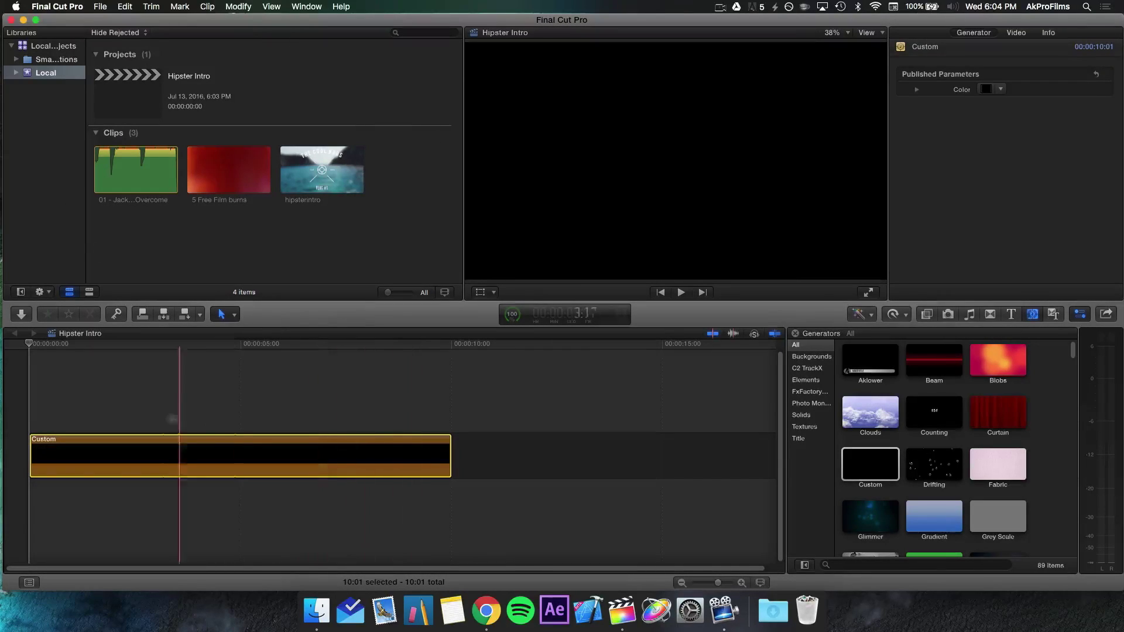
Trim the Custom generator to one second and add the hipsterintro clip directly after it in the timeline
left_click_drag(449, 459, 88, 479)
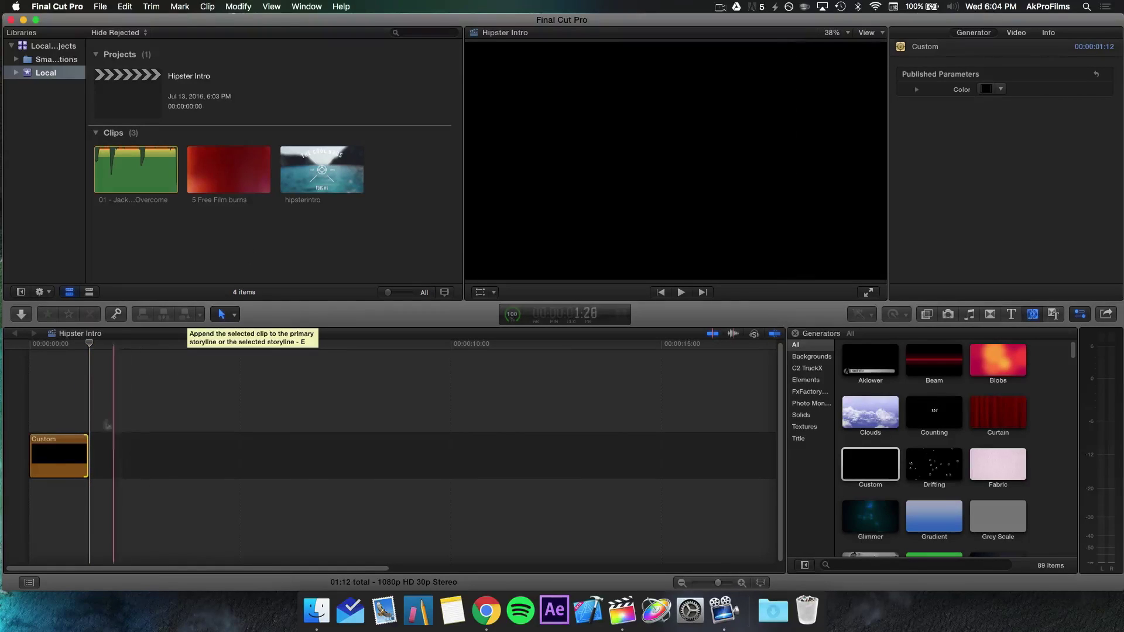
left_click_drag(83, 452, 83, 451)
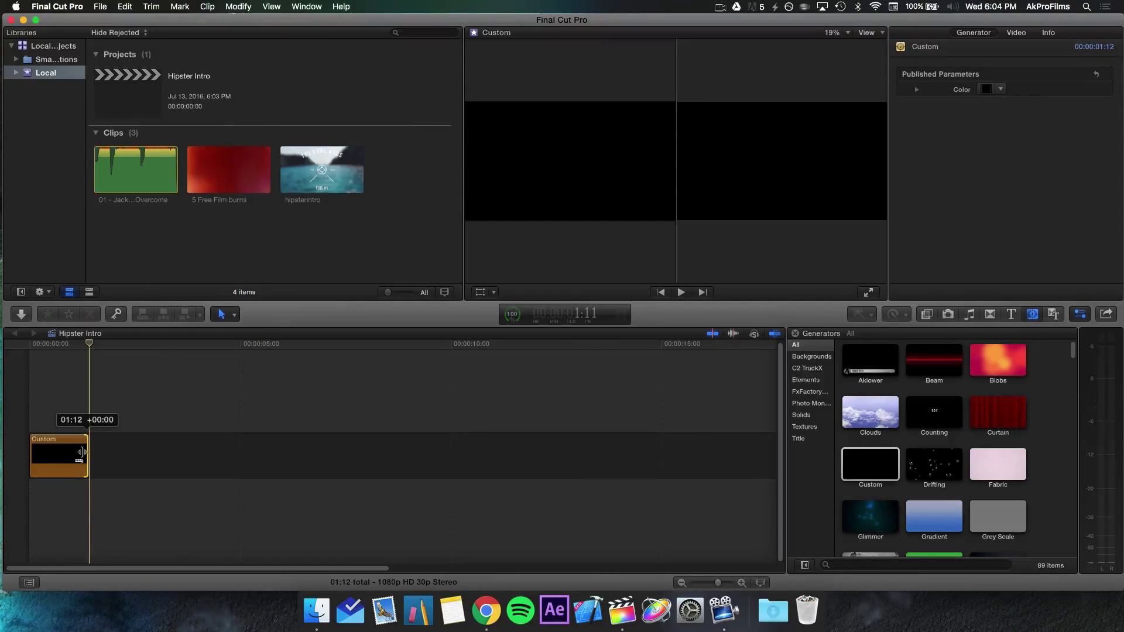
mouse_move(72, 454)
left_mouse_down()
mouse_move(97, 459)
mouse_move(74, 460)
left_mouse_up()
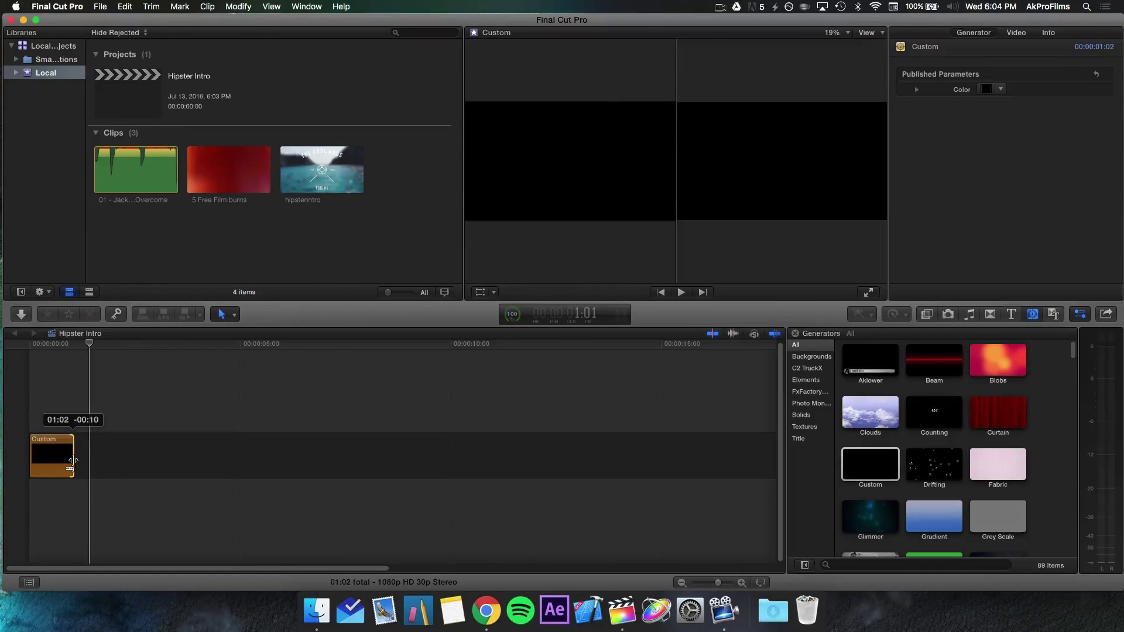
left_click_drag(69, 459, 69, 459)
left_click_drag(322, 169, 76, 460)
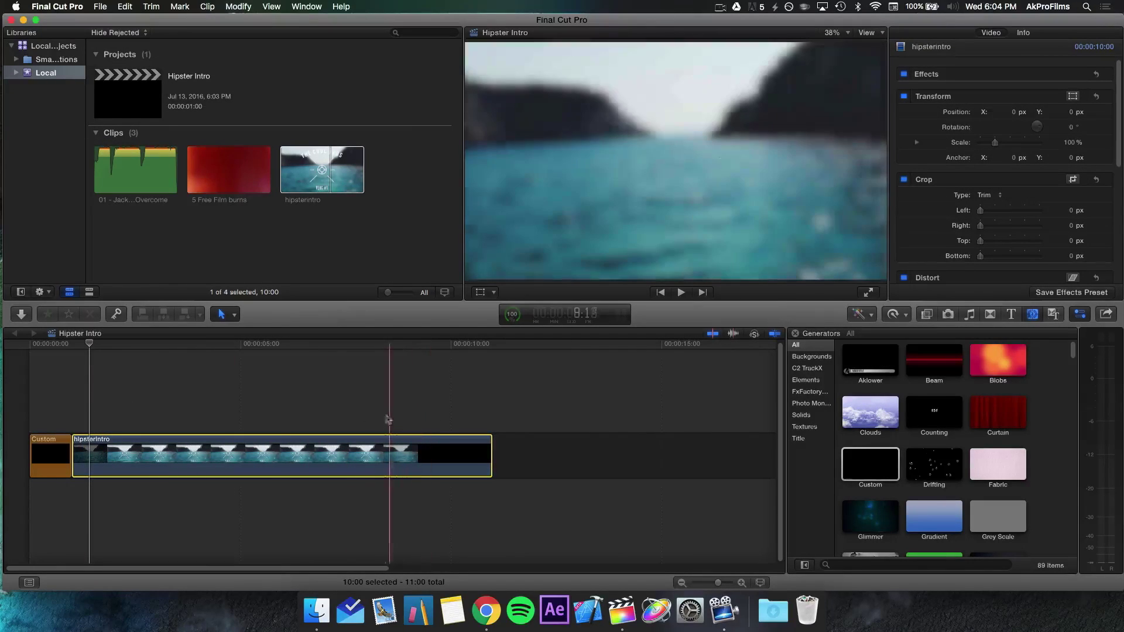
Try the Custom generator in green beneath the start of the hipsterintro clip and play it to check the transparency
left_click(40, 449)
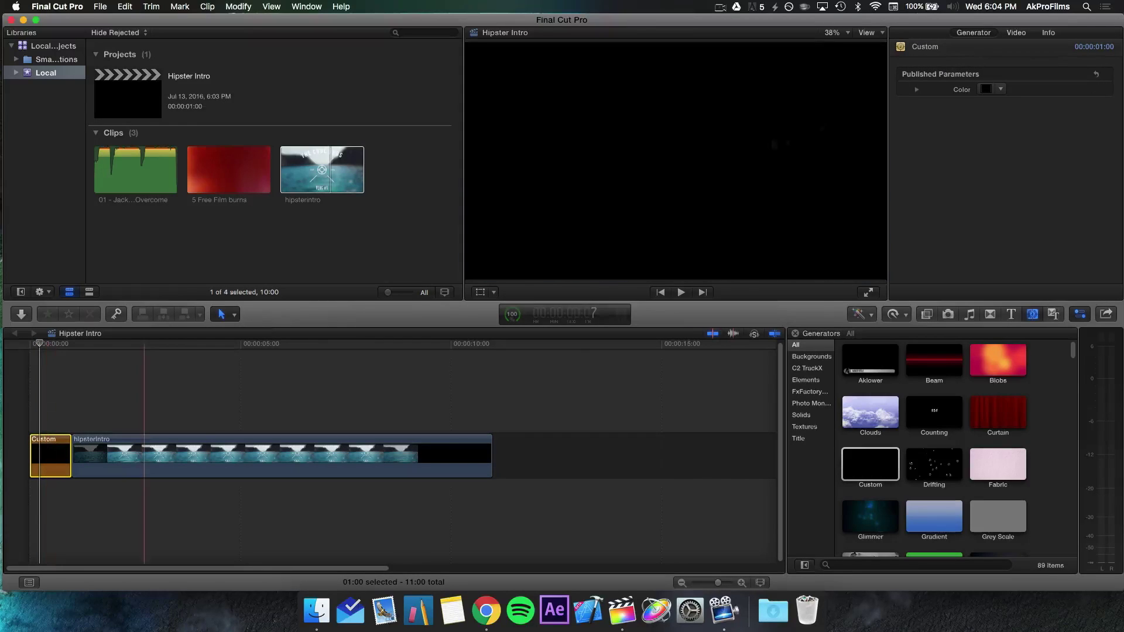
left_click(1000, 89)
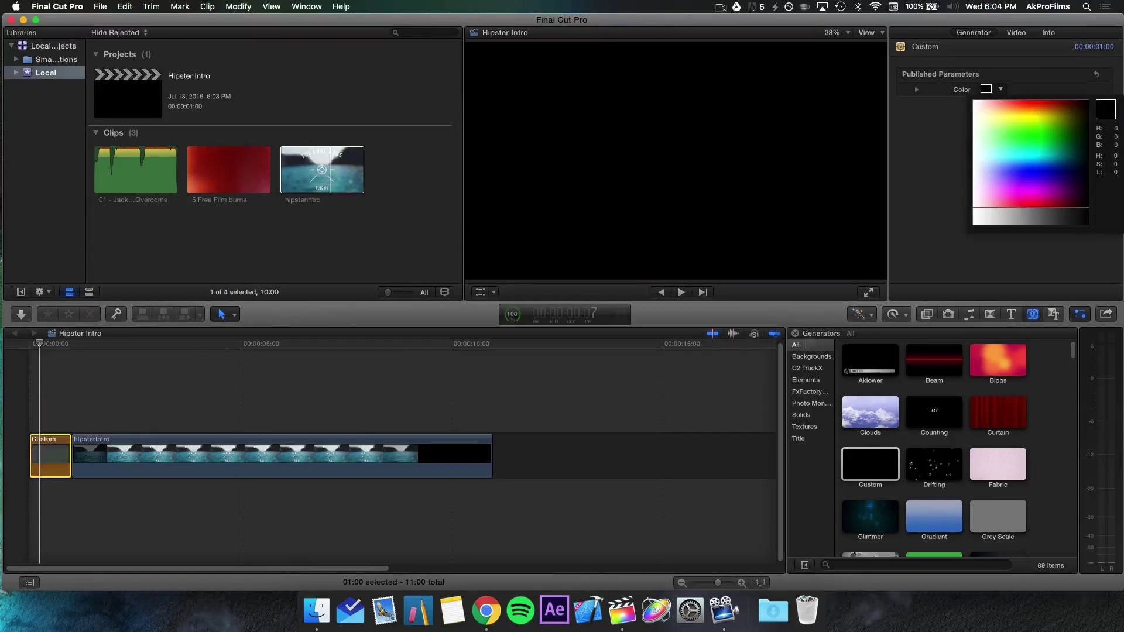
left_click(1080, 204)
left_click_drag(42, 453, 42, 502)
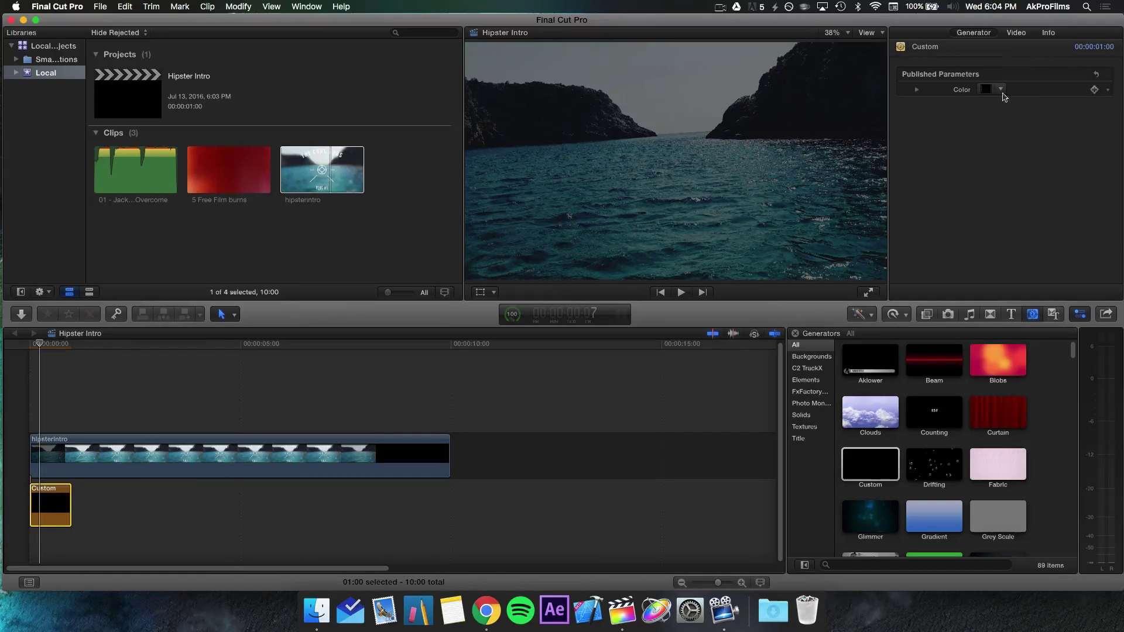
left_click(1000, 89)
left_click(989, 175)
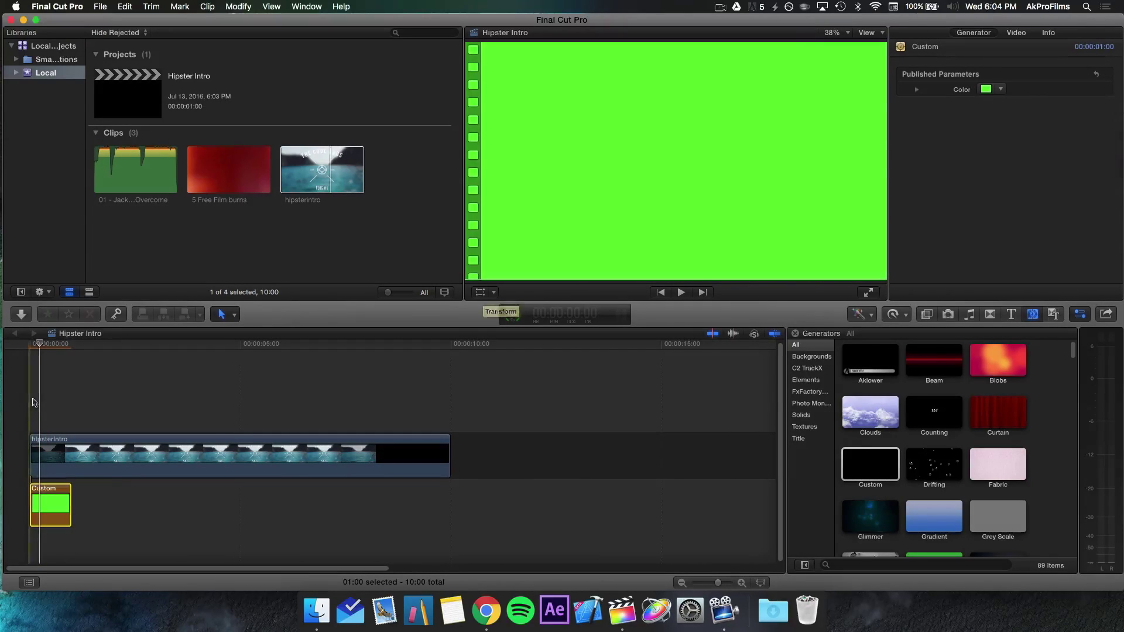
key("space")
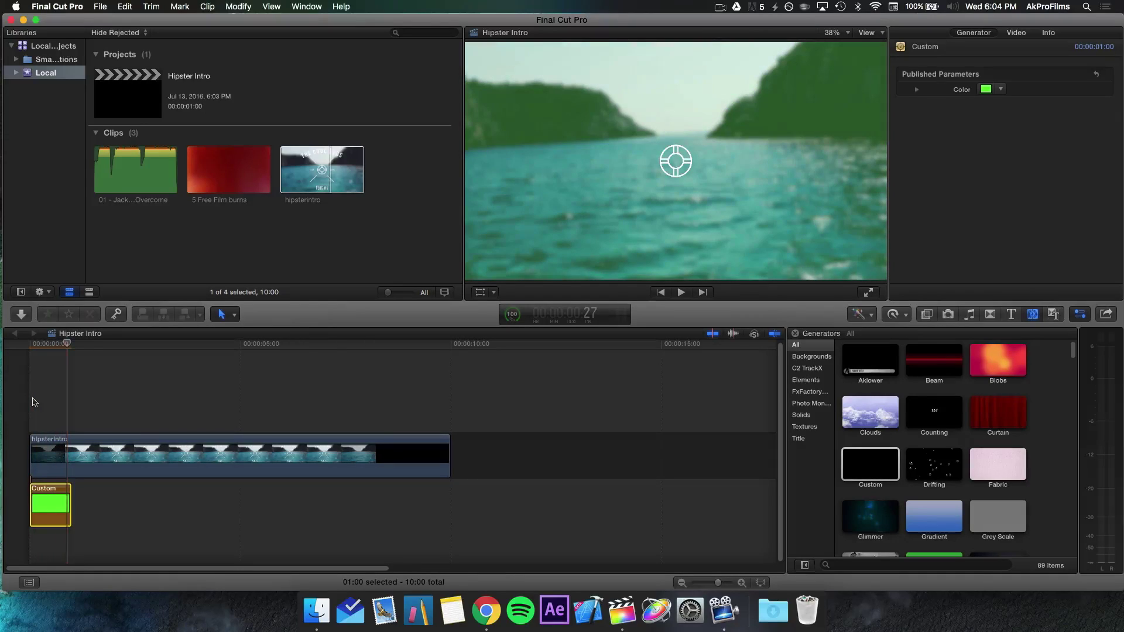
Undo the generator's green color and its move beneath the hipsterintro clip
key("super+z")
key("super+z")
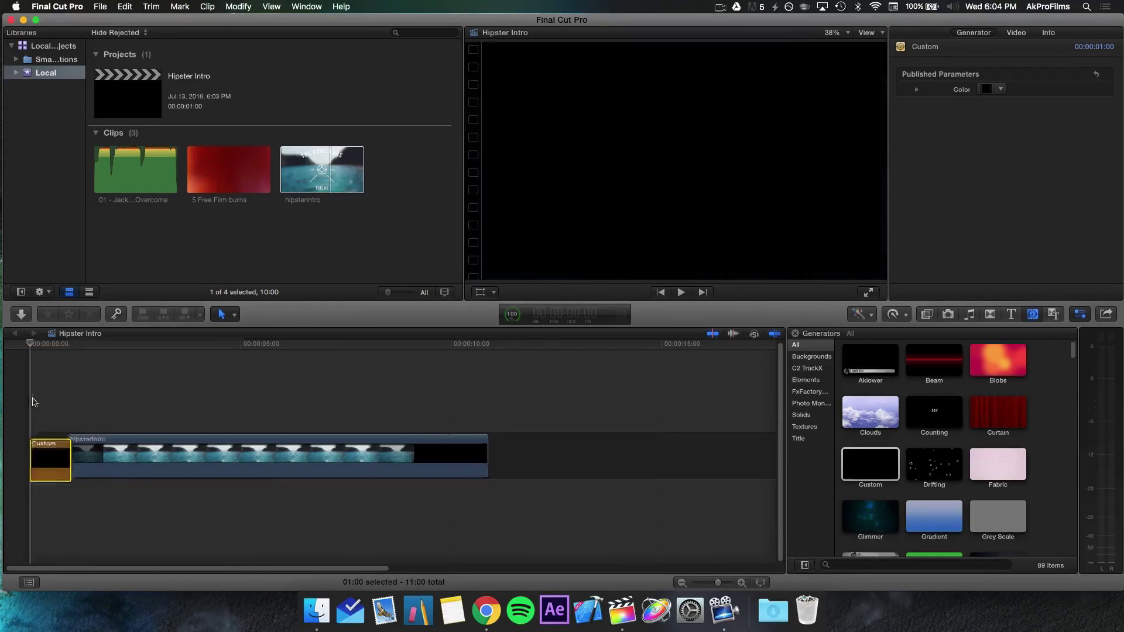
left_click_drag(67, 453, 67, 453)
left_click(38, 404)
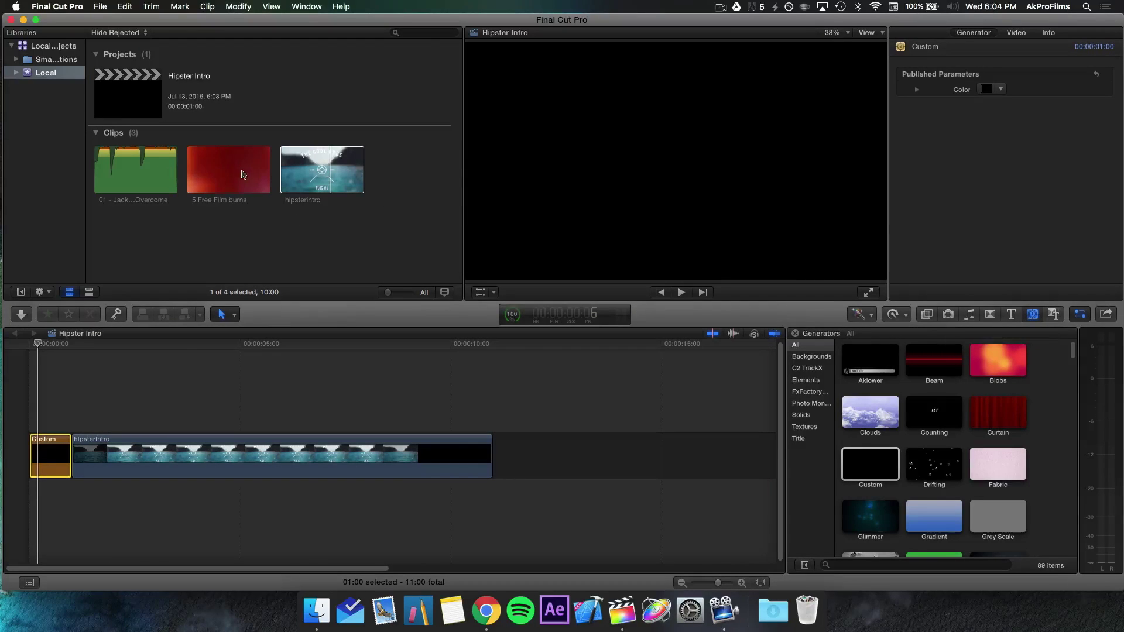
Place the 5 Free Film burns clip above the start of the hipsterintro clip and shift it about 12 frames later
left_click(241, 179)
left_click_drag(218, 281, 75, 372)
key("space")
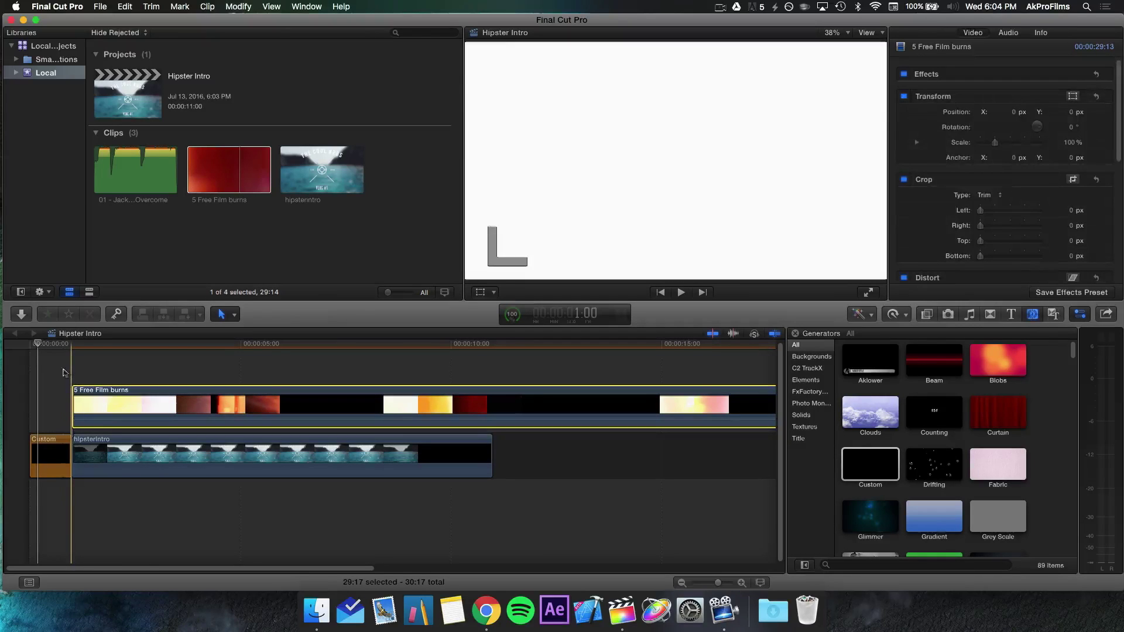
key("space")
left_click_drag(243, 390, 260, 392)
scroll(331, 393, "right", 10)
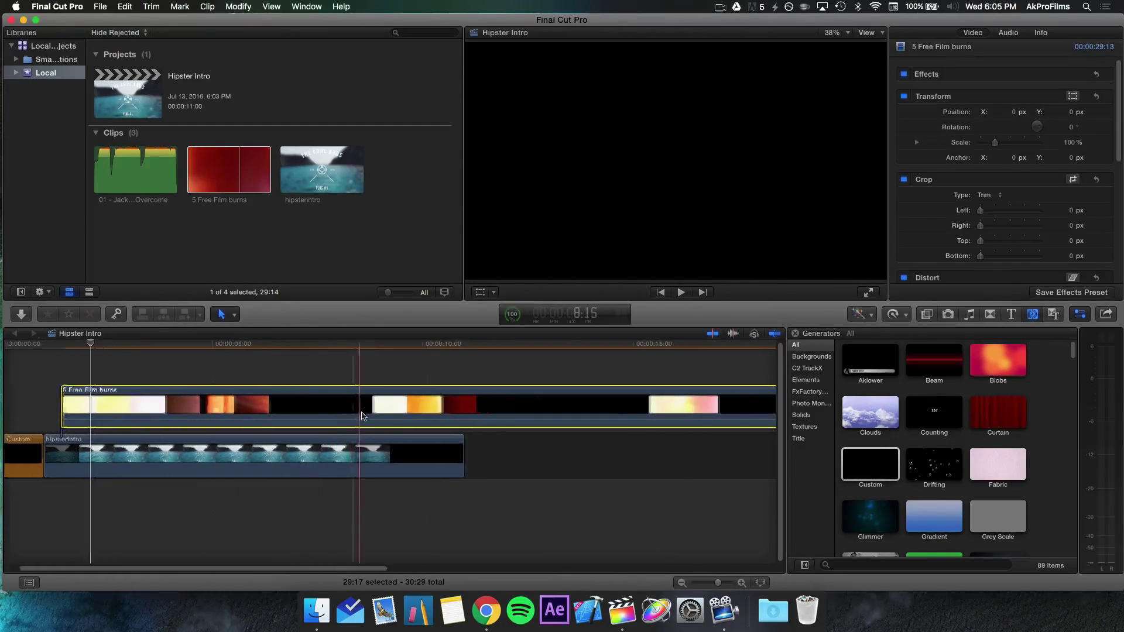
scroll(269, 402, "left", 9)
Set the film burns clip's blend mode to Screen and play back the overlay
scroll(989, 117, "down", 5)
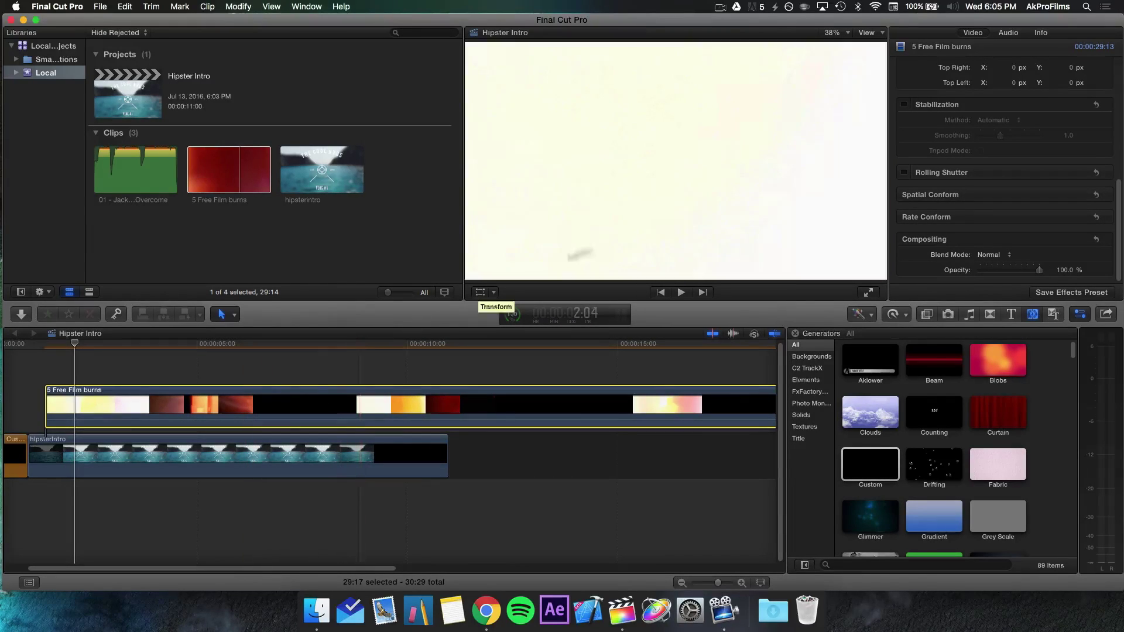
left_click(993, 258)
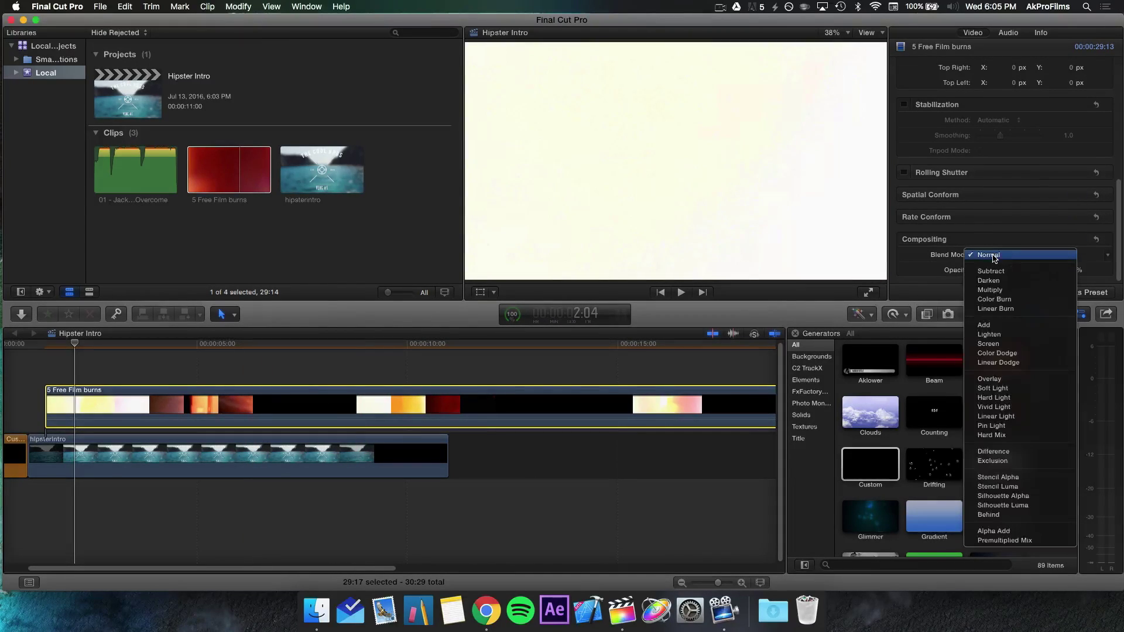
left_click(995, 345)
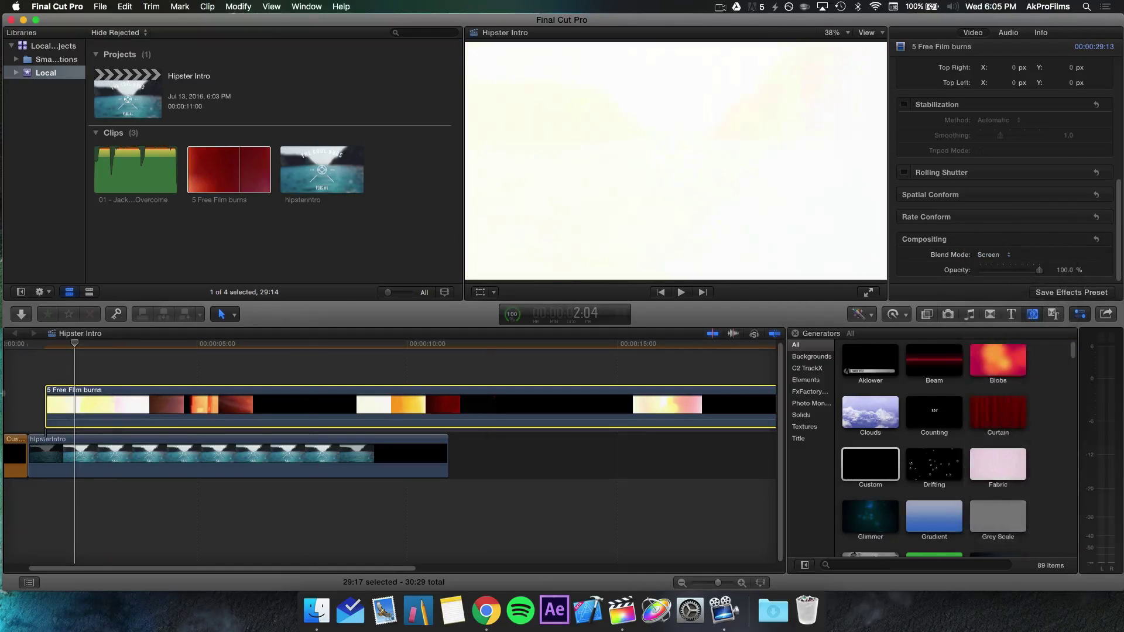
key("space")
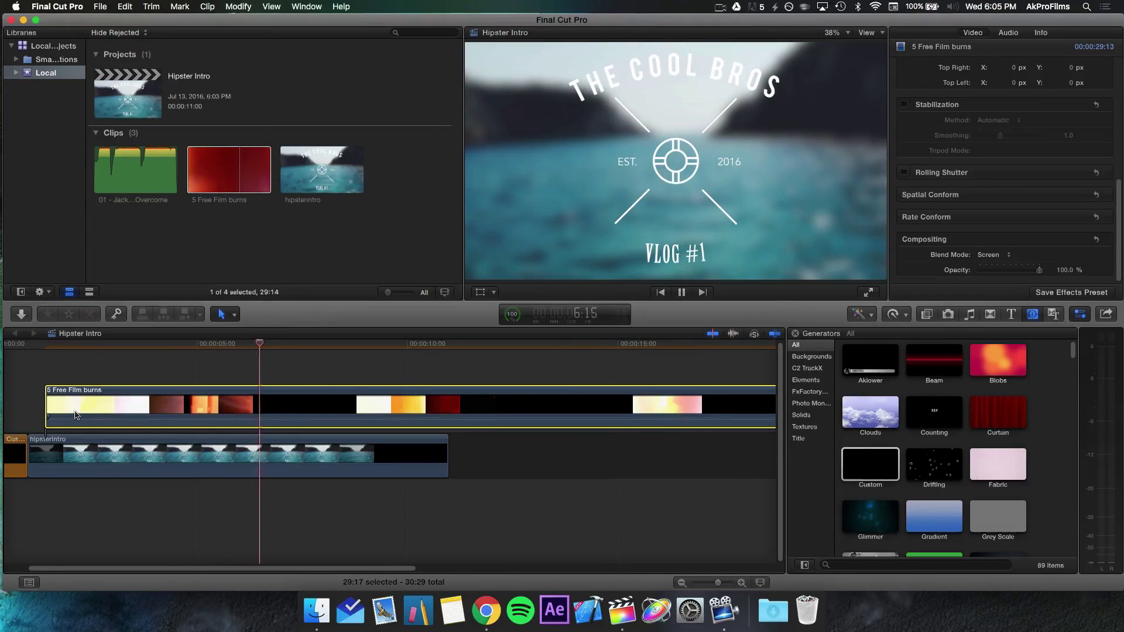
key("space")
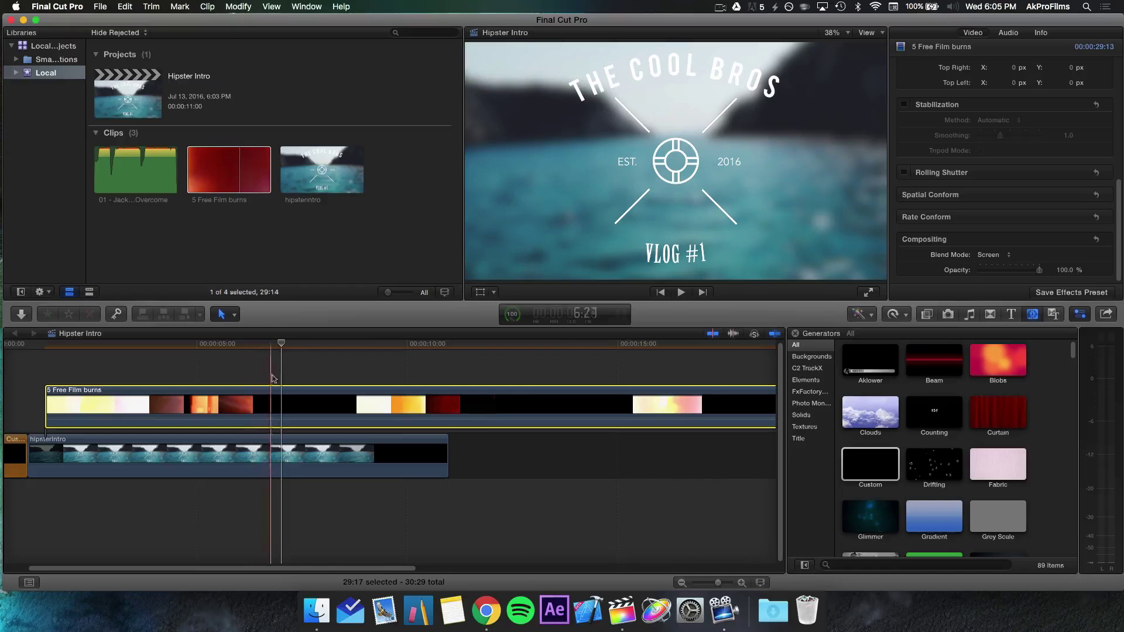
Cut the film burns clip at about 7 and 9 seconds in the timeline and delete the section between
key("b")
left_click(281, 403)
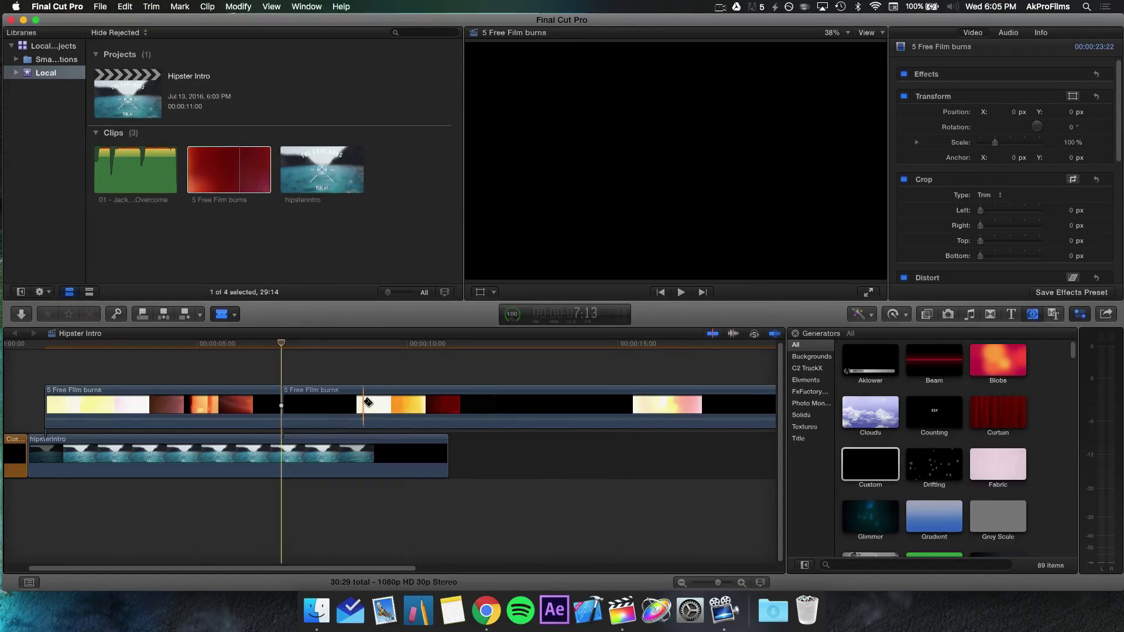
left_click(370, 403)
key("a")
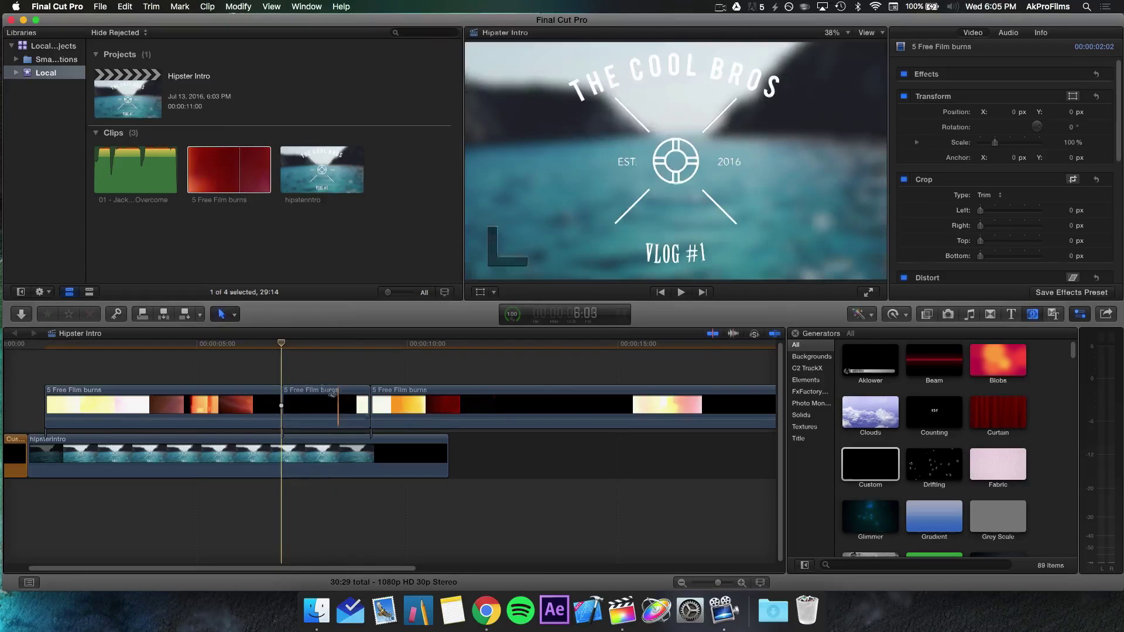
left_click(308, 399)
key("Delete")
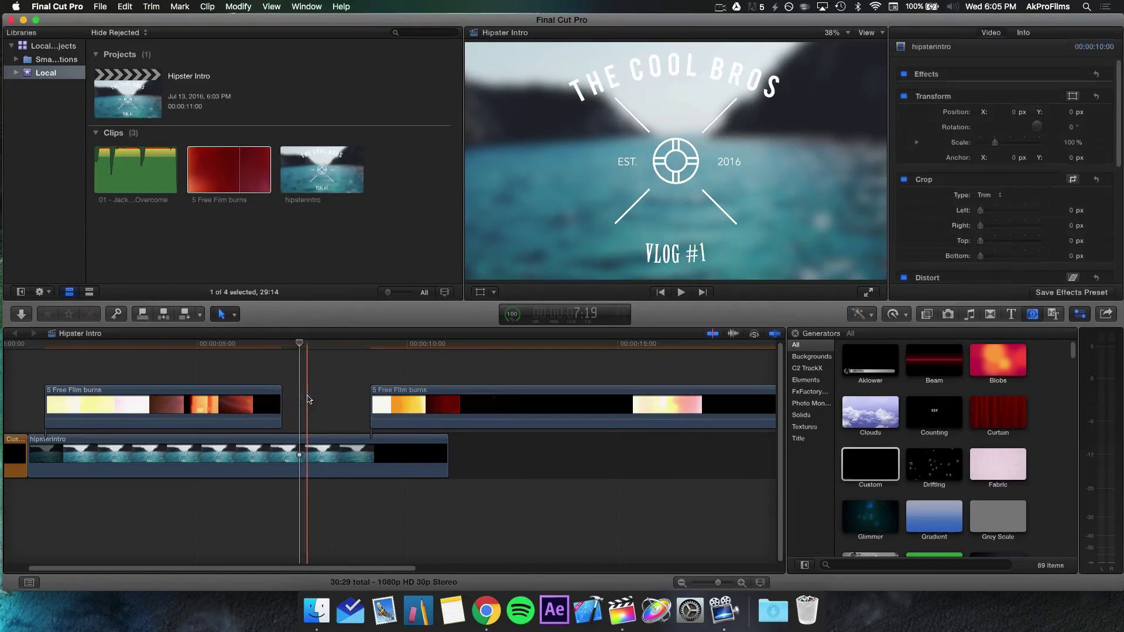
Cut the second film burns section at about 12 and 15 seconds in the timeline and delete the black part between
left_click(508, 397)
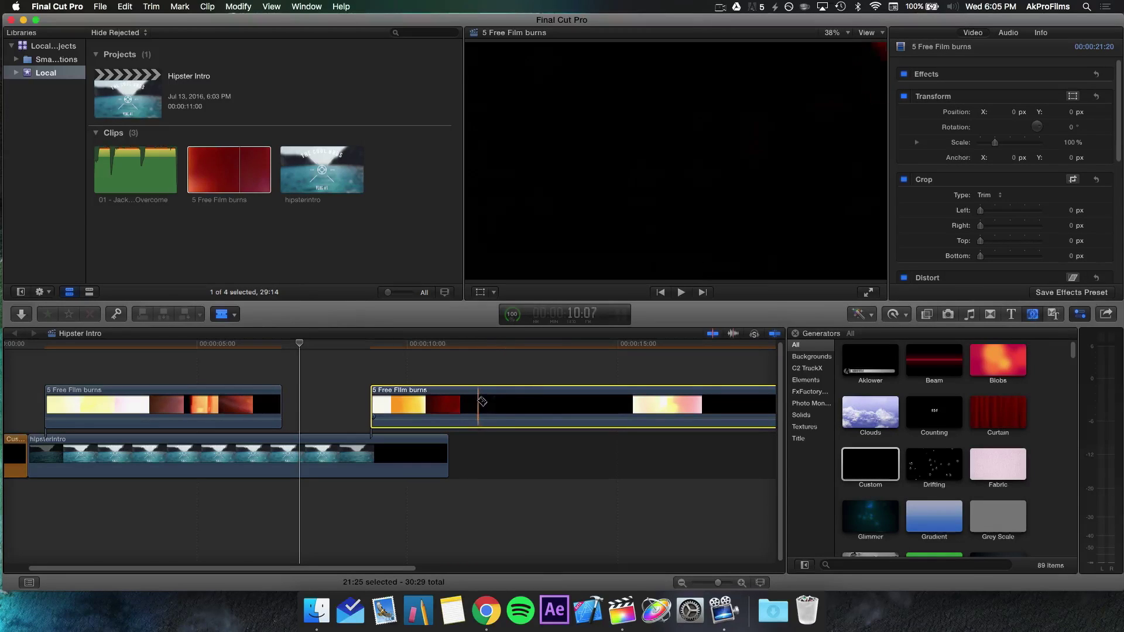
key("super+b")
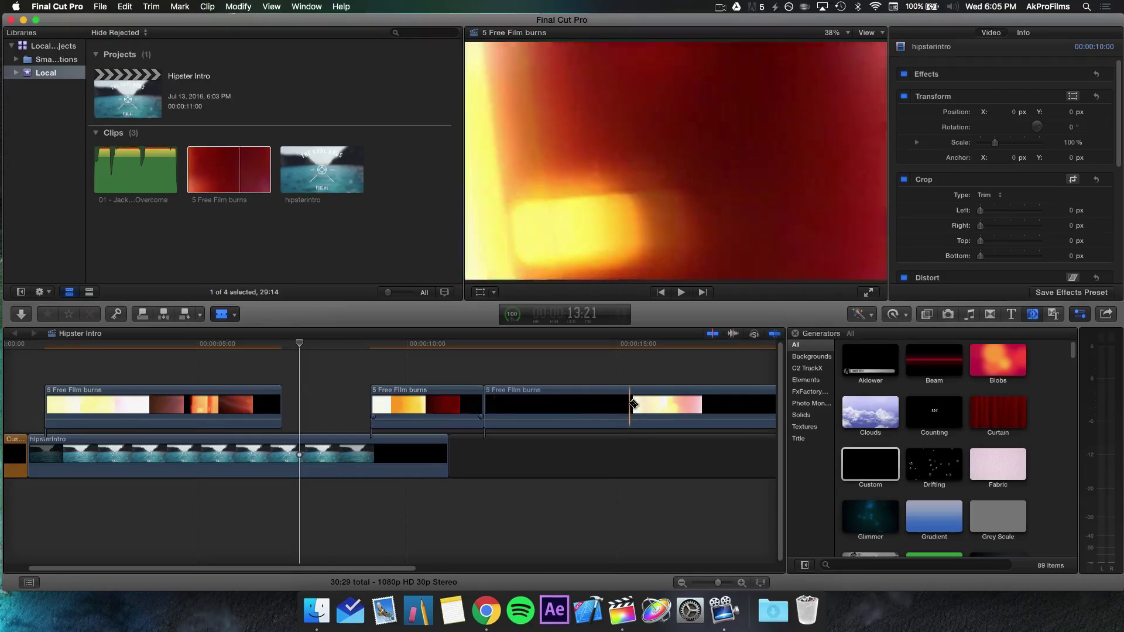
key("super+b")
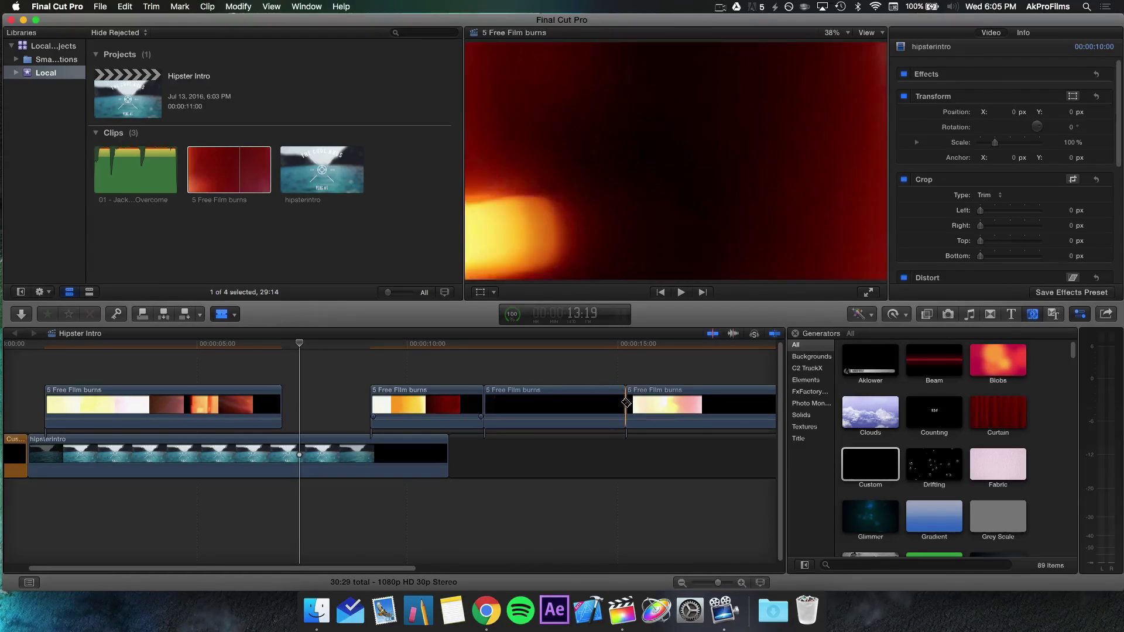
key("a")
left_click(603, 393)
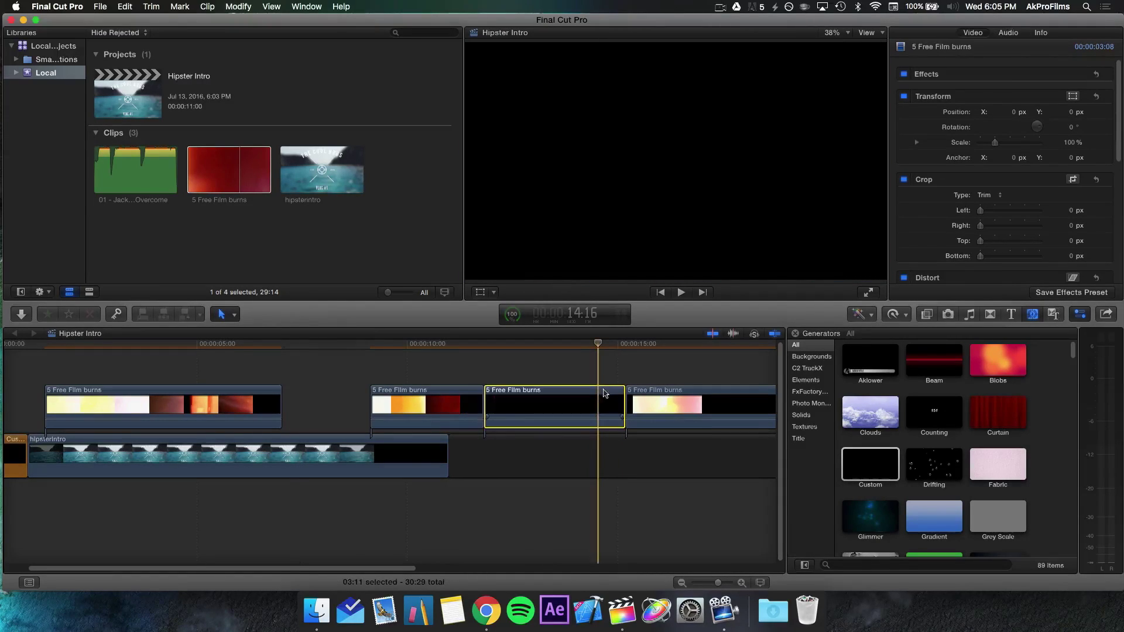
key("Delete")
Cut the remaining film burns clip at about 17 and 20 seconds and delete the black part between
scroll(410, 456, "right", 5)
scroll(335, 473, "right", 5)
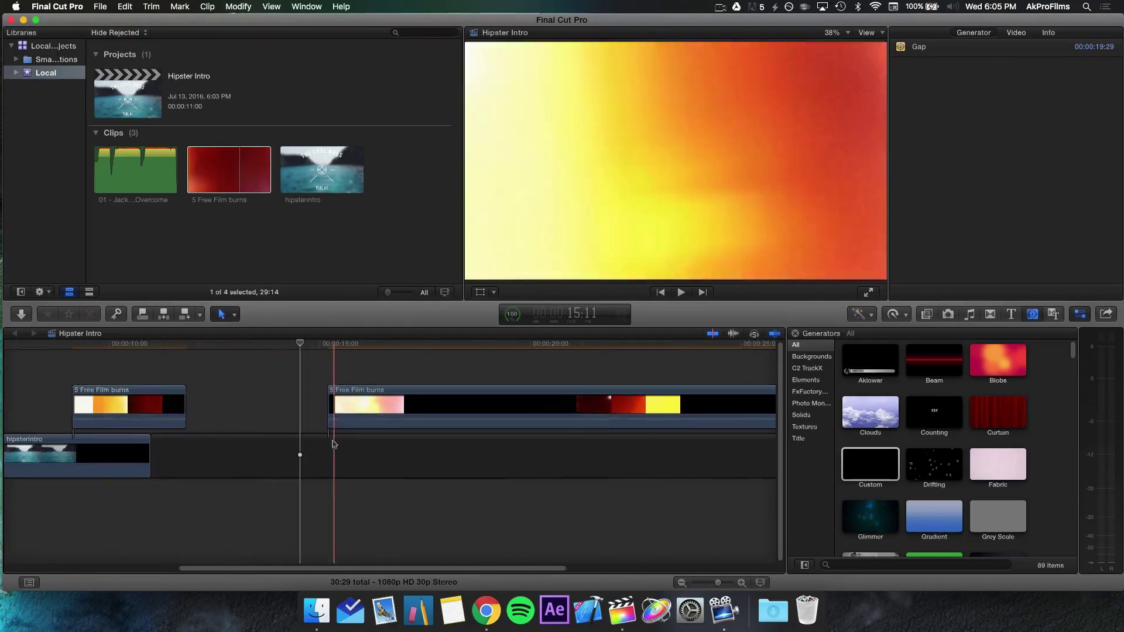
key("b")
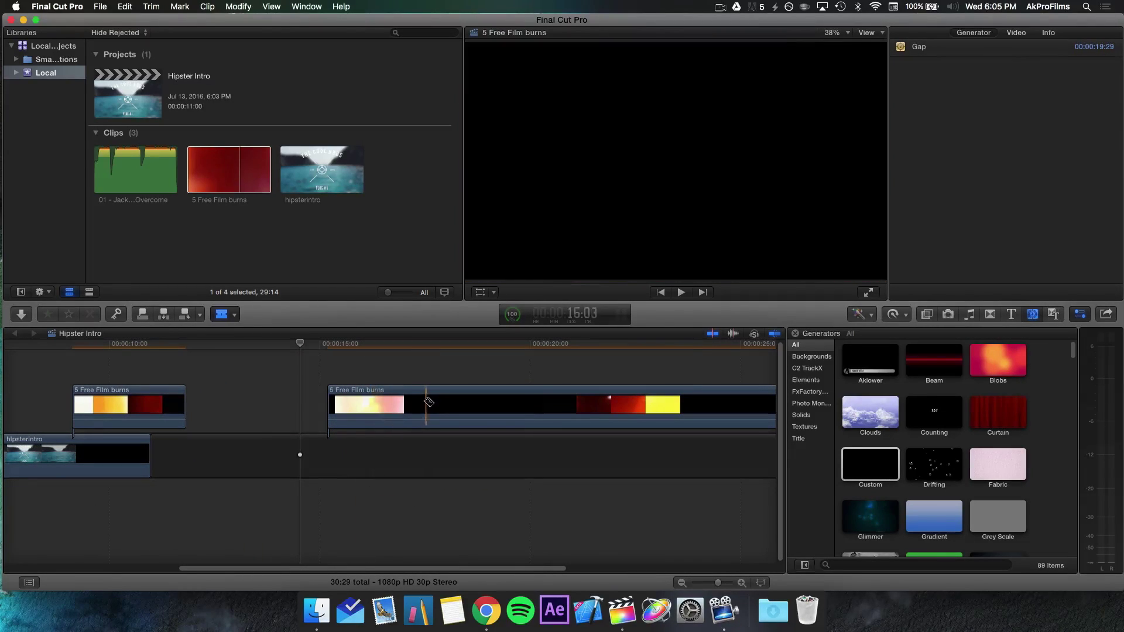
left_click(403, 401)
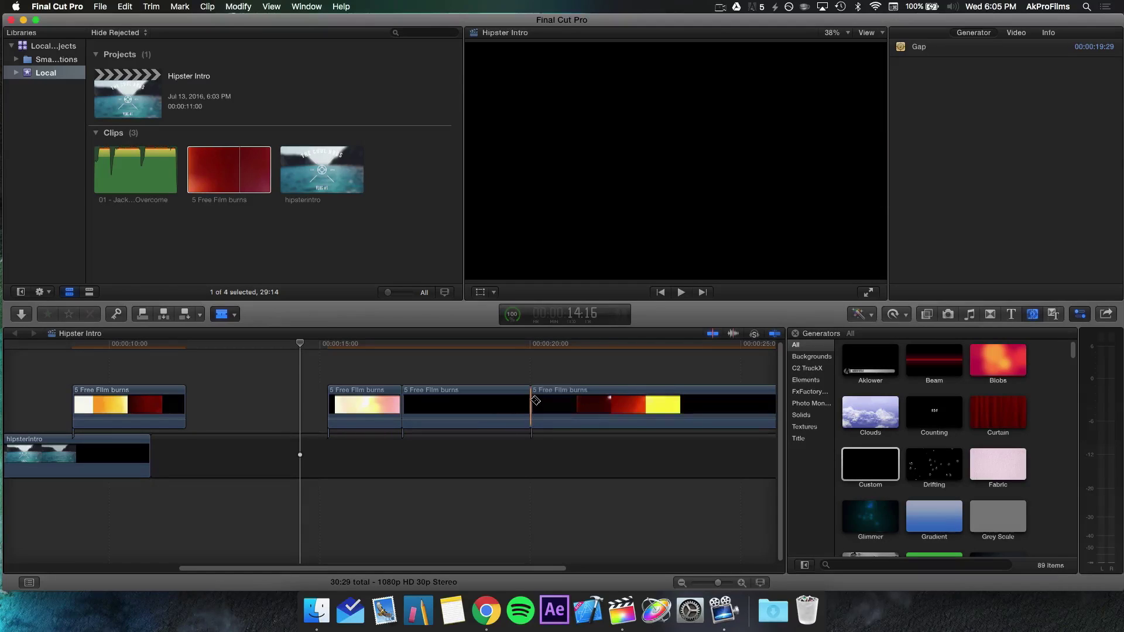
key("a")
left_click(507, 402)
key("Delete")
Cut the last film burns section at about 23.5 and 27.5 seconds and delete the black part between
scroll(504, 402, "right", 3)
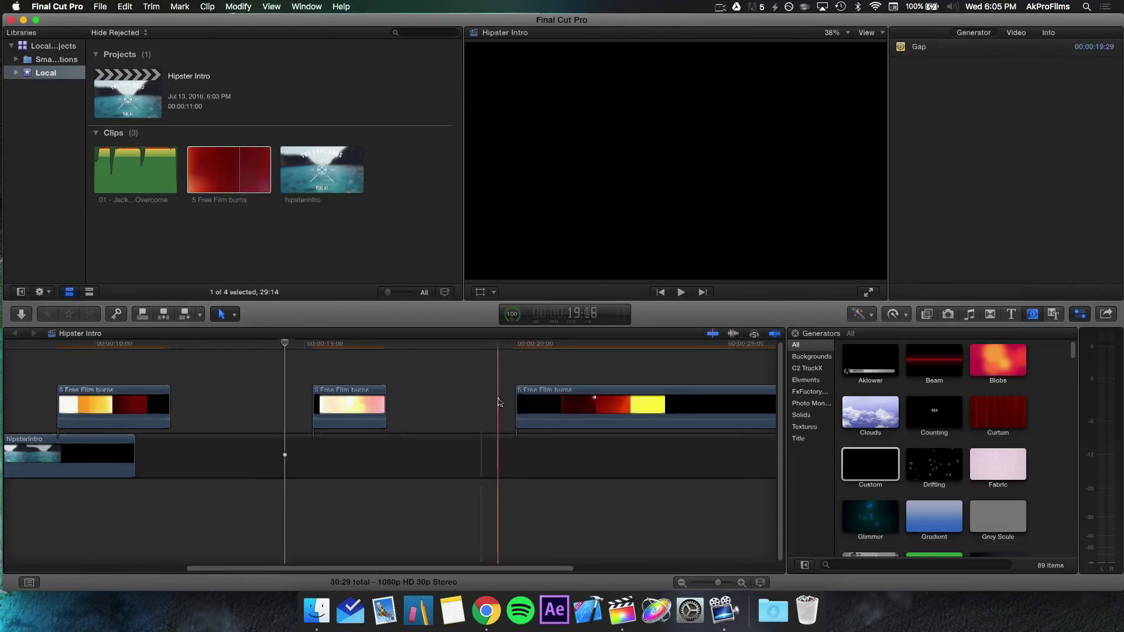
scroll(501, 400, "right", 8)
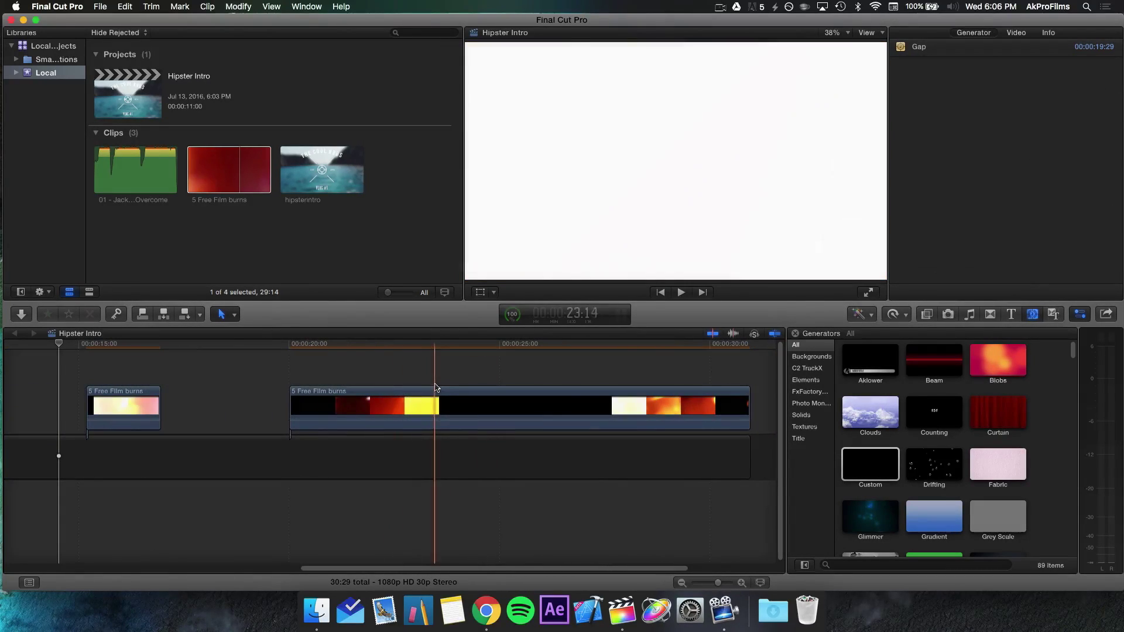
key("b")
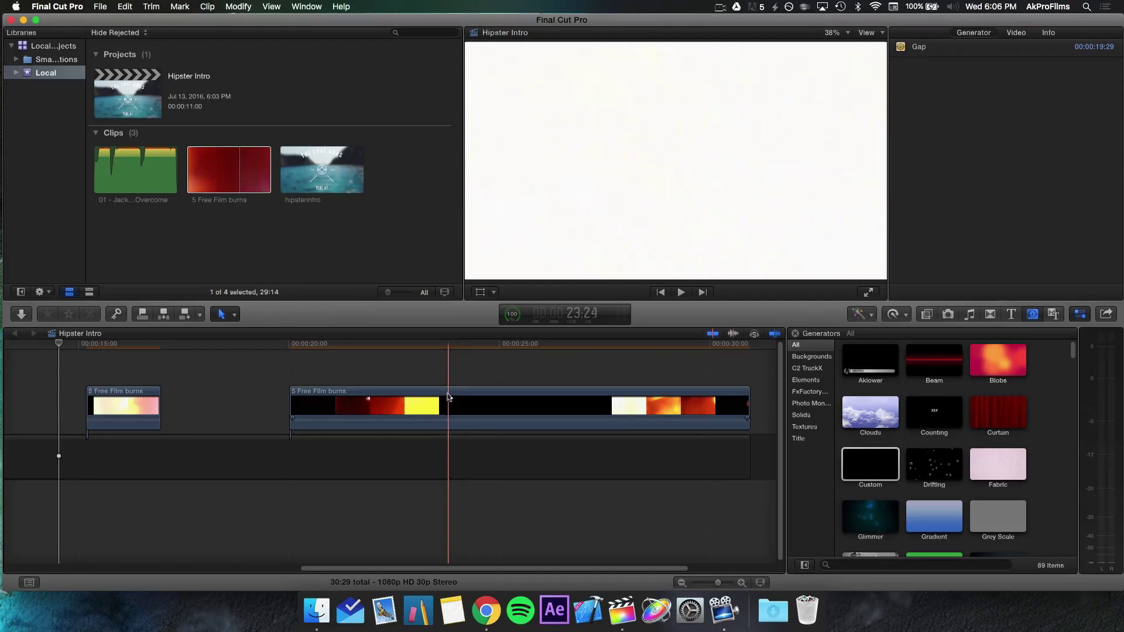
left_click(450, 404)
key("super+z")
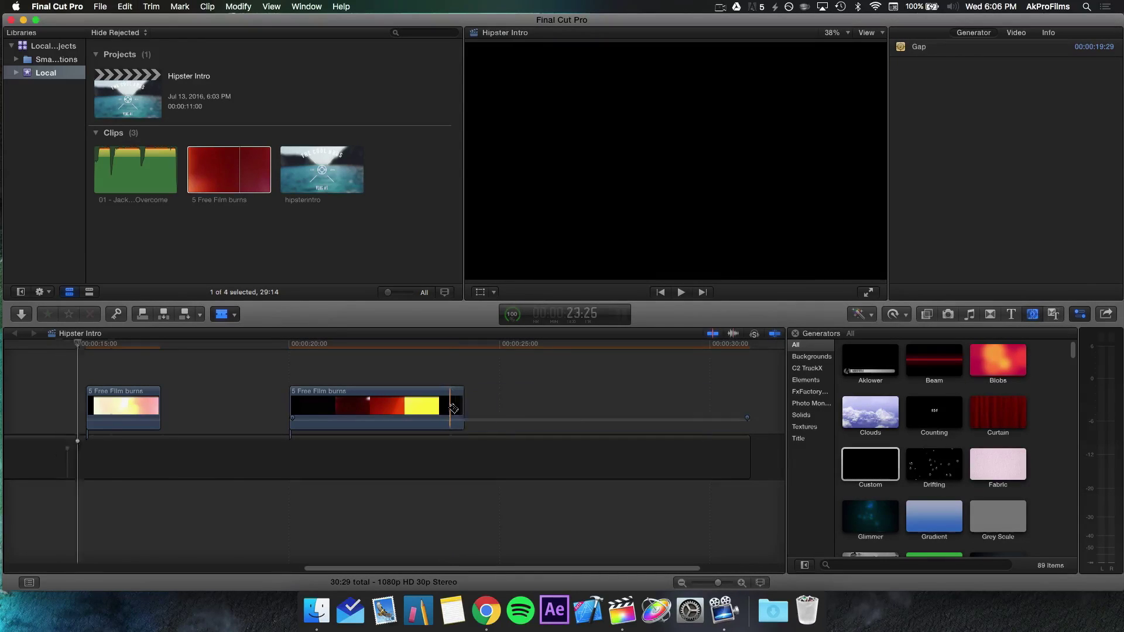
left_click(441, 409)
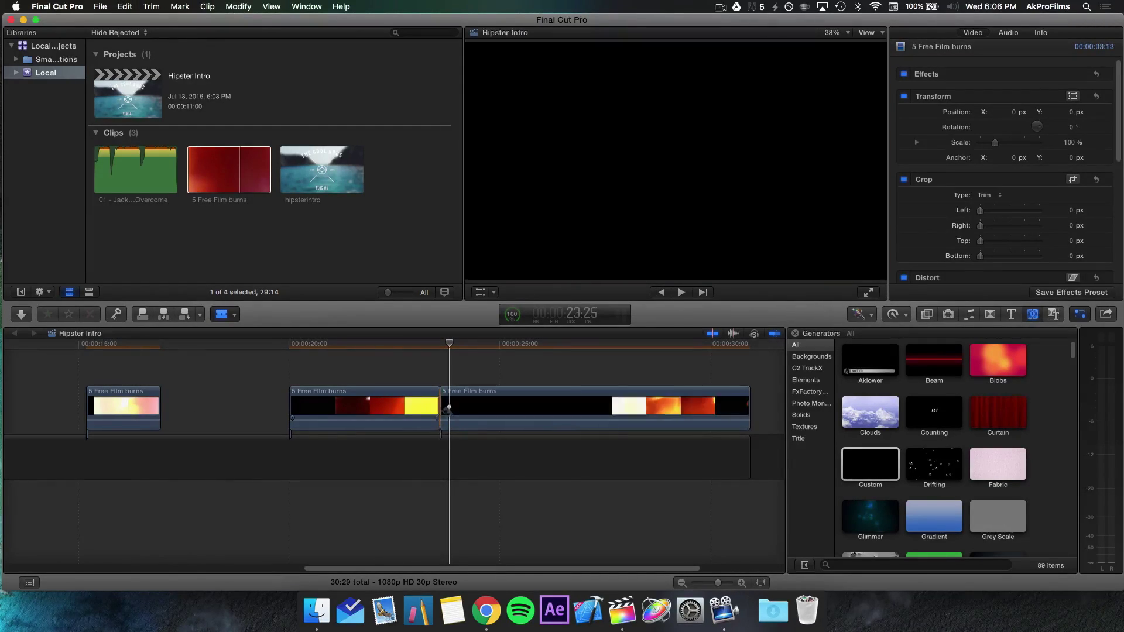
left_click(602, 410)
key("a")
left_click(540, 405)
key("Delete")
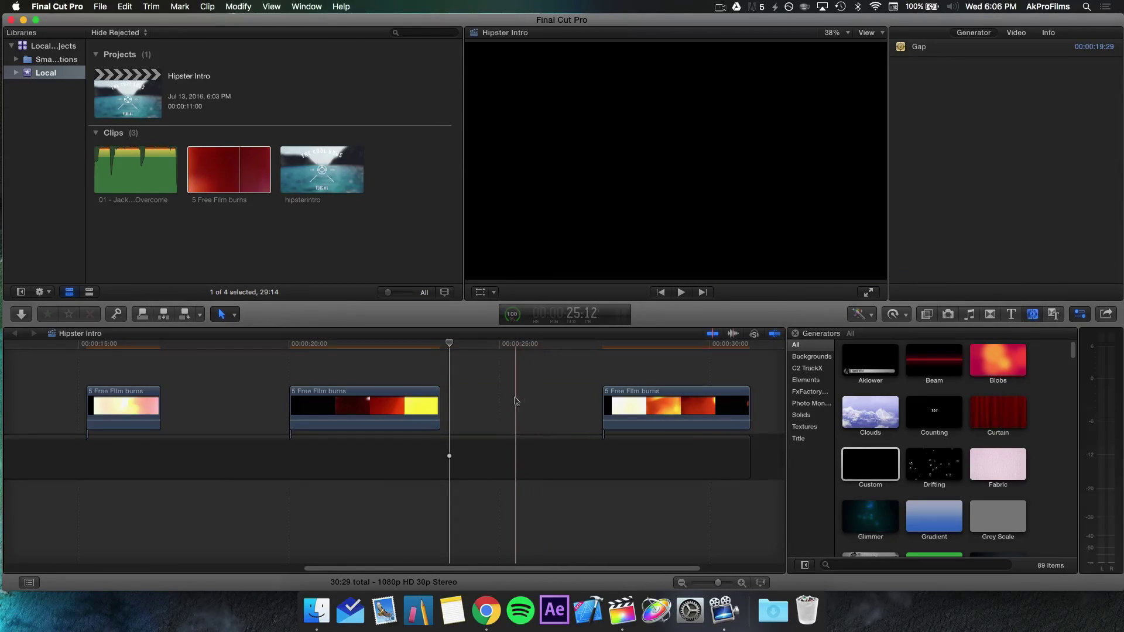
Stack the second and third film burns pieces above the hipsterintro clip, starting at about 6 and 8 seconds, and play back the overlap
scroll(404, 440, "left", 1)
scroll(404, 437, "left", 10)
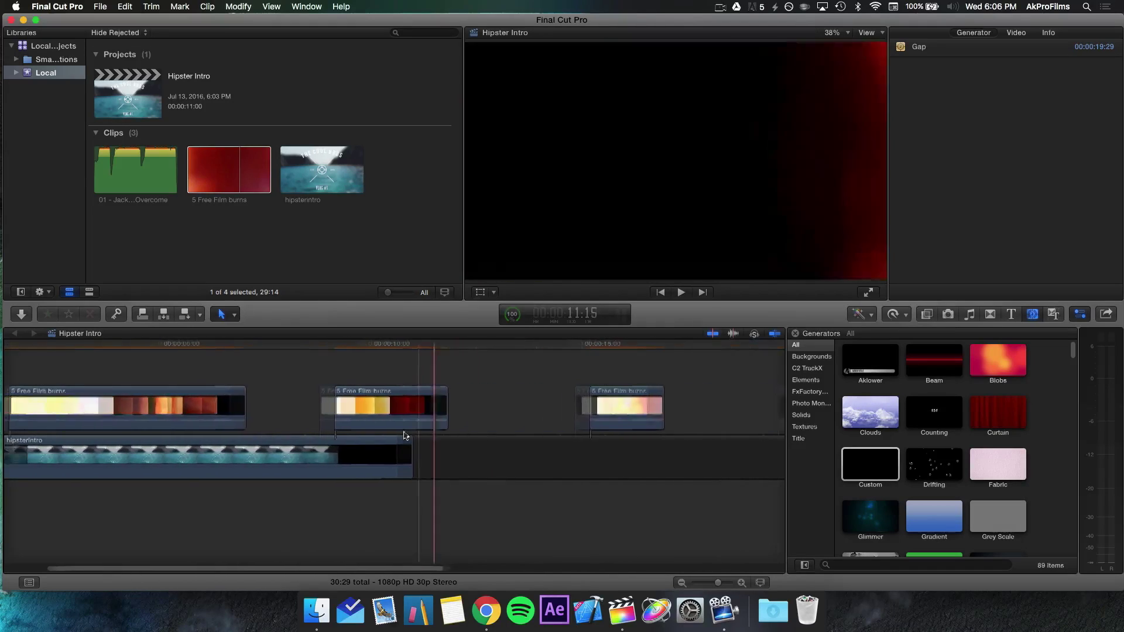
left_click(257, 398)
key("space")
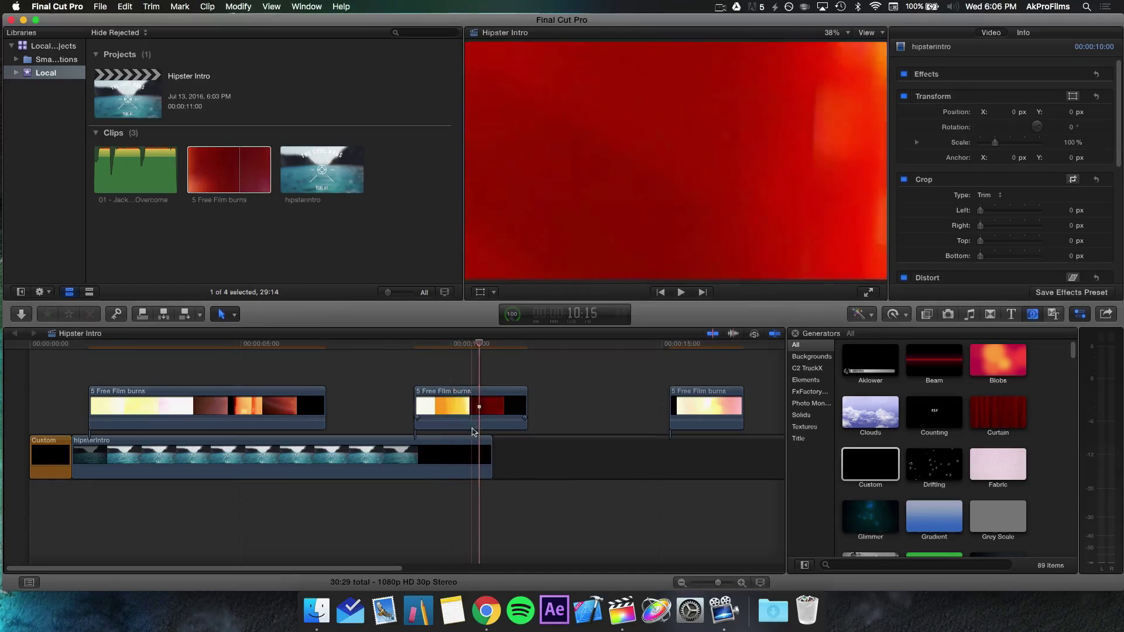
left_click_drag(481, 415, 350, 375)
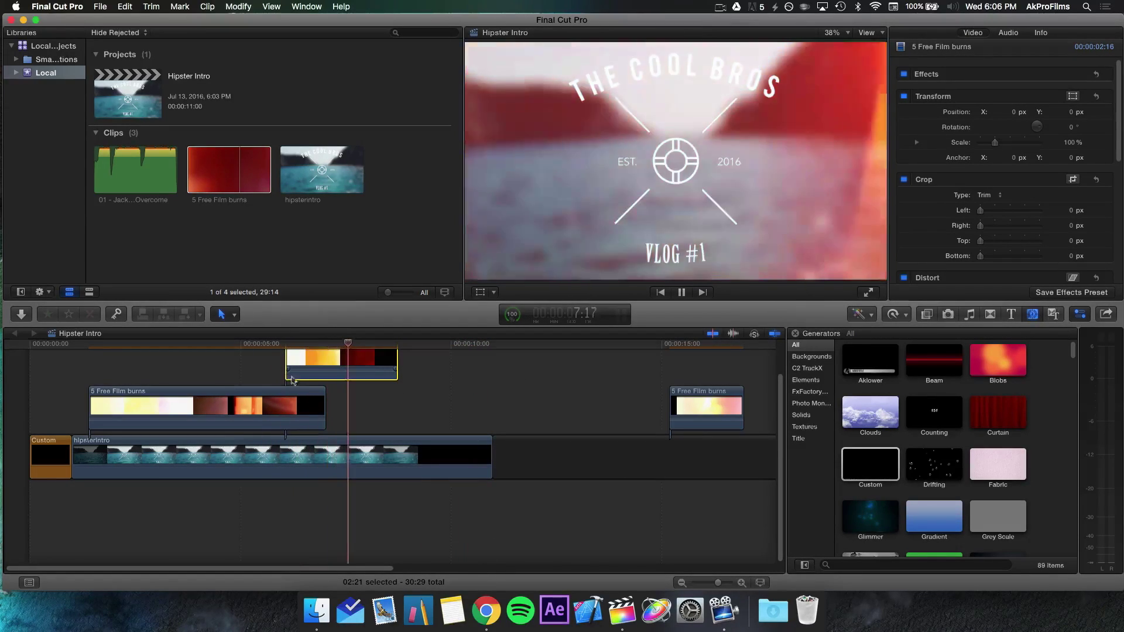
mouse_move(690, 410)
left_mouse_down()
mouse_move(489, 374)
mouse_move(364, 372)
mouse_move(400, 360)
left_mouse_up()
key("space")
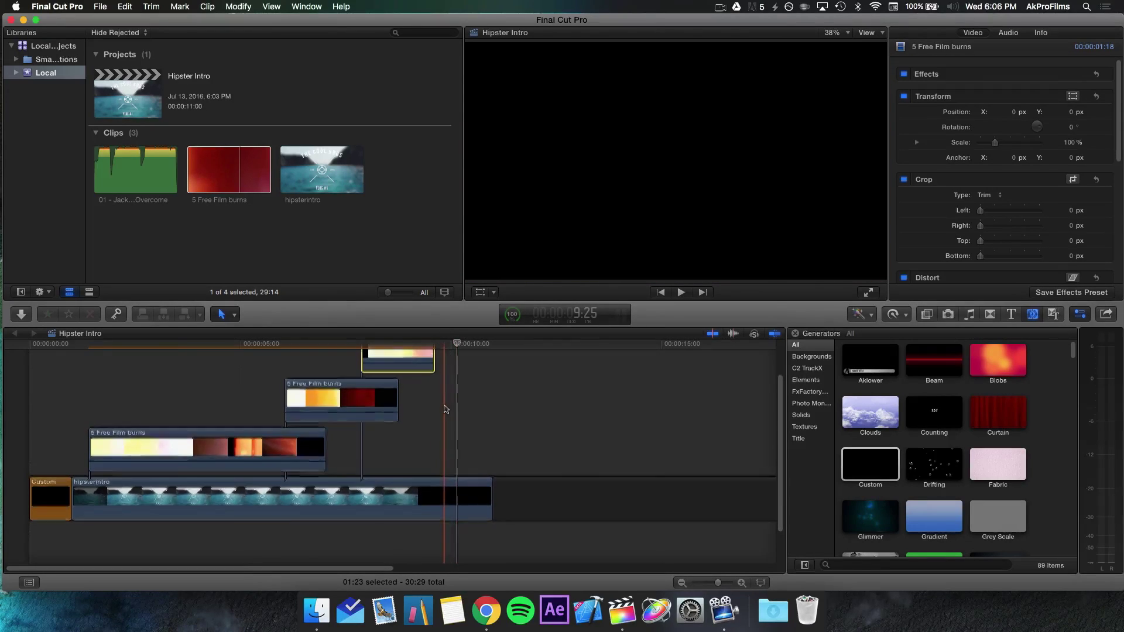
Set the opacity of the three film burns clips above hipsterintro to 10% together and play back the result
scroll(429, 386, "up", 2)
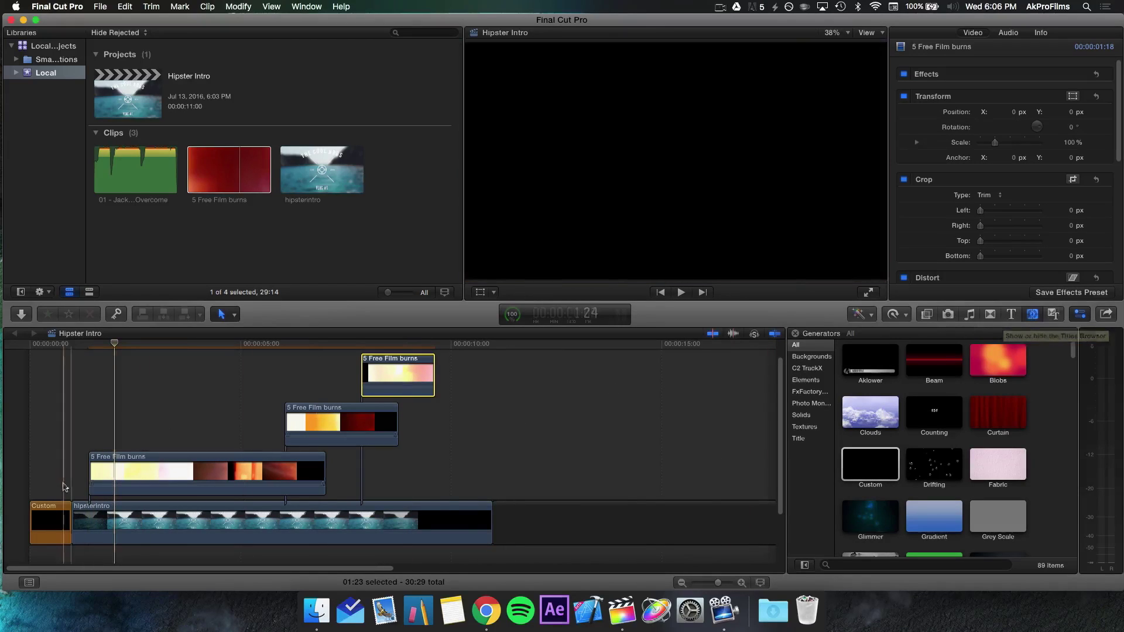
left_click(187, 464)
left_click_drag(292, 367, 407, 465)
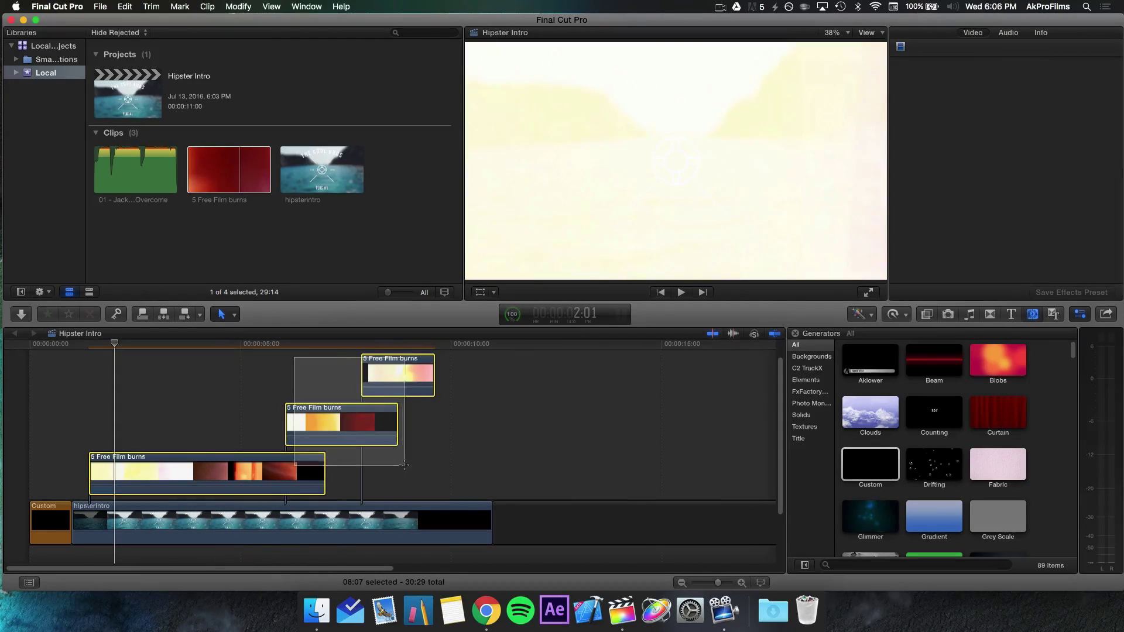
scroll(984, 178, "down", 10)
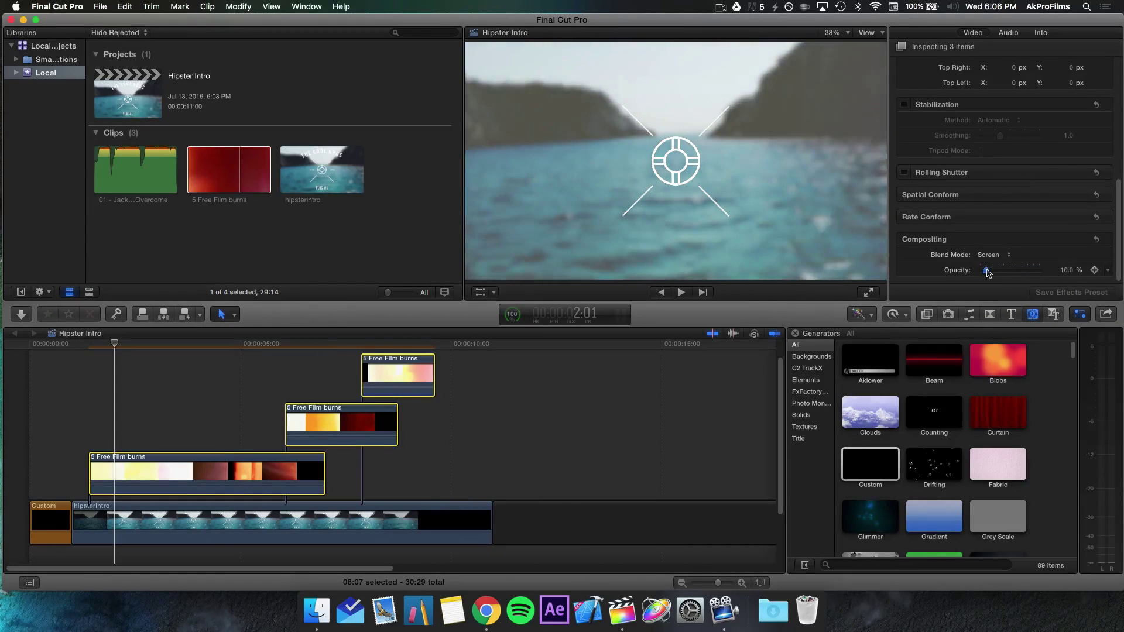
key("space")
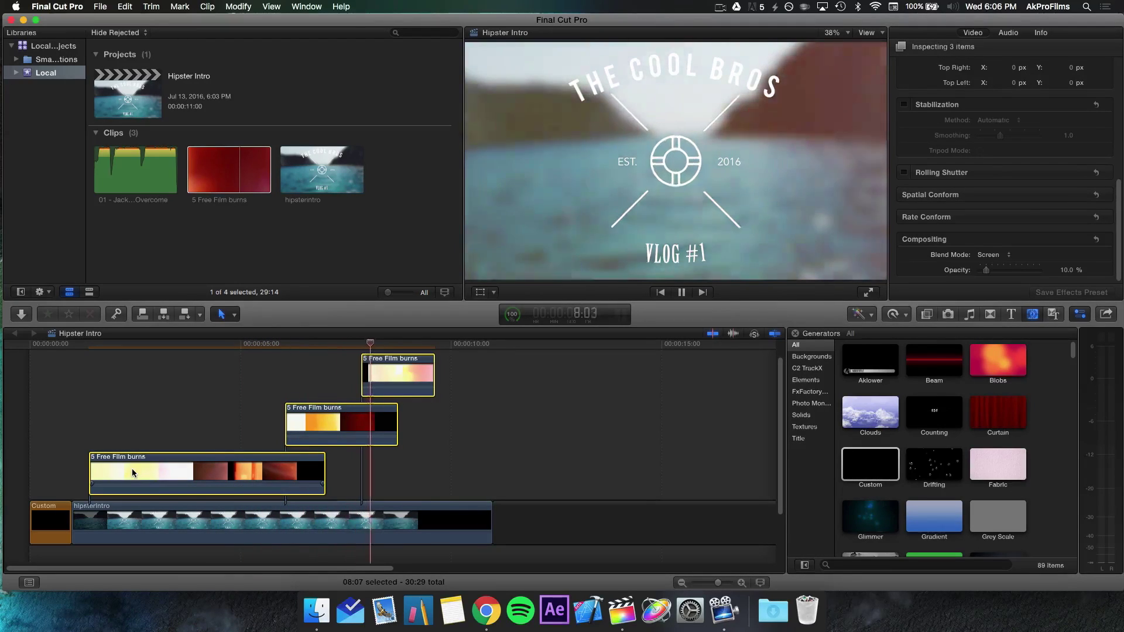
key("space")
Apply a Cross Dissolve to the first film burns clip, keeping only the transition at its start
left_click(624, 405)
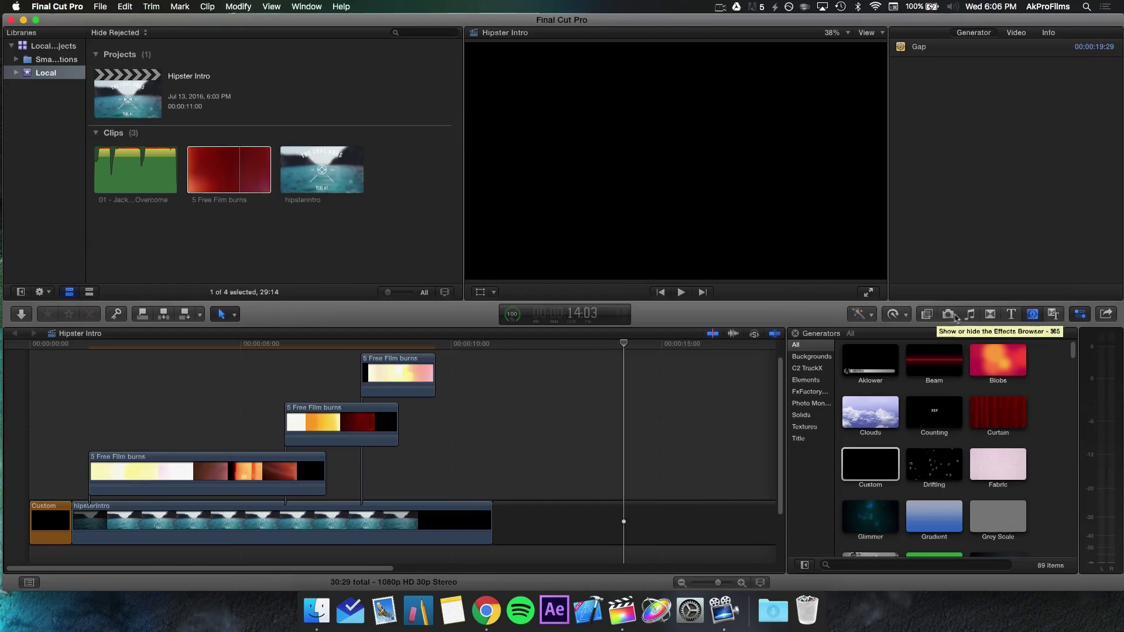
key("ctrl+super+5")
left_click_drag(870, 359, 211, 492)
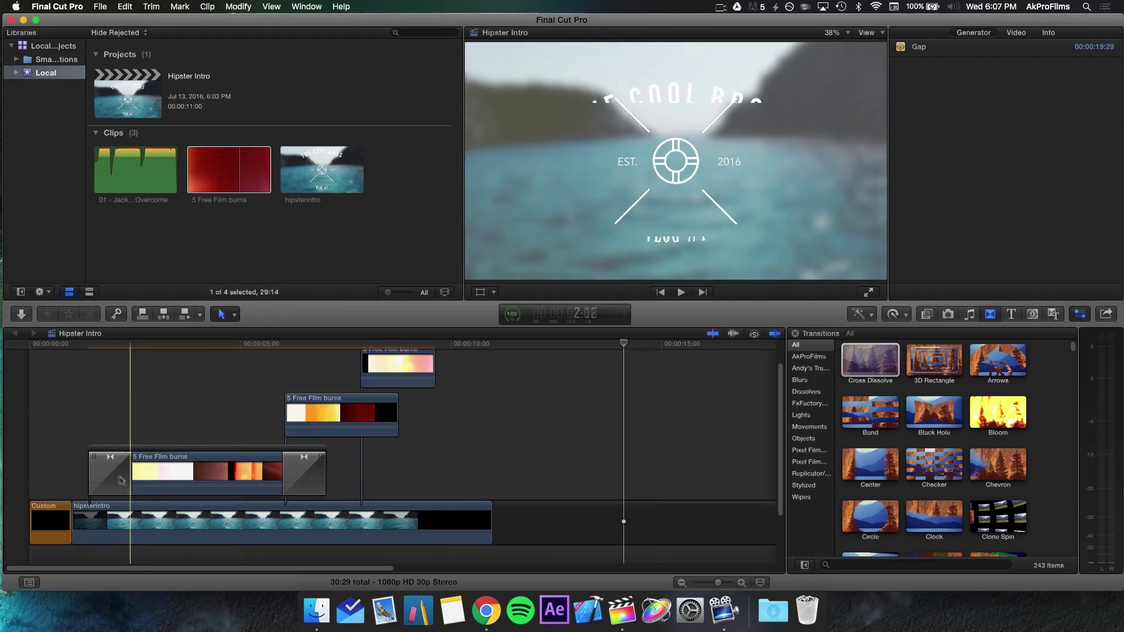
left_click(317, 466)
key("Delete")
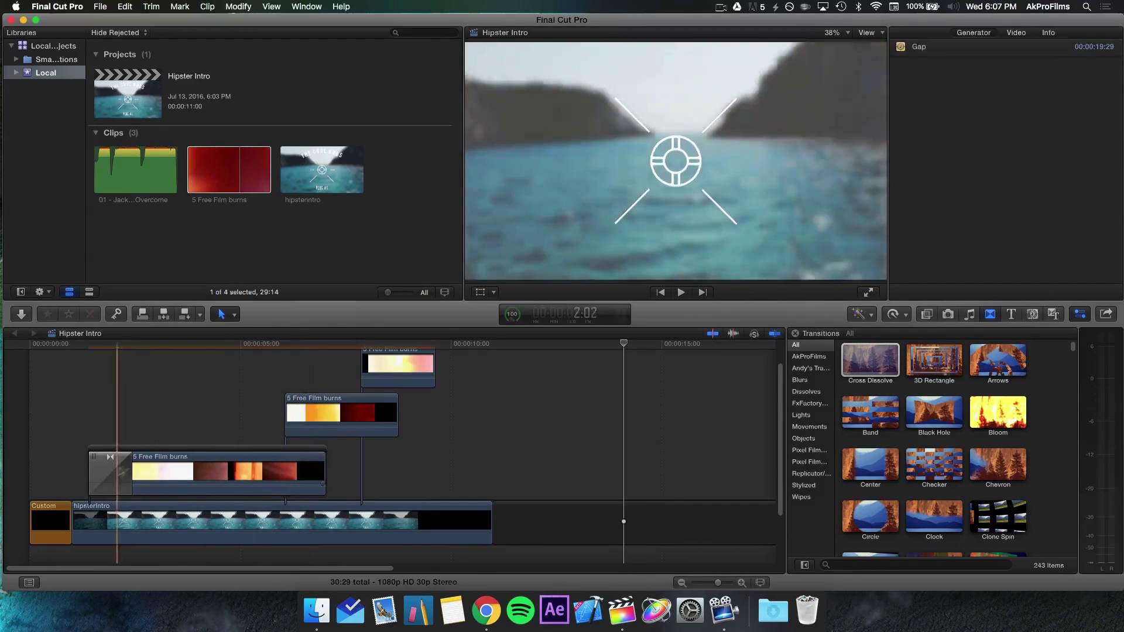
Add a Cross Dissolve to the end of the third film burns clip, shorten both dissolves to about 10 frames and play them back
mouse_move(870, 360)
left_mouse_down()
mouse_move(453, 408)
mouse_move(417, 392)
left_mouse_up()
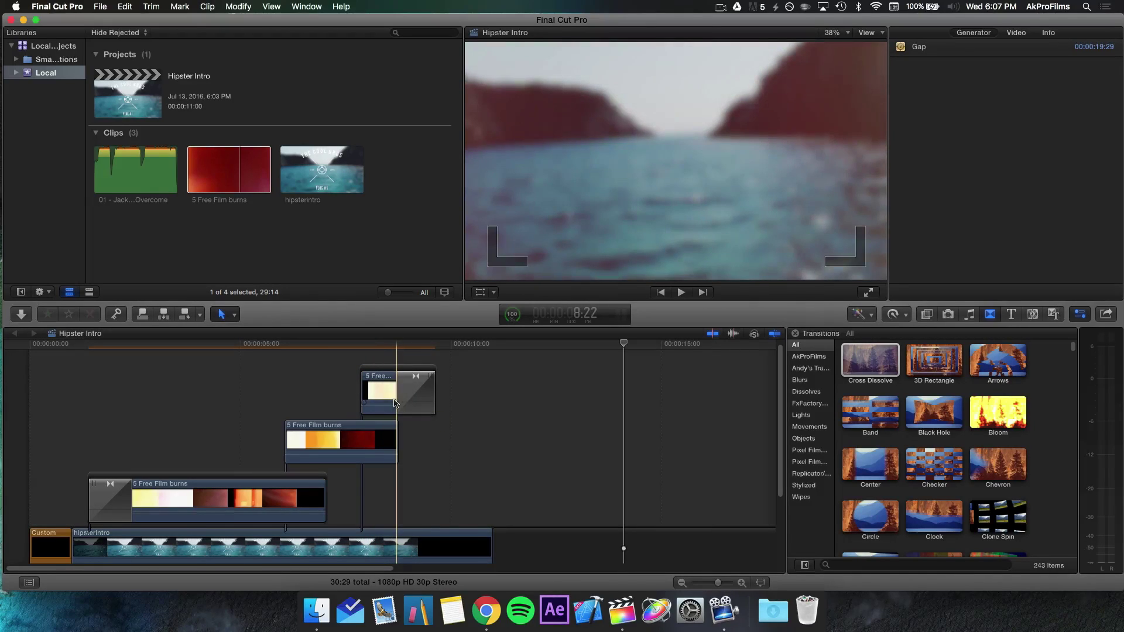
left_click_drag(398, 401, 422, 406)
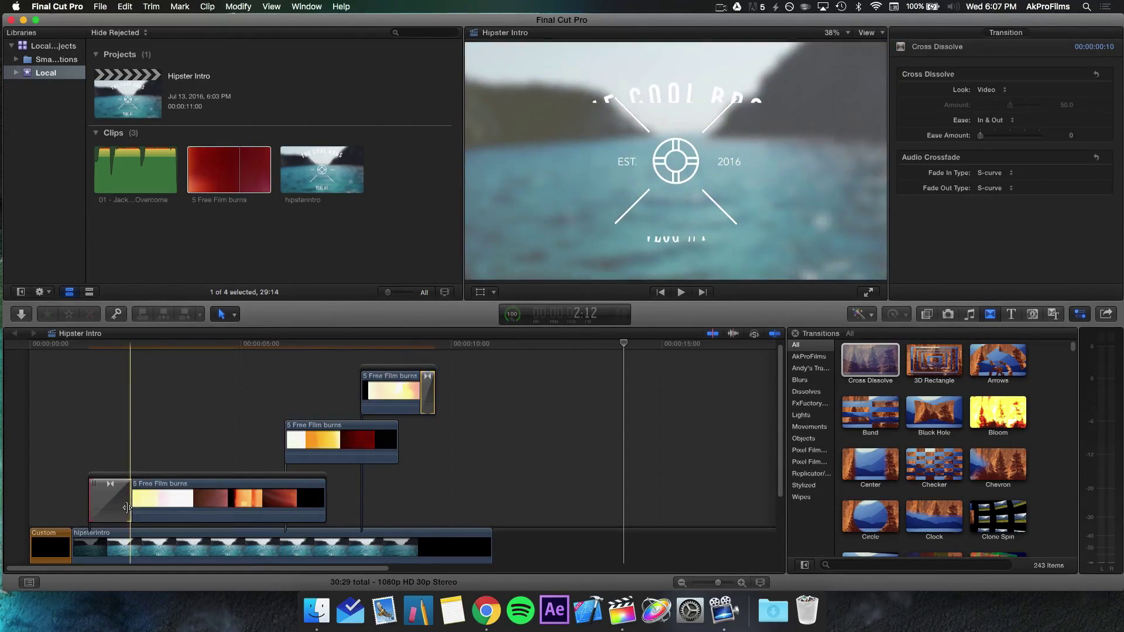
left_click_drag(130, 504, 111, 506)
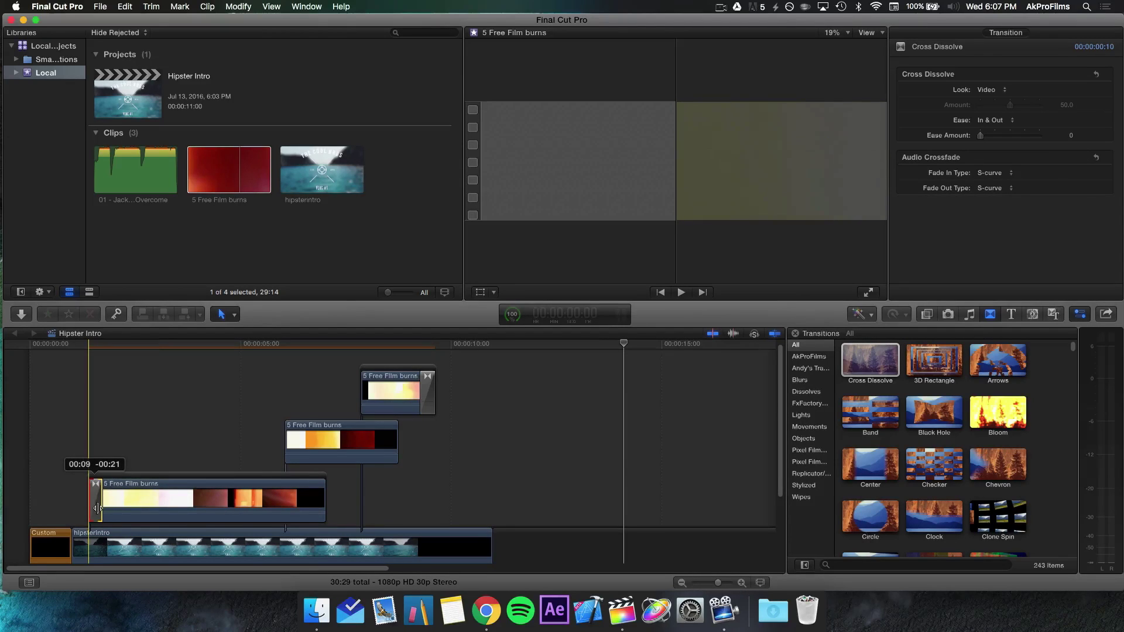
left_click_drag(98, 508, 98, 509)
key("space")
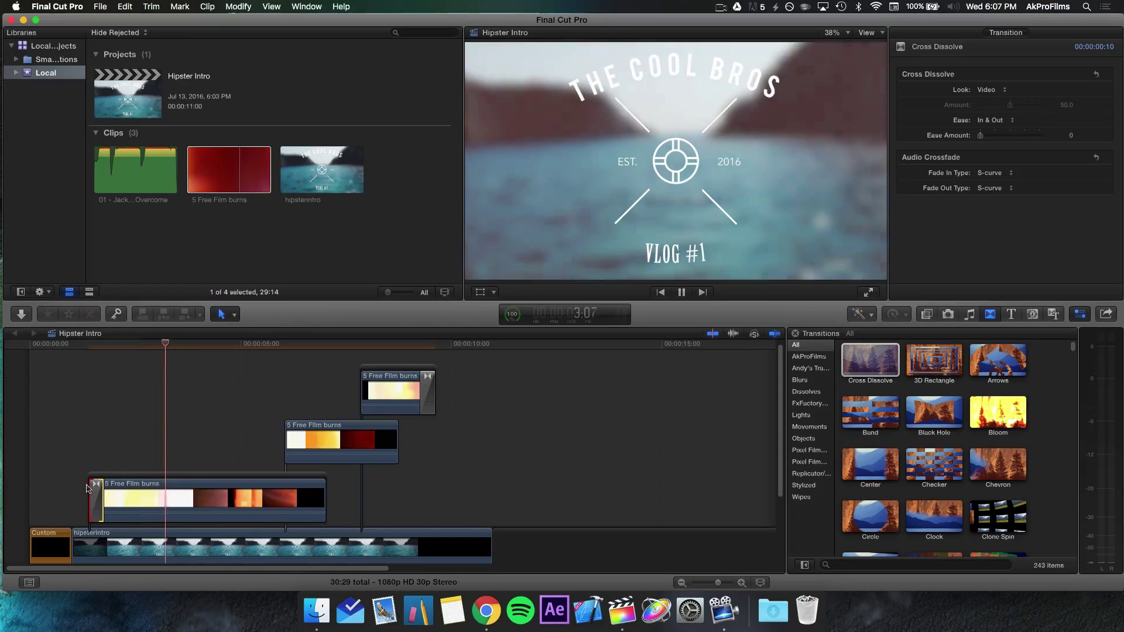
key("space")
Delete the gap after the hipsterintro clip together with the leftover film burns clips attached to it
scroll(121, 434, "down", 3)
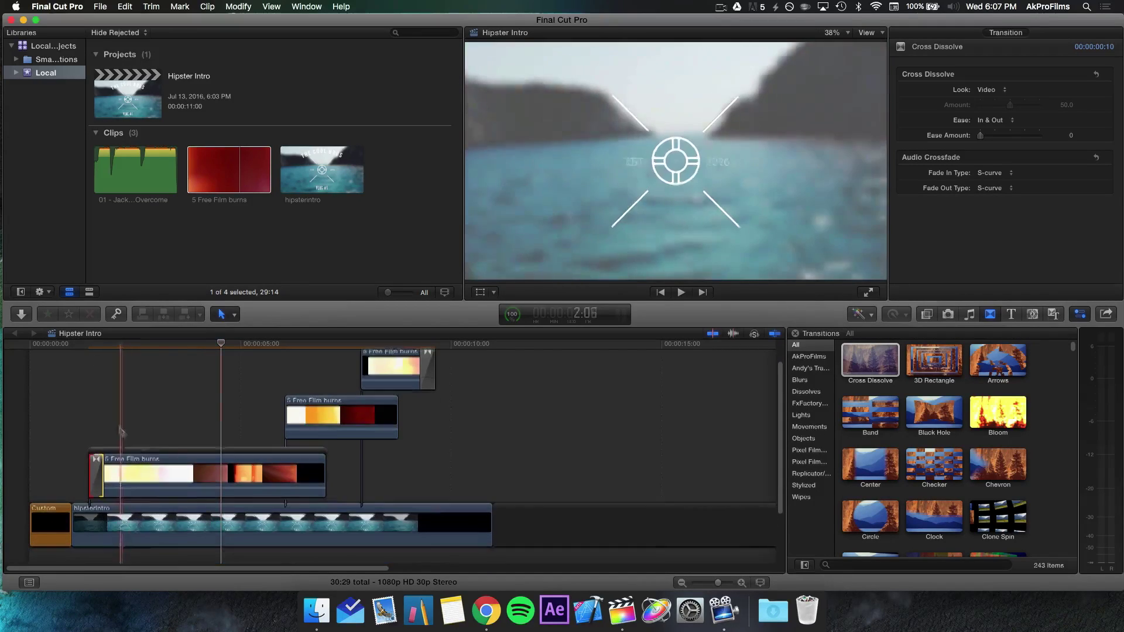
left_click(545, 504)
scroll(559, 497, "right", 3)
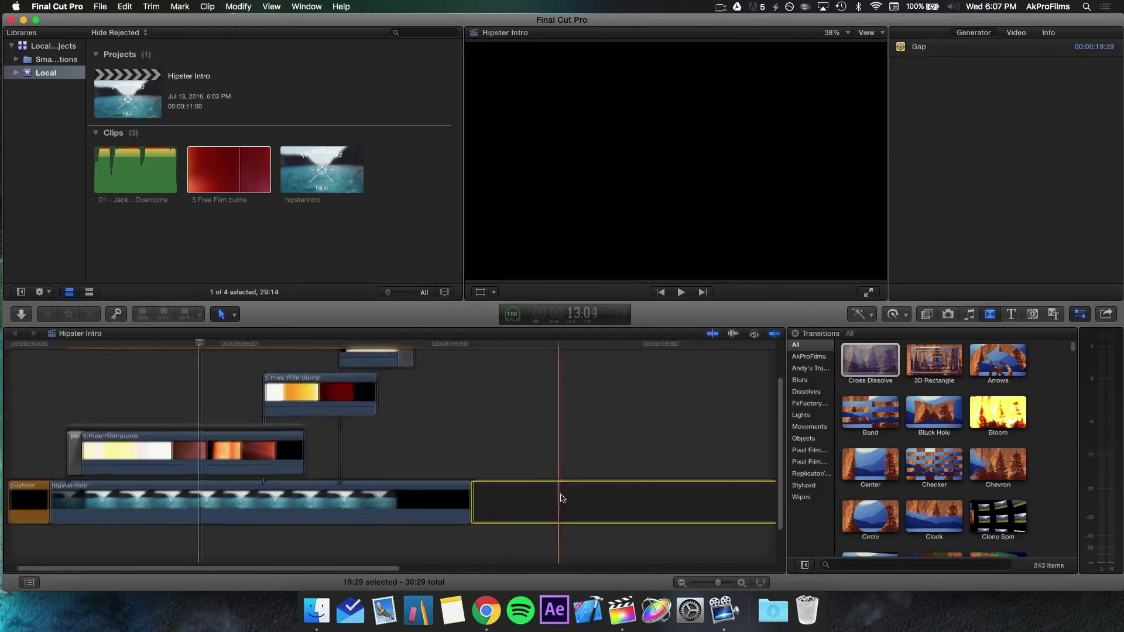
left_click_drag(556, 434, 1100, 526)
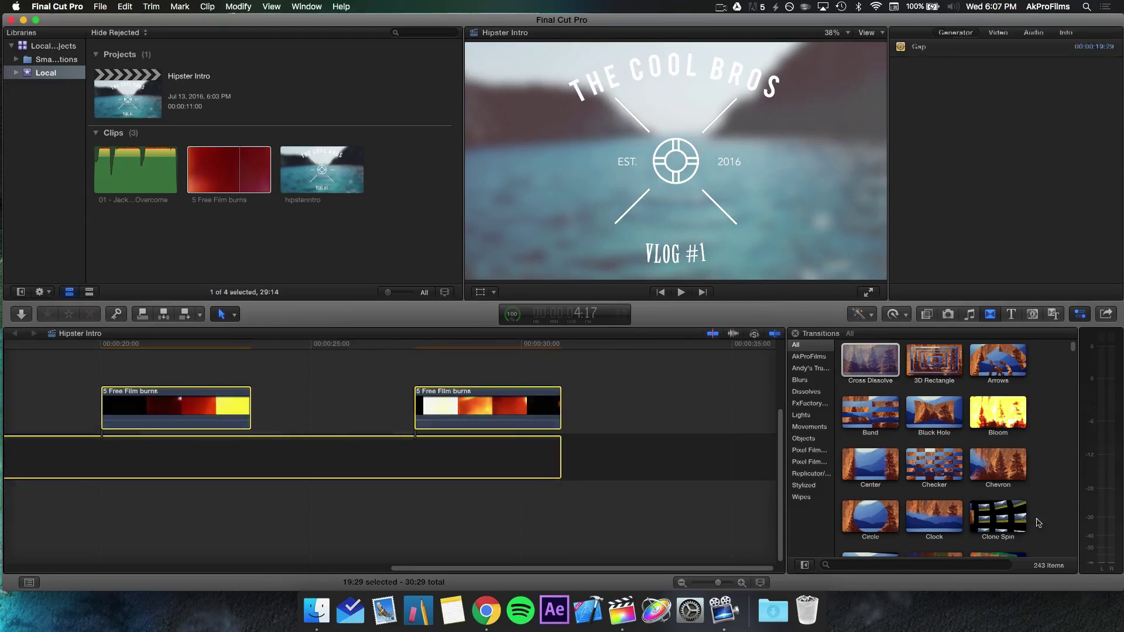
key("Delete")
scroll(364, 451, "left", 10)
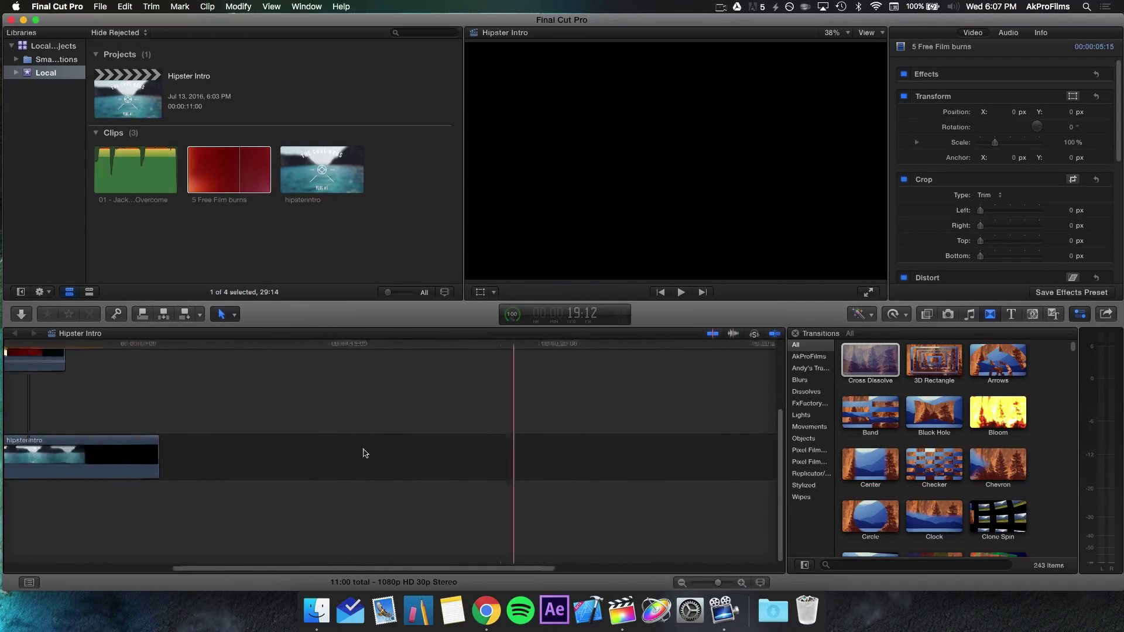
Place the Overcome music track beneath the clips at the start of the timeline and listen to it past the intro's end
left_click_drag(118, 167, 28, 508)
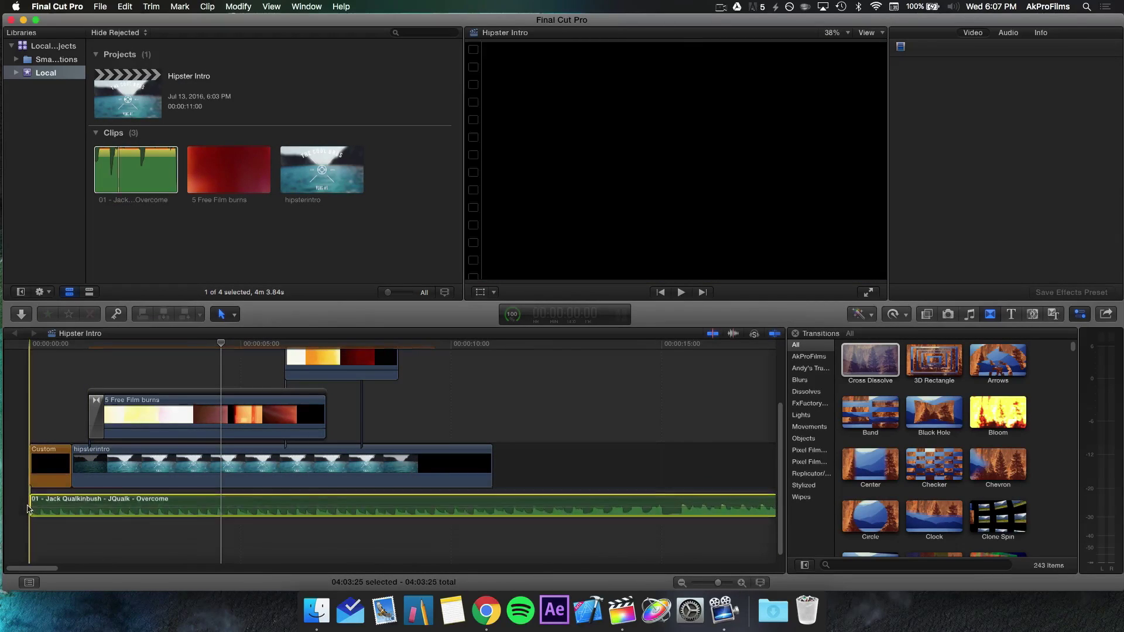
scroll(385, 475, "right", 10)
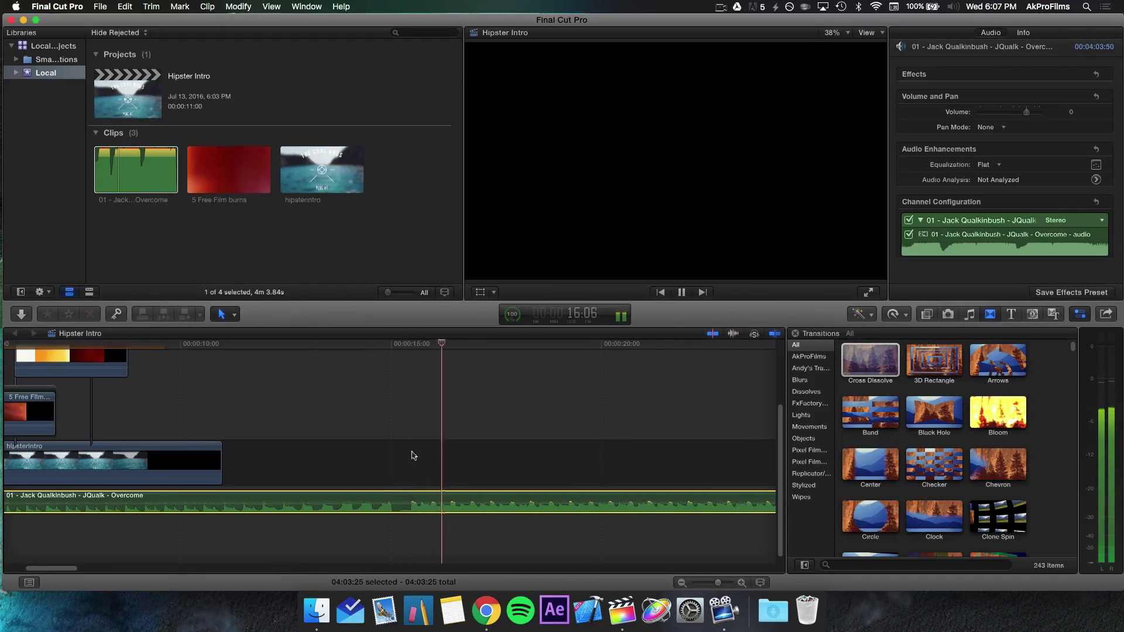
scroll(464, 466, "right", 15)
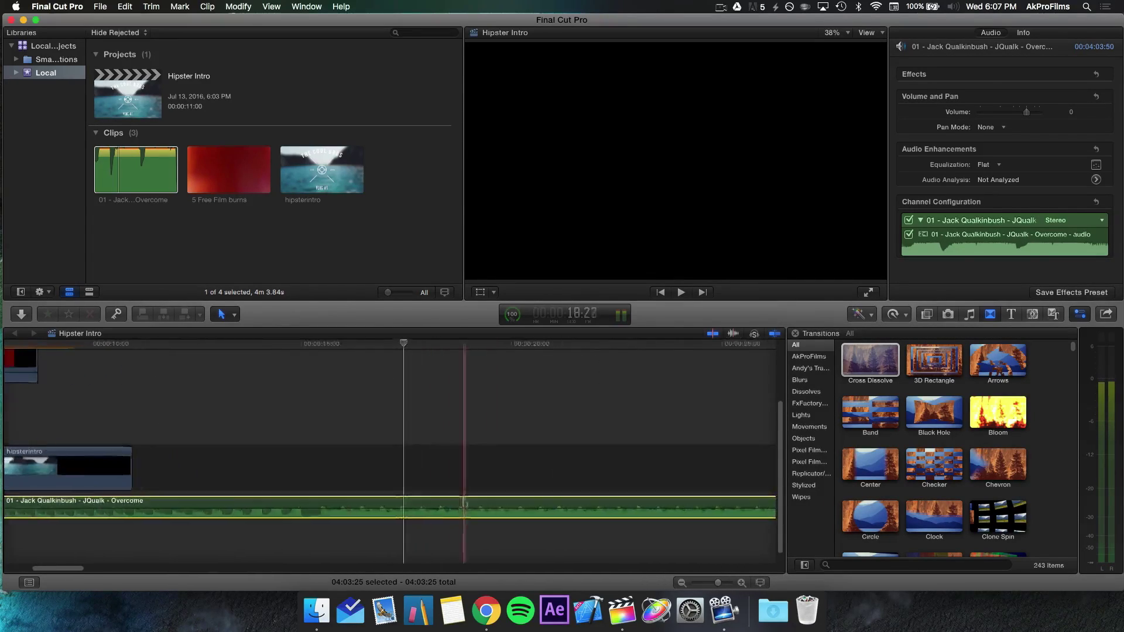
Listen through the Overcome track for a stronger section, split it at 1:30:00 and delete the part before the cut
key("space")
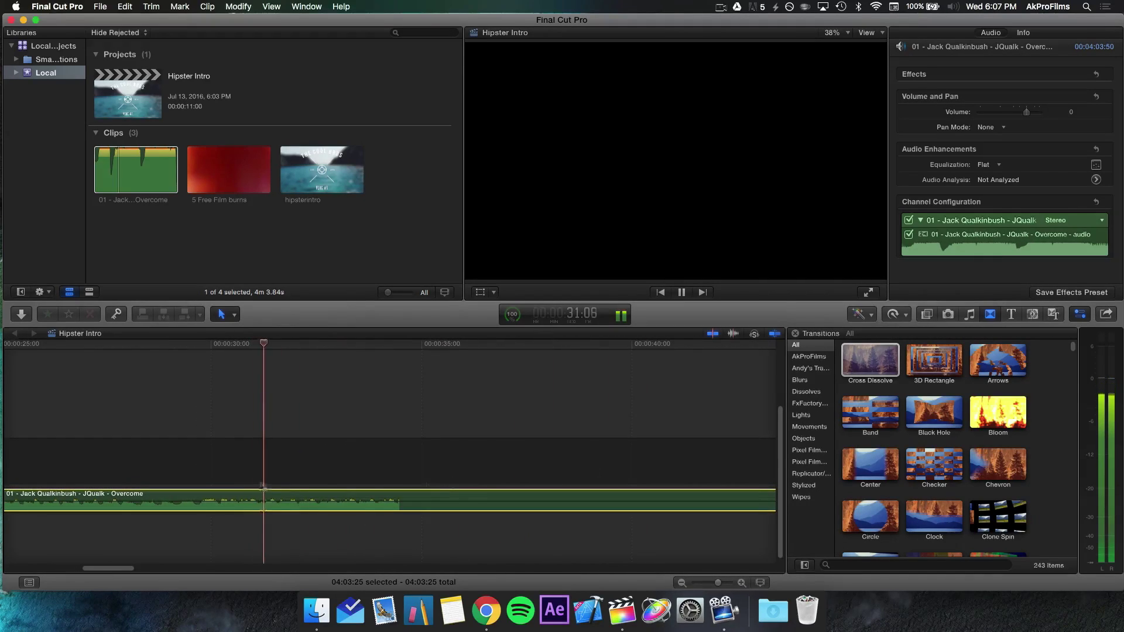
scroll(473, 453, "right", 20)
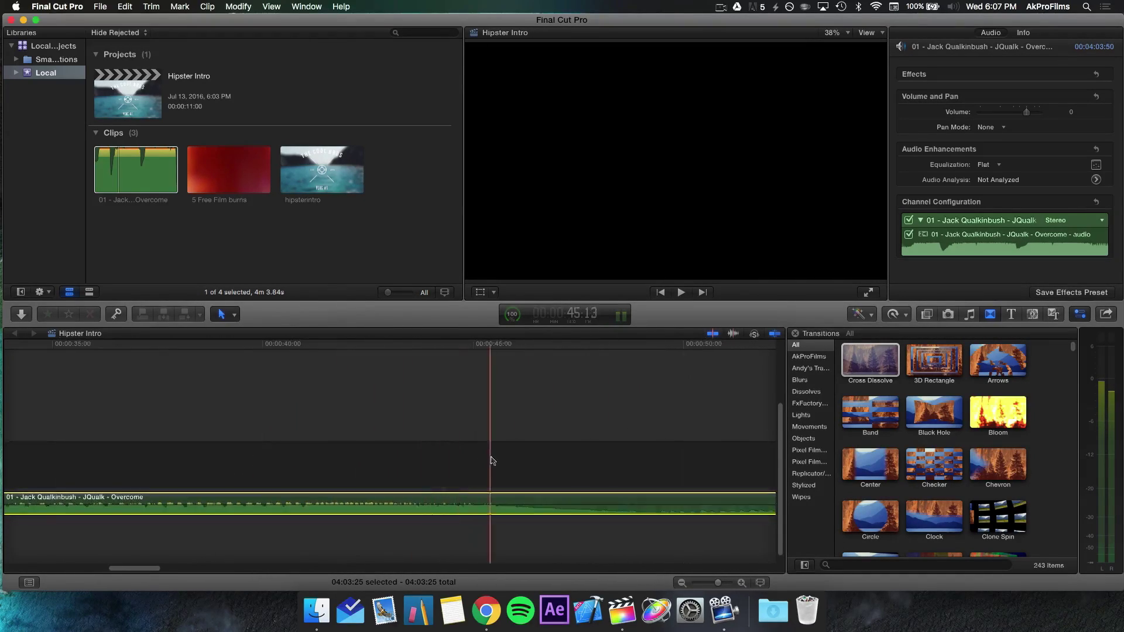
scroll(491, 460, "right", 10)
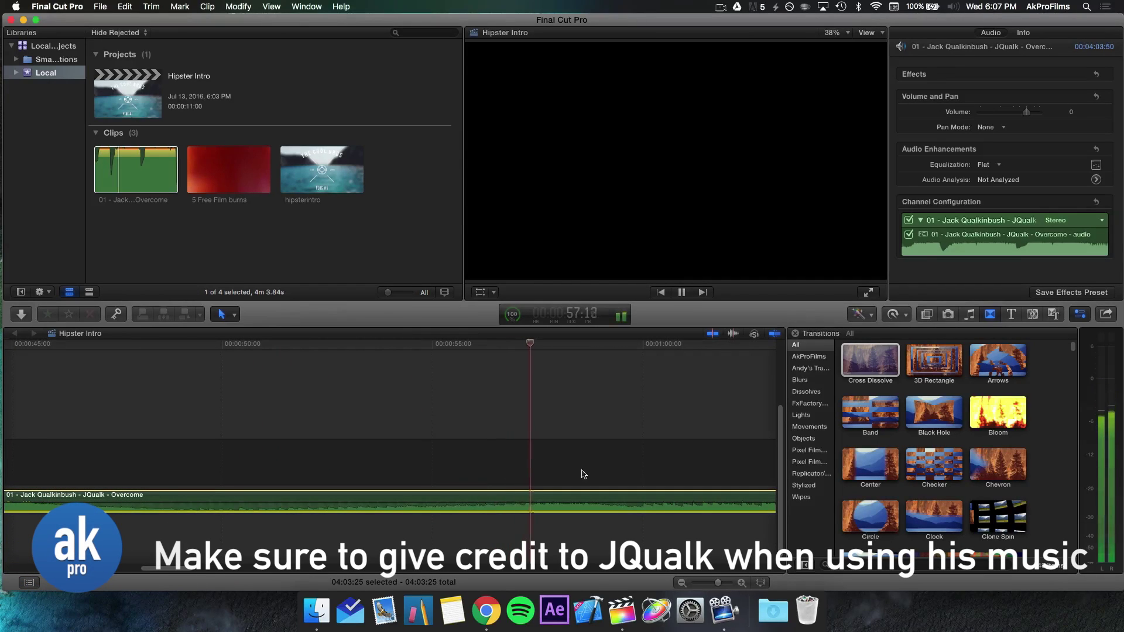
scroll(565, 470, "right", 16)
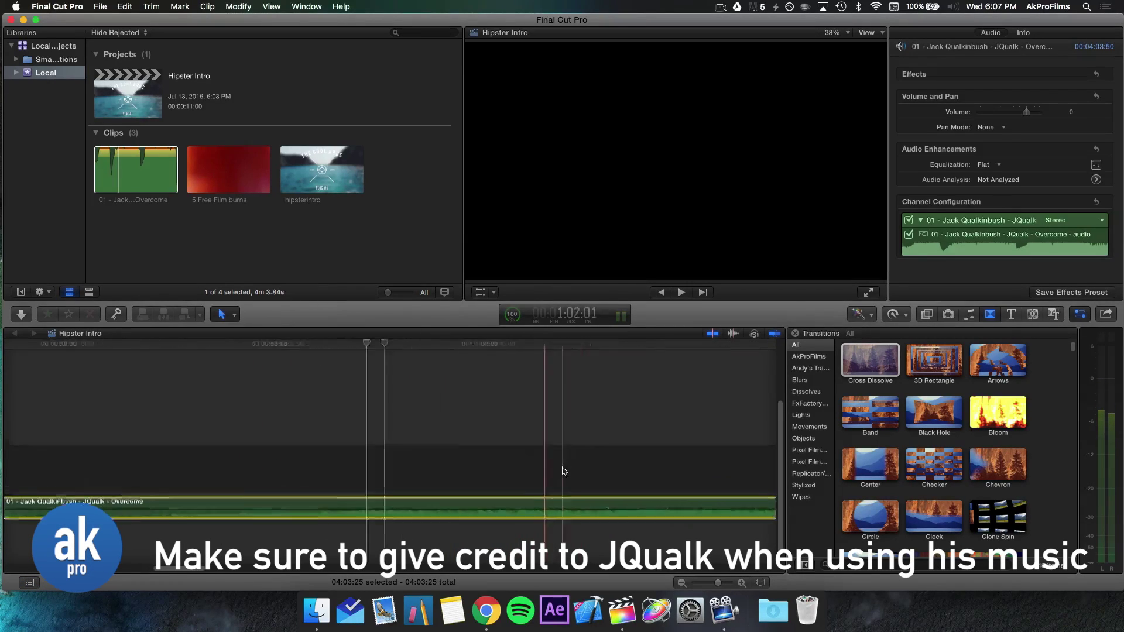
scroll(510, 483, "right", 3)
left_click(526, 472)
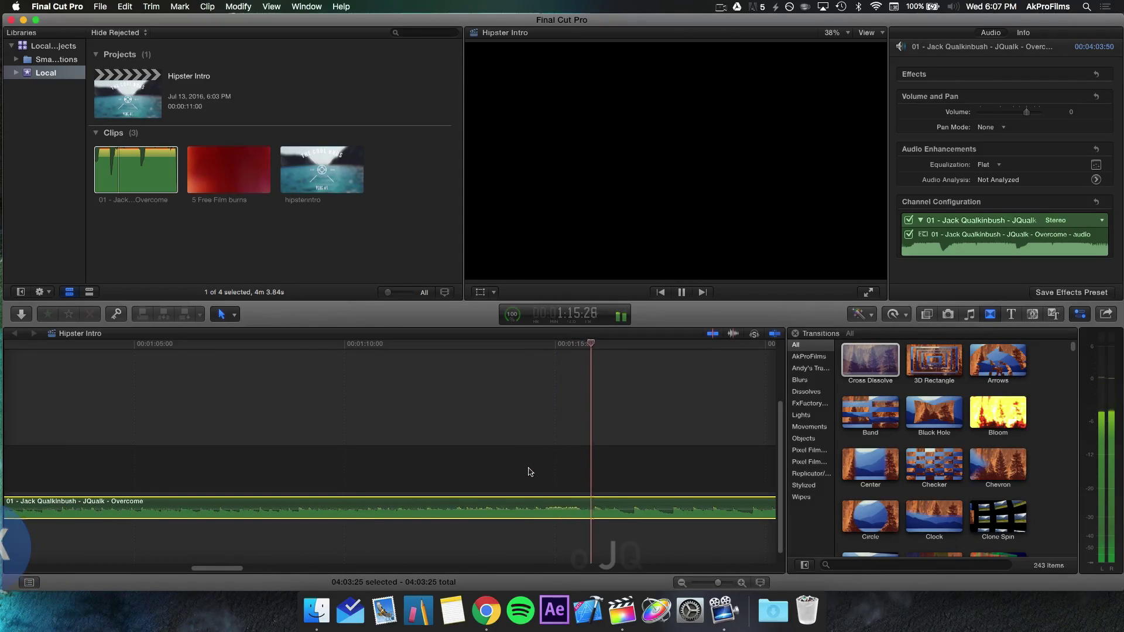
scroll(563, 477, "right", 20)
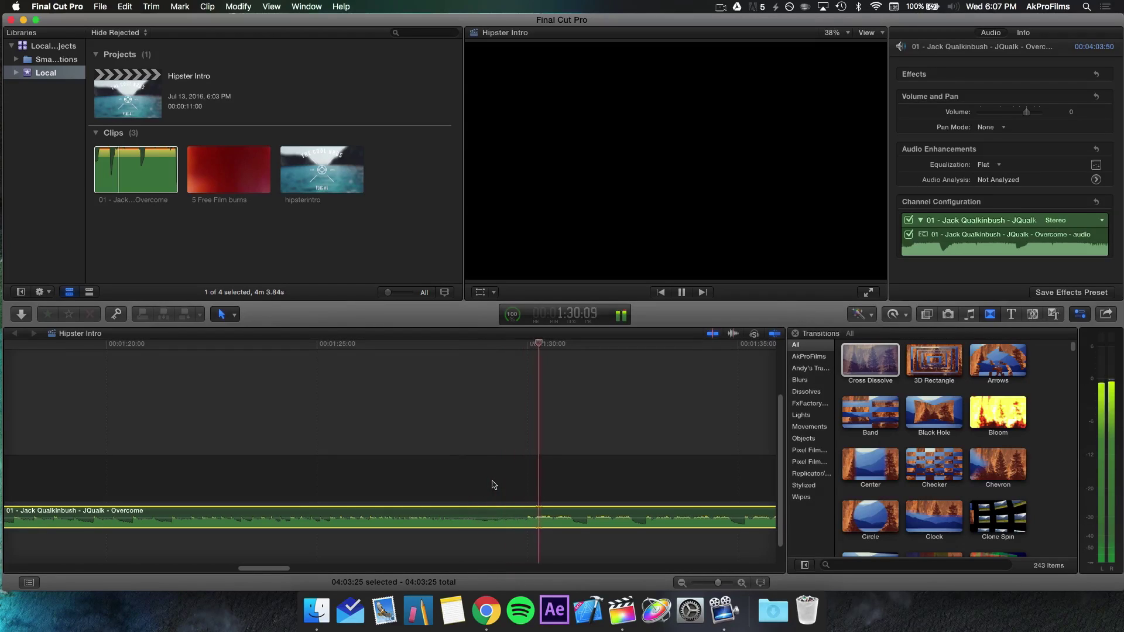
key("space")
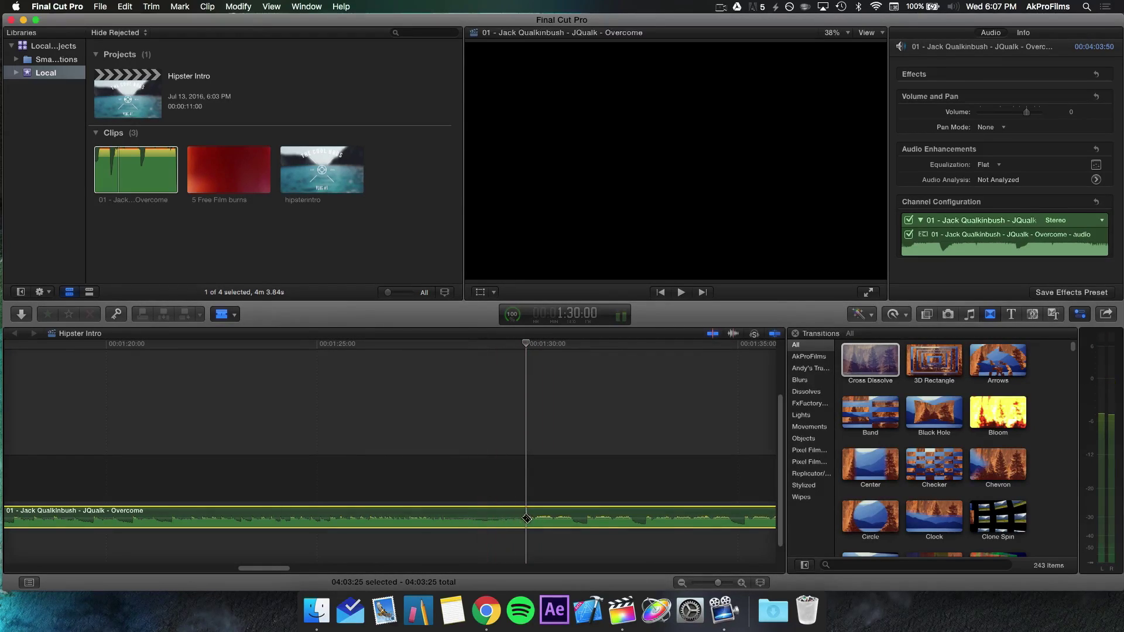
left_click(526, 518)
left_click(486, 517)
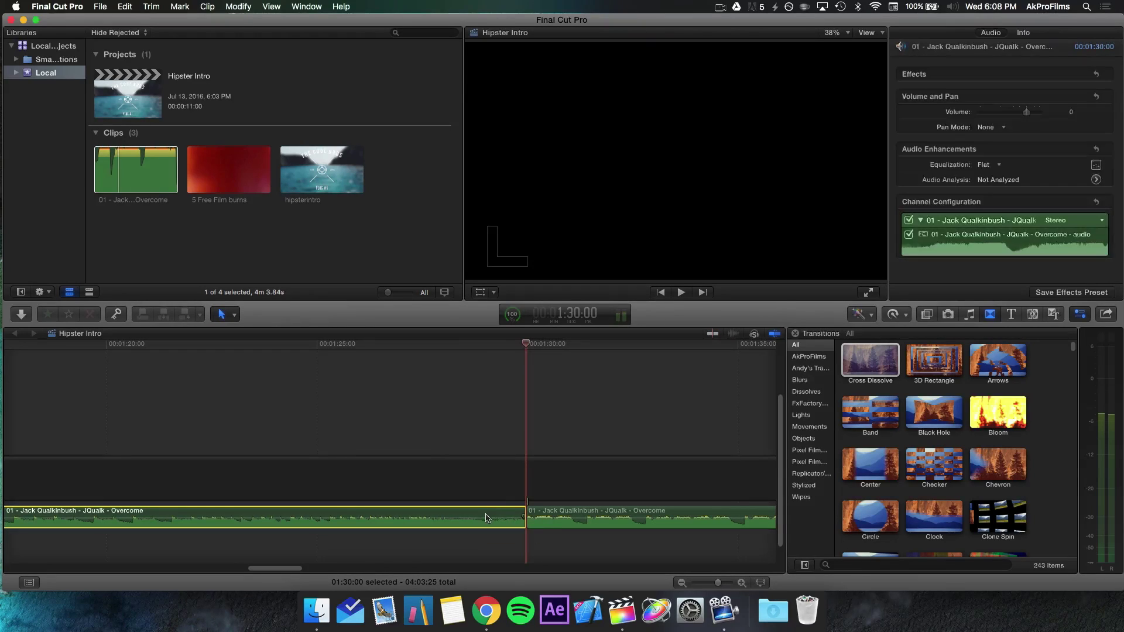
key("Delete")
Move the remaining Overcome audio to the start of the timeline and delete the gap after the hipsterintro clip
left_click_drag(579, 515, 2, 543)
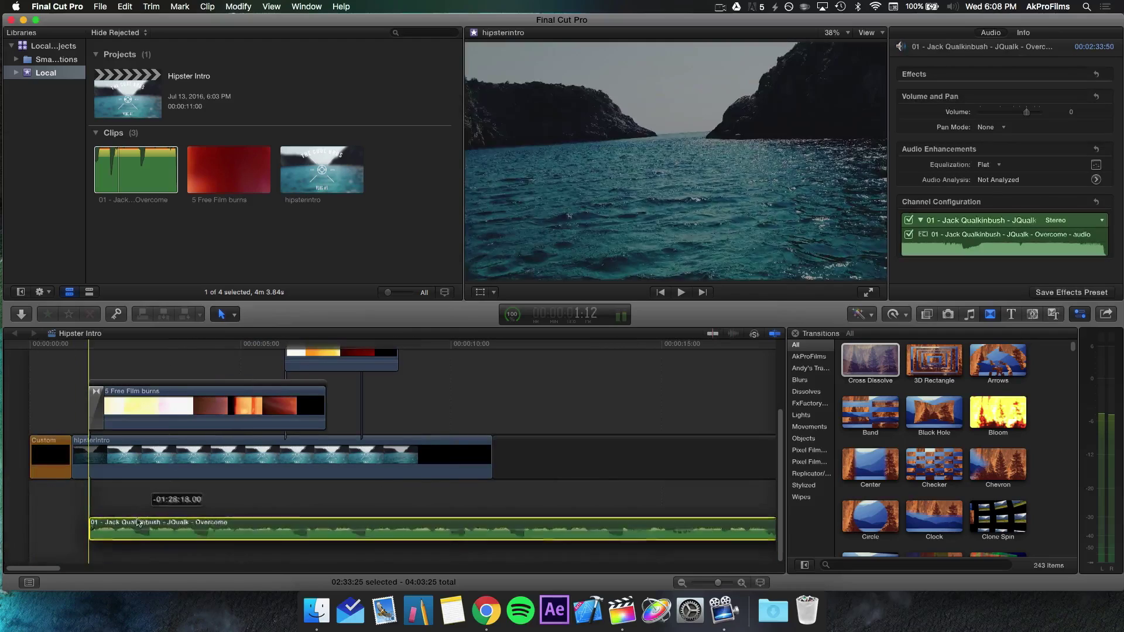
left_click(554, 450)
key("Delete")
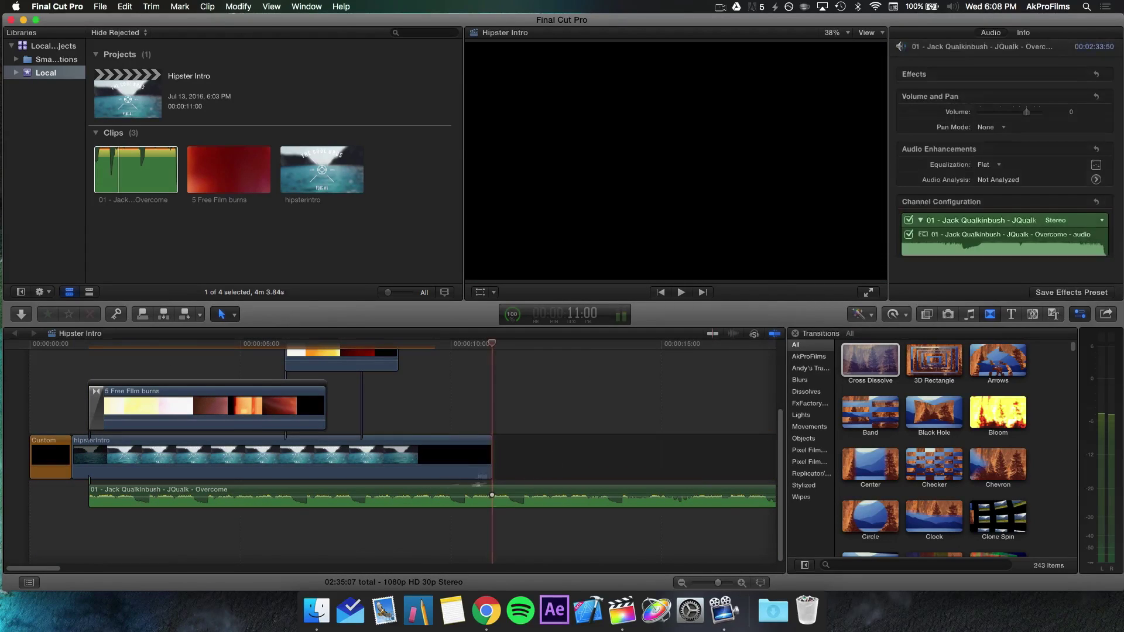
left_click_drag(157, 496, 87, 493)
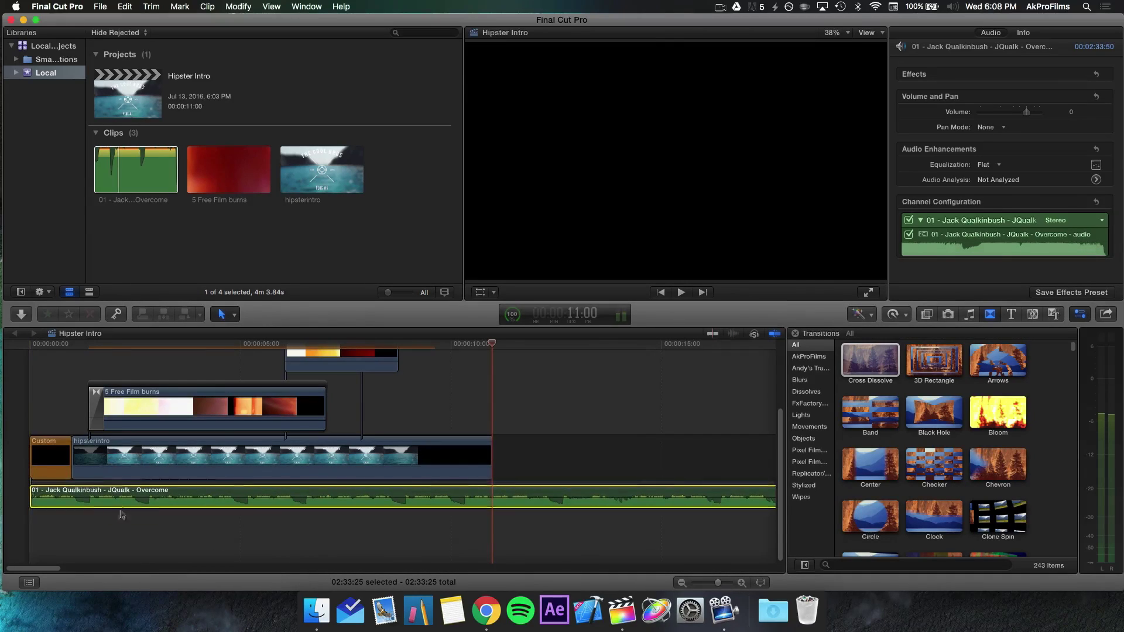
Play the intro from the beginning of the timeline to check how the music section fits the titles
left_click(95, 419)
left_click(95, 346)
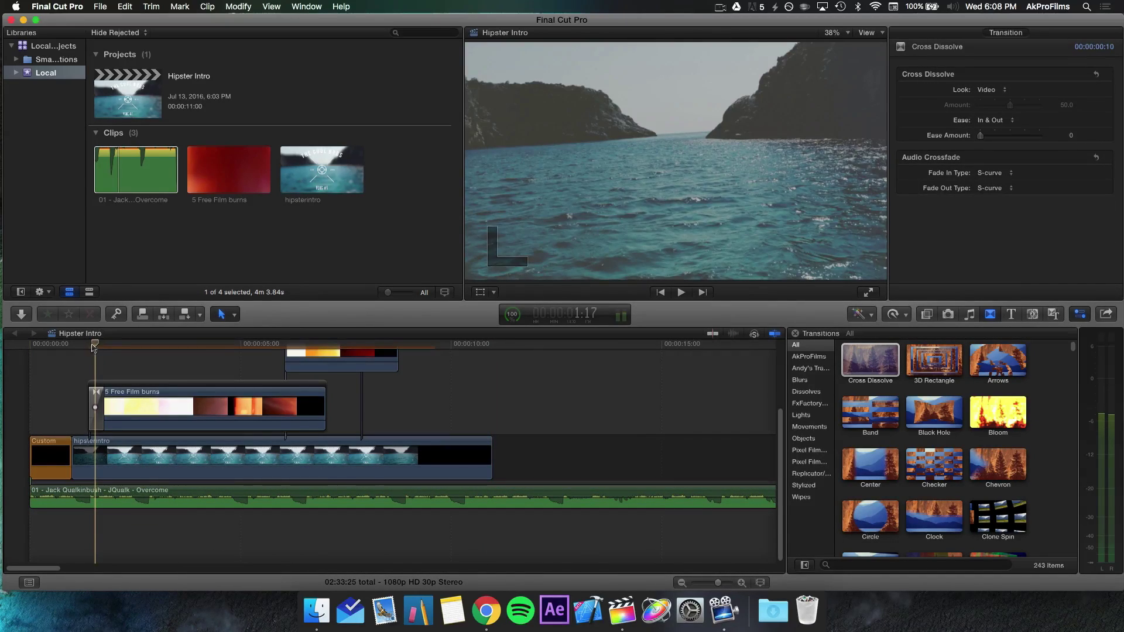
left_click_drag(94, 347, 34, 355)
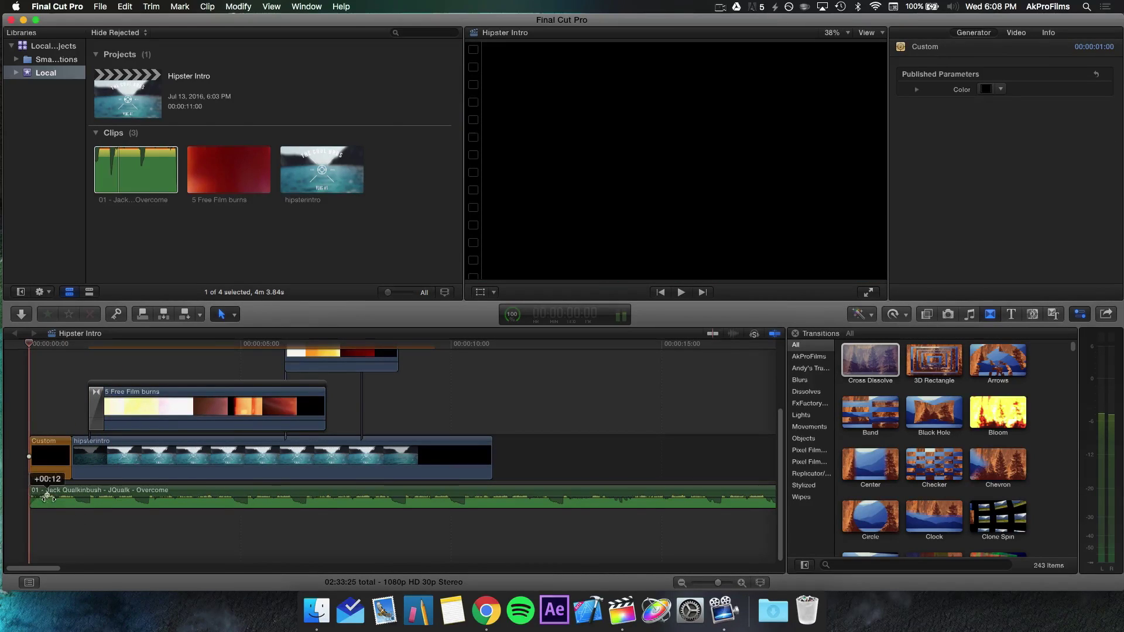
key("space")
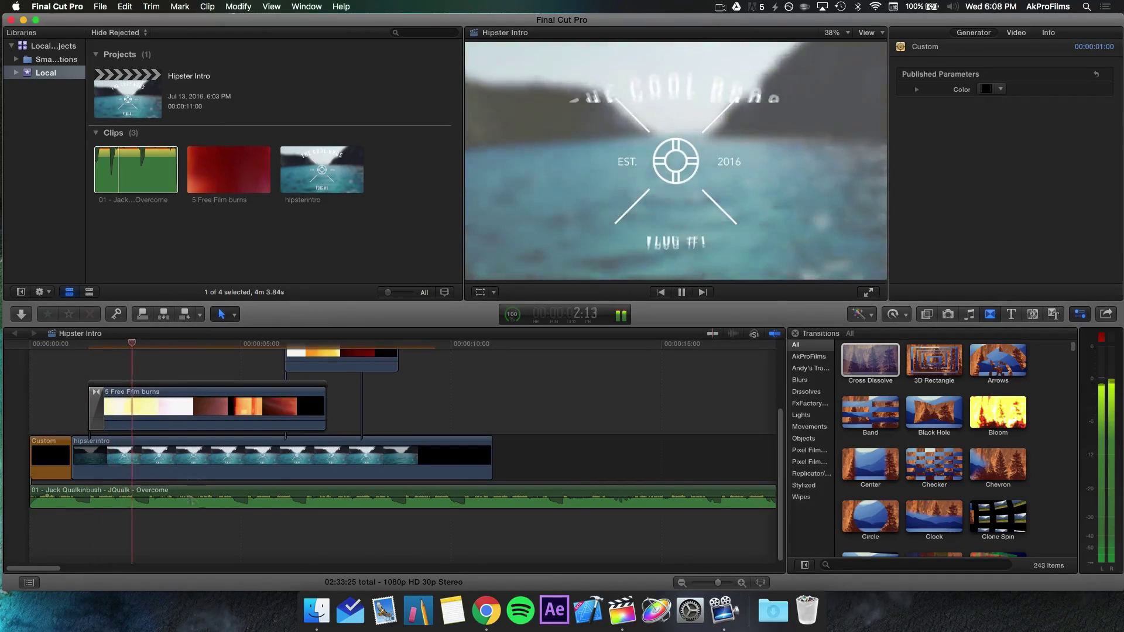
scroll(304, 499, "right", 5)
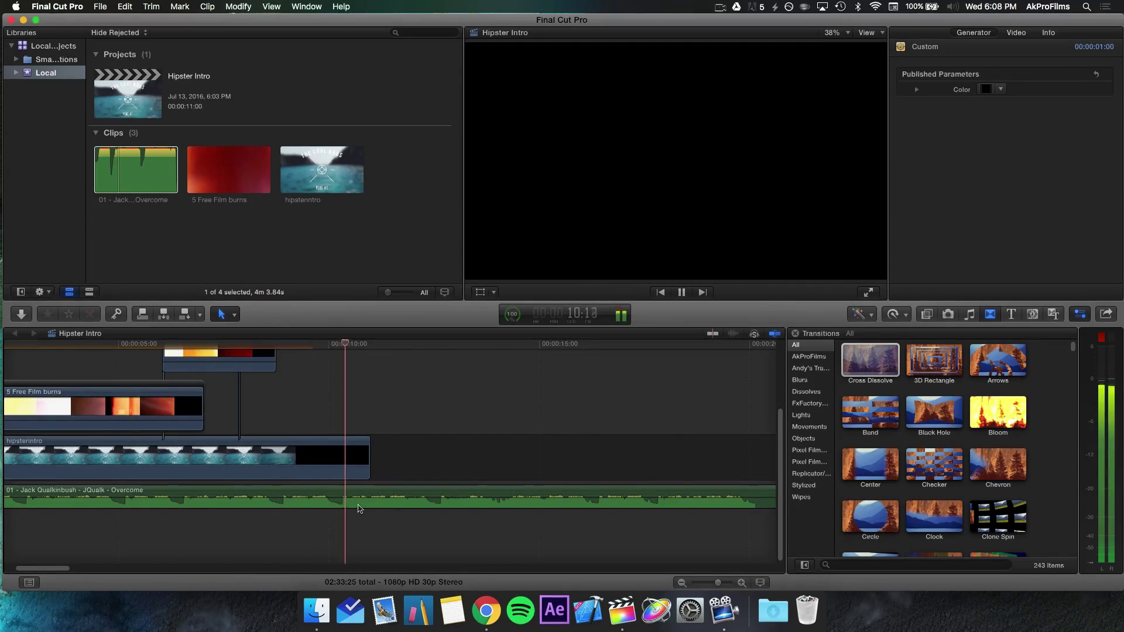
Split the Overcome audio at 10:08, delete everything after the cut and play back the intro's ending
left_click(312, 428)
key("space")
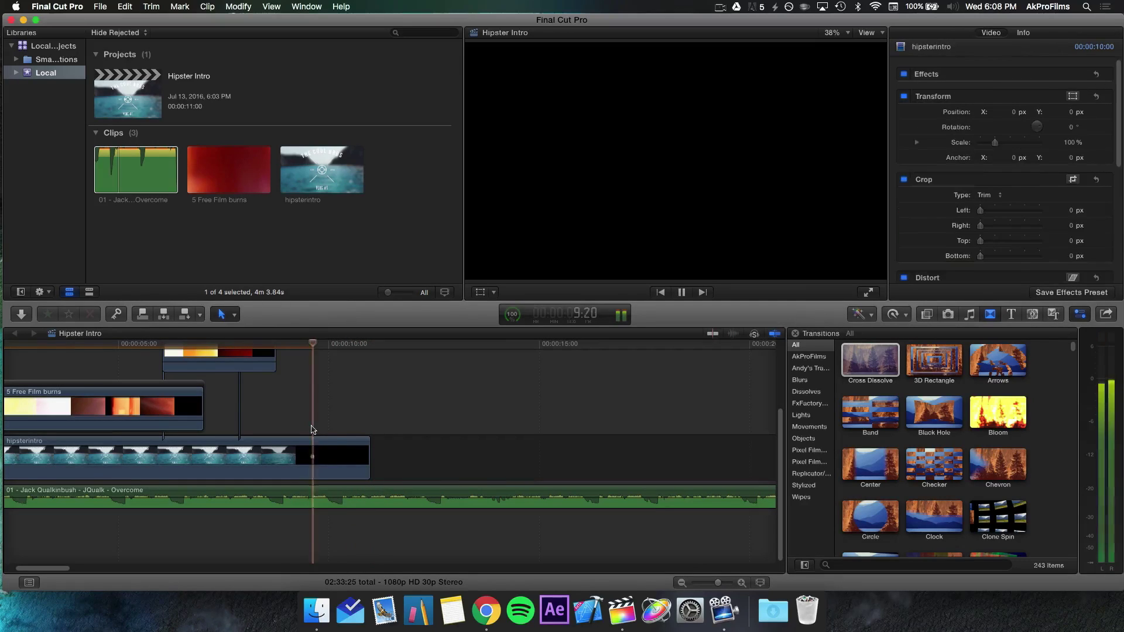
left_click(360, 495)
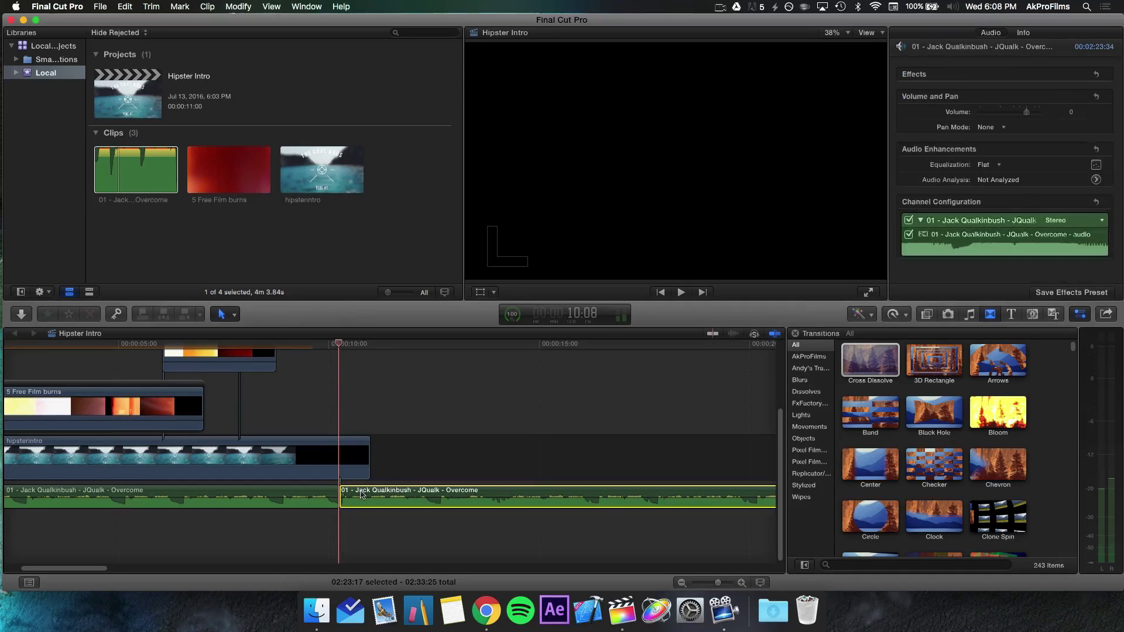
key("Delete")
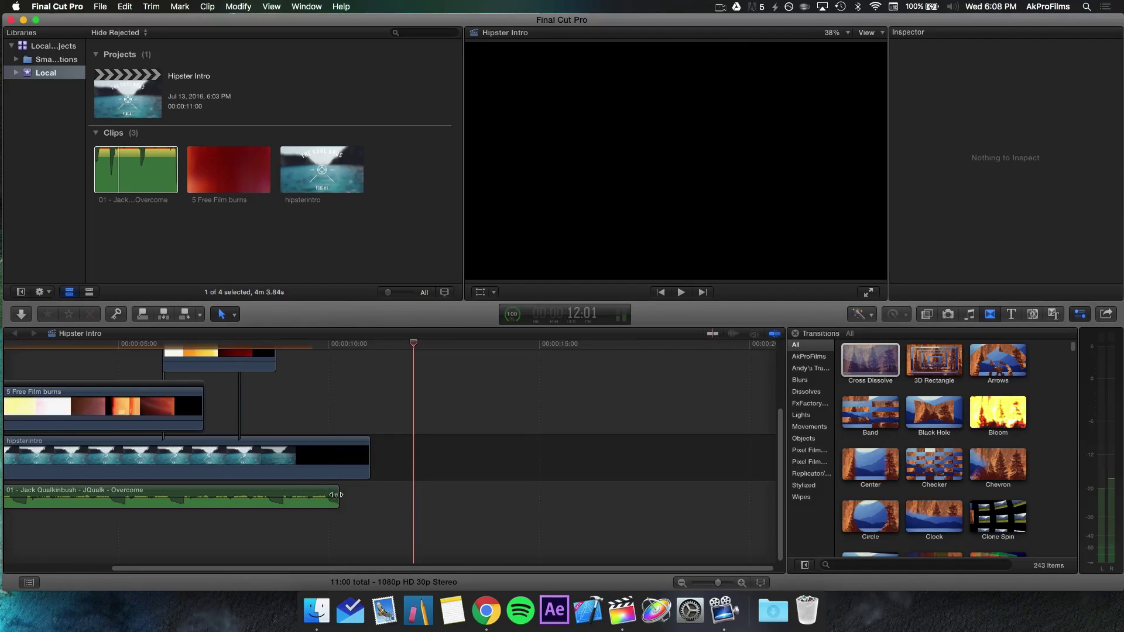
left_click(268, 427)
key("space")
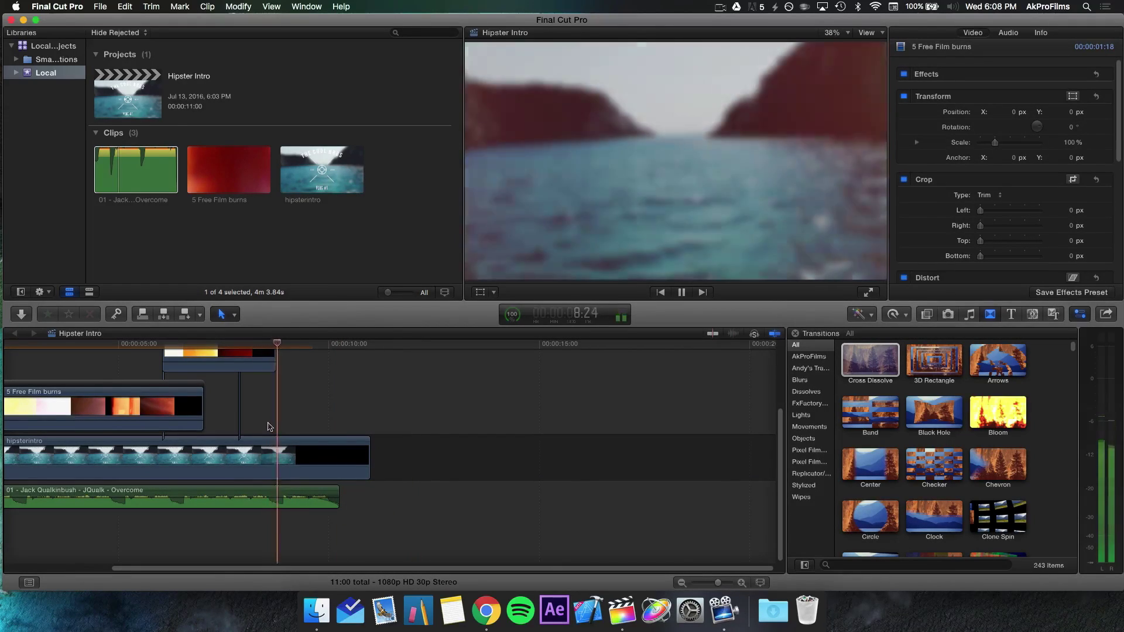